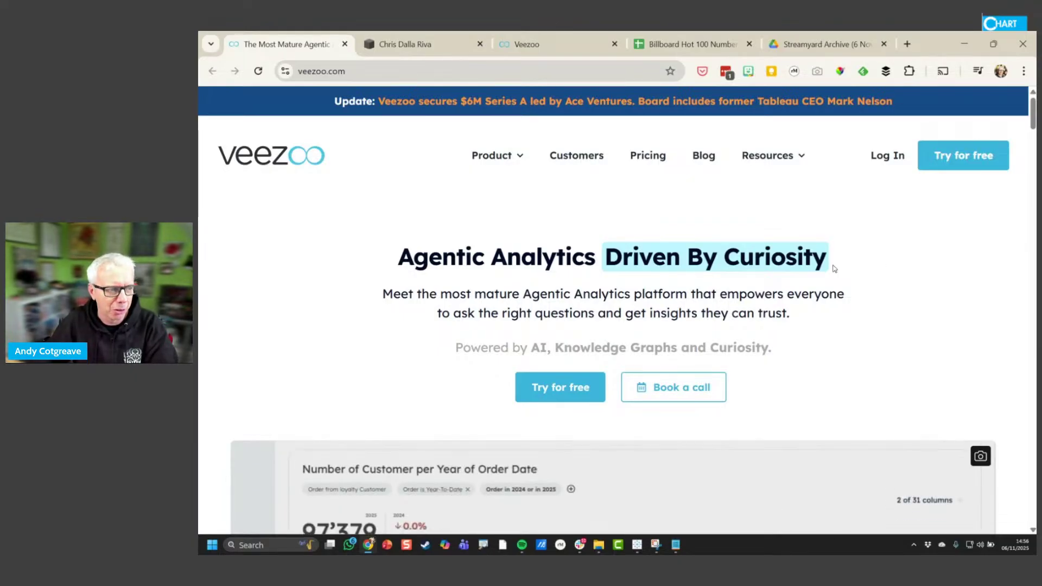
Highlight the "Agentic Analytics Driven By Curiosity" headline on the Veezoo homepage and clear the selection
{"action": "double_click", "coordinate": [402, 261]}
{"action": "left_click_drag", "start_coordinate": [518, 260], "coordinate": [842, 261]}
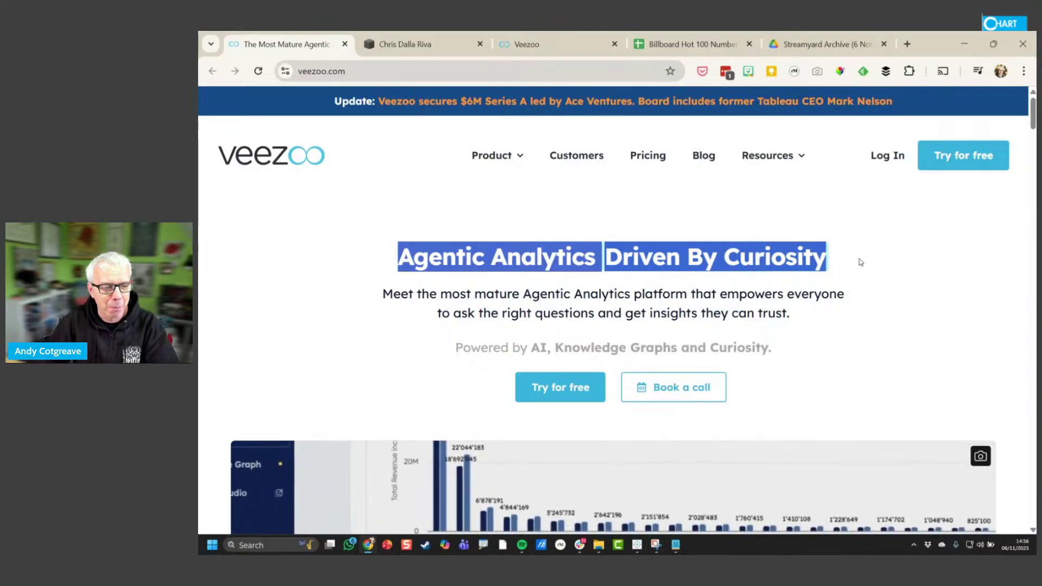
{"action": "left_click", "coordinate": [471, 202]}
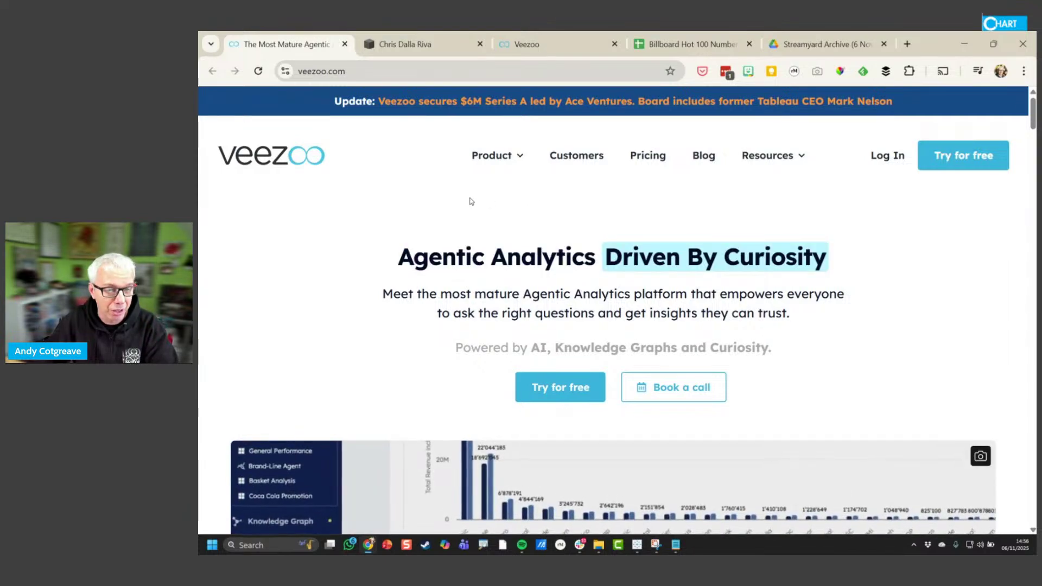
View the Uncharted Territory book website and the Billboard Hot 100 Number Ones Database spreadsheet
{"action": "left_click", "coordinate": [435, 48]}
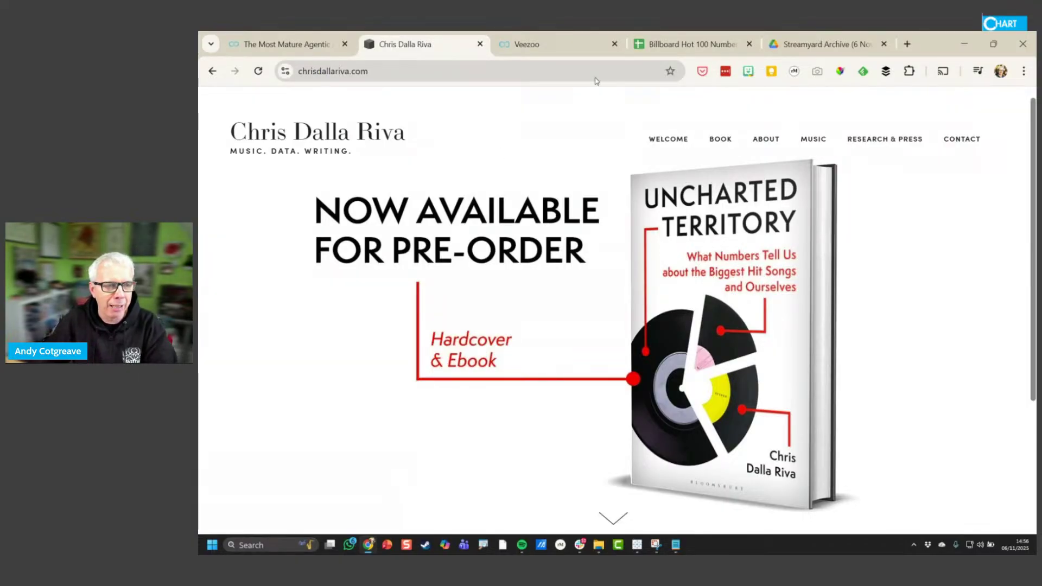
{"action": "left_click", "coordinate": [725, 45]}
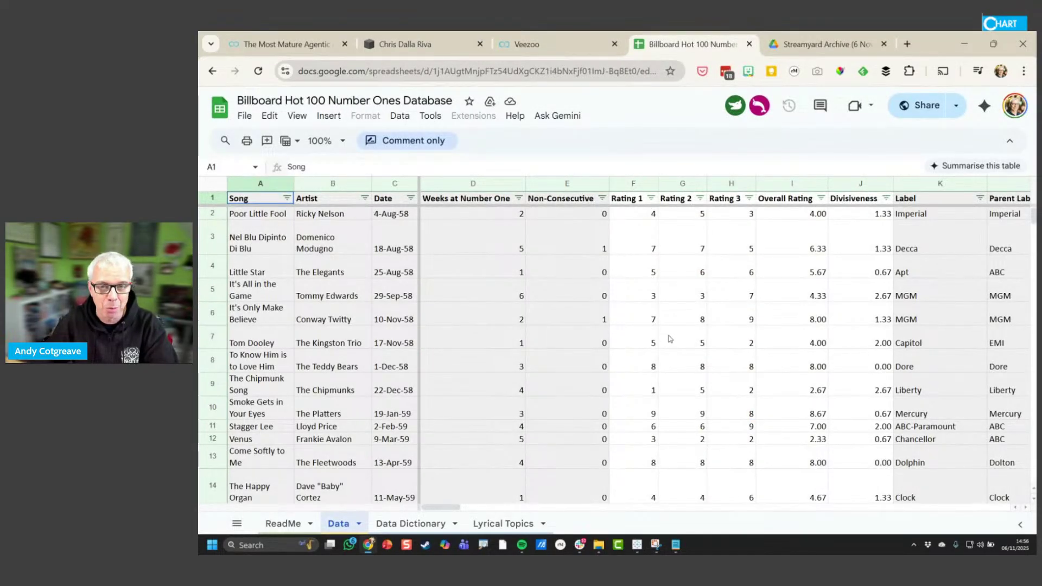
Switch to the Veezoo chat for the Billboard 100 data and ask "What can I ask?"
{"action": "left_click", "coordinate": [578, 45]}
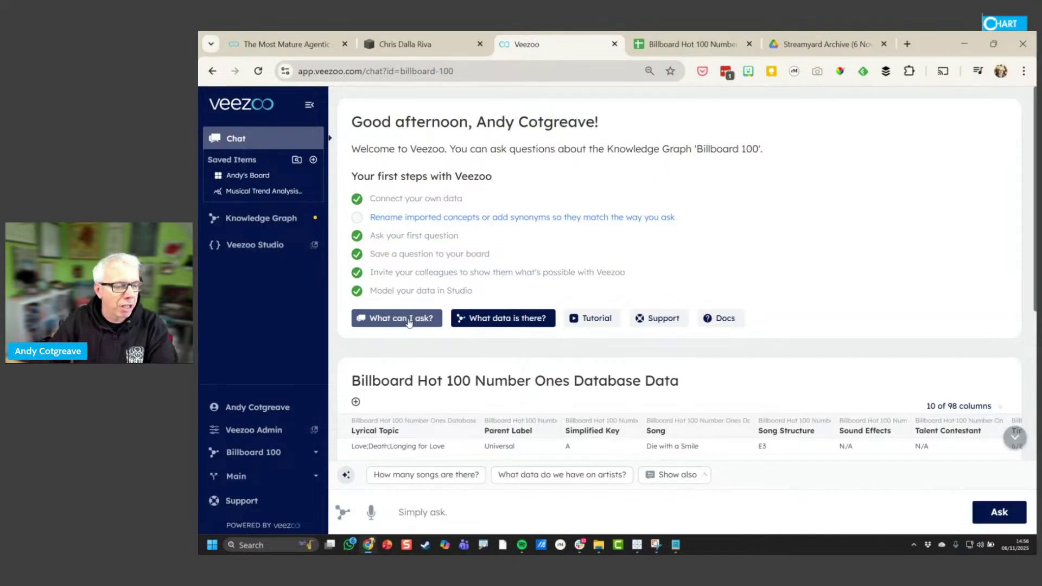
{"action": "left_click", "coordinate": [417, 510]}
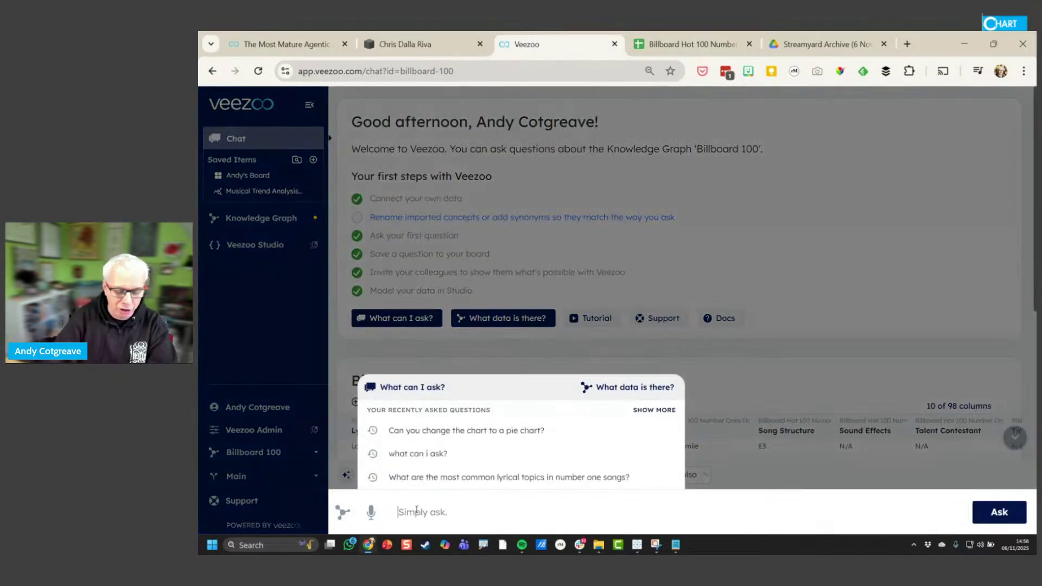
{"action": "type", "text": "What can I ask?"}
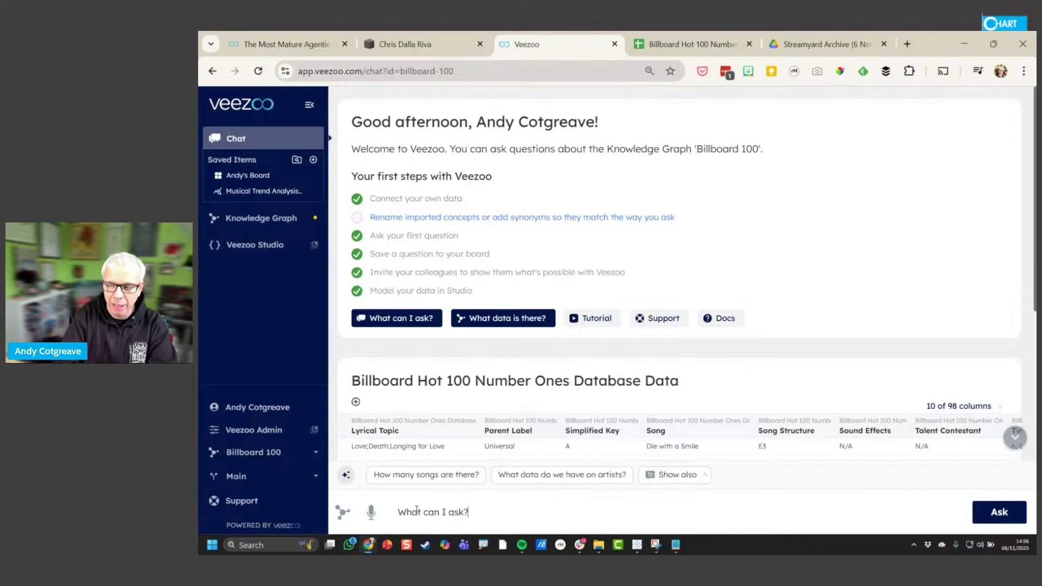
{"action": "key", "text": "Return"}
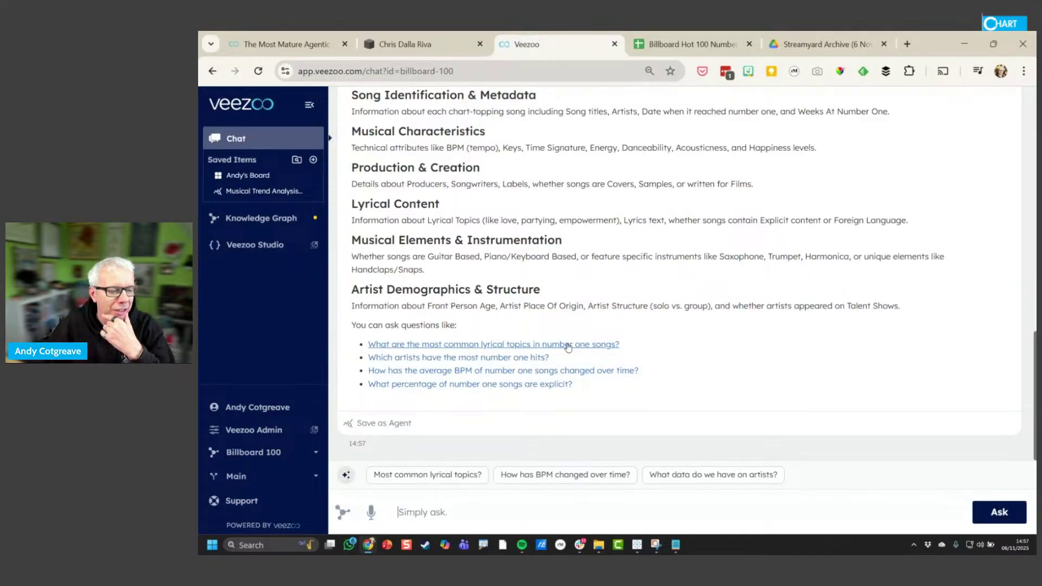
Ask the suggested question "What are the most common lyrical topics in number one songs?"
{"action": "left_click", "coordinate": [567, 345]}
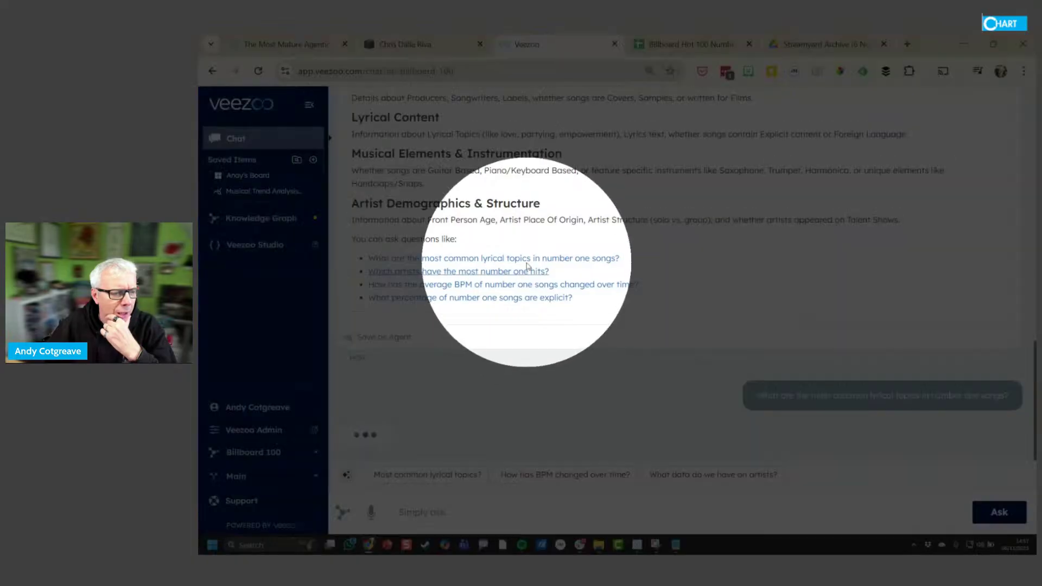
{"action": "key", "text": "ctrl"}
{"action": "key", "text": "ctrl"}
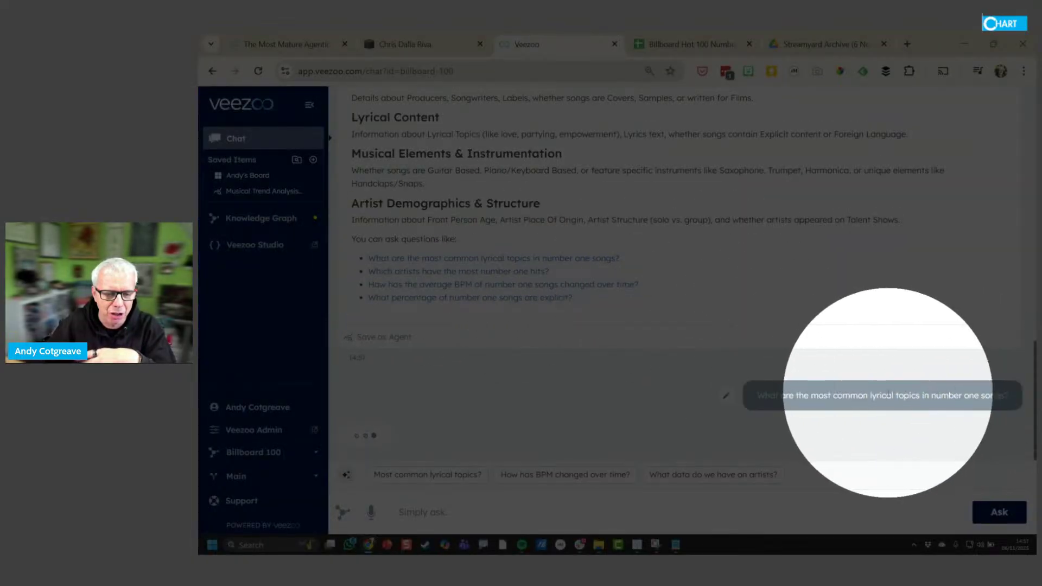
{"action": "left_click", "coordinate": [867, 395]}
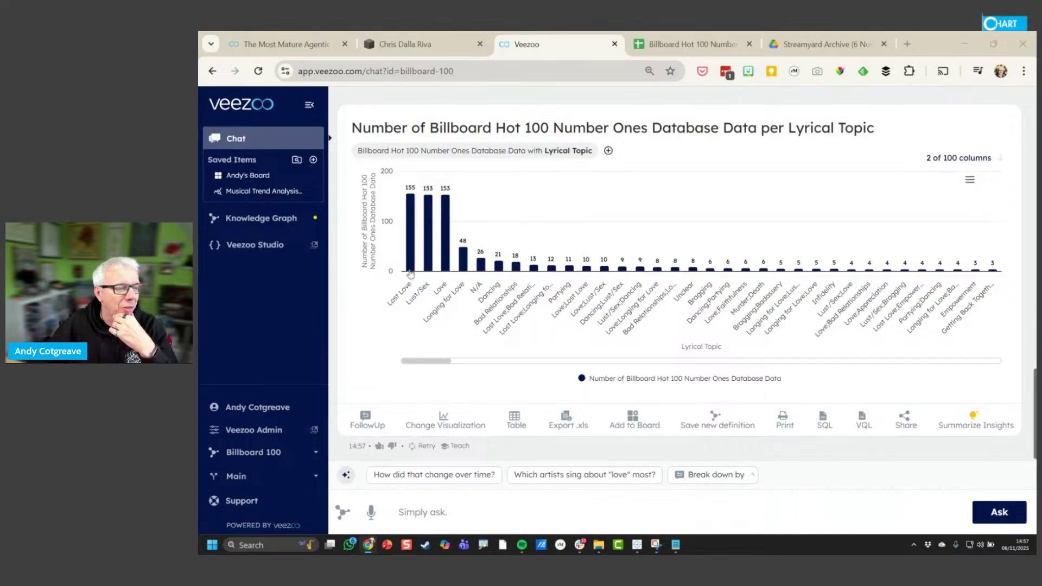
Change the lyrical topic chart from columns to a horizontal bar visualization
{"action": "mouse_move", "coordinate": [410, 263]}
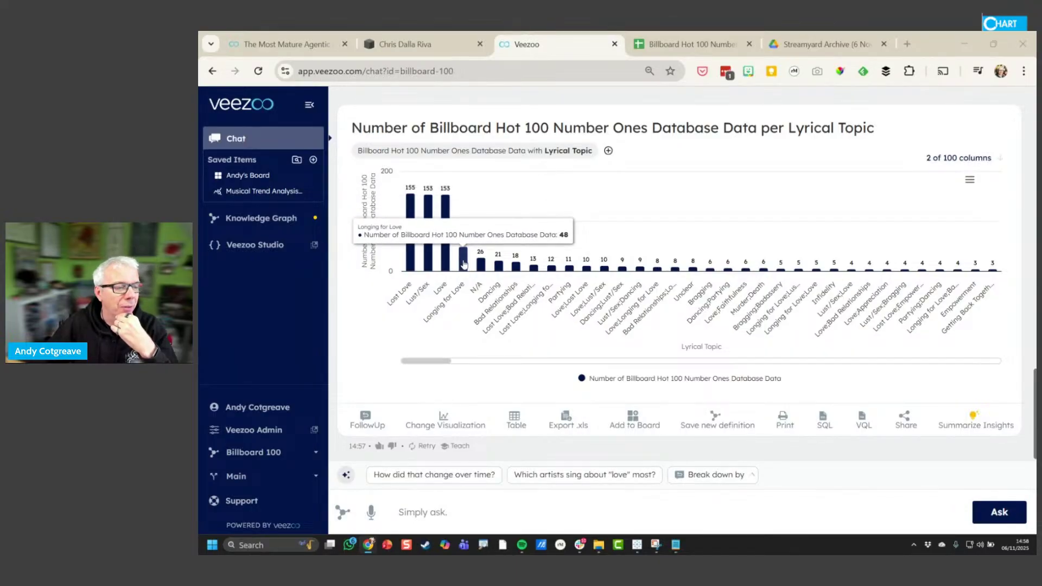
{"action": "mouse_move", "coordinate": [498, 269]}
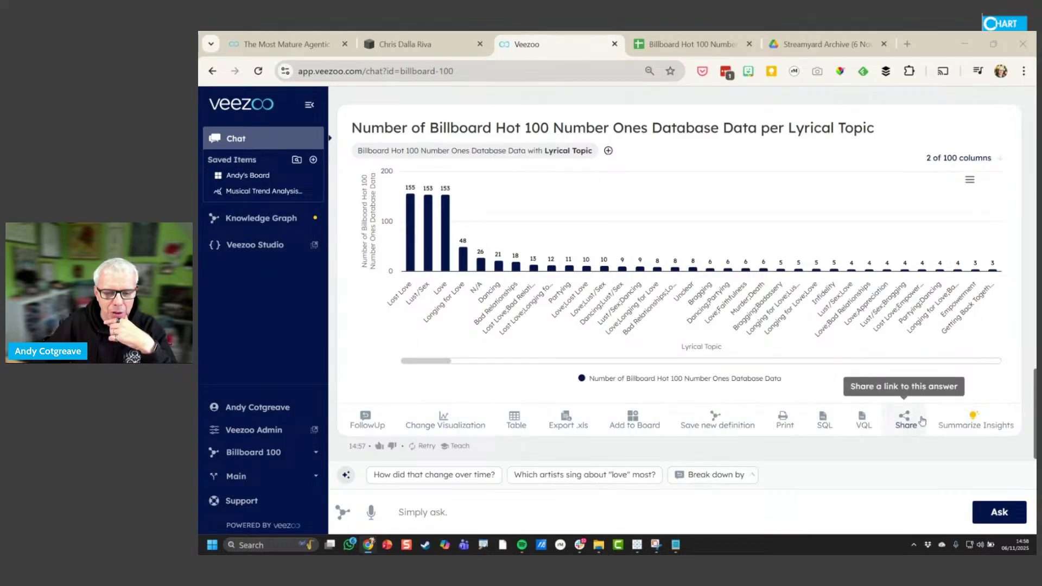
{"action": "left_click", "coordinate": [461, 421]}
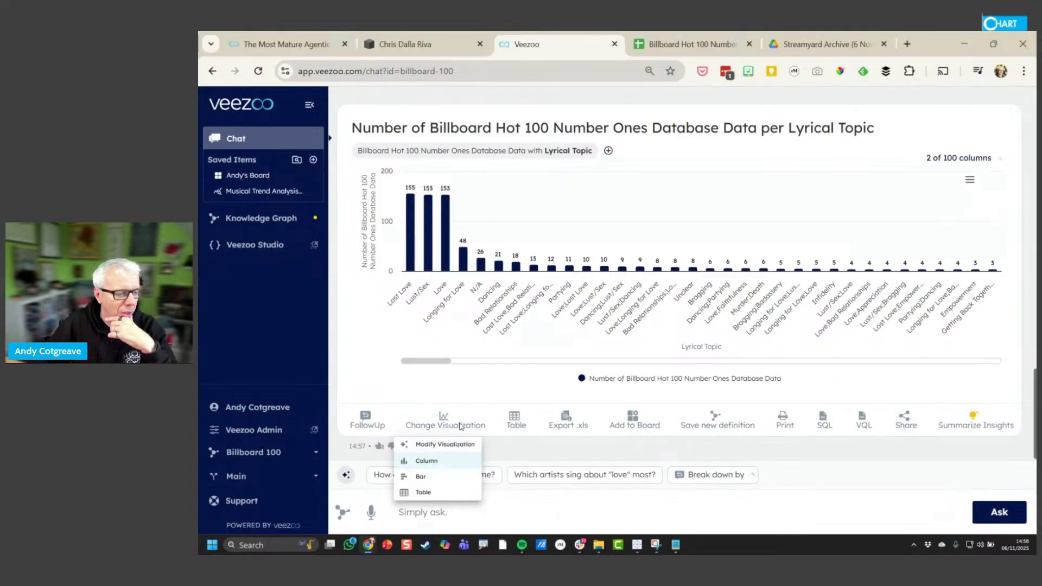
{"action": "left_click", "coordinate": [422, 476]}
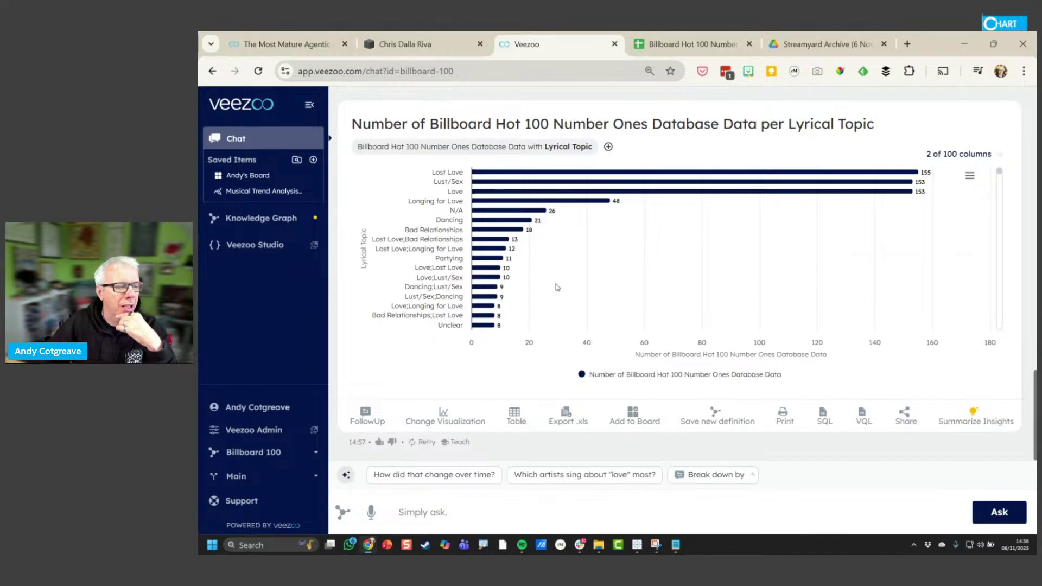
Look through the less common lyrical topics further down the bar chart and return to the most frequent ones
{"action": "left_click_drag", "start_coordinate": [1002, 173], "coordinate": [1003, 179]}
{"action": "scroll", "coordinate": [936, 238], "scroll_direction": "down", "scroll_amount": 5}
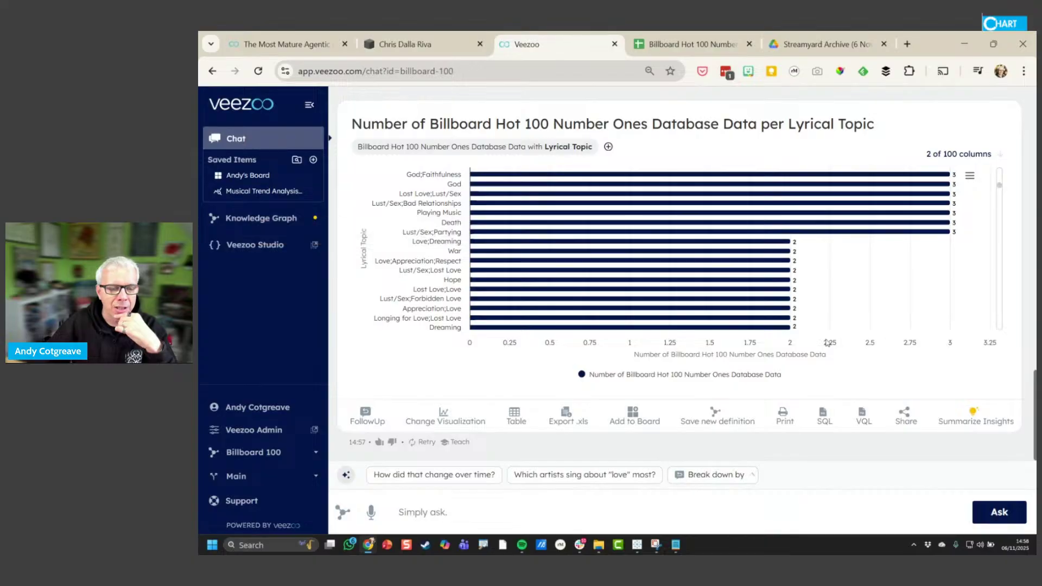
{"action": "key", "text": "ctrl"}
{"action": "key", "text": "ctrl"}
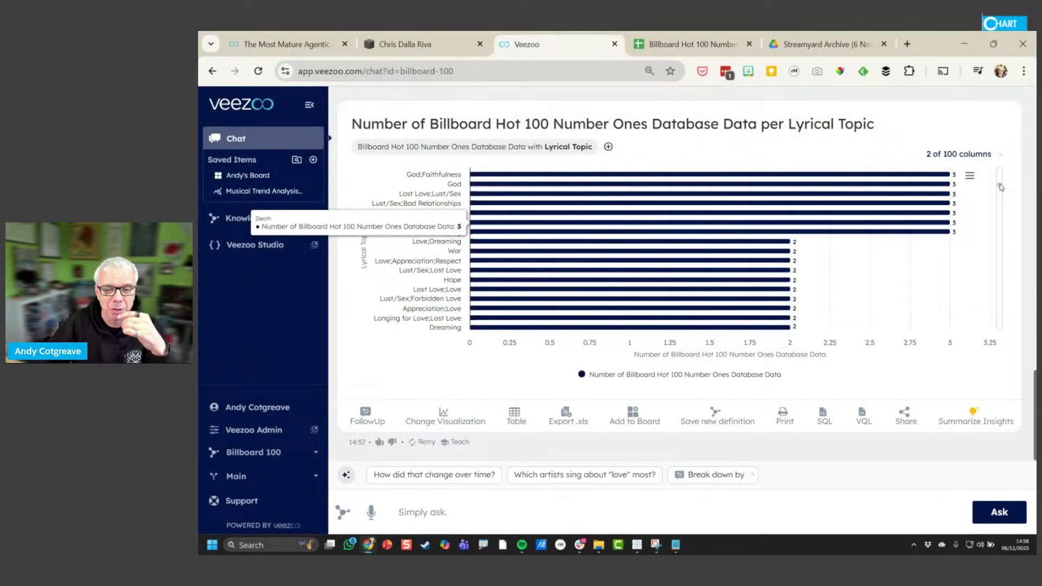
{"action": "left_click_drag", "start_coordinate": [1001, 188], "coordinate": [998, 269]}
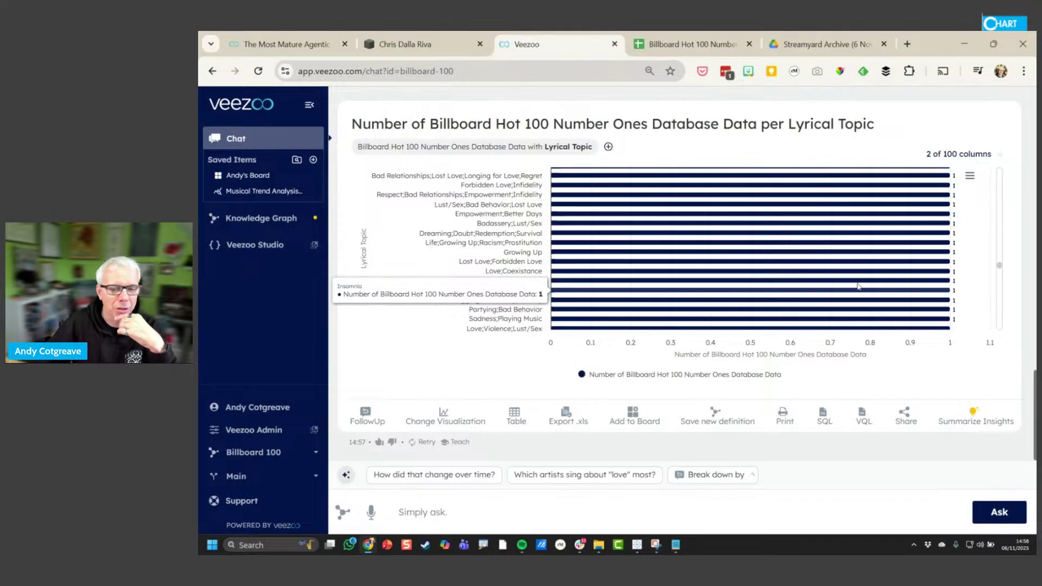
{"action": "left_click_drag", "start_coordinate": [1000, 266], "coordinate": [1002, 171]}
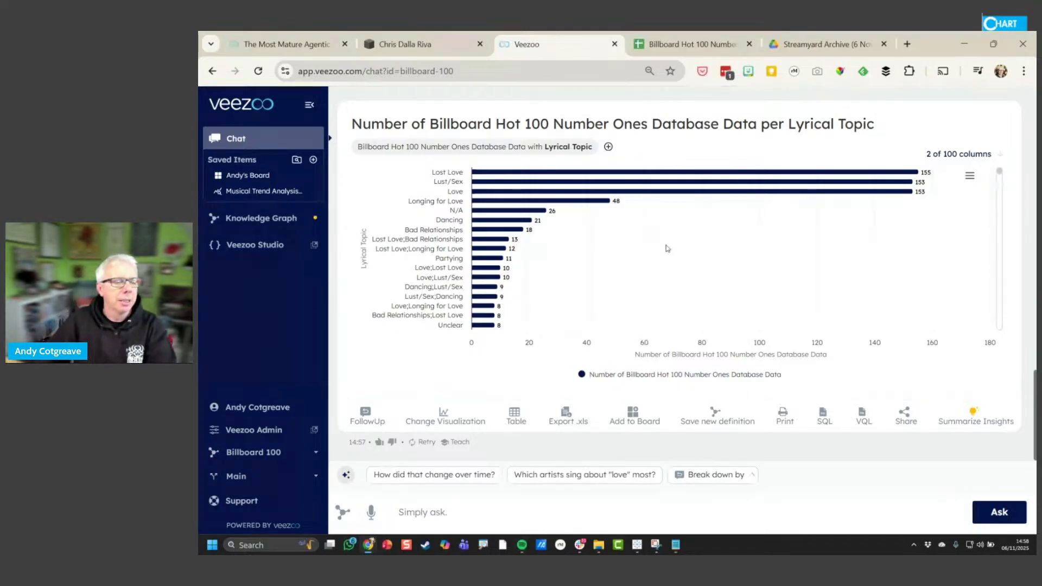
{"action": "mouse_move", "coordinate": [582, 188]}
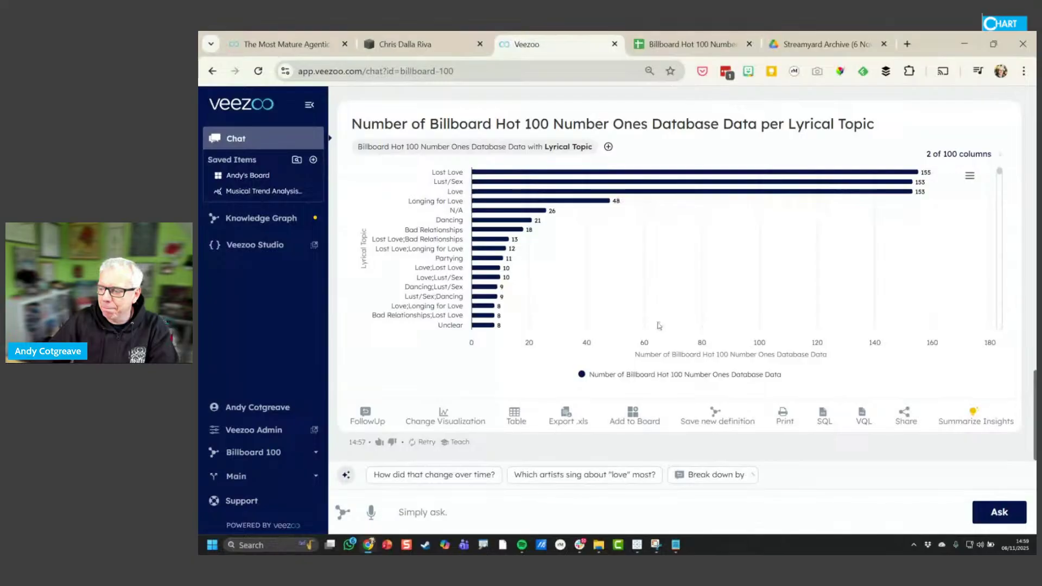
Ask the chat "What genres sing mostly about "lost love""
{"action": "left_click", "coordinate": [426, 514]}
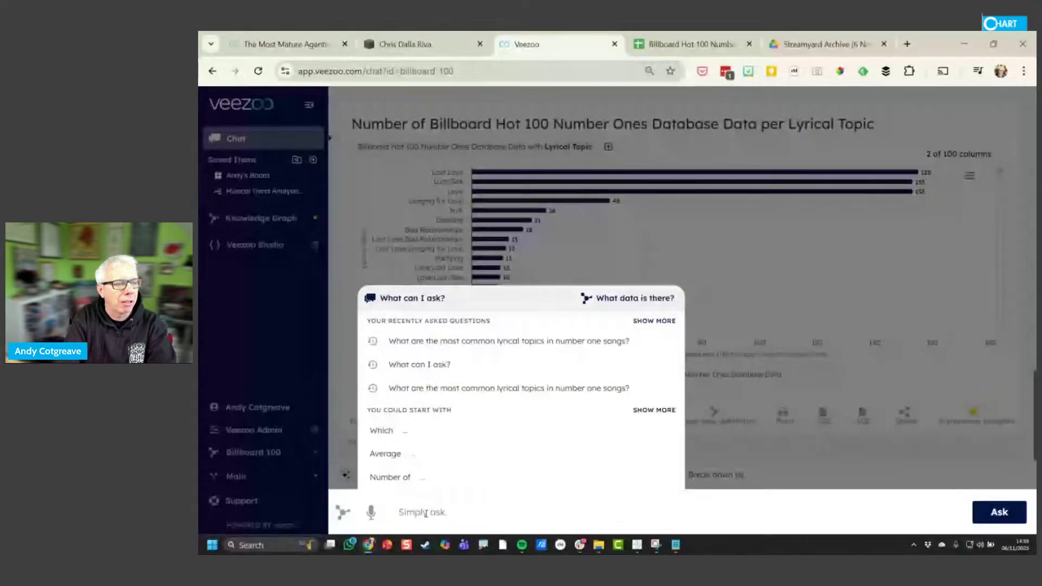
{"action": "type", "text": "What "}
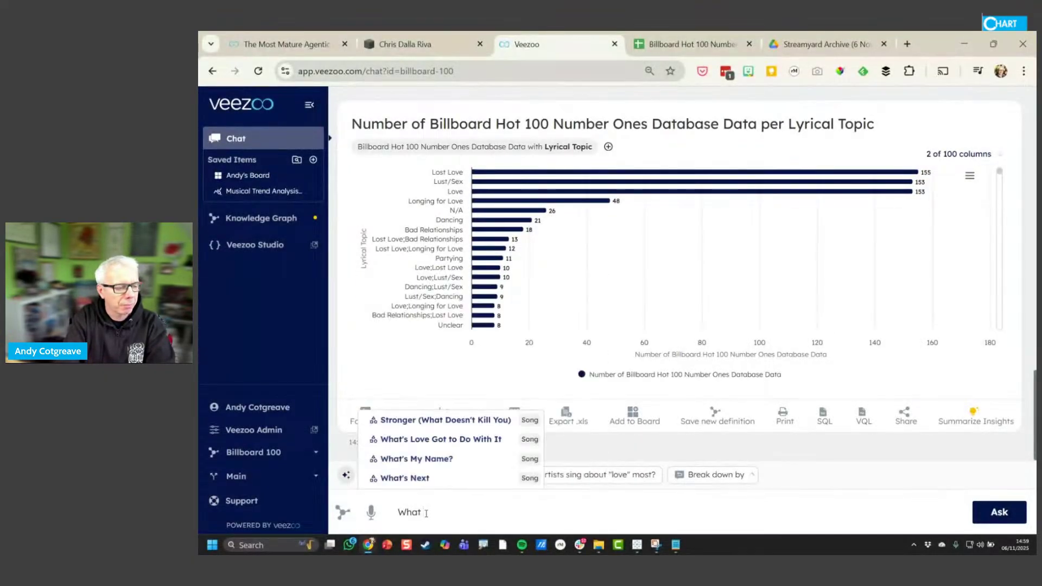
{"action": "type", "text": "genres sing "}
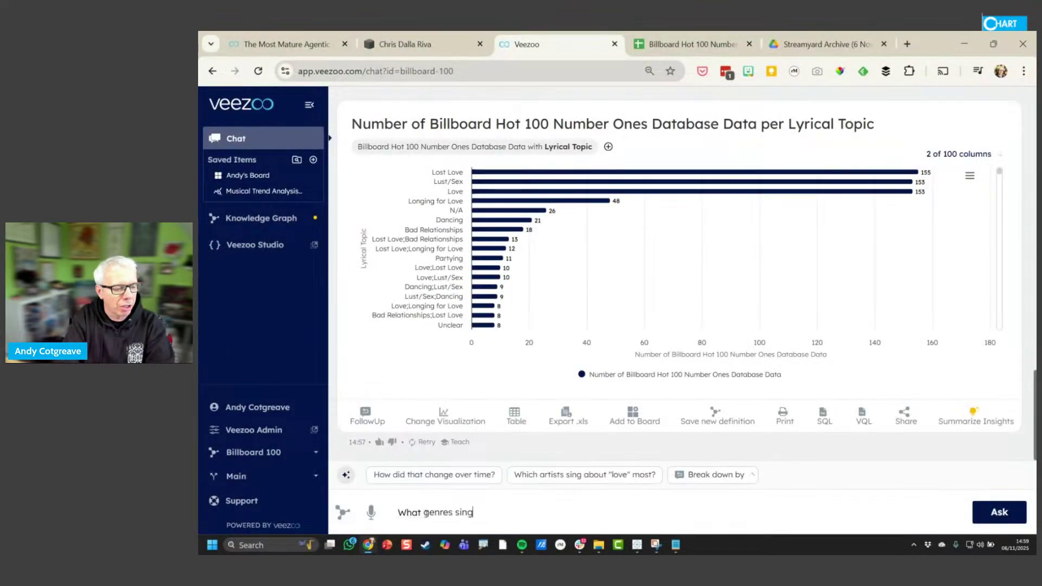
{"action": "type", "text": "mostly "}
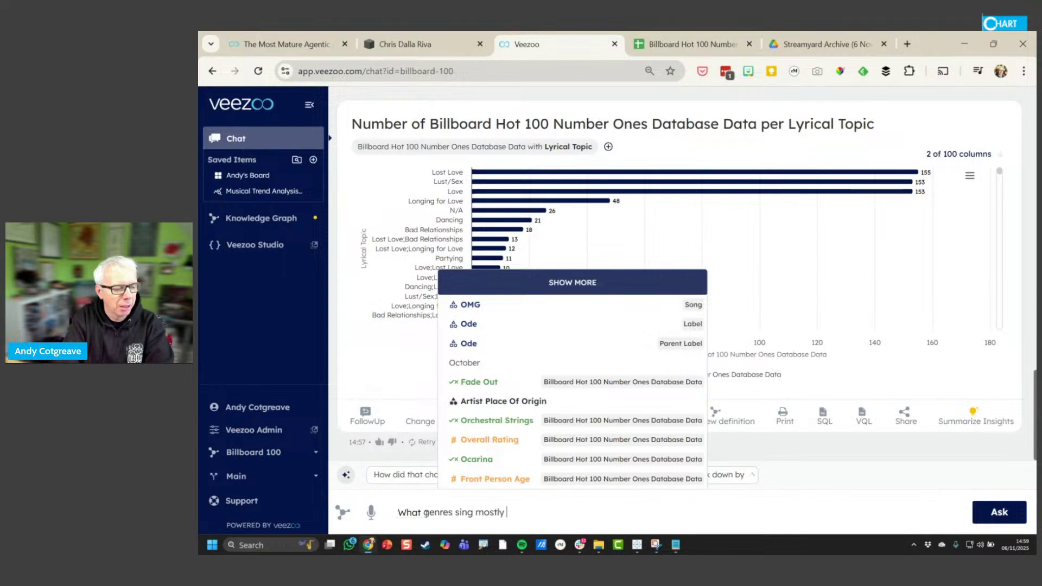
{"action": "type", "text": "about \"los"}
{"action": "type", "text": "t love\""}
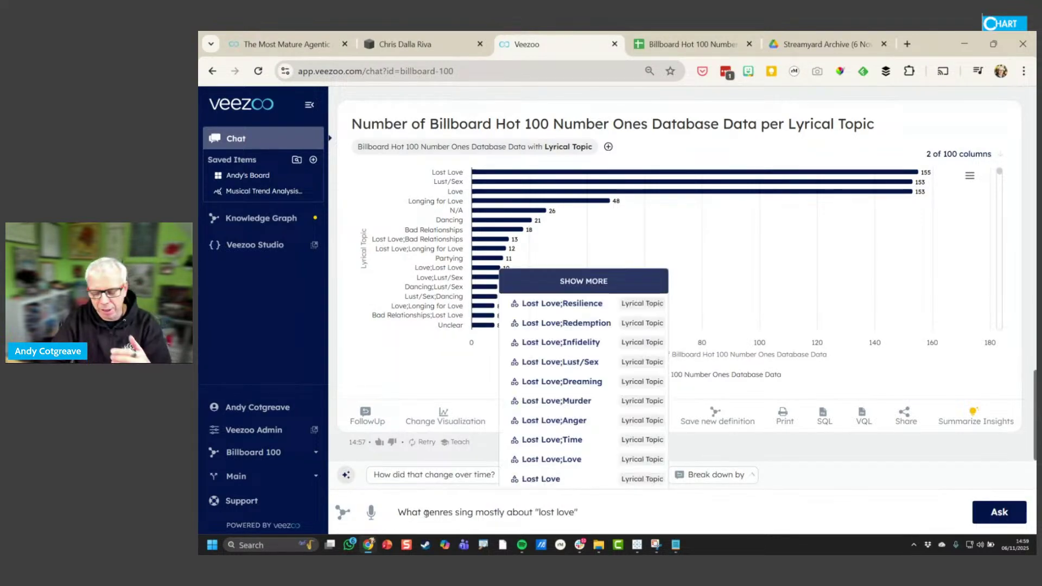
{"action": "key", "text": "Return"}
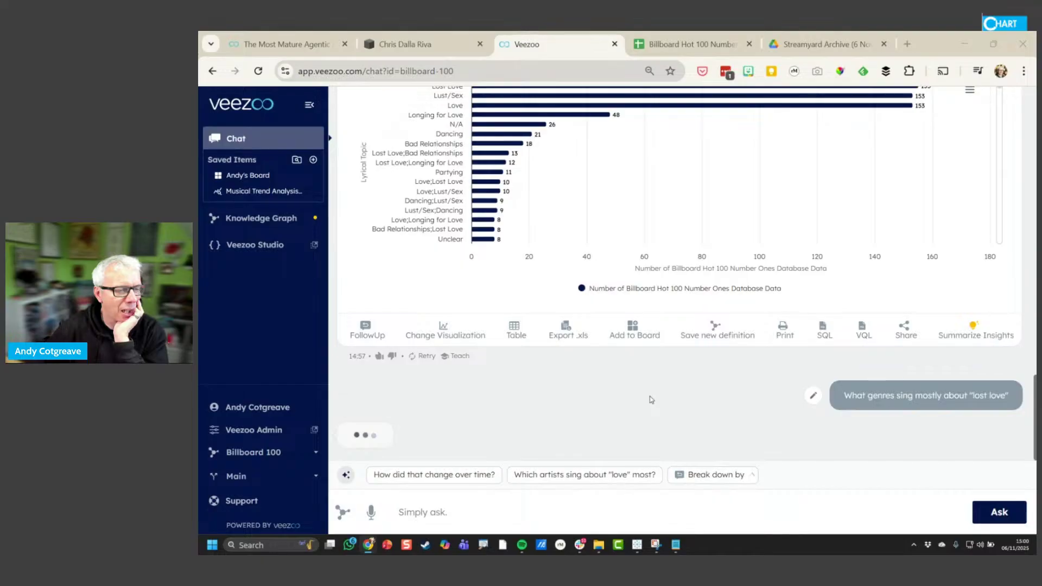
Close the Google Drive page showing the Streamyard Archive folder and return to the Veezoo chat
{"action": "left_click", "coordinate": [831, 44]}
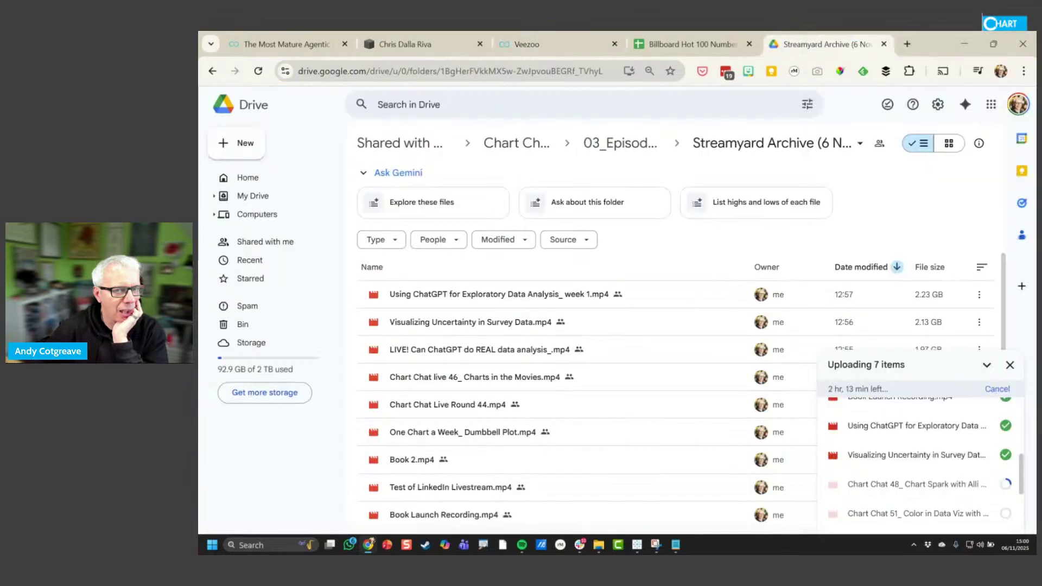
{"action": "key", "text": "ctrl+w"}
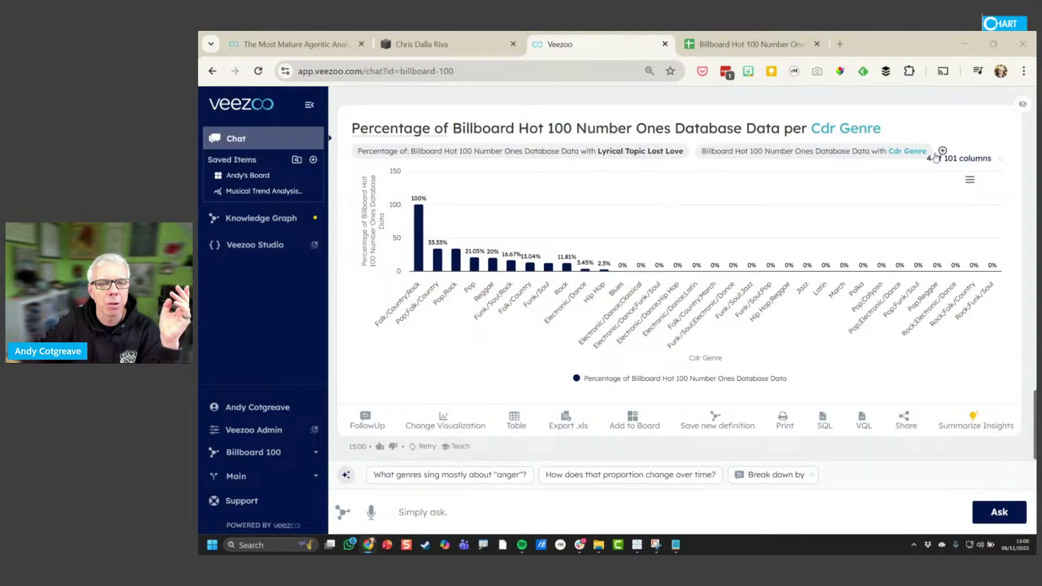
Change the lost love percentage chart per Cdr Genre to a bar visualization and inspect the song counts behind its top genres
{"action": "mouse_move", "coordinate": [426, 267]}
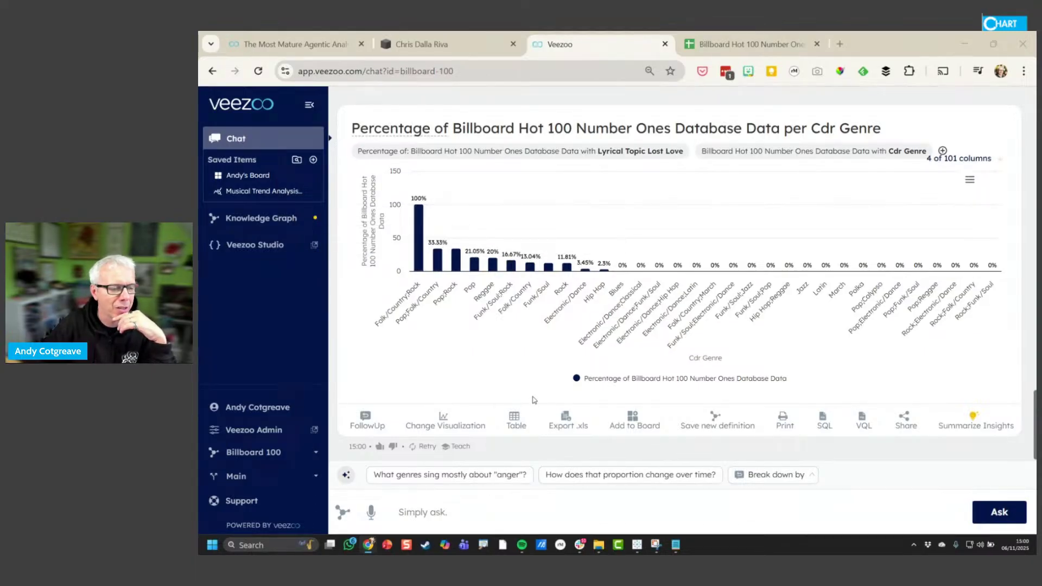
{"action": "left_click", "coordinate": [449, 431]}
{"action": "left_click", "coordinate": [422, 477]}
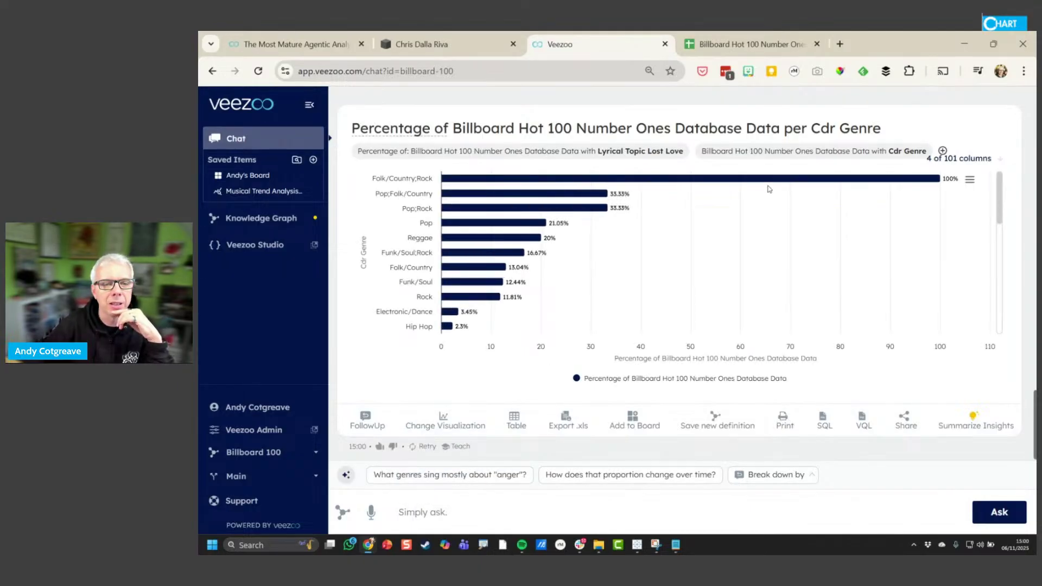
{"action": "mouse_move", "coordinate": [767, 187]}
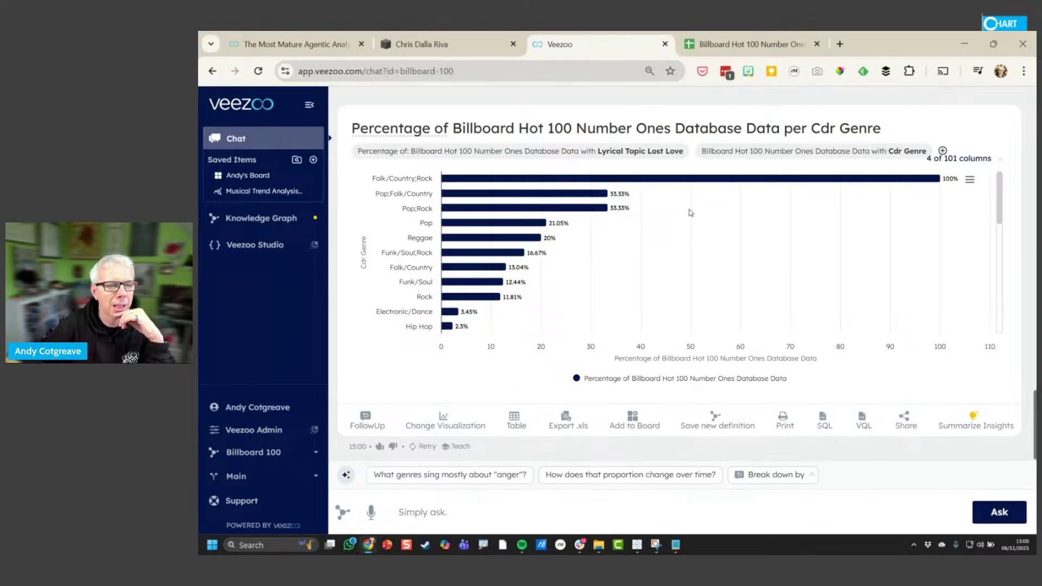
{"action": "mouse_move", "coordinate": [713, 185]}
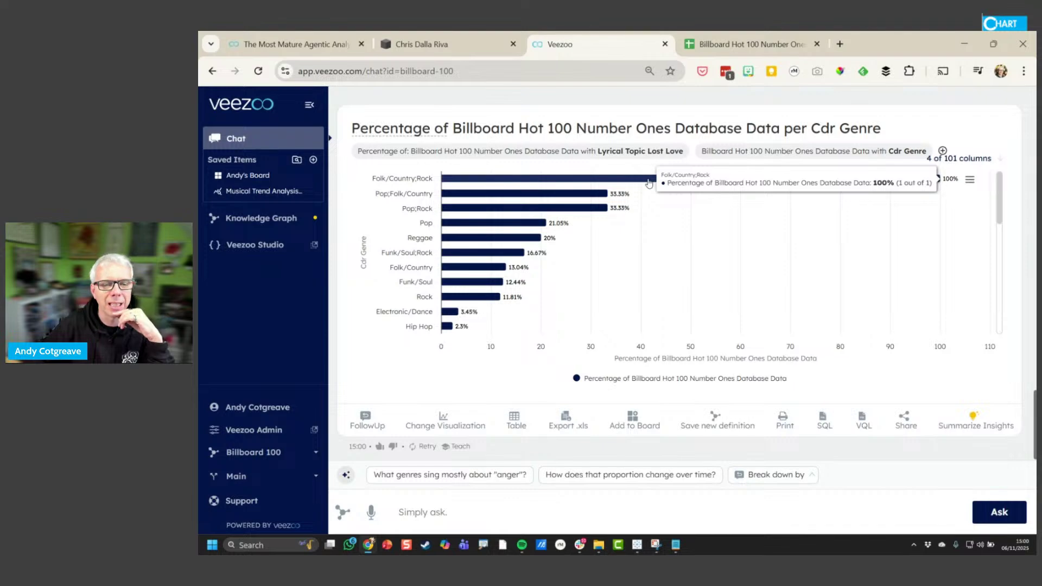
{"action": "mouse_move", "coordinate": [602, 200]}
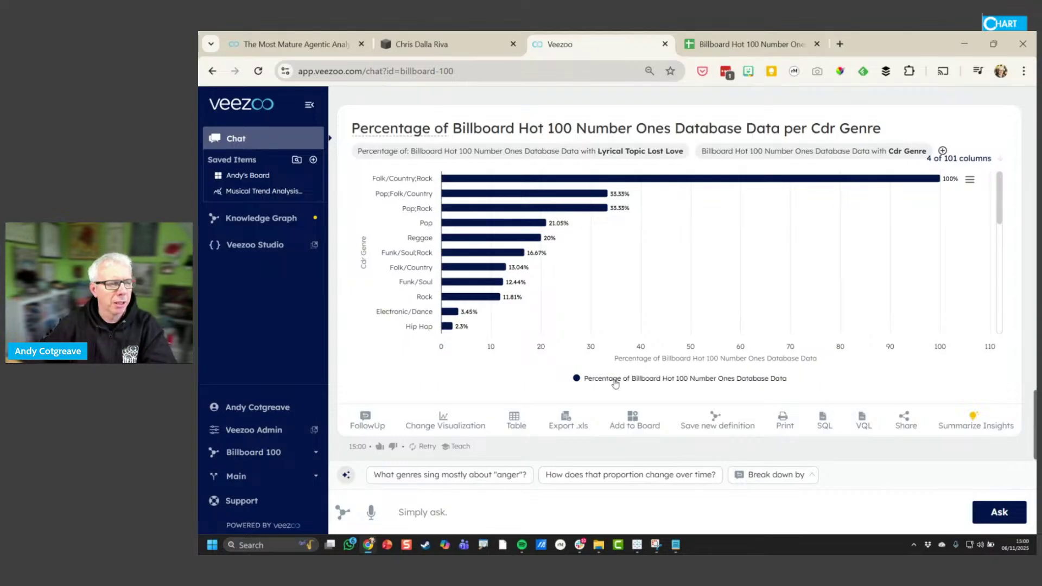
Ask the chat "Show me the number of Number Ones by genre where the topic is Lost Love"
{"action": "type", "text": "Show th"}
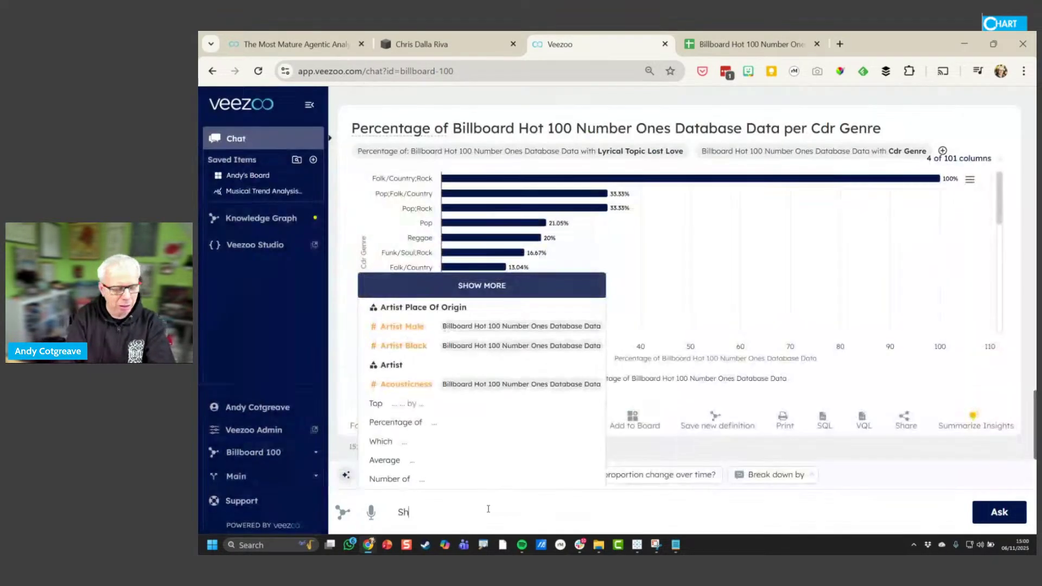
{"action": "key", "text": "BackSpace"}
{"action": "key", "text": "BackSpace"}
{"action": "type", "text": "me thin"}
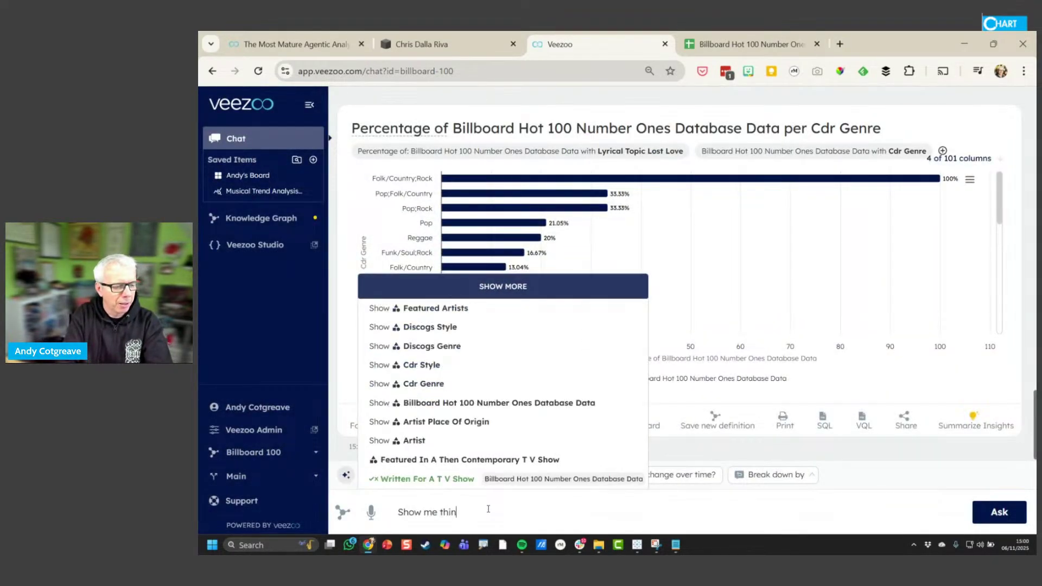
{"action": "key", "text": "BackSpace"}
{"action": "key", "text": "BackSpace"}
{"action": "type", "text": "e "}
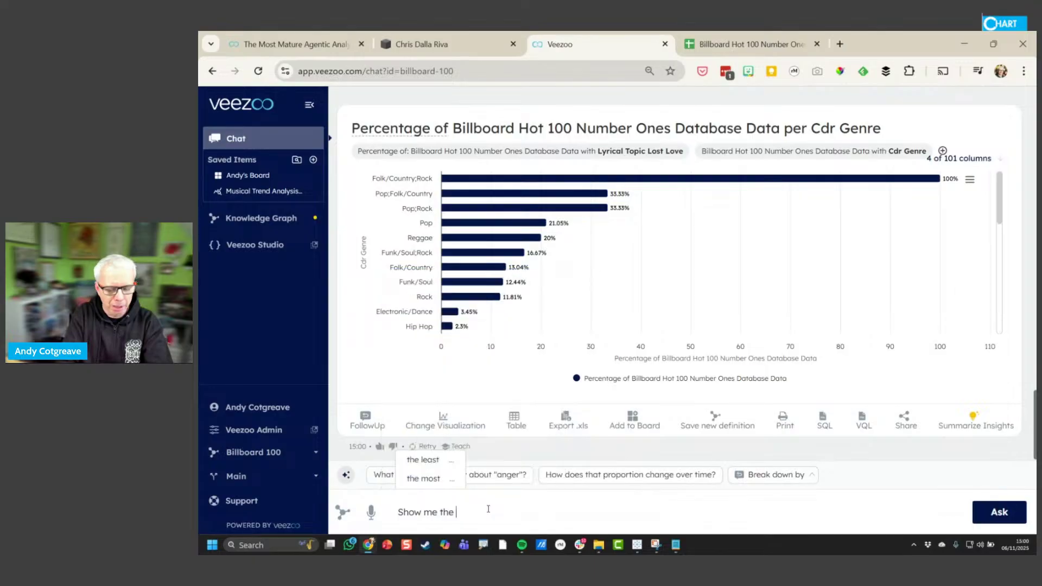
{"action": "type", "text": "number of "}
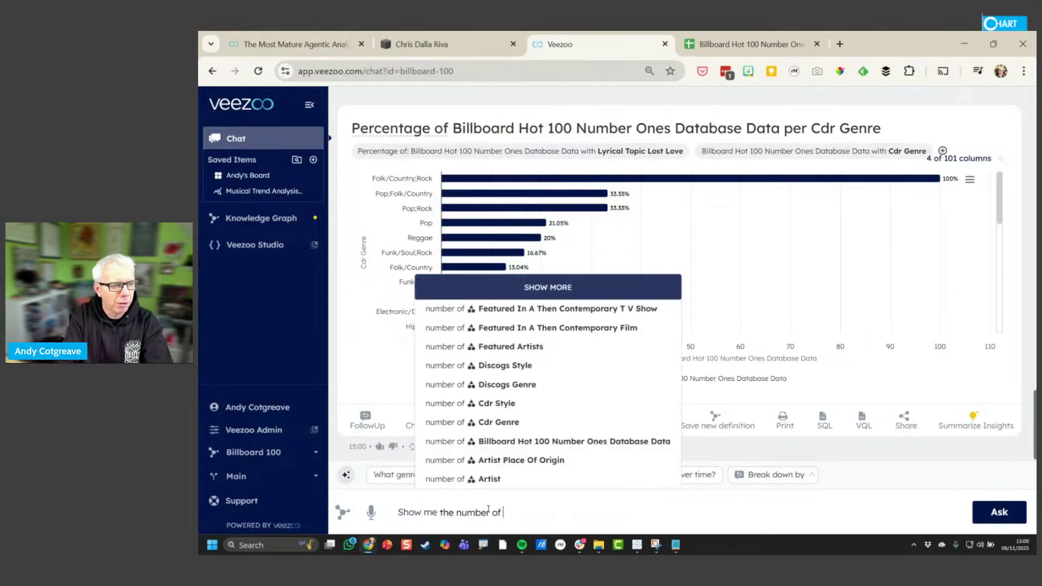
{"action": "type", "text": "Num"}
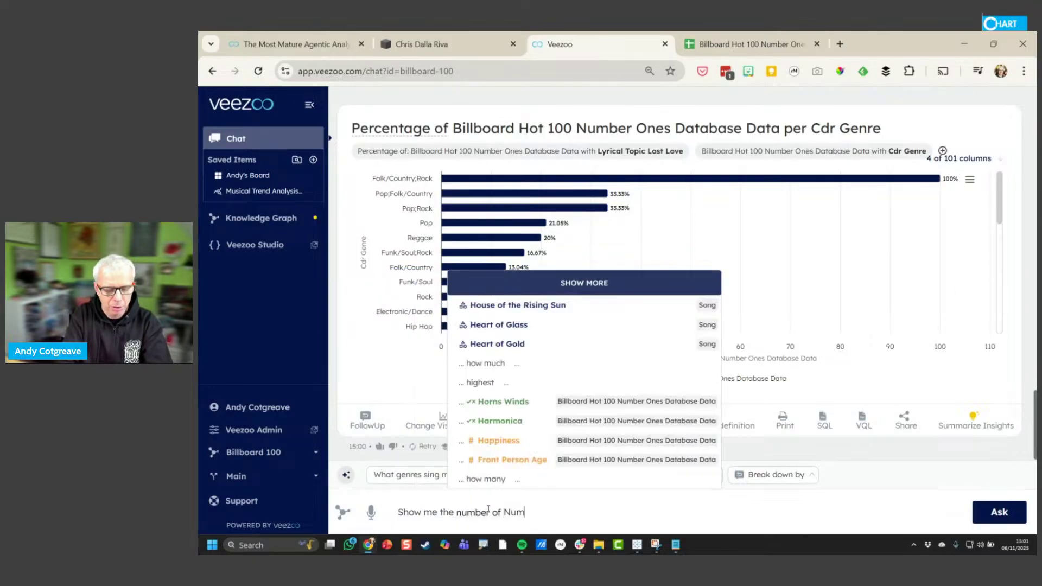
{"action": "type", "text": "ber Ones "}
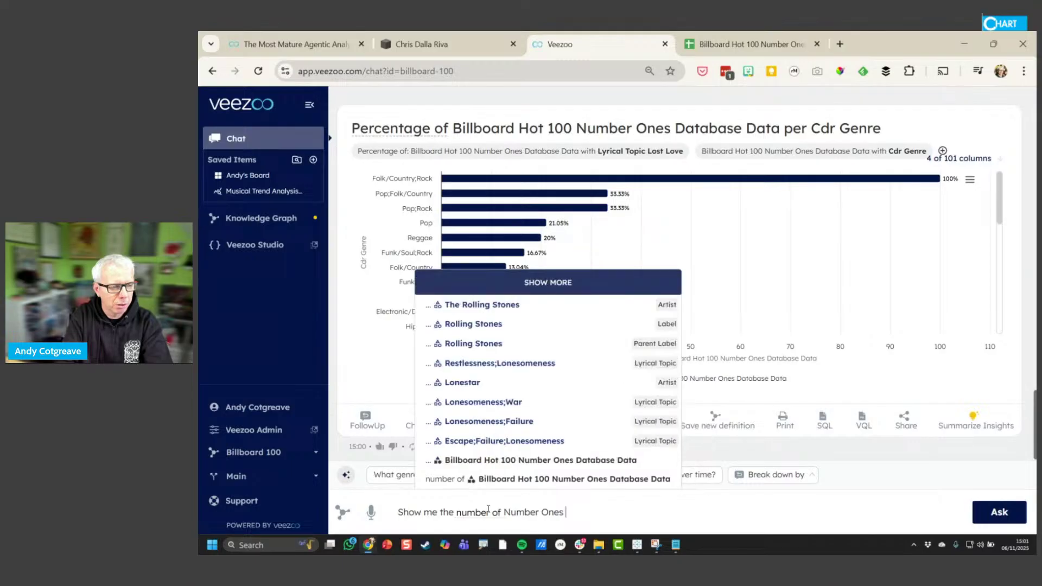
{"action": "type", "text": "by"}
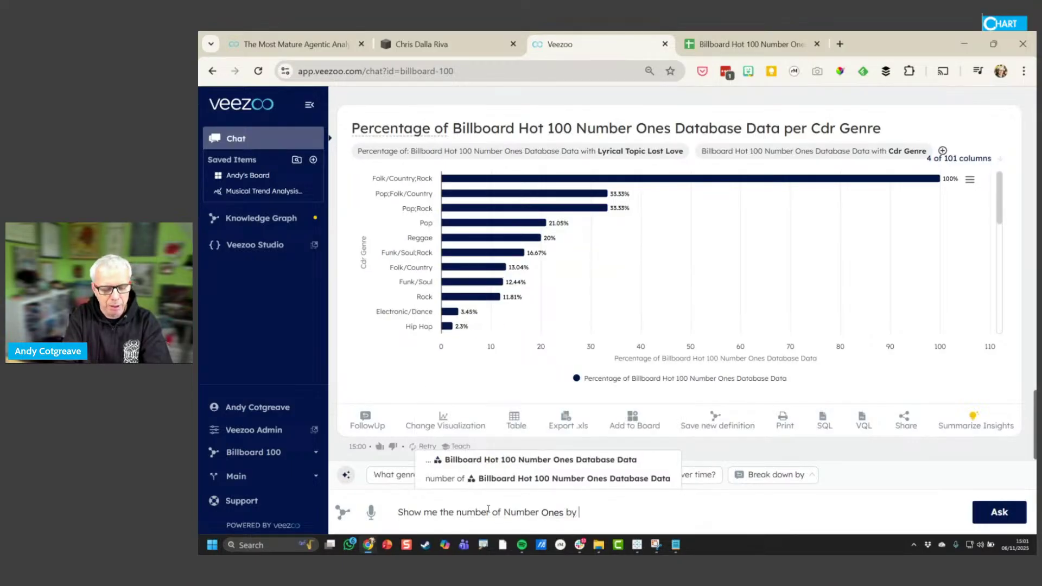
{"action": "type", "text": " genre where the"}
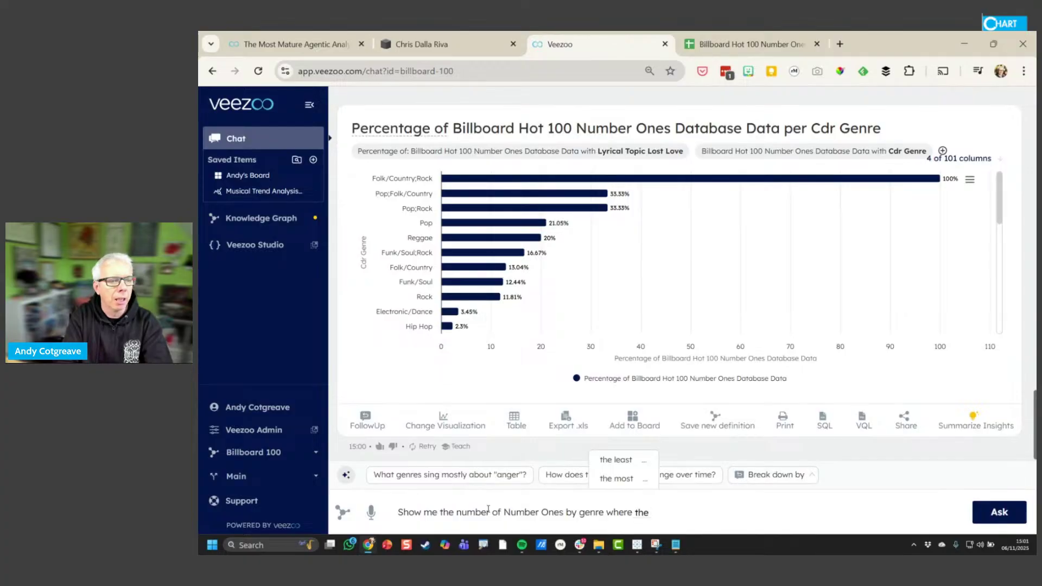
{"action": "type", "text": "topic i"}
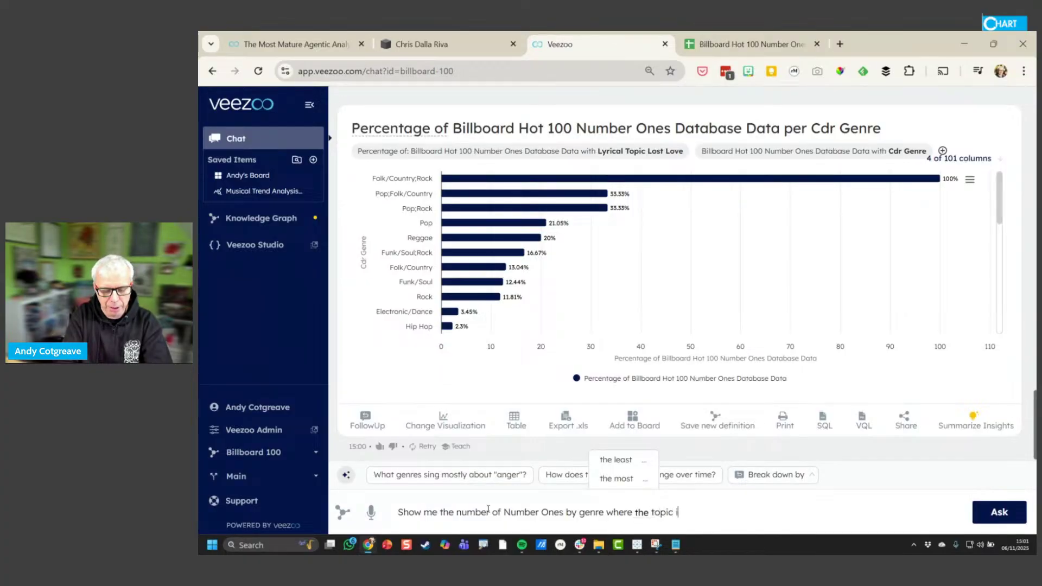
{"action": "type", "text": "s Lost Love"}
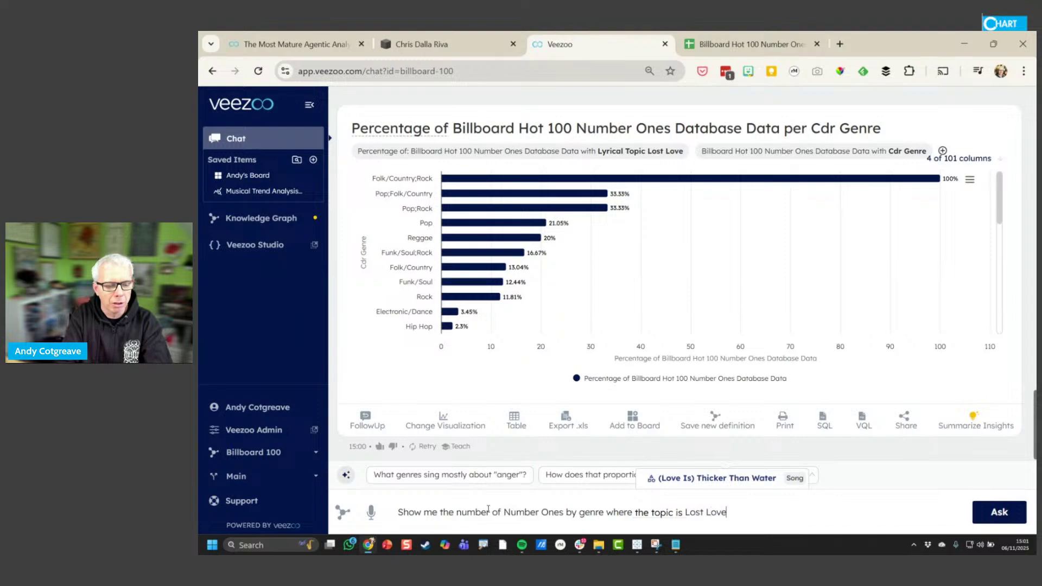
{"action": "key", "text": "Return"}
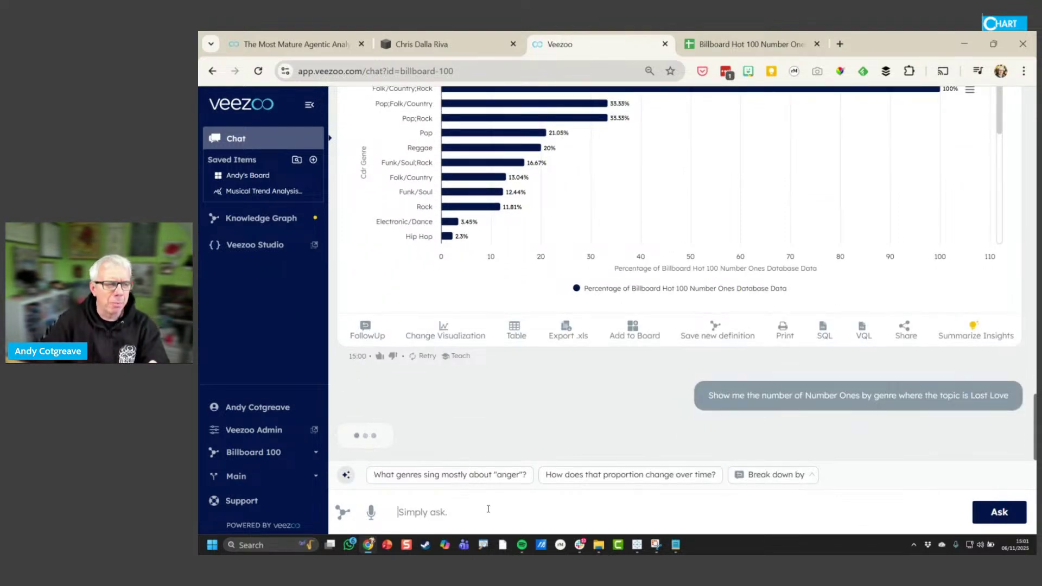
Compare the lost love song counts per Cdr Genre with the earlier percentage chart
{"action": "mouse_move", "coordinate": [455, 231]}
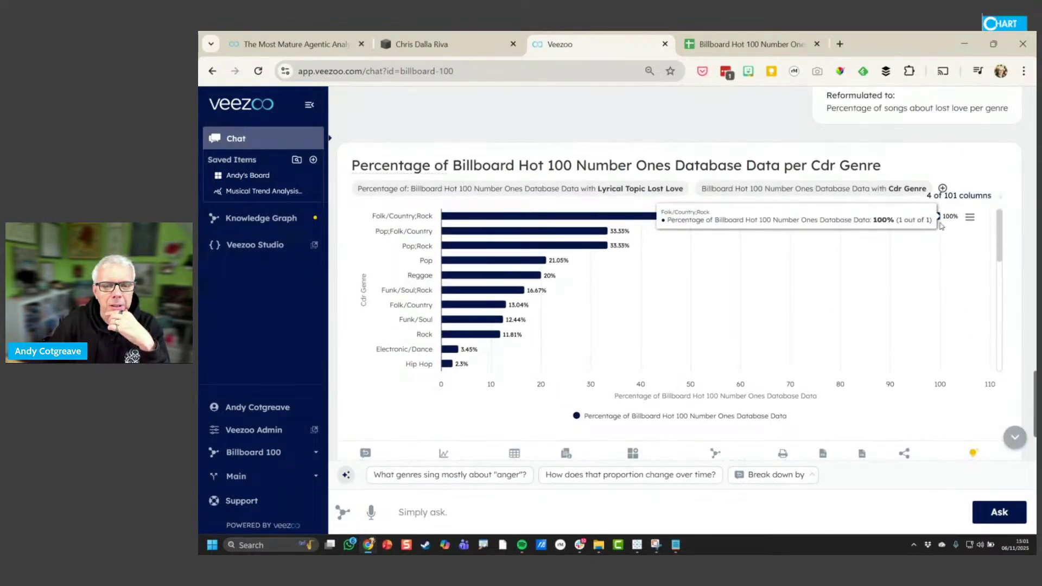
{"action": "mouse_move", "coordinate": [937, 217]}
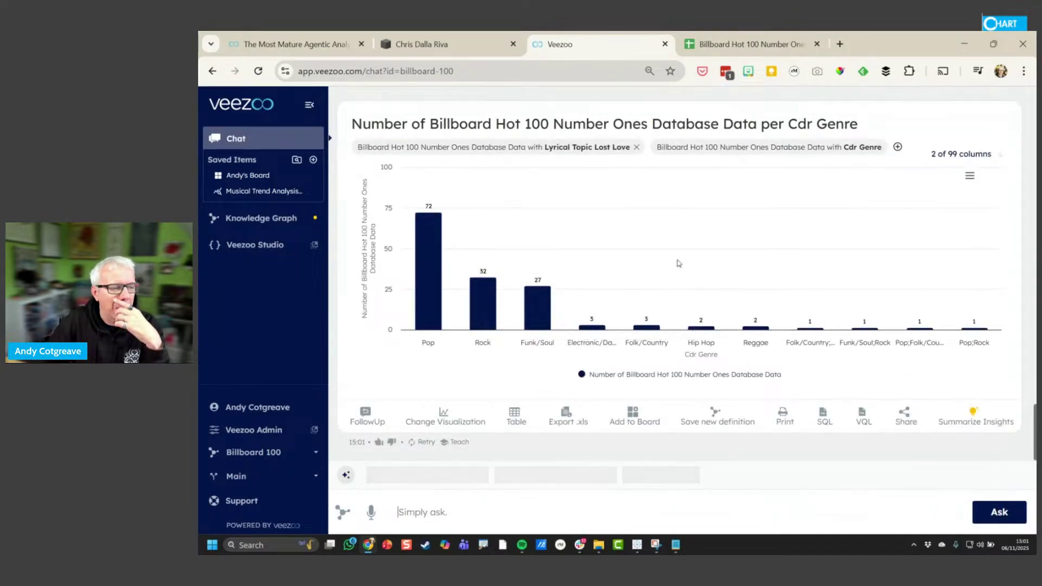
{"action": "mouse_move", "coordinate": [430, 304]}
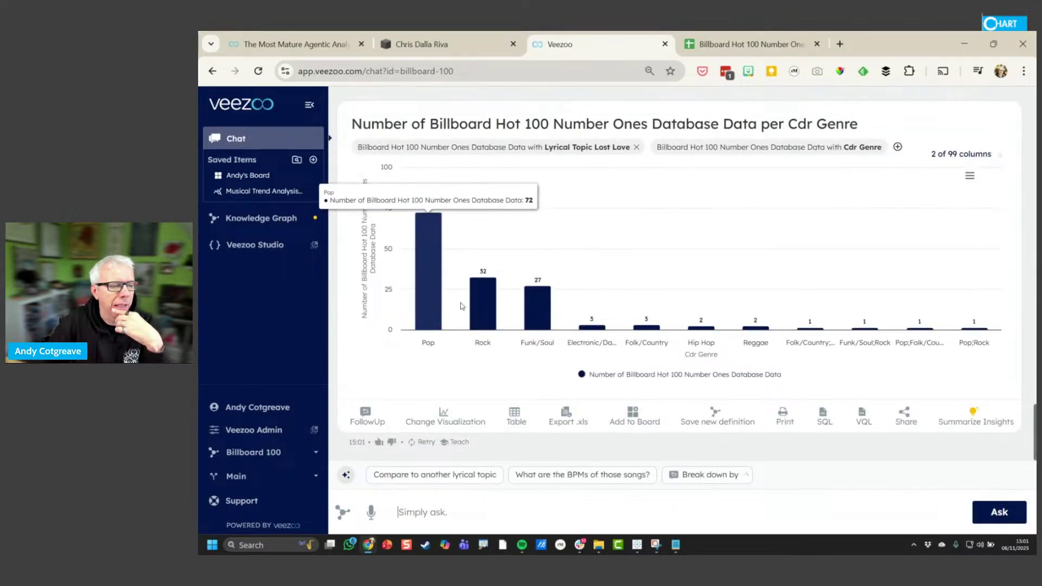
{"action": "scroll", "coordinate": [630, 298], "scroll_direction": "up", "scroll_amount": 8}
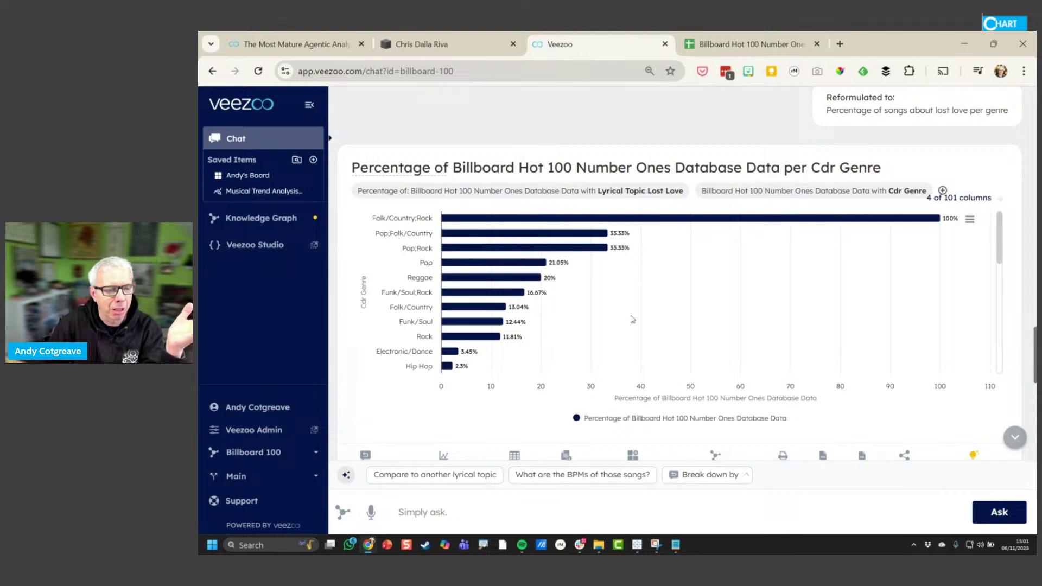
{"action": "mouse_move", "coordinate": [710, 223]}
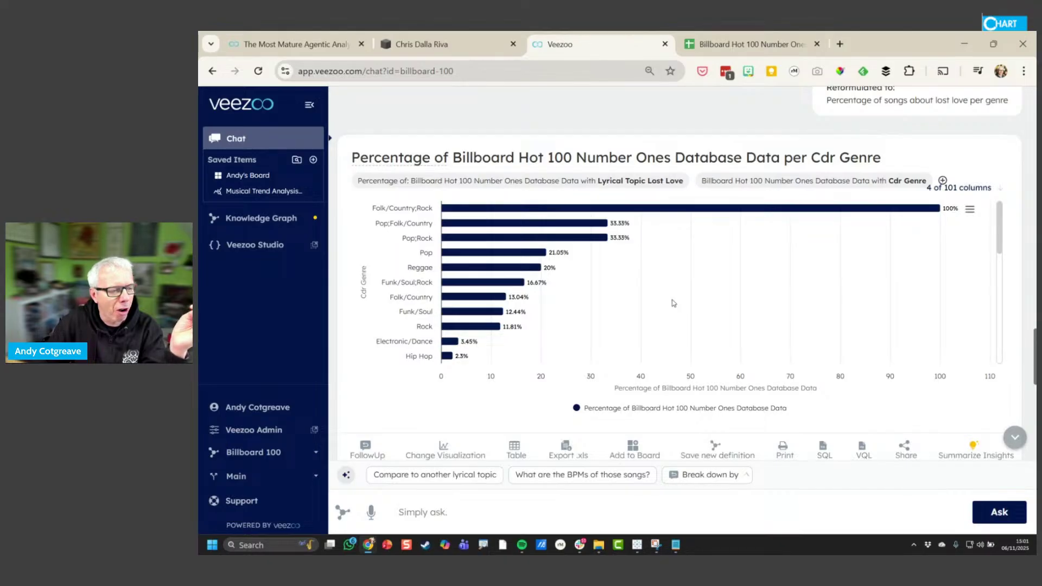
{"action": "scroll", "coordinate": [433, 372], "scroll_direction": "down", "scroll_amount": 5}
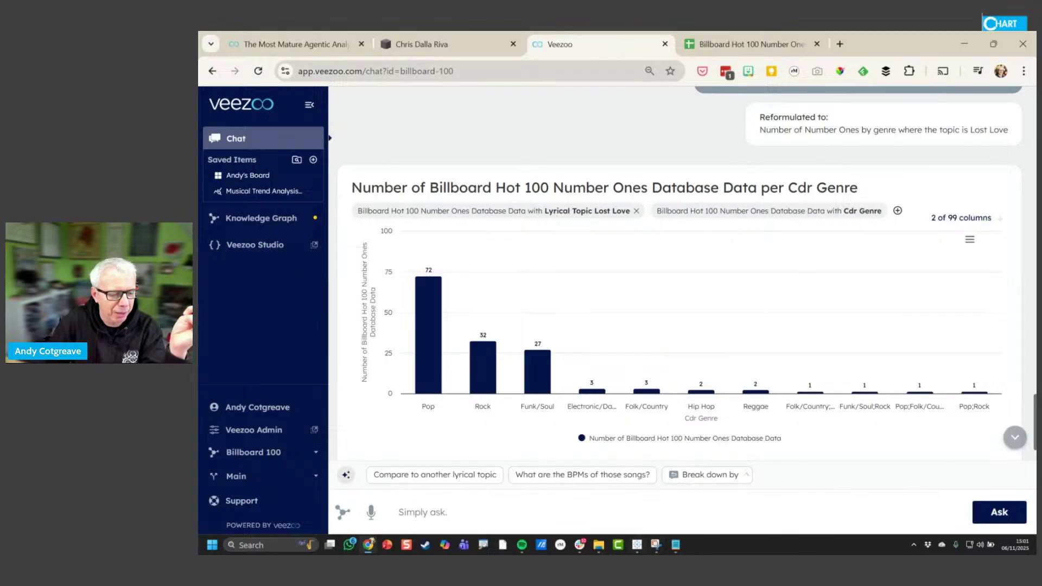
{"action": "mouse_move", "coordinate": [637, 545]}
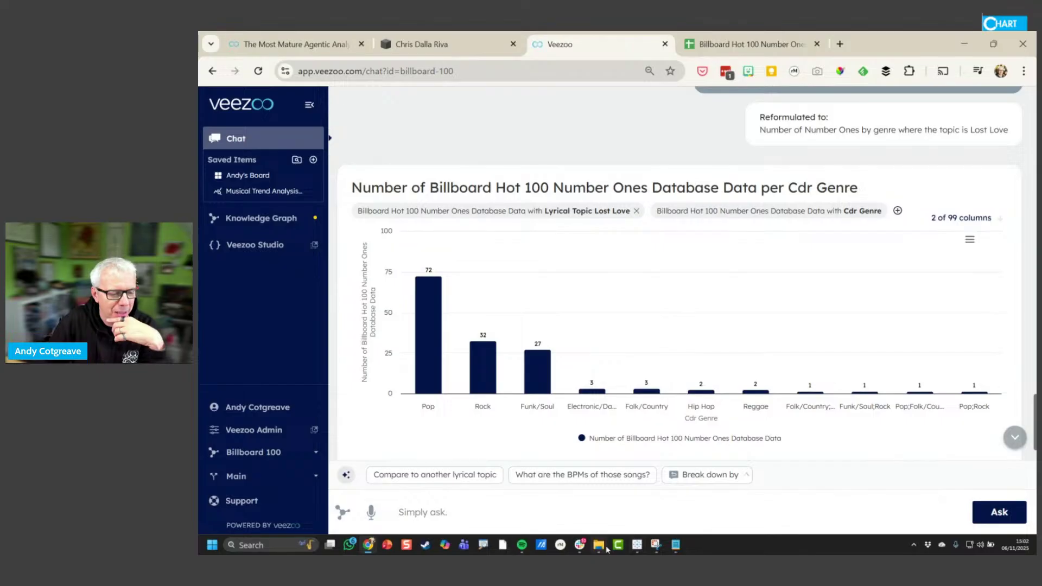
{"action": "mouse_move", "coordinate": [811, 388]}
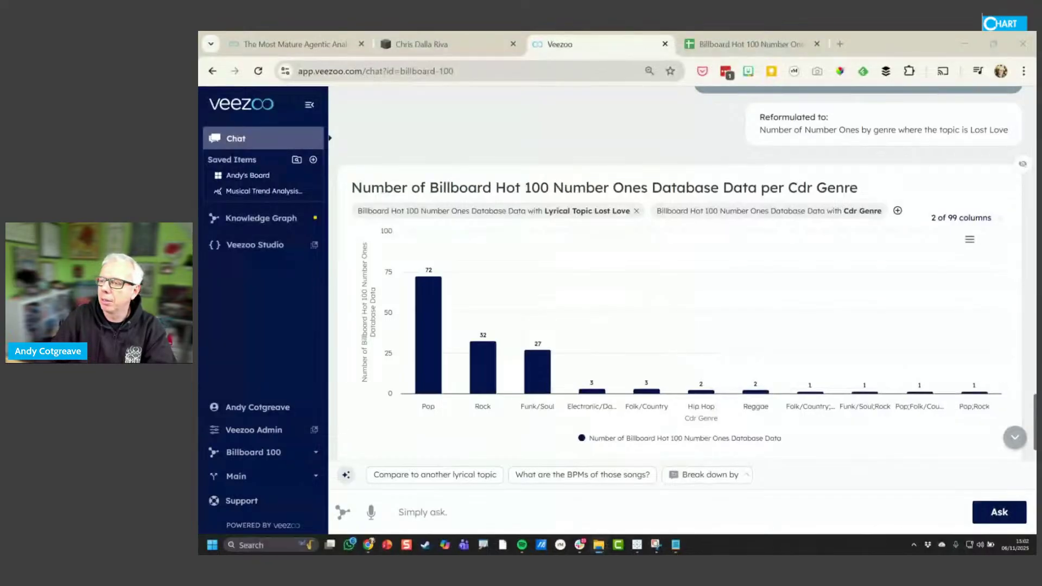
{"action": "left_click_drag", "start_coordinate": [1038, 87], "coordinate": [689, 87]}
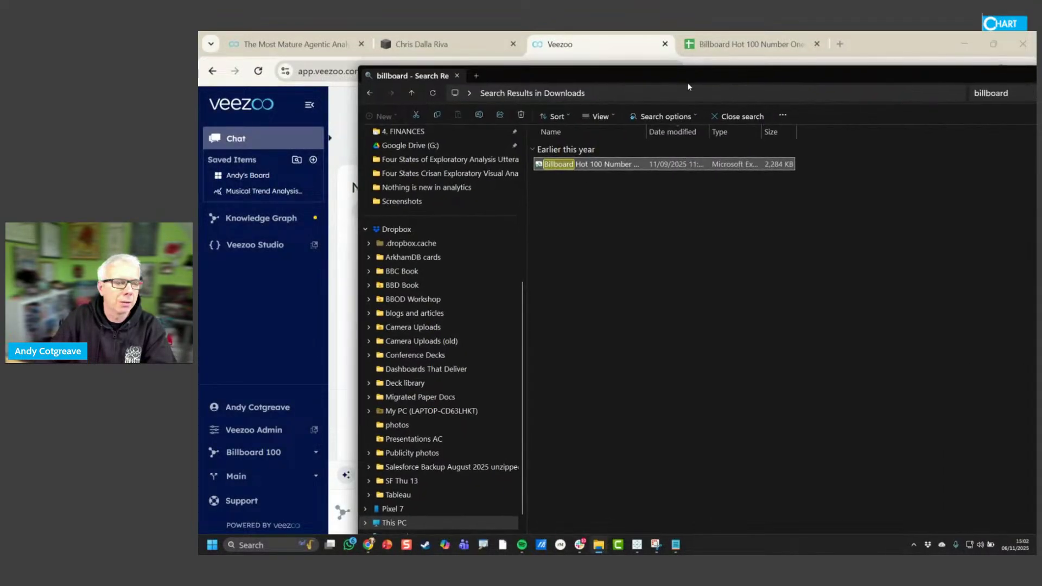
{"action": "right_click", "coordinate": [599, 169]}
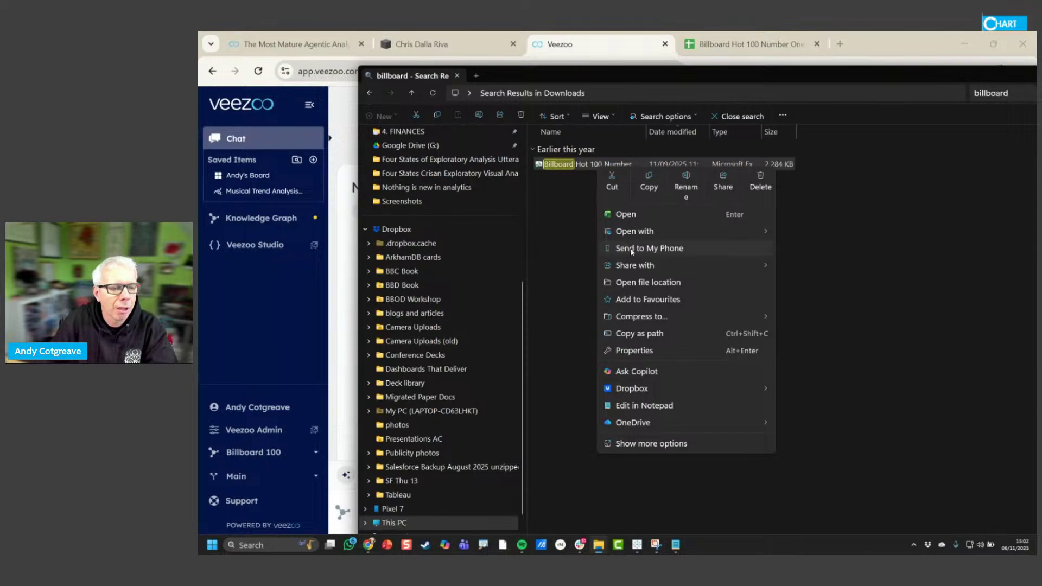
{"action": "mouse_move", "coordinate": [658, 237]}
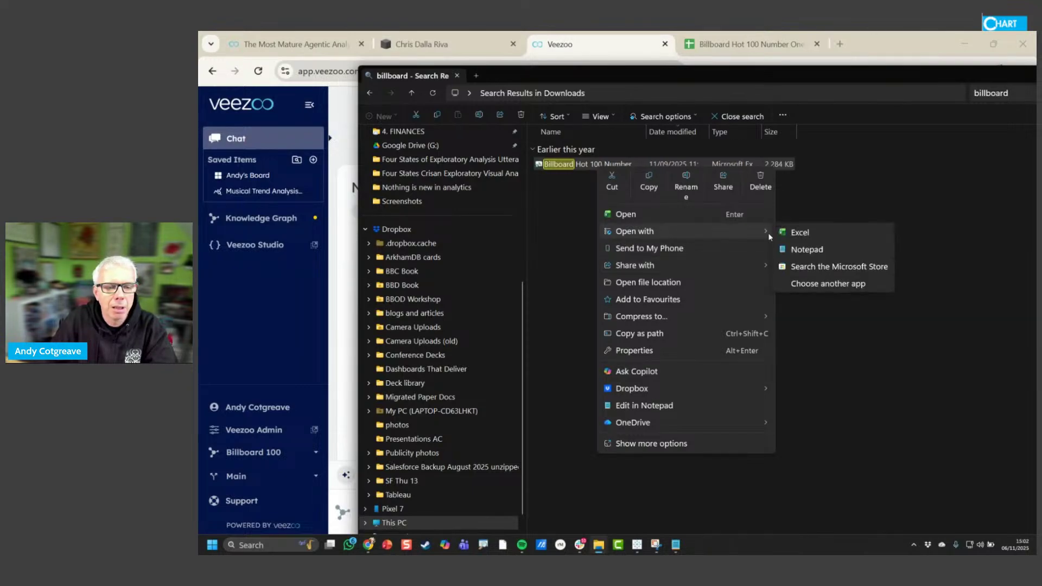
{"action": "left_click", "coordinate": [818, 284]}
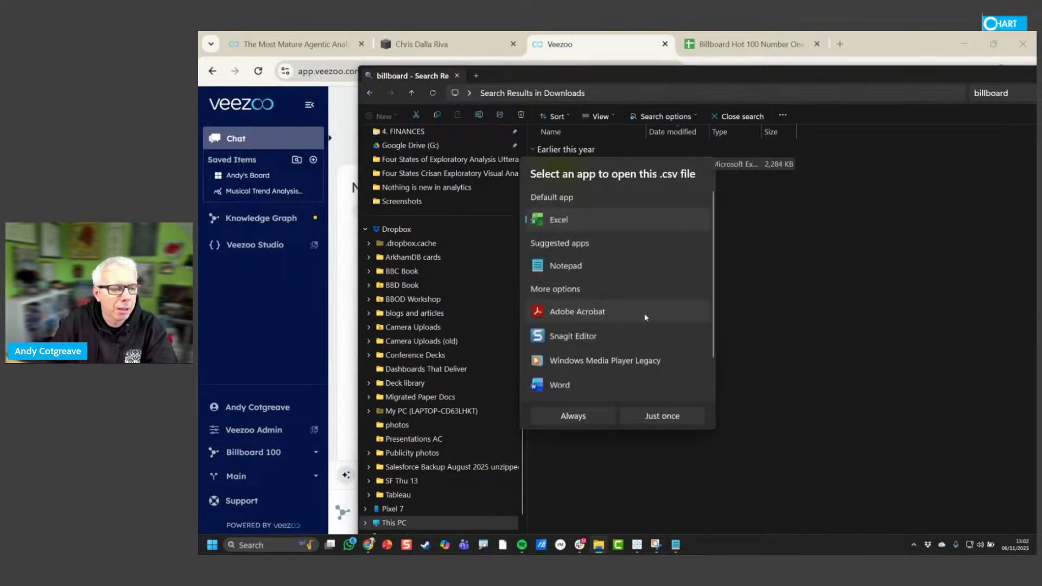
{"action": "scroll", "coordinate": [629, 317], "scroll_direction": "down", "scroll_amount": 2}
{"action": "scroll", "coordinate": [623, 318], "scroll_direction": "up", "scroll_amount": 2}
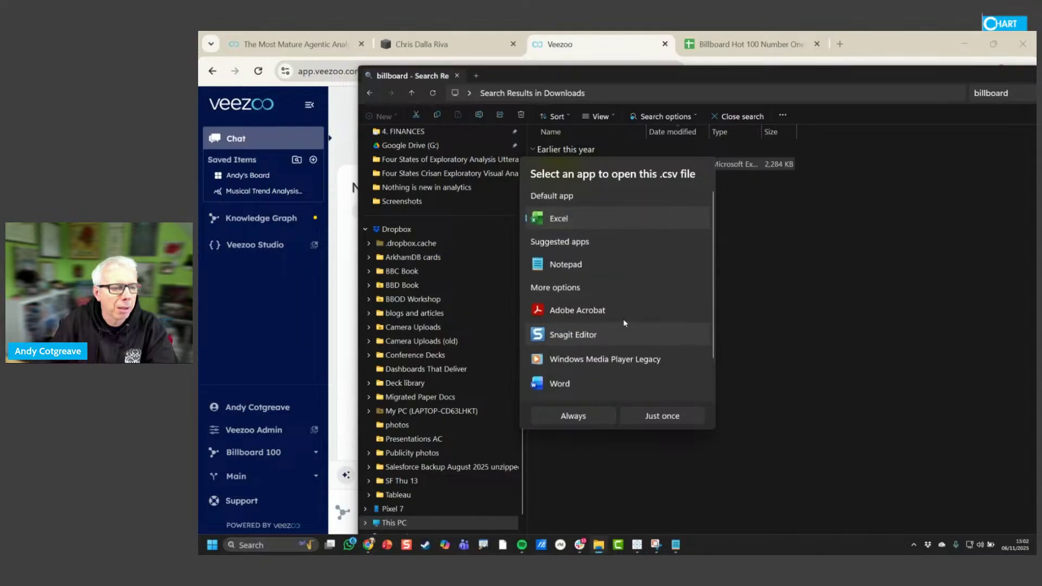
Switch to Tableau and open the Billboard Hot 100 Number Ones Database CSV file, searching the Downloads folder for "billboard"
{"action": "left_click", "coordinate": [639, 545]}
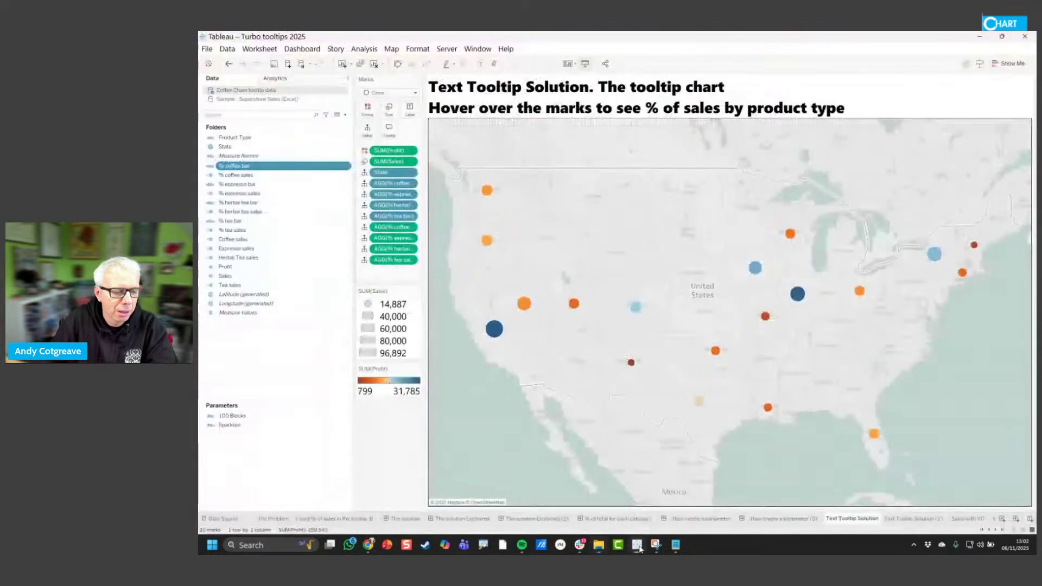
{"action": "left_click", "coordinate": [207, 49]}
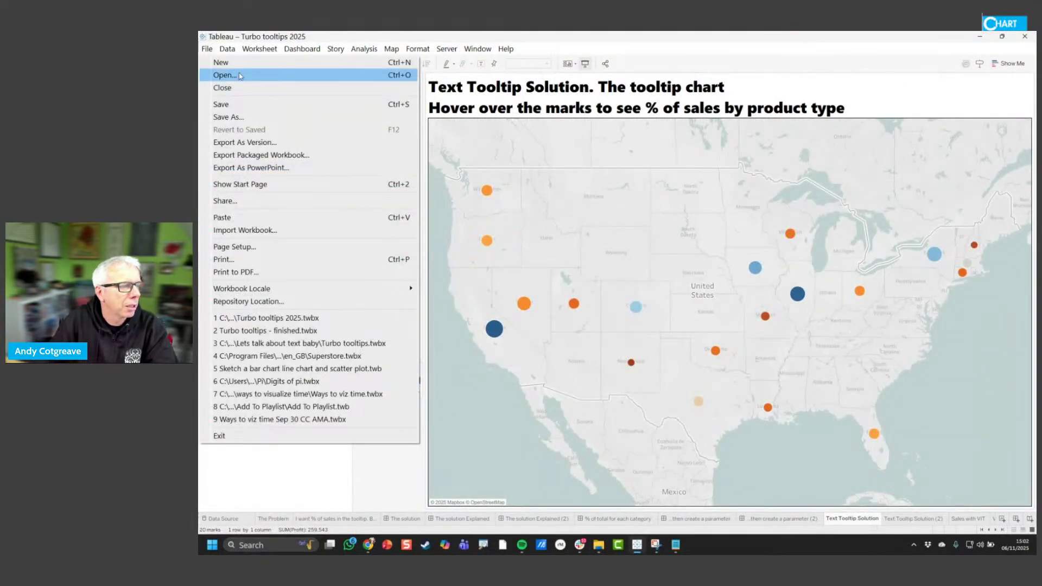
{"action": "left_click", "coordinate": [222, 75]}
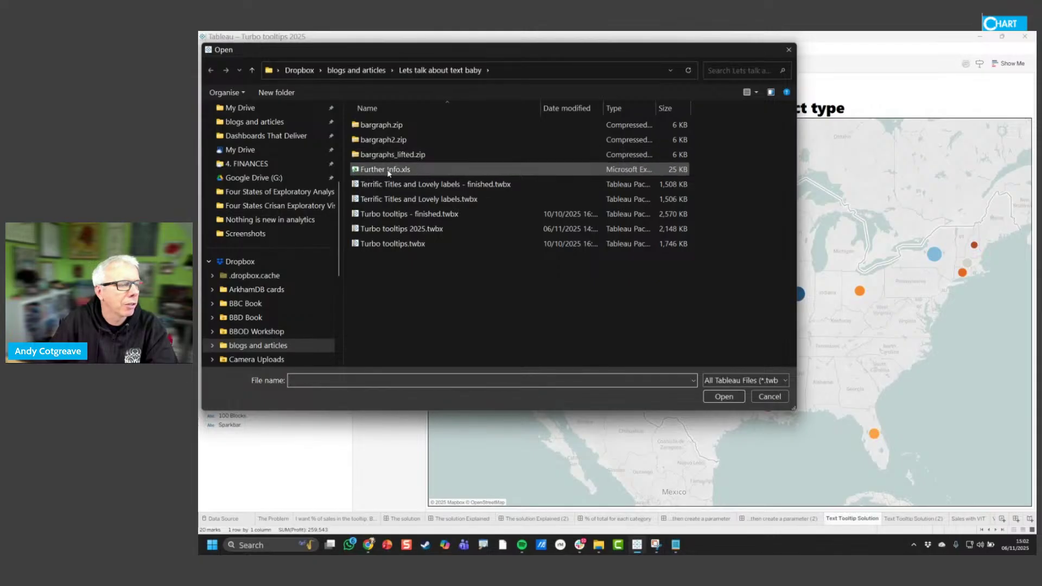
{"action": "scroll", "coordinate": [267, 163], "scroll_direction": "up", "scroll_amount": 5}
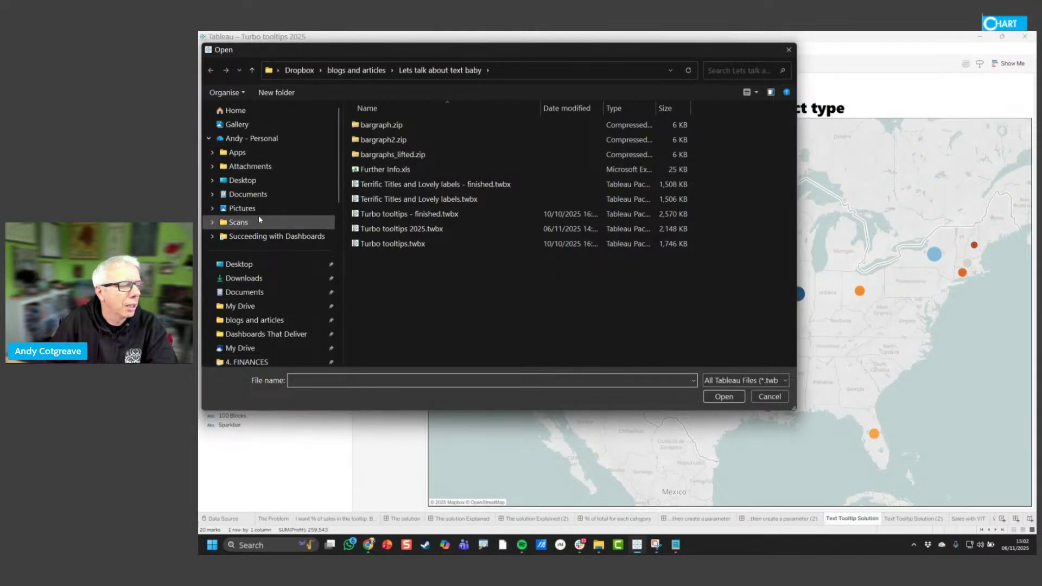
{"action": "left_click", "coordinate": [271, 278]}
{"action": "left_click", "coordinate": [730, 70]}
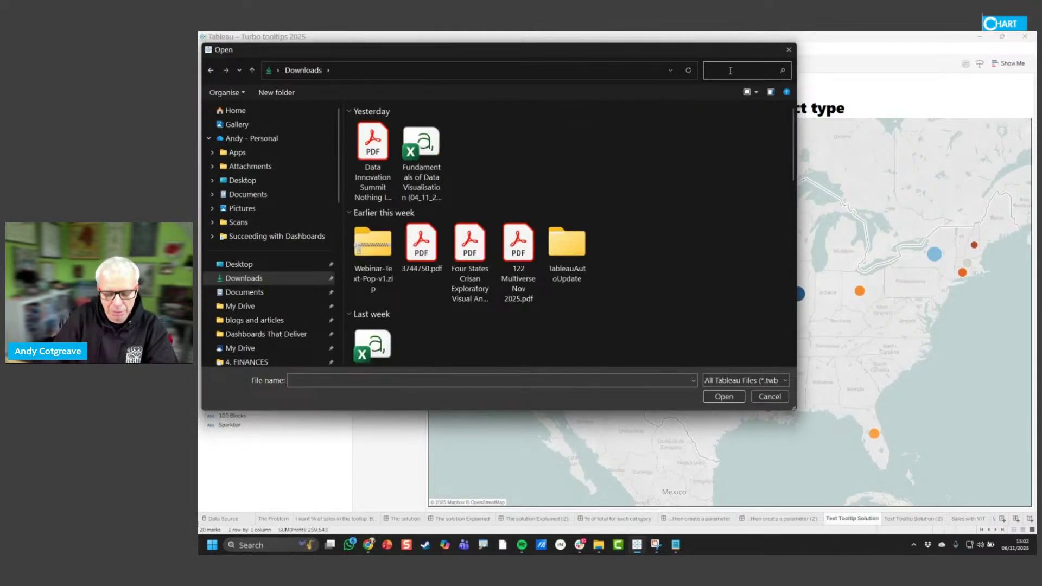
{"action": "type", "text": "billboard"}
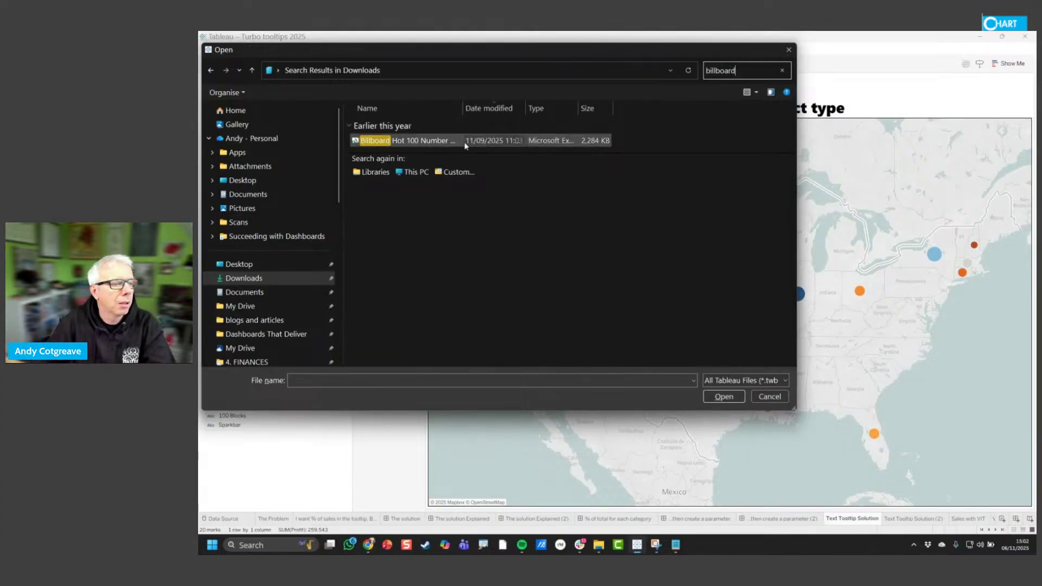
{"action": "left_click", "coordinate": [432, 141]}
{"action": "double_click", "coordinate": [432, 143]}
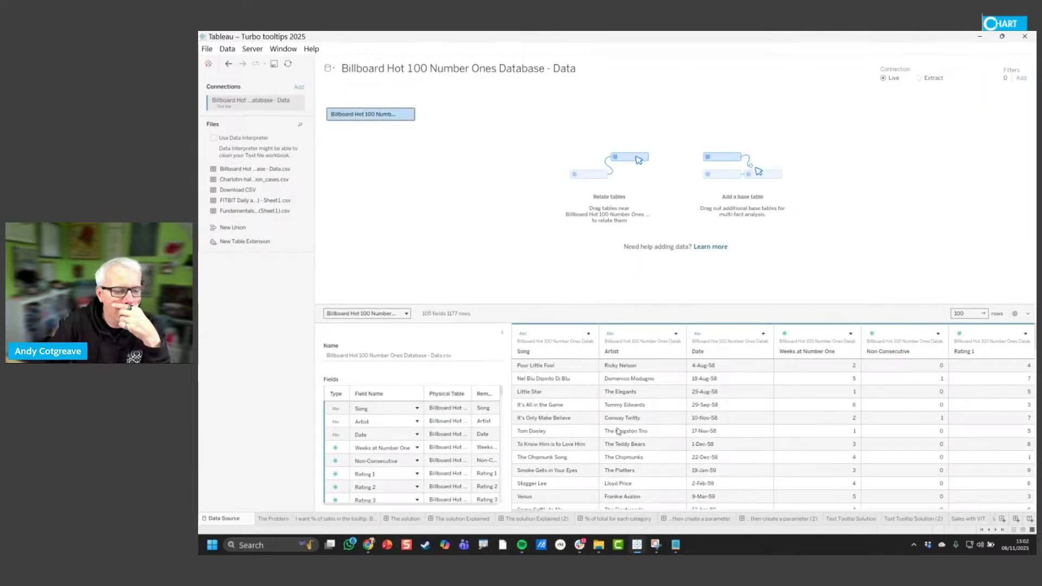
Create a new worksheet and filter it to only the Lyrical Topic value Lost Love, searching the topic values for "lost love"
{"action": "scroll", "coordinate": [738, 425], "scroll_direction": "right", "scroll_amount": 10}
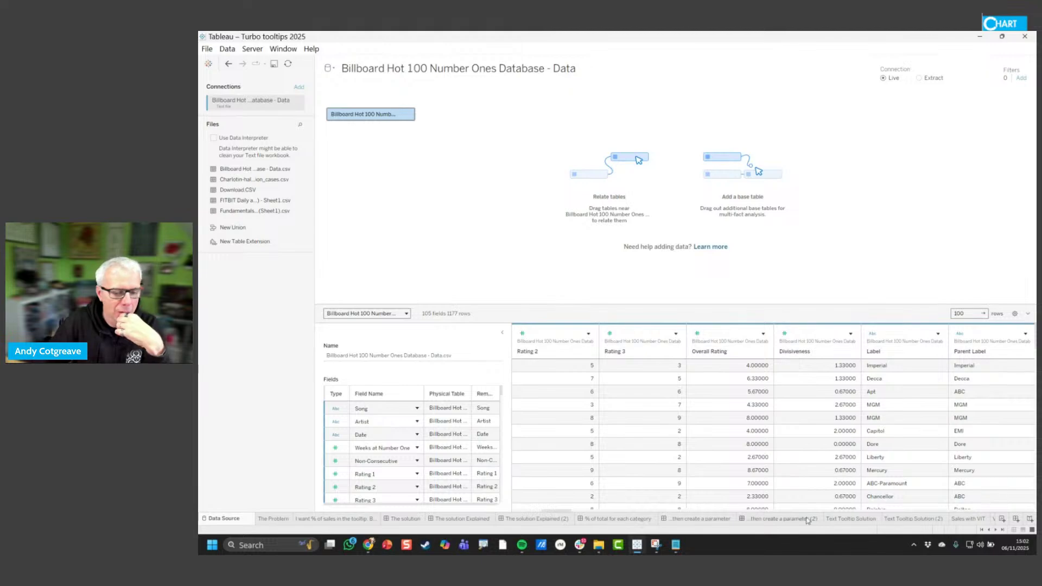
{"action": "left_click", "coordinate": [1002, 519]}
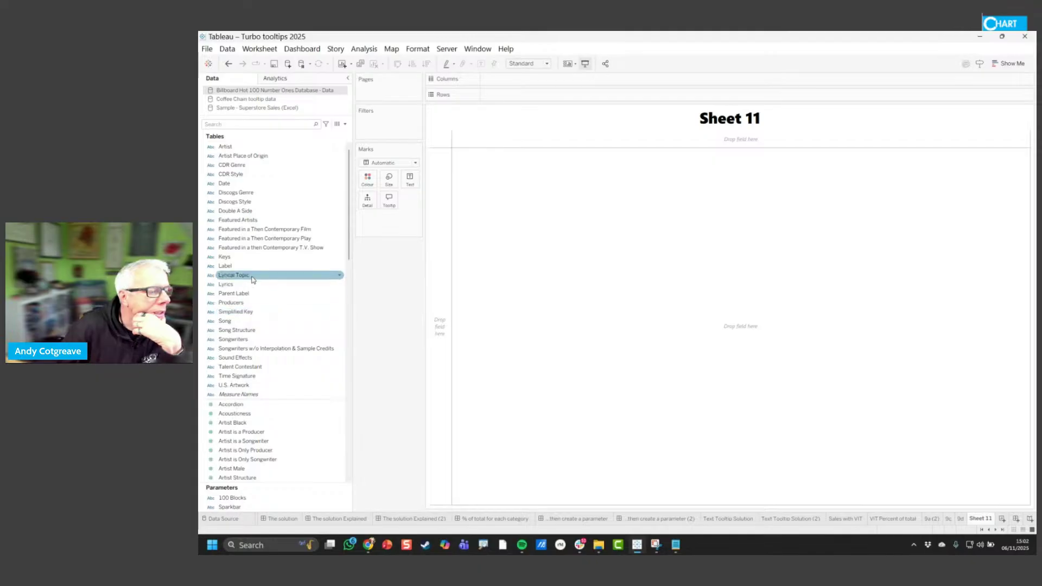
{"action": "left_click_drag", "start_coordinate": [255, 275], "coordinate": [374, 126]}
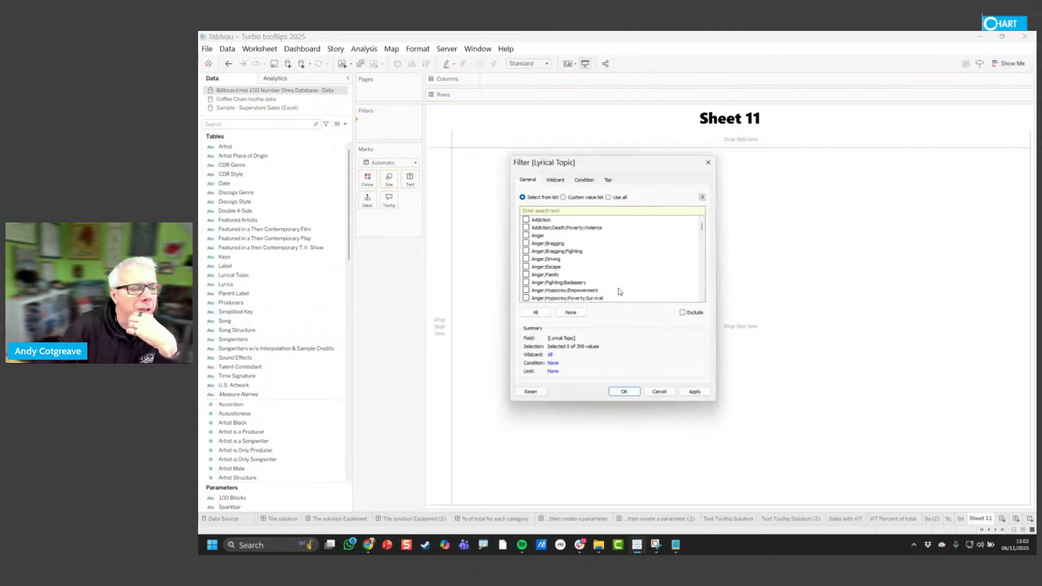
{"action": "scroll", "coordinate": [573, 266], "scroll_direction": "down", "scroll_amount": 10}
{"action": "left_click", "coordinate": [557, 209]}
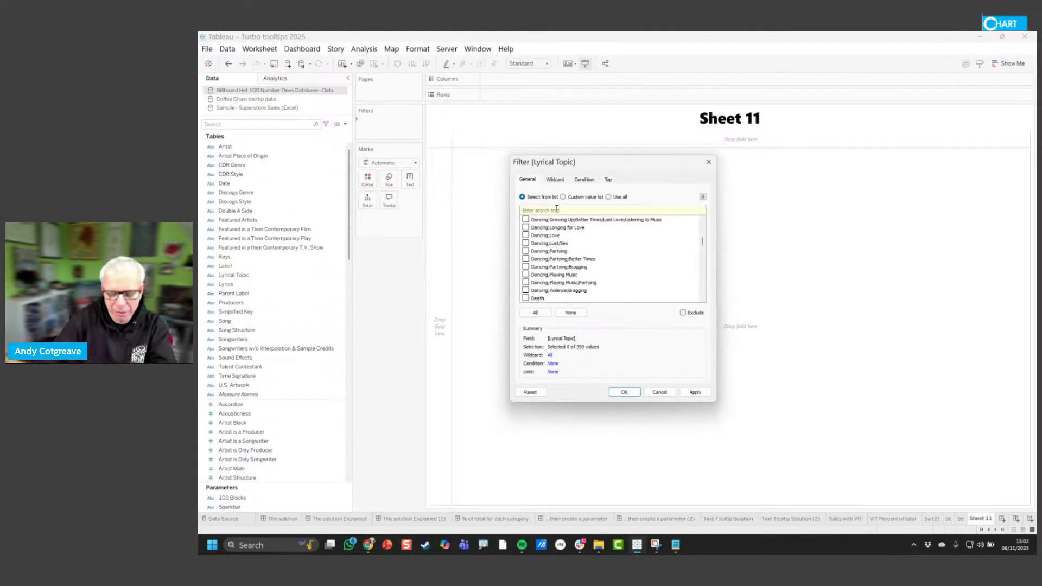
{"action": "type", "text": "lost love"}
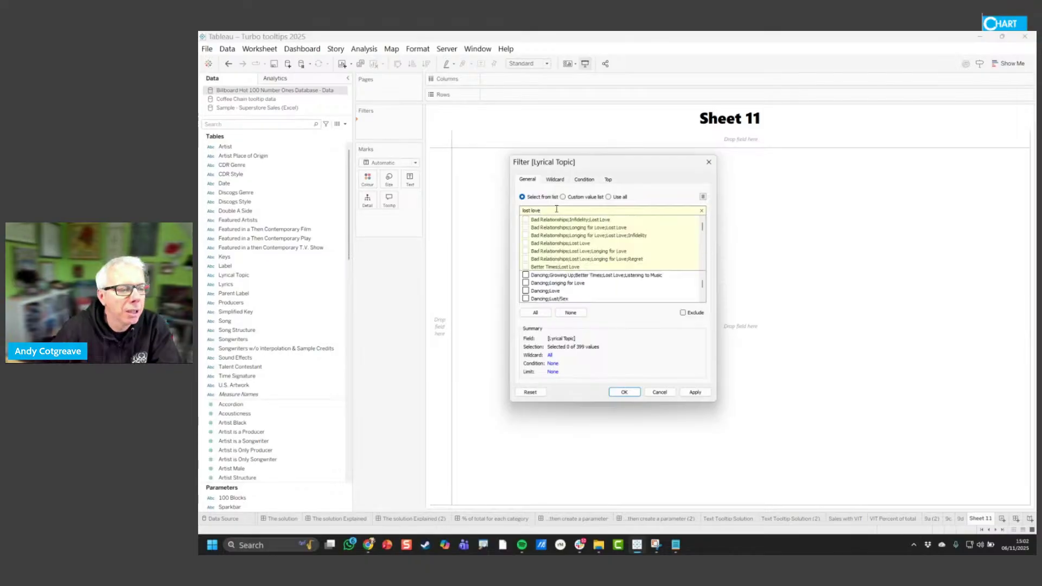
{"action": "scroll", "coordinate": [584, 242], "scroll_direction": "down", "scroll_amount": 5}
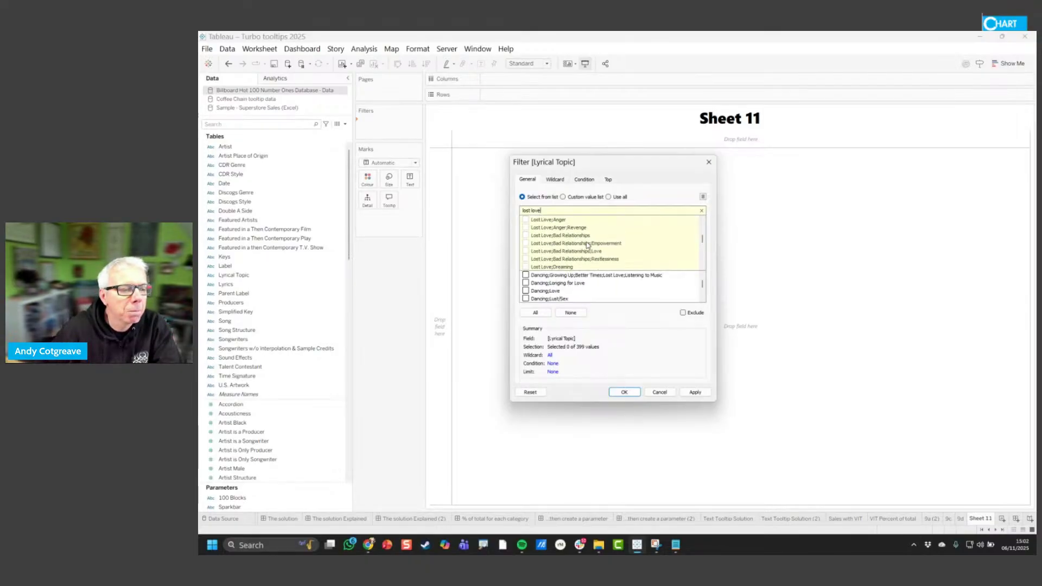
{"action": "scroll", "coordinate": [587, 245], "scroll_direction": "up", "scroll_amount": 1}
{"action": "left_click", "coordinate": [529, 237]}
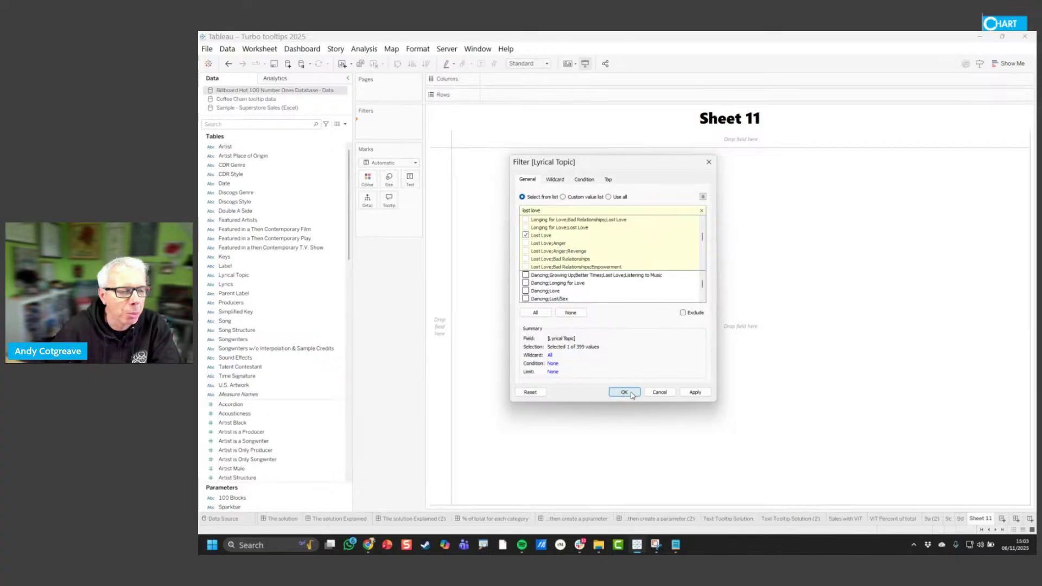
{"action": "left_click", "coordinate": [624, 392]}
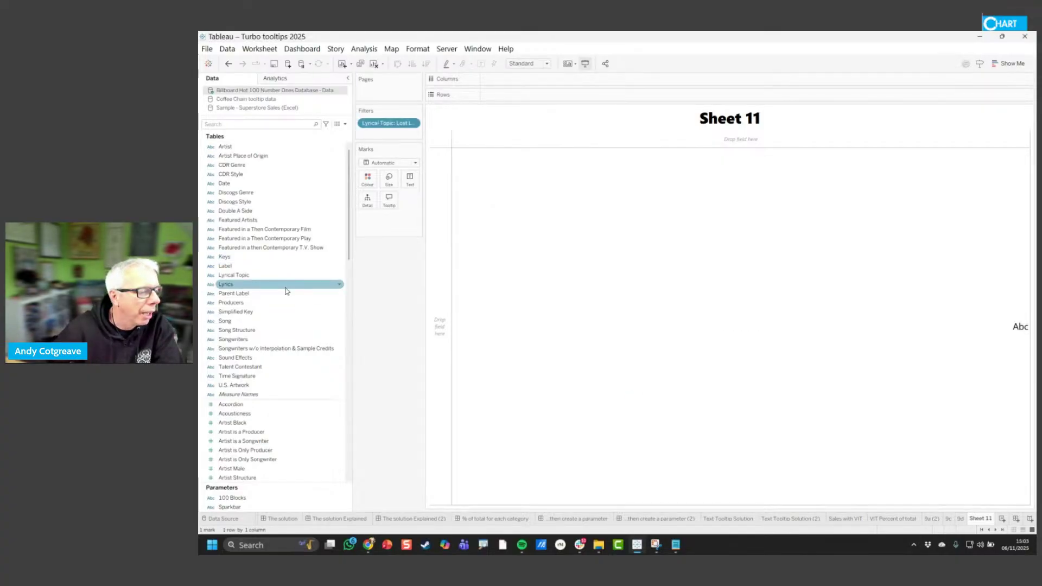
Build a bar chart of the Billboard Hot 100 Number Ones record count per CDR Genre, sorted in descending order
{"action": "left_click_drag", "start_coordinate": [258, 165], "coordinate": [445, 215]}
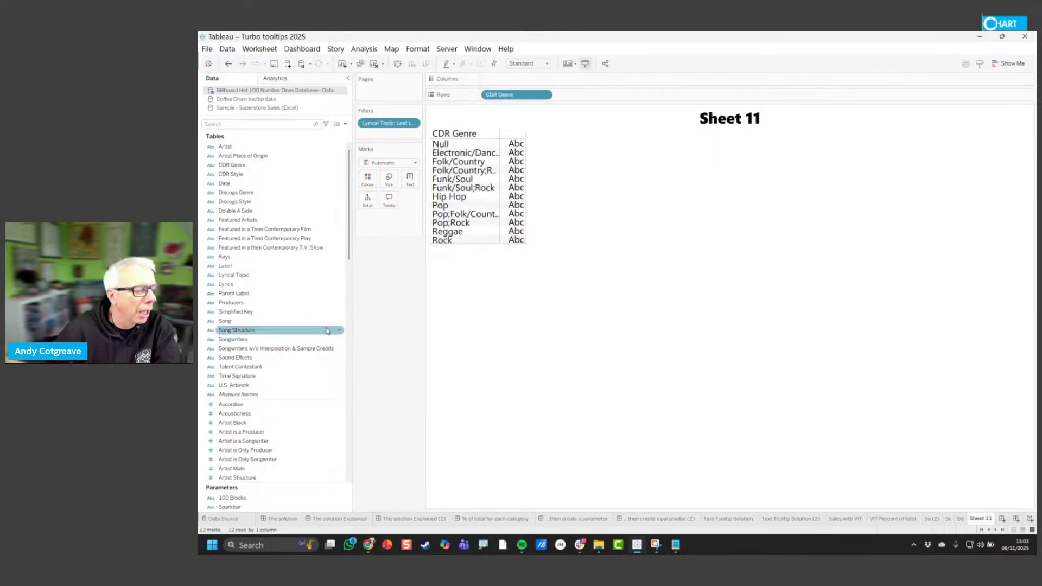
{"action": "scroll", "coordinate": [292, 424], "scroll_direction": "down", "scroll_amount": 5}
{"action": "scroll", "coordinate": [293, 402], "scroll_direction": "down", "scroll_amount": 18}
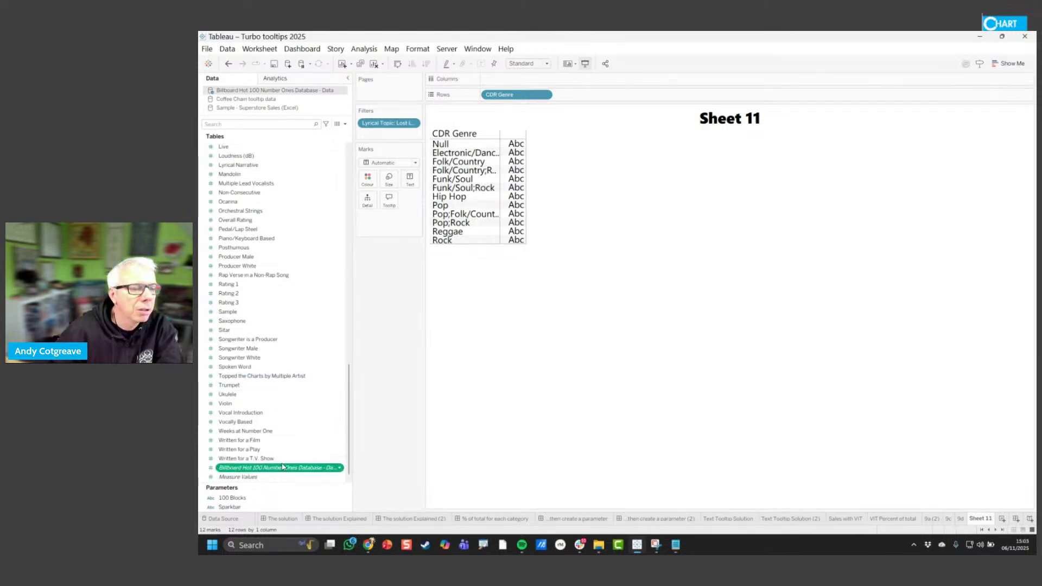
{"action": "left_click_drag", "start_coordinate": [281, 469], "coordinate": [543, 81]}
{"action": "left_click", "coordinate": [426, 64]}
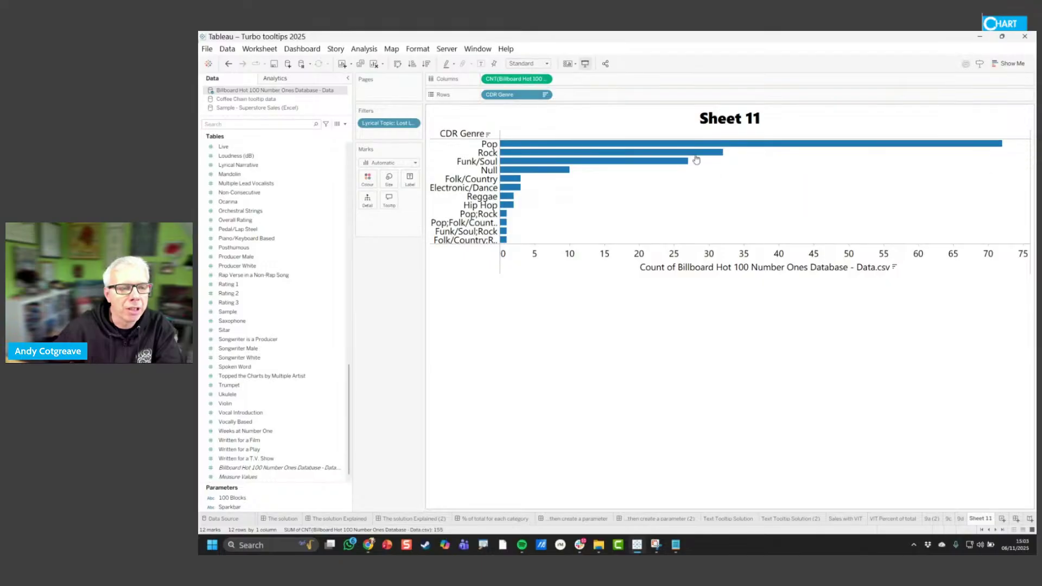
Inspect the genre counts in the bar chart, switch back to Veezoo in Chrome and compare them with its lost love chart per Cdr Genre
{"action": "mouse_move", "coordinate": [657, 166]}
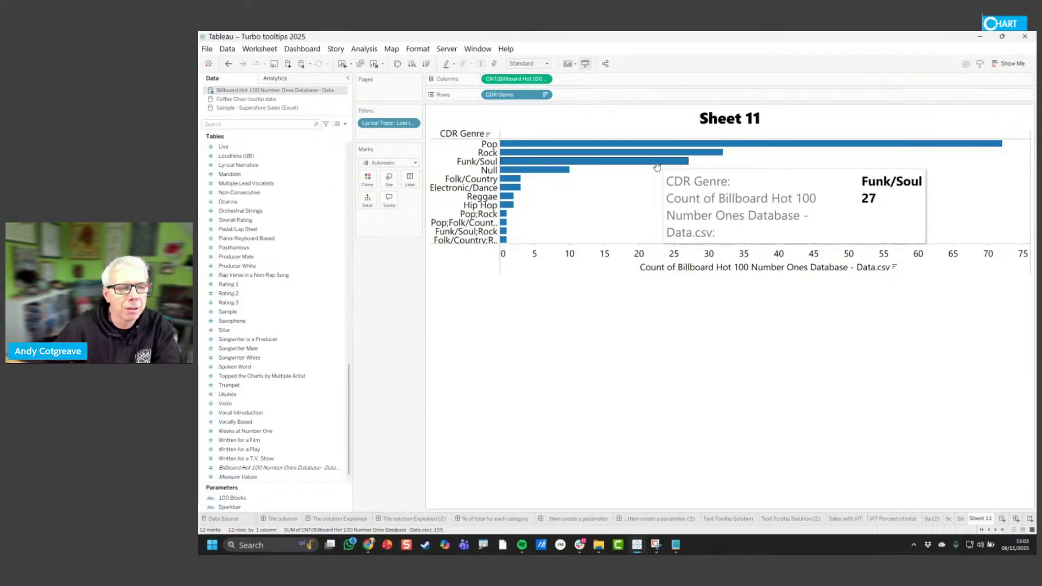
{"action": "mouse_move", "coordinate": [671, 147]}
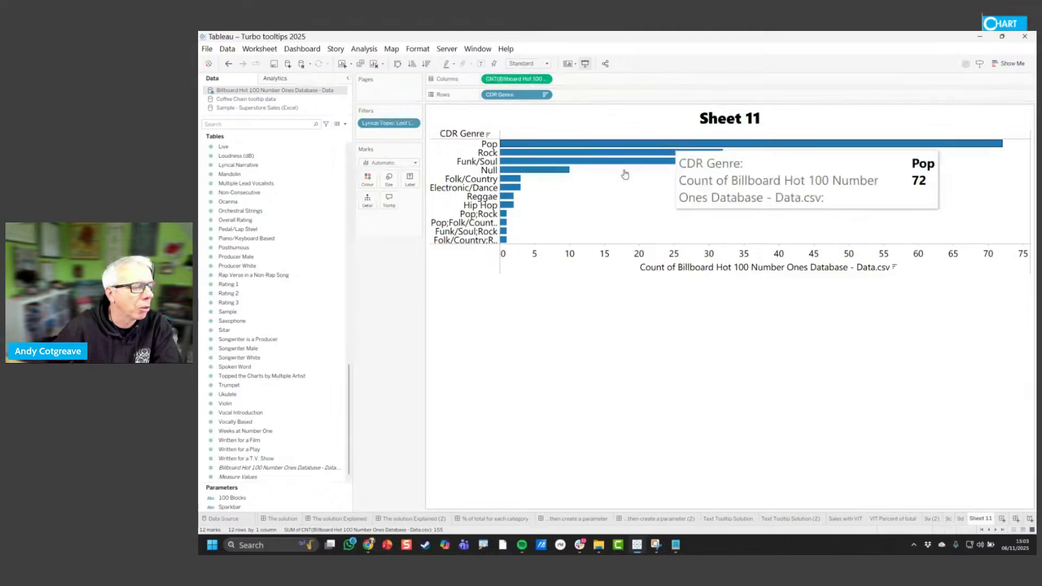
{"action": "key", "text": "alt+Tab"}
{"action": "key", "text": "alt+Tab"}
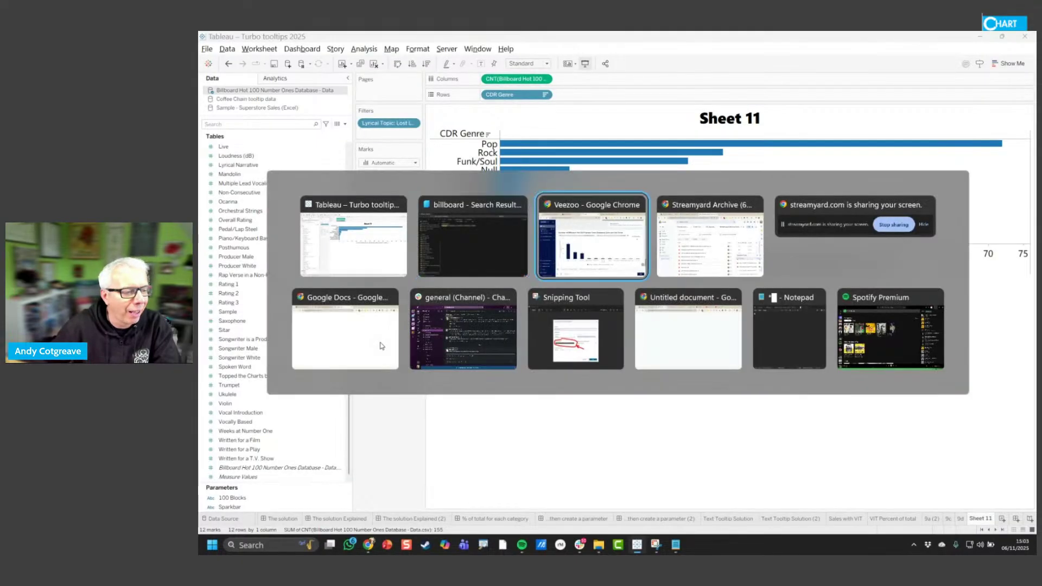
{"action": "key", "text": "alt+Tab"}
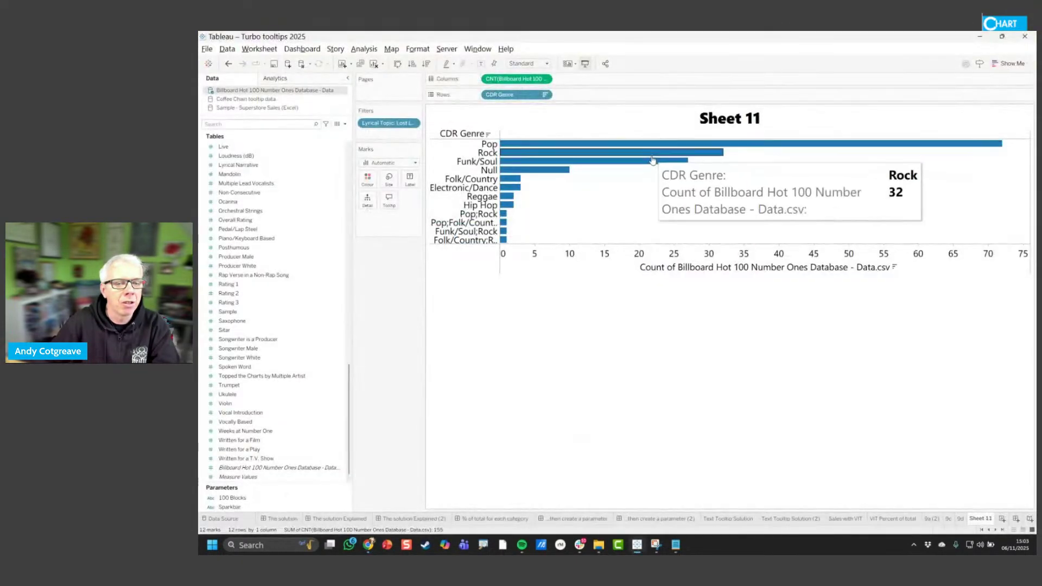
{"action": "key", "text": "alt+Tab"}
{"action": "mouse_move", "coordinate": [427, 318]}
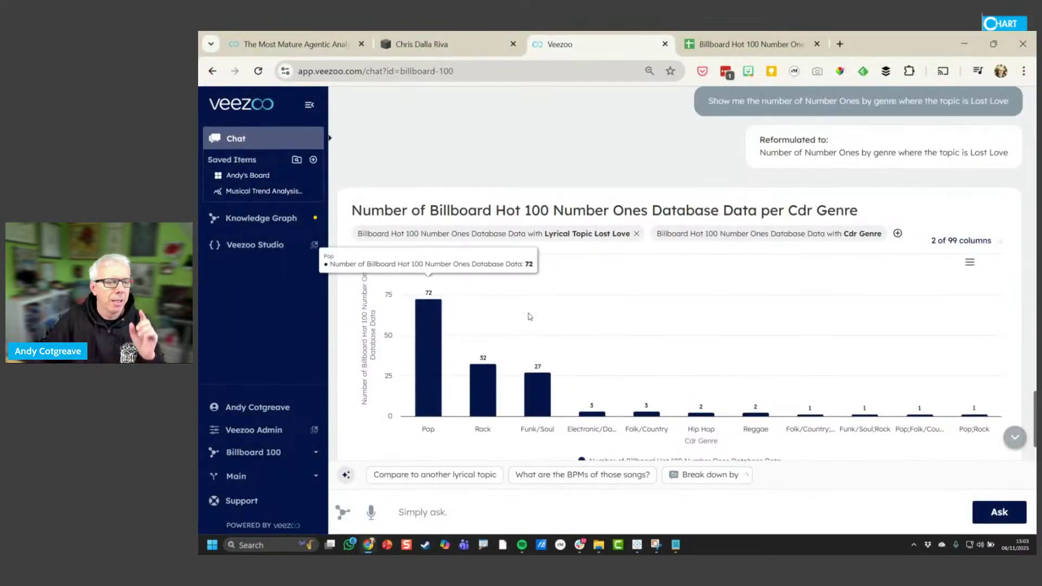
{"action": "scroll", "coordinate": [529, 316], "scroll_direction": "up", "scroll_amount": 5}
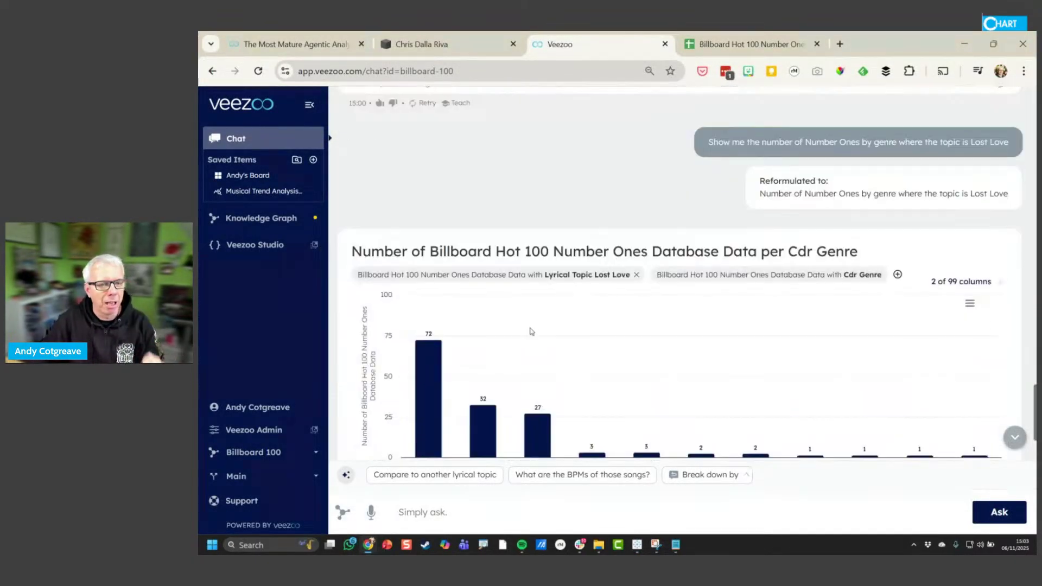
{"action": "left_click_drag", "start_coordinate": [718, 142], "coordinate": [1001, 142]}
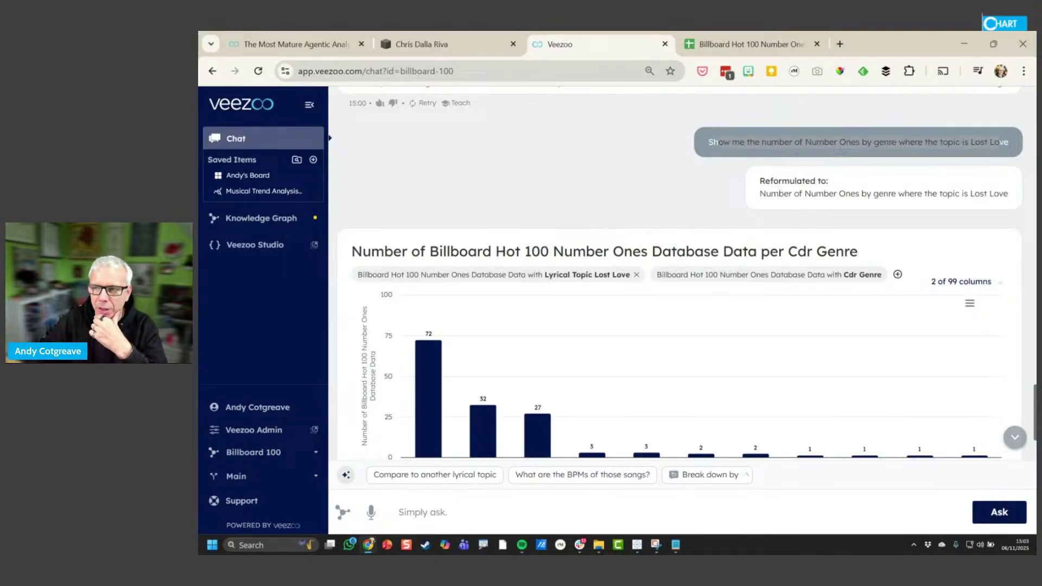
{"action": "scroll", "coordinate": [583, 225], "scroll_direction": "down", "scroll_amount": 2}
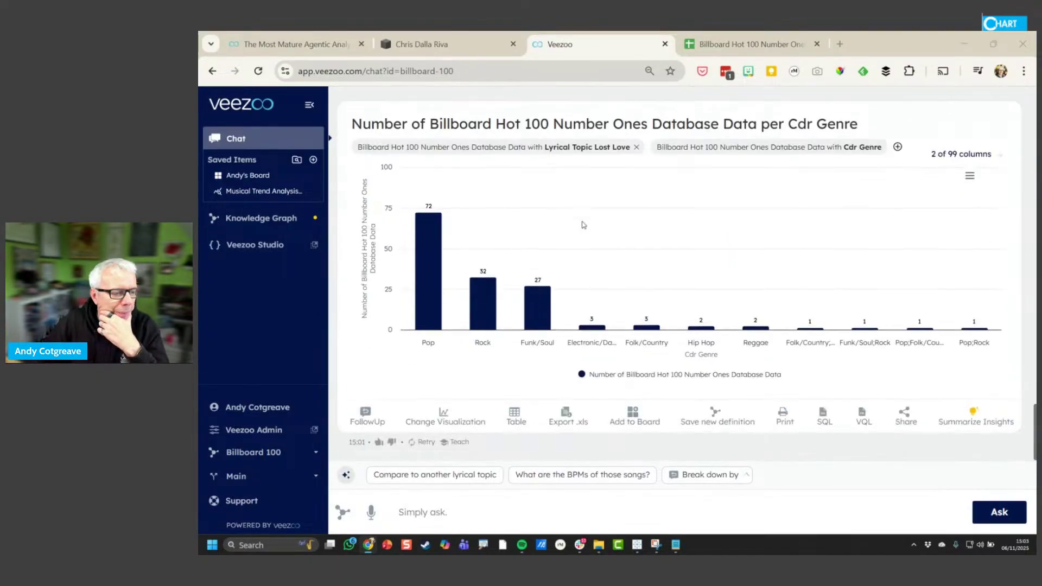
Preview the lost love song counts per Cdr Genre as a pie and a table, and set the visualization to bar
{"action": "left_click", "coordinate": [466, 419]}
{"action": "left_click", "coordinate": [437, 489]}
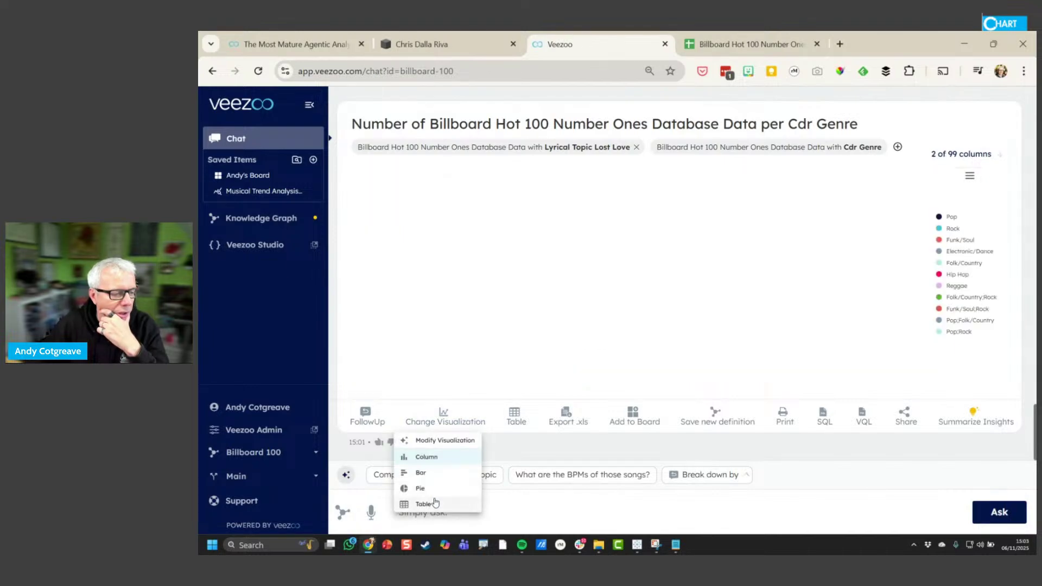
{"action": "left_click", "coordinate": [434, 505]}
{"action": "left_click", "coordinate": [431, 490]}
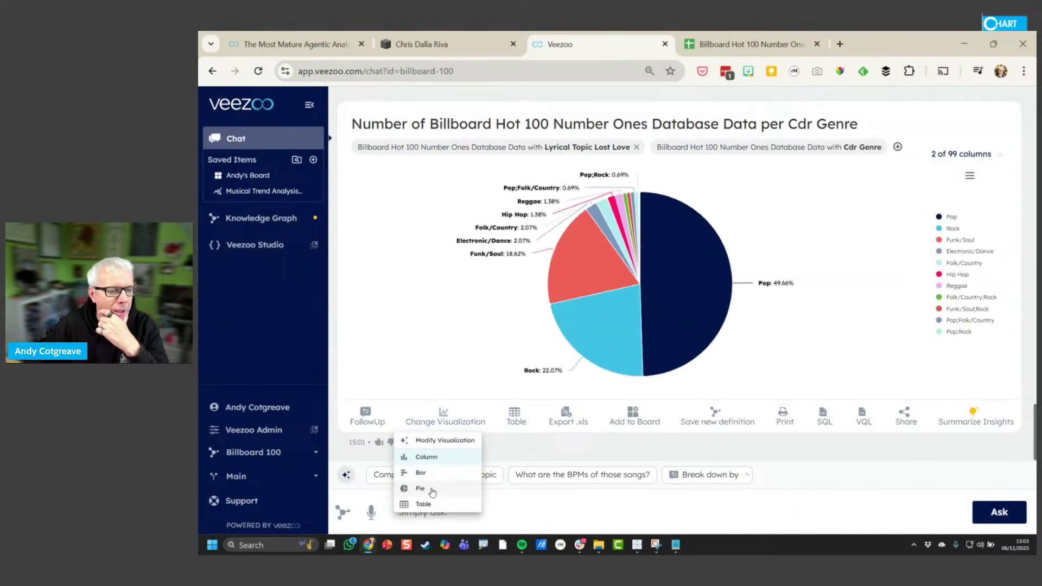
{"action": "left_click", "coordinate": [429, 505]}
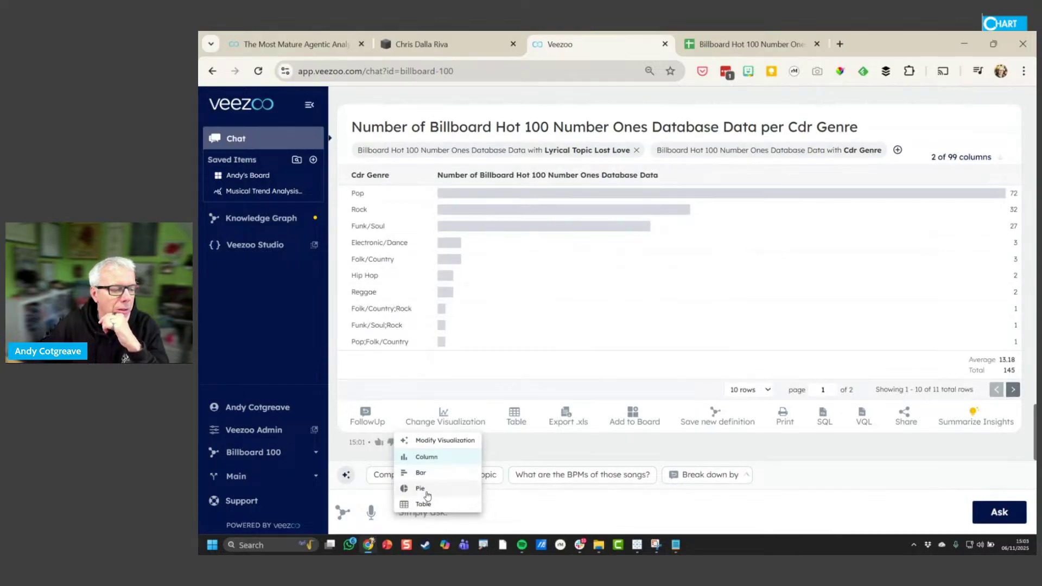
{"action": "left_click", "coordinate": [421, 473]}
{"action": "left_click", "coordinate": [423, 504]}
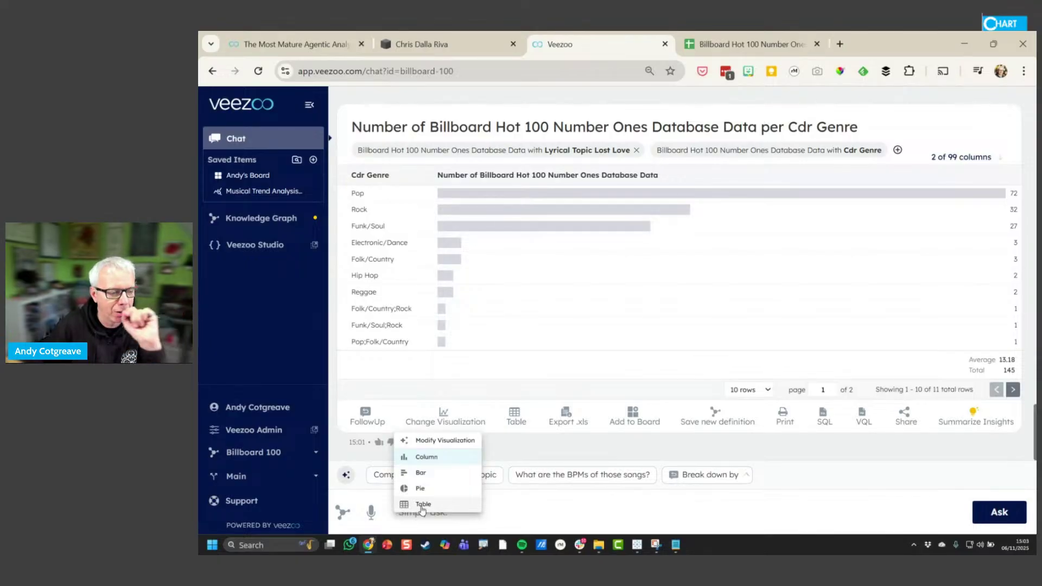
{"action": "left_click", "coordinate": [422, 473]}
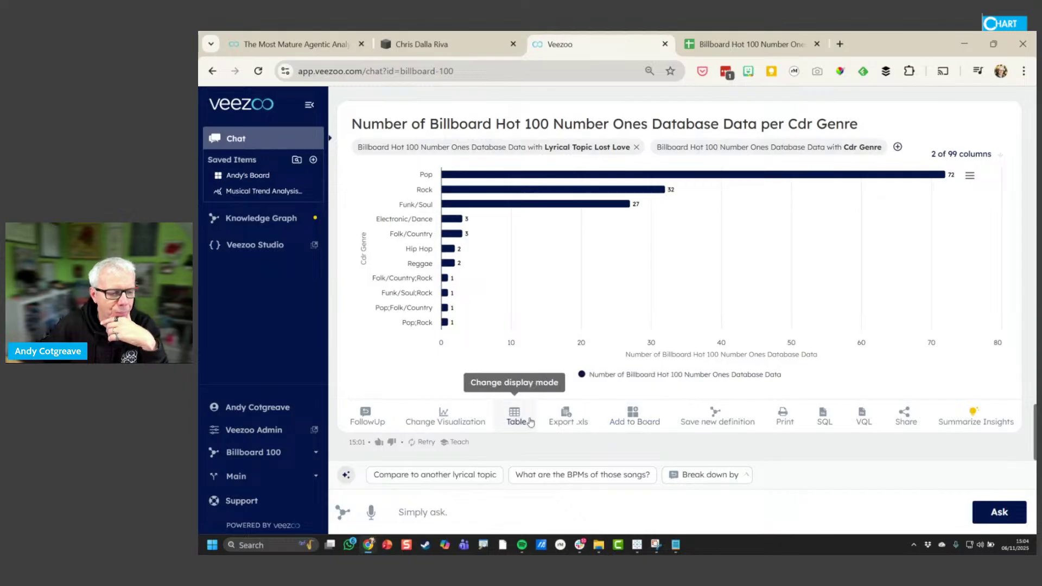
Summarize the insights of the lost love genre chart and check the source chart behind the song counts quoted in the summary
{"action": "left_click", "coordinate": [965, 424]}
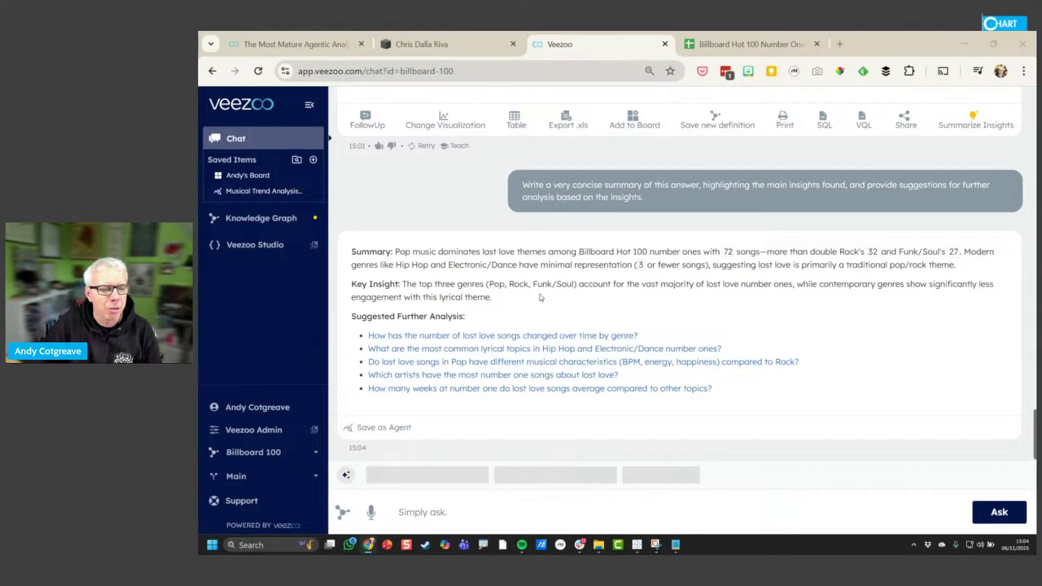
{"action": "mouse_move", "coordinate": [728, 255]}
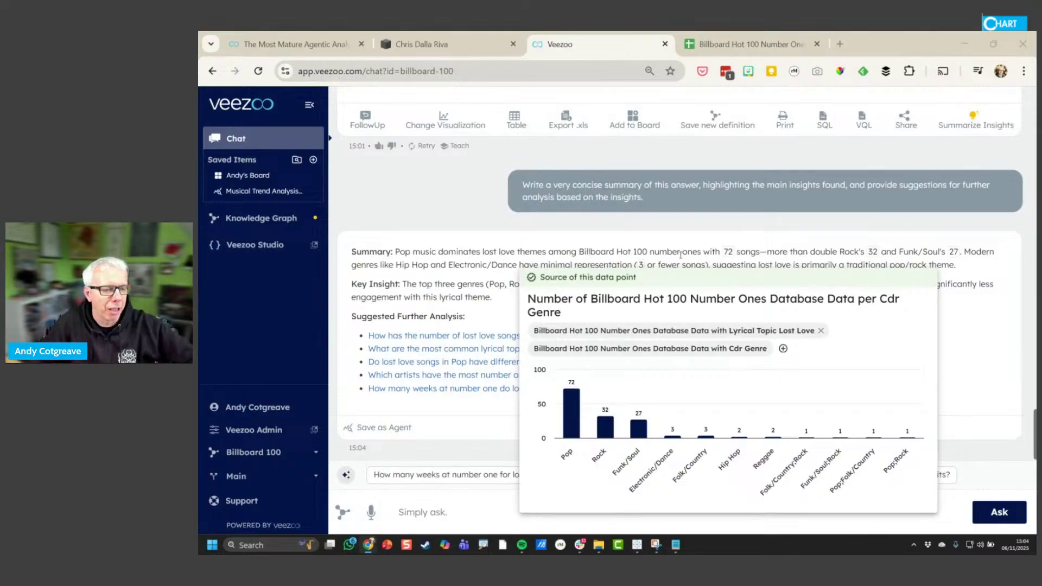
{"action": "left_click_drag", "start_coordinate": [477, 252], "coordinate": [720, 252]}
{"action": "mouse_move", "coordinate": [729, 255]}
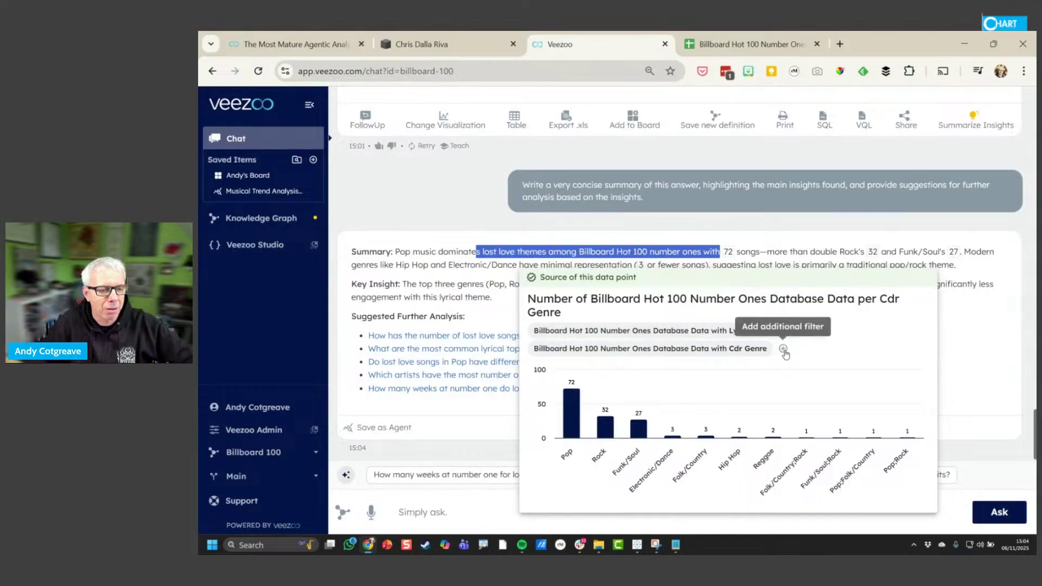
{"action": "mouse_move", "coordinate": [873, 254]}
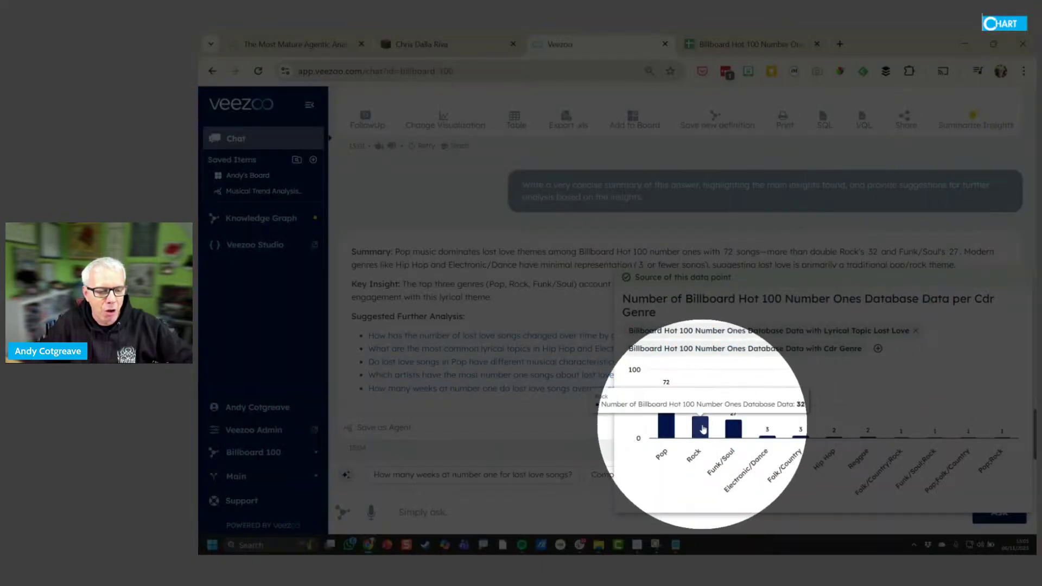
{"action": "mouse_move", "coordinate": [696, 427]}
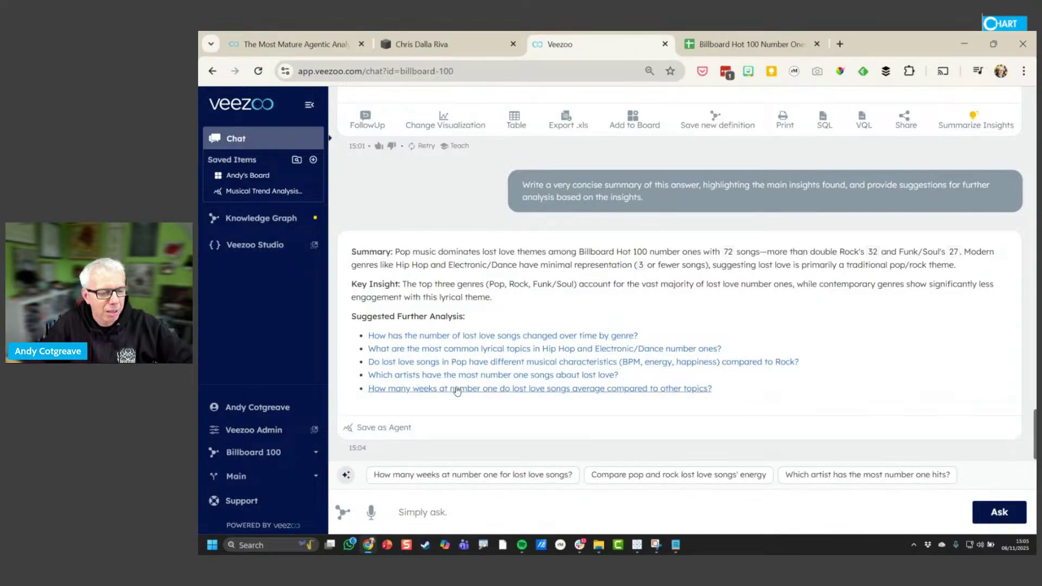
Ask the suggested question "How has the number of lost love songs changed over time by genre?" and examine the Rock and Pop counts across the years
{"action": "left_click", "coordinate": [467, 337]}
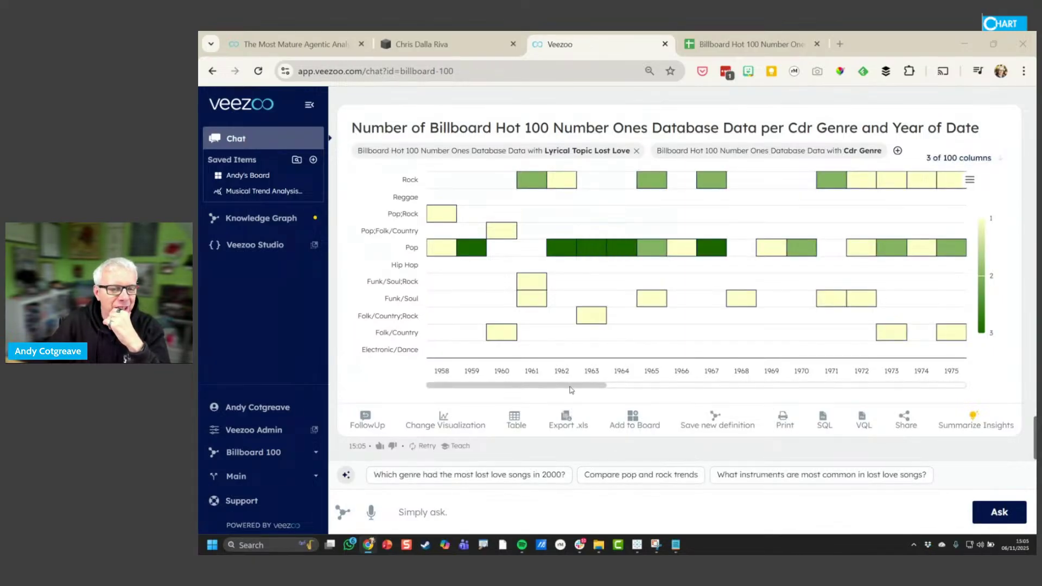
{"action": "left_click_drag", "start_coordinate": [571, 386], "coordinate": [617, 385]}
{"action": "left_click_drag", "start_coordinate": [629, 384], "coordinate": [648, 384]}
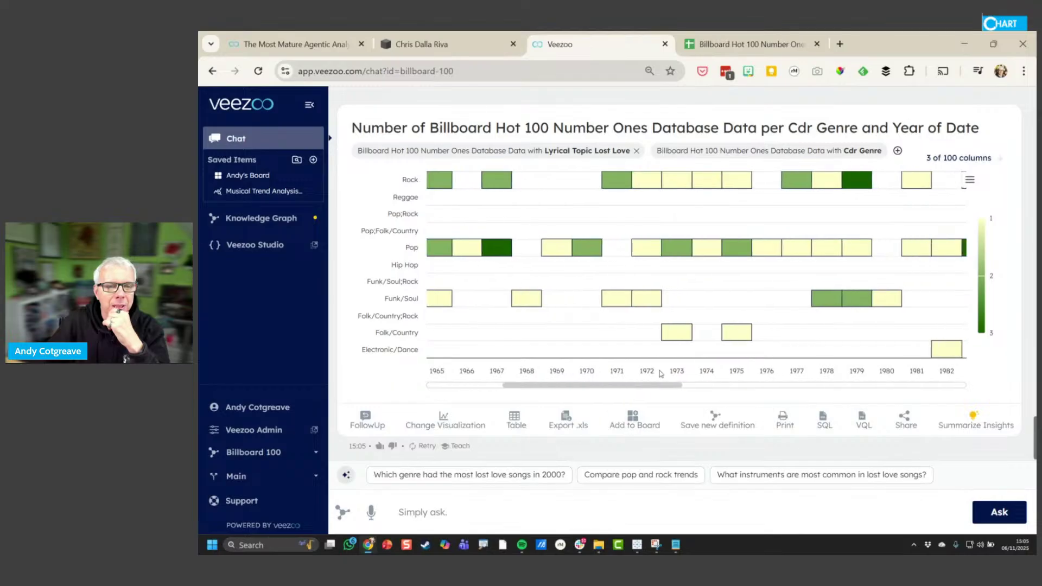
{"action": "mouse_move", "coordinate": [857, 182]}
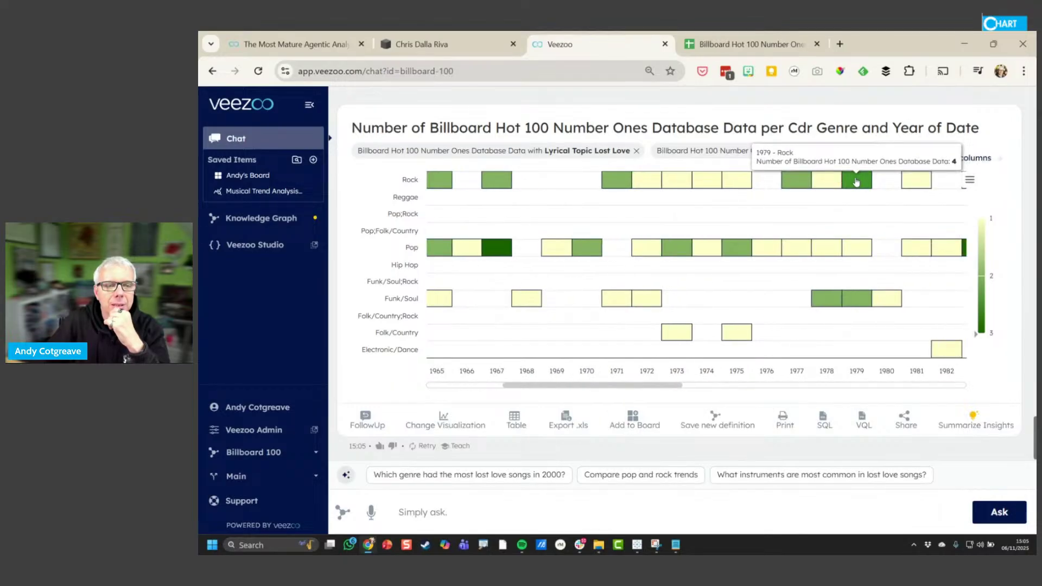
{"action": "left_click_drag", "start_coordinate": [591, 384], "coordinate": [497, 392]}
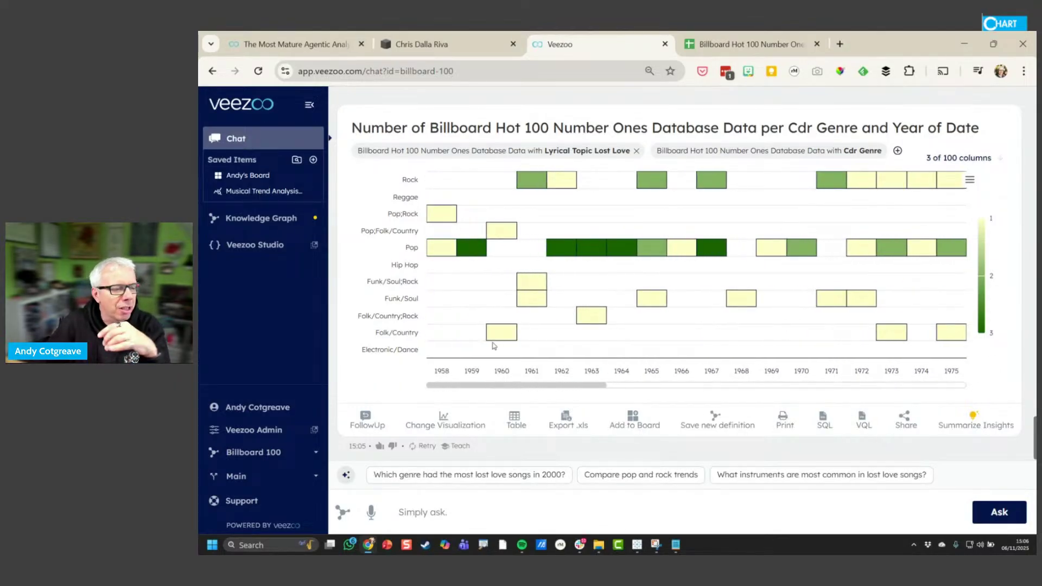
{"action": "mouse_move", "coordinate": [480, 256]}
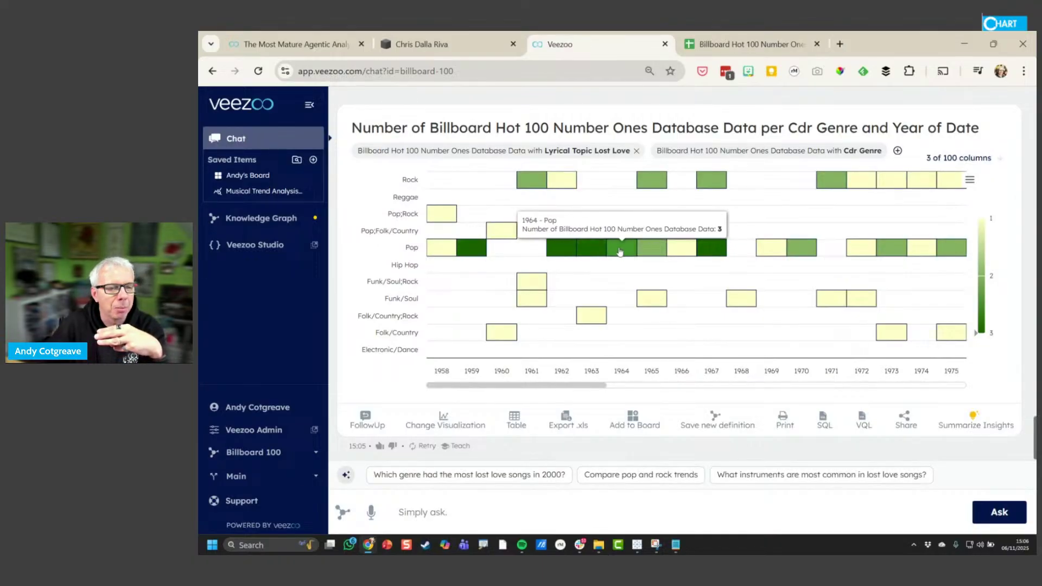
{"action": "mouse_move", "coordinate": [578, 252]}
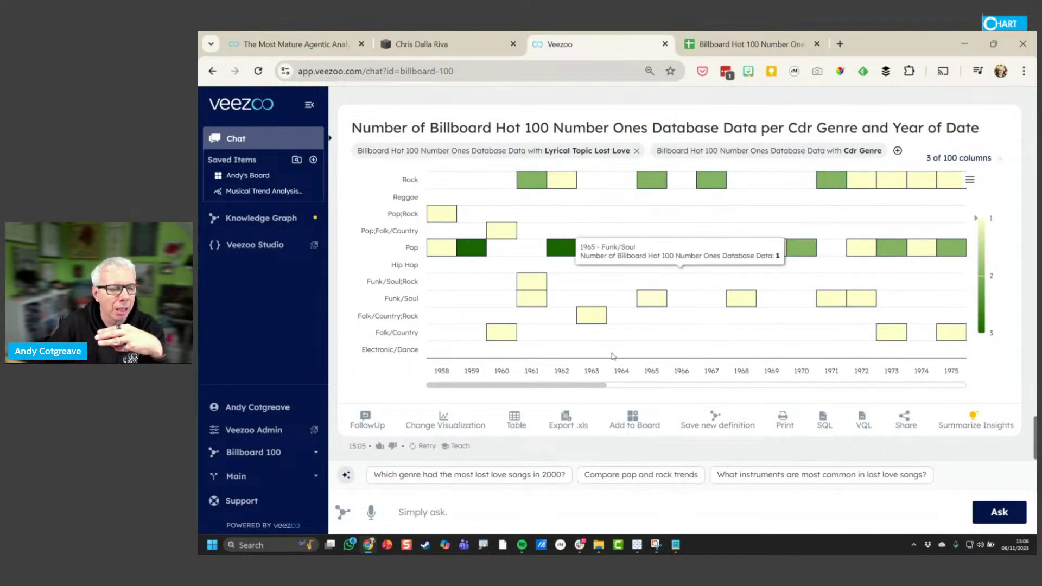
Examine the heatmap's Pop and Funk/Soul counts for the years from 1994 to 2019
{"action": "left_click_drag", "start_coordinate": [567, 386], "coordinate": [955, 390]}
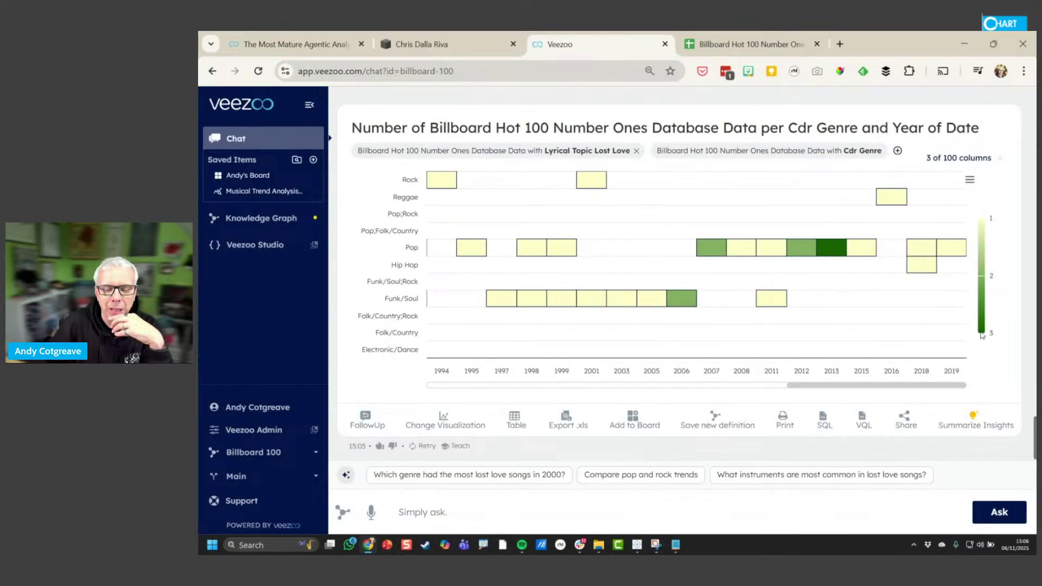
{"action": "key", "text": "ctrl"}
{"action": "key", "text": "ctrl"}
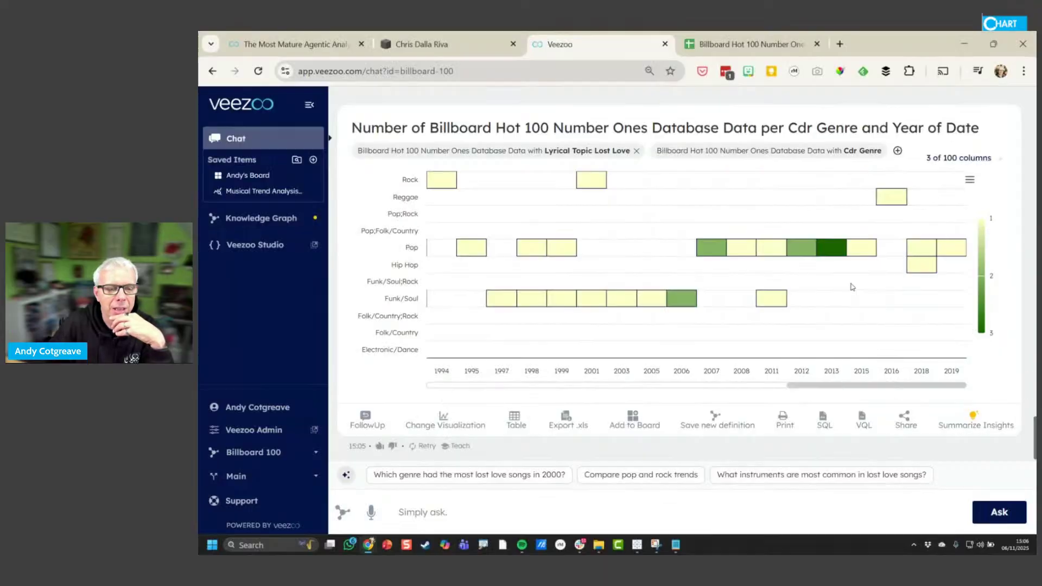
{"action": "mouse_move", "coordinate": [834, 251]}
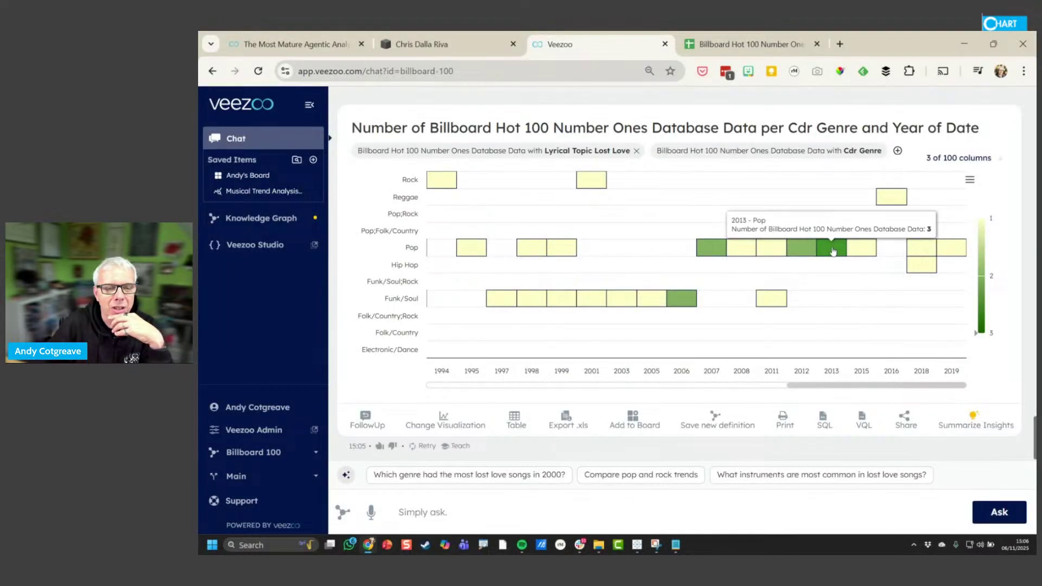
{"action": "scroll", "coordinate": [596, 269], "scroll_direction": "up", "scroll_amount": 2}
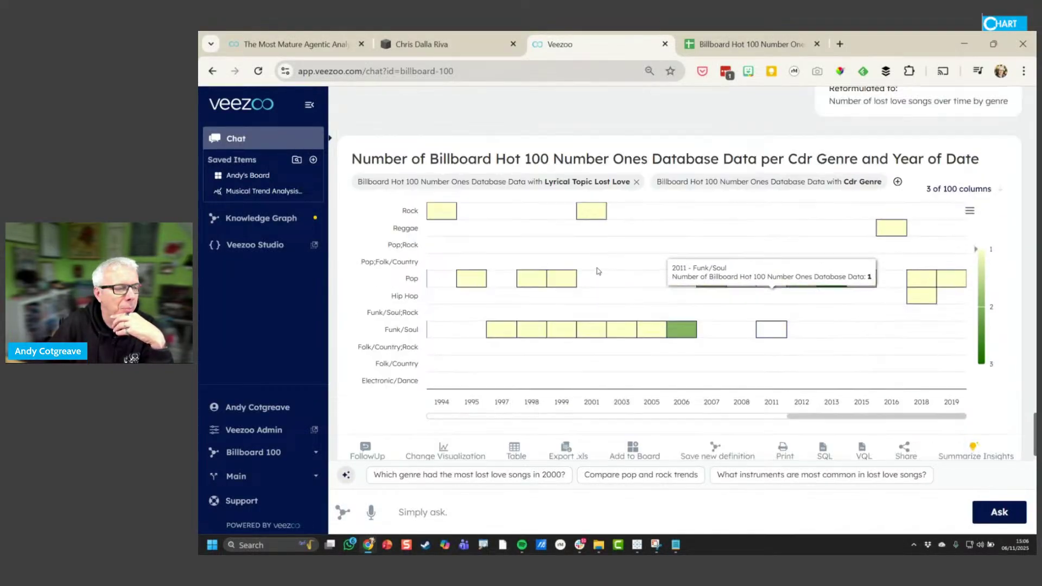
{"action": "scroll", "coordinate": [549, 288], "scroll_direction": "down", "scroll_amount": 2}
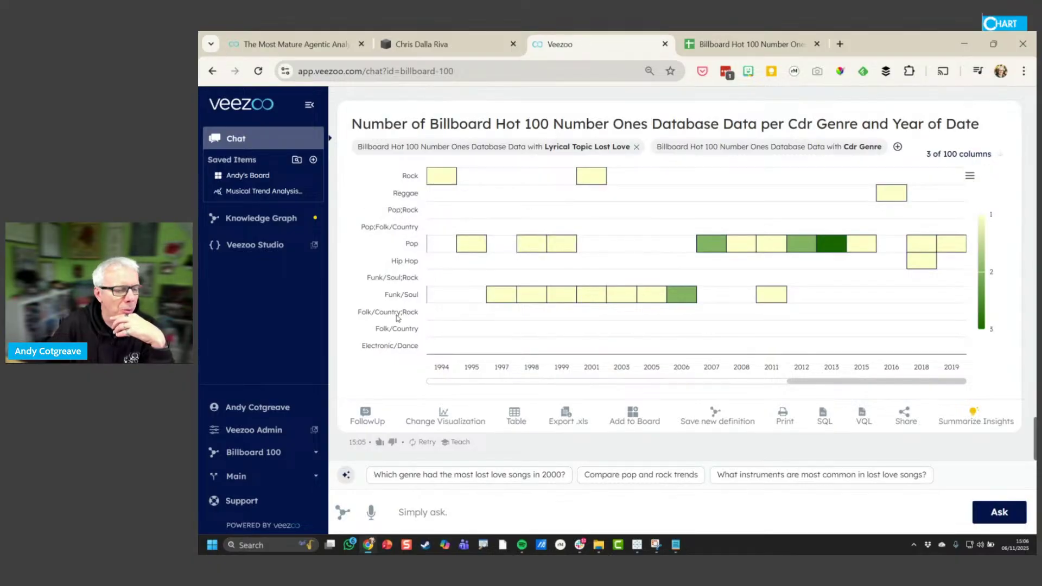
Switch to Tableau, view the genre bar chart without the Lyrical Topic filter, and undo the filter's removal
{"action": "mouse_move", "coordinate": [638, 545]}
{"action": "left_click", "coordinate": [647, 505]}
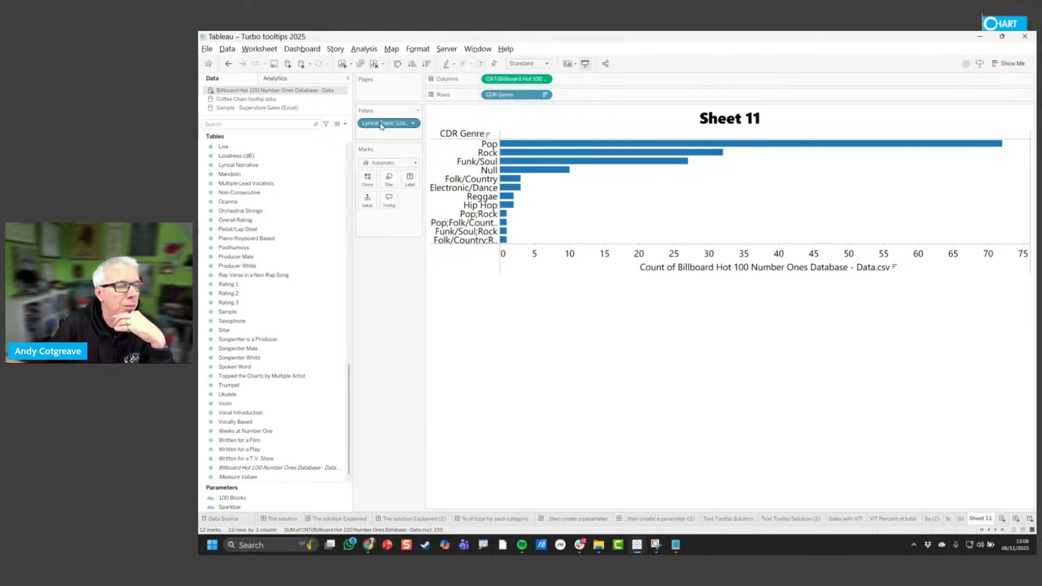
{"action": "left_click_drag", "start_coordinate": [382, 126], "coordinate": [386, 271]}
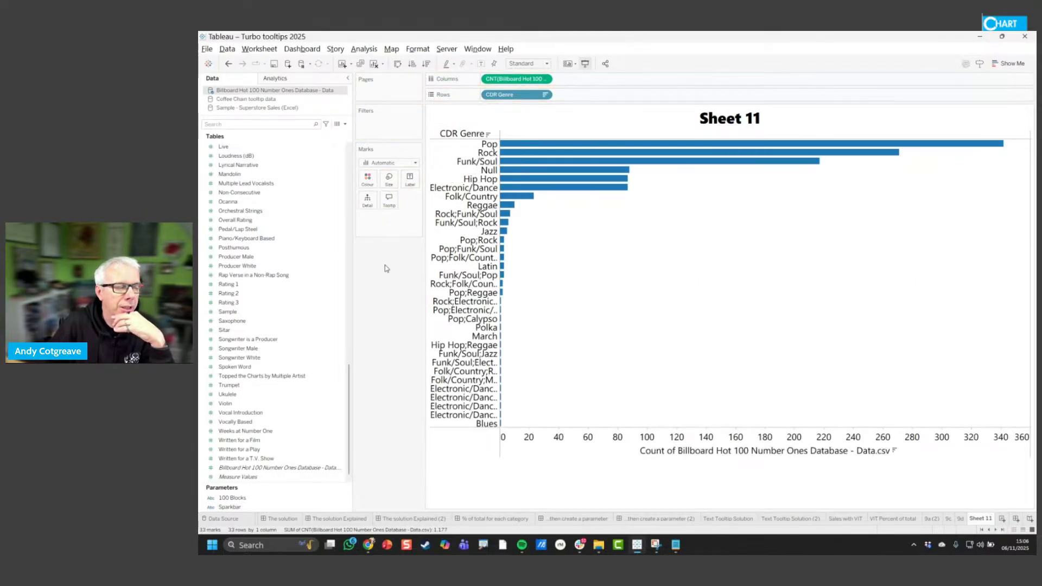
{"action": "left_click", "coordinate": [226, 70]}
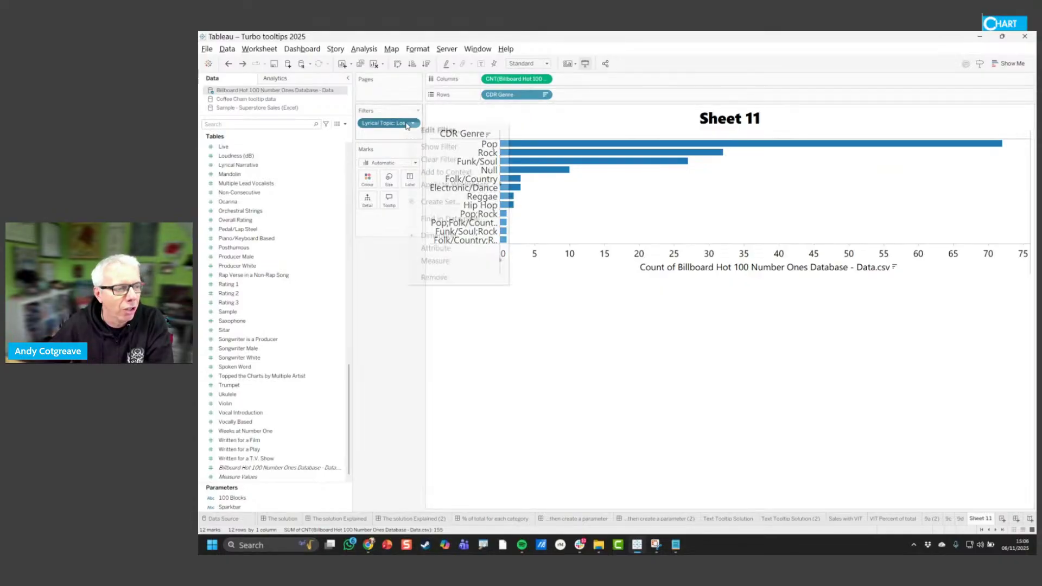
Look through the Lyrical Topic filter settings, cancel without changes and return to Veezoo in Chrome
{"action": "left_click", "coordinate": [413, 123]}
{"action": "left_click", "coordinate": [434, 136]}
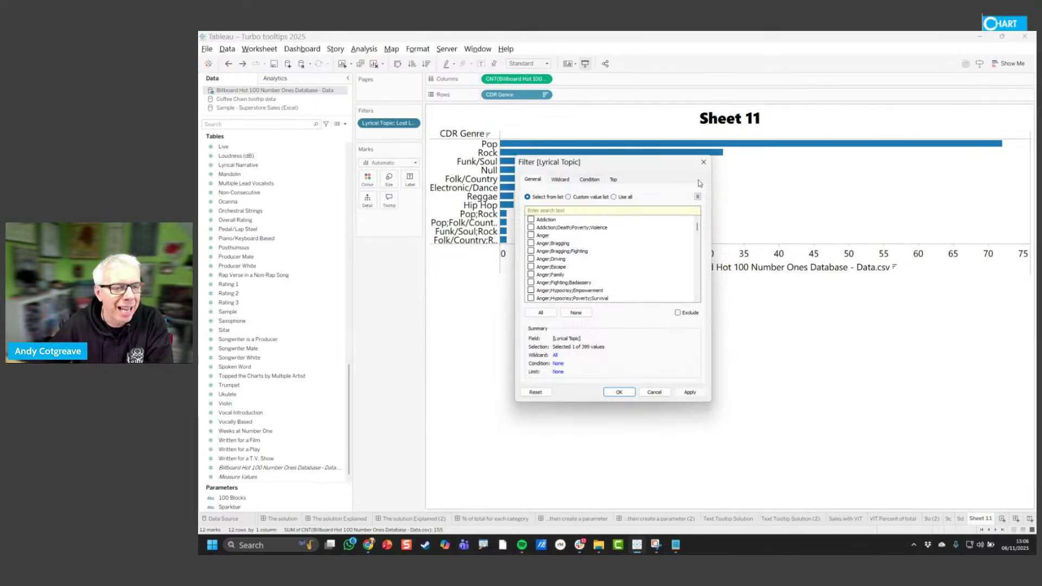
{"action": "left_click", "coordinate": [653, 393]}
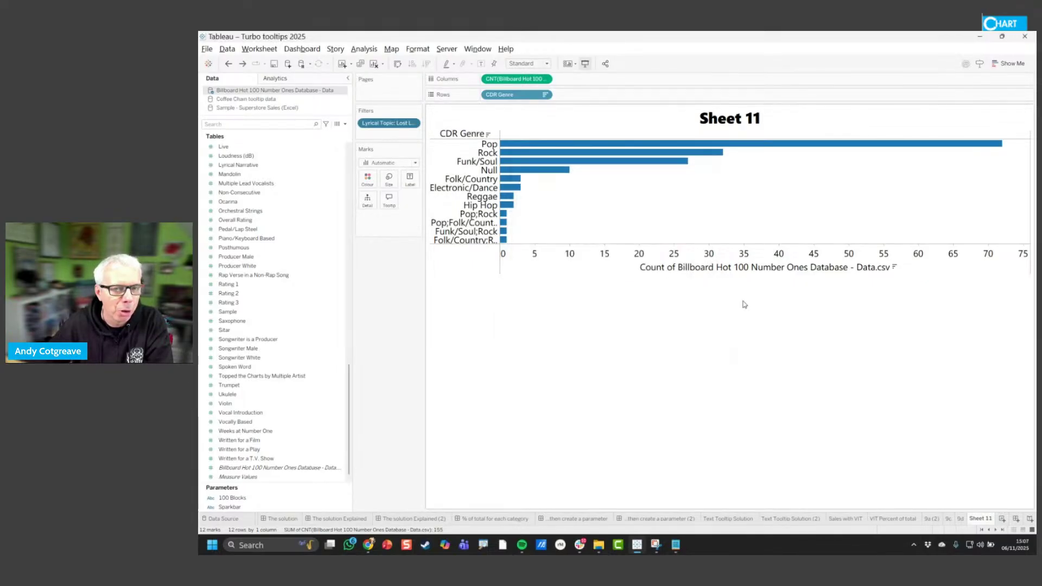
{"action": "left_click", "coordinate": [984, 38]}
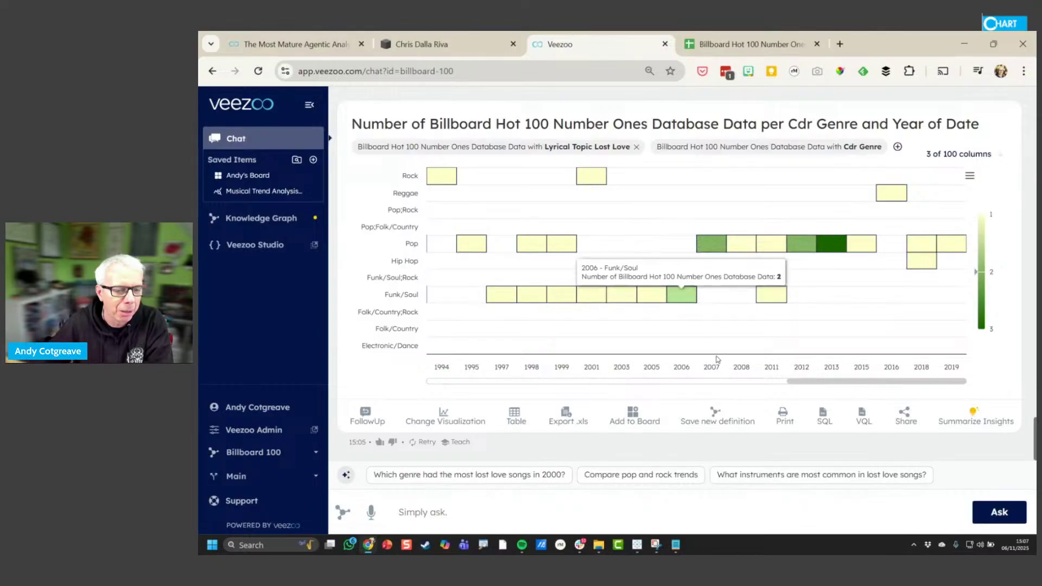
Set the genre and year chart to Multiple Line and check the Pop count for 1990
{"action": "left_click", "coordinate": [445, 416]}
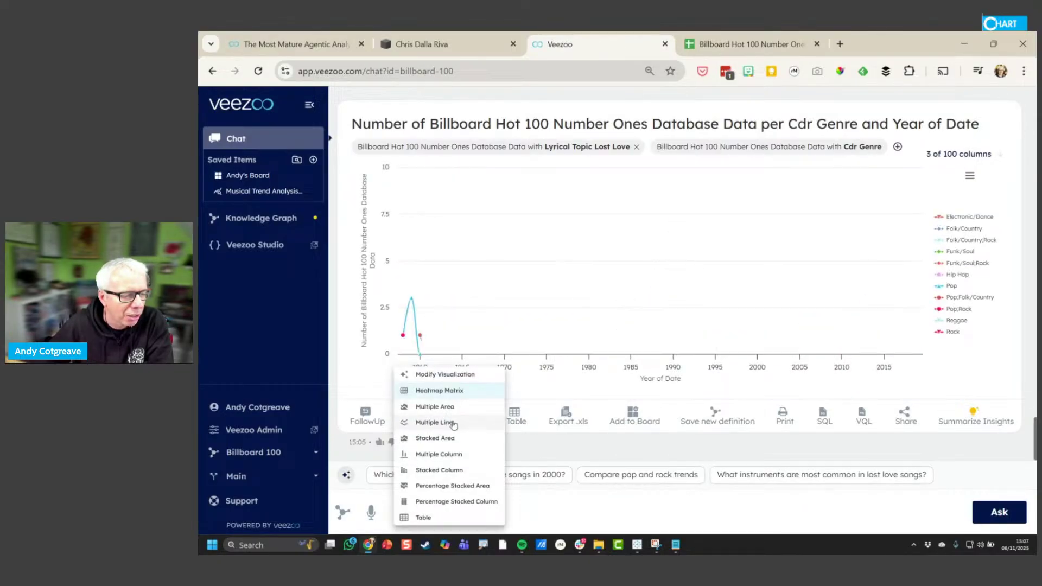
{"action": "left_click", "coordinate": [452, 423]}
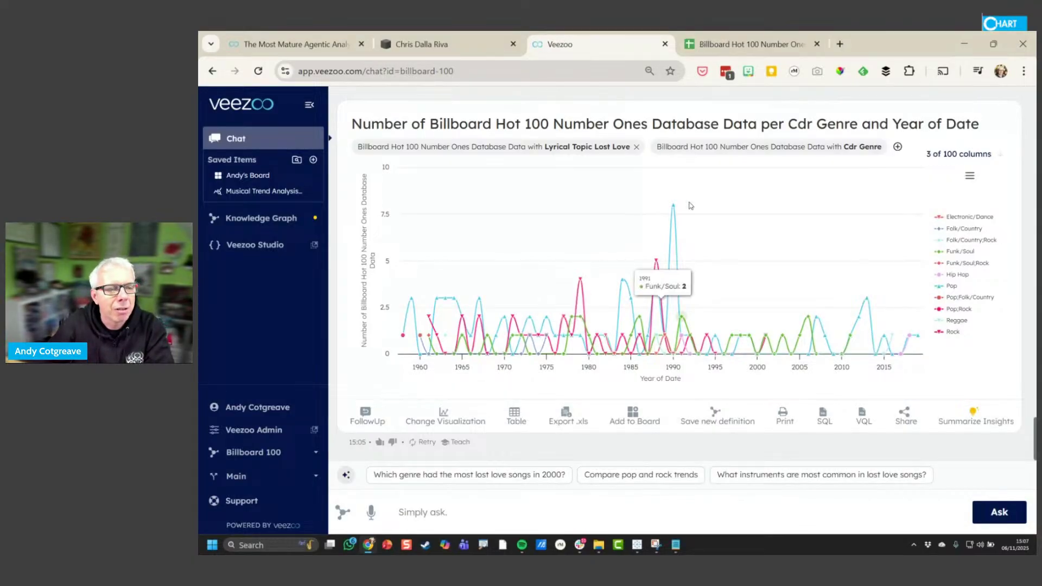
{"action": "mouse_move", "coordinate": [673, 213]}
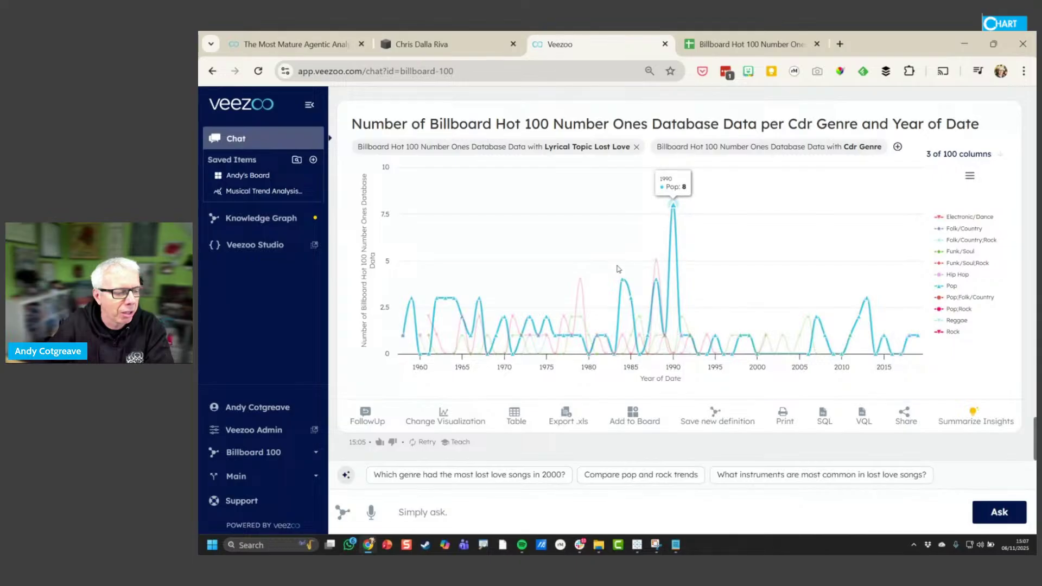
Set the chart to Heatmap Matrix and inspect the genre counts around 1990
{"action": "left_click", "coordinate": [454, 419]}
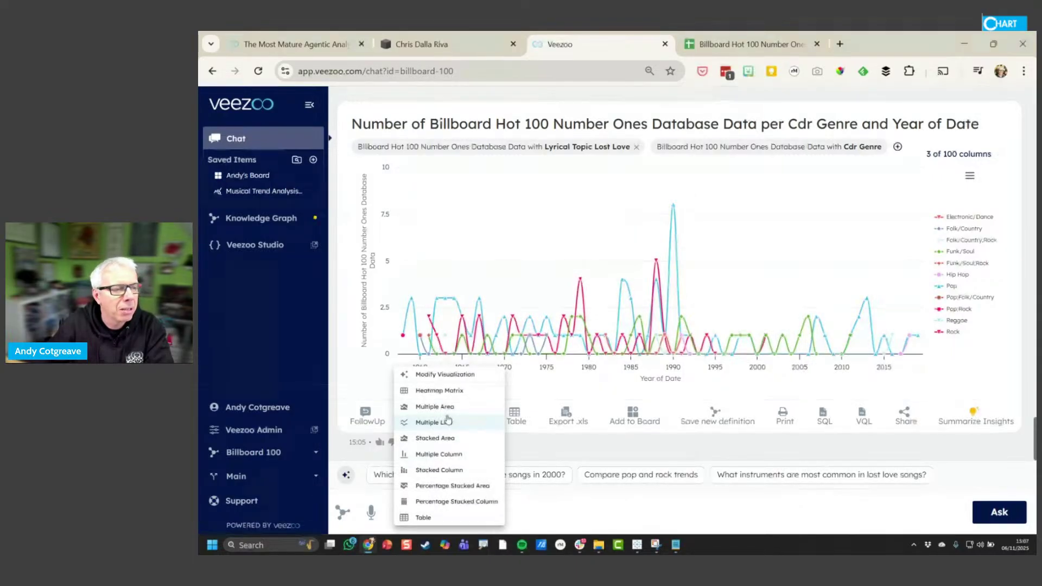
{"action": "left_click", "coordinate": [440, 391]}
{"action": "left_click_drag", "start_coordinate": [576, 387], "coordinate": [766, 331]}
{"action": "mouse_move", "coordinate": [751, 250]}
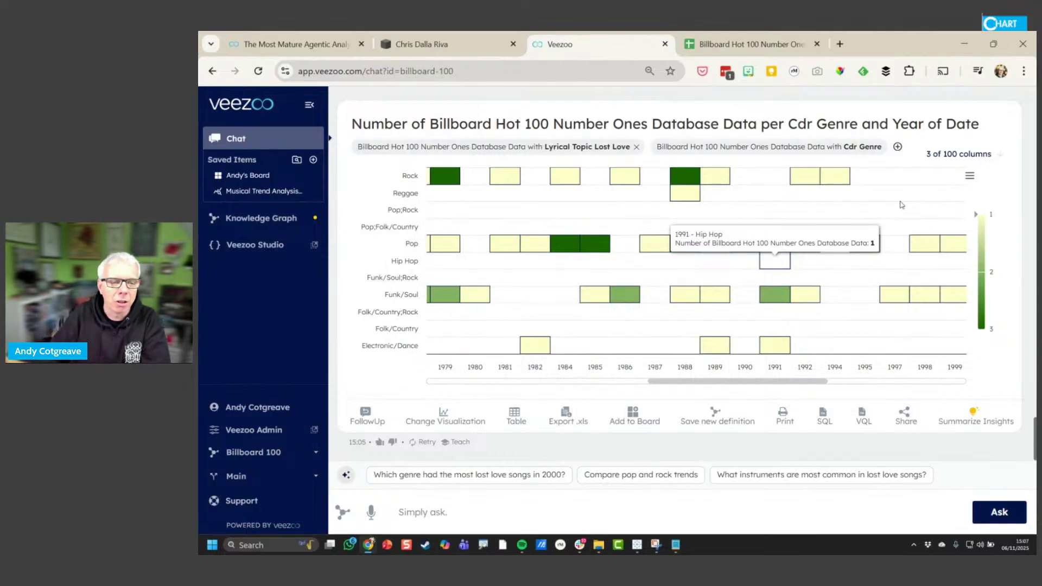
Compare the genre and year chart as Multiple Line and Percentage Stacked Area, and leave it set to Multiple Line
{"action": "left_click", "coordinate": [448, 428]}
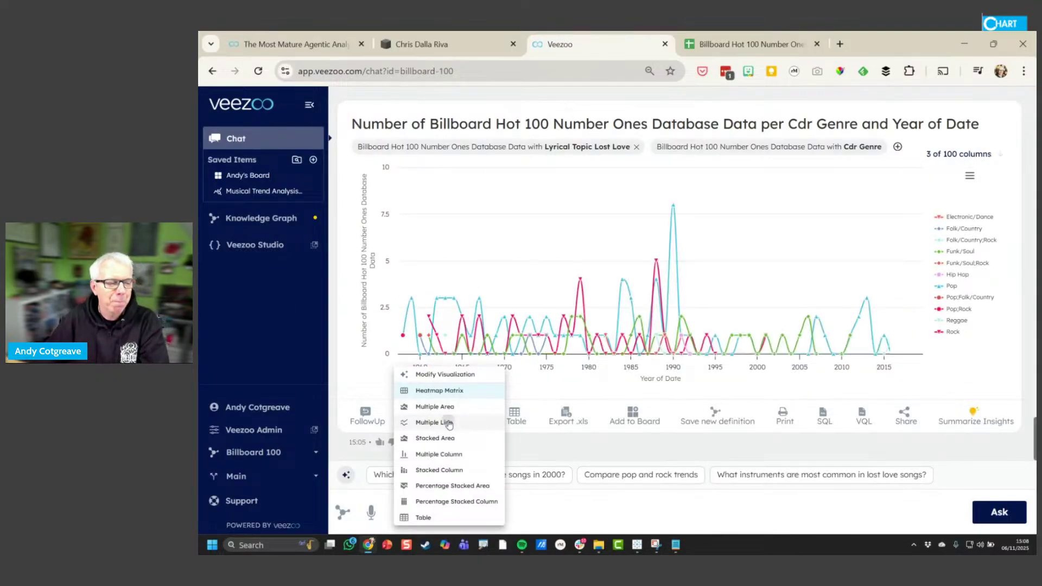
{"action": "left_click", "coordinate": [448, 423]}
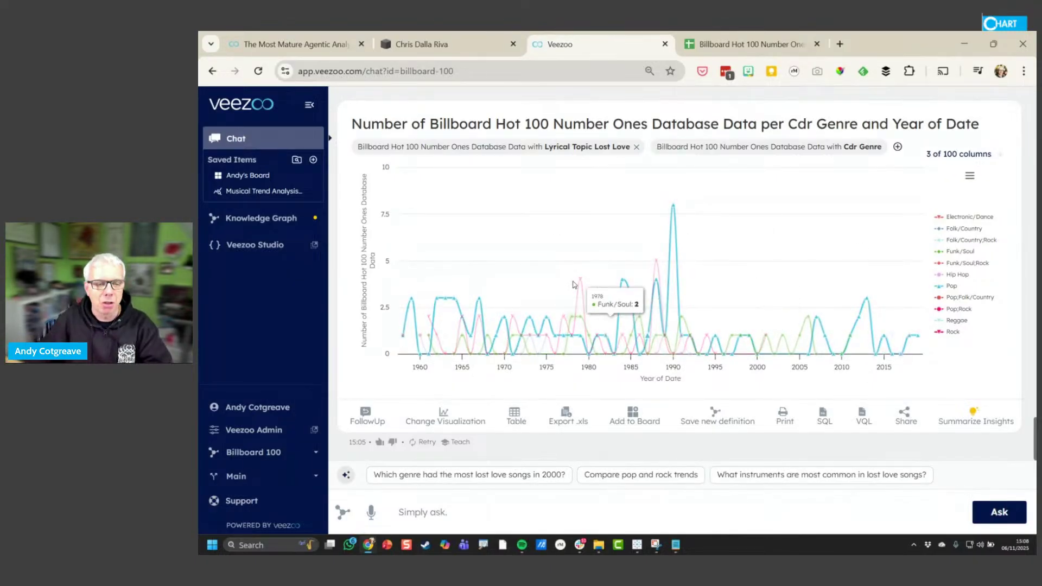
{"action": "left_click", "coordinate": [450, 426]}
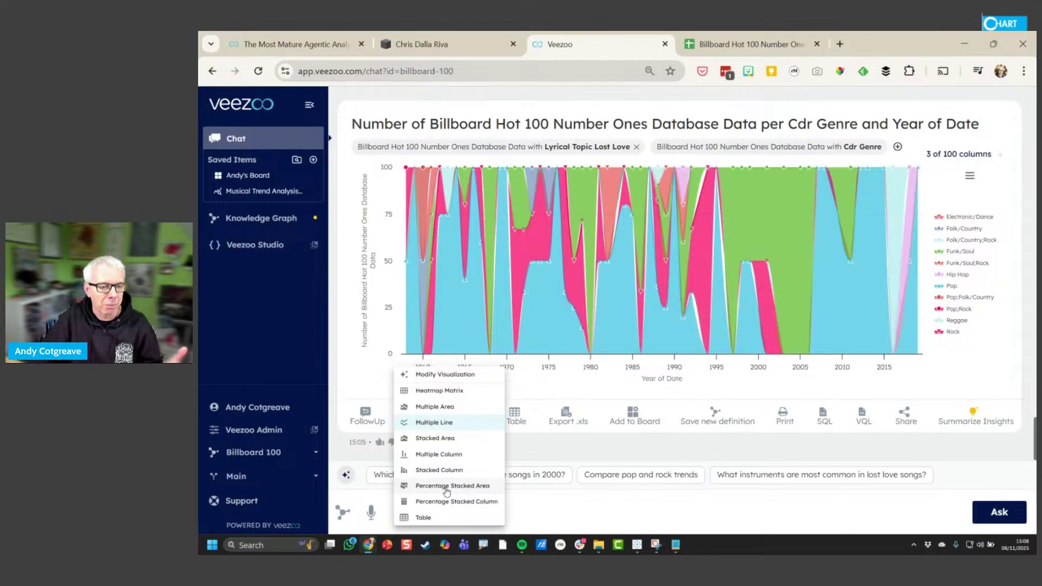
{"action": "left_click", "coordinate": [446, 491]}
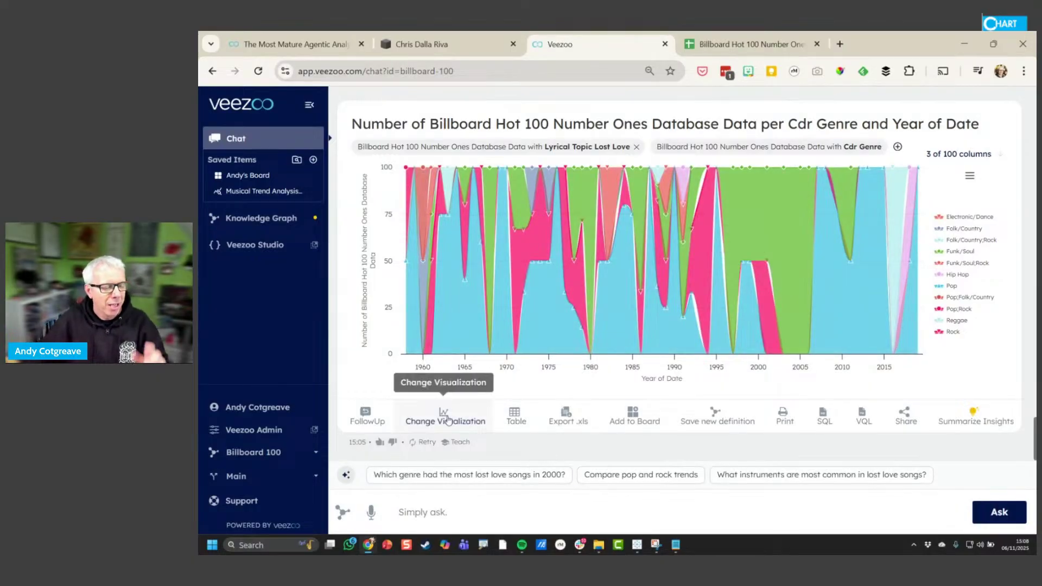
{"action": "left_click", "coordinate": [444, 416]}
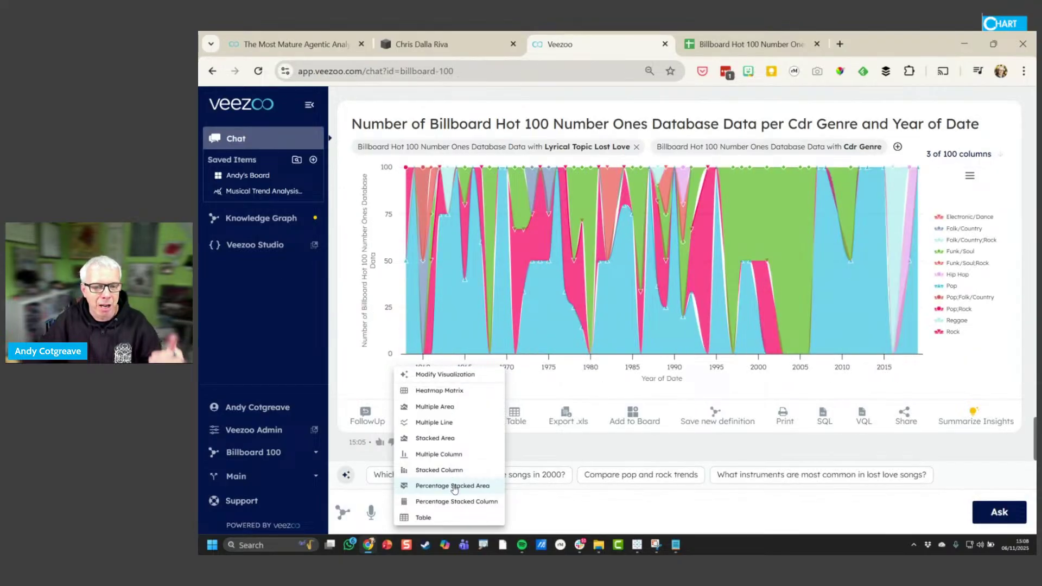
{"action": "left_click", "coordinate": [443, 423]}
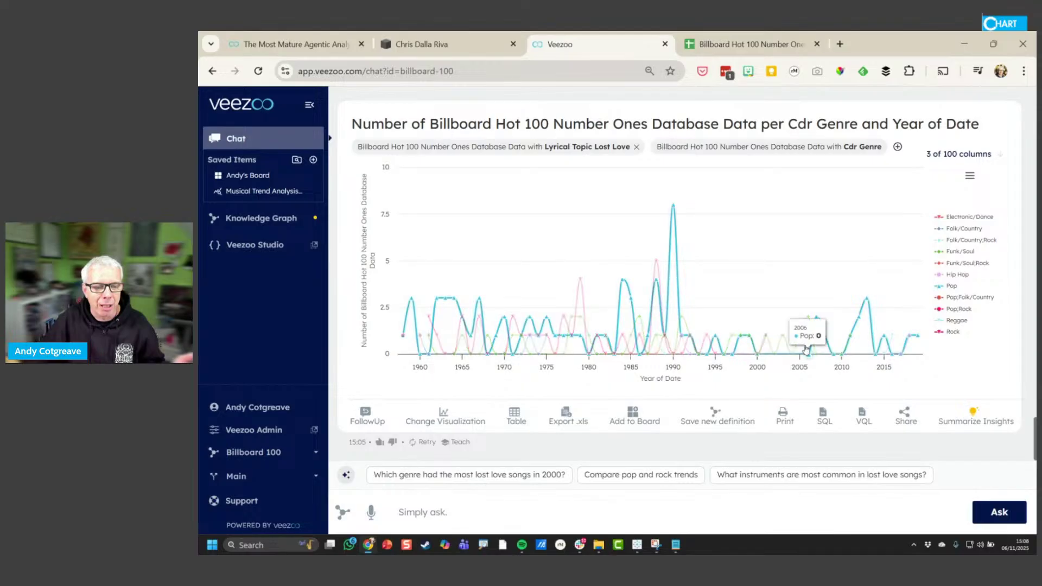
{"action": "mouse_move", "coordinate": [800, 338]}
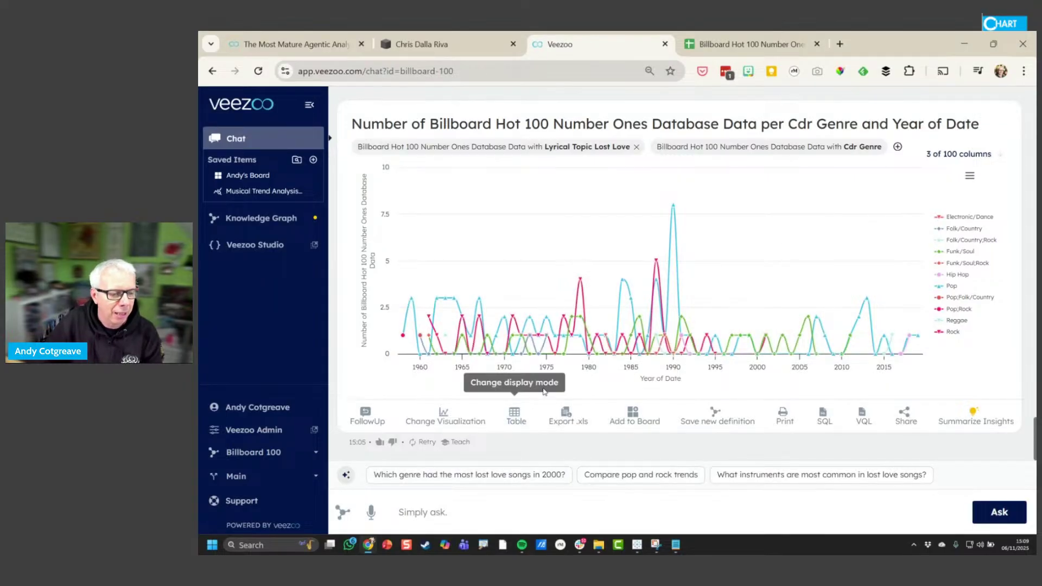
Go back to the earlier lost love bar chart per Cdr Genre and open its Modify Visualization prompt
{"action": "scroll", "coordinate": [706, 331], "scroll_direction": "up", "scroll_amount": 4}
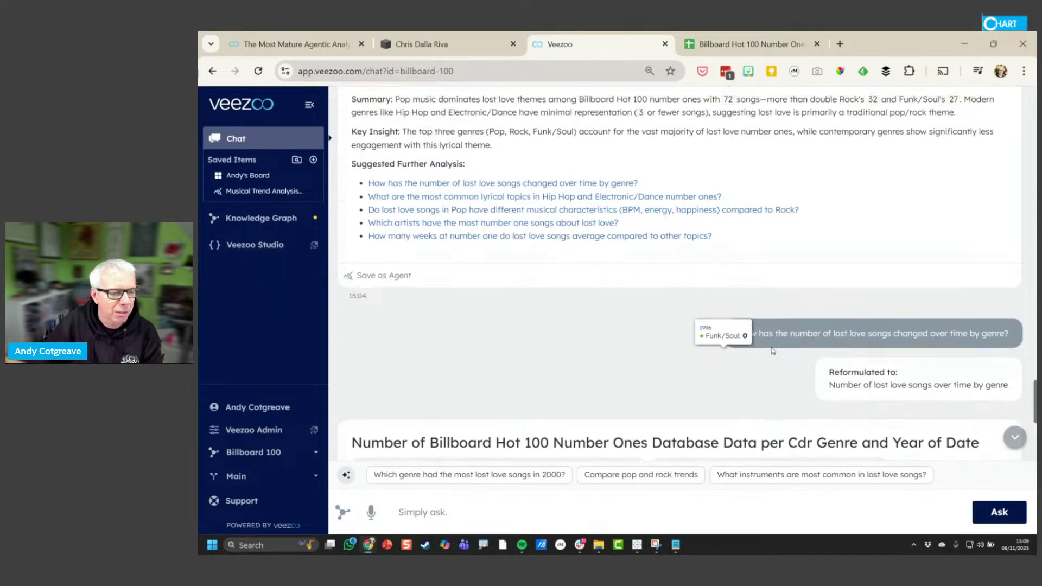
{"action": "scroll", "coordinate": [739, 347], "scroll_direction": "down", "scroll_amount": 5}
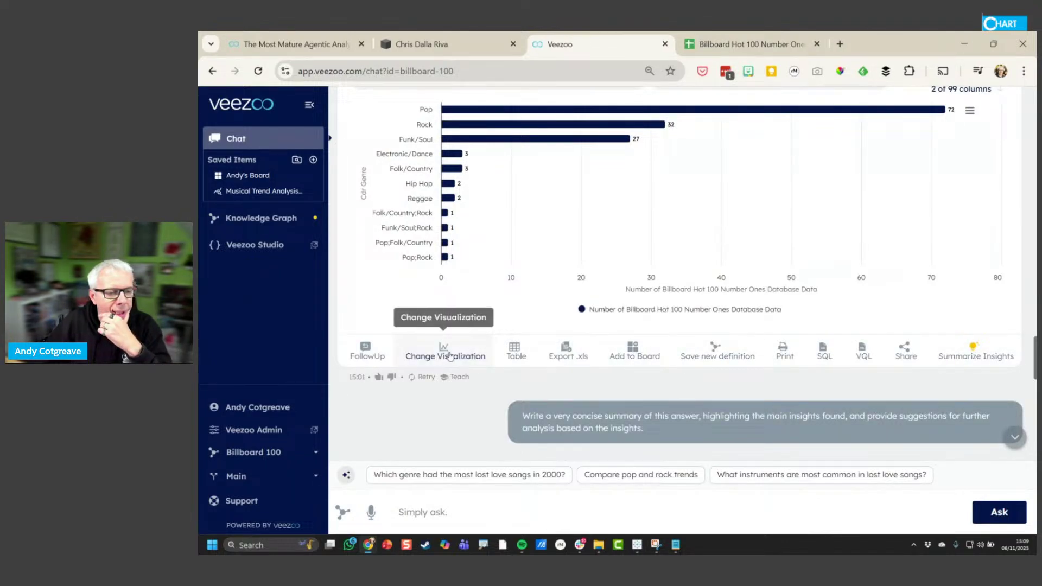
{"action": "scroll", "coordinate": [532, 285], "scroll_direction": "up", "scroll_amount": 1}
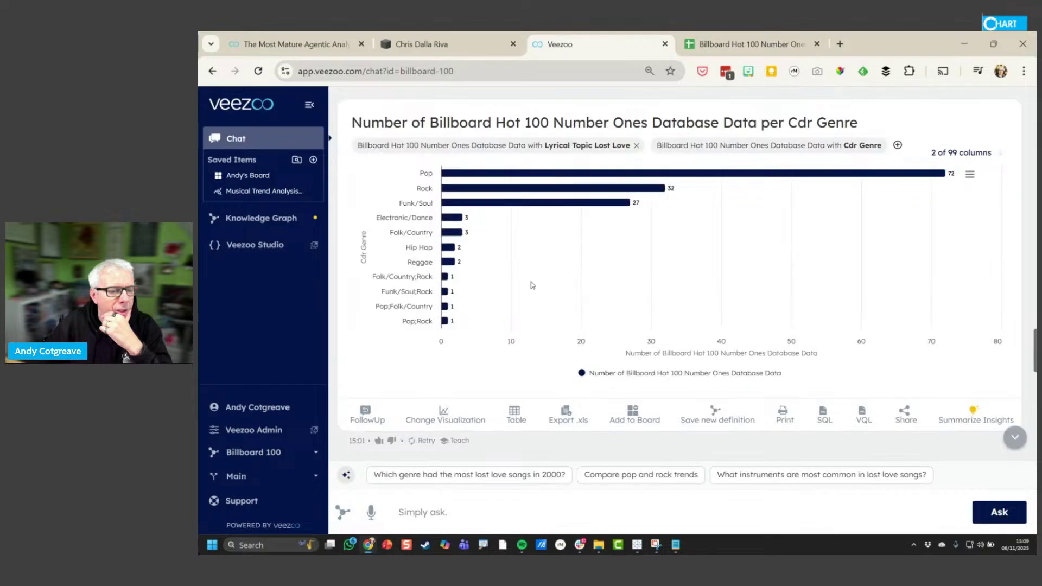
{"action": "scroll", "coordinate": [532, 285], "scroll_direction": "down", "scroll_amount": 1}
{"action": "left_click", "coordinate": [445, 354]}
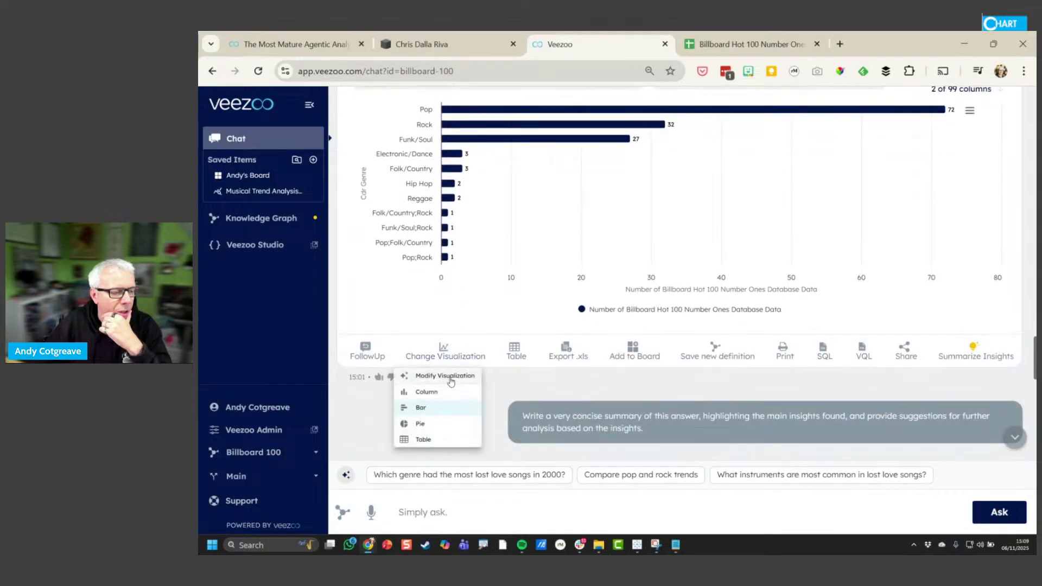
{"action": "left_click", "coordinate": [450, 378]}
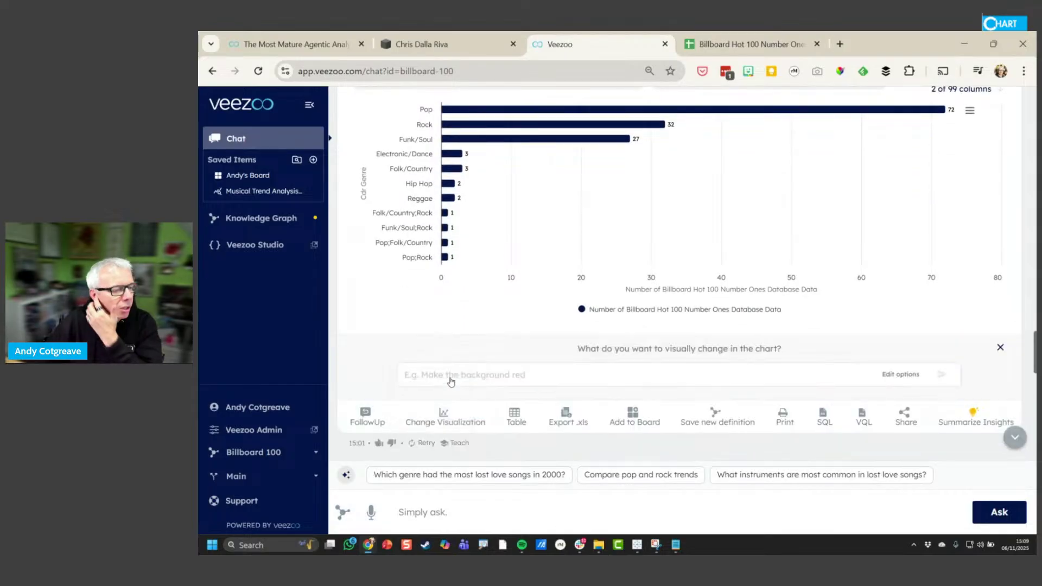
{"action": "left_click", "coordinate": [452, 416]}
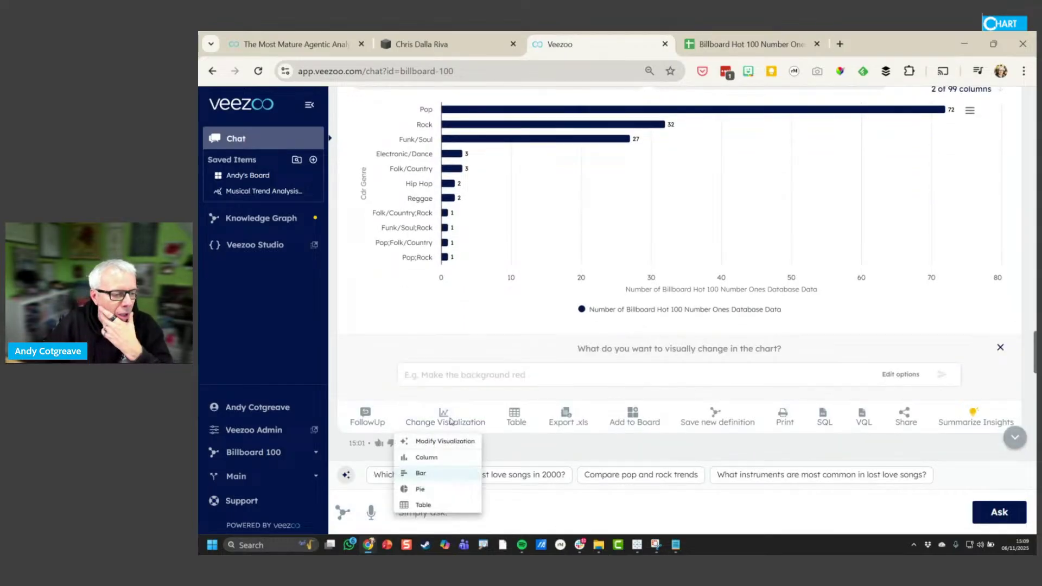
{"action": "left_click", "coordinate": [481, 376]}
{"action": "scroll", "coordinate": [496, 365], "scroll_direction": "up", "scroll_amount": 1}
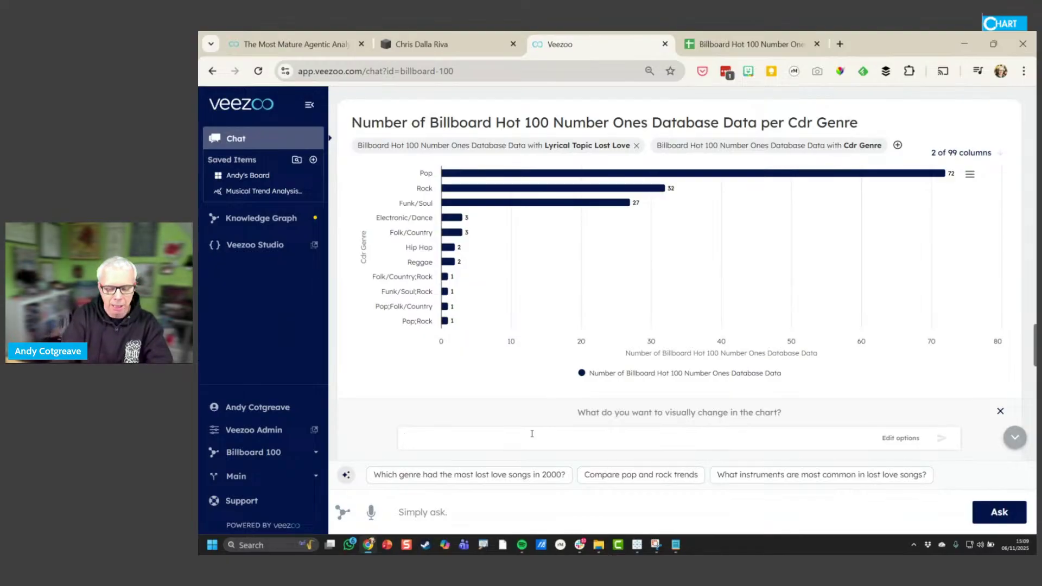
Request a visual change that highlights Rock in the Cdr Genre bar chart
{"action": "type", "text": "Highli"}
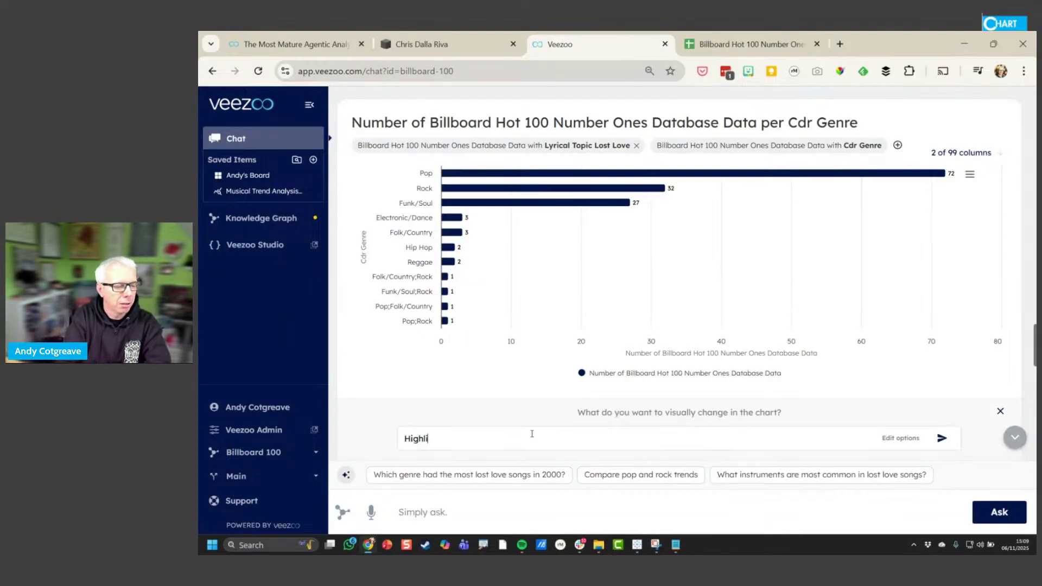
{"action": "type", "text": "ght Rock"}
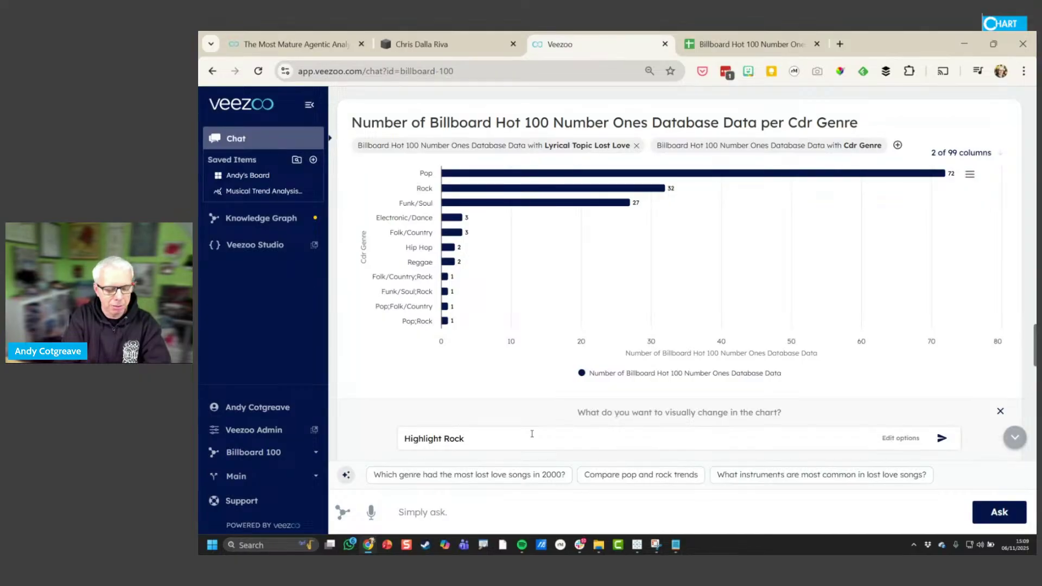
{"action": "type", "text": "by col"}
{"action": "key", "text": "BackSpace"}
{"action": "key", "text": "BackSpace"}
{"action": "key", "text": "BackSpace"}
{"action": "key", "text": "BackSpace"}
{"action": "key", "text": "BackSpace"}
{"action": "key", "text": "BackSpace"}
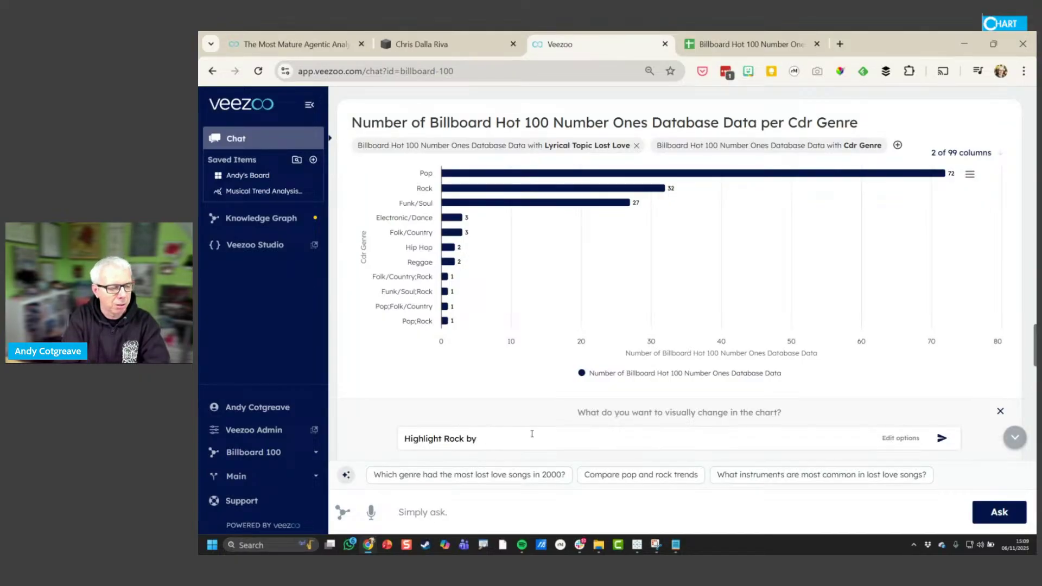
{"action": "key", "text": "Return"}
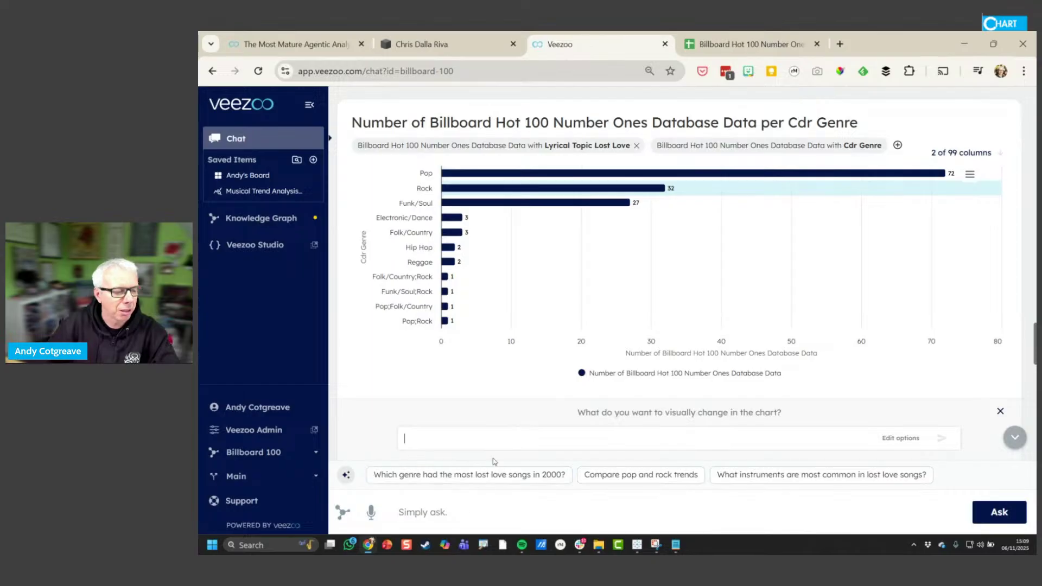
Request a visual change that turns the colour of Hip Hop to red in the Cdr Genre bar chart
{"action": "type", "text": "cha"}
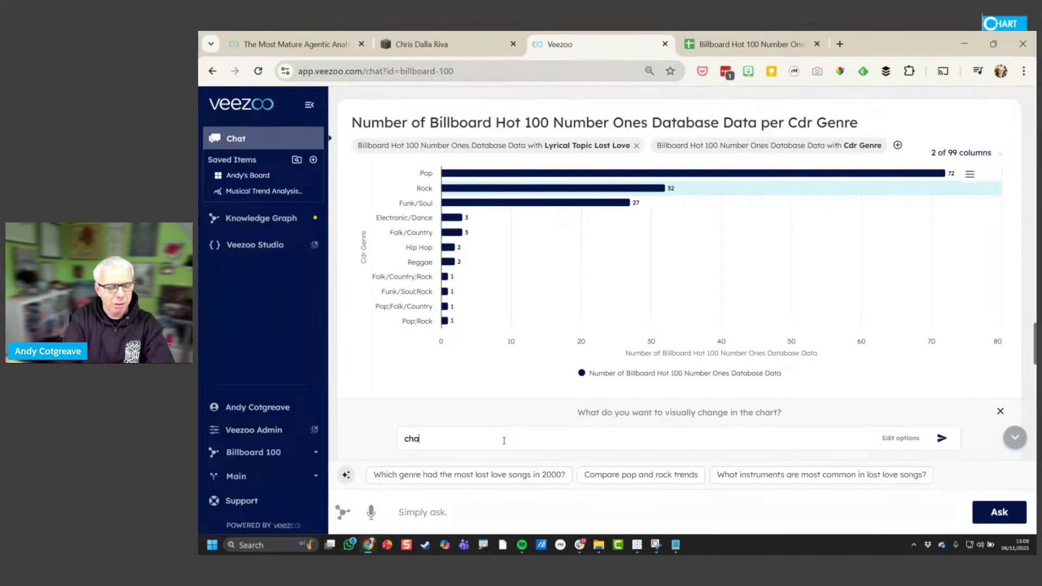
{"action": "type", "text": "nge the colour "}
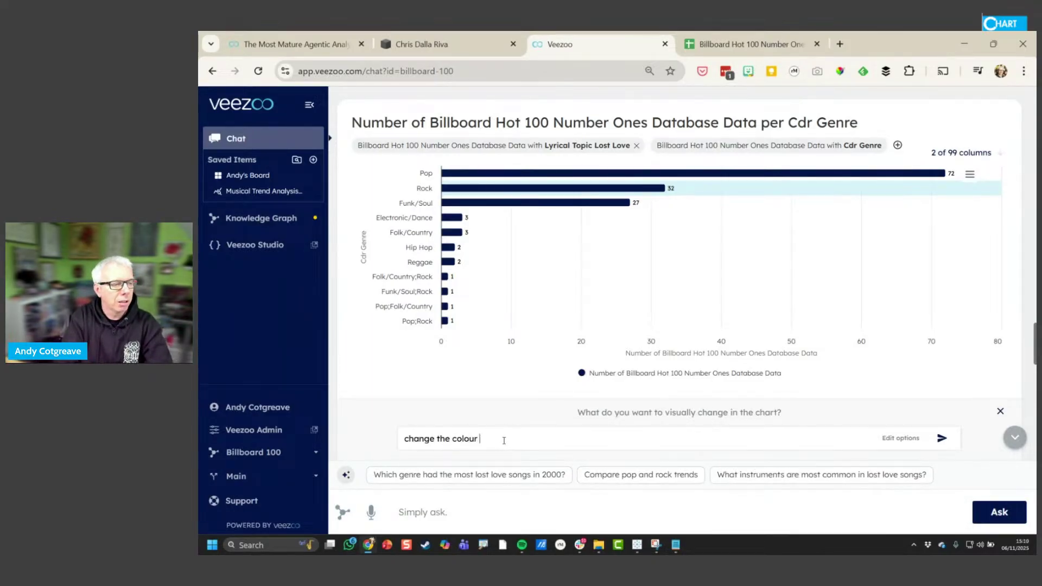
{"action": "type", "text": "of Hip"}
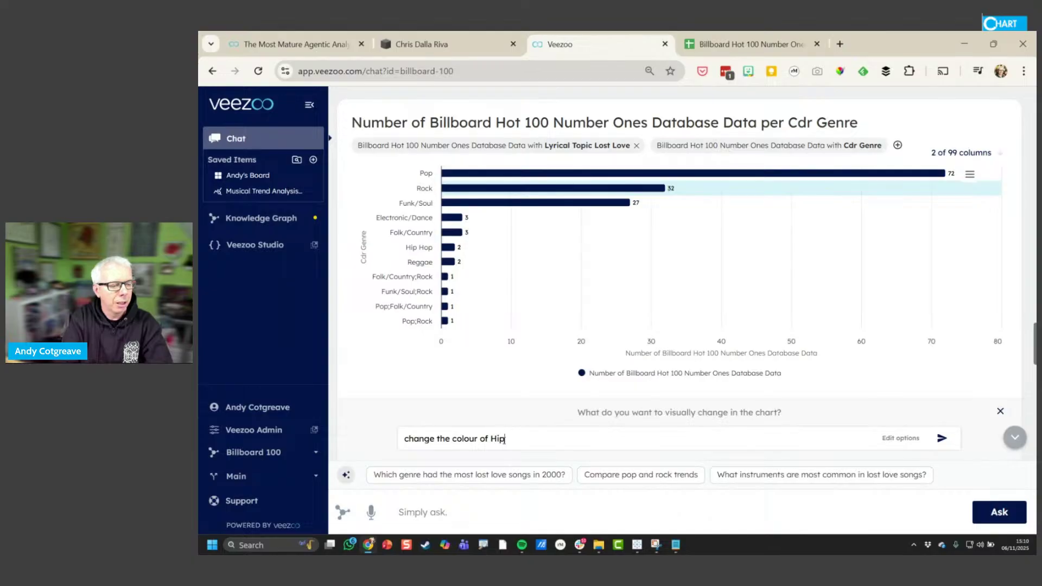
{"action": "type", "text": " Hop to red"}
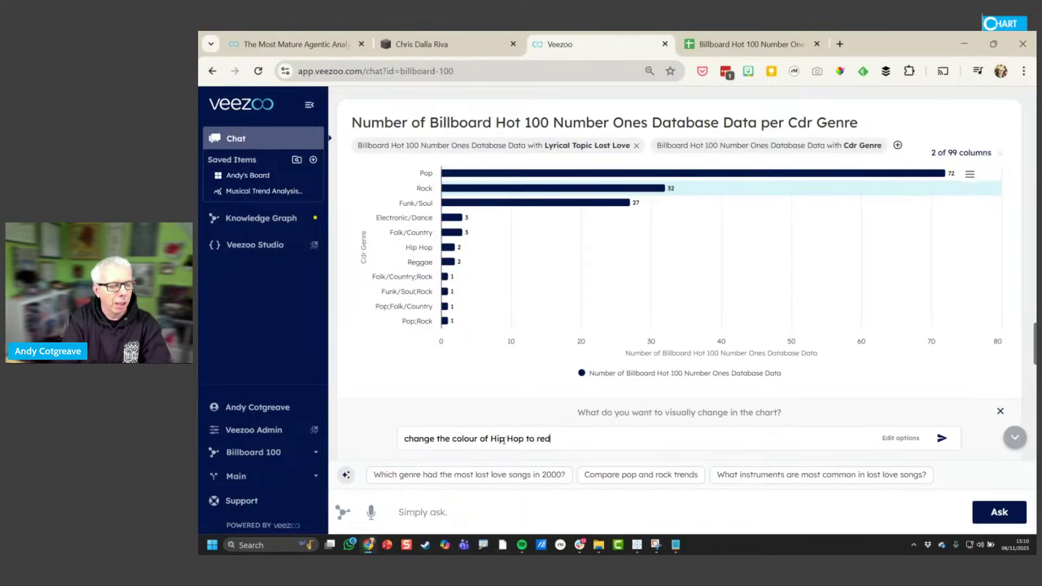
{"action": "key", "text": "Return"}
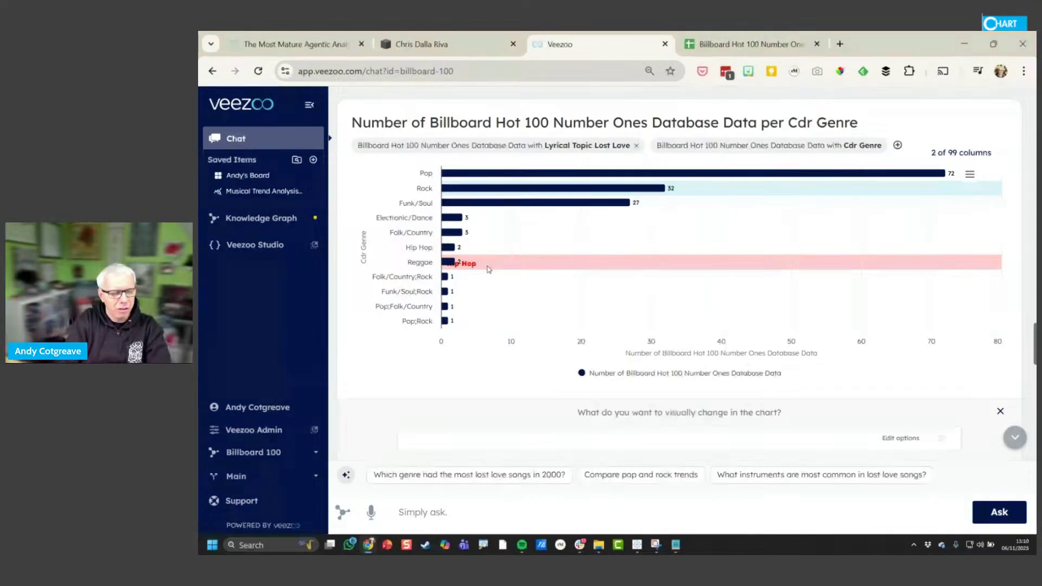
Submit the visual change request "undo the last change" for the genre bar chart
{"action": "type", "text": "undo he"}
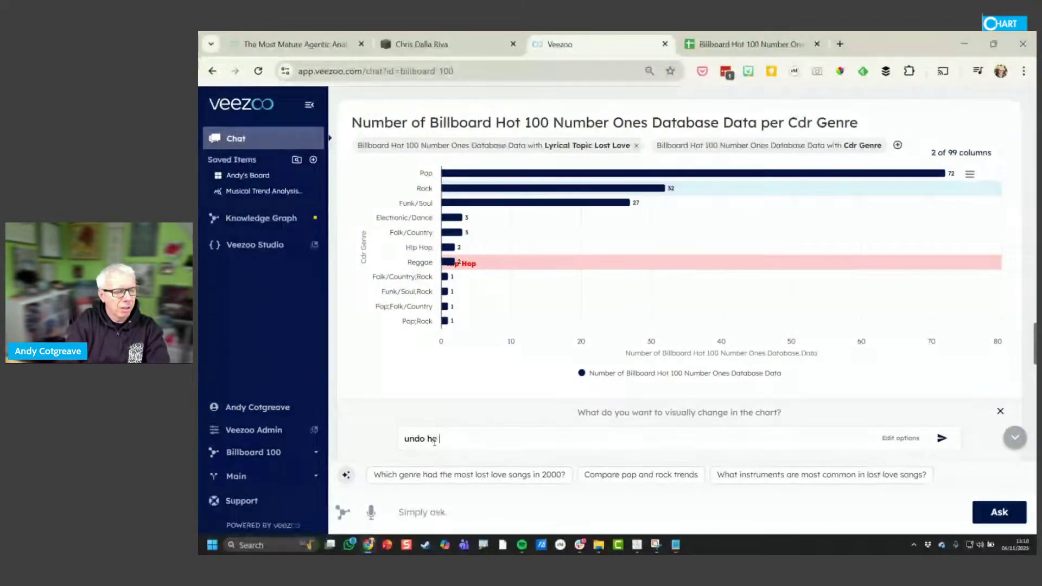
{"action": "key", "text": "BackSpace"}
{"action": "key", "text": "BackSpace"}
{"action": "type", "text": "the last change"}
{"action": "key", "text": "Return"}
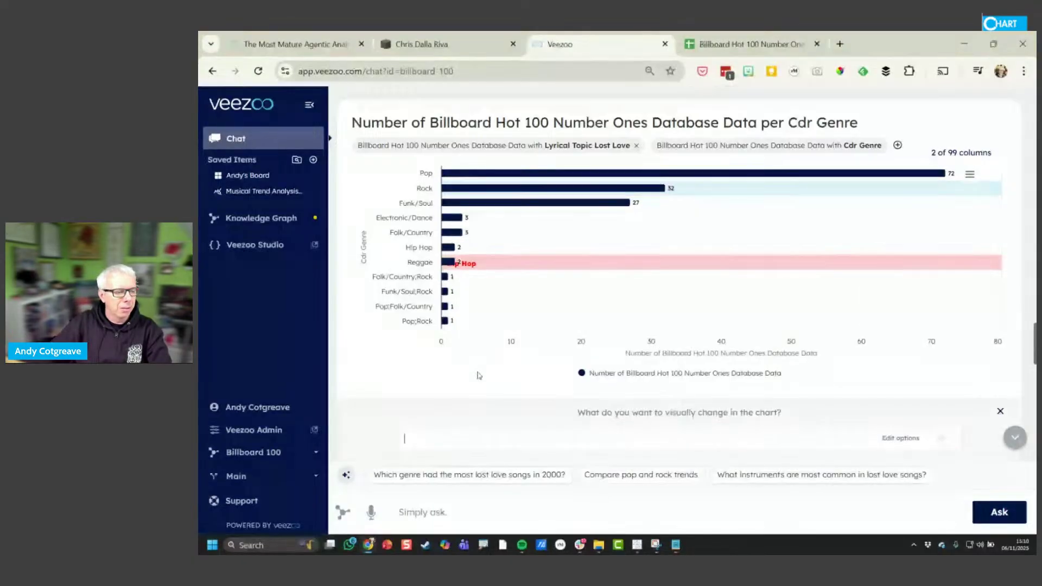
Submit a visual change request to reset the hip hop colour in the genre bar chart
{"action": "type", "text": "reset the "}
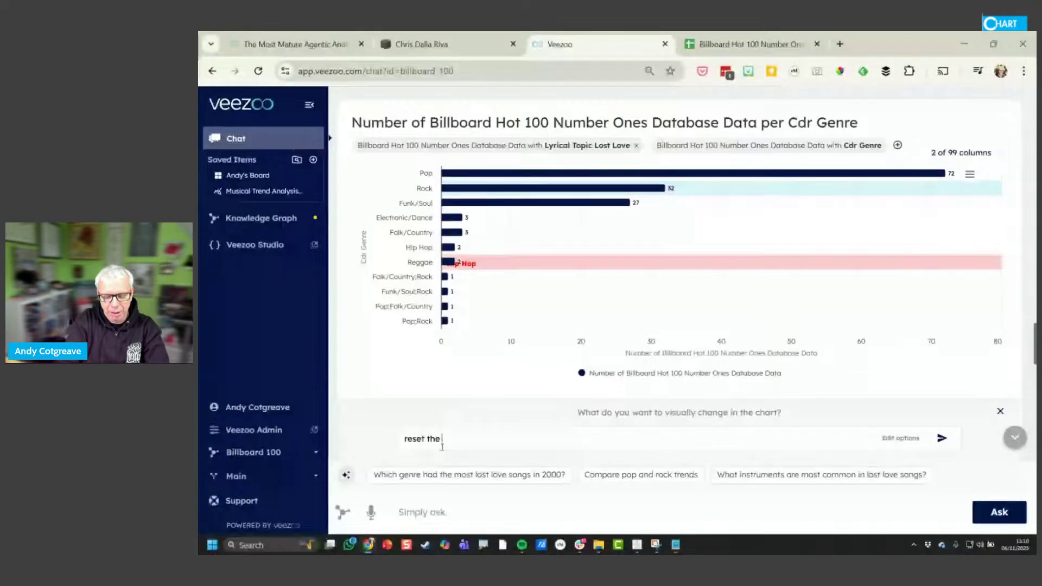
{"action": "type", "text": "h"}
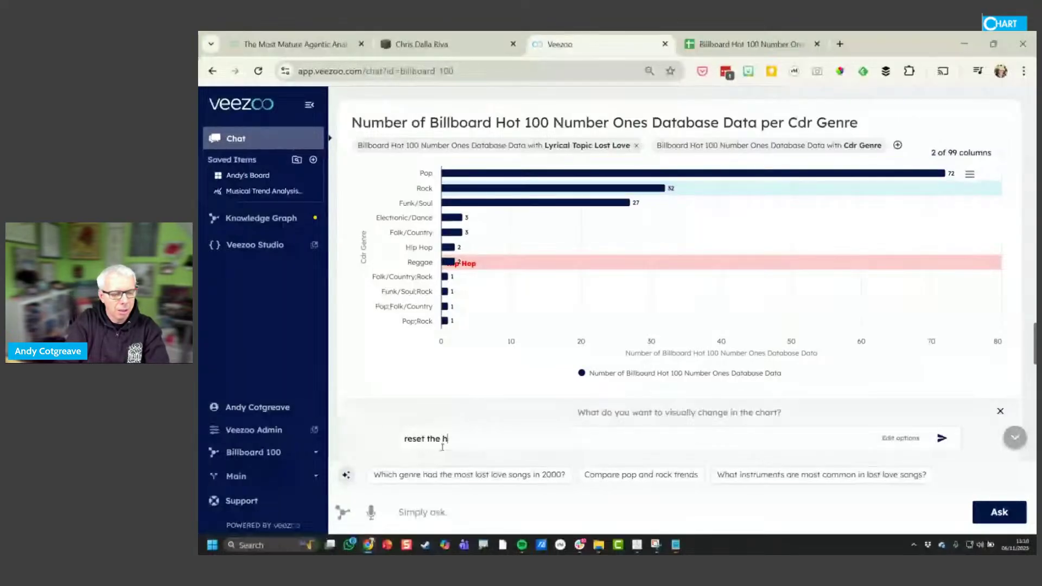
{"action": "type", "text": "ip hop "}
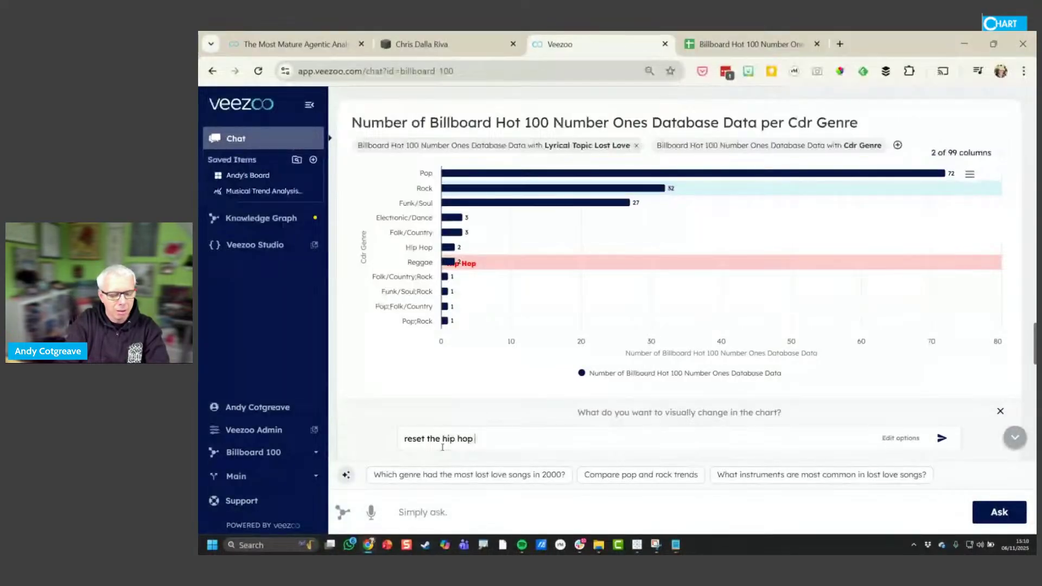
{"action": "type", "text": "colour"}
{"action": "key", "text": "Return"}
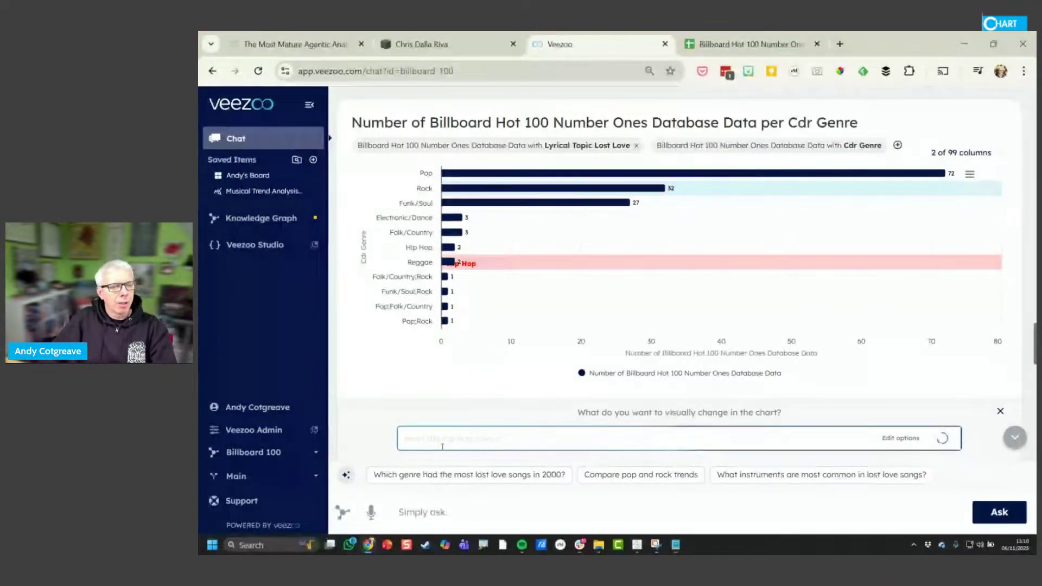
Request a visual change that sets the chart's x axis label to "Number Ones"
{"action": "left_click", "coordinate": [443, 446]}
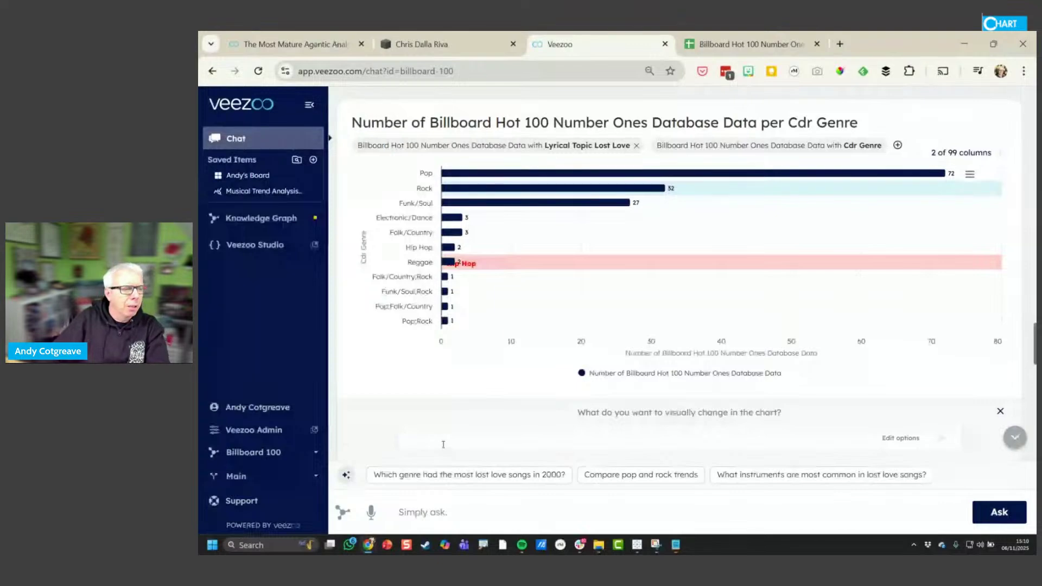
{"action": "type", "text": "chan"}
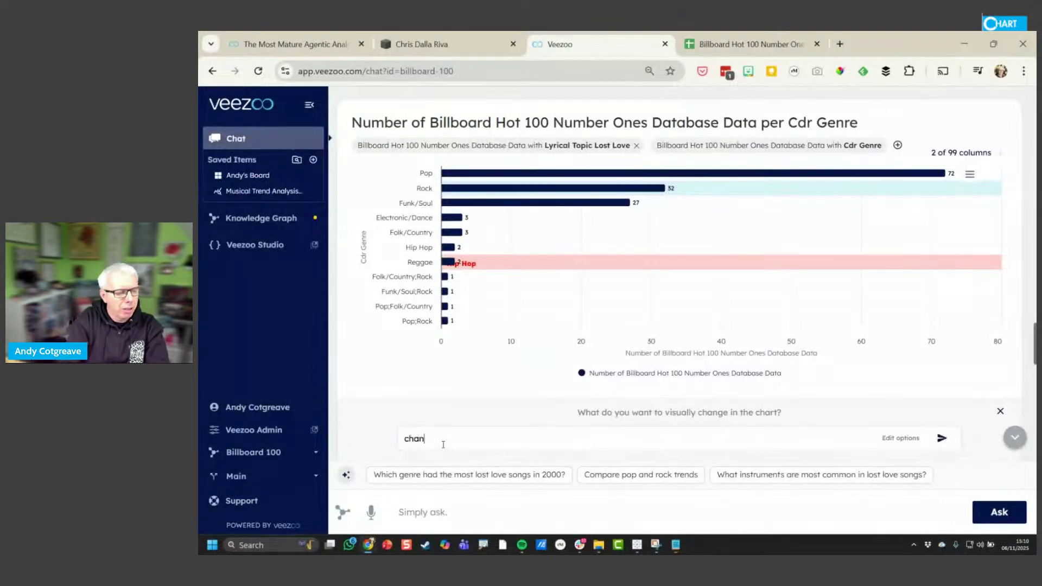
{"action": "type", "text": "ge the x ax"}
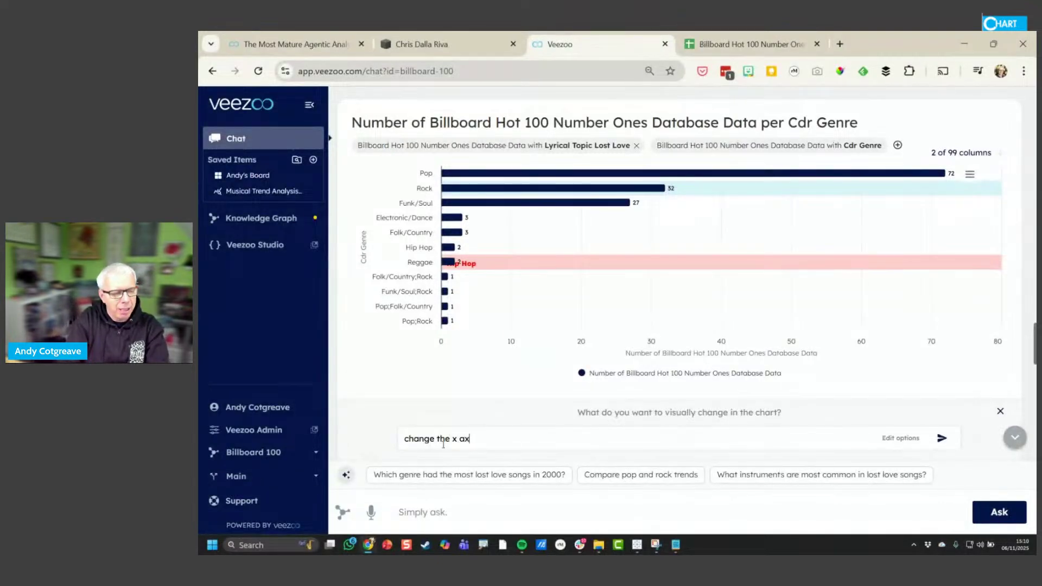
{"action": "type", "text": "is label to \""}
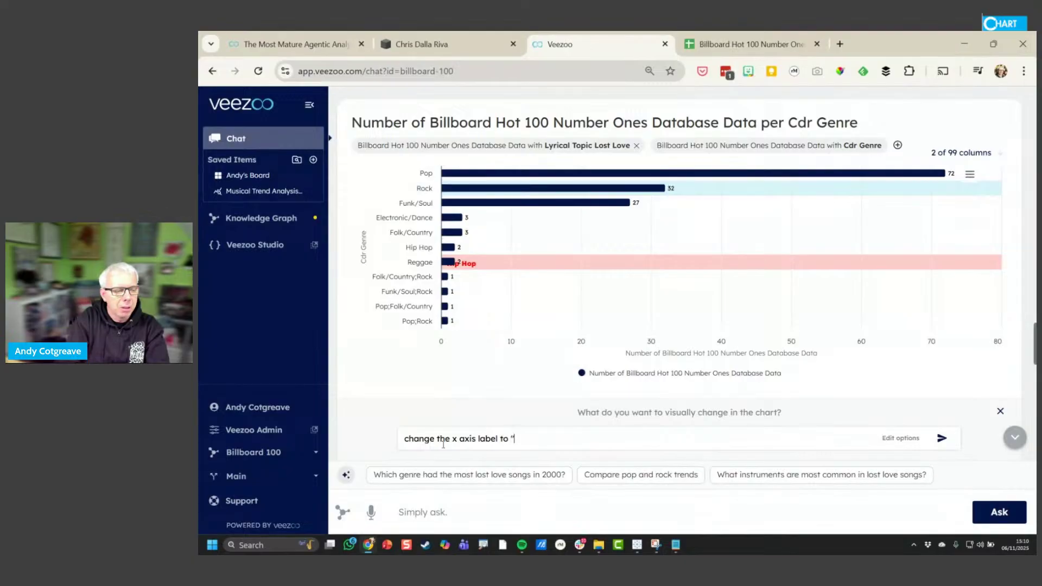
{"action": "type", "text": "Number One"}
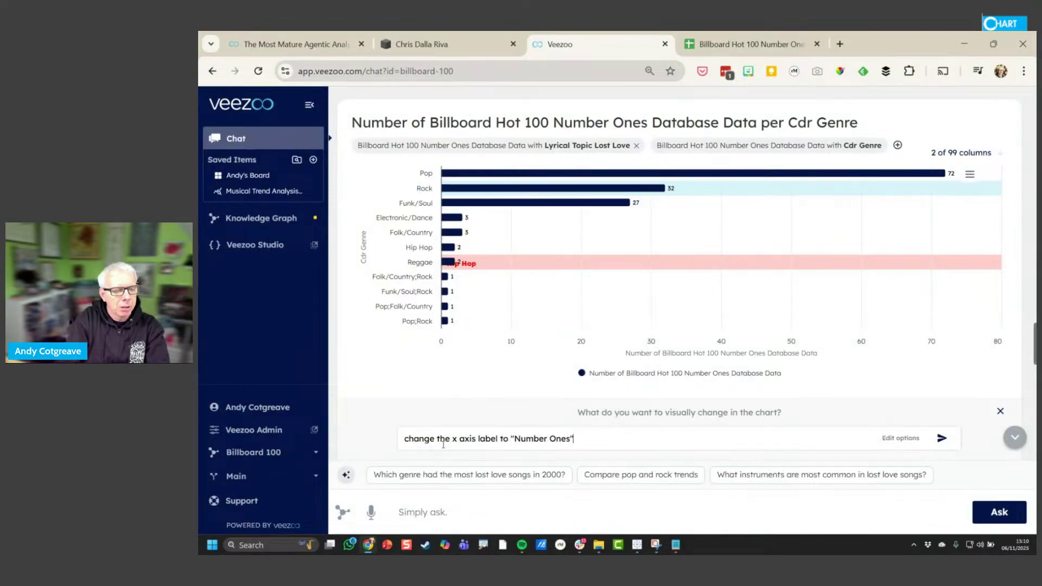
{"action": "type", "text": "s\""}
{"action": "key", "text": "Return"}
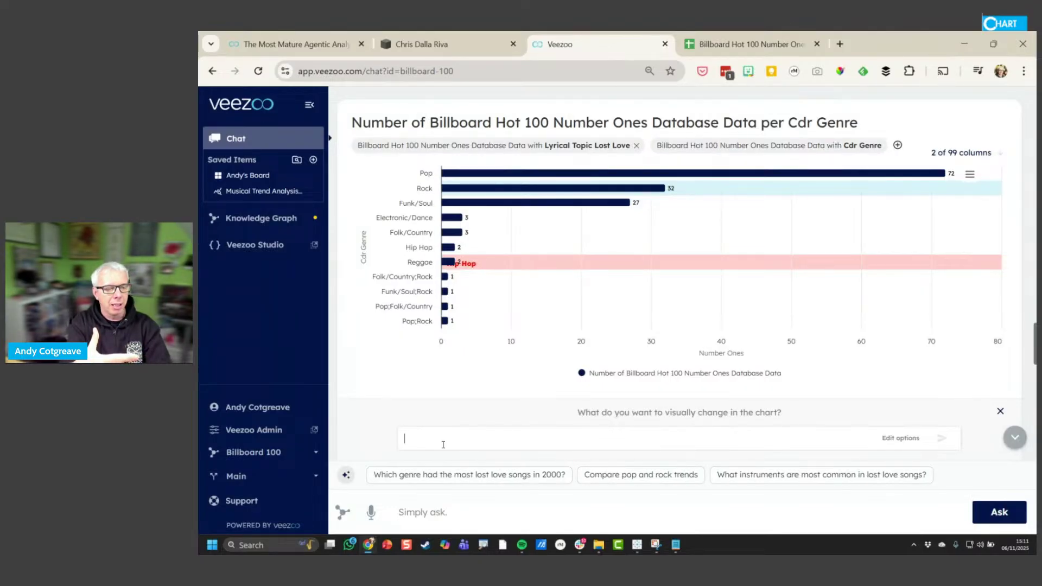
Request a visual change that removes the colour legend from the genre bar chart
{"action": "key", "text": "ctrl"}
{"action": "key", "text": "ctrl"}
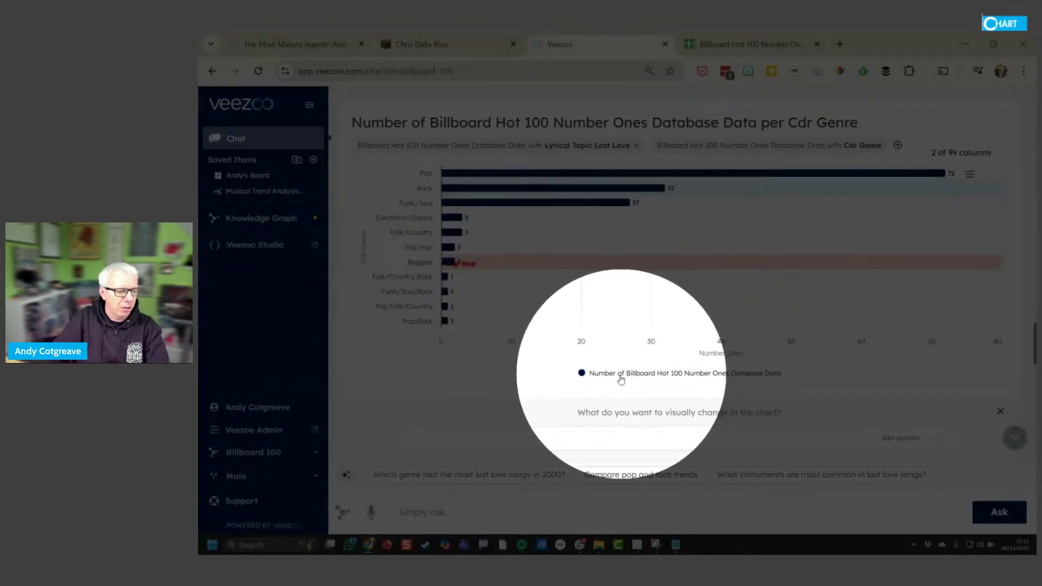
{"action": "type", "text": "remove "}
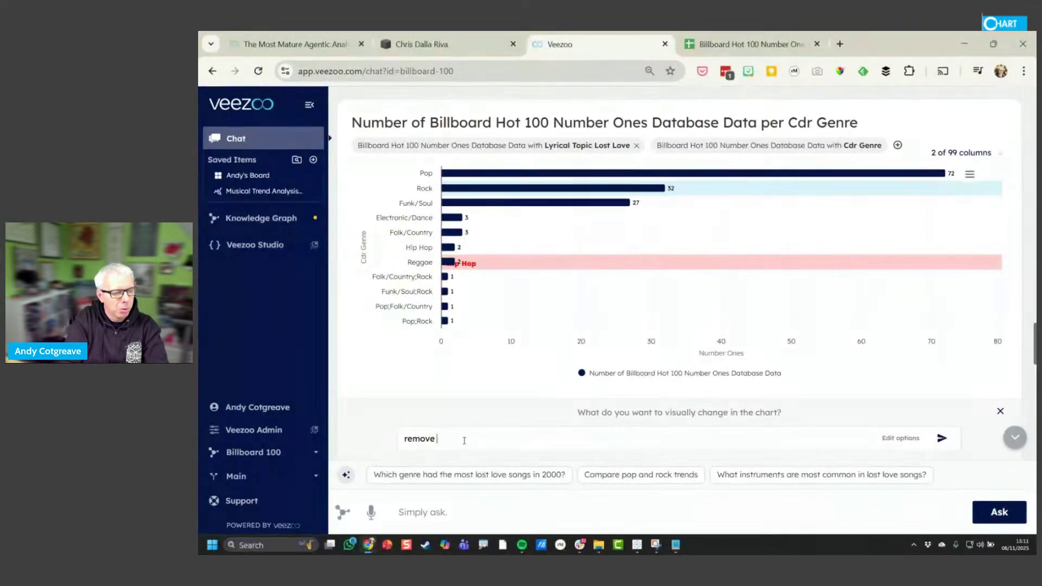
{"action": "type", "text": "the colour legend"}
{"action": "key", "text": "Return"}
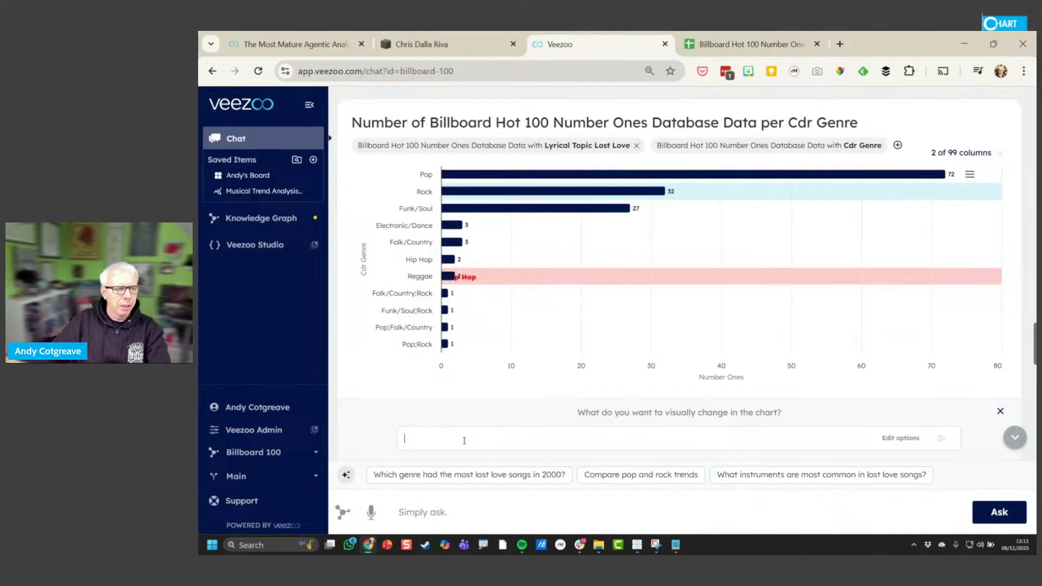
Request a visual change that adds the title "Number One Lost Love Songs By Genre" to the chart
{"action": "type", "text": "Add a tit"}
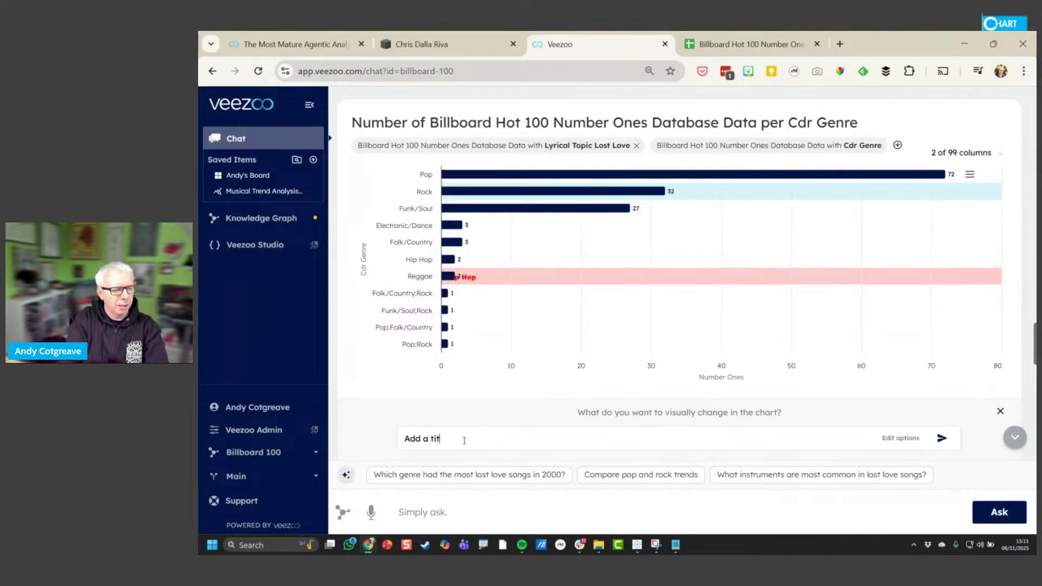
{"action": "type", "text": "le \"Nu"}
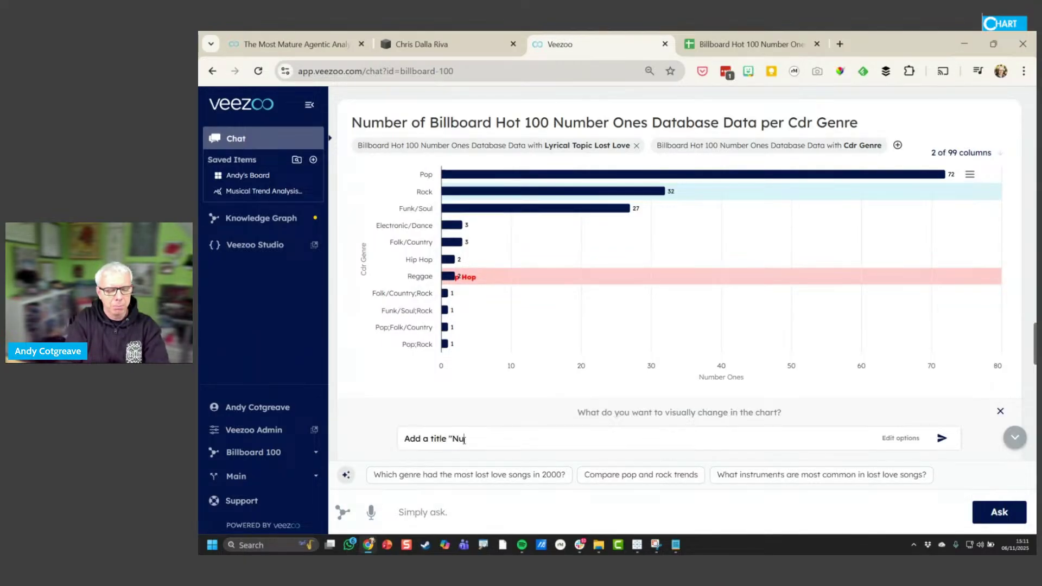
{"action": "type", "text": "mber One Los"}
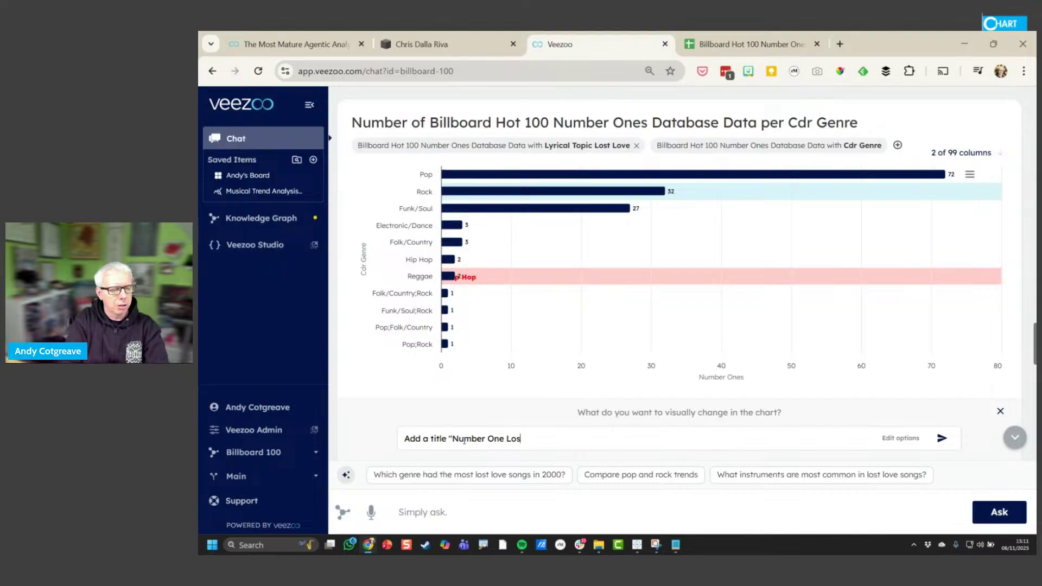
{"action": "type", "text": "t Love "}
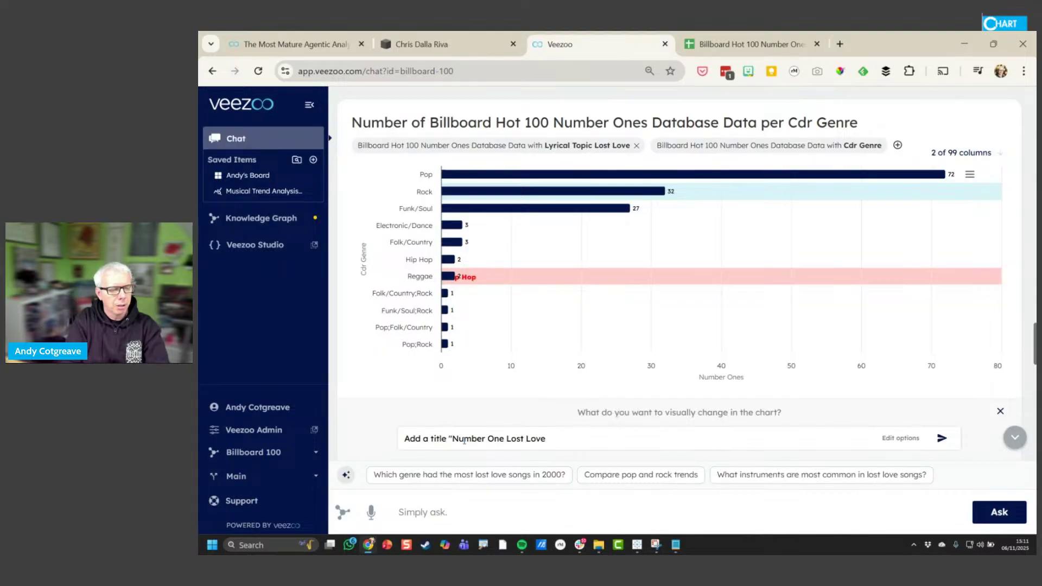
{"action": "type", "text": "Songs By Genre"}
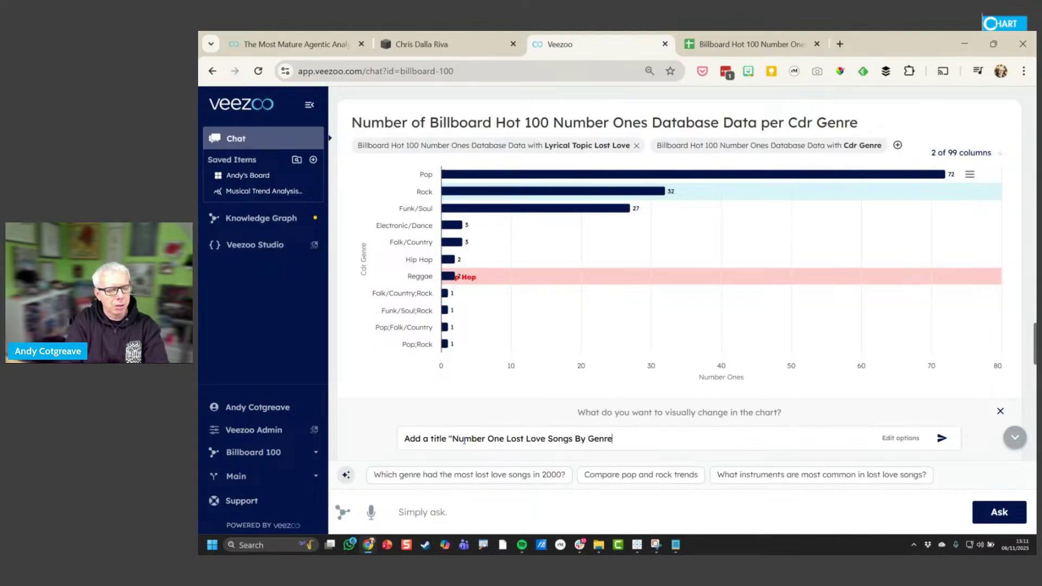
{"action": "type", "text": "\""}
{"action": "key", "text": "Return"}
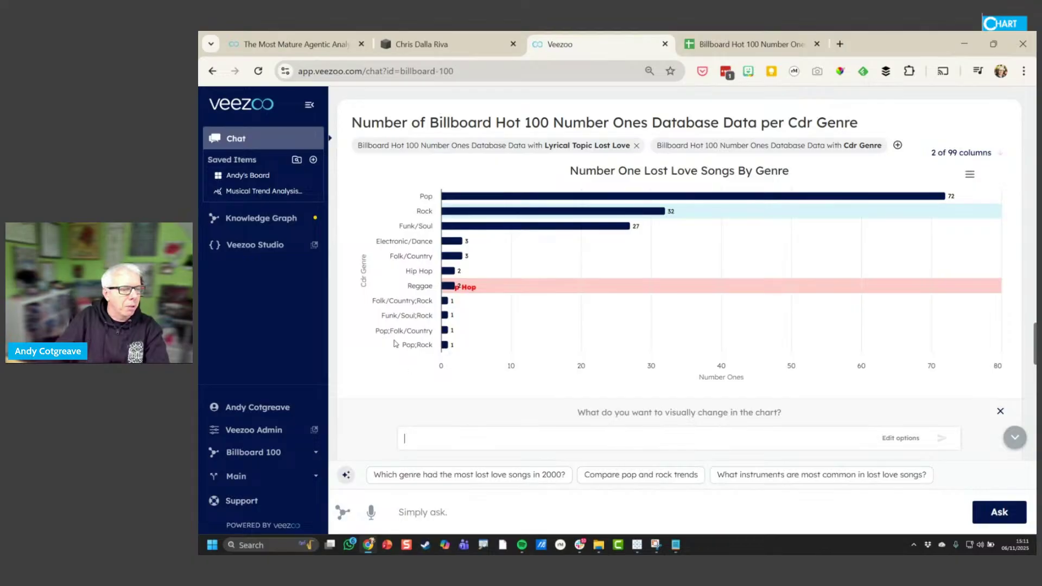
Request a visual change that removes the "Cdr Genre" axis label from the bar chart
{"action": "key", "text": "ctrl"}
{"action": "key", "text": "ctrl"}
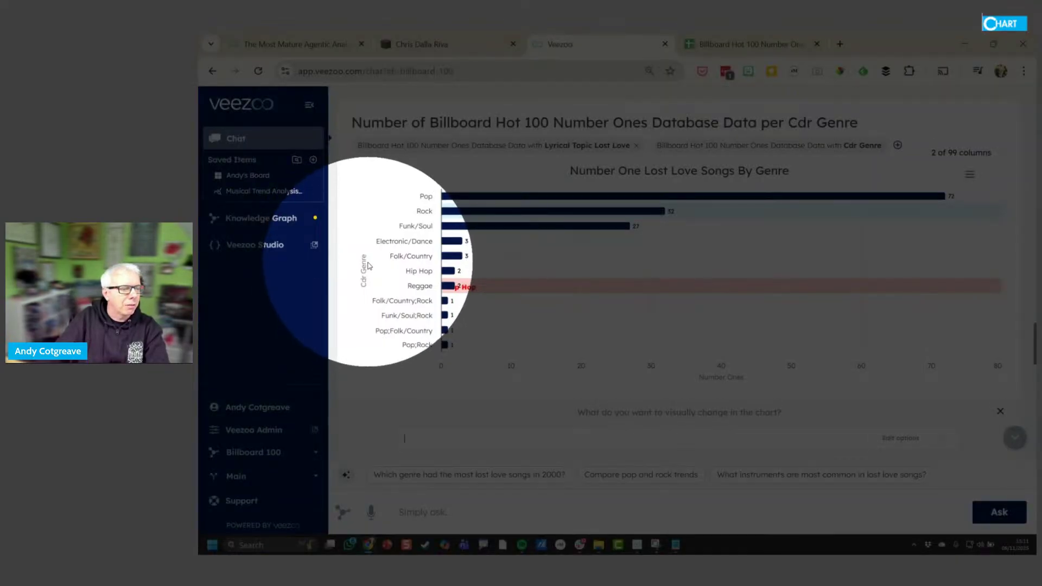
{"action": "type", "text": "R"}
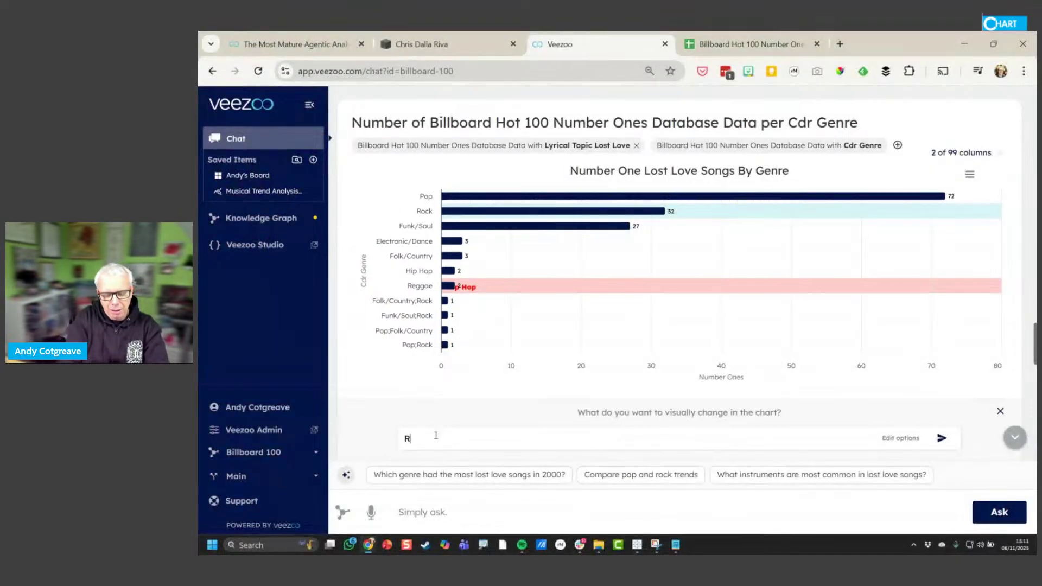
{"action": "type", "text": "emove the \"C"}
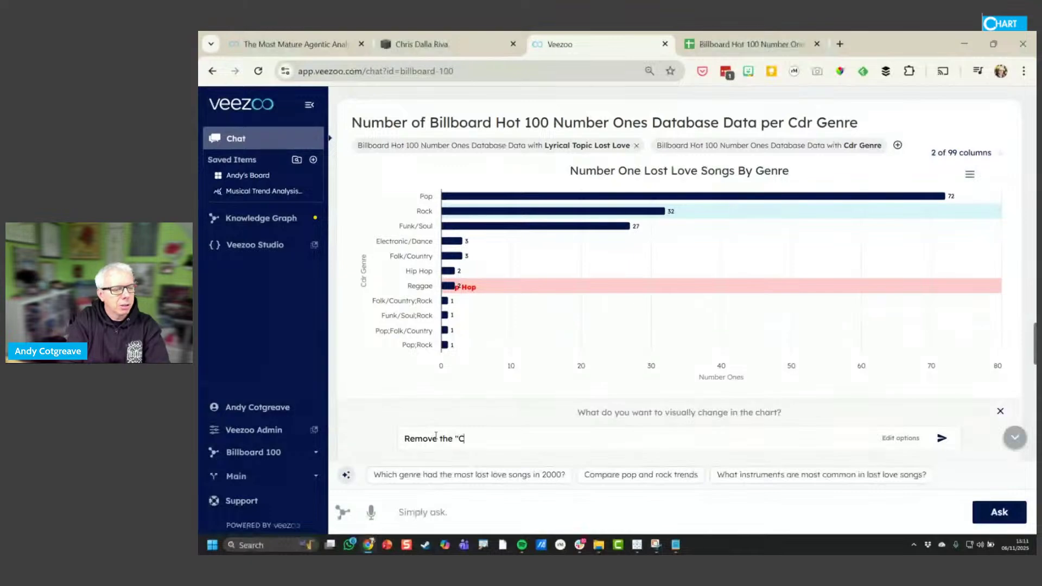
{"action": "type", "text": "dr Genre "}
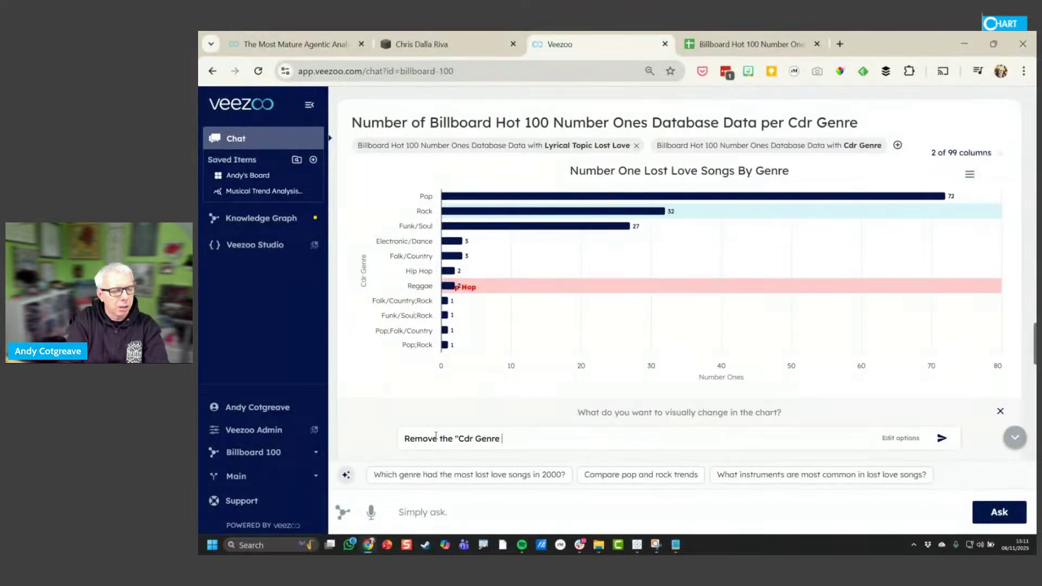
{"action": "type", "text": "\" label"}
{"action": "key", "text": "Return"}
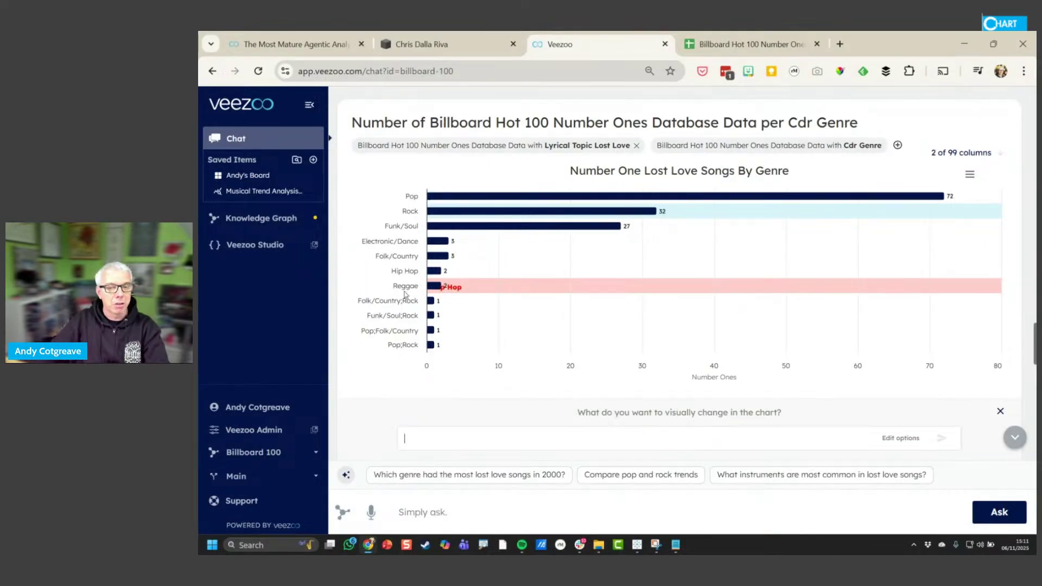
{"action": "key", "text": "ctrl"}
{"action": "key", "text": "ctrl"}
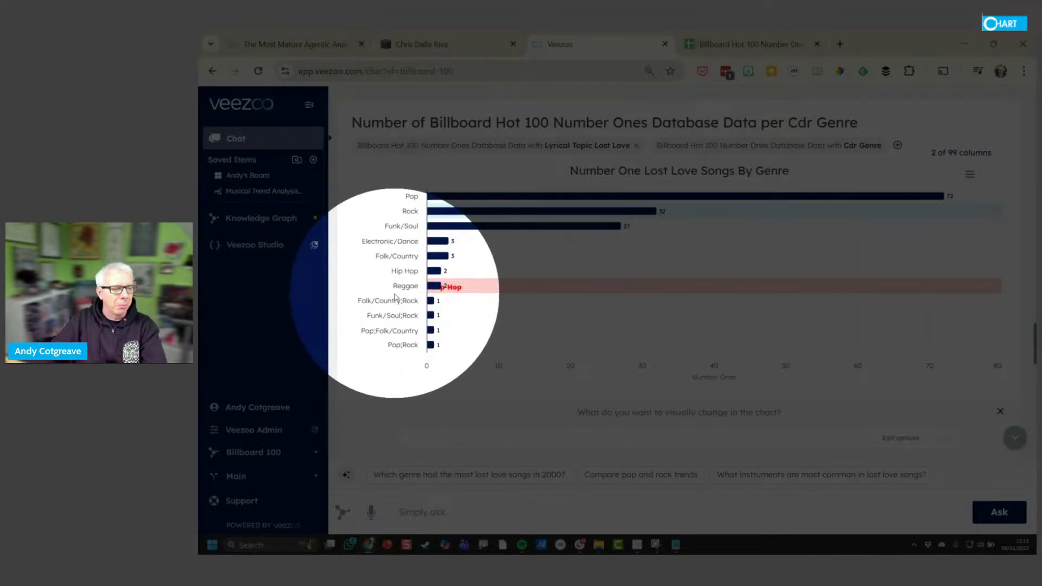
{"action": "left_click", "coordinate": [404, 291]}
Toggle the data labels of the genre bar chart with the Labels on/off option
{"action": "mouse_move", "coordinate": [768, 204]}
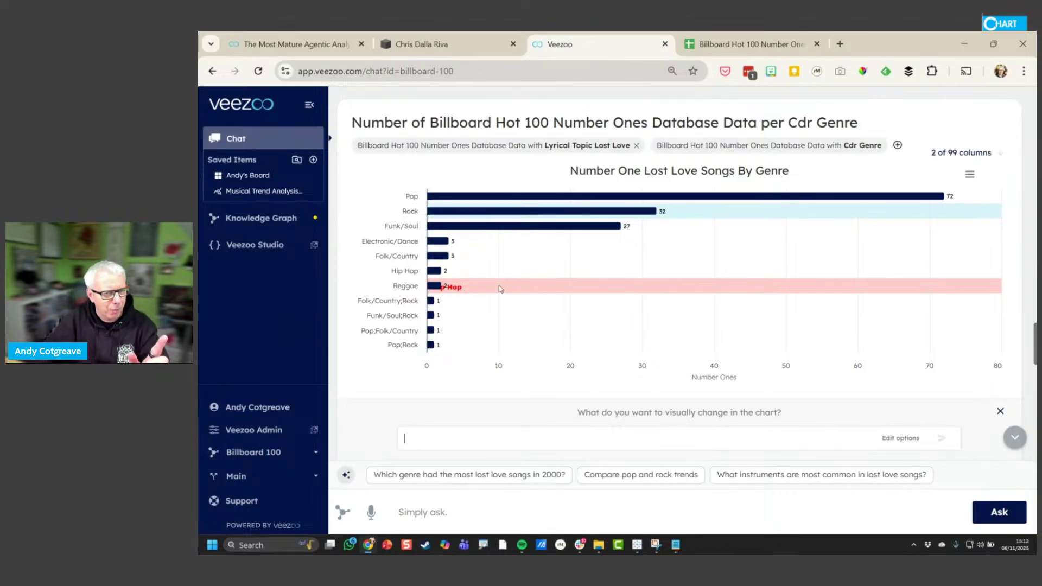
{"action": "left_click", "coordinate": [971, 175]}
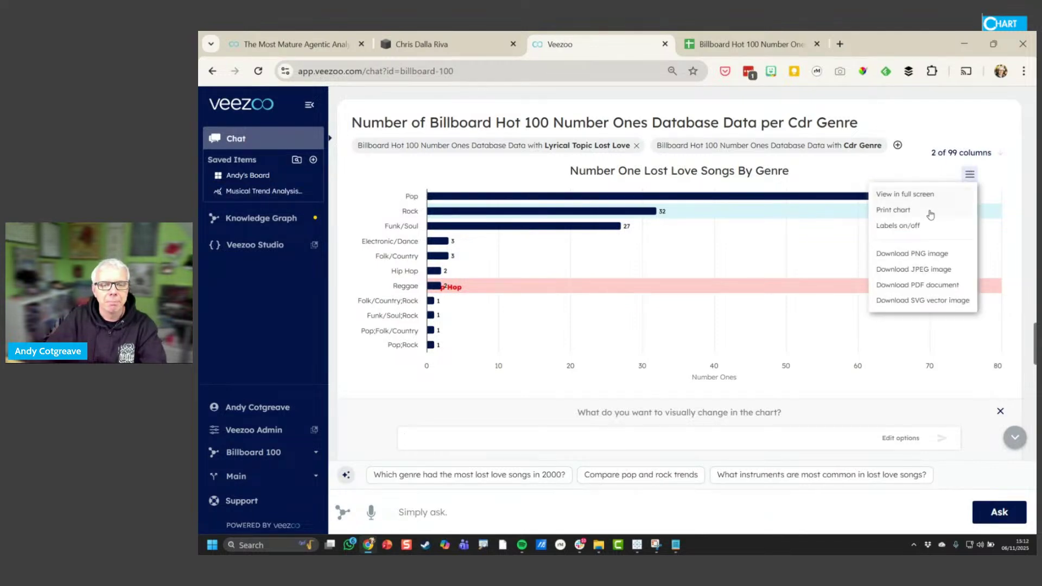
{"action": "left_click", "coordinate": [907, 226]}
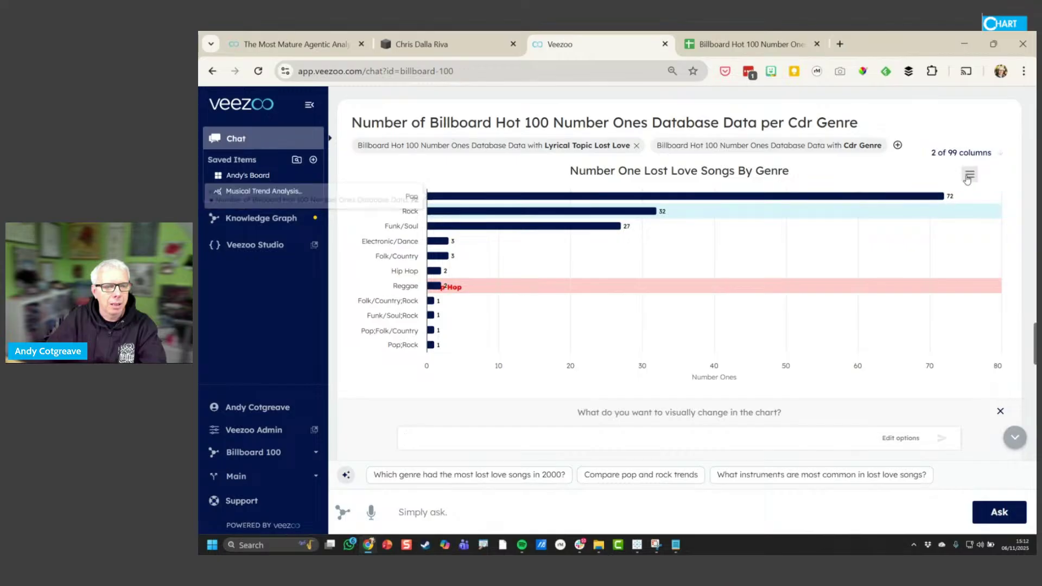
Review the customized genre bar chart, the insights summary below it and the line chart of genres by year
{"action": "left_click", "coordinate": [970, 176]}
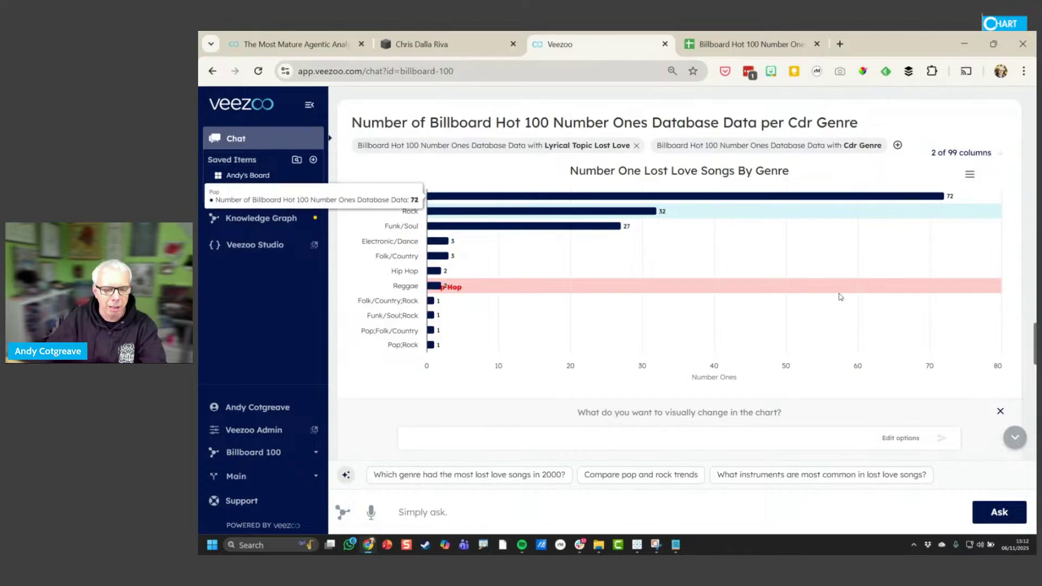
{"action": "scroll", "coordinate": [831, 312], "scroll_direction": "down", "scroll_amount": 2}
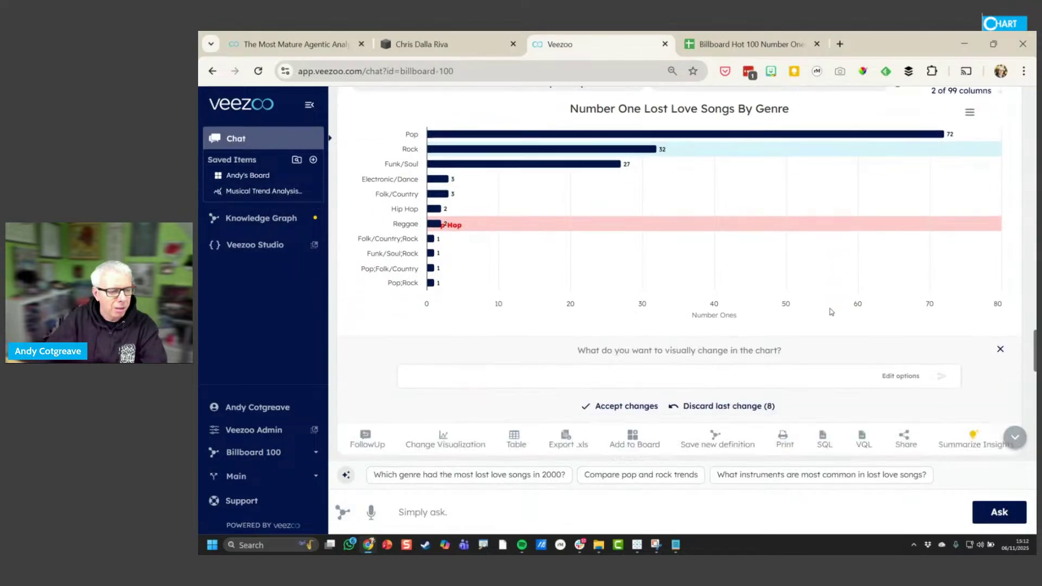
{"action": "scroll", "coordinate": [785, 302], "scroll_direction": "up", "scroll_amount": 1}
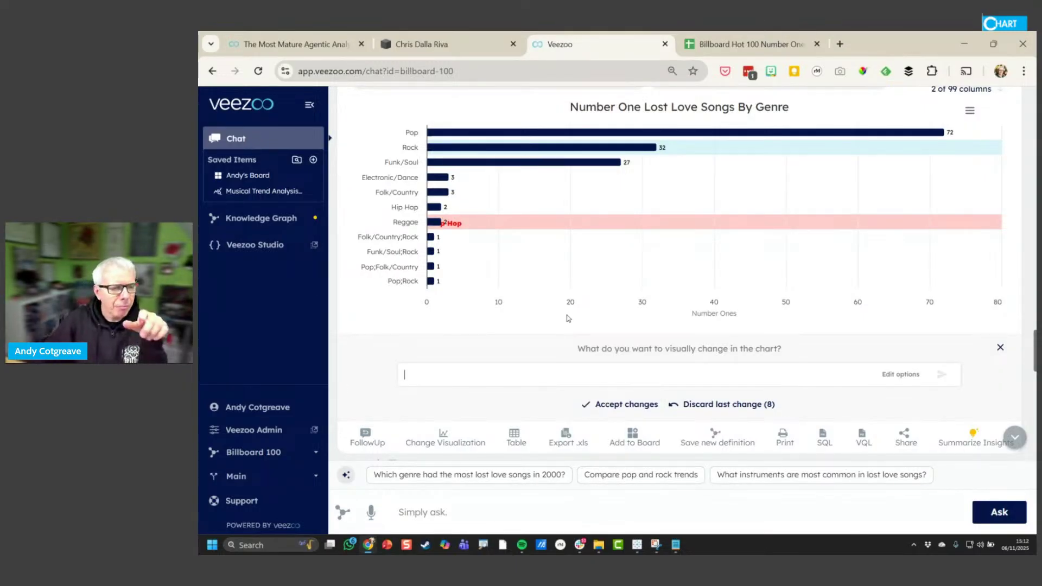
{"action": "scroll", "coordinate": [569, 319], "scroll_direction": "up", "scroll_amount": 1}
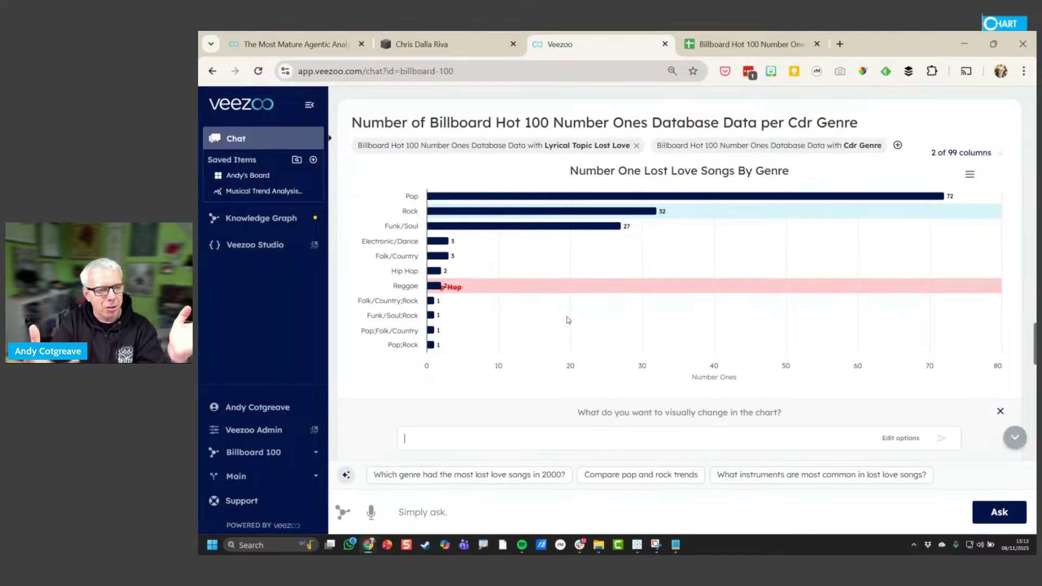
{"action": "scroll", "coordinate": [568, 321], "scroll_direction": "down", "scroll_amount": 5}
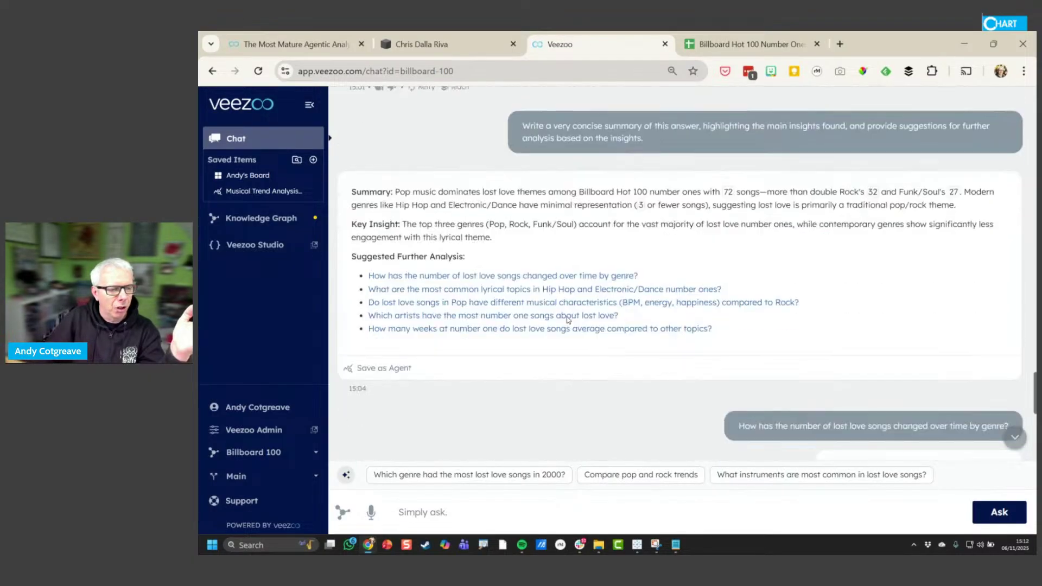
{"action": "scroll", "coordinate": [570, 322], "scroll_direction": "down", "scroll_amount": 6}
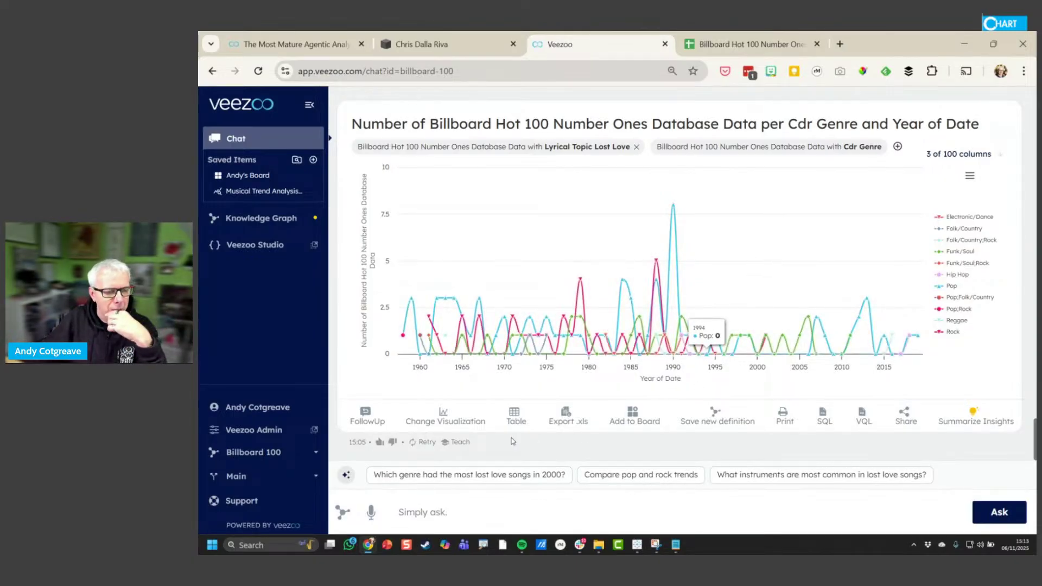
Start a follow-up question on the "Number One Lost Love Songs By Genre" chart and break it down by Label
{"action": "scroll", "coordinate": [597, 326], "scroll_direction": "up", "scroll_amount": 15}
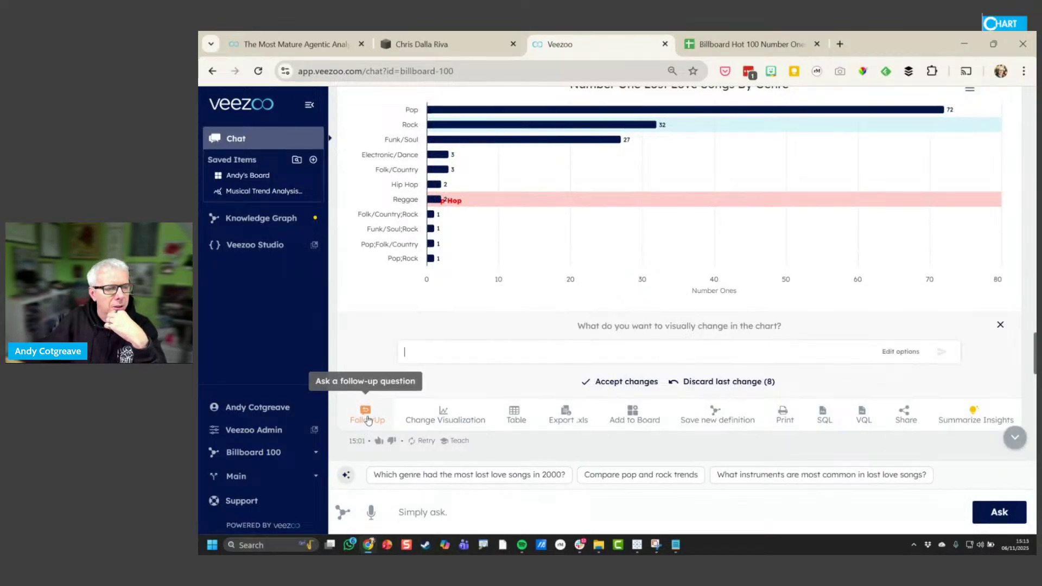
{"action": "left_click", "coordinate": [368, 419]}
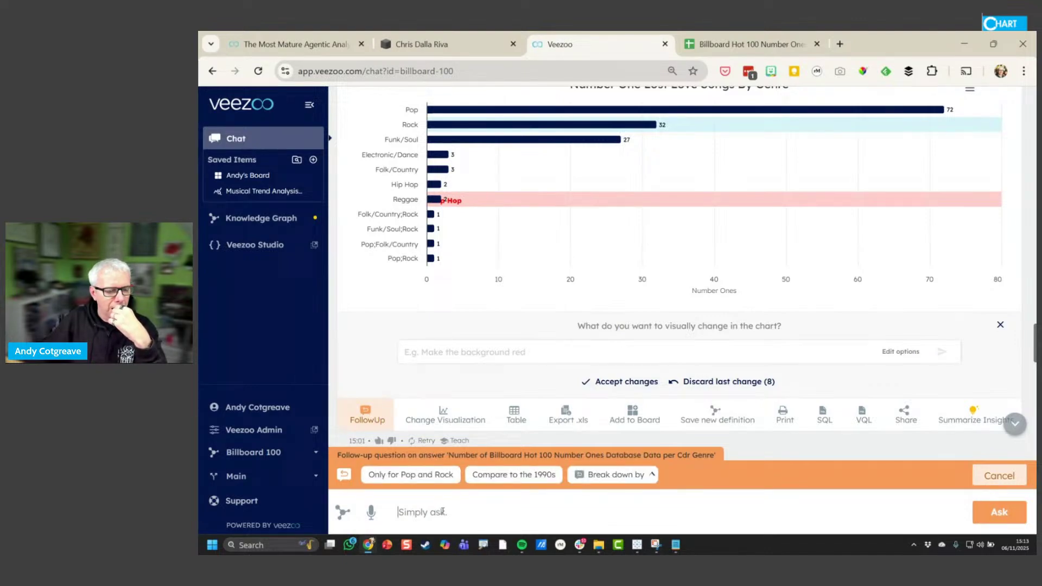
{"action": "left_click", "coordinate": [652, 476]}
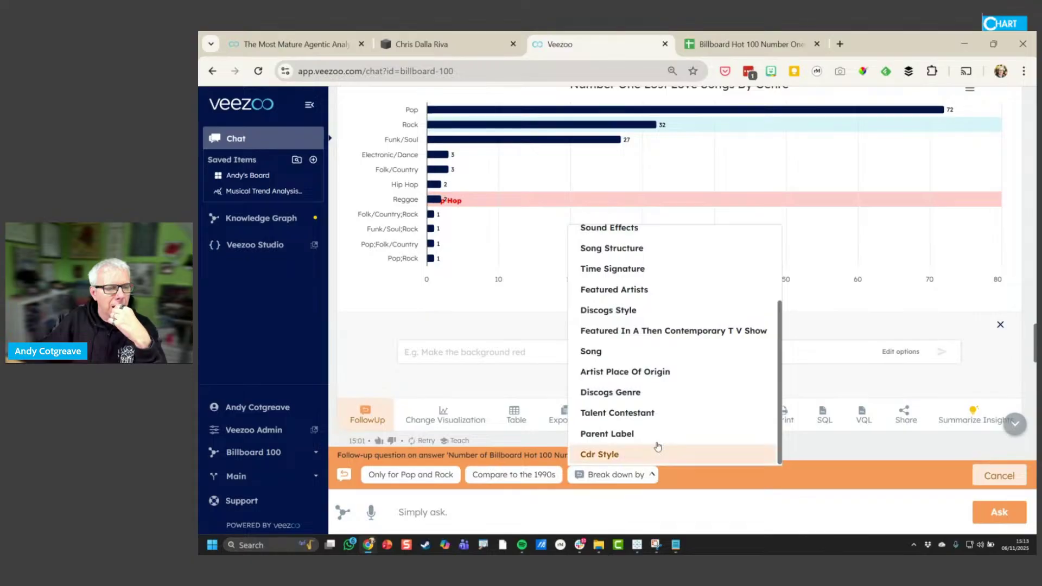
{"action": "scroll", "coordinate": [660, 377], "scroll_direction": "up", "scroll_amount": 3}
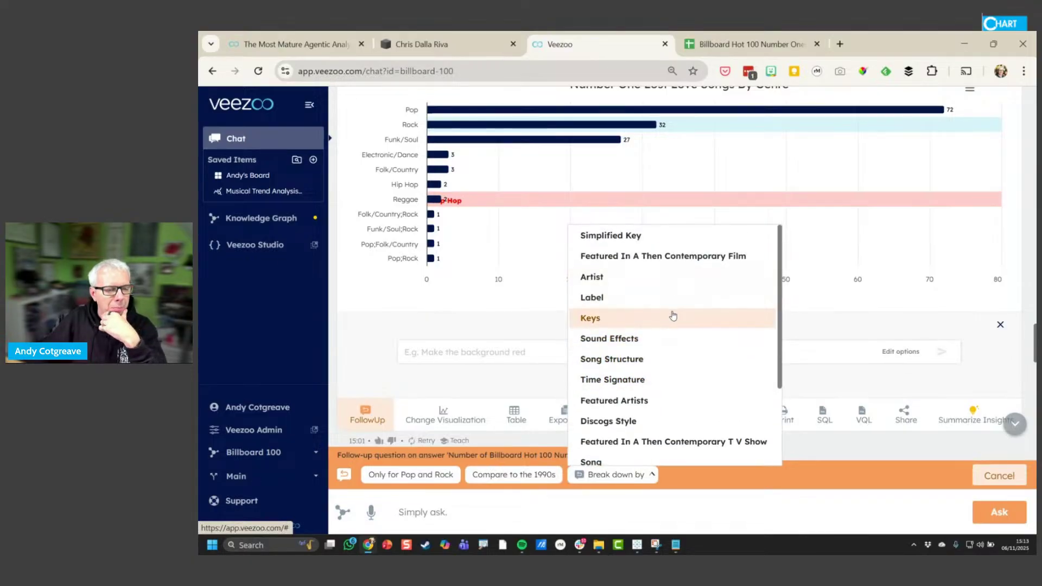
{"action": "scroll", "coordinate": [673, 316], "scroll_direction": "down", "scroll_amount": 3}
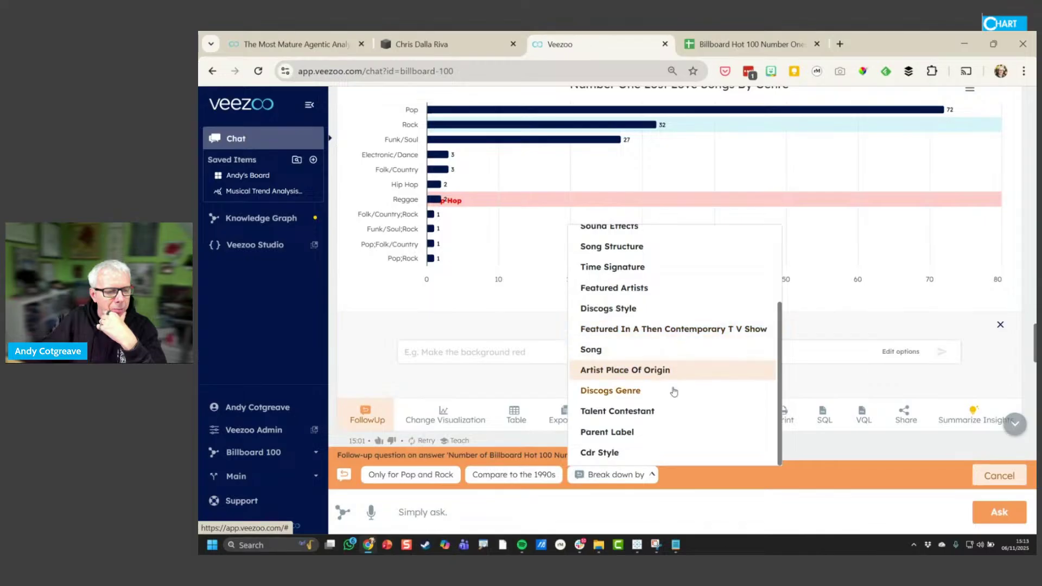
{"action": "scroll", "coordinate": [672, 395], "scroll_direction": "up", "scroll_amount": 2}
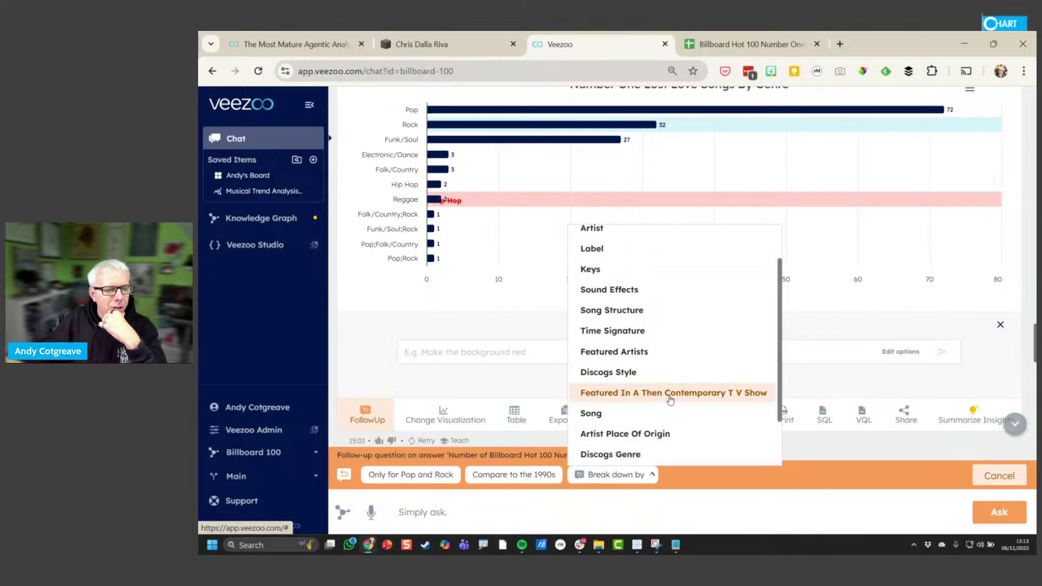
{"action": "scroll", "coordinate": [671, 400], "scroll_direction": "up", "scroll_amount": 2}
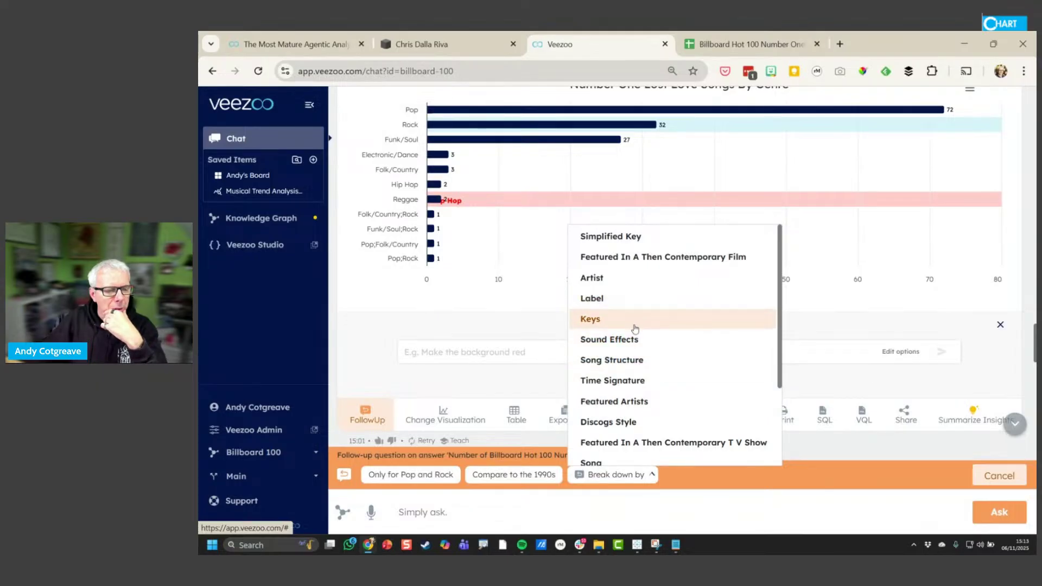
{"action": "scroll", "coordinate": [635, 329], "scroll_direction": "down", "scroll_amount": 2}
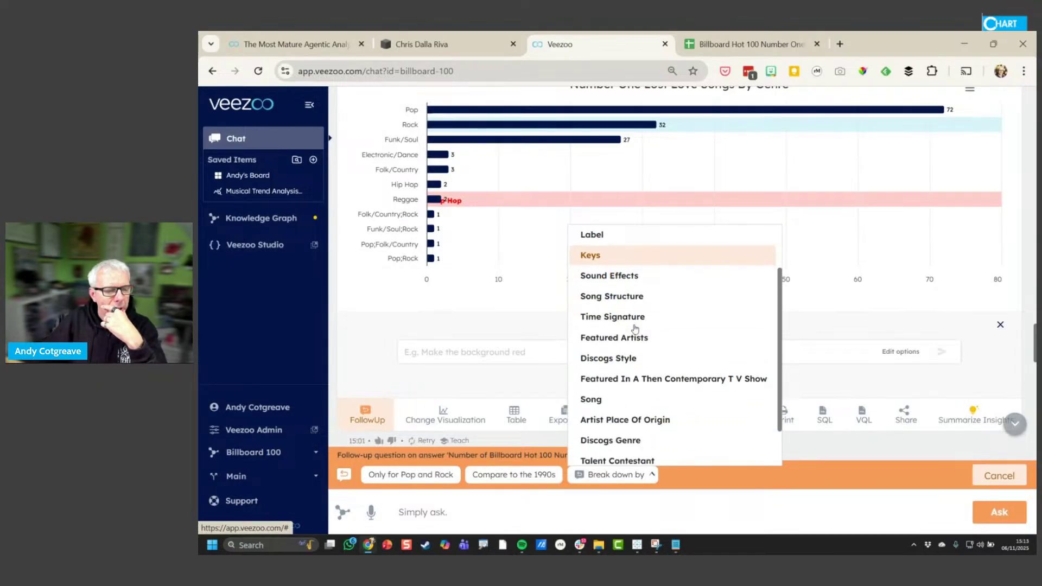
{"action": "scroll", "coordinate": [635, 329], "scroll_direction": "down", "scroll_amount": 2}
{"action": "scroll", "coordinate": [635, 329], "scroll_direction": "up", "scroll_amount": 4}
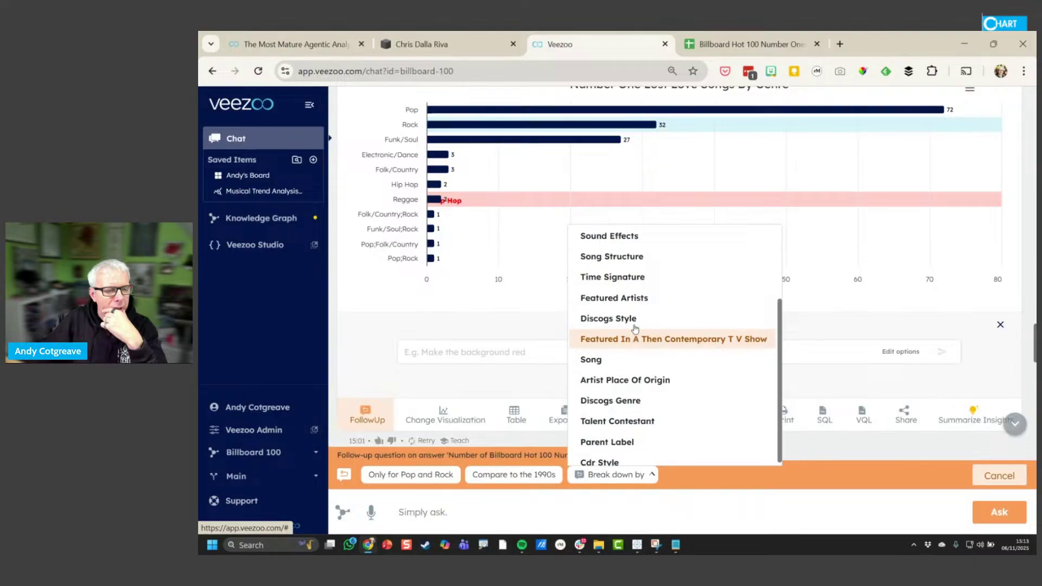
{"action": "left_click", "coordinate": [616, 300]}
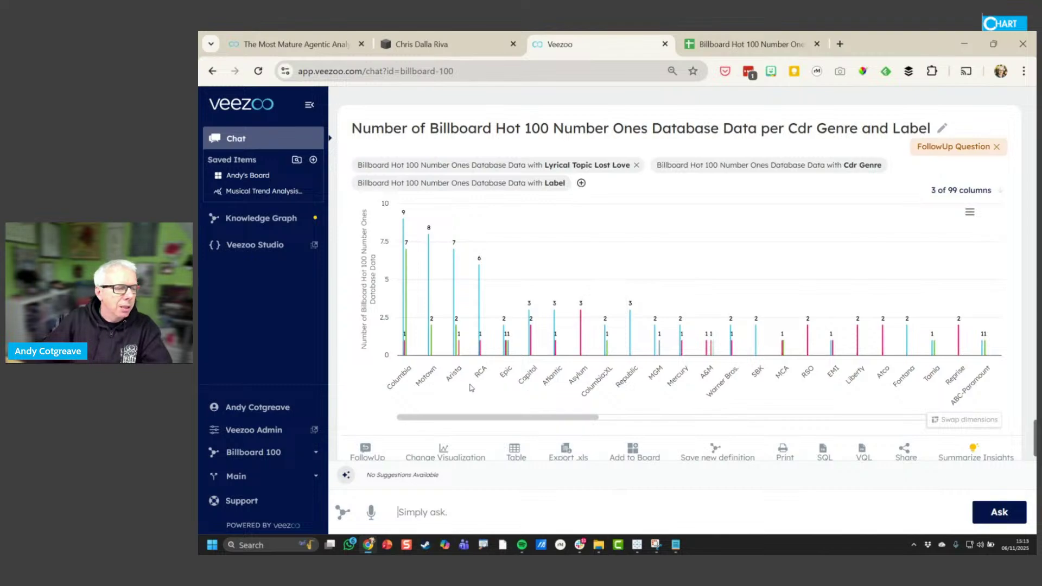
Change the genre and label chart to Multiple Bar and check the alternative interpretations offered for its question
{"action": "left_click", "coordinate": [463, 455]}
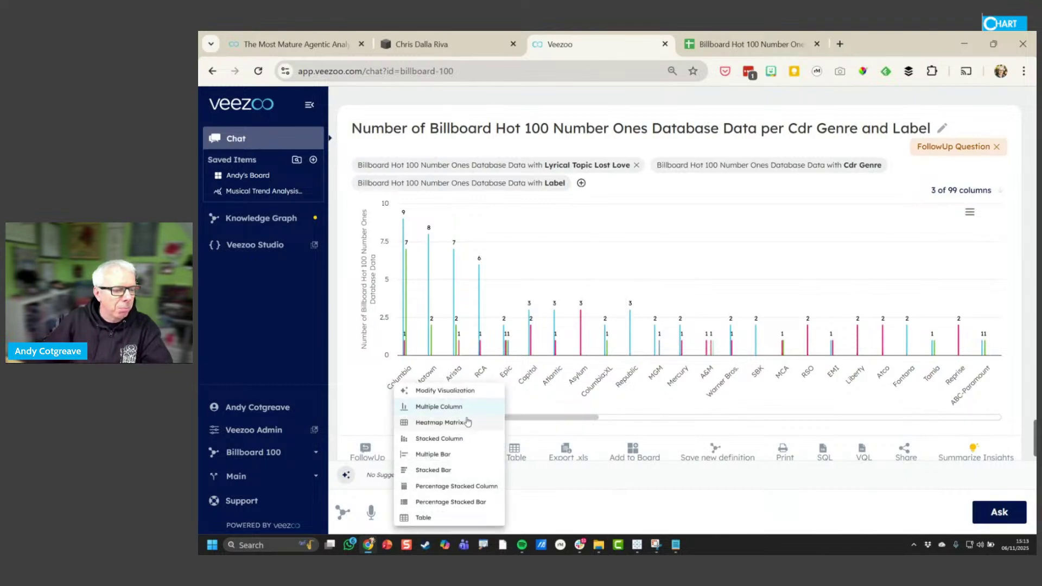
{"action": "left_click", "coordinate": [456, 454]}
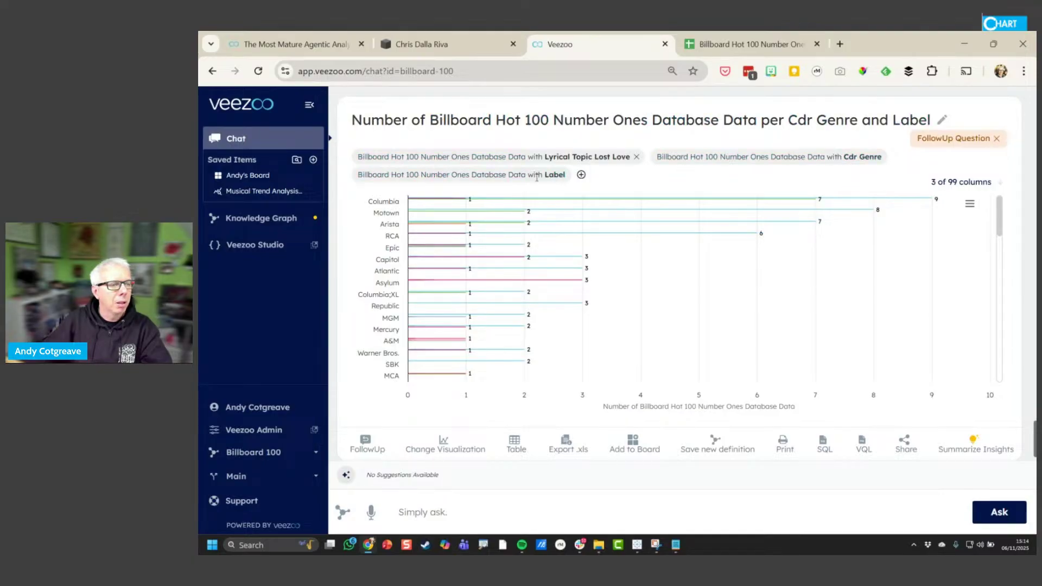
{"action": "left_click", "coordinate": [918, 121]}
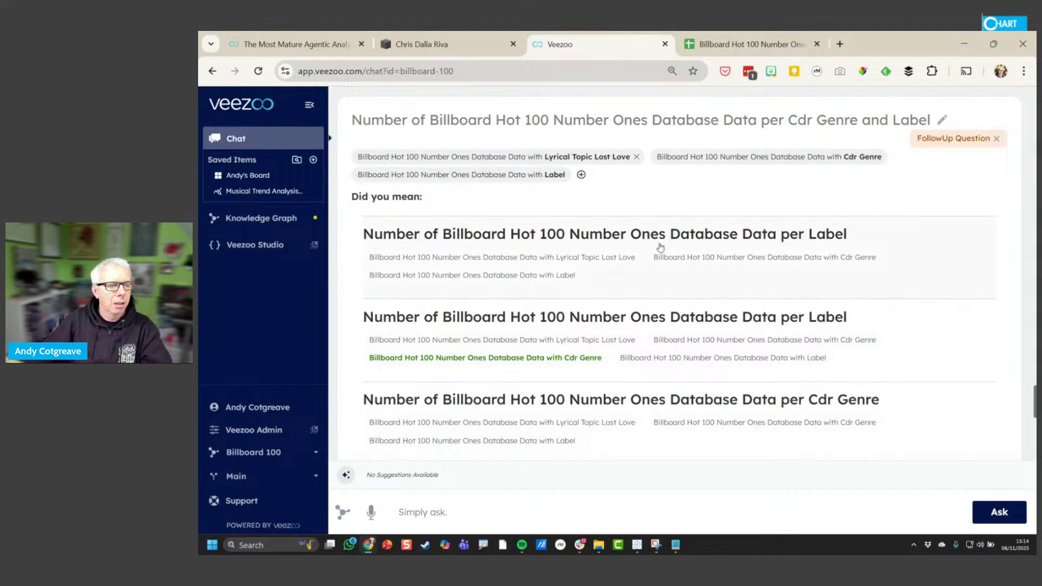
{"action": "left_click", "coordinate": [918, 120]}
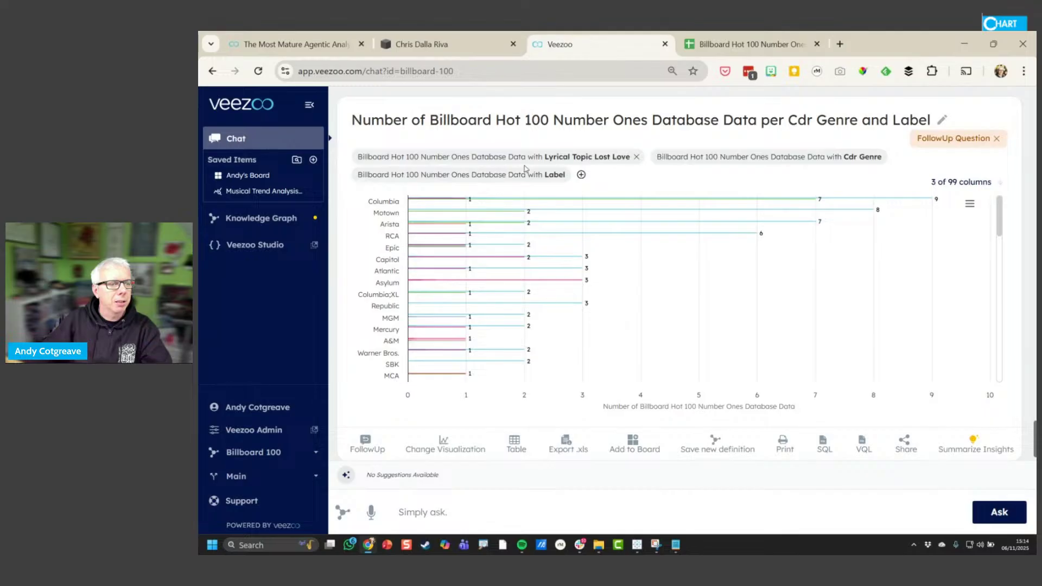
Start a follow-up question on the genre and label answer and look back at the earlier genre bar chart
{"action": "left_click", "coordinate": [581, 175]}
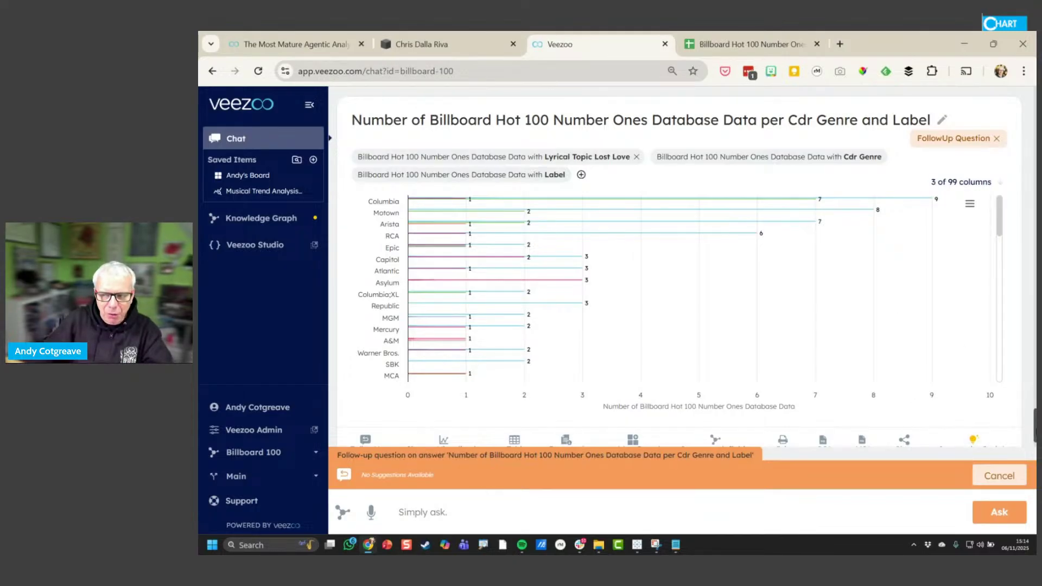
{"action": "scroll", "coordinate": [1034, 386], "scroll_direction": "up", "scroll_amount": 4}
{"action": "scroll", "coordinate": [1034, 386], "scroll_direction": "up", "scroll_amount": 15}
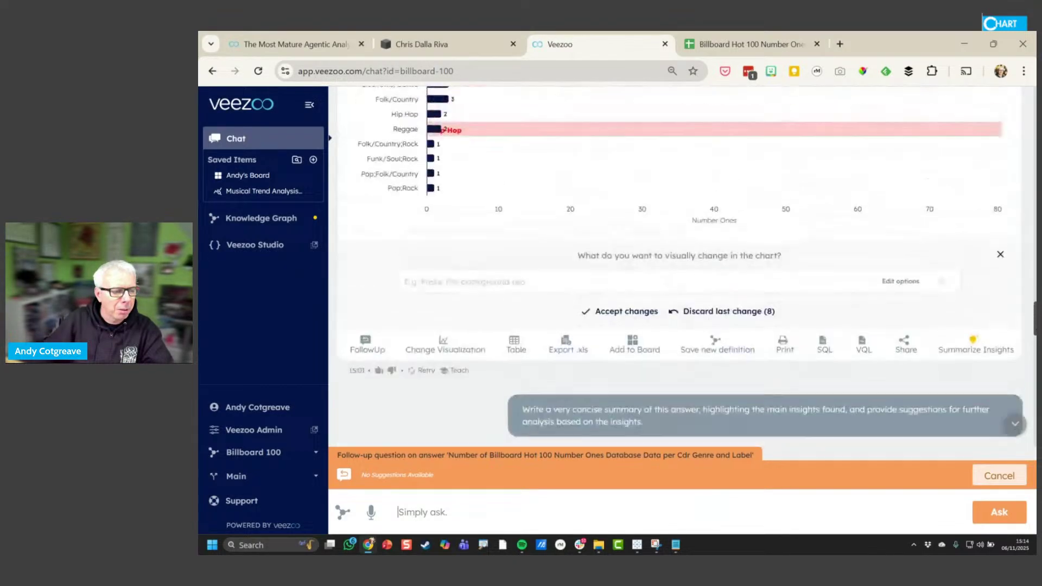
{"action": "scroll", "coordinate": [1035, 386], "scroll_direction": "up", "scroll_amount": 1}
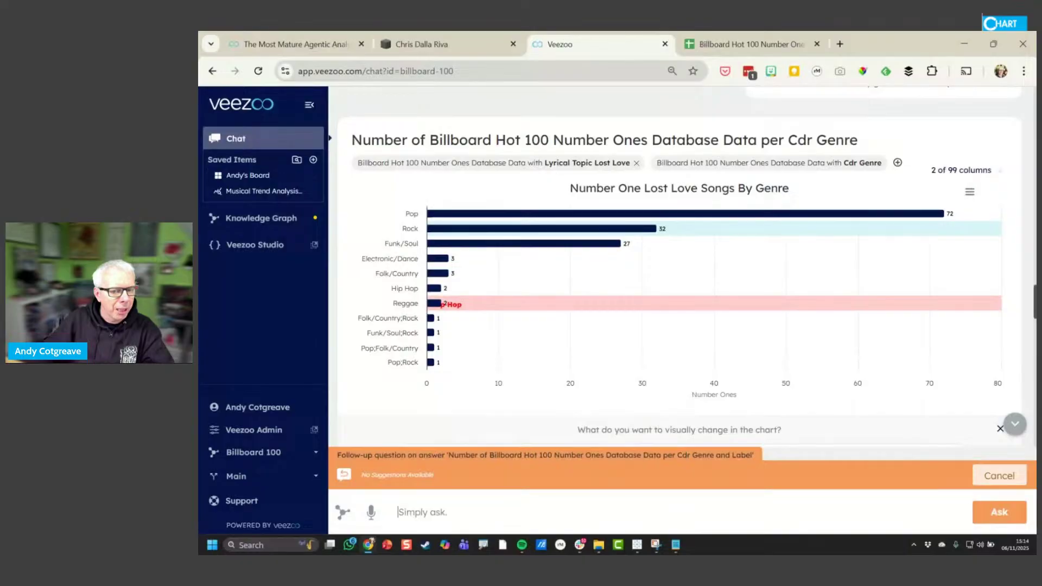
{"action": "scroll", "coordinate": [1033, 344], "scroll_direction": "down", "scroll_amount": 10}
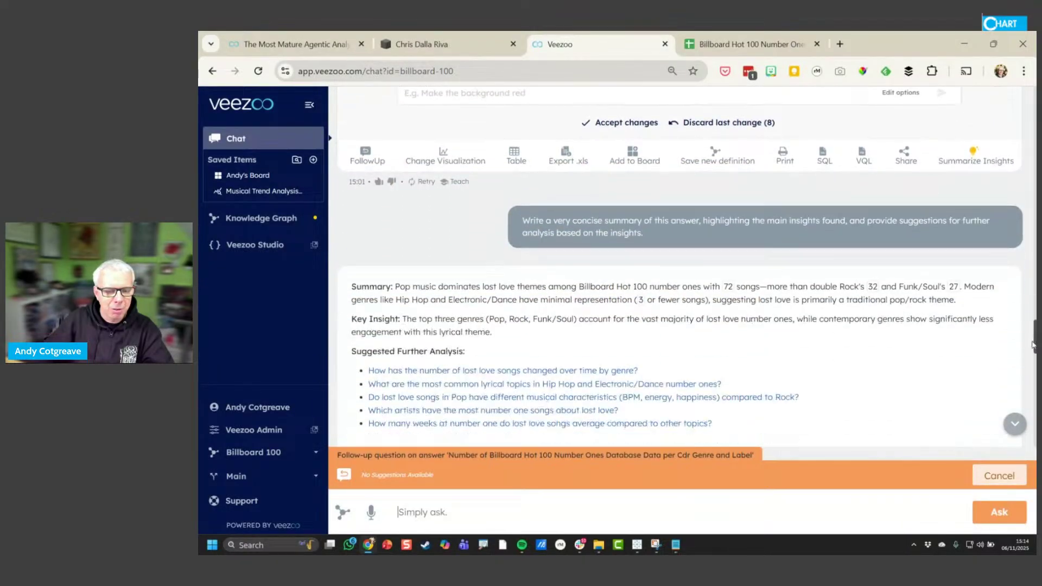
{"action": "left_click_drag", "start_coordinate": [1033, 345], "coordinate": [1004, 436]}
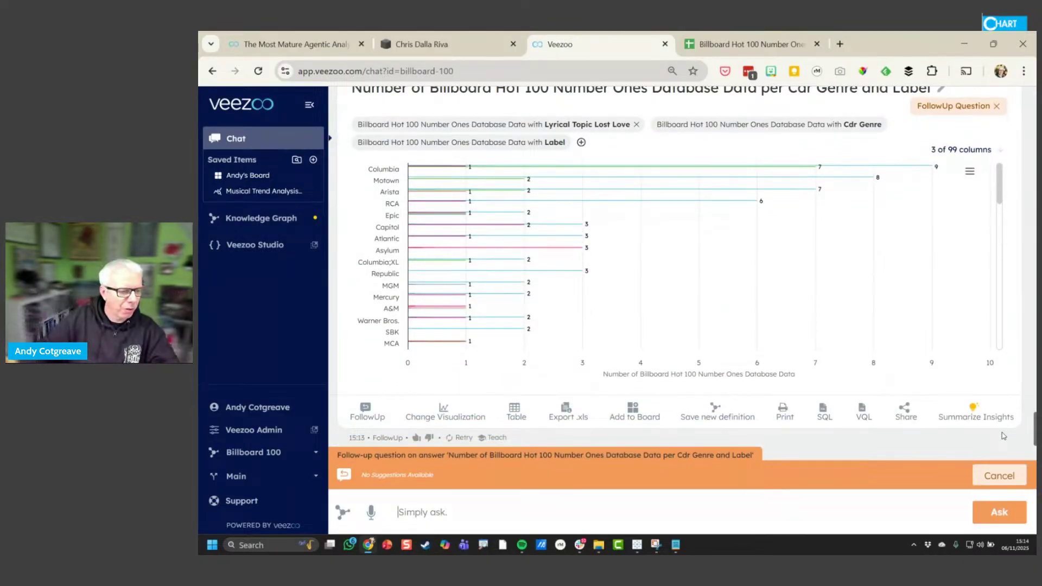
{"action": "scroll", "coordinate": [923, 369], "scroll_direction": "down", "scroll_amount": 1}
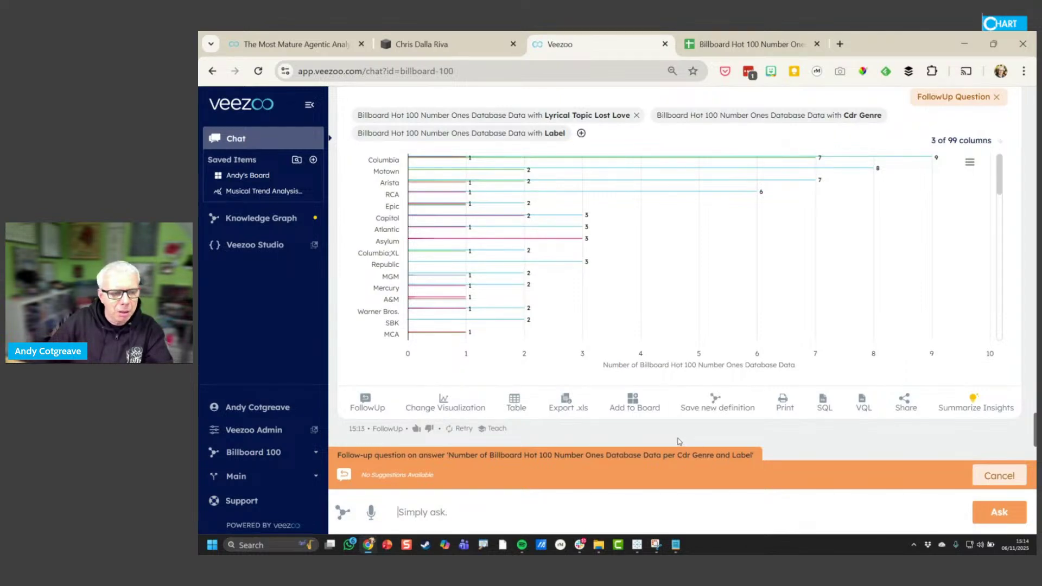
Ask the follow-up question "Show Lost Love number ones by Label only"
{"action": "left_click", "coordinate": [453, 512]}
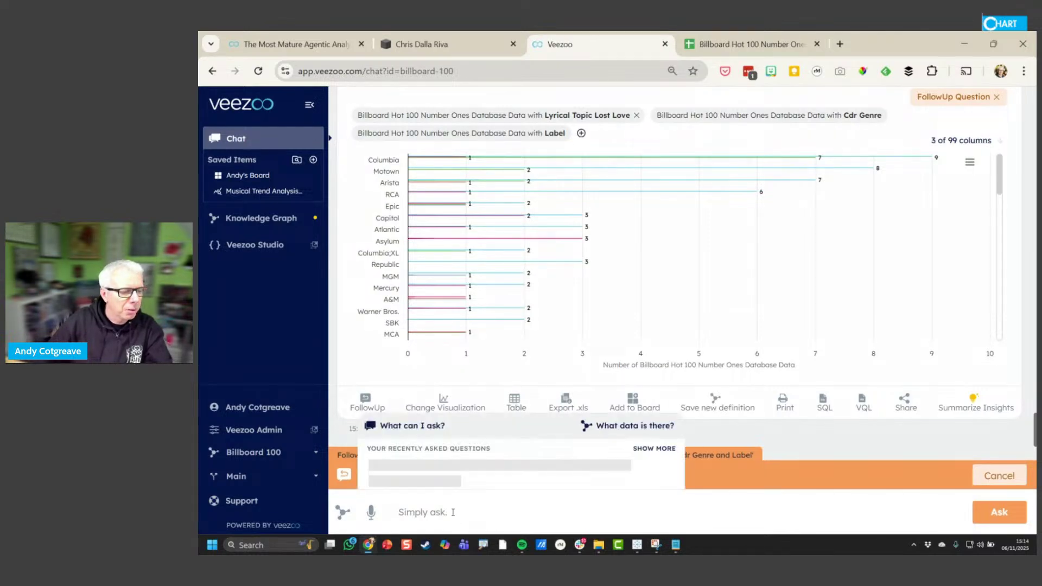
{"action": "type", "text": "Show Lost"}
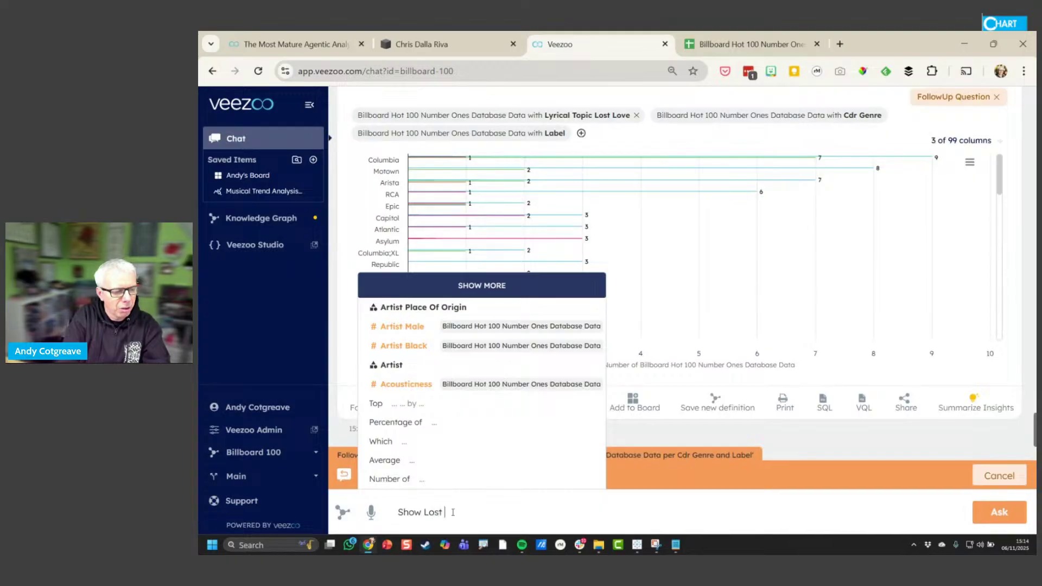
{"action": "type", "text": " Love numbers one"}
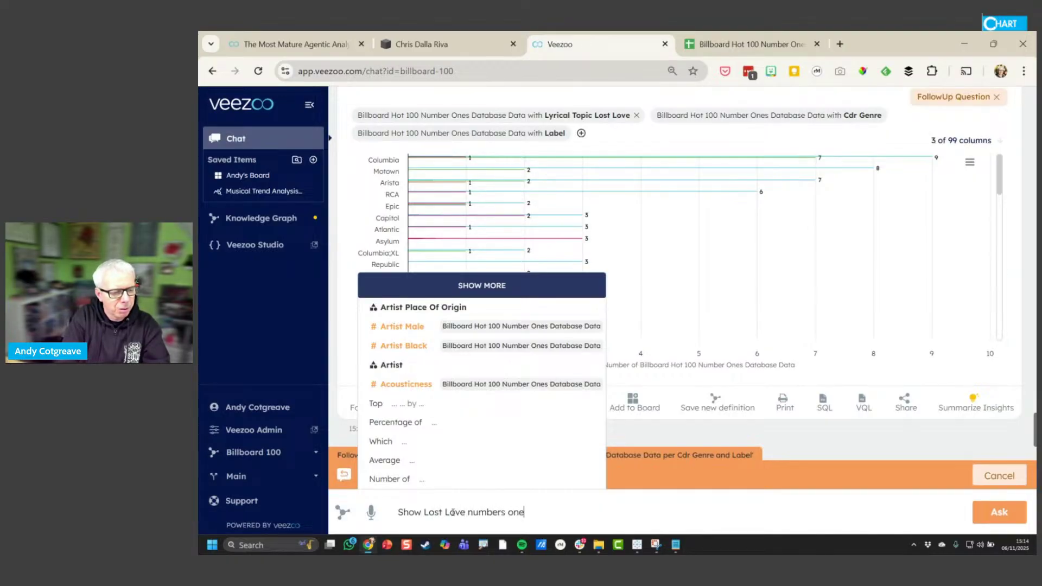
{"action": "key", "text": "BackSpace"}
{"action": "key", "text": "BackSpace"}
{"action": "key", "text": "BackSpace"}
{"action": "type", "text": "nes by "}
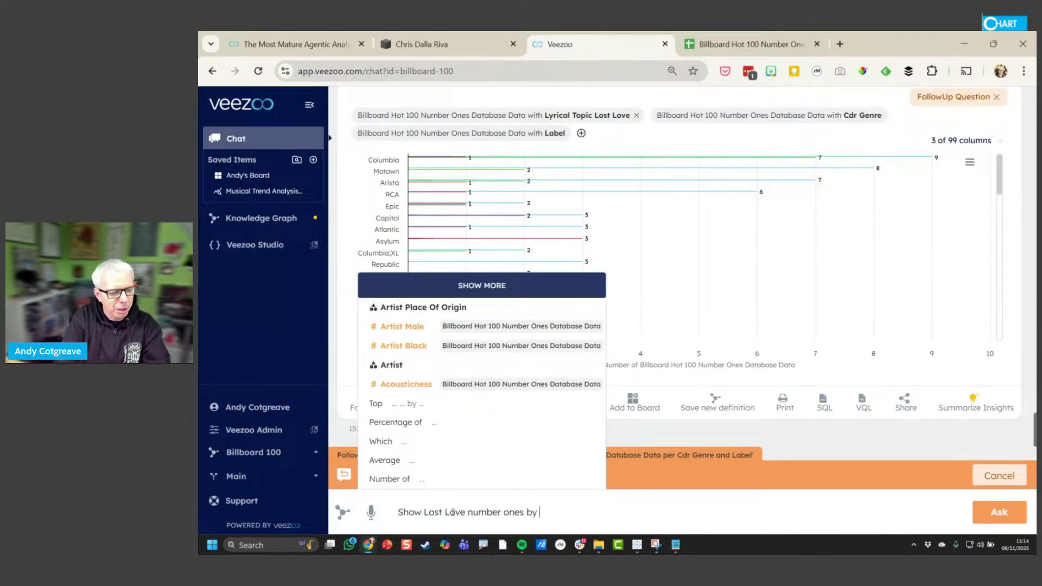
{"action": "type", "text": "Label only"}
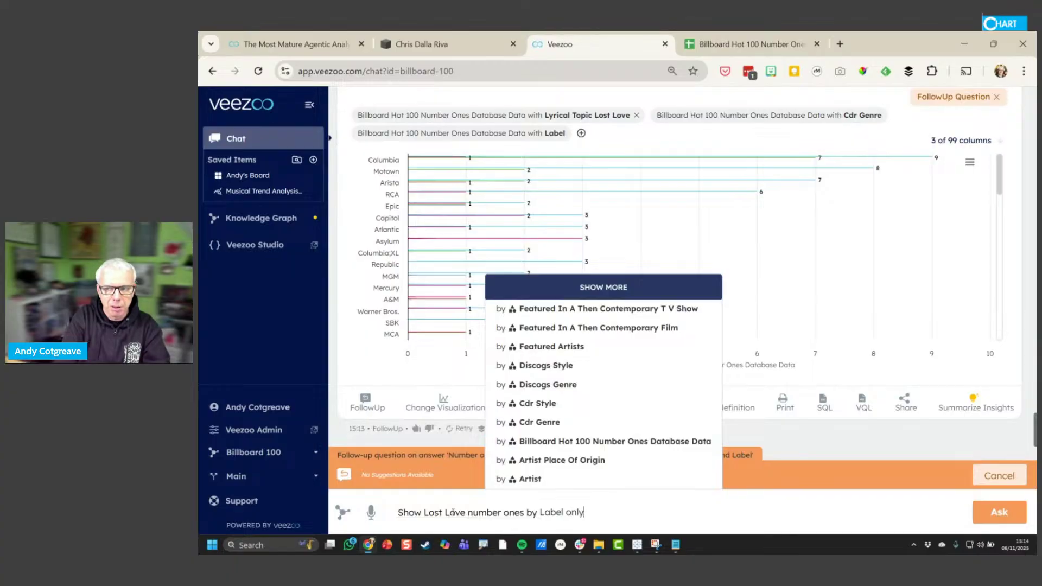
{"action": "key", "text": "Return"}
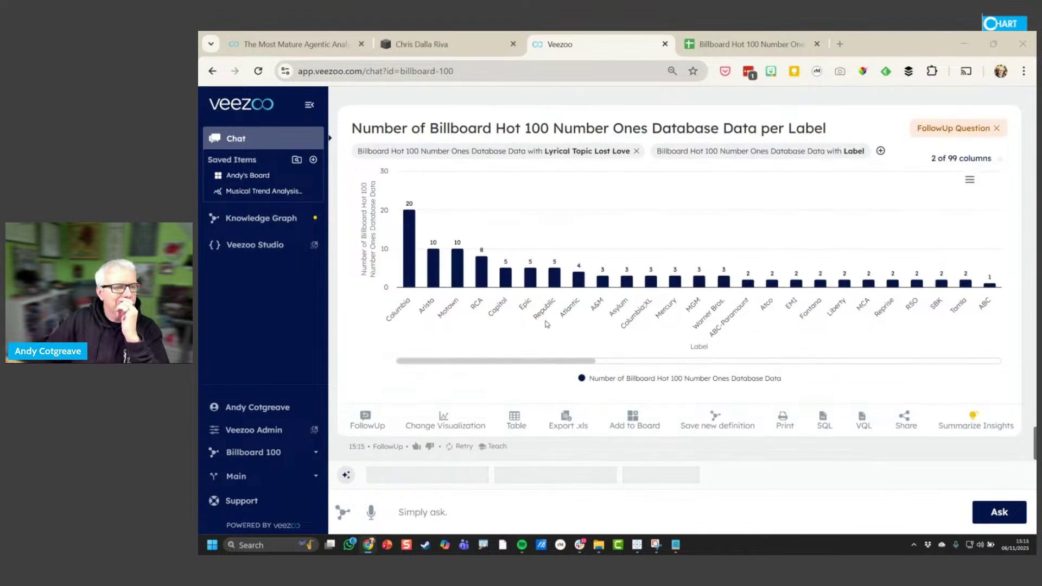
Change the visualization of the lost love number ones per label to a horizontal bar chart
{"action": "left_click", "coordinate": [447, 419]}
{"action": "left_click", "coordinate": [426, 475]}
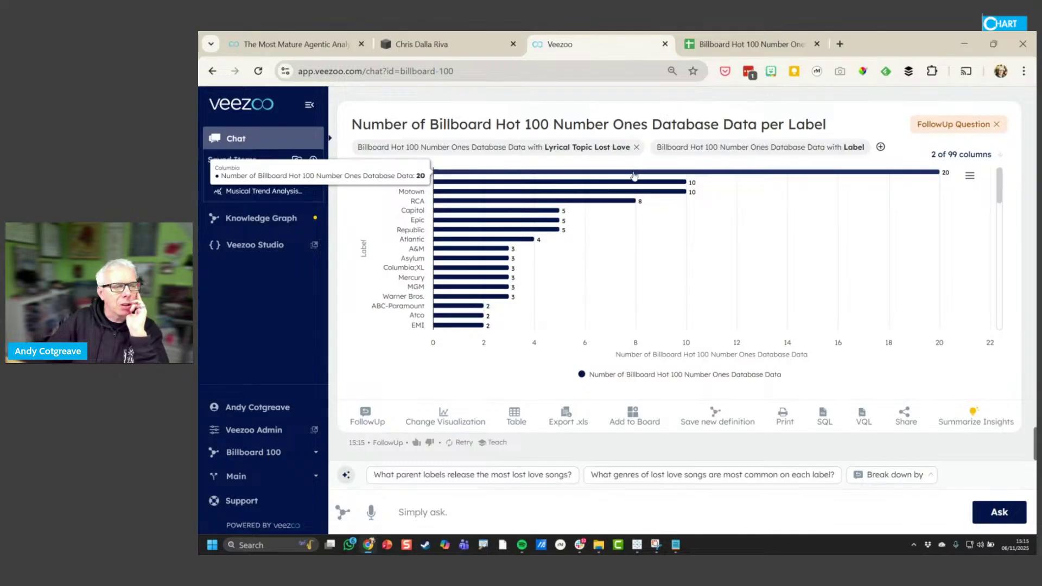
{"action": "key", "text": "ctrl"}
{"action": "key", "text": "ctrl"}
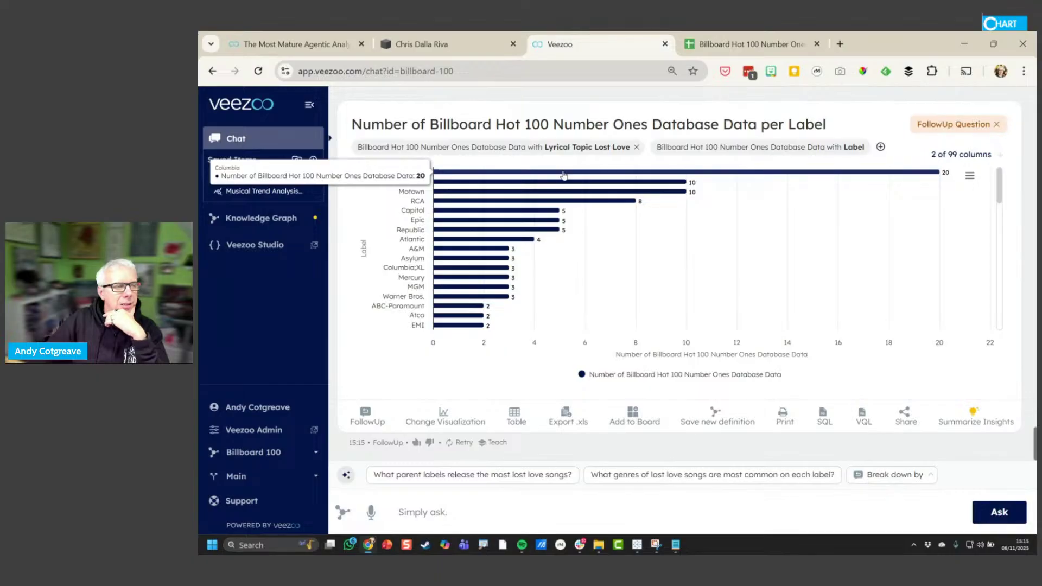
Ask the question "Show me all the Columbia songs that were about lost love. Who sang them?"
{"action": "left_click", "coordinate": [442, 511]}
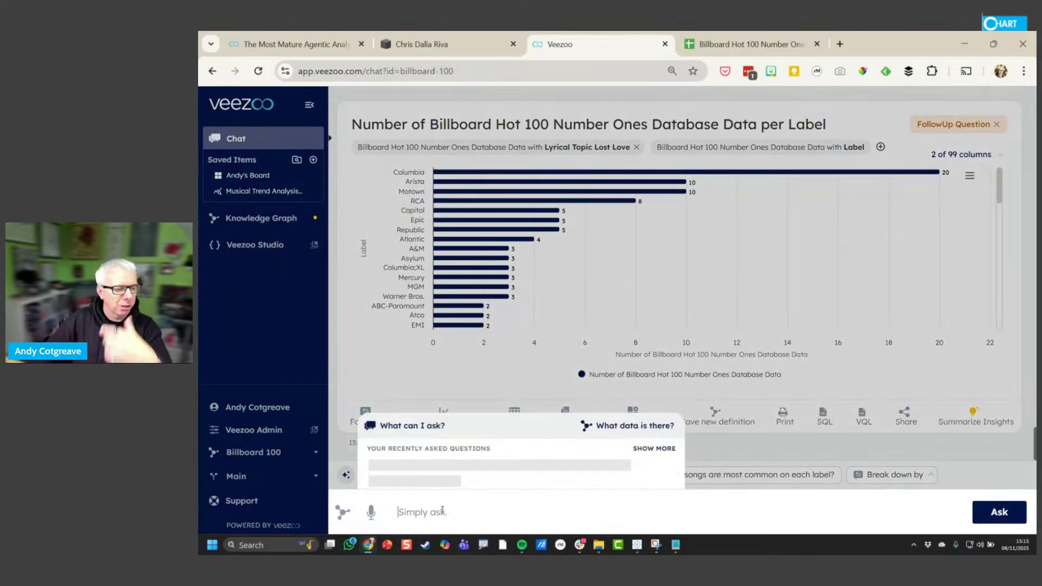
{"action": "type", "text": "Show me all "}
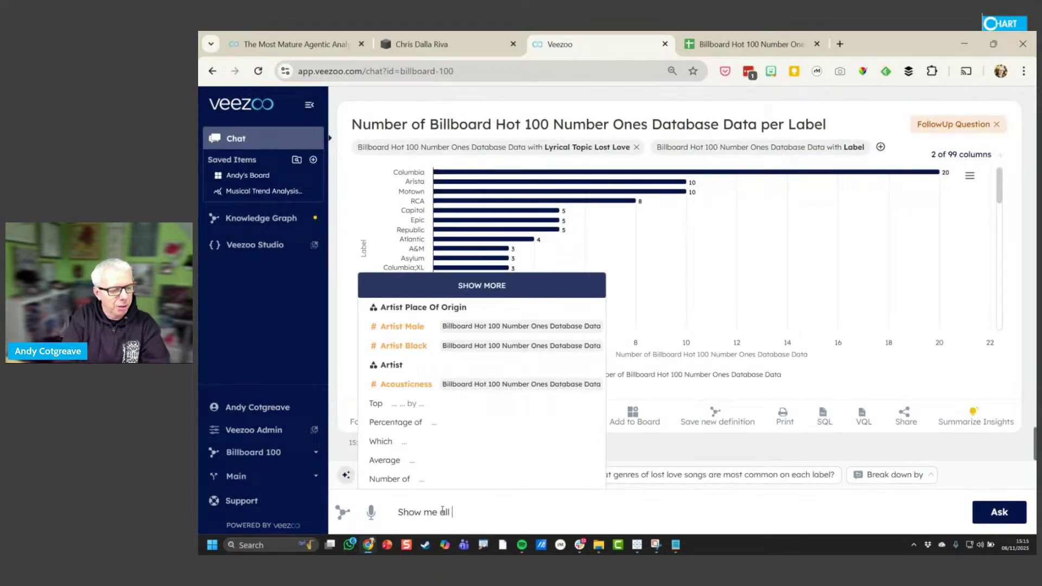
{"action": "type", "text": "the Col"}
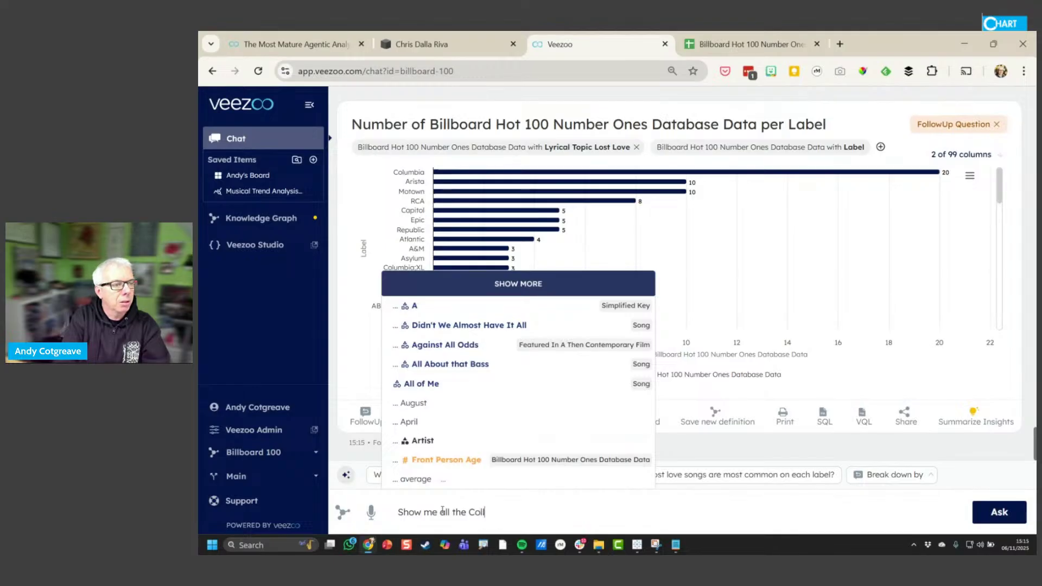
{"action": "type", "text": "umbia song"}
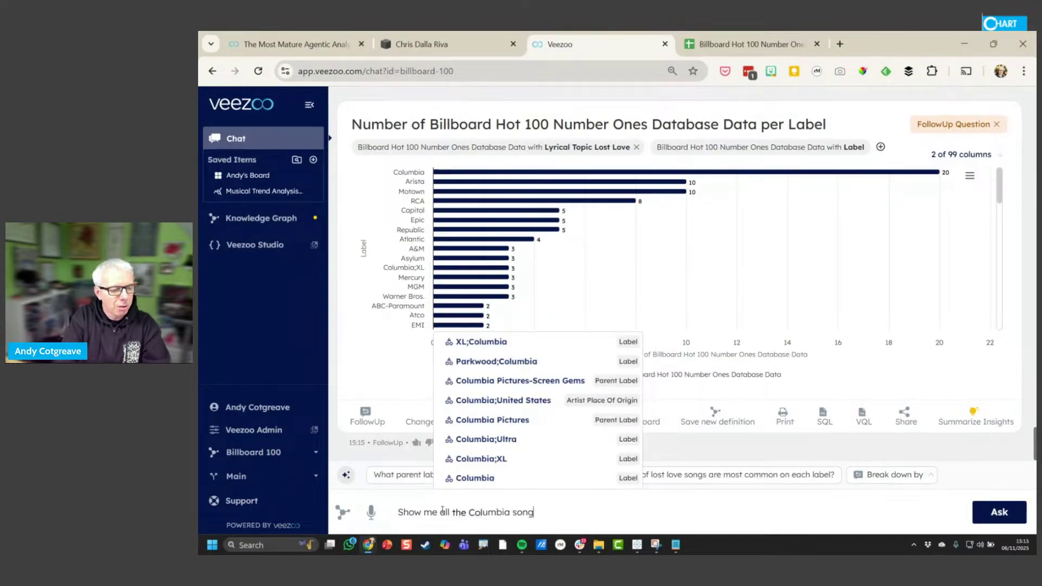
{"action": "type", "text": "s that wer"}
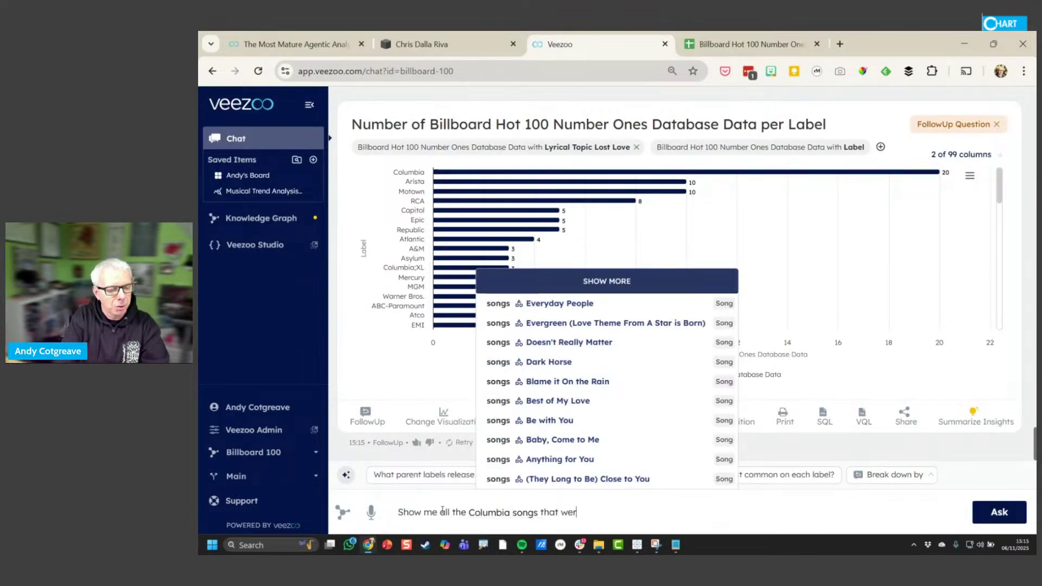
{"action": "type", "text": "e about lost love. "}
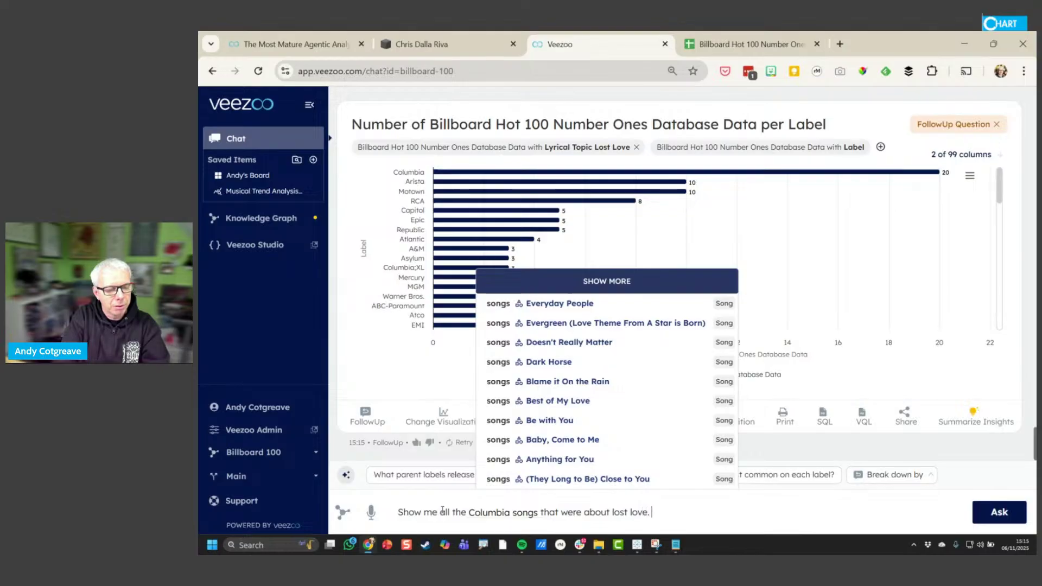
{"action": "type", "text": "Who sang them?"}
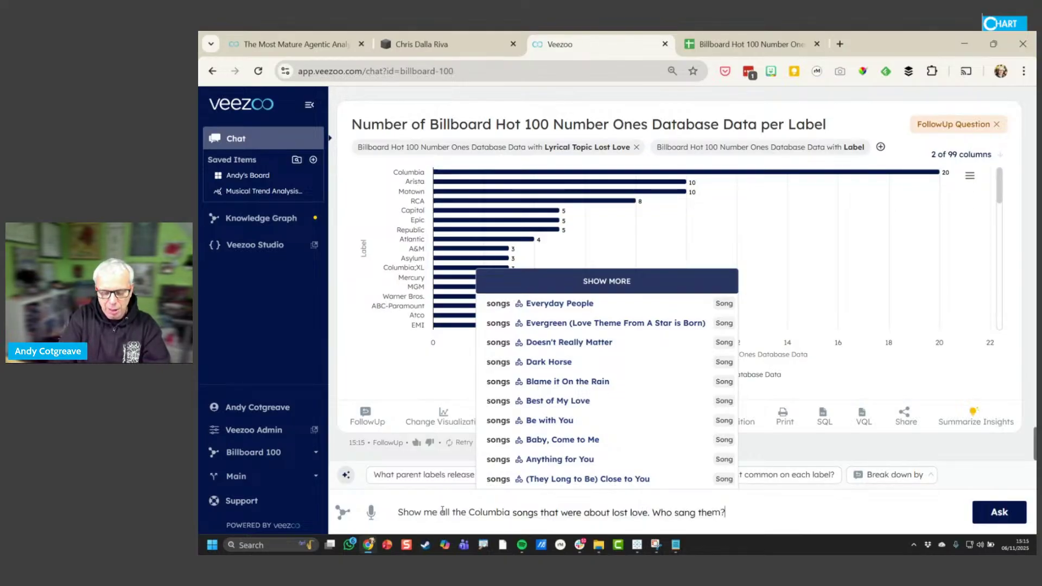
{"action": "key", "text": "Return"}
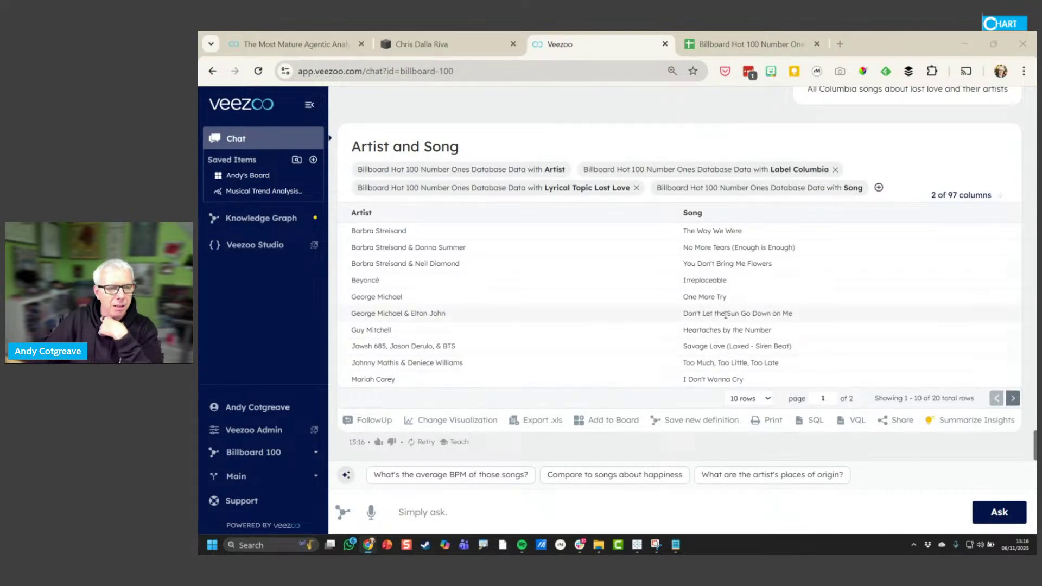
Look back at the horizontal bar chart of lost love number ones per label and inspect the Columbia and Arista bars
{"action": "scroll", "coordinate": [728, 316], "scroll_direction": "up", "scroll_amount": 5}
{"action": "mouse_move", "coordinate": [850, 178]}
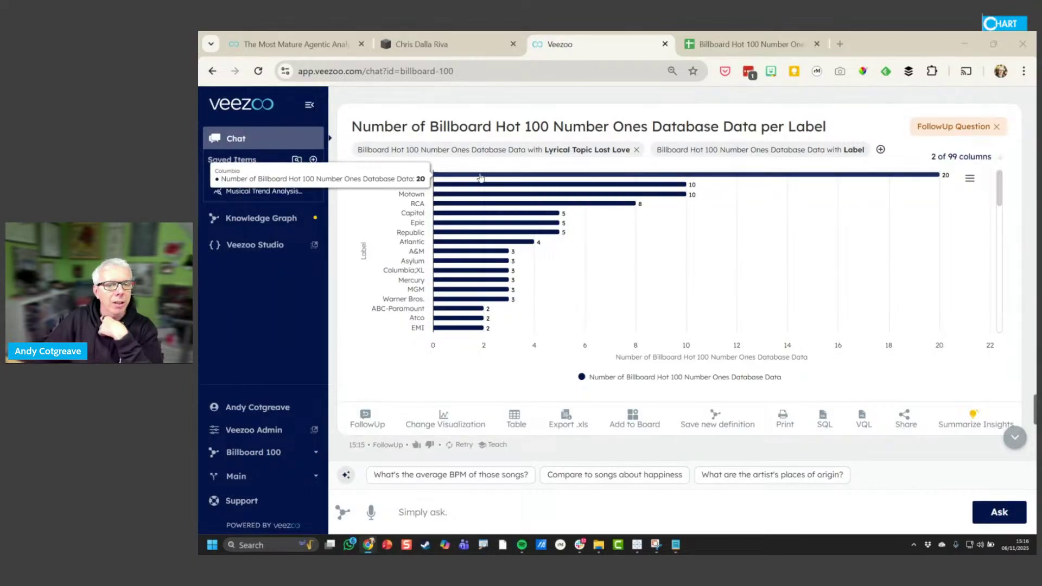
{"action": "scroll", "coordinate": [624, 261], "scroll_direction": "down", "scroll_amount": 1}
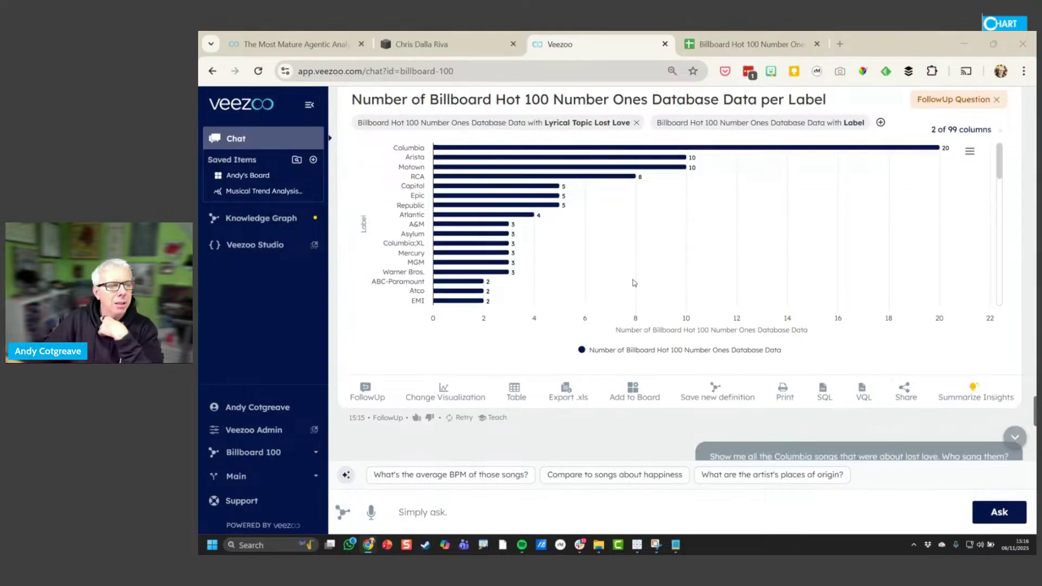
{"action": "scroll", "coordinate": [635, 283], "scroll_direction": "up", "scroll_amount": 2}
{"action": "scroll", "coordinate": [635, 282], "scroll_direction": "up", "scroll_amount": 1}
{"action": "mouse_move", "coordinate": [534, 253]}
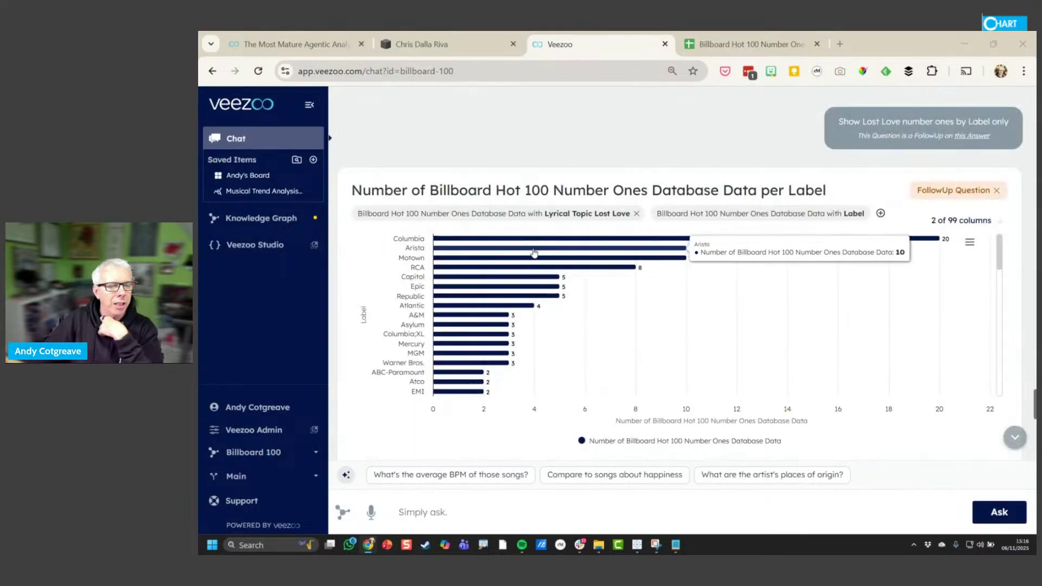
Copy the previously asked question about Columbia's lost love songs into the question box
{"action": "scroll", "coordinate": [535, 253], "scroll_direction": "down", "scroll_amount": 7}
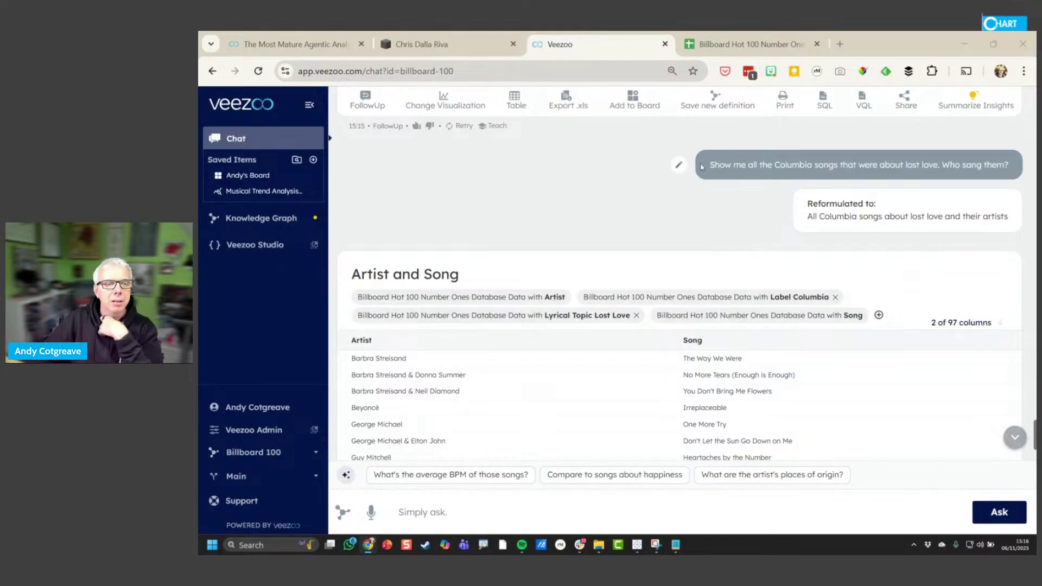
{"action": "left_click_drag", "start_coordinate": [711, 164], "coordinate": [1009, 164]}
{"action": "key", "text": "ctrl+c"}
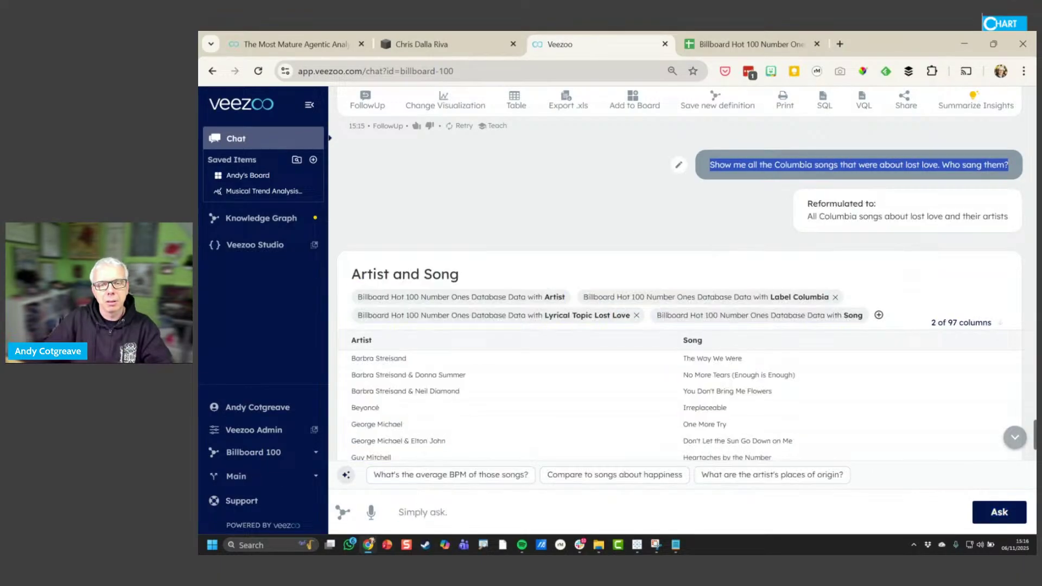
{"action": "left_click", "coordinate": [430, 512]}
{"action": "key", "text": "ctrl+v"}
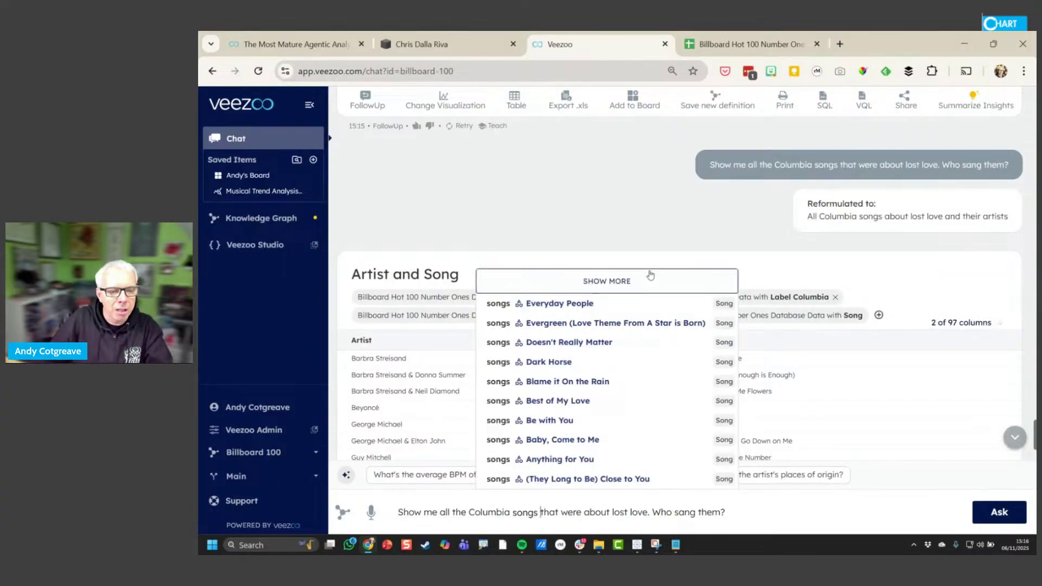
{"action": "left_click", "coordinate": [807, 301]}
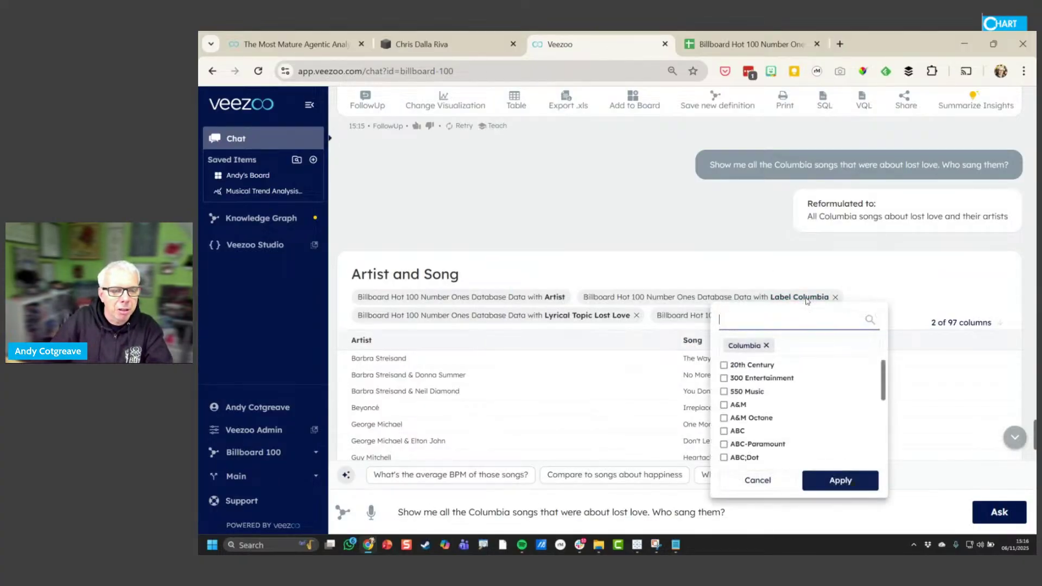
{"action": "scroll", "coordinate": [741, 416], "scroll_direction": "down", "scroll_amount": 4}
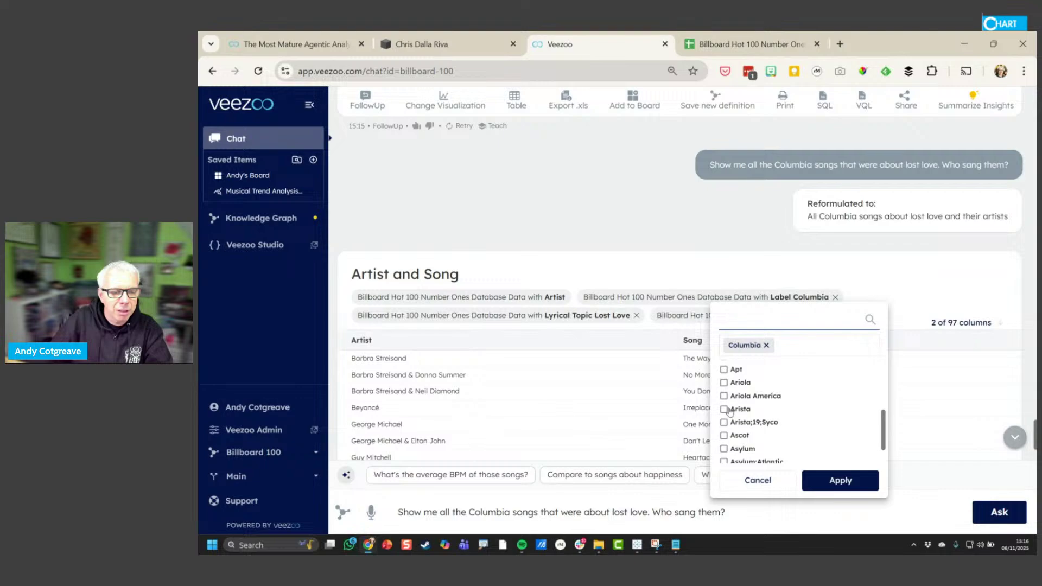
{"action": "left_click", "coordinate": [724, 409]}
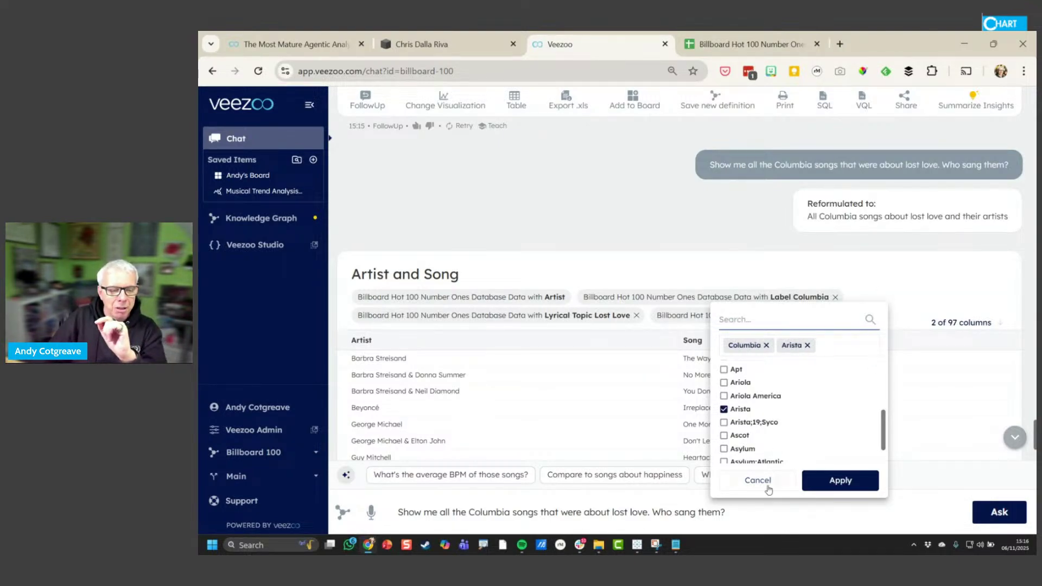
{"action": "left_click", "coordinate": [767, 481]}
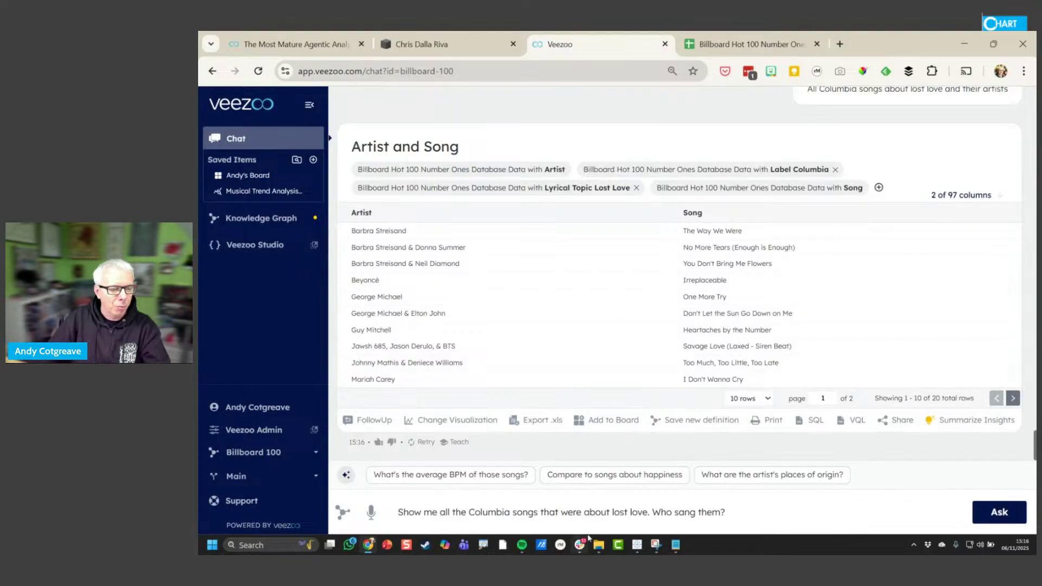
{"action": "left_click", "coordinate": [529, 510]}
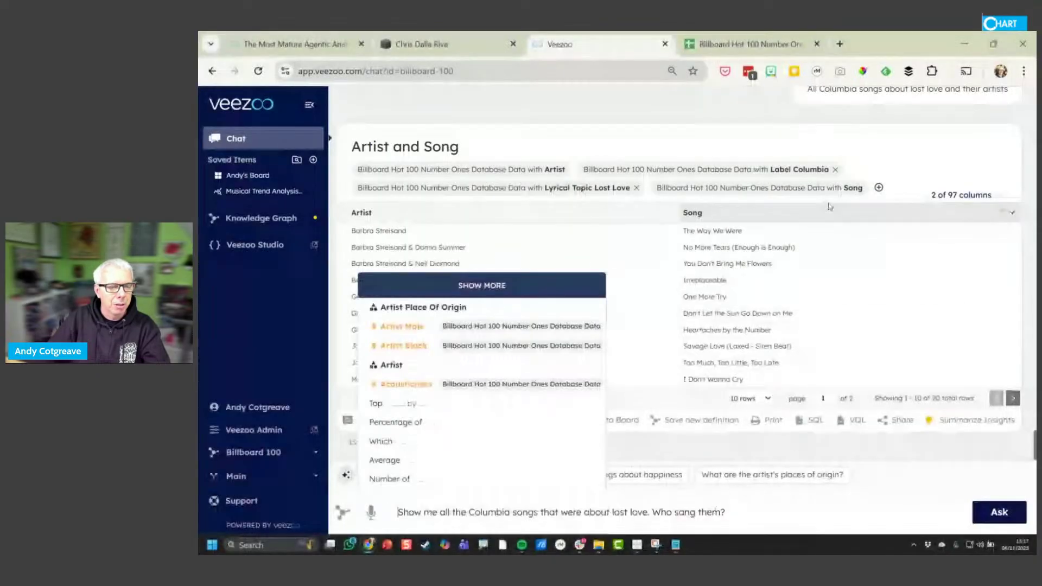
{"action": "left_click", "coordinate": [830, 206]}
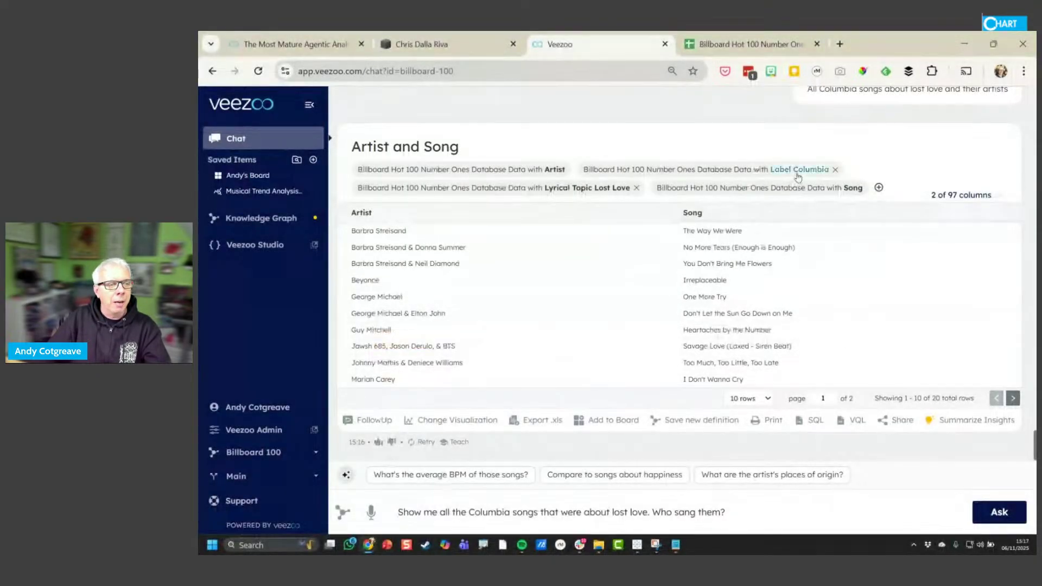
{"action": "left_click", "coordinate": [554, 172]}
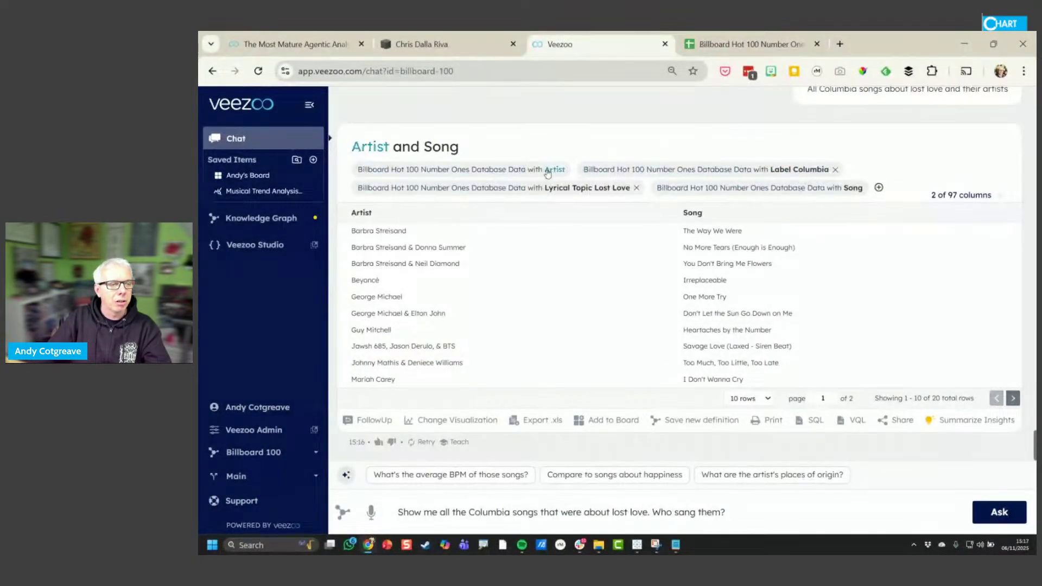
Add Arista alongside Columbia in the label filter of the Artist and Song answer and apply it
{"action": "left_click", "coordinate": [802, 172]}
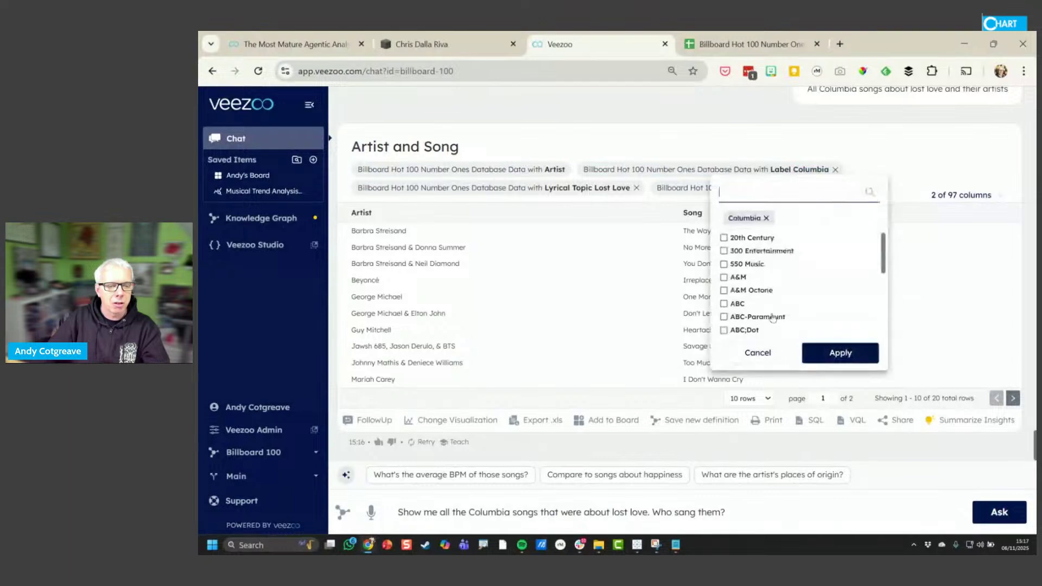
{"action": "scroll", "coordinate": [754, 310], "scroll_direction": "down", "scroll_amount": 3}
{"action": "left_click", "coordinate": [736, 283]}
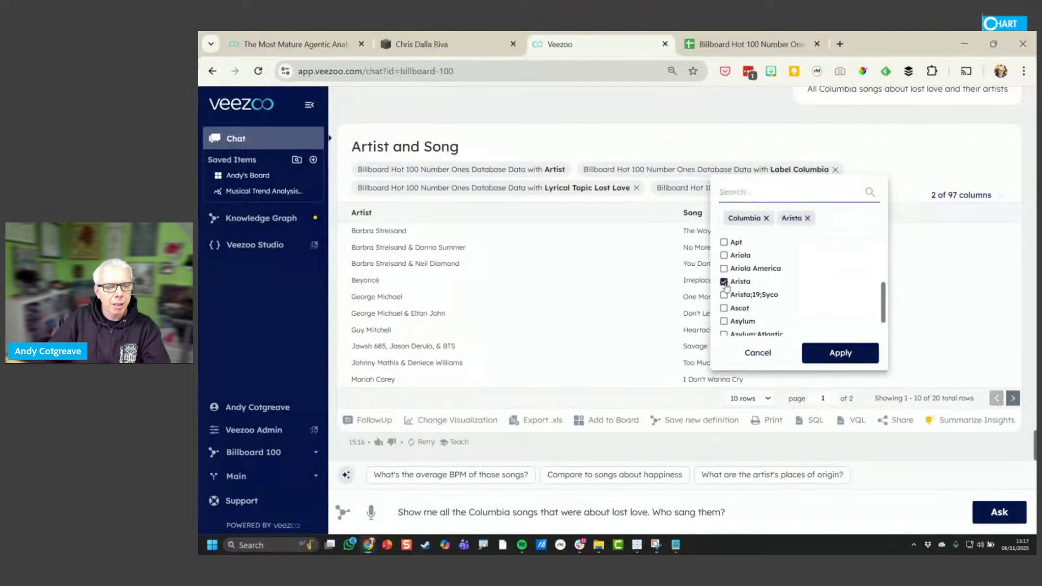
{"action": "left_click", "coordinate": [833, 354]}
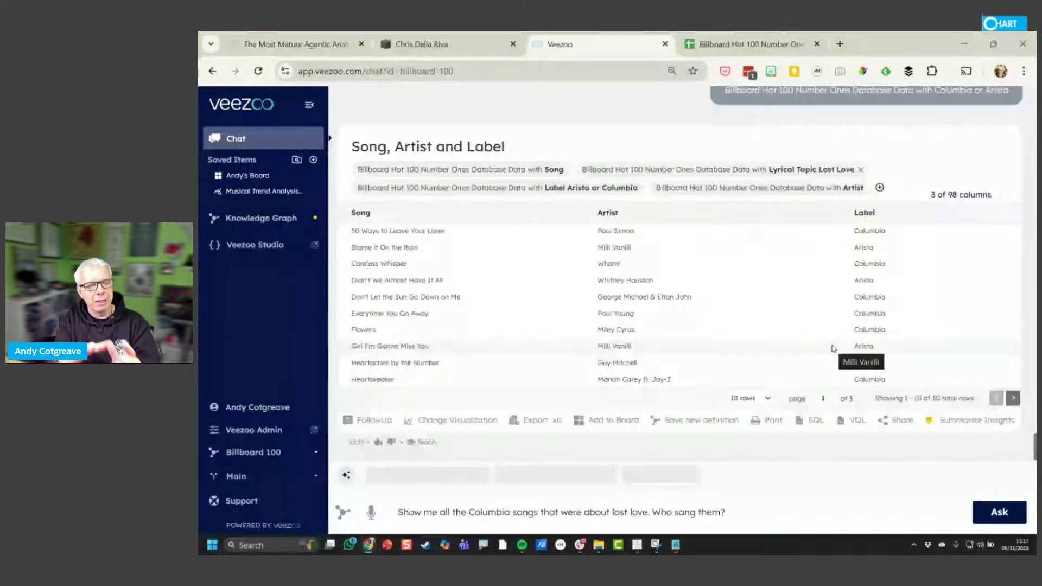
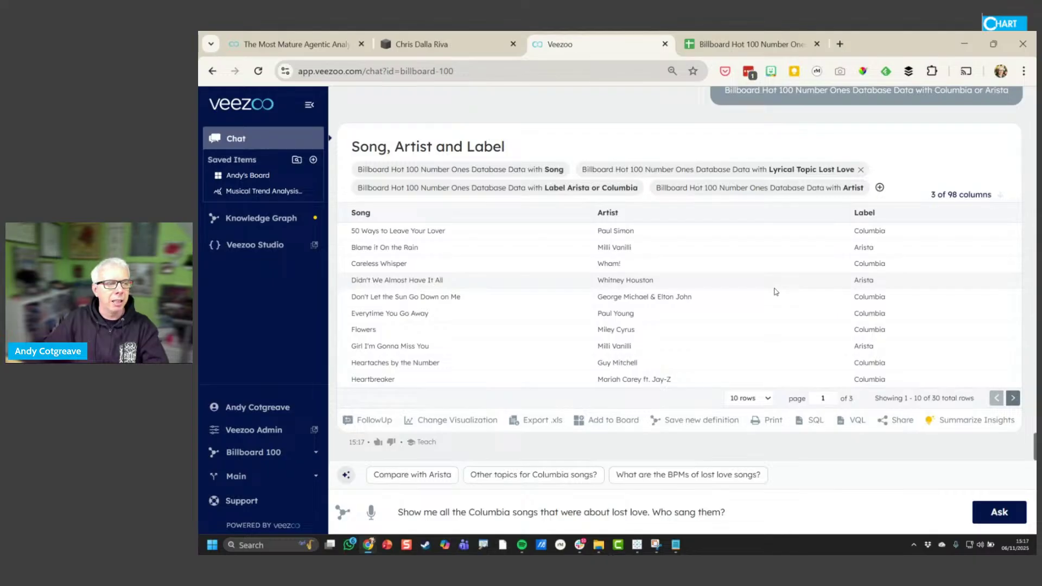
Show 25 rows per page in the Columbia Artist and Song table and review the songs down to "Wake Me Up Before You Go-Go"
{"action": "scroll", "coordinate": [804, 320], "scroll_direction": "up", "scroll_amount": 5}
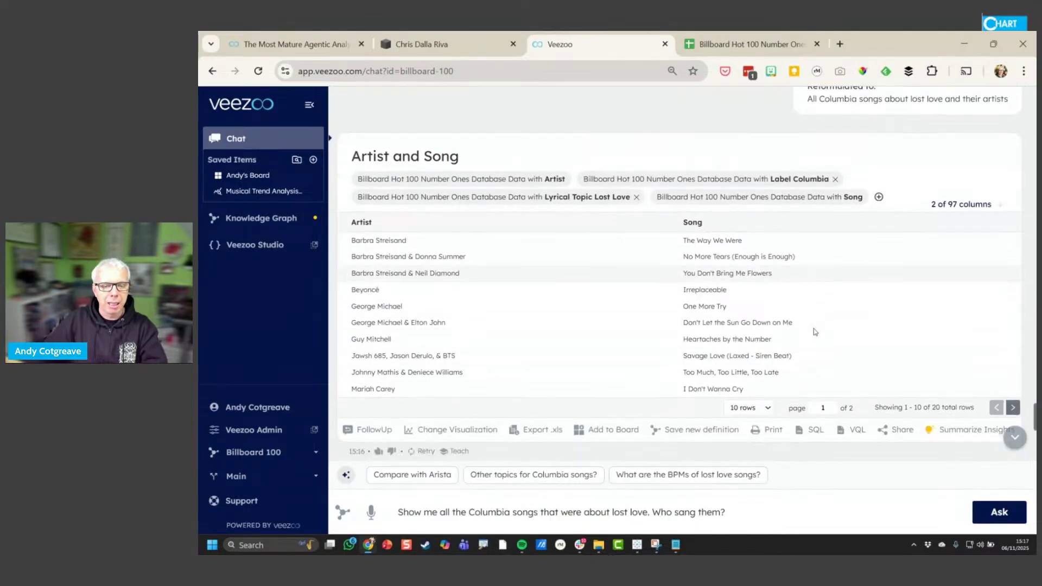
{"action": "left_click", "coordinate": [1011, 390]}
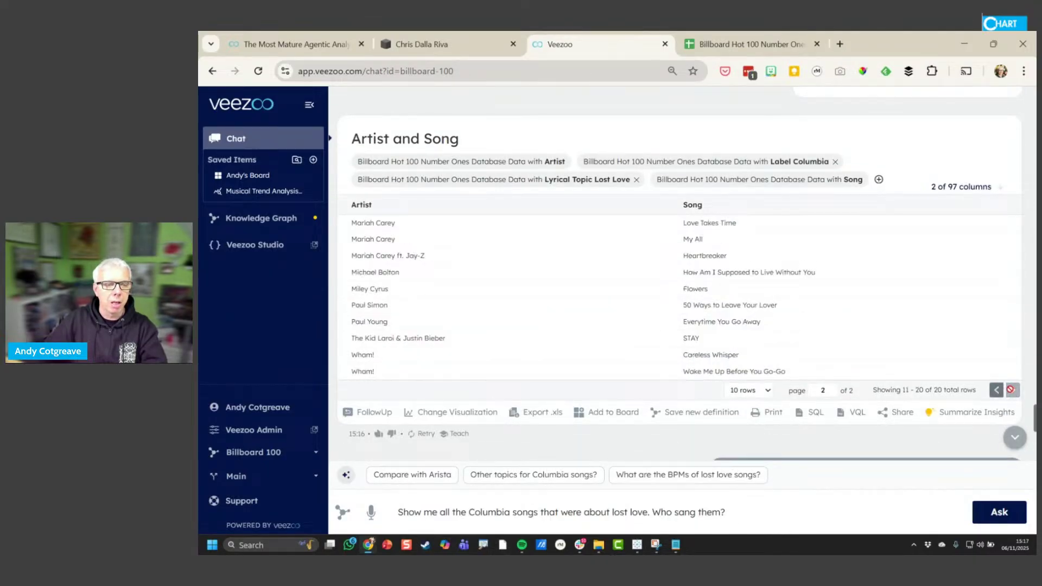
{"action": "left_click", "coordinate": [759, 392]}
{"action": "left_click", "coordinate": [752, 428]}
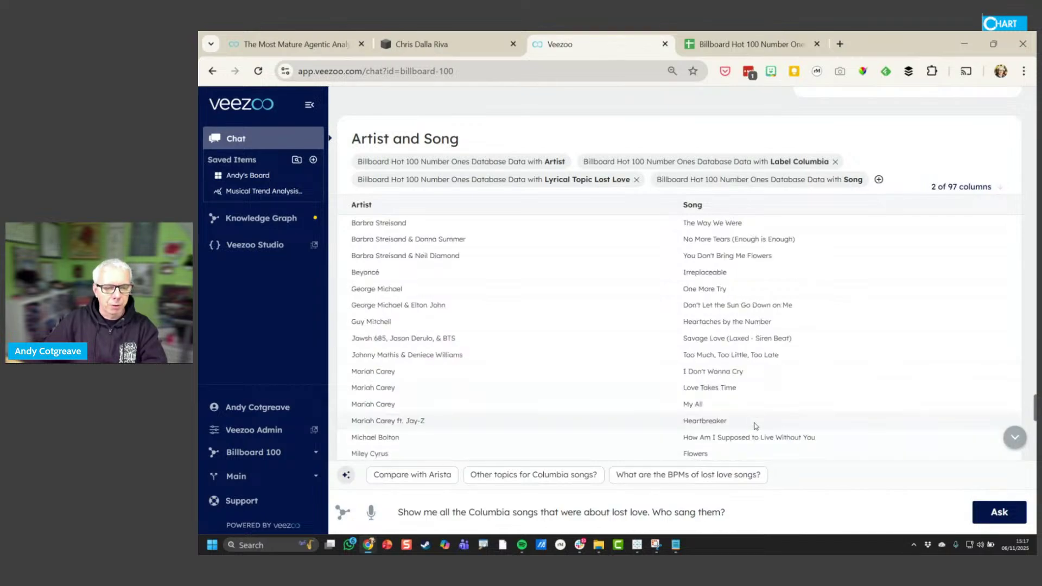
{"action": "scroll", "coordinate": [803, 287], "scroll_direction": "down", "scroll_amount": 1}
{"action": "scroll", "coordinate": [803, 288], "scroll_direction": "down", "scroll_amount": 3}
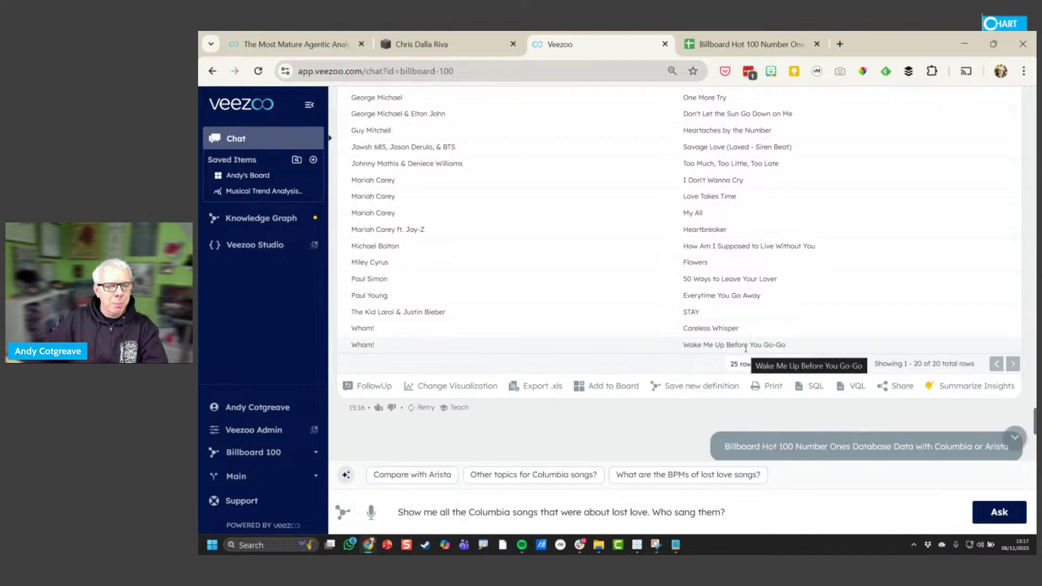
{"action": "left_click_drag", "start_coordinate": [801, 348], "coordinate": [683, 347]}
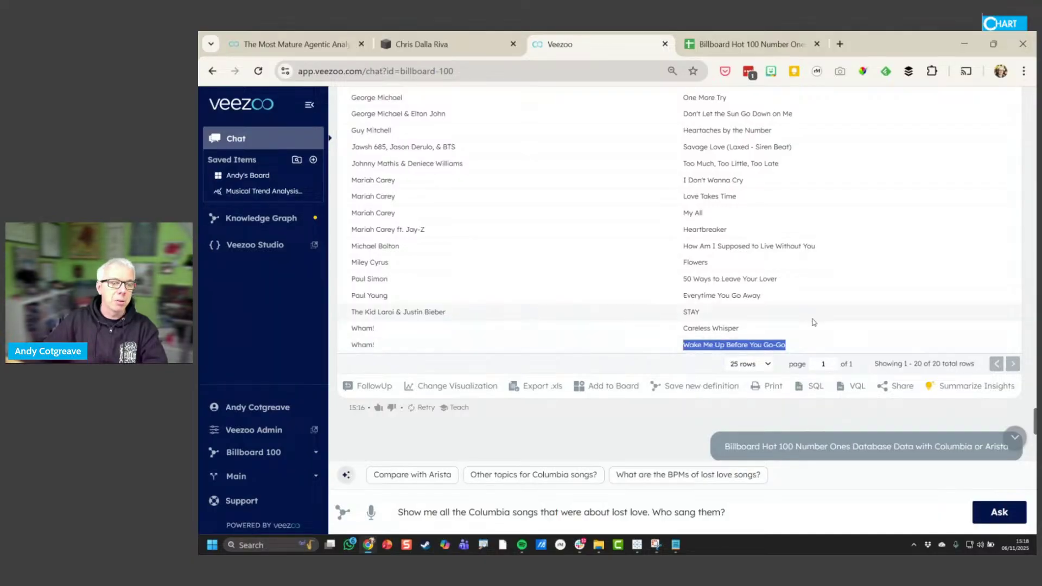
{"action": "left_click", "coordinate": [796, 287]}
Remove Columbia from the label filter of the Song, Artist and Label answer, keeping only Arista, and apply it
{"action": "scroll", "coordinate": [796, 287], "scroll_direction": "up", "scroll_amount": 4}
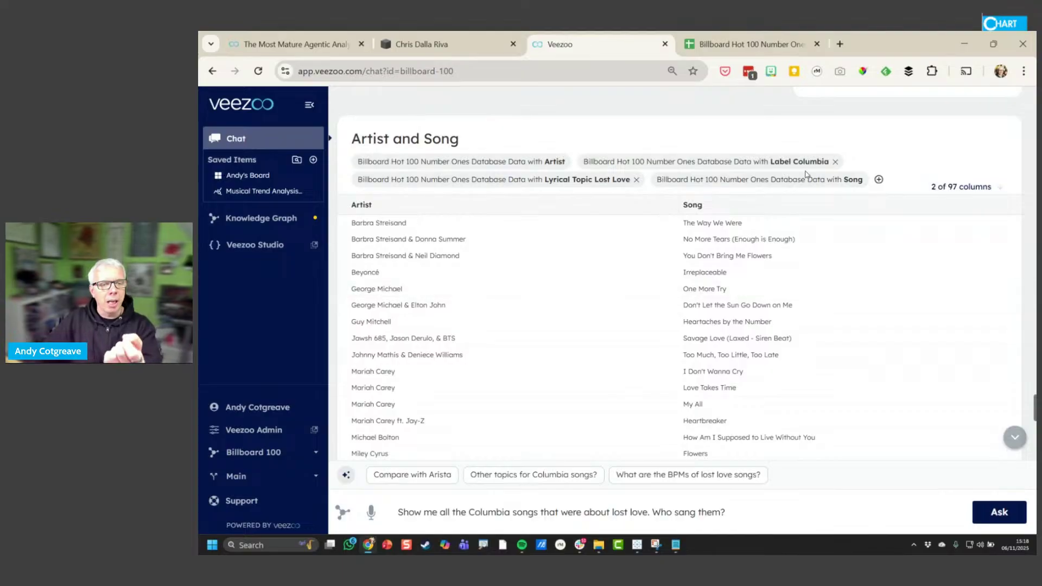
{"action": "scroll", "coordinate": [826, 271], "scroll_direction": "down", "scroll_amount": 8}
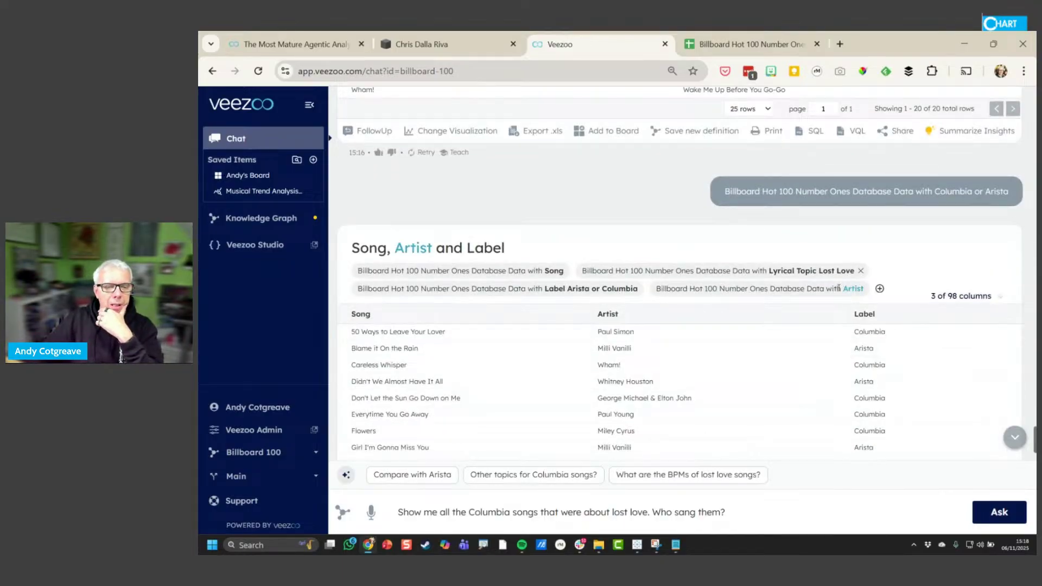
{"action": "left_click", "coordinate": [615, 293]}
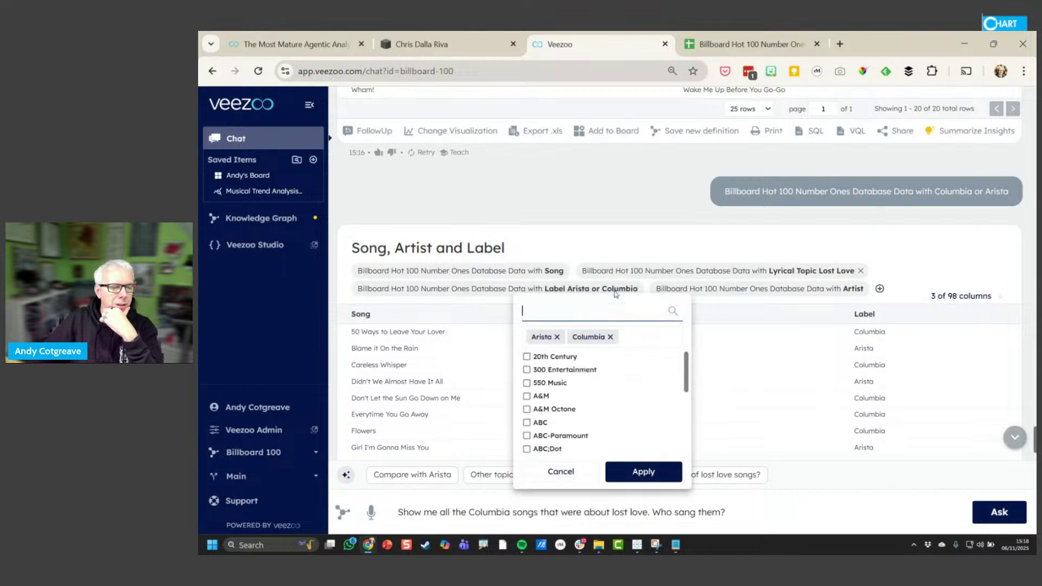
{"action": "scroll", "coordinate": [549, 405], "scroll_direction": "down", "scroll_amount": 10}
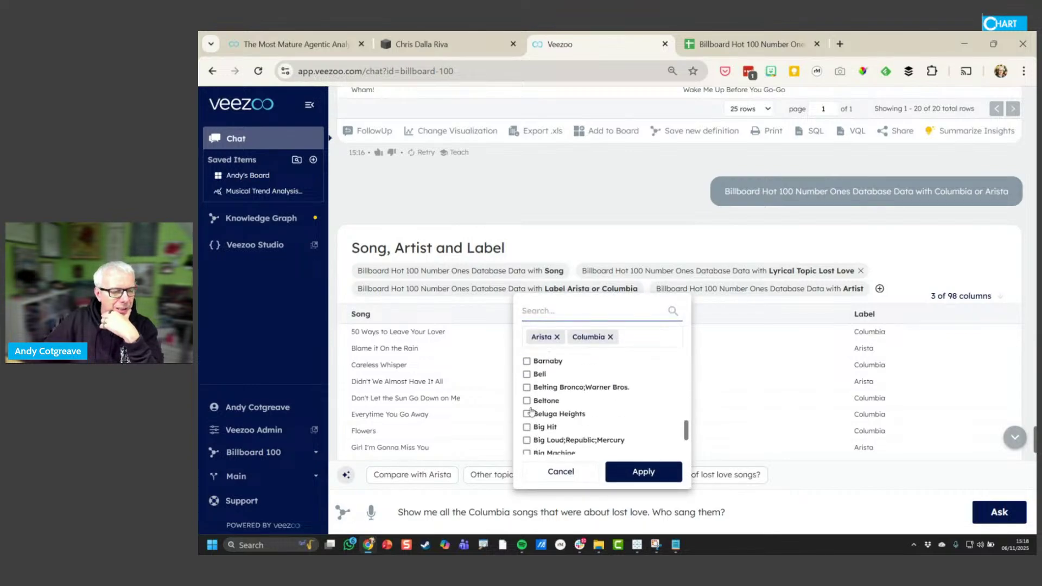
{"action": "scroll", "coordinate": [531, 411], "scroll_direction": "down", "scroll_amount": 5}
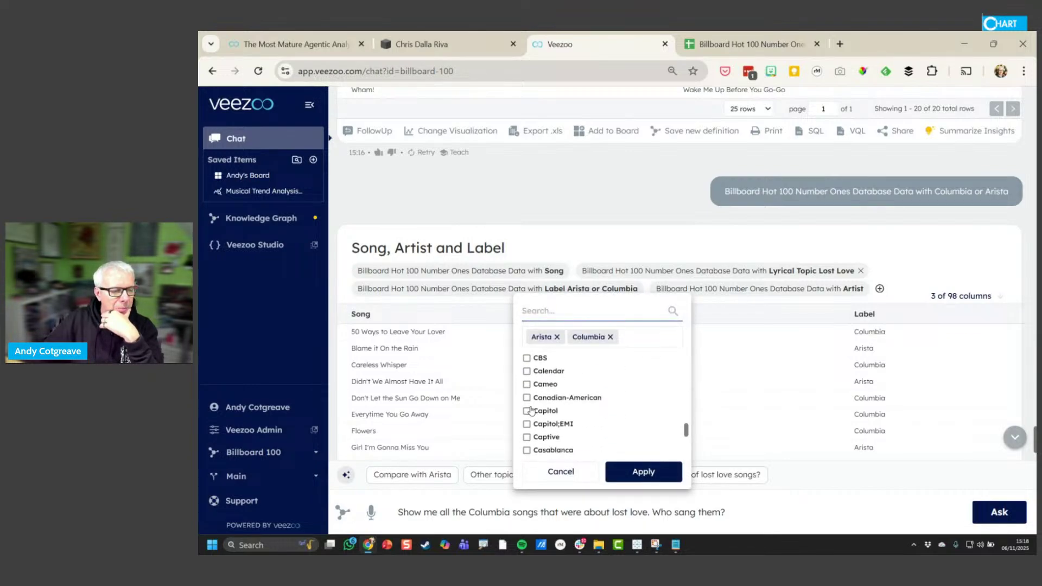
{"action": "scroll", "coordinate": [531, 406], "scroll_direction": "down", "scroll_amount": 5}
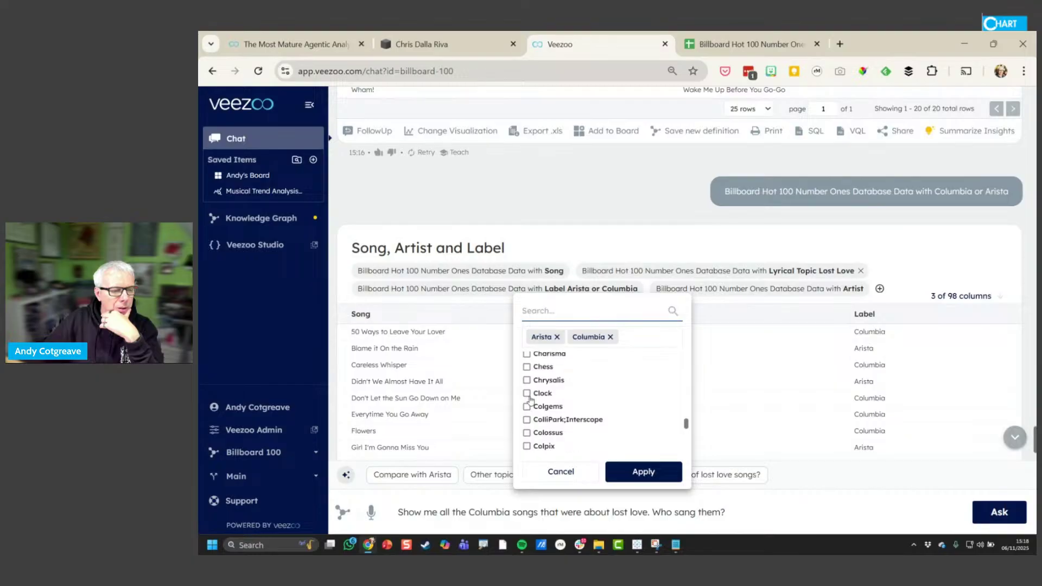
{"action": "left_click", "coordinate": [528, 397]}
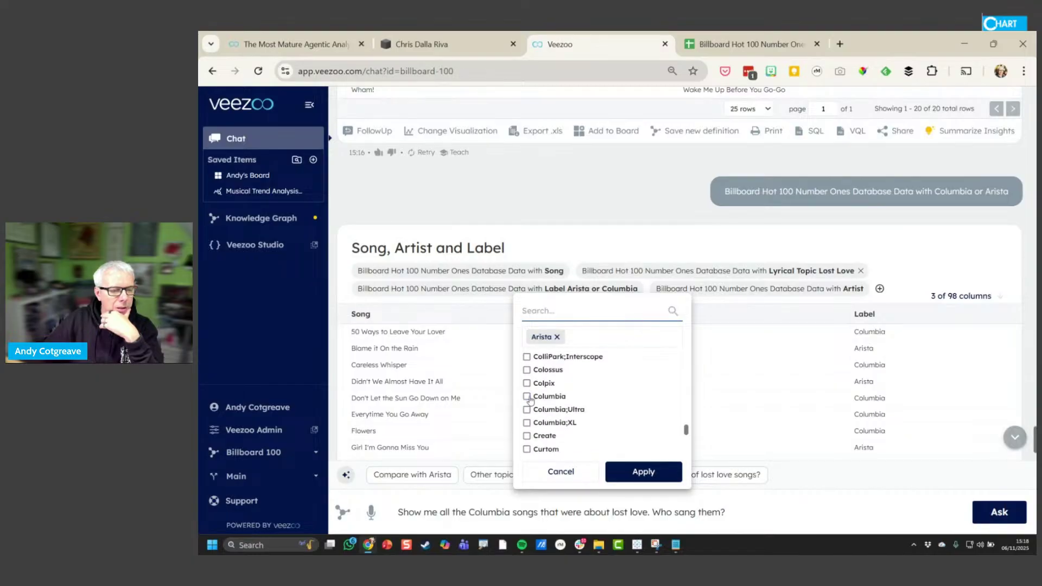
{"action": "left_click", "coordinate": [643, 472]}
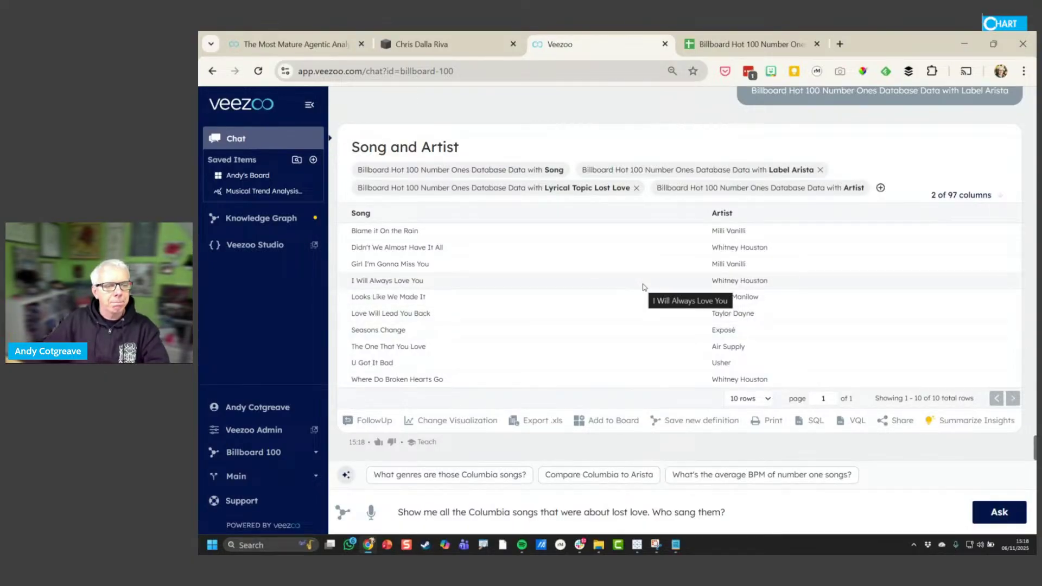
Remove the Arista label filter from the Song and Artist answer
{"action": "left_click", "coordinate": [619, 188]}
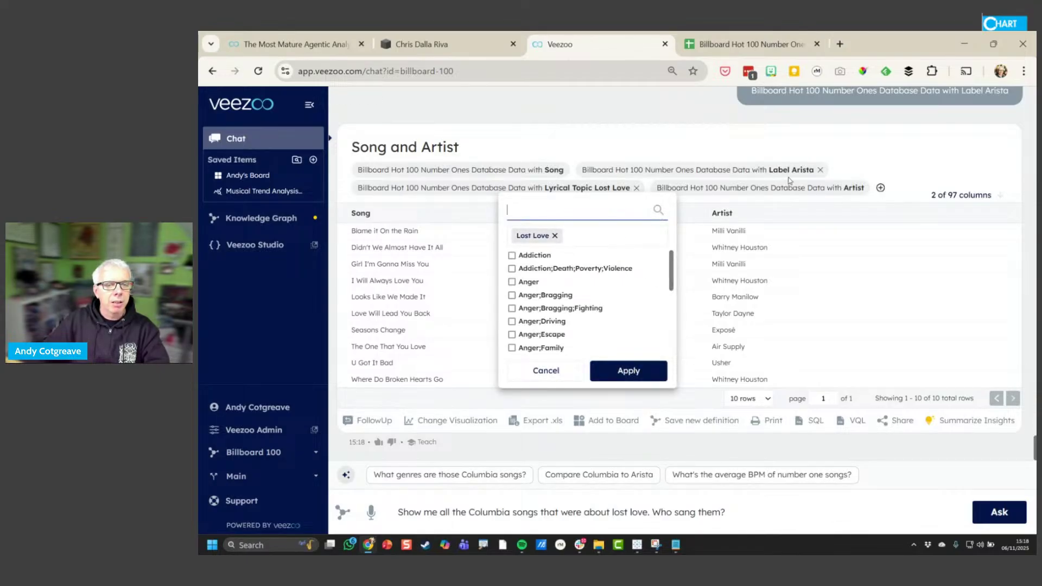
{"action": "left_click", "coordinate": [822, 171]}
{"action": "left_click", "coordinate": [821, 170]}
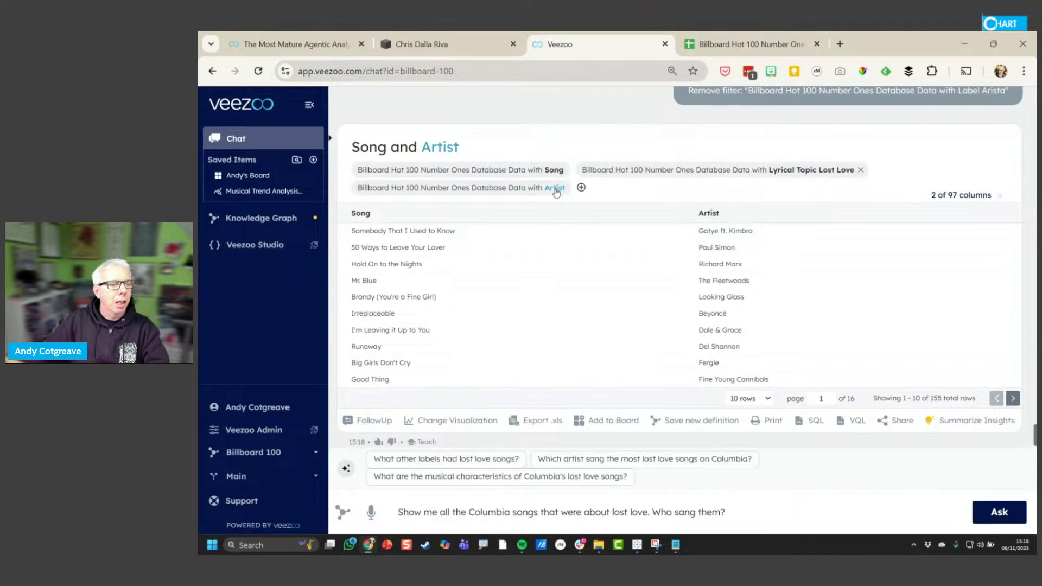
Replace Lost Love with Anger in the lyrical topic filter of the Song and Artist answer and apply it
{"action": "left_click", "coordinate": [837, 170]}
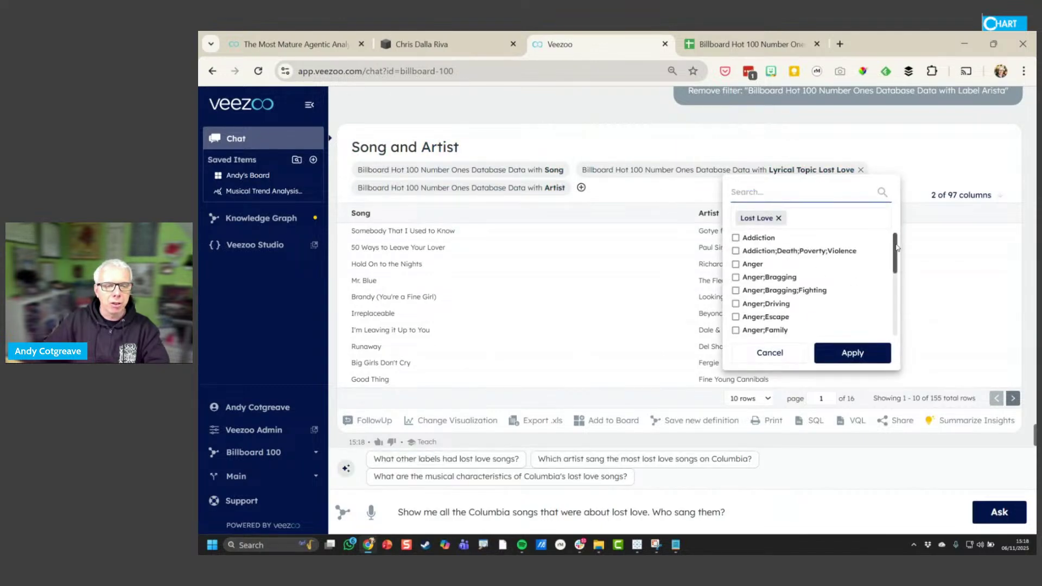
{"action": "scroll", "coordinate": [870, 257], "scroll_direction": "down", "scroll_amount": 2}
{"action": "left_click", "coordinate": [779, 219]}
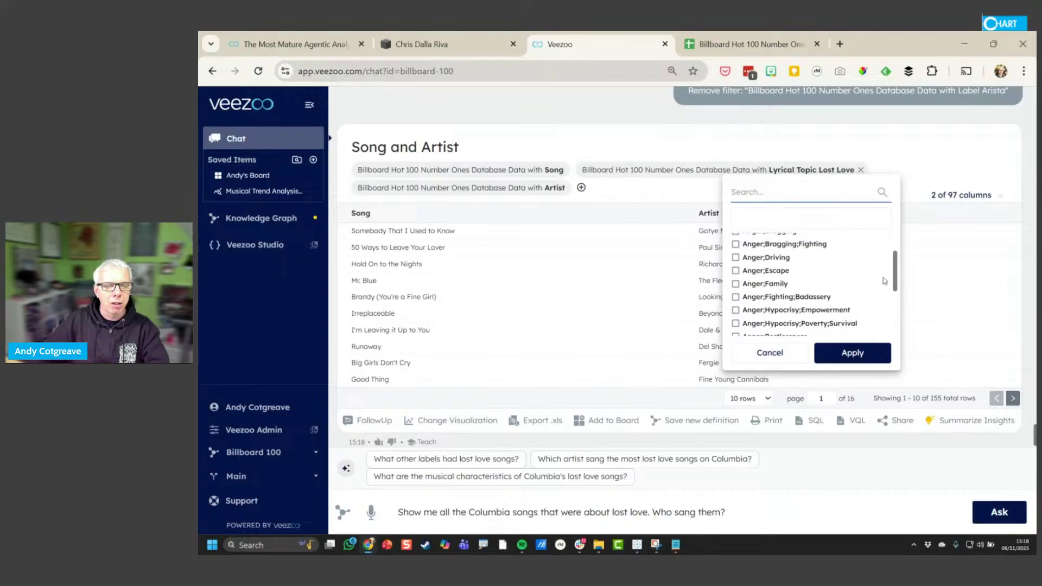
{"action": "mouse_move", "coordinate": [896, 266]}
{"action": "left_mouse_down"}
{"action": "mouse_move", "coordinate": [896, 289]}
{"action": "mouse_move", "coordinate": [899, 247]}
{"action": "left_mouse_up"}
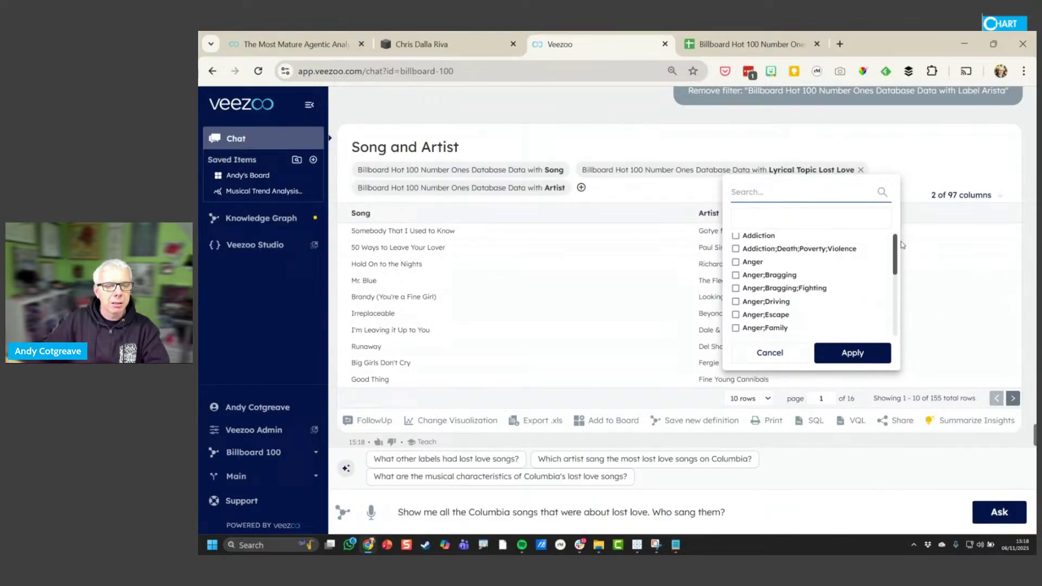
{"action": "left_click", "coordinate": [754, 262]}
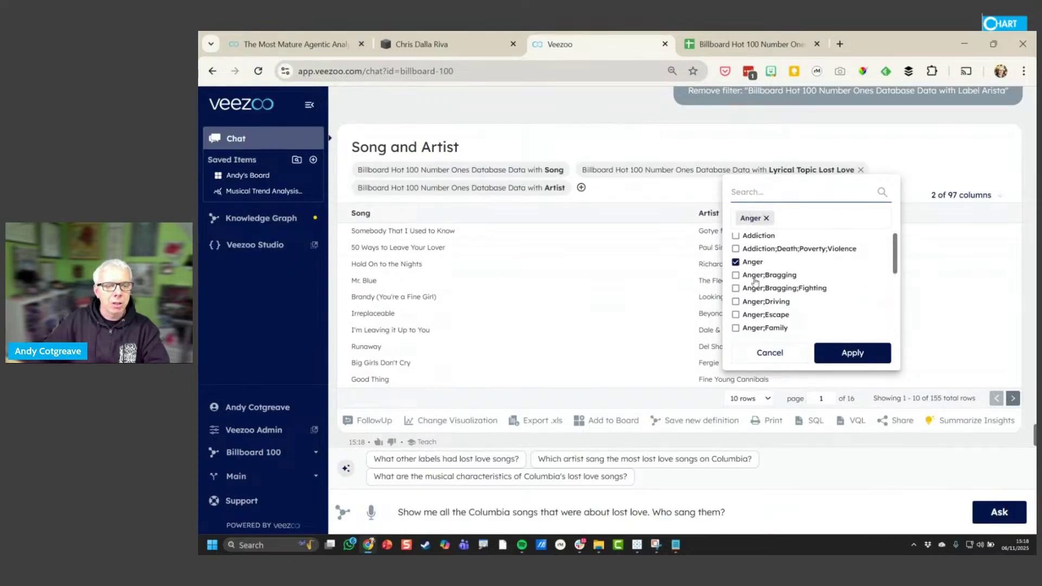
{"action": "left_click", "coordinate": [876, 356]}
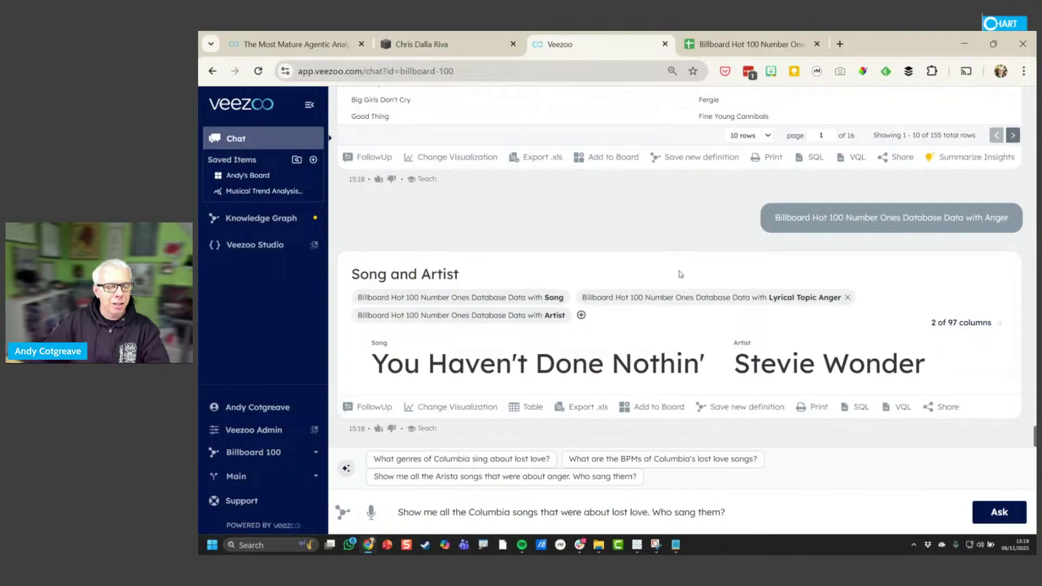
Add all nine combined anger topics, from Anger;Bragging through Anger;Restlessness, alongside Anger in the lyrical topic filter and apply it
{"action": "left_click", "coordinate": [833, 298]}
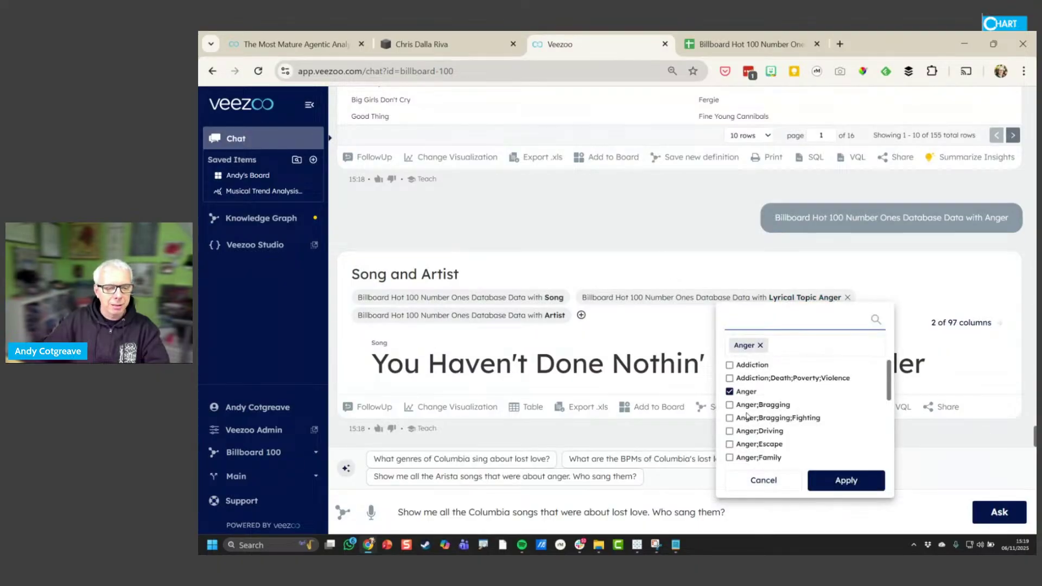
{"action": "left_click", "coordinate": [775, 319]}
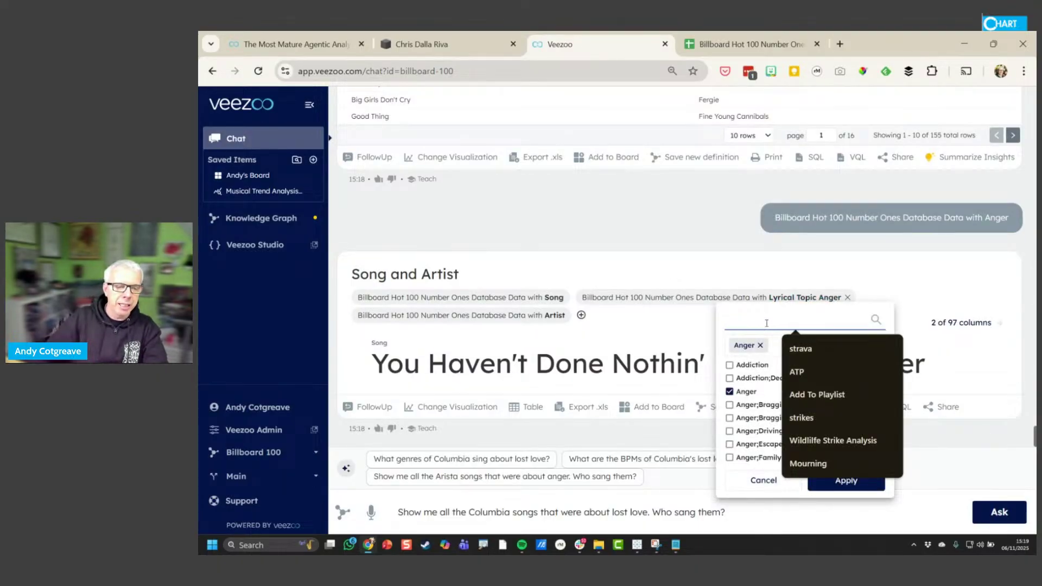
{"action": "left_click", "coordinate": [729, 405]}
{"action": "left_click", "coordinate": [729, 418]}
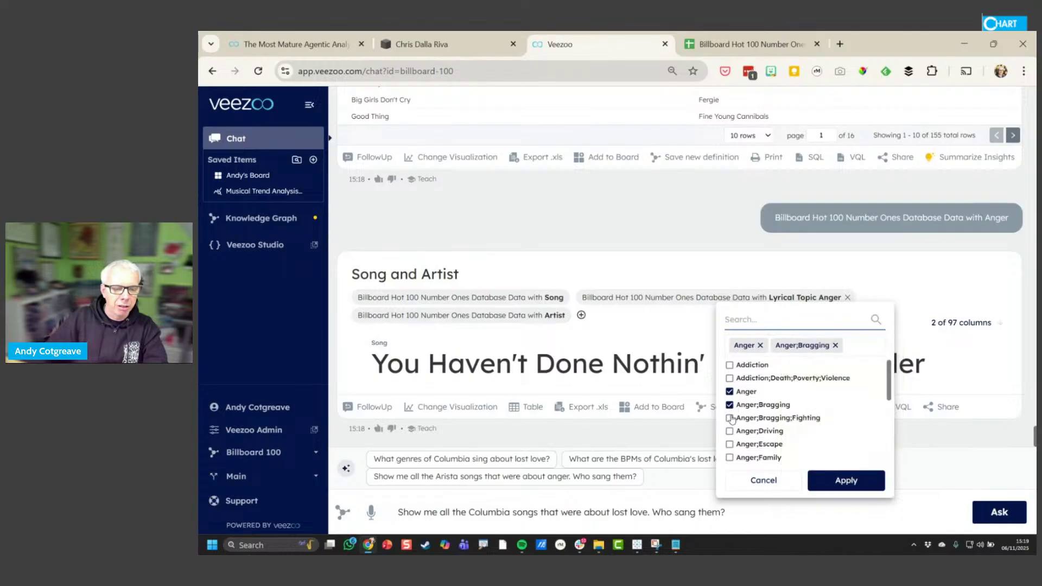
{"action": "left_click", "coordinate": [730, 431]}
{"action": "left_click", "coordinate": [730, 444]}
{"action": "scroll", "coordinate": [731, 446], "scroll_direction": "down", "scroll_amount": 2}
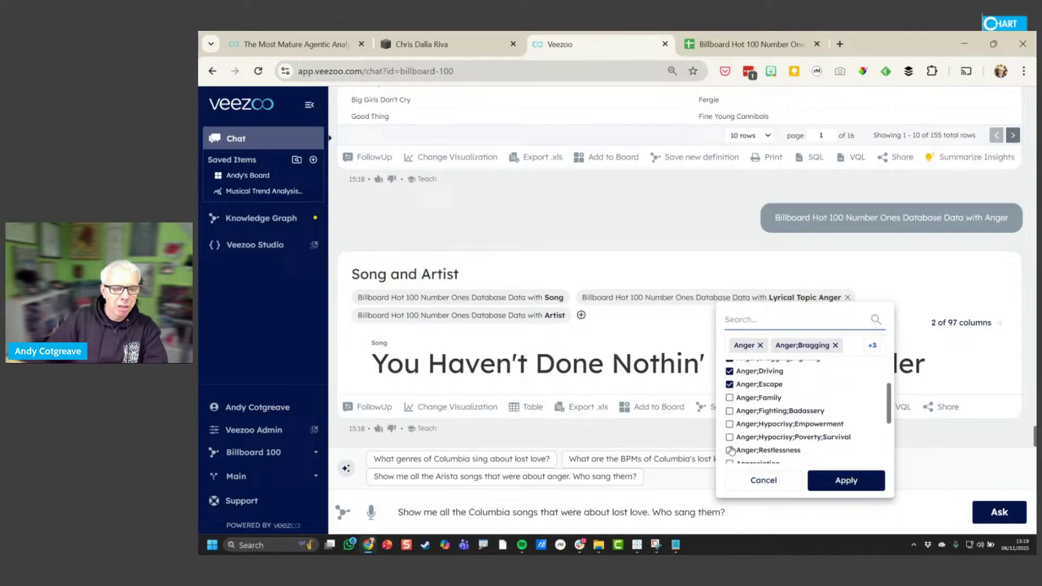
{"action": "left_click", "coordinate": [730, 394]}
{"action": "left_click", "coordinate": [730, 407]}
{"action": "left_click", "coordinate": [730, 420]}
{"action": "left_click", "coordinate": [729, 433]}
{"action": "left_click", "coordinate": [730, 446]}
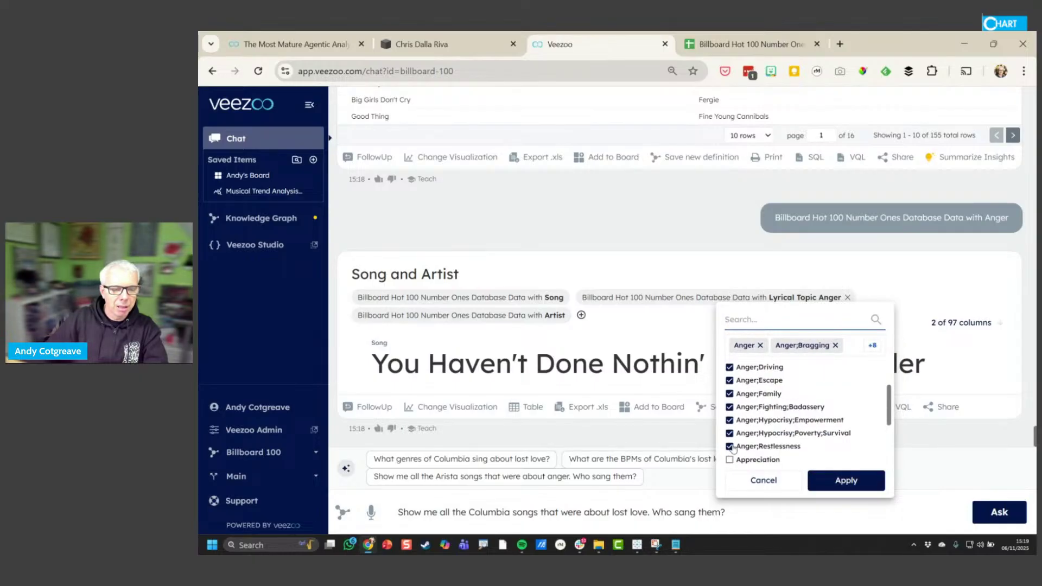
{"action": "left_click", "coordinate": [868, 482]}
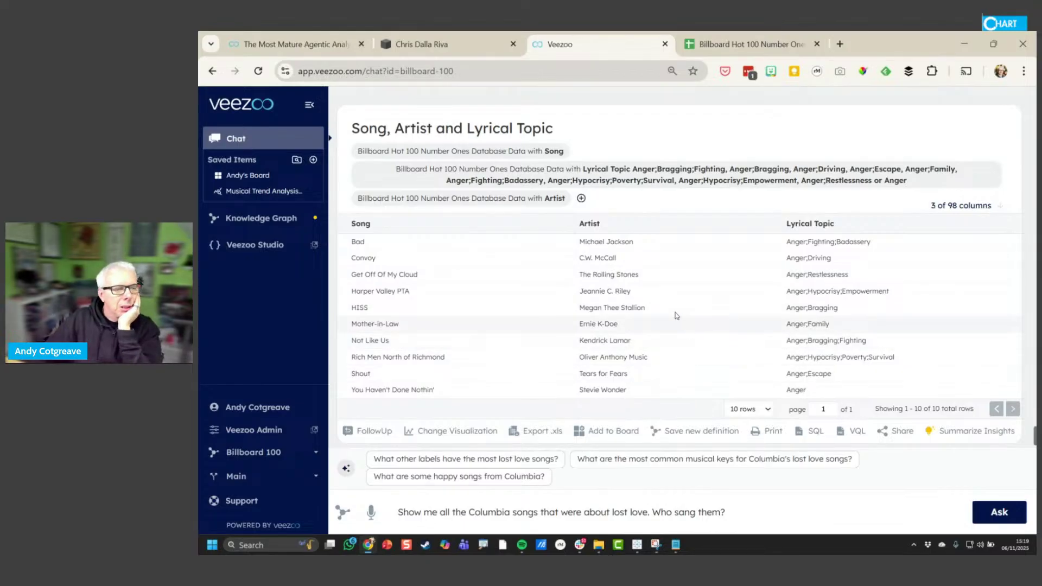
{"action": "left_click", "coordinate": [700, 177]}
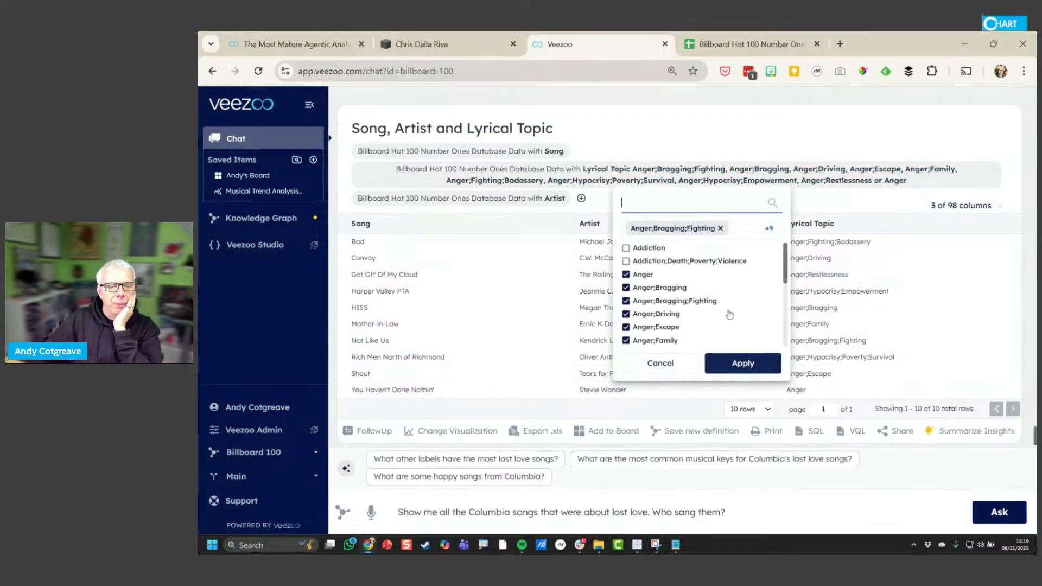
{"action": "key", "text": "ctrl"}
{"action": "key", "text": "ctrl"}
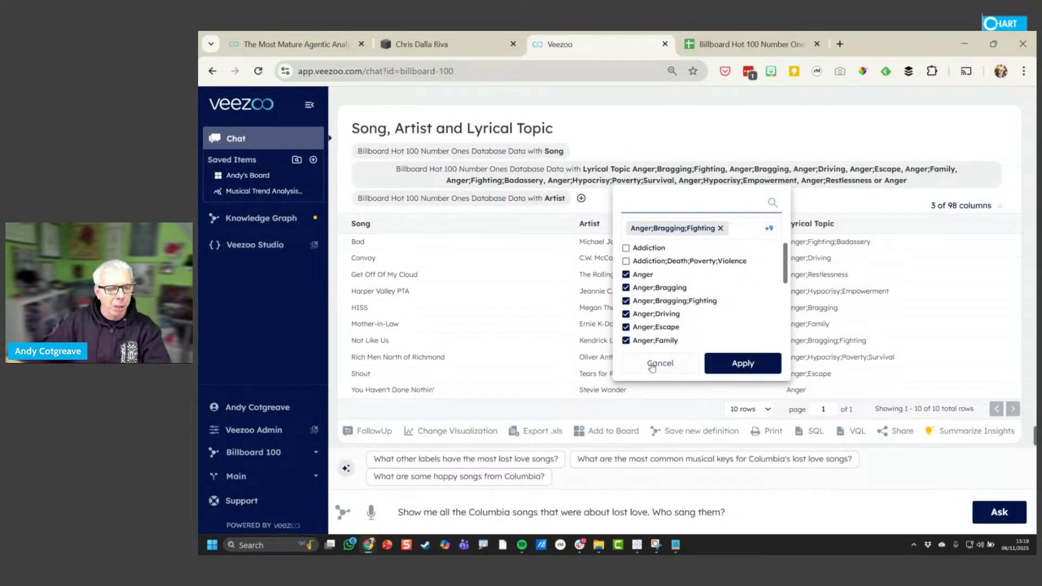
{"action": "left_click", "coordinate": [651, 362]}
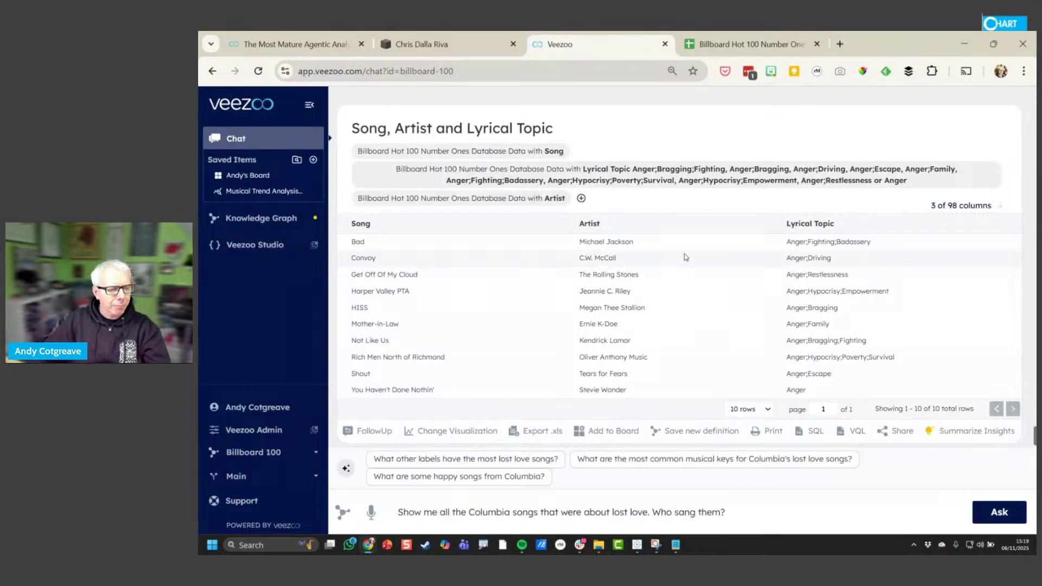
Add the Number One Lost Love Songs By Genre chart to a new board named Lost Love Songs
{"action": "scroll", "coordinate": [684, 256], "scroll_direction": "down", "scroll_amount": 1}
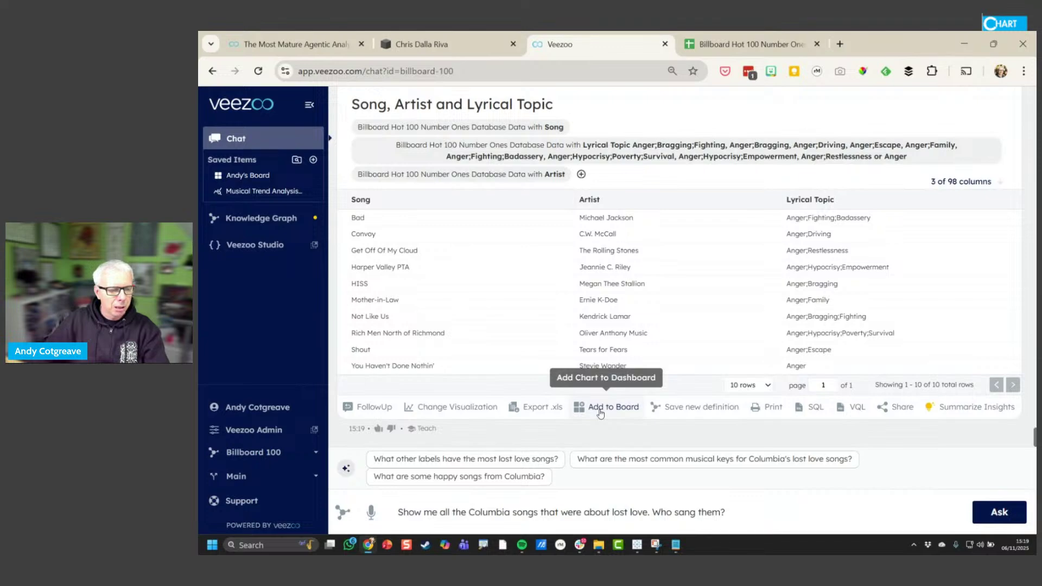
{"action": "scroll", "coordinate": [608, 391], "scroll_direction": "up", "scroll_amount": 10}
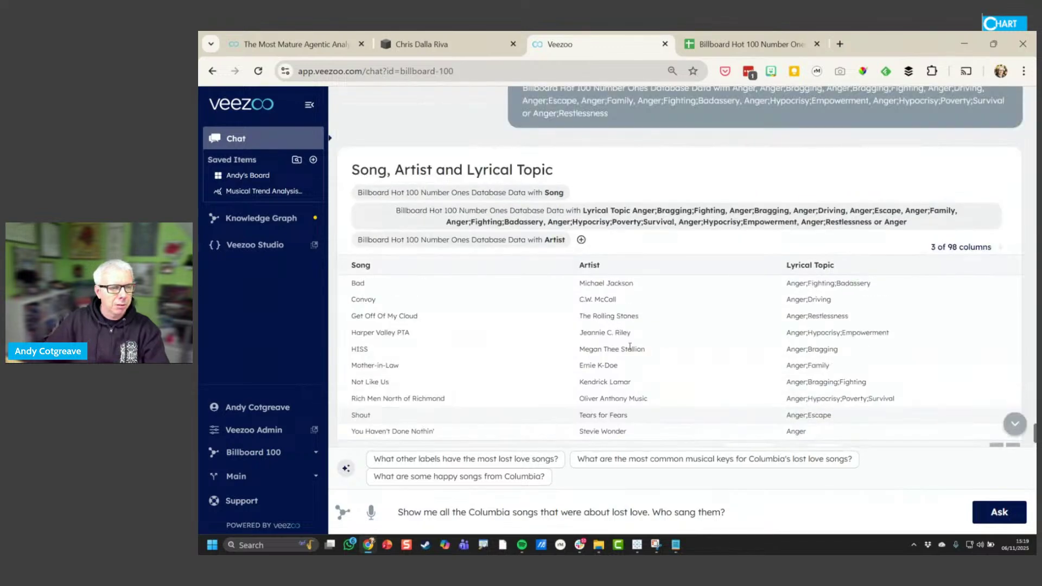
{"action": "scroll", "coordinate": [637, 337], "scroll_direction": "up", "scroll_amount": 10}
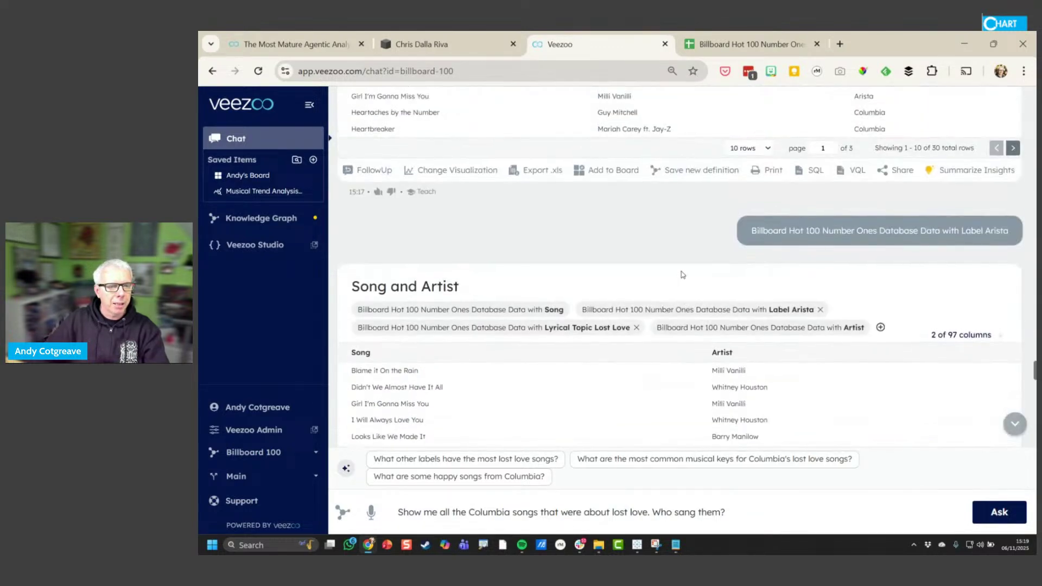
{"action": "scroll", "coordinate": [683, 274], "scroll_direction": "up", "scroll_amount": 5}
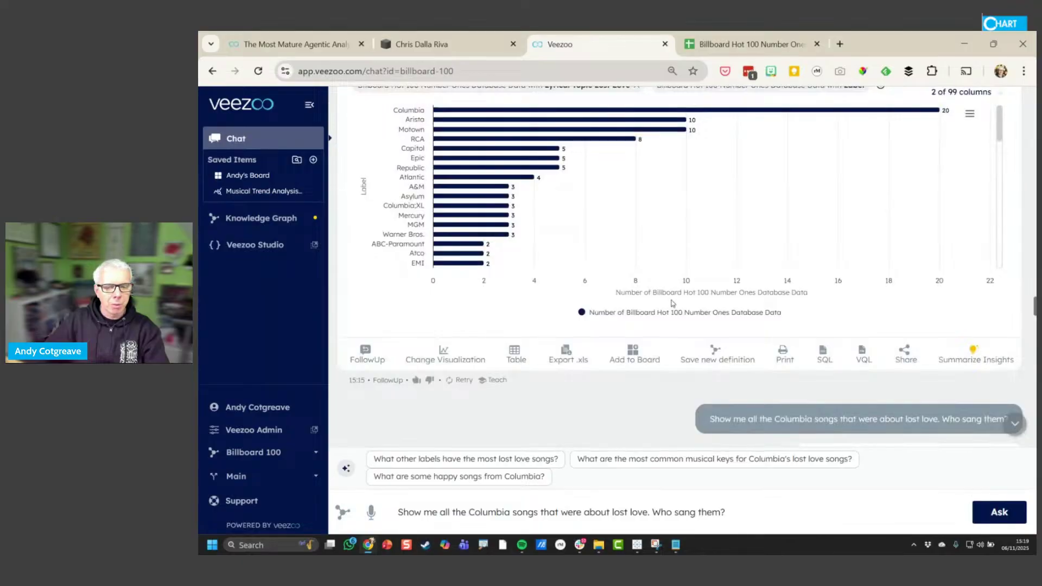
{"action": "scroll", "coordinate": [673, 303], "scroll_direction": "up", "scroll_amount": 3}
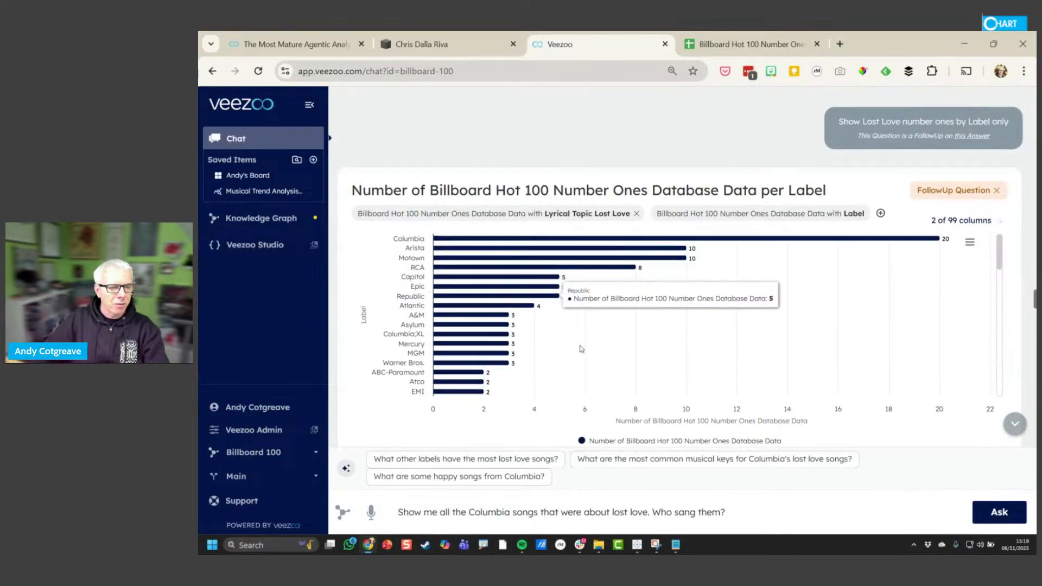
{"action": "scroll", "coordinate": [581, 349], "scroll_direction": "up", "scroll_amount": 7}
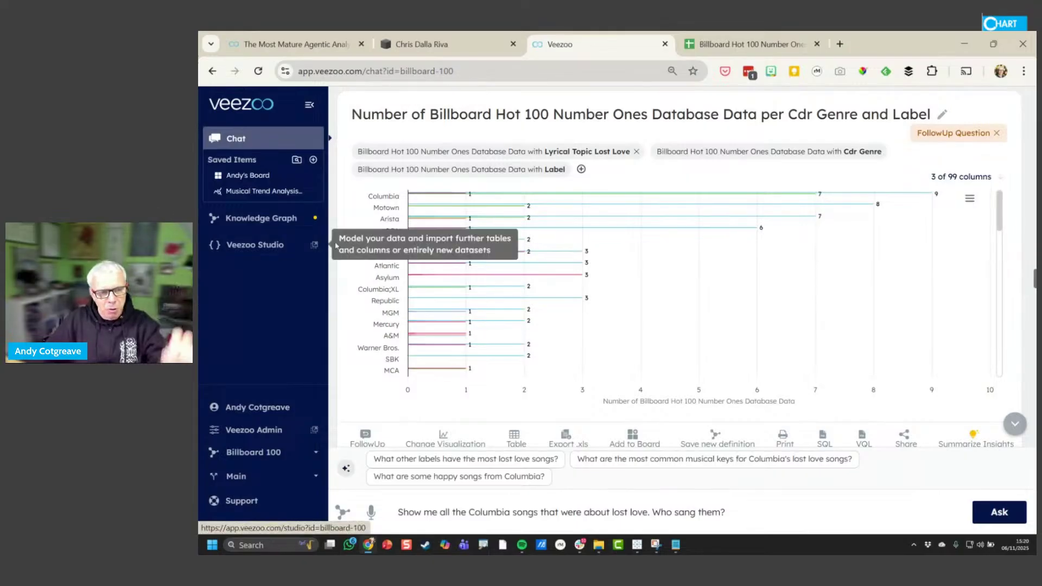
{"action": "scroll", "coordinate": [680, 220], "scroll_direction": "up", "scroll_amount": 6}
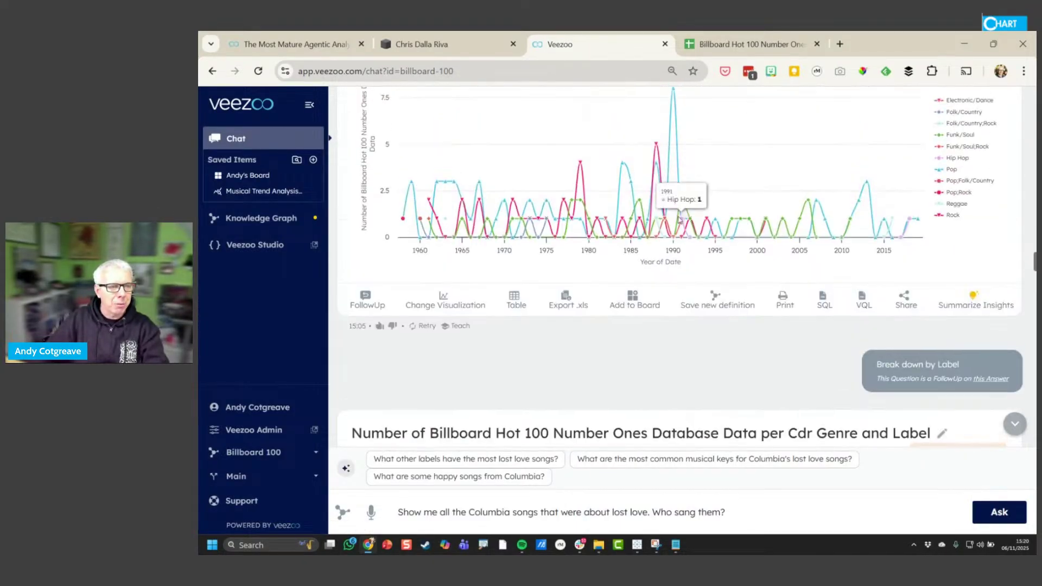
{"action": "scroll", "coordinate": [680, 219], "scroll_direction": "down", "scroll_amount": 5}
{"action": "scroll", "coordinate": [679, 219], "scroll_direction": "up", "scroll_amount": 15}
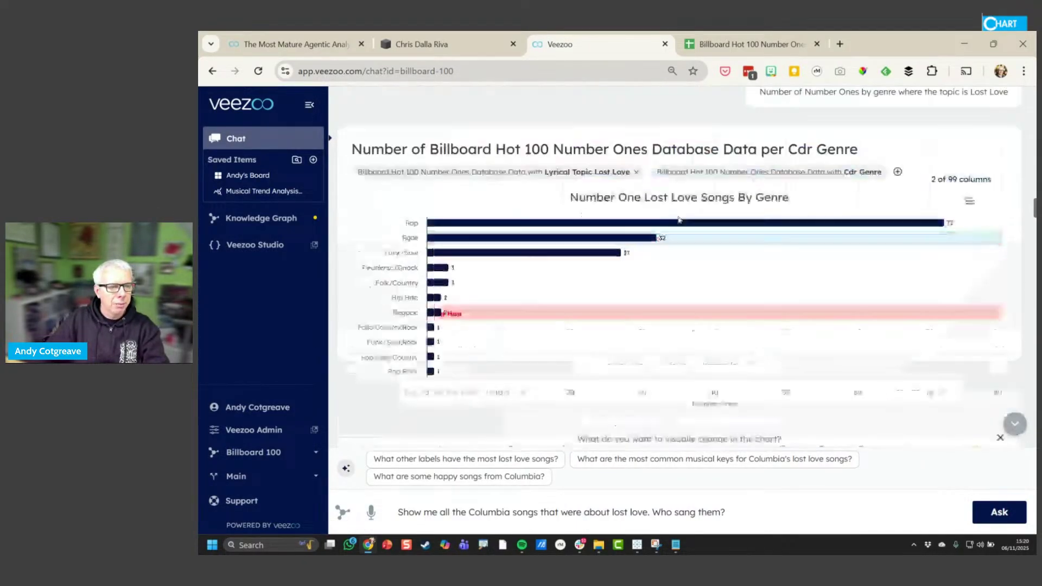
{"action": "scroll", "coordinate": [679, 299], "scroll_direction": "down", "scroll_amount": 2}
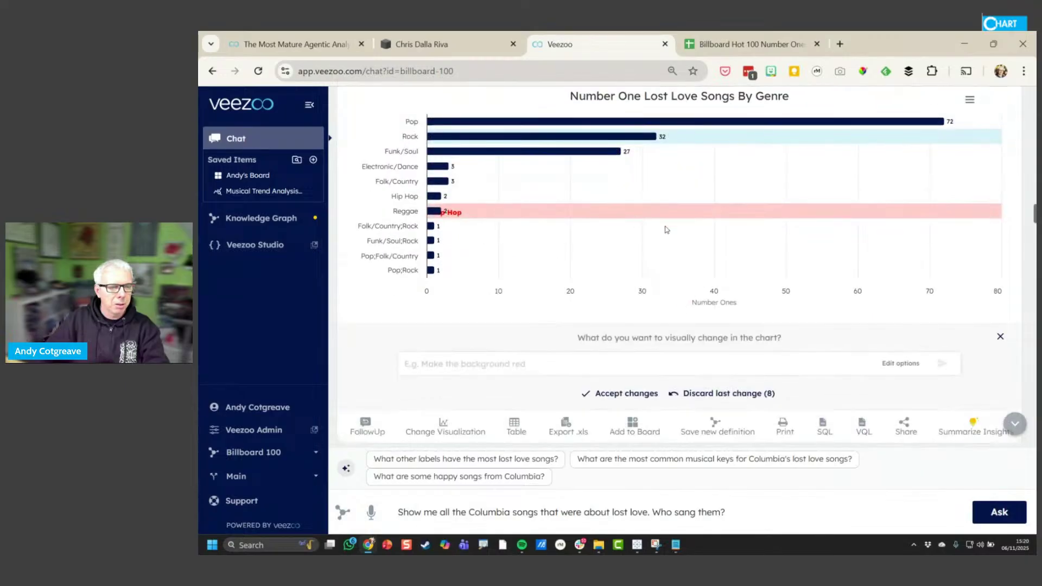
{"action": "scroll", "coordinate": [678, 348], "scroll_direction": "down", "scroll_amount": 1}
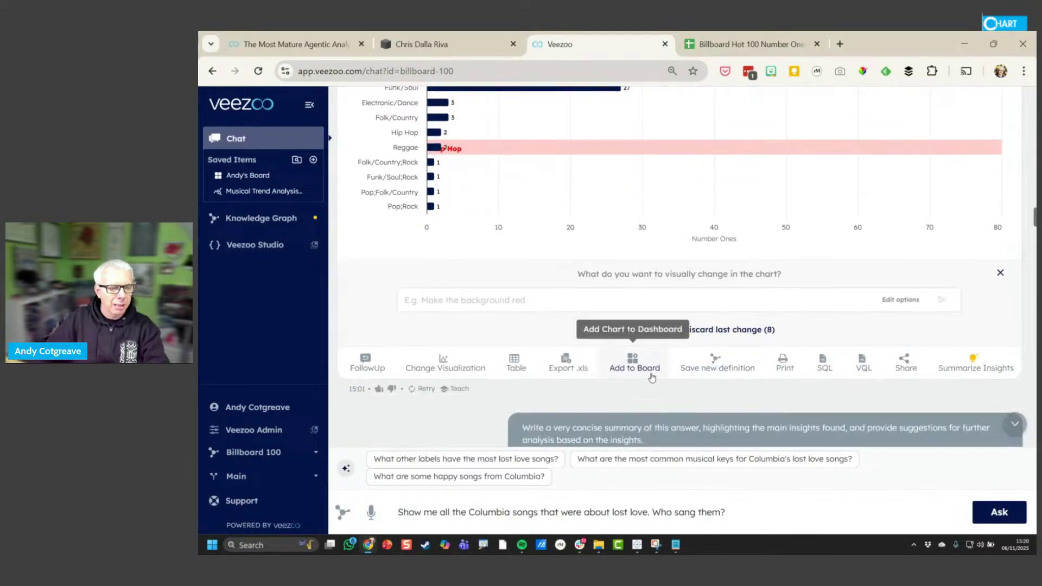
{"action": "left_click", "coordinate": [645, 367]}
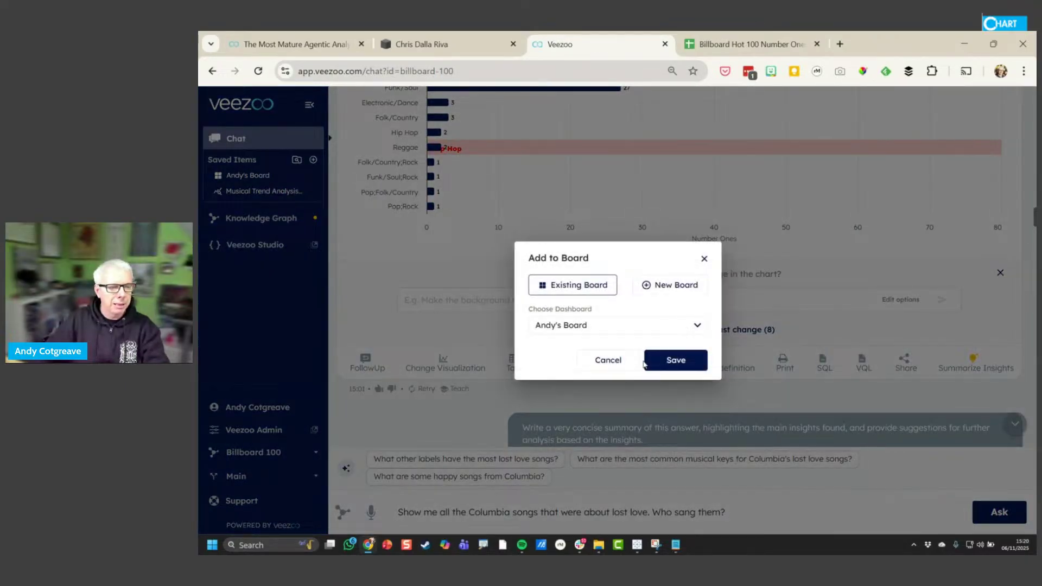
{"action": "left_click", "coordinate": [676, 287]}
{"action": "type", "text": "Liv"}
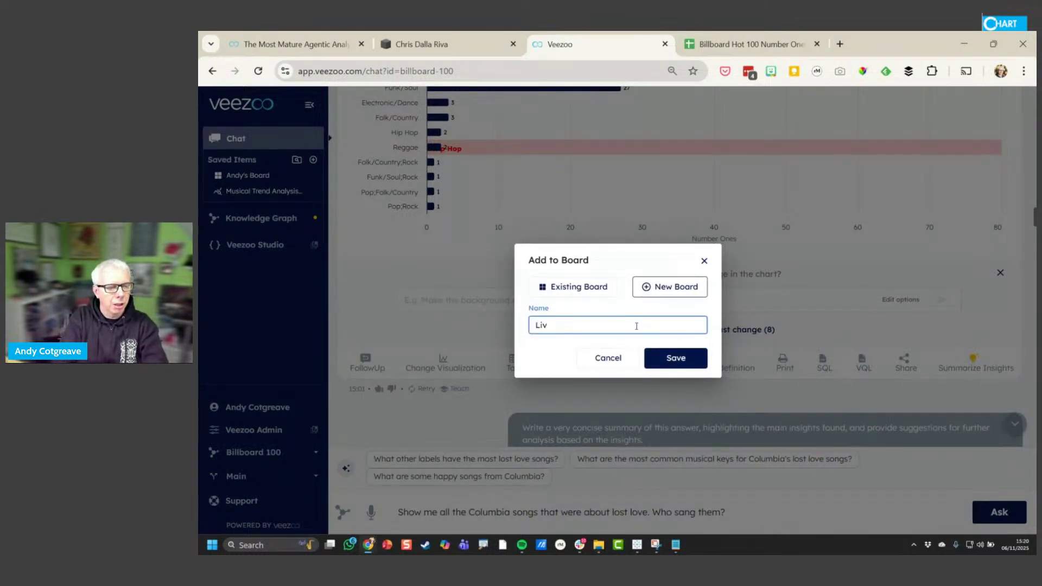
{"action": "key", "text": "BackSpace"}
{"action": "key", "text": "BackSpace"}
{"action": "key", "text": "BackSpace"}
{"action": "type", "text": "Lost Love Songs"}
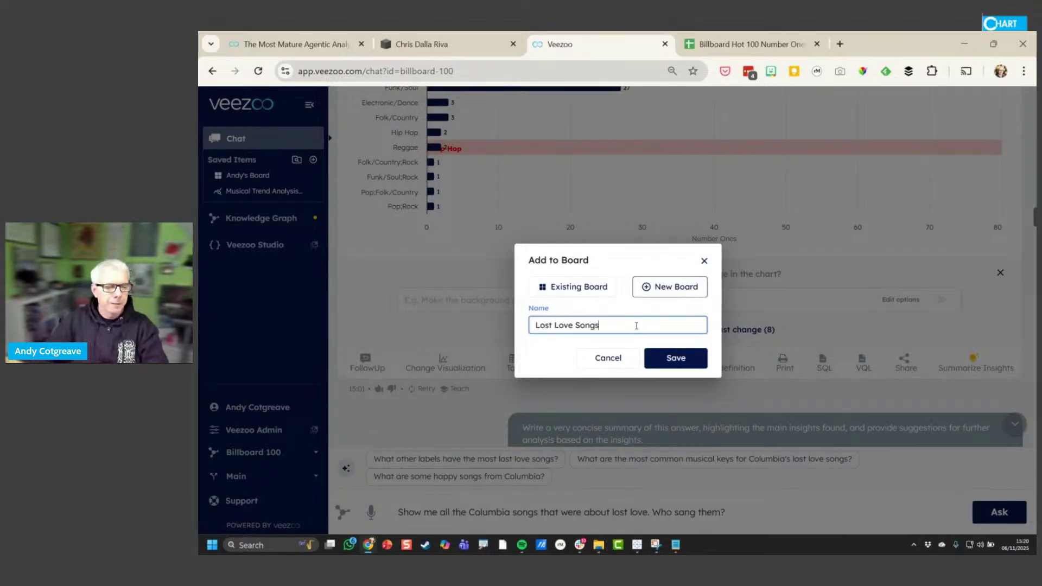
{"action": "left_click", "coordinate": [673, 358]}
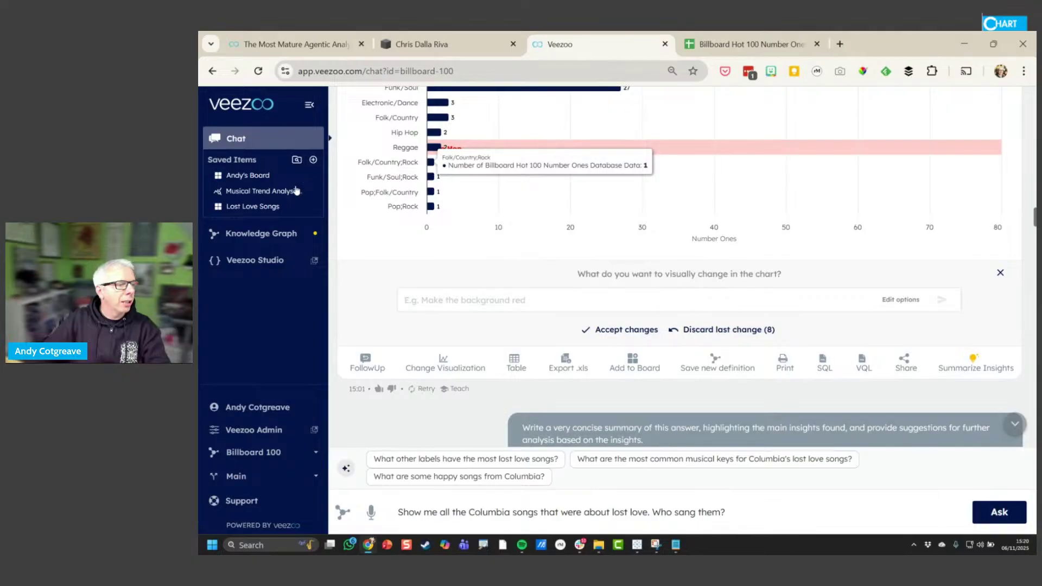
Show the Lost Love Songs board in the chat and open it for editing
{"action": "scroll", "coordinate": [467, 260], "scroll_direction": "down", "scroll_amount": 10}
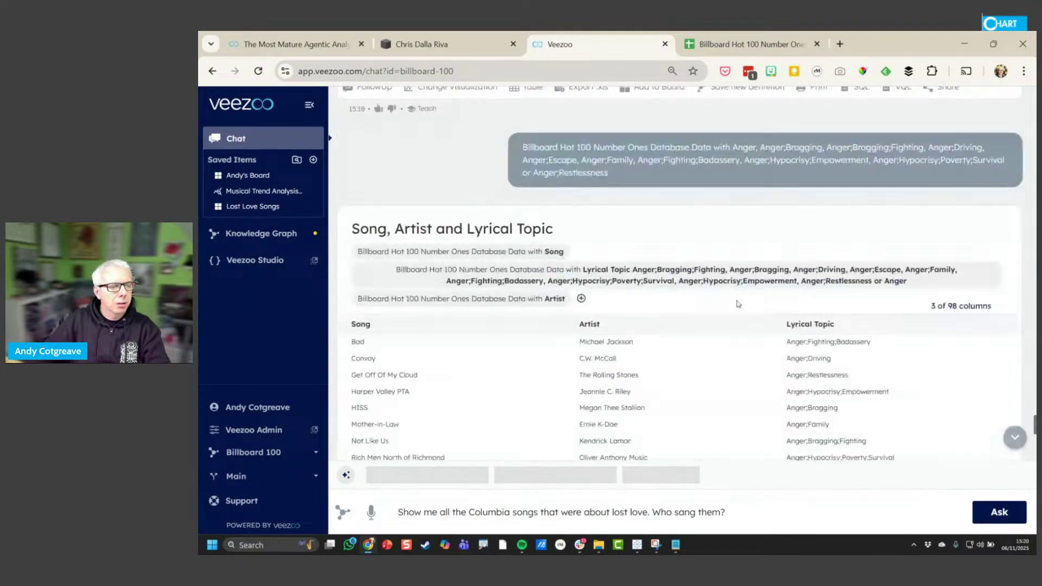
{"action": "scroll", "coordinate": [738, 304], "scroll_direction": "down", "scroll_amount": 10}
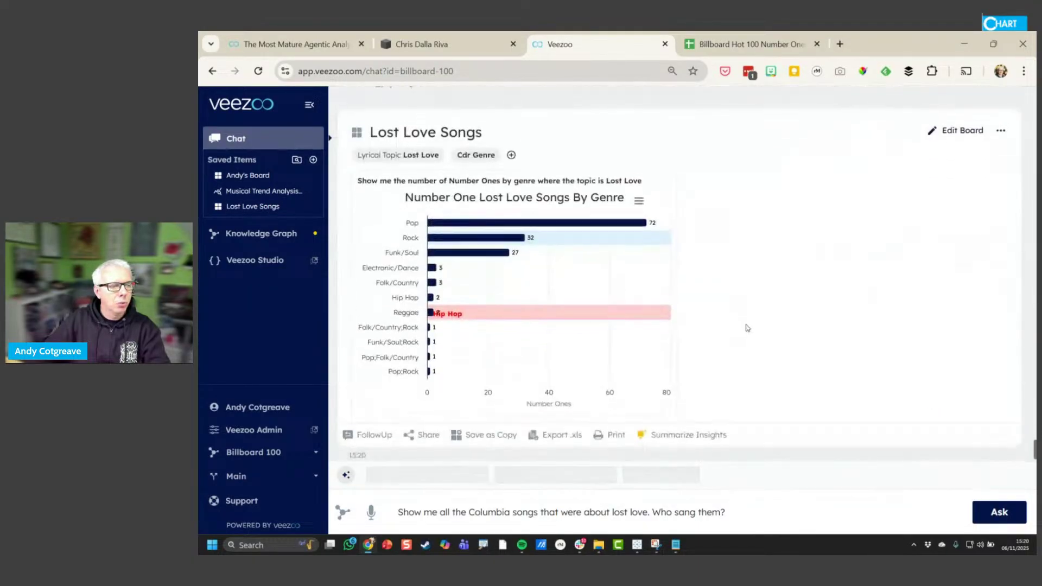
{"action": "left_click", "coordinate": [972, 132]}
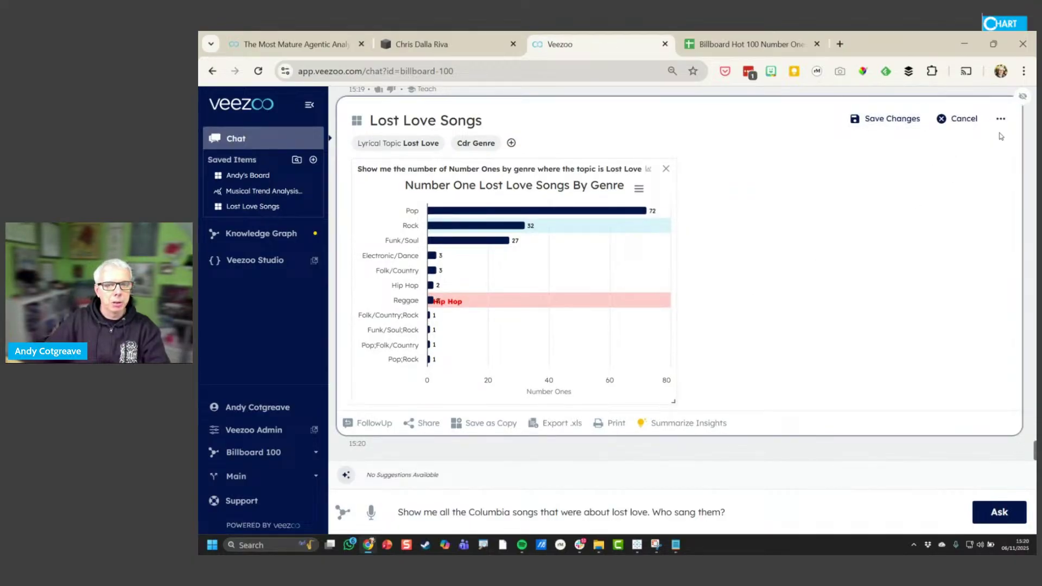
Add the Song and Artist table filtered only by Lyrical Topic Lost Love to the existing Lost Love Songs board
{"action": "scroll", "coordinate": [836, 253], "scroll_direction": "up", "scroll_amount": 10}
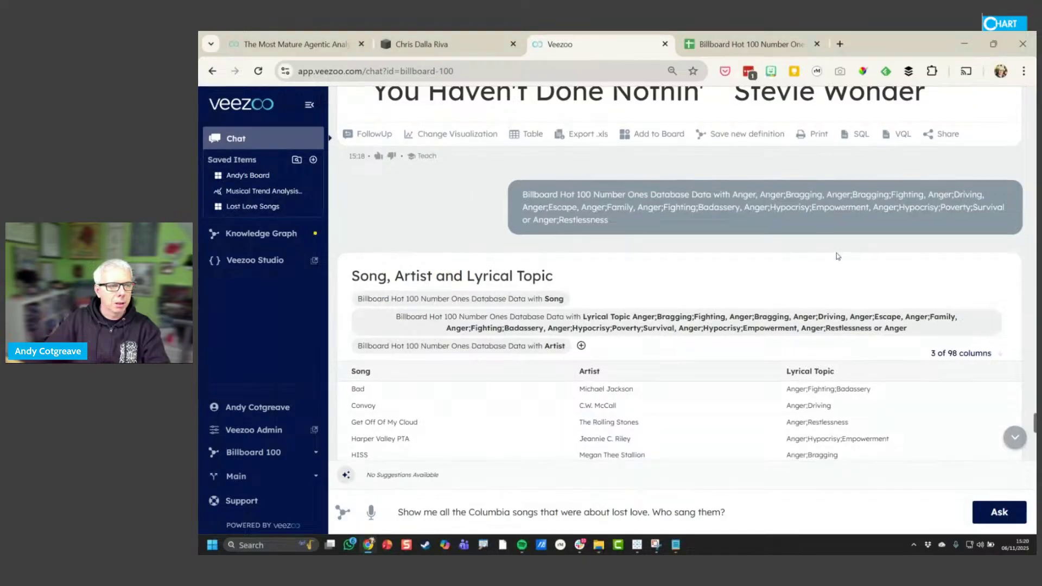
{"action": "scroll", "coordinate": [836, 253], "scroll_direction": "up", "scroll_amount": 10}
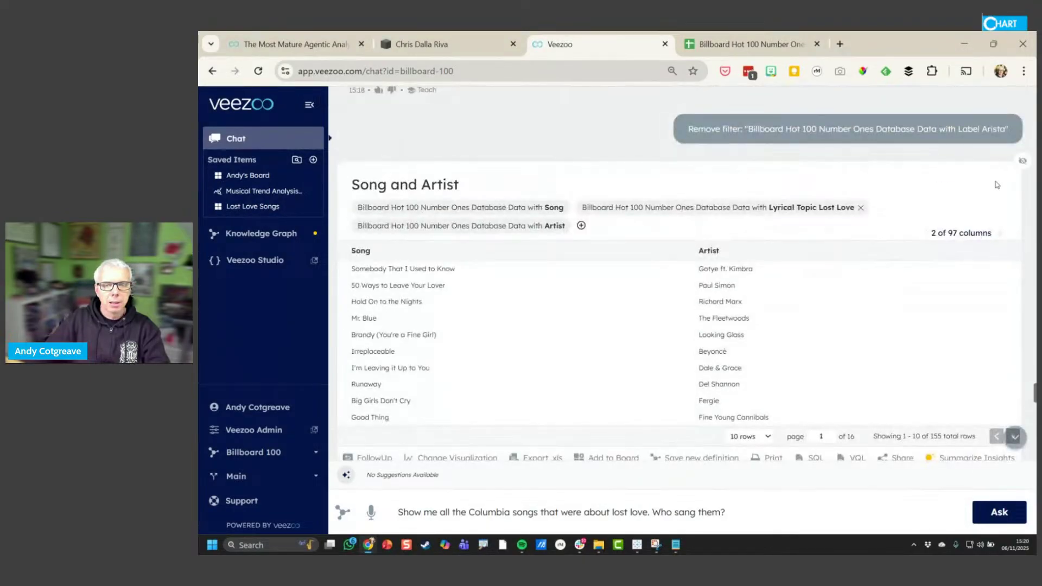
{"action": "scroll", "coordinate": [760, 325], "scroll_direction": "down", "scroll_amount": 2}
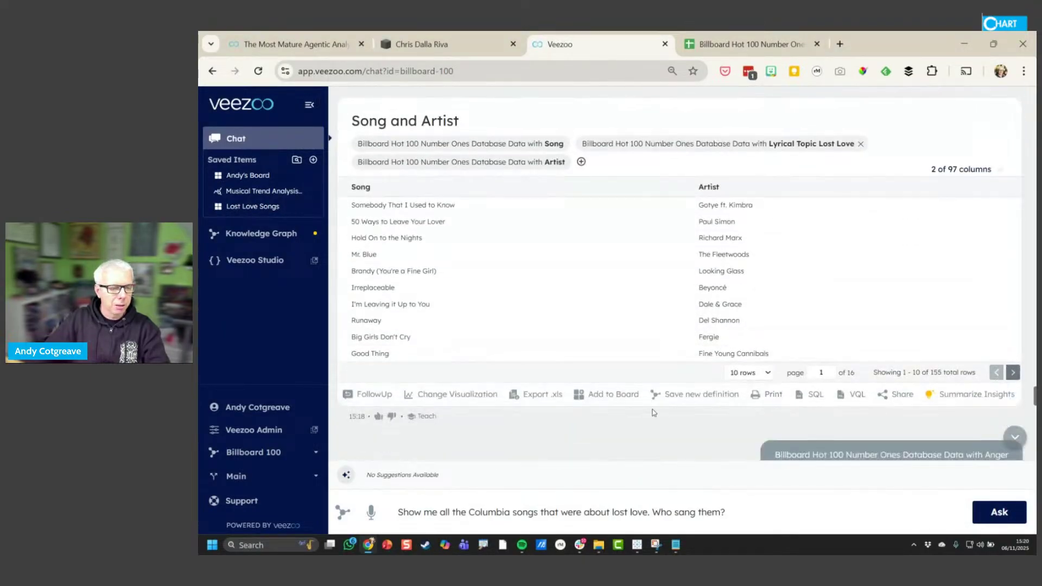
{"action": "left_click", "coordinate": [609, 393]}
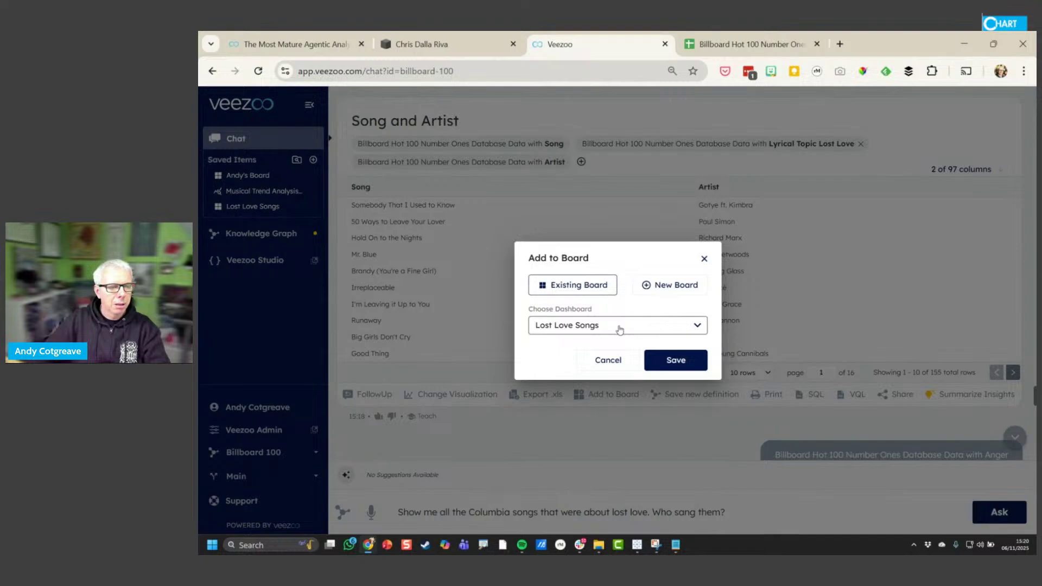
{"action": "left_click", "coordinate": [673, 363]}
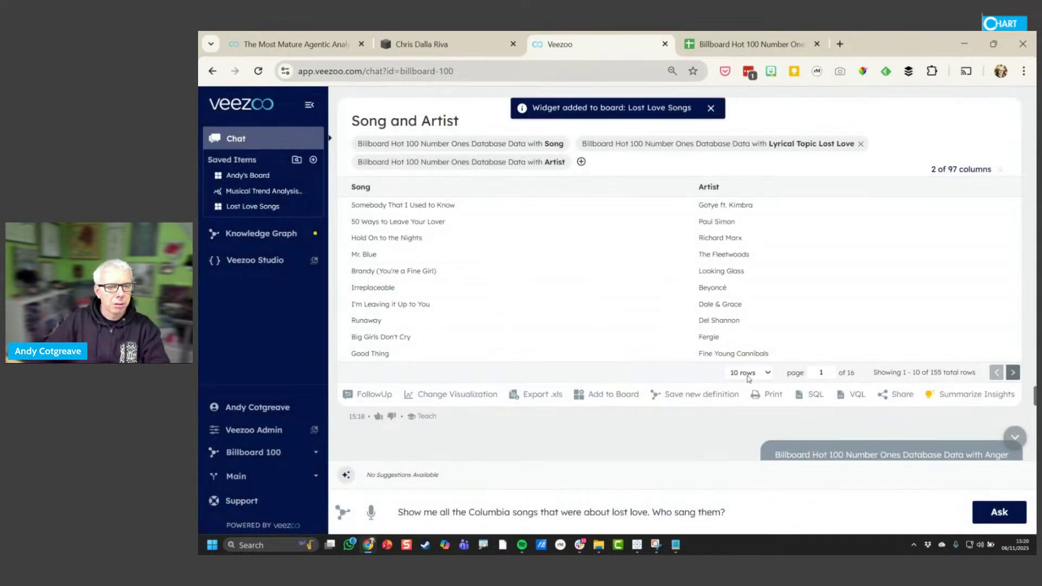
Reopen the Lost Love Songs board with its genre chart and song table, and save the board changes
{"action": "left_click", "coordinate": [272, 175]}
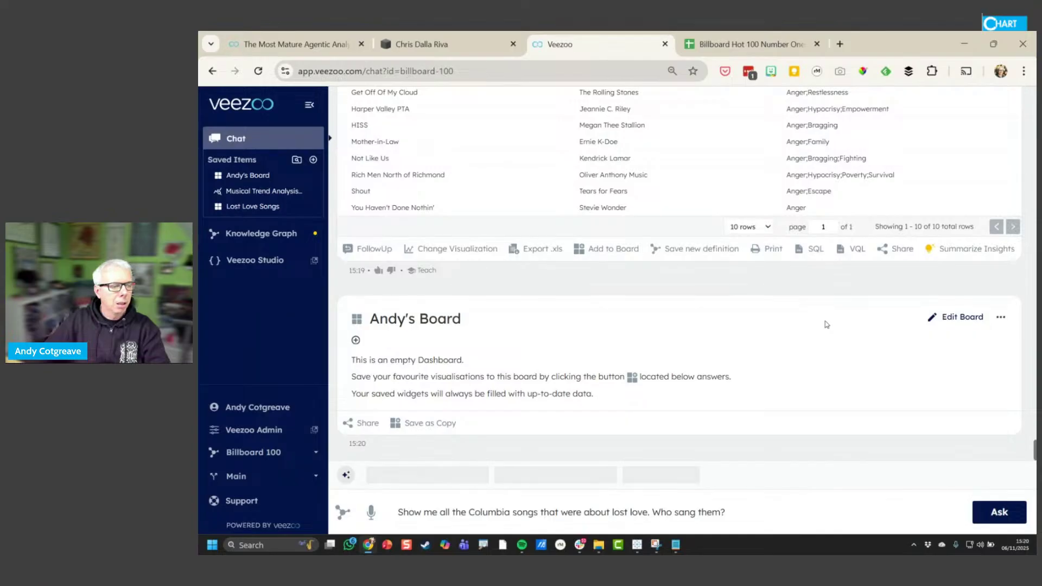
{"action": "left_click", "coordinate": [245, 206]}
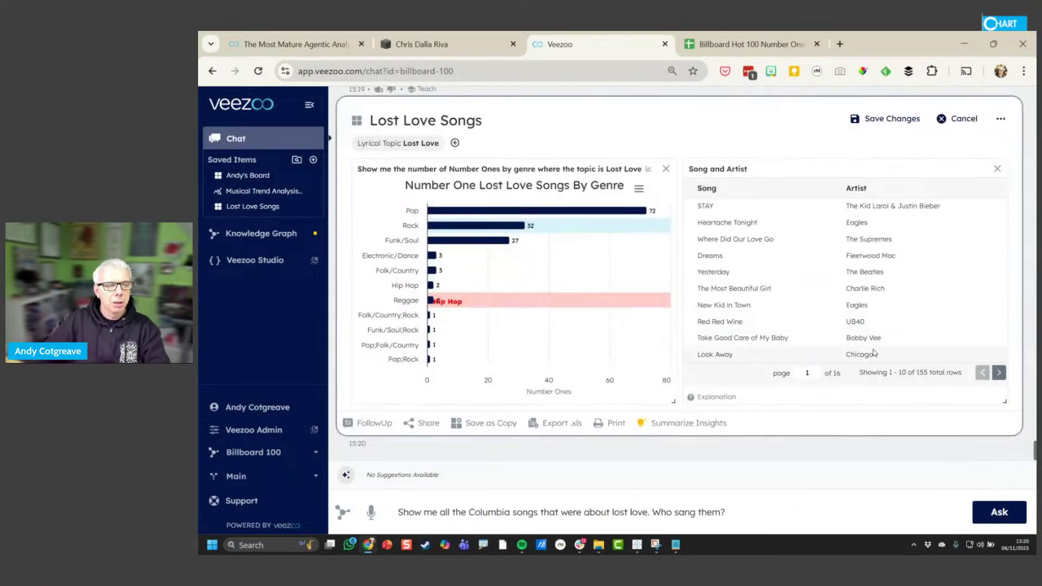
{"action": "mouse_move", "coordinate": [462, 233]}
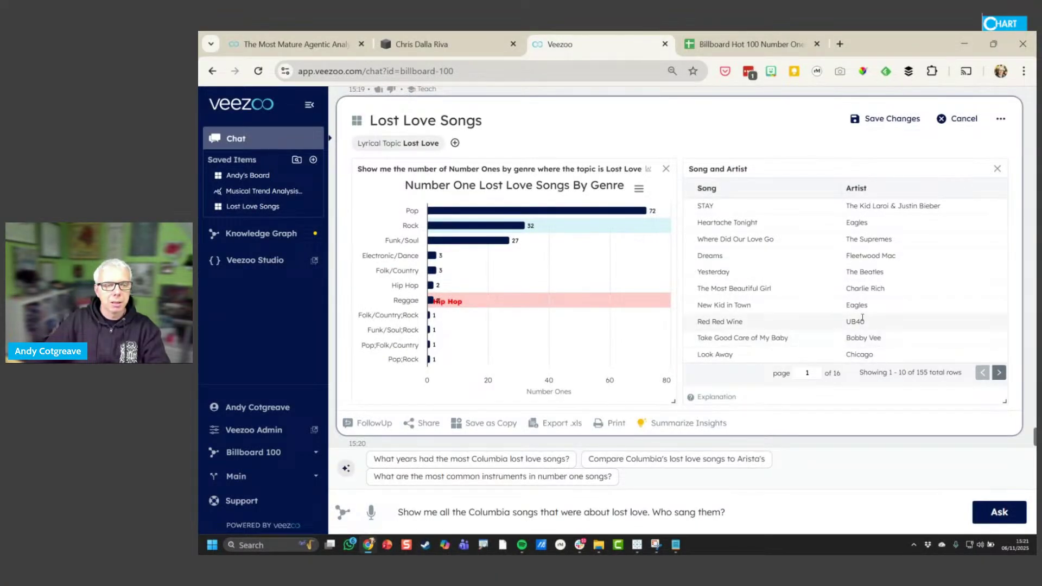
{"action": "mouse_move", "coordinate": [708, 400]}
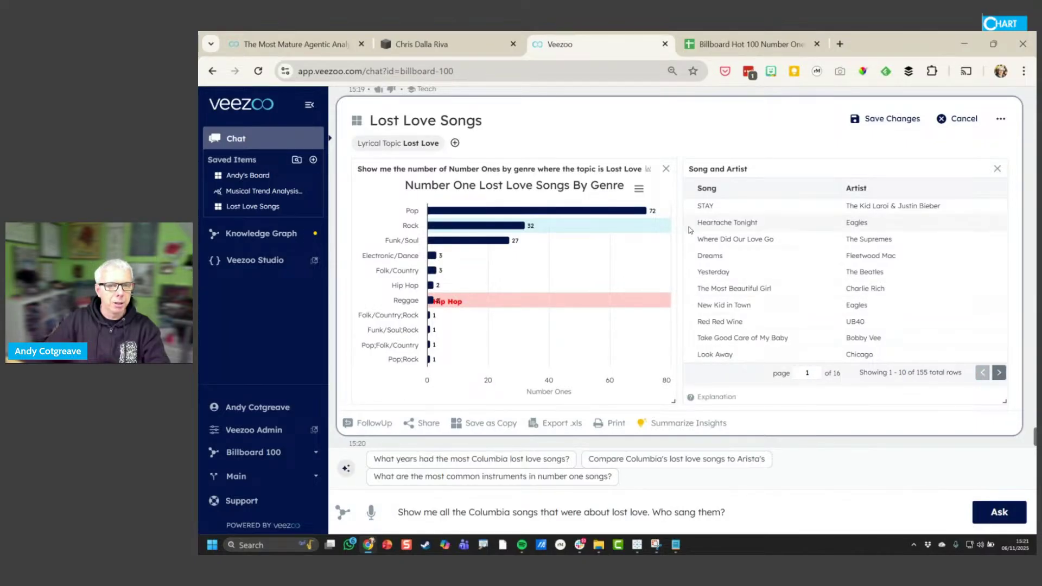
{"action": "left_click", "coordinate": [890, 119]}
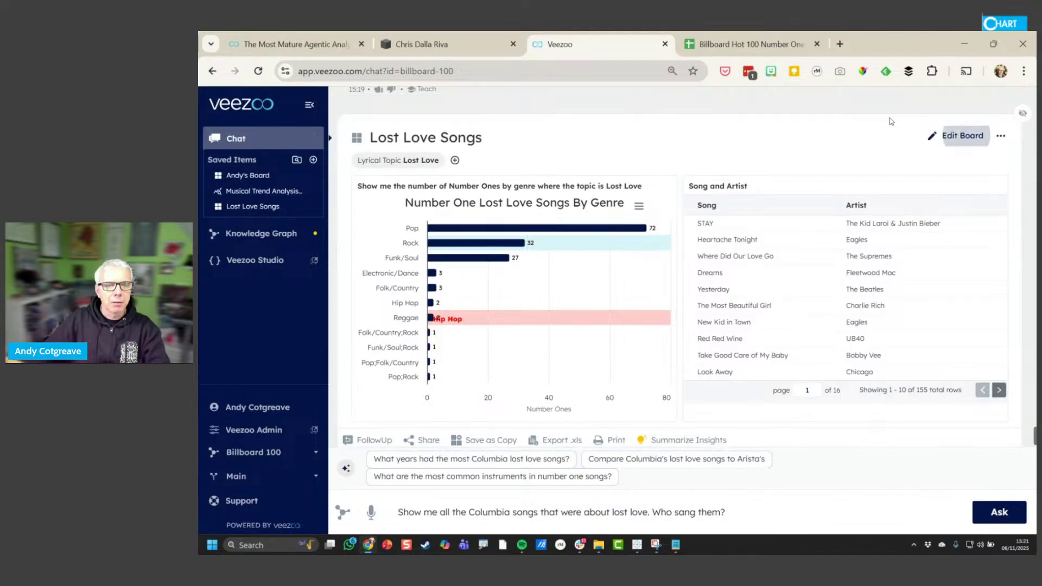
Request an in-depth analysis of the Pop genre from the genre chart on the Lost Love Songs board
{"action": "left_click", "coordinate": [597, 229]}
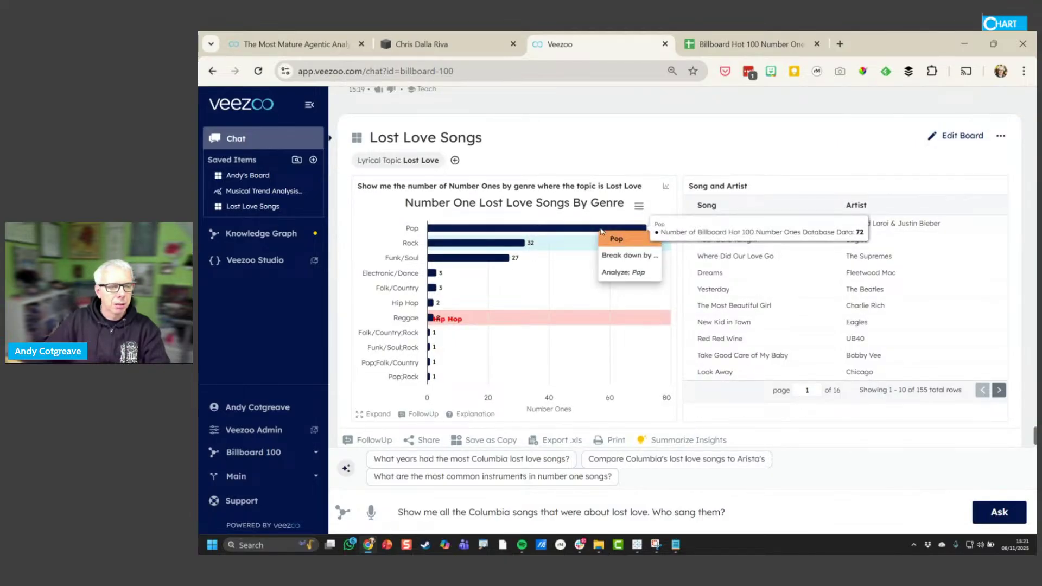
{"action": "left_click", "coordinate": [622, 272]}
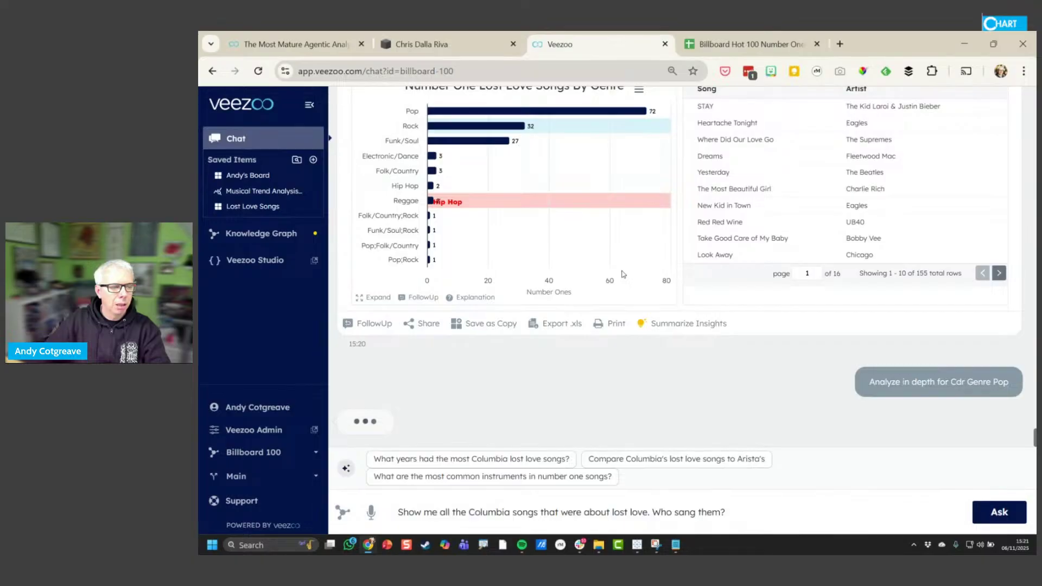
{"action": "scroll", "coordinate": [623, 247], "scroll_direction": "up", "scroll_amount": 1}
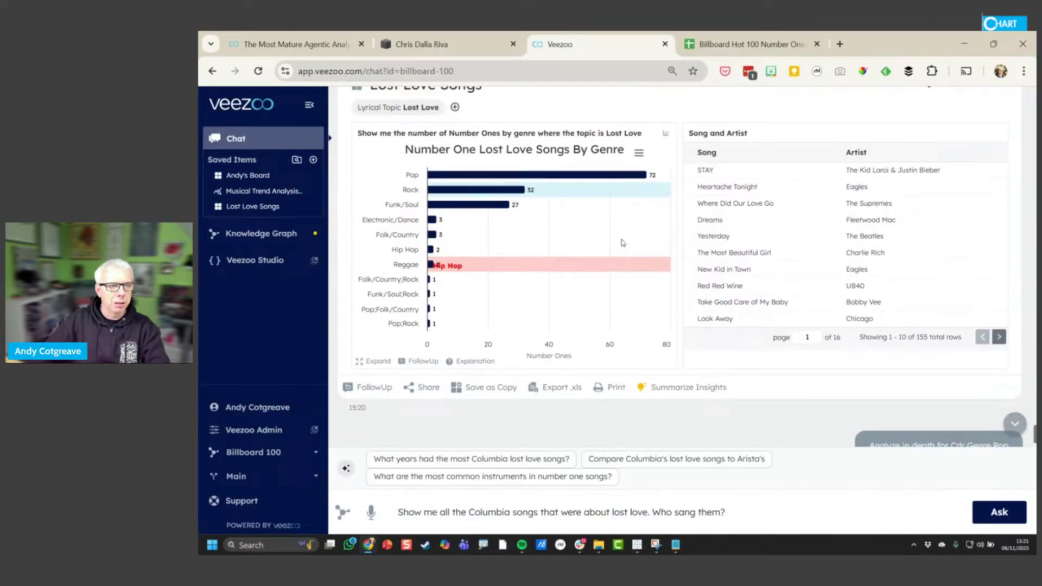
{"action": "left_click", "coordinate": [624, 180]}
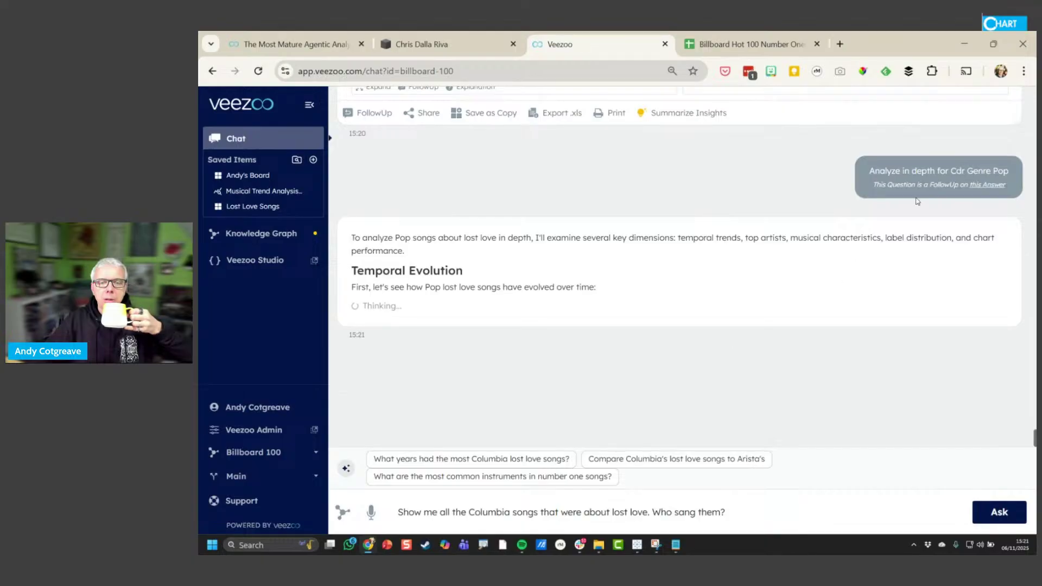
Review the follow-up reference and introduction of the Pop analysis against the board's genre chart
{"action": "left_click_drag", "start_coordinate": [873, 187], "coordinate": [997, 191]}
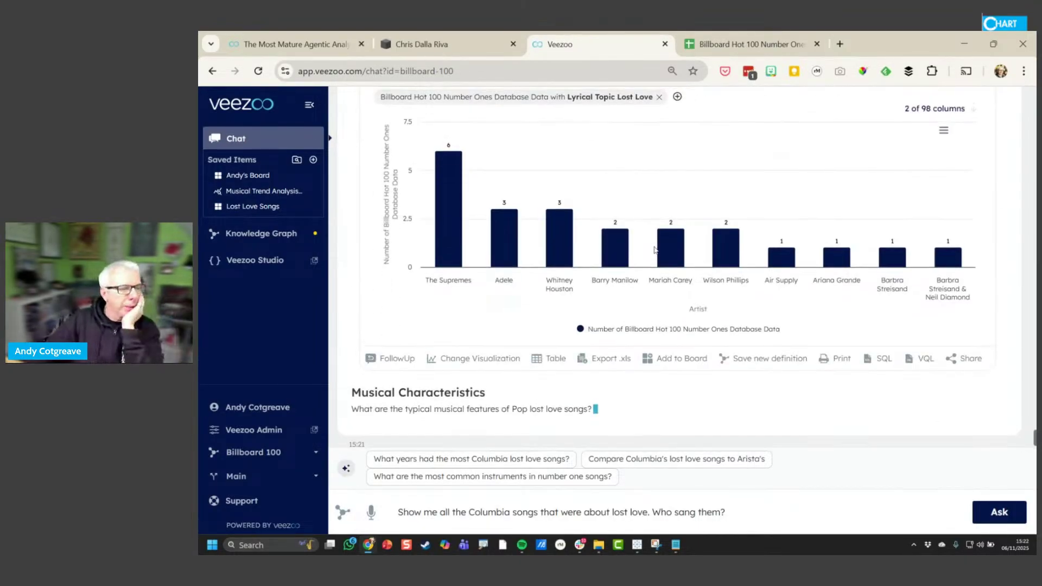
{"action": "scroll", "coordinate": [654, 249], "scroll_direction": "up", "scroll_amount": 15}
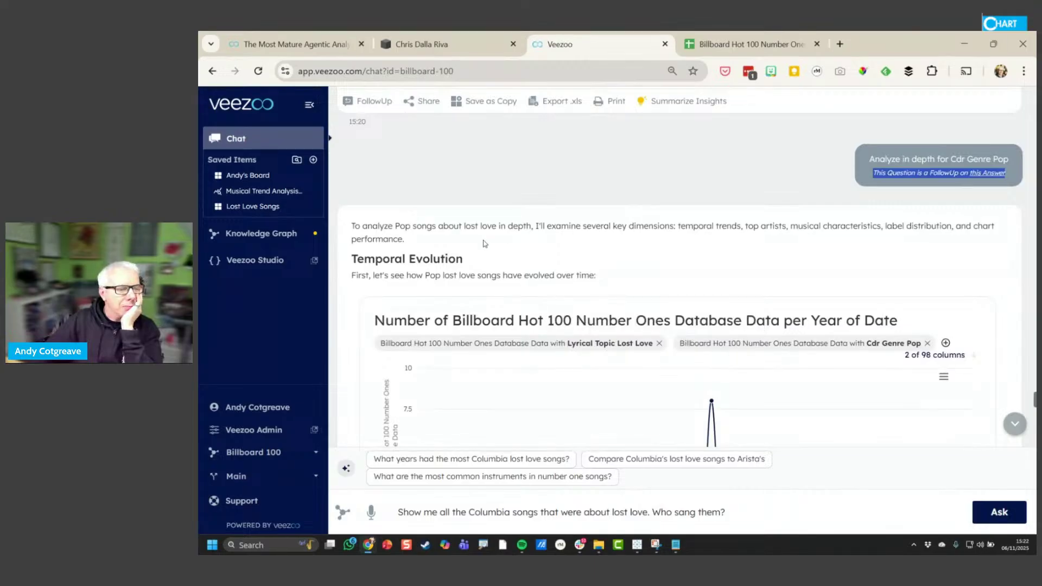
{"action": "left_click_drag", "start_coordinate": [378, 227], "coordinate": [463, 224]}
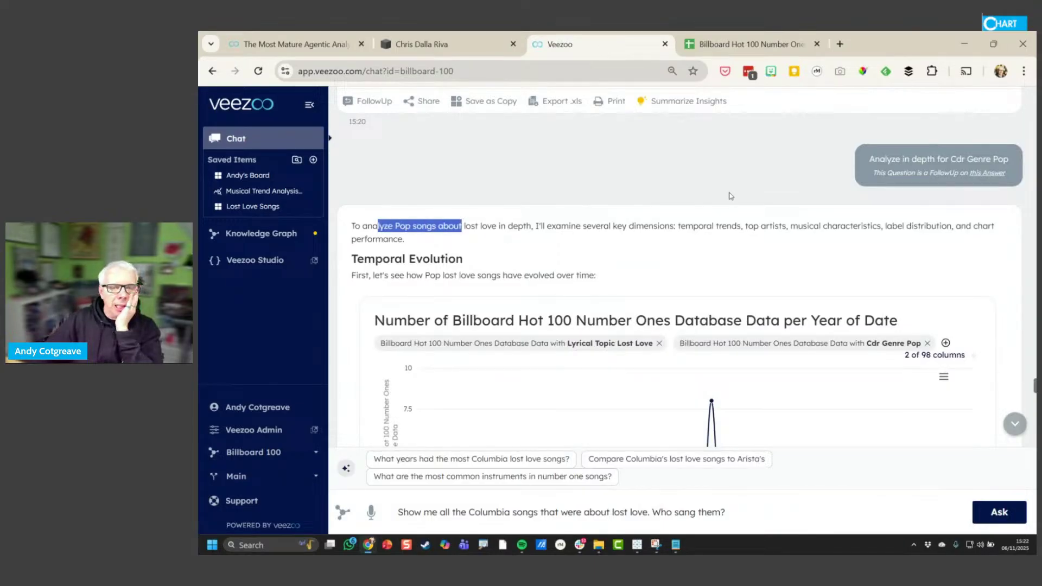
{"action": "scroll", "coordinate": [731, 196], "scroll_direction": "up", "scroll_amount": 5}
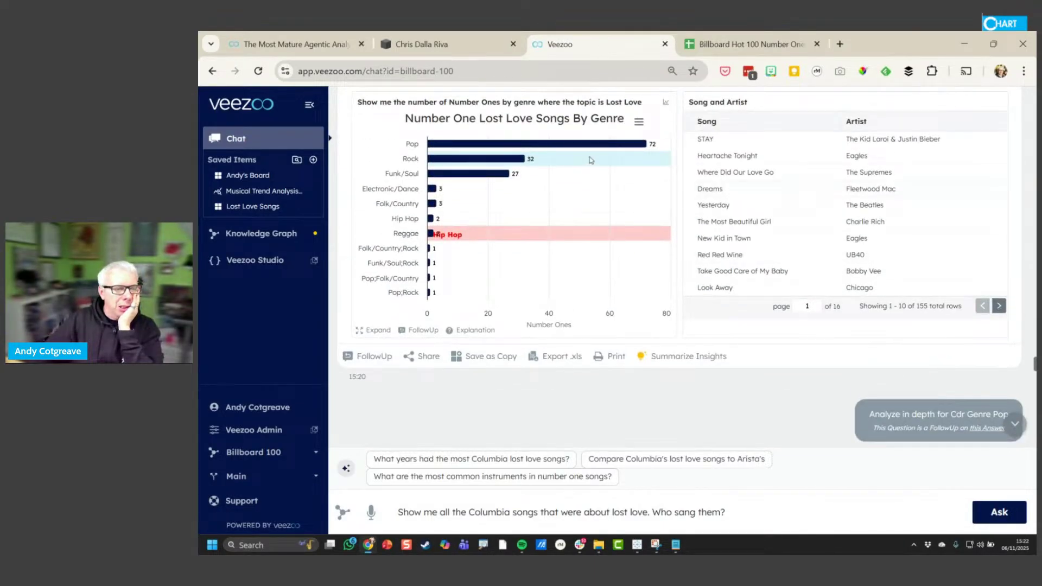
Examine the Temporal Evolution section and its yearly line chart in the Pop lost love analysis
{"action": "scroll", "coordinate": [563, 294], "scroll_direction": "down", "scroll_amount": 5}
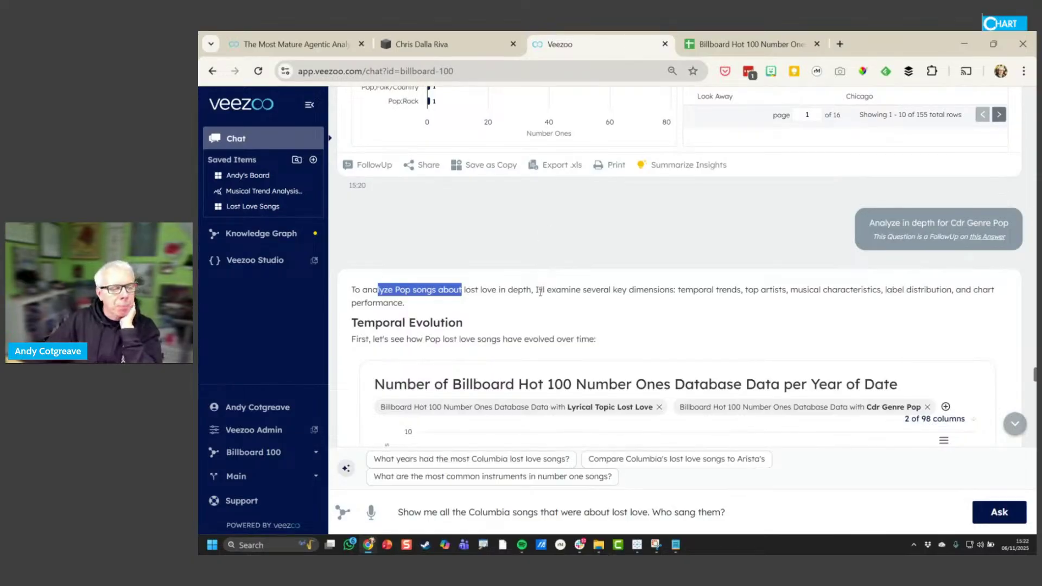
{"action": "scroll", "coordinate": [540, 292], "scroll_direction": "down", "scroll_amount": 2}
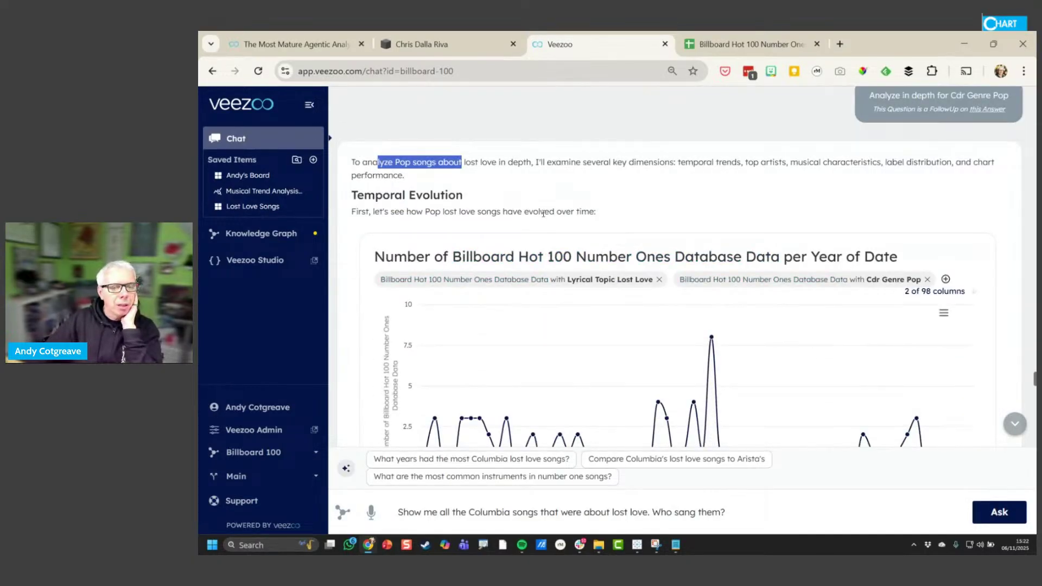
{"action": "scroll", "coordinate": [543, 213], "scroll_direction": "down", "scroll_amount": 1}
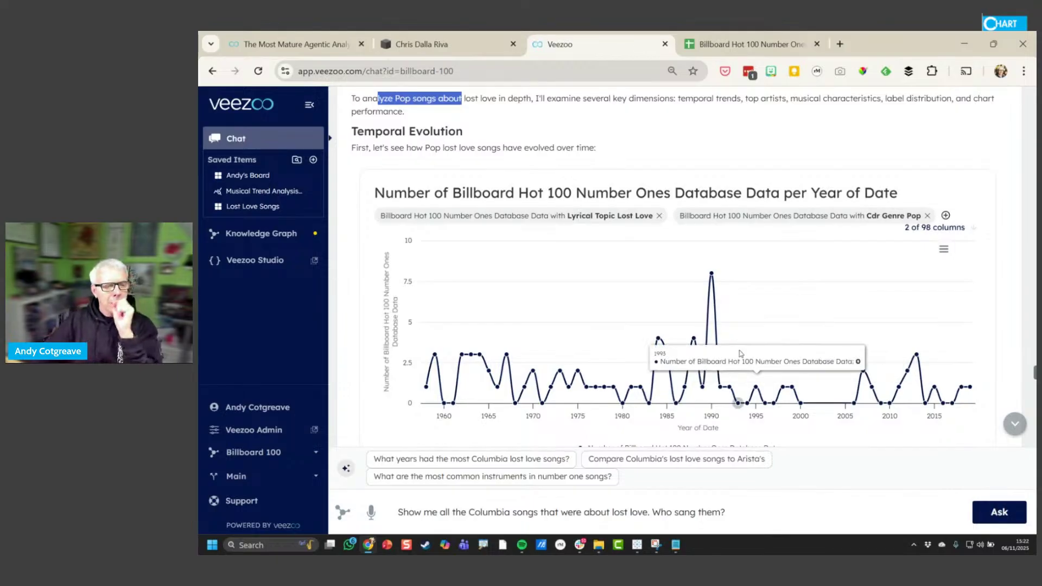
Switch to the Tableau workbook and add a new blank worksheet after Sheet 11
{"action": "left_click", "coordinate": [637, 547]}
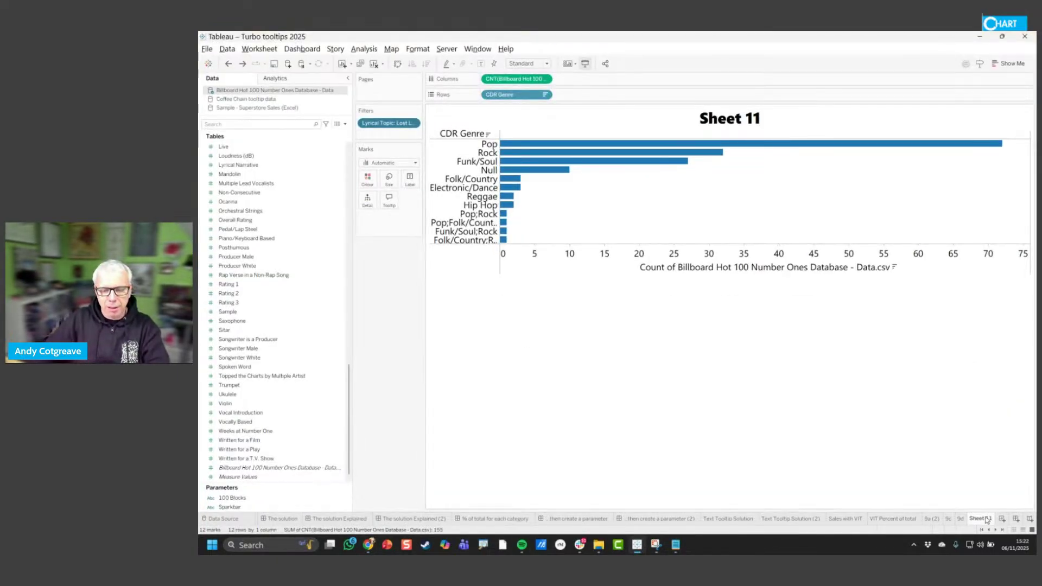
{"action": "left_click", "coordinate": [1002, 520]}
{"action": "key", "text": "alt+Tab"}
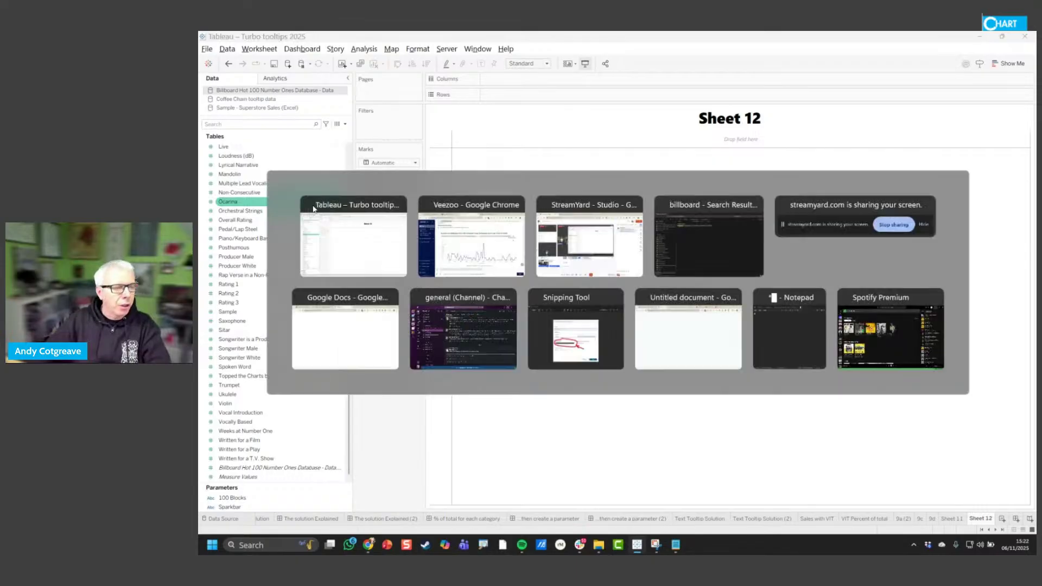
{"action": "key", "text": "alt+Tab"}
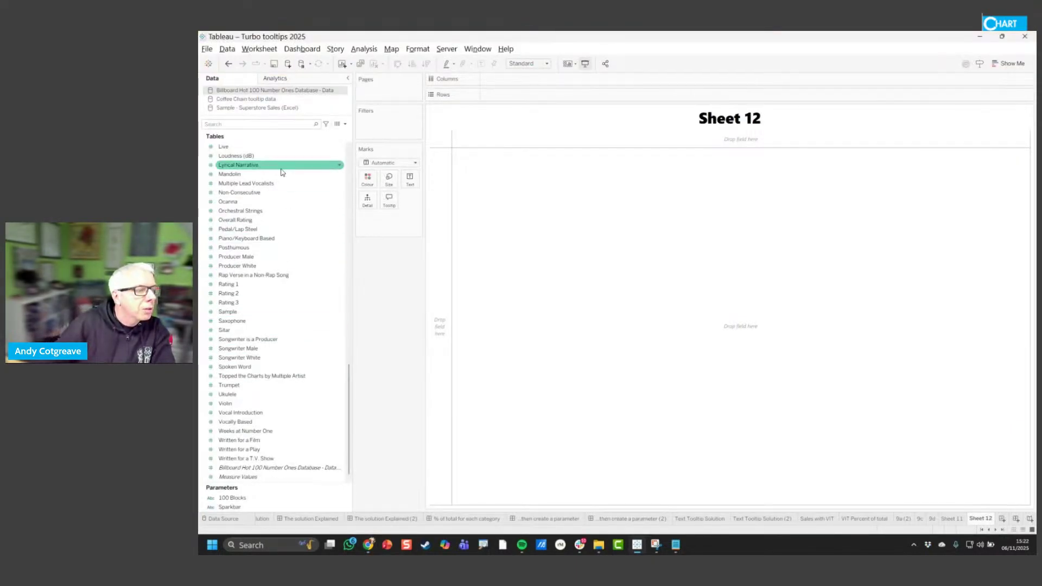
Search the Billboard data fields for "date" and list the Date field's values as rows on Sheet 12
{"action": "scroll", "coordinate": [260, 279], "scroll_direction": "up", "scroll_amount": 15}
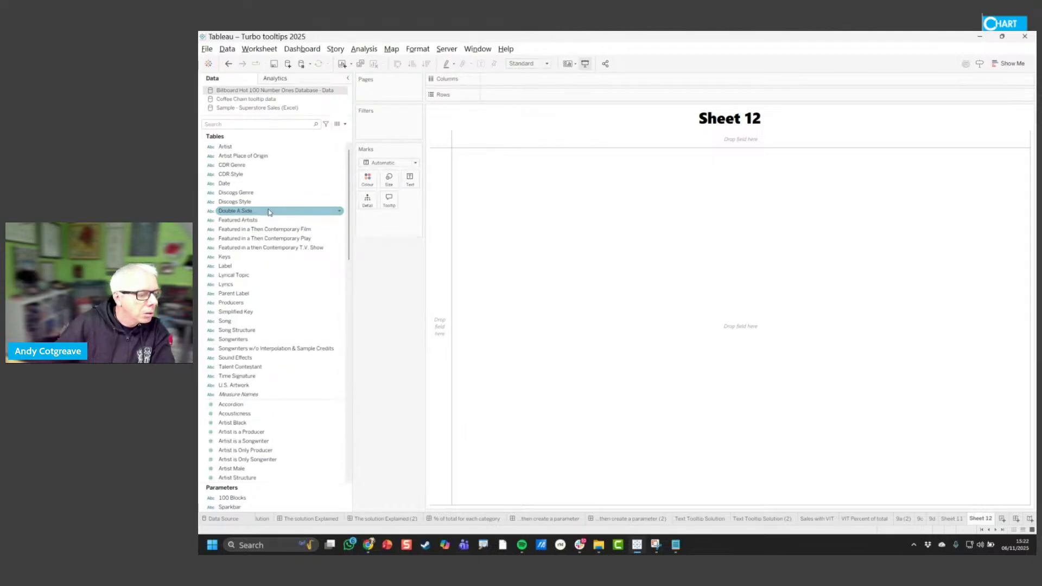
{"action": "left_click", "coordinate": [271, 122]}
{"action": "type", "text": "date"}
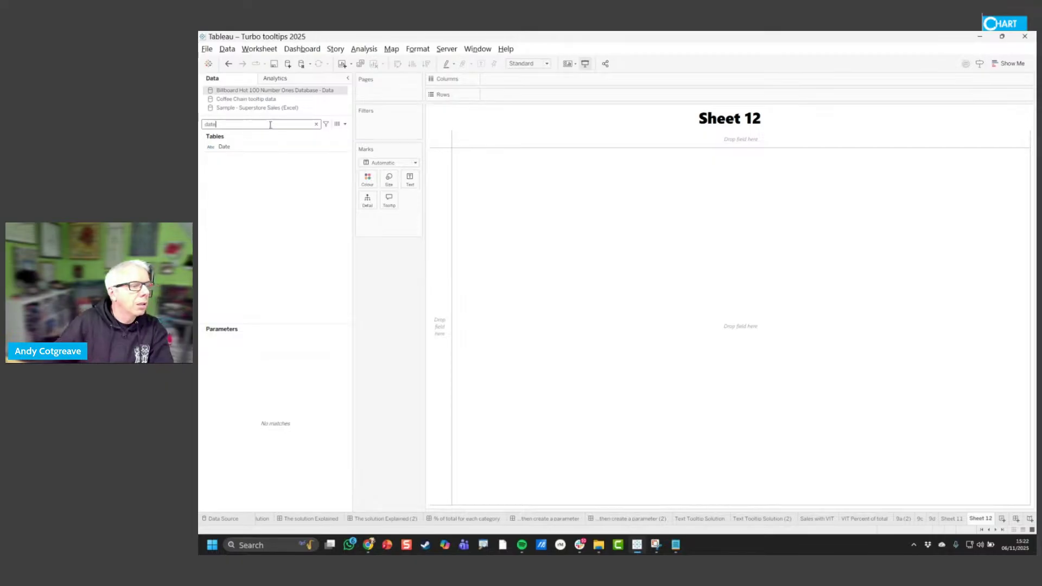
{"action": "mouse_move", "coordinate": [249, 148]}
{"action": "left_mouse_down"}
{"action": "mouse_move", "coordinate": [531, 87]}
{"action": "mouse_move", "coordinate": [522, 96]}
{"action": "left_mouse_up"}
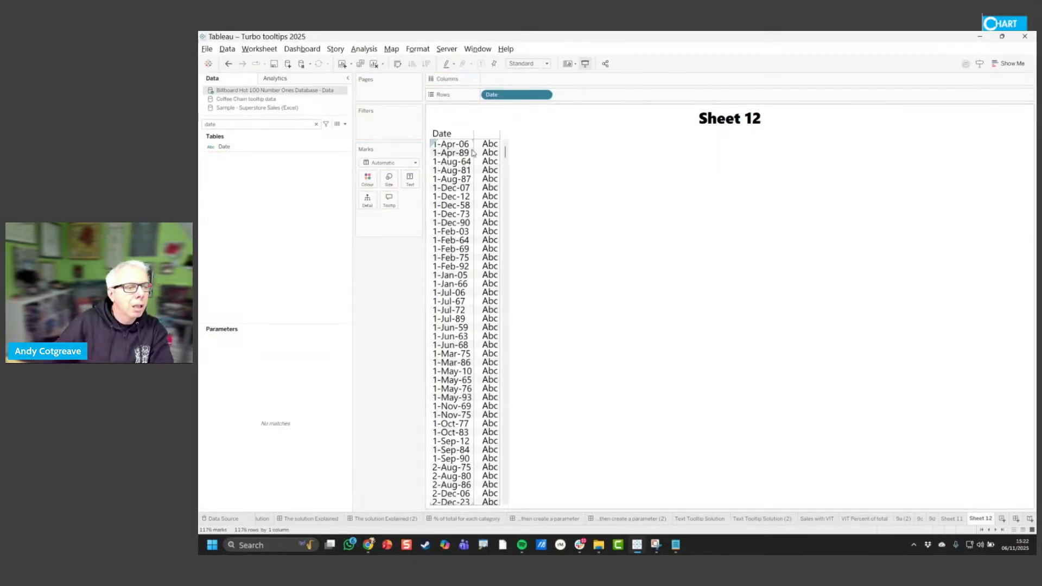
Start a new calculated field based on the Date field and enlarge the formula text
{"action": "right_click", "coordinate": [255, 147]}
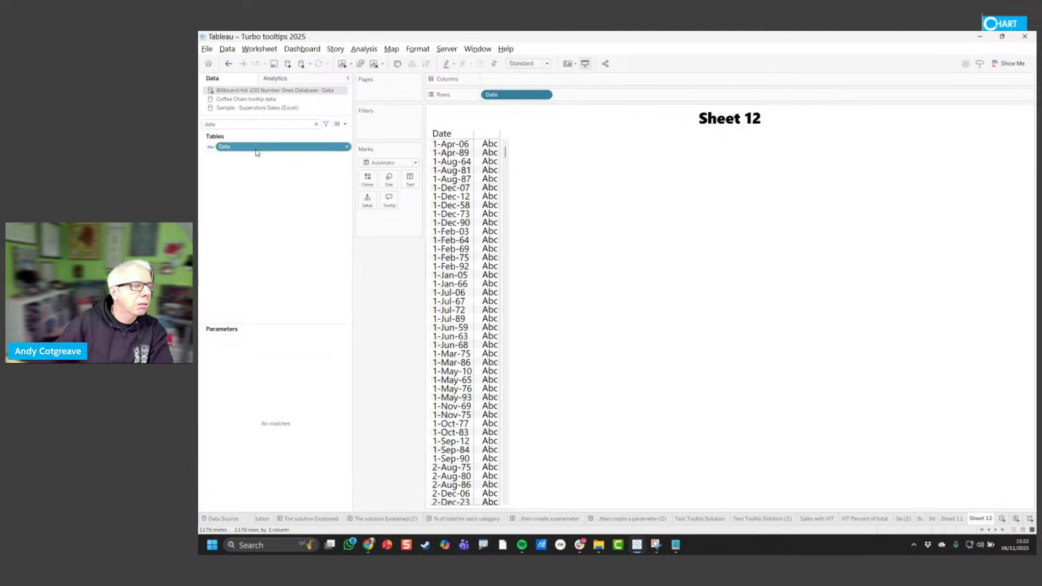
{"action": "mouse_move", "coordinate": [304, 241]}
{"action": "left_click", "coordinate": [380, 242]}
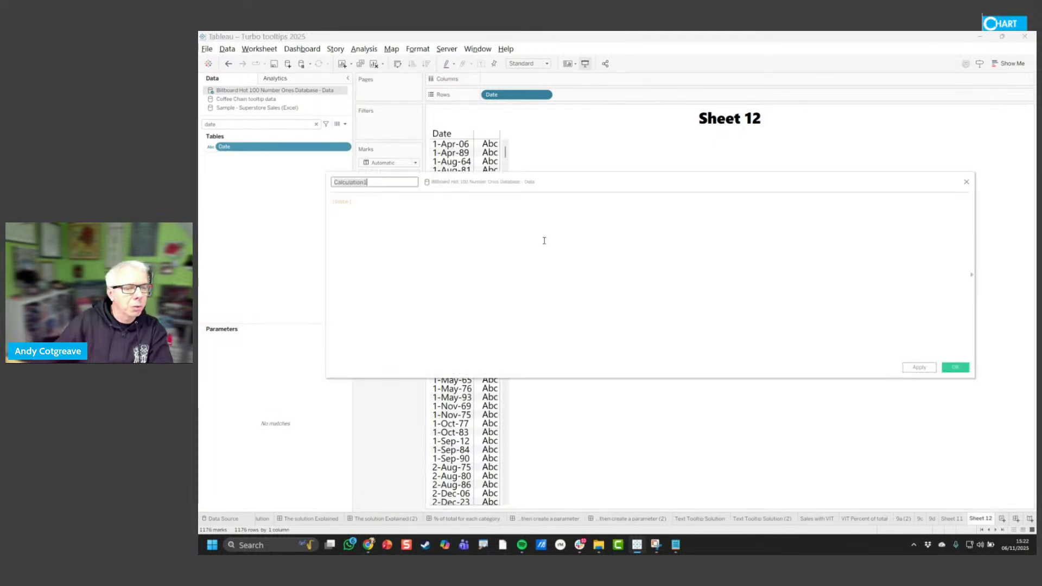
{"action": "left_click", "coordinate": [381, 202]}
{"action": "scroll", "coordinate": [497, 224], "scroll_direction": "up", "scroll_amount": 5}
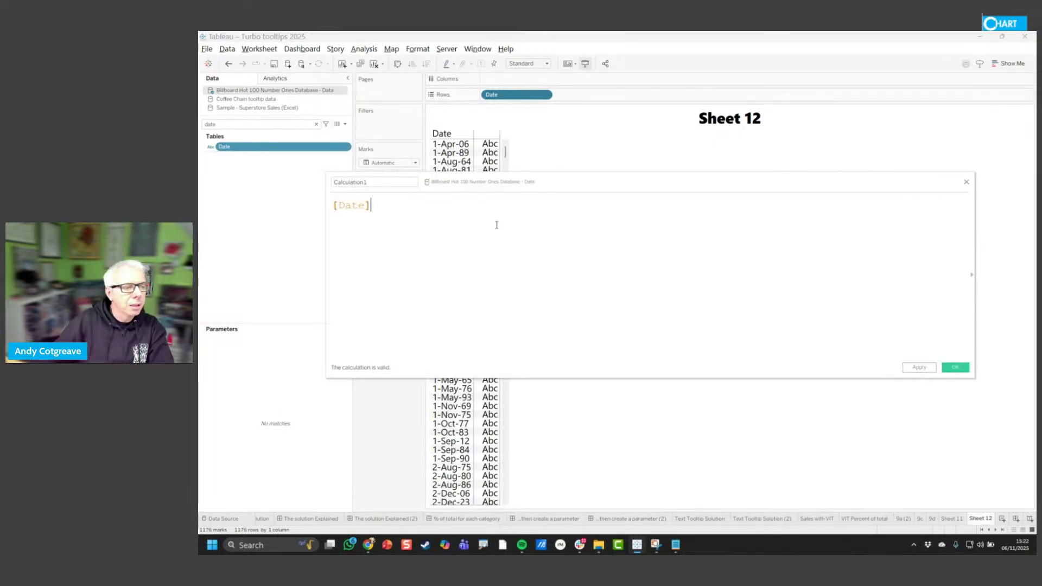
Show the calculation editor's function reference in full, restrict it to Date functions and look up DATEPARSE
{"action": "left_click", "coordinate": [972, 276]}
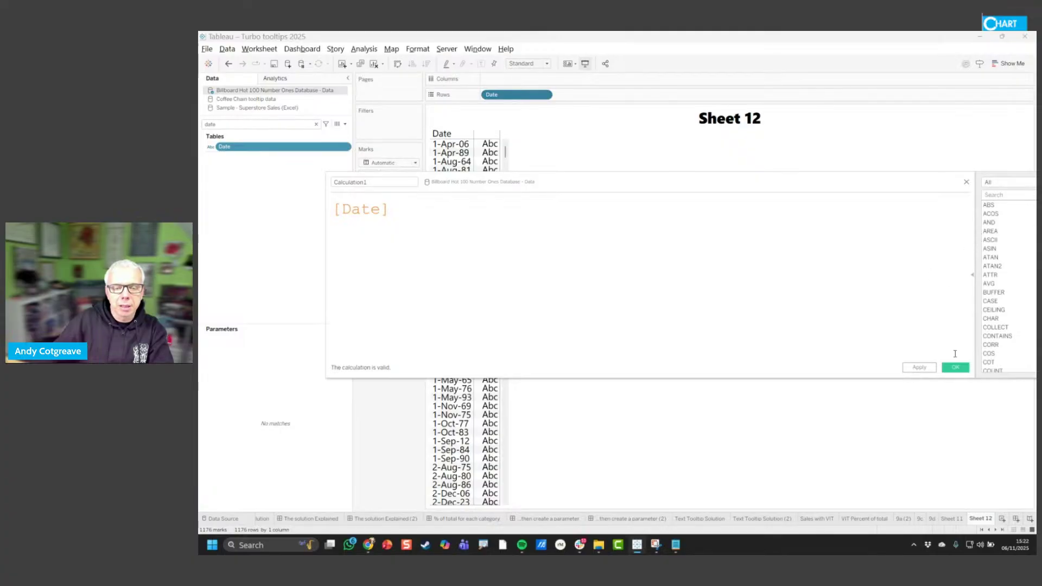
{"action": "left_click_drag", "start_coordinate": [328, 268], "coordinate": [624, 261]}
{"action": "left_click_drag", "start_coordinate": [878, 179], "coordinate": [599, 194]}
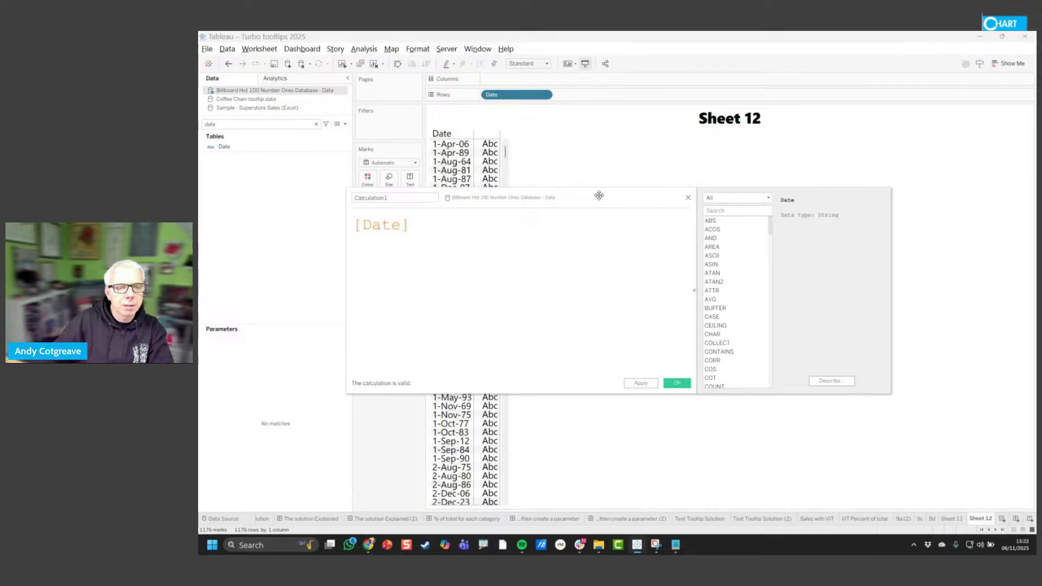
{"action": "left_click", "coordinate": [739, 199]}
{"action": "left_click", "coordinate": [731, 235]}
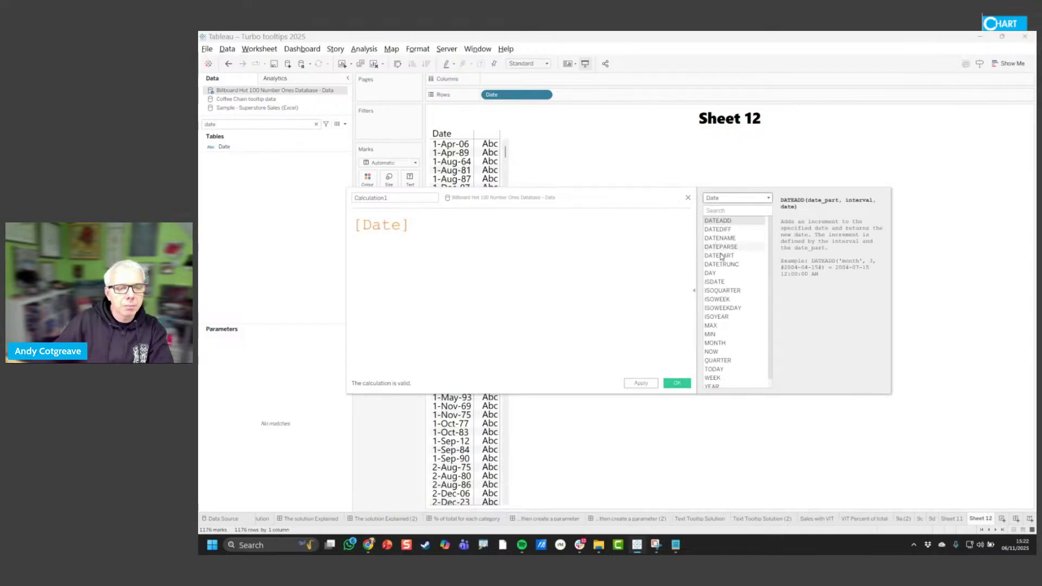
{"action": "left_click", "coordinate": [729, 249]}
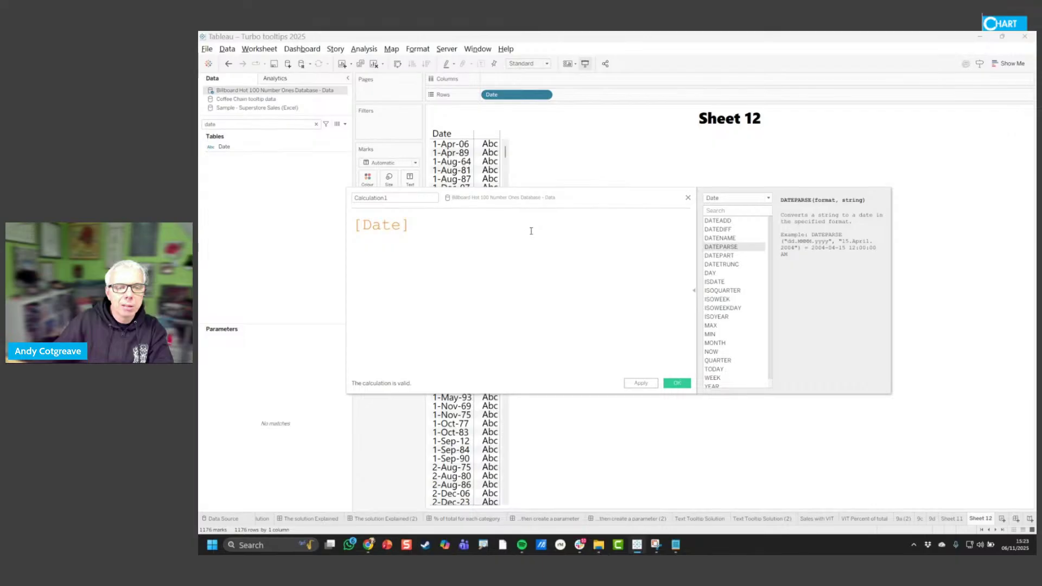
Insert the DATEPARSE function with its opening bracket in front of [Date] in the formula
{"action": "key", "text": "Home"}
{"action": "type", "text": "DATEP"}
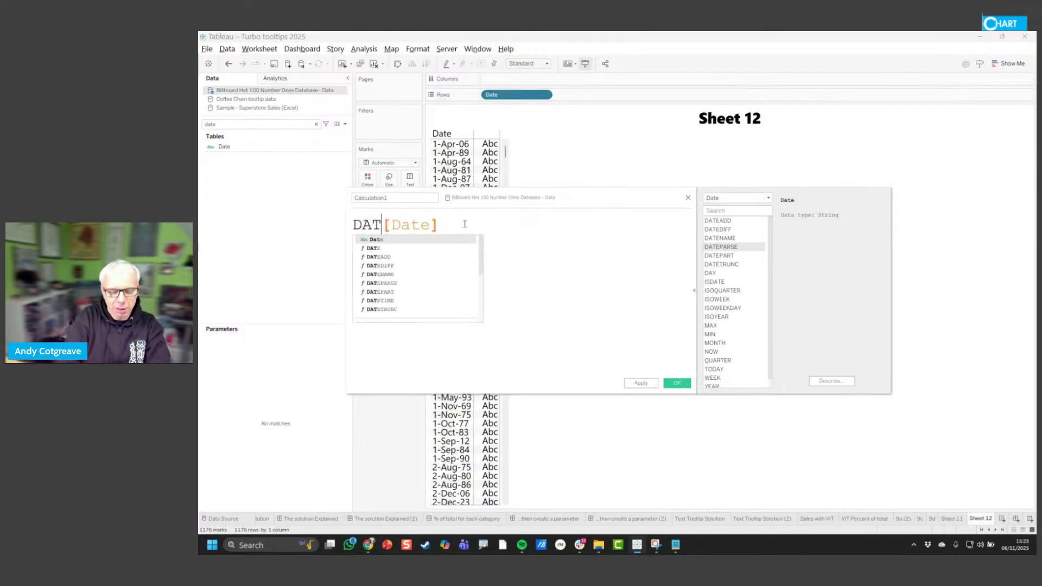
{"action": "type", "text": "ARSE("}
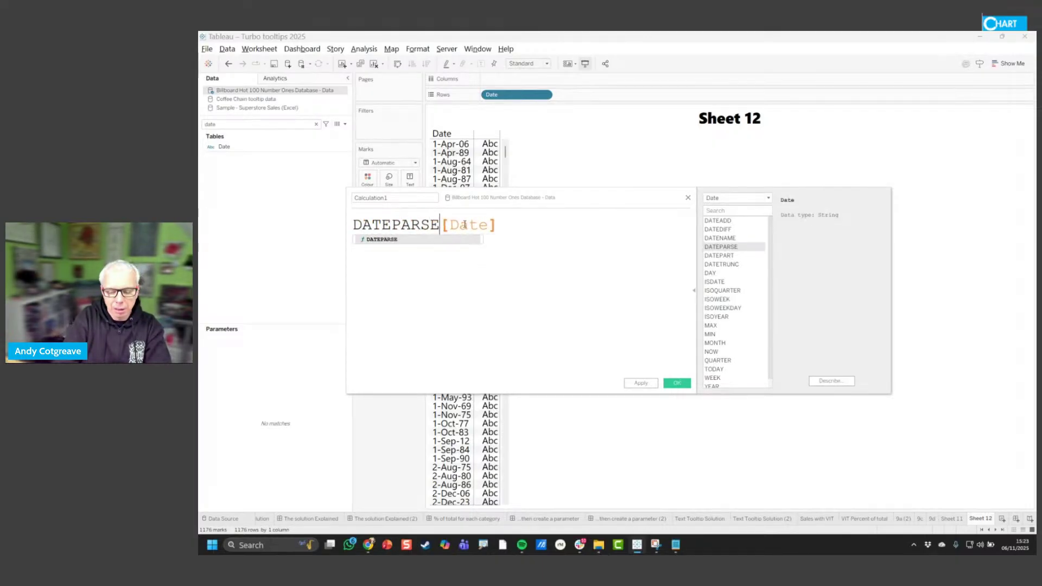
{"action": "key", "text": "Left"}
{"action": "key", "text": "Left"}
{"action": "key", "text": "Left"}
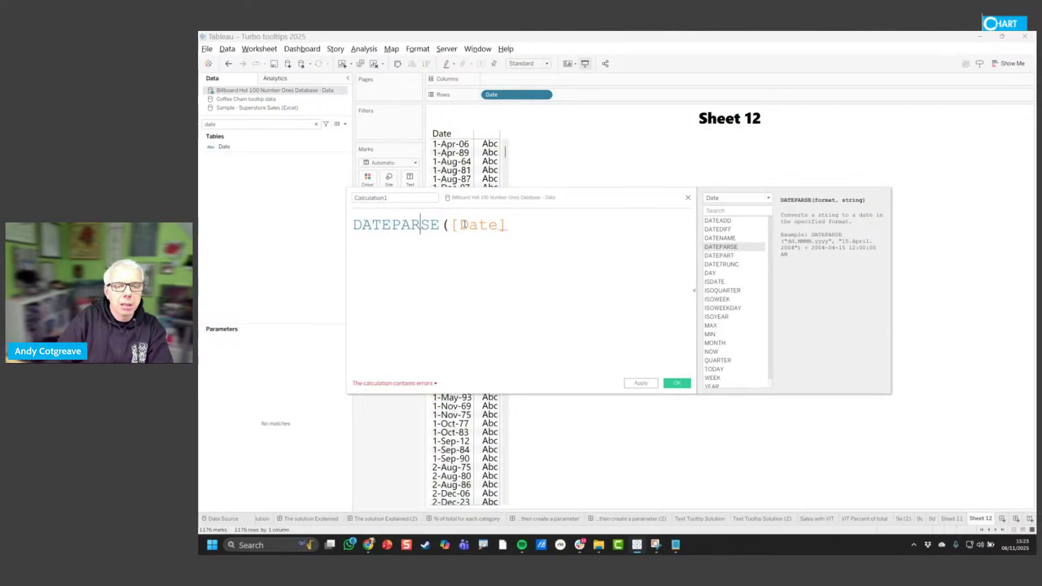
{"action": "key", "text": "Right"}
{"action": "key", "text": "Right"}
{"action": "key", "text": "Left"}
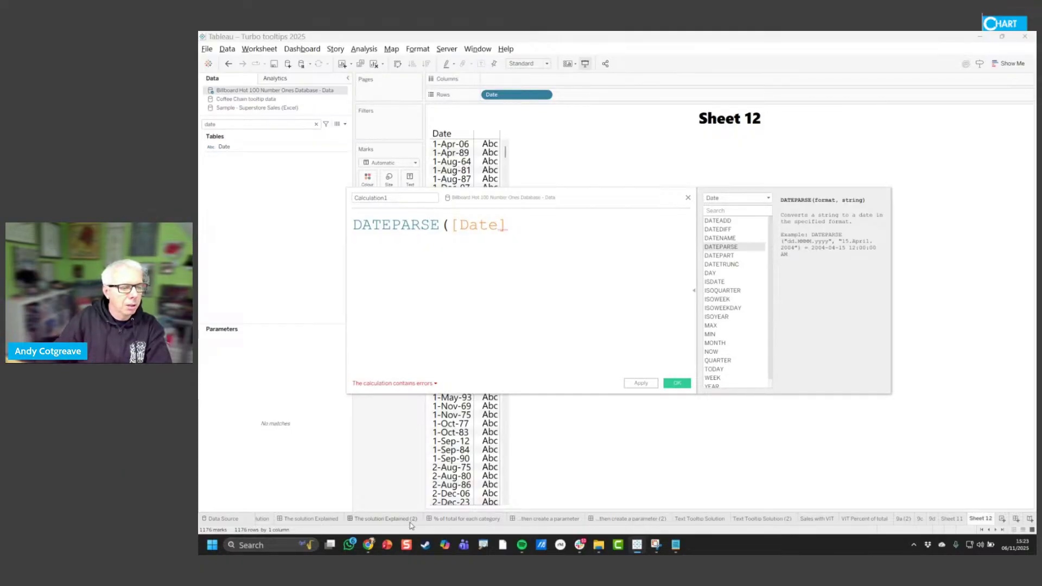
Check the date pattern in a widened Date column and complete the formula as DATEPARSE("dd-mmm-yy",[Date])
{"action": "scroll", "coordinate": [460, 456], "scroll_direction": "down", "scroll_amount": 20}
{"action": "scroll", "coordinate": [460, 456], "scroll_direction": "down", "scroll_amount": 20}
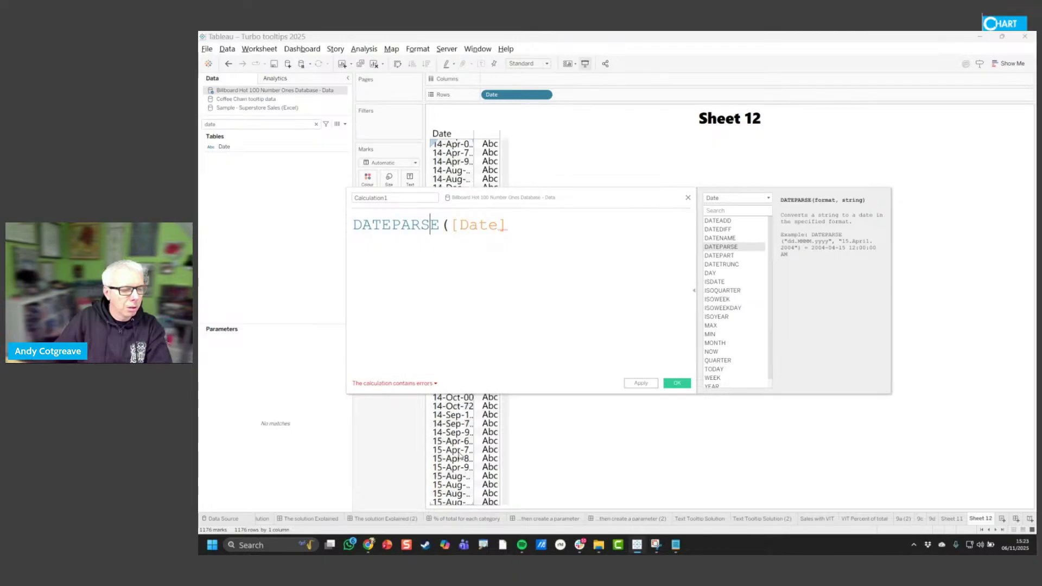
{"action": "left_click", "coordinate": [449, 226]}
{"action": "type", "text": "\""}
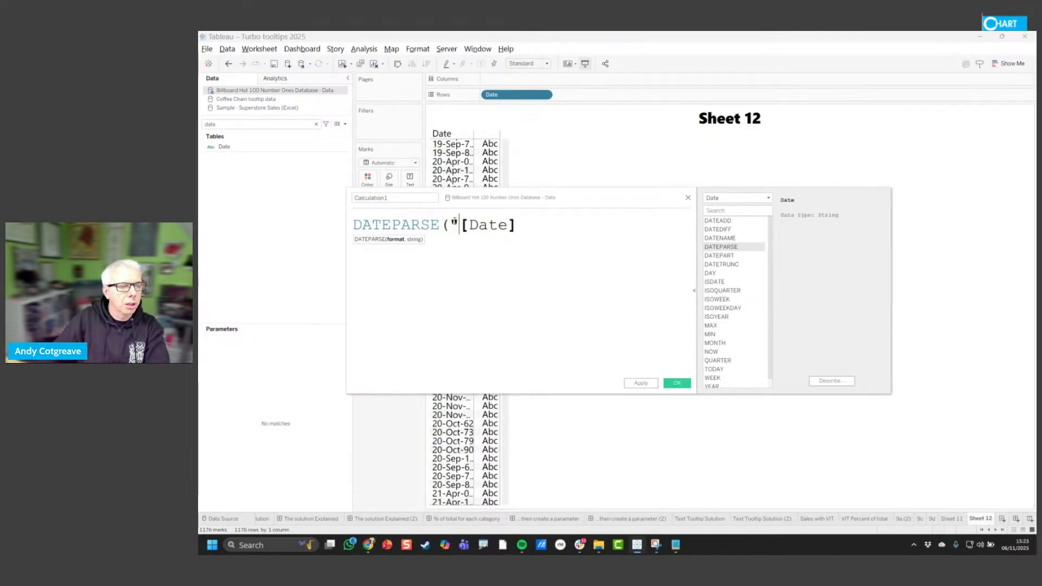
{"action": "type", "text": "dd-"}
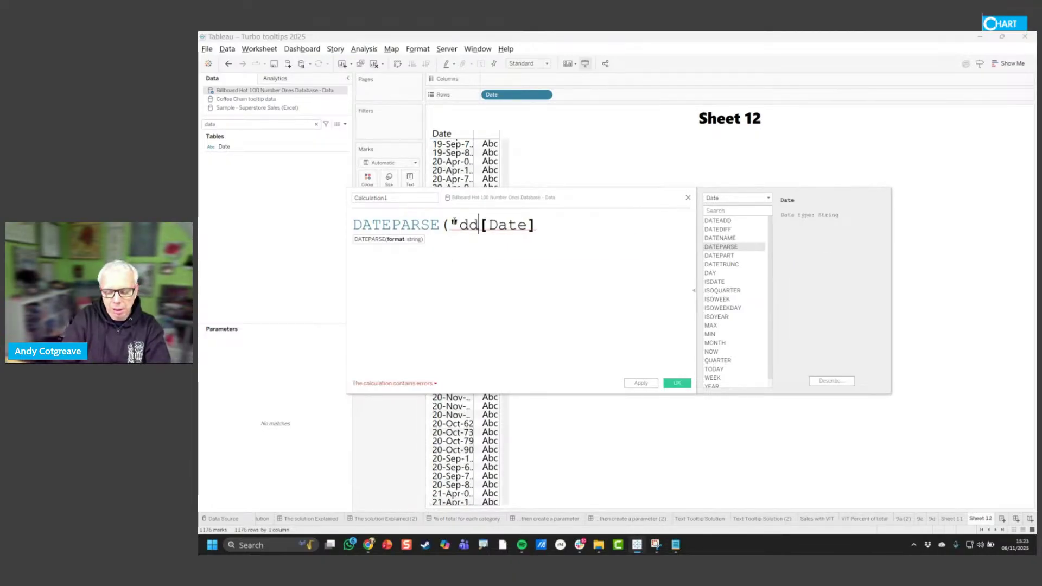
{"action": "type", "text": "mmm"}
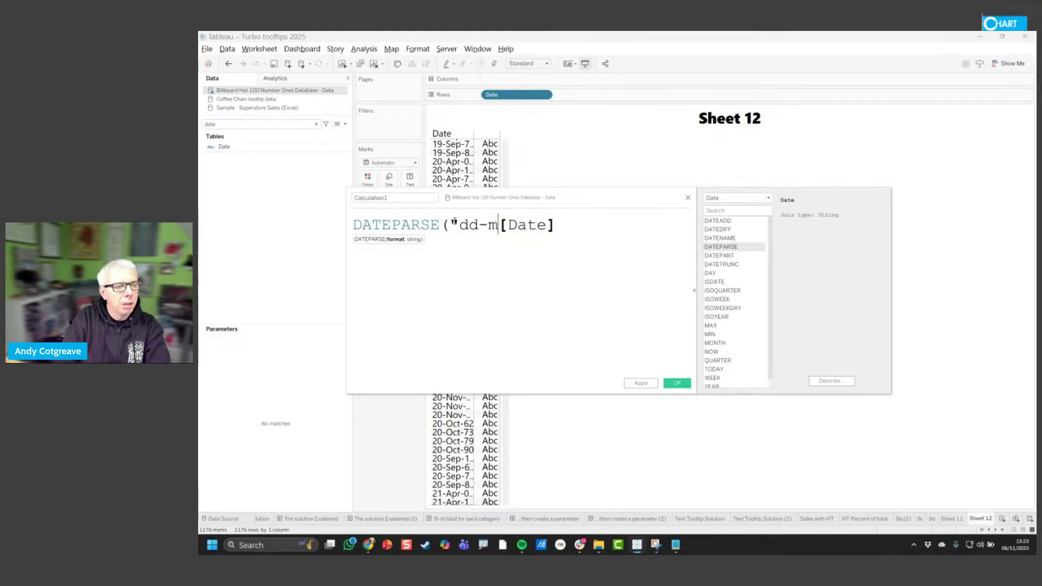
{"action": "type", "text": "-"}
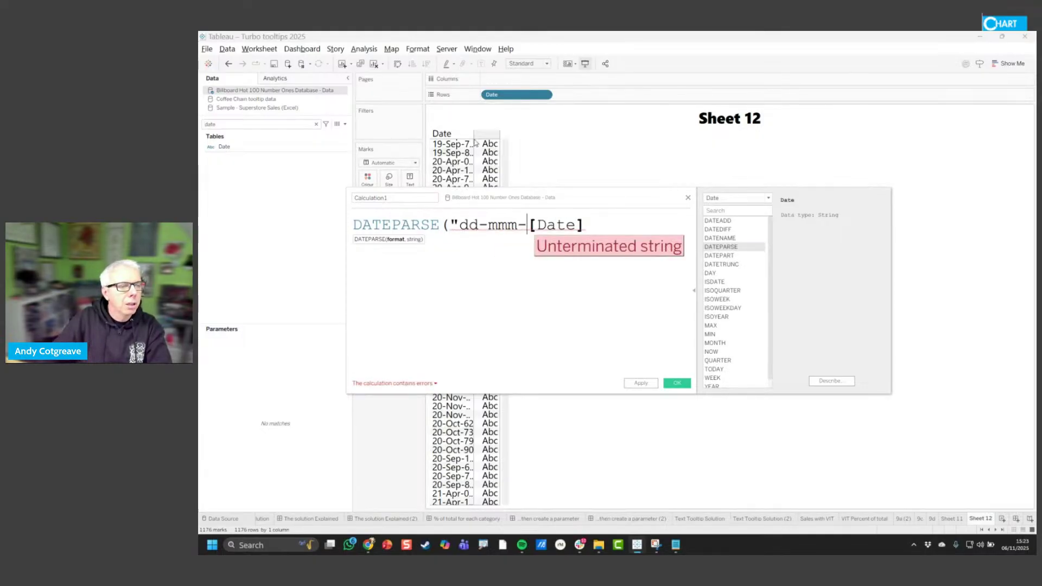
{"action": "left_click_drag", "start_coordinate": [500, 144], "coordinate": [522, 145]}
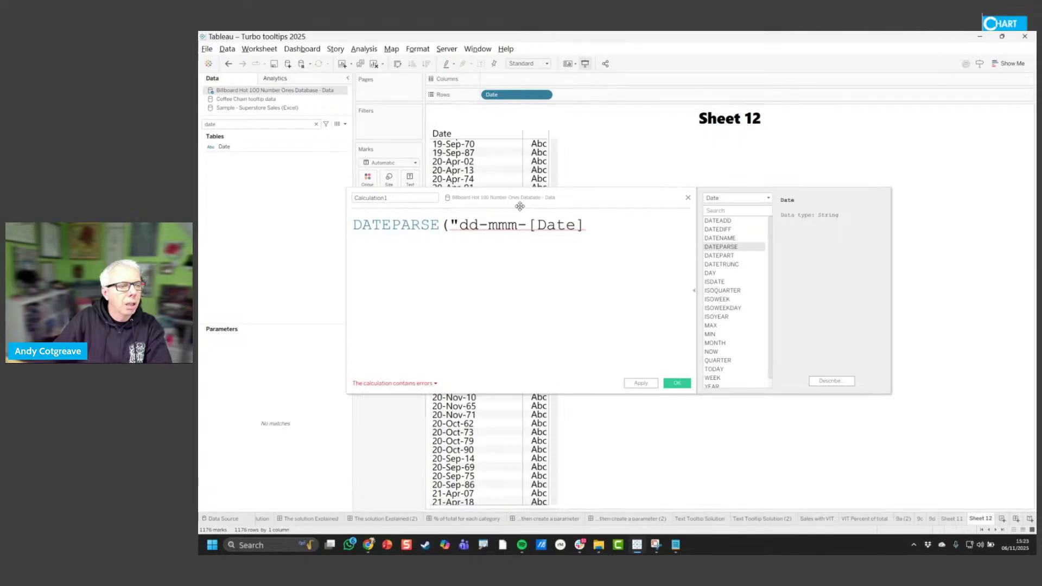
{"action": "left_click", "coordinate": [526, 224]}
{"action": "type", "text": "yy\","}
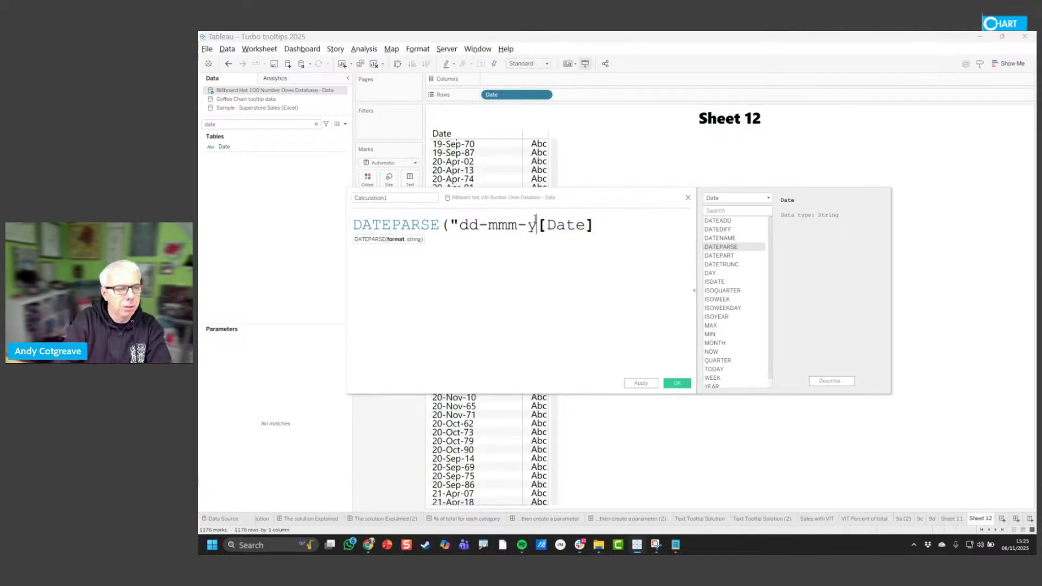
{"action": "key", "text": "End"}
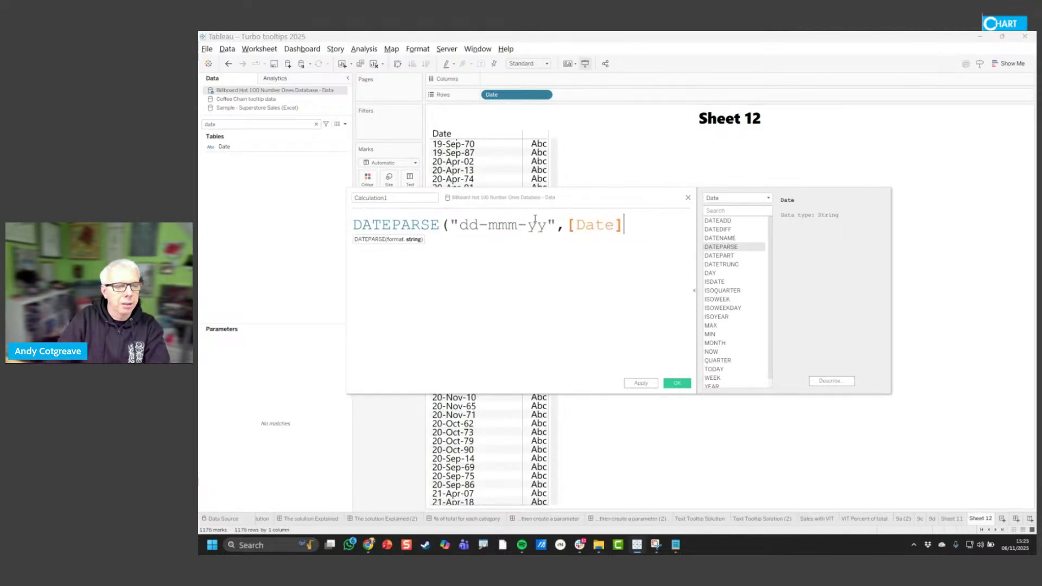
{"action": "type", "text": ")"}
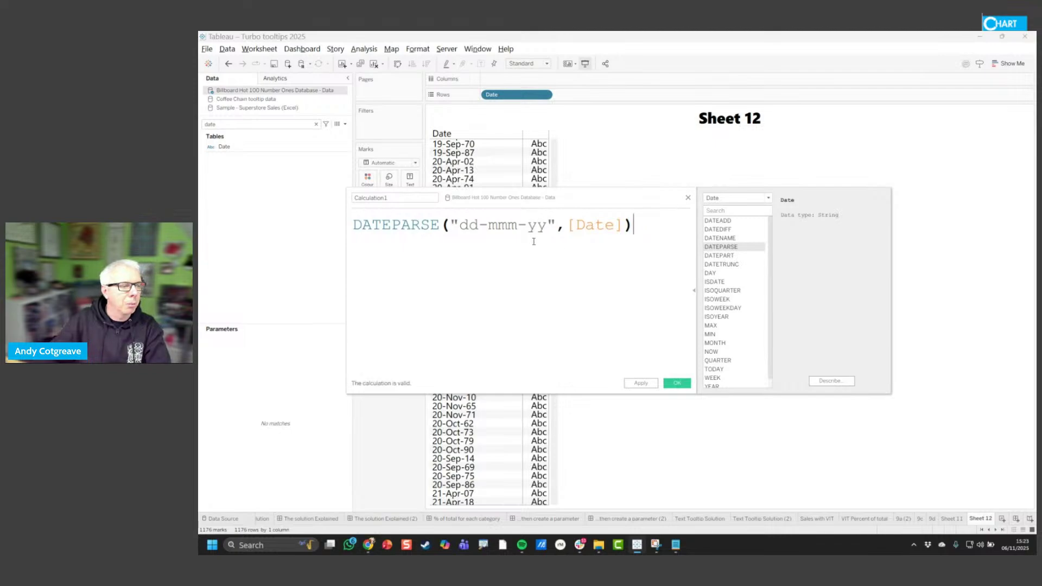
Save the calculated field as Date1 and add it to the rows after Date
{"action": "left_click", "coordinate": [408, 197]}
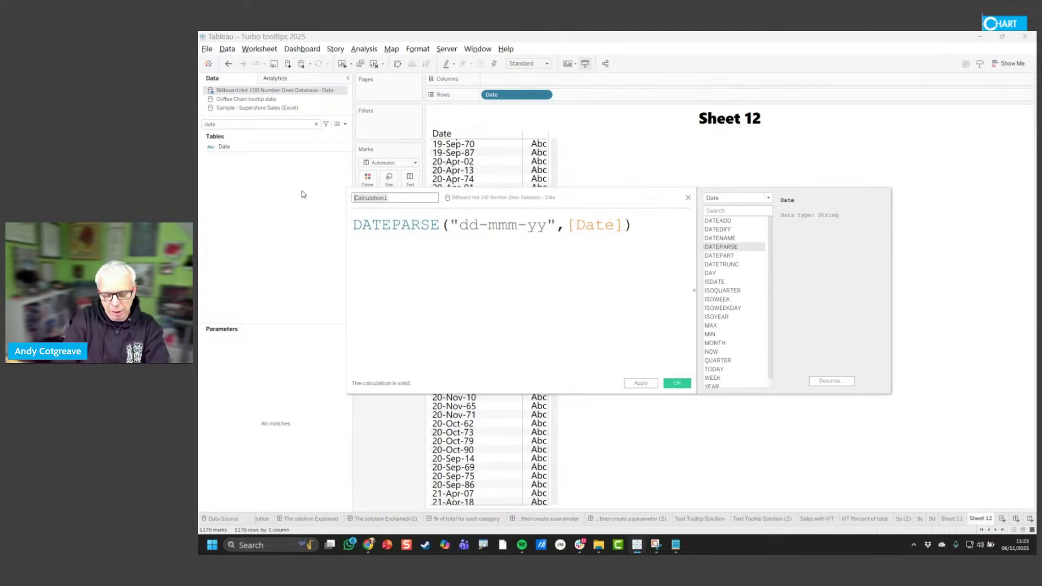
{"action": "type", "text": "Date1"}
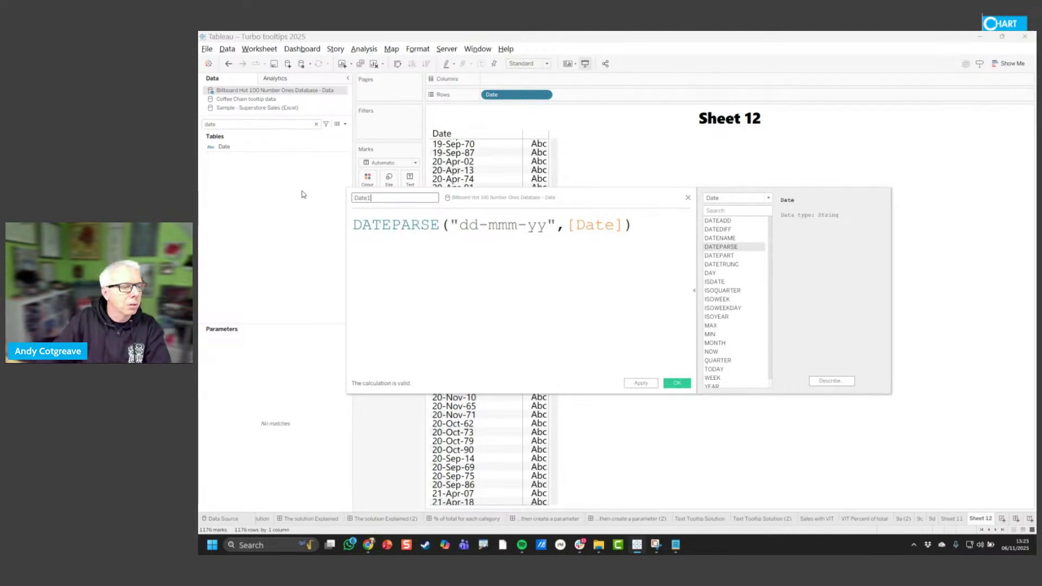
{"action": "left_click", "coordinate": [685, 384]}
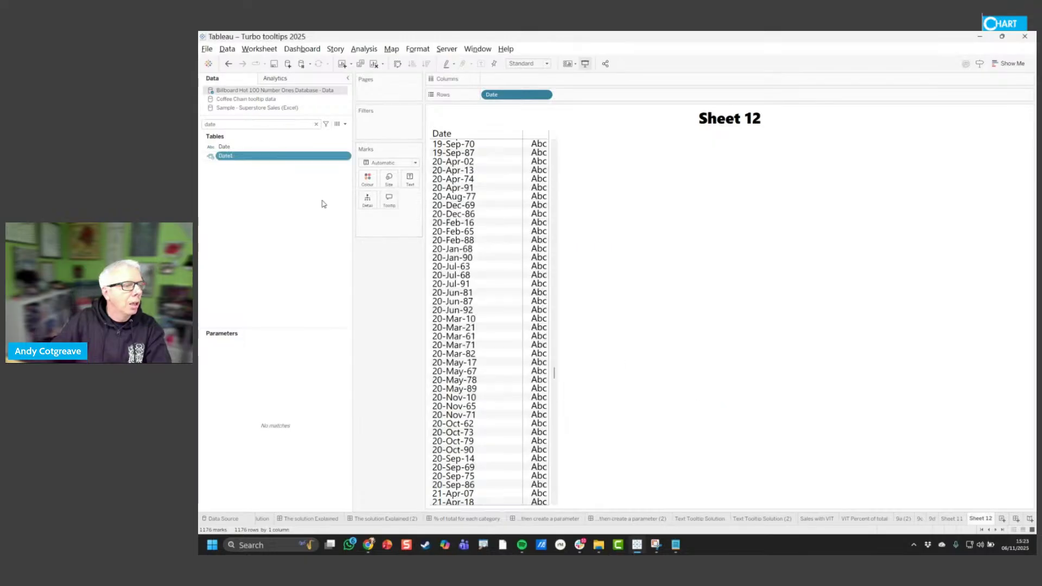
{"action": "left_click_drag", "start_coordinate": [252, 157], "coordinate": [593, 98]}
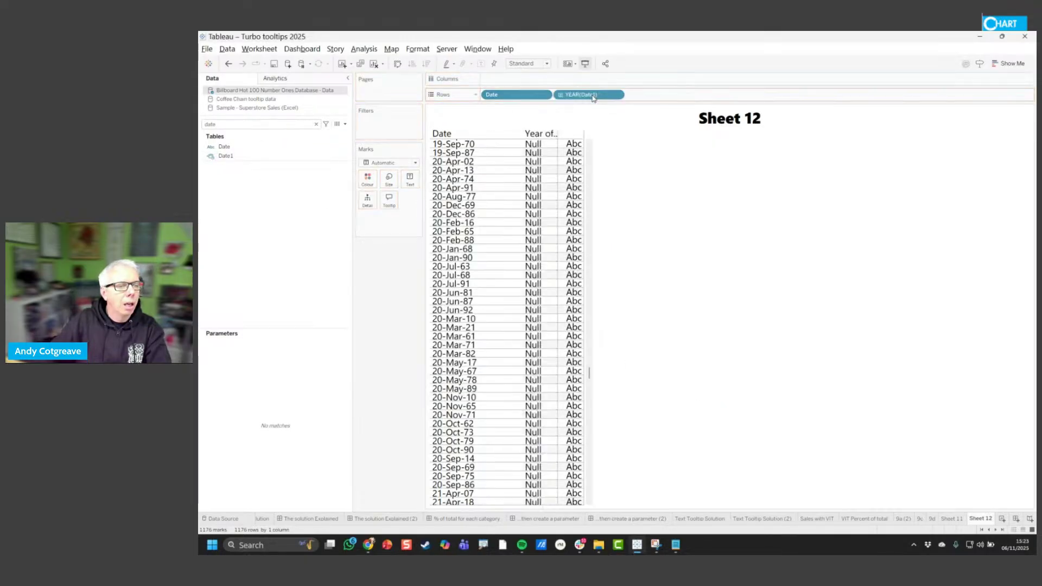
Edit the Date1 calculation so its DATEPARSE format string reads "dd-MMM-yy"
{"action": "left_click", "coordinate": [264, 156]}
{"action": "right_click", "coordinate": [263, 157]}
{"action": "left_click", "coordinate": [288, 217]}
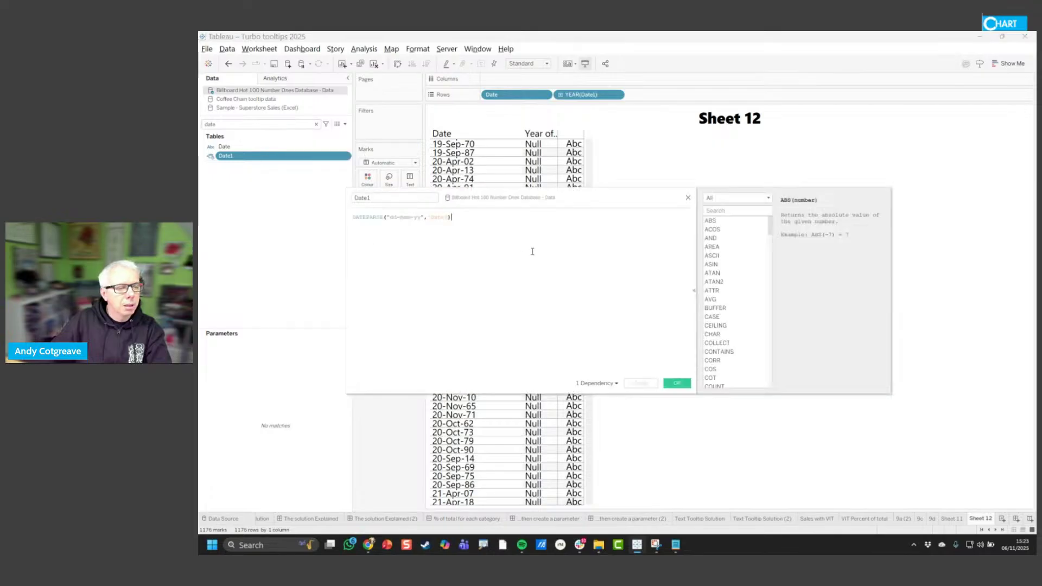
{"action": "scroll", "coordinate": [488, 247], "scroll_direction": "up", "scroll_amount": 5, "text": "ctrl"}
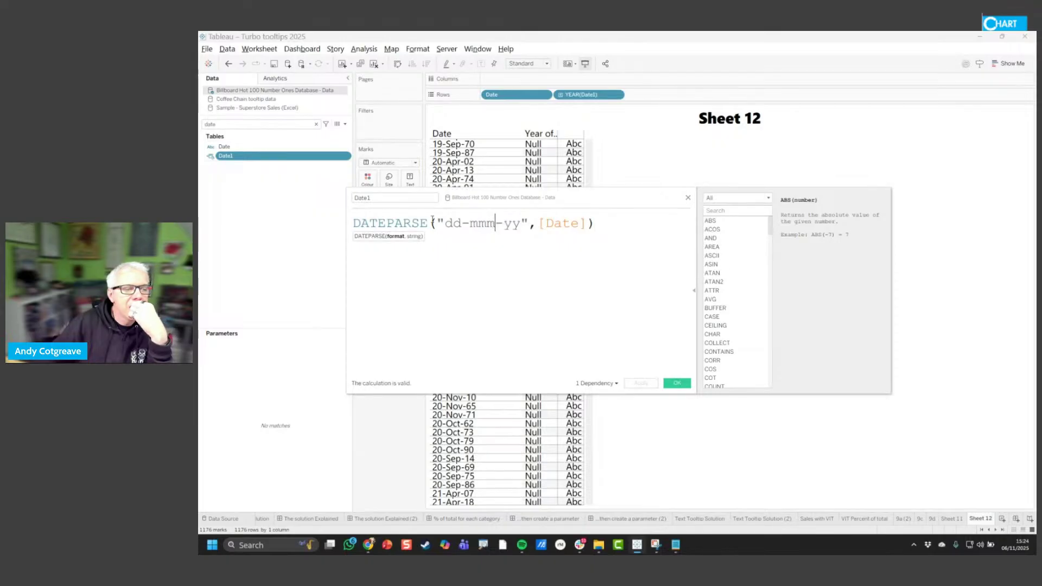
{"action": "left_click", "coordinate": [395, 223]}
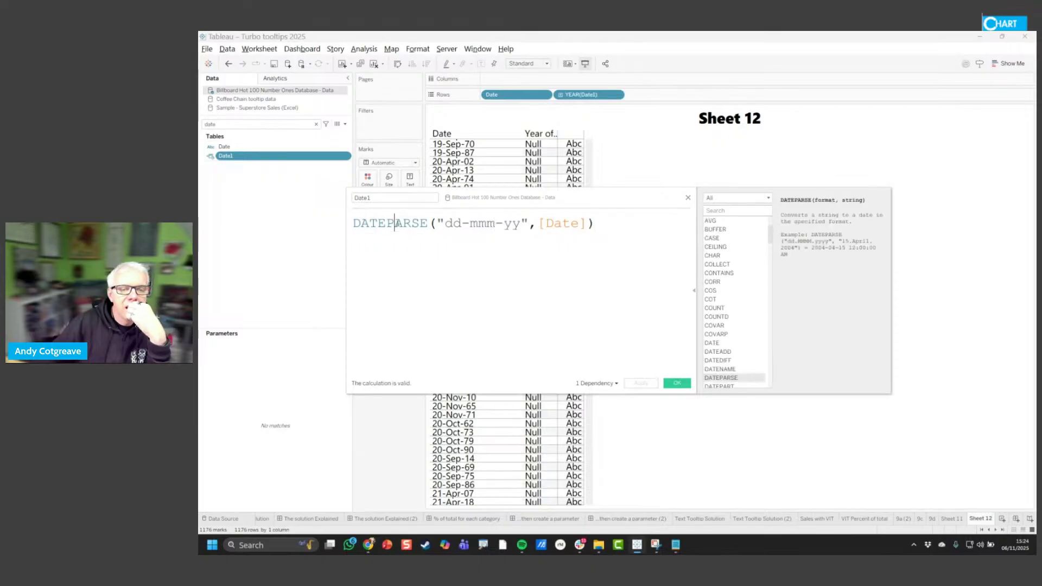
{"action": "double_click", "coordinate": [477, 223]}
{"action": "type", "text": "MMM"}
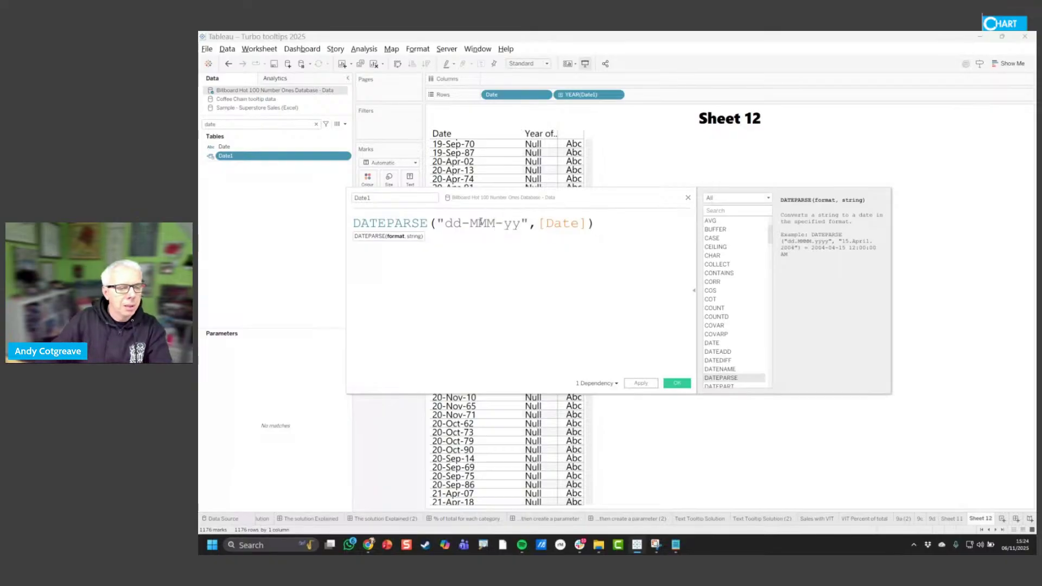
Apply the formula DATEPARSE("dd-MMM-yy",[Date]) to the Date1 calculated field and close its editor
{"action": "left_click", "coordinate": [648, 385]}
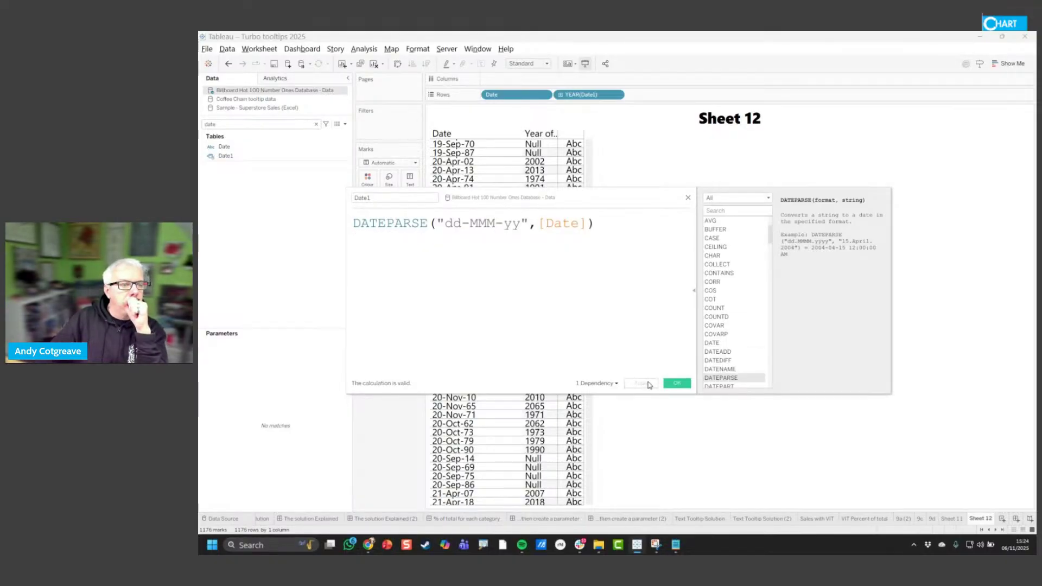
{"action": "left_click", "coordinate": [677, 384]}
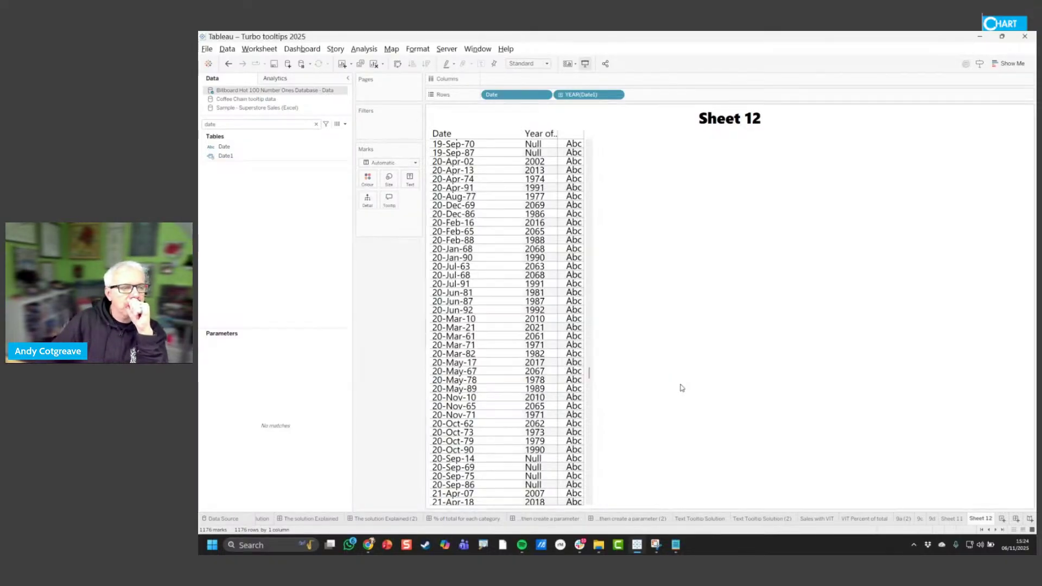
Switch the Date1 field on Rows from year to discrete exact dates
{"action": "left_click", "coordinate": [618, 97]}
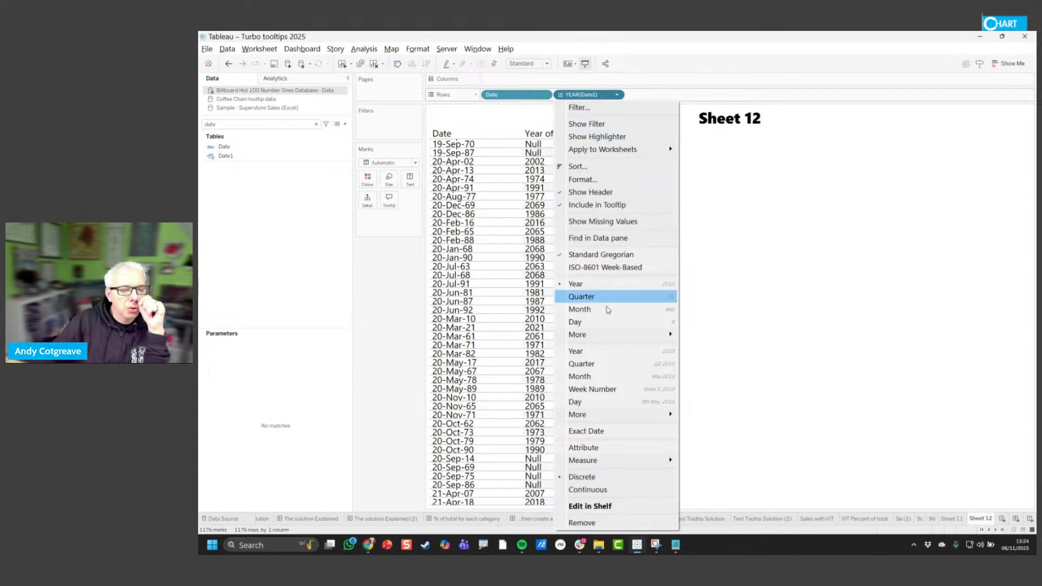
{"action": "left_click", "coordinate": [605, 434]}
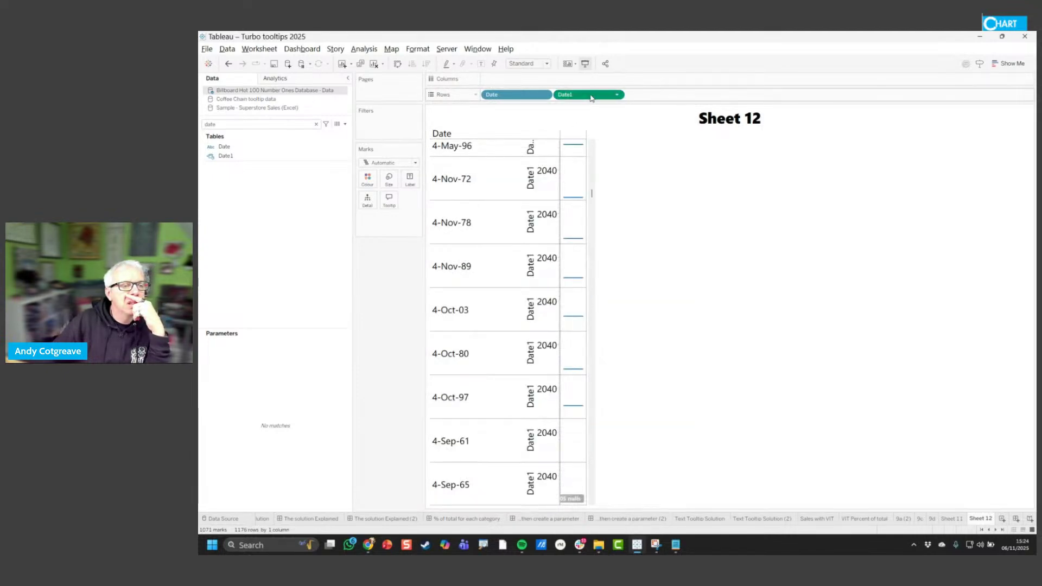
{"action": "left_click", "coordinate": [618, 95]}
{"action": "left_click", "coordinate": [621, 429]}
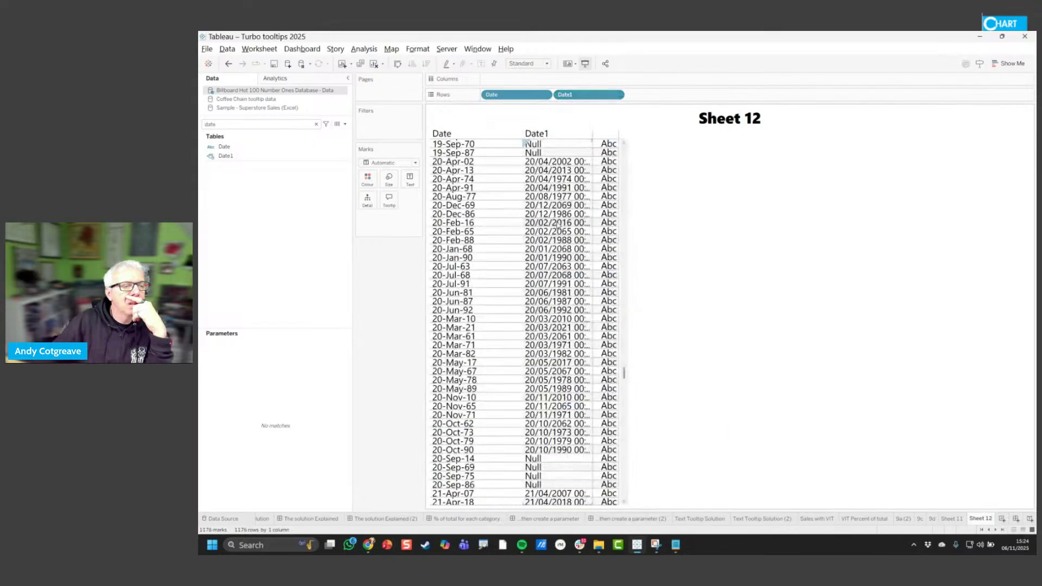
Compare Date with Date1 around the null rows, and try the format "d-MMM-yy" in the Date1 DATEPARSE calculation
{"action": "scroll", "coordinate": [556, 216], "scroll_direction": "up", "scroll_amount": 2}
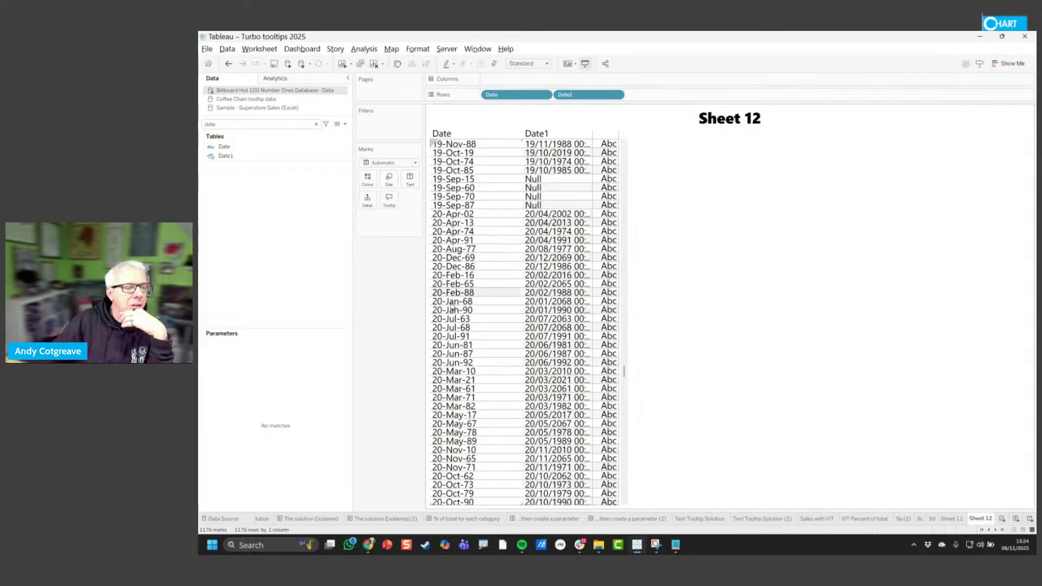
{"action": "scroll", "coordinate": [465, 300], "scroll_direction": "down", "scroll_amount": 10}
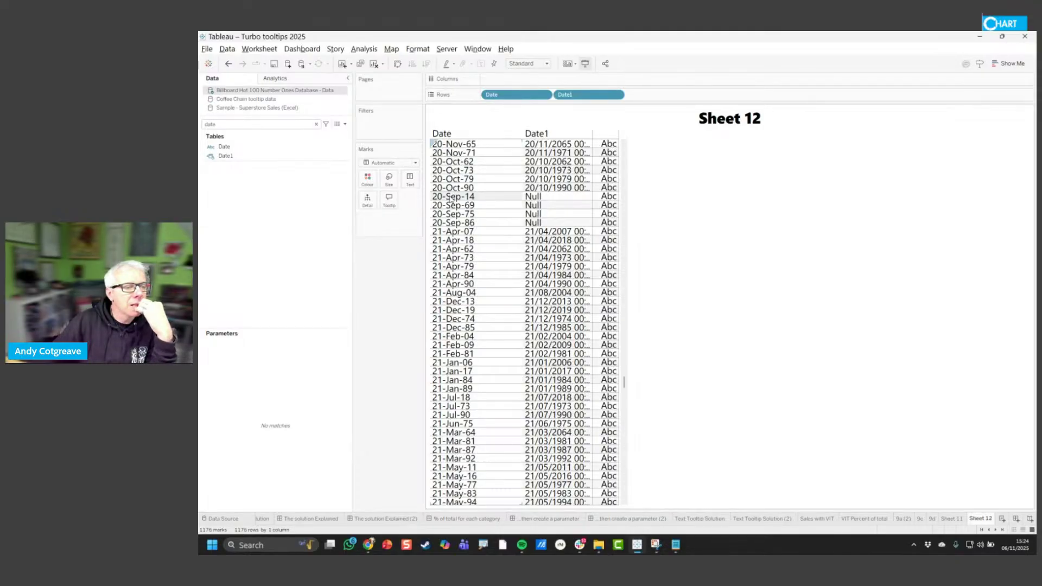
{"action": "right_click", "coordinate": [258, 158]}
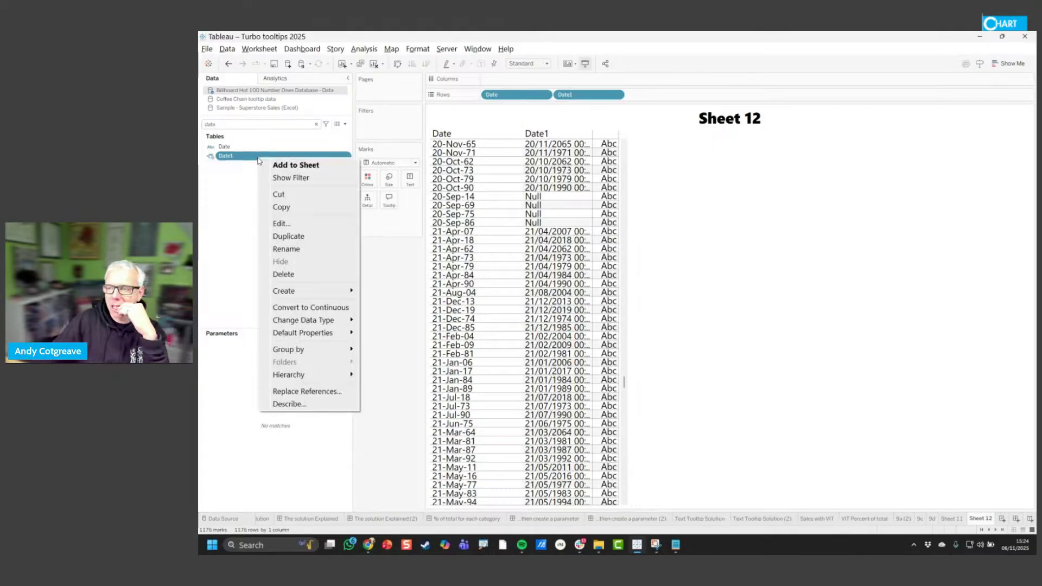
{"action": "left_click", "coordinate": [323, 226]}
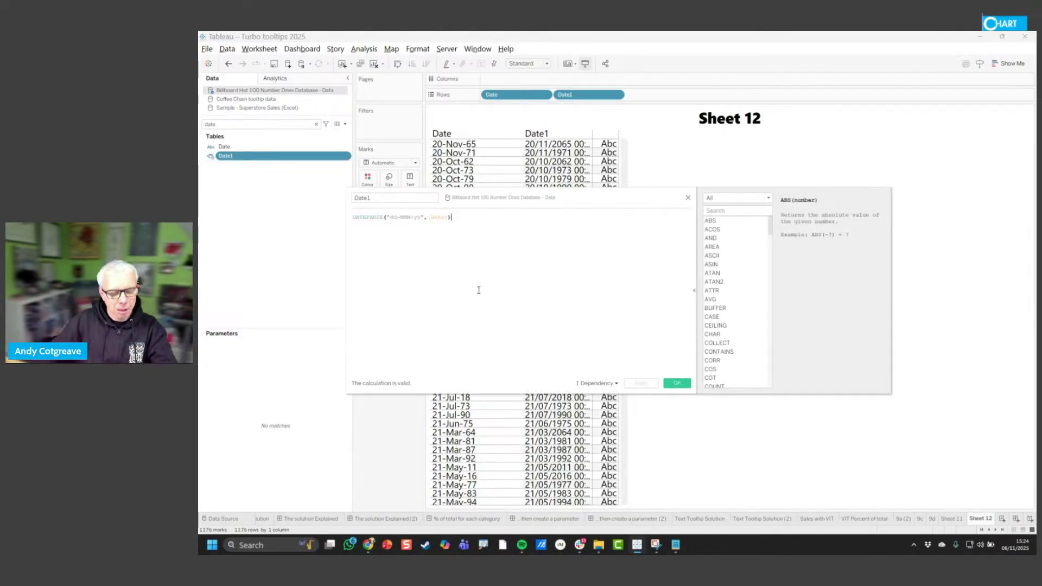
{"action": "scroll", "coordinate": [479, 290], "scroll_direction": "up", "scroll_amount": 8}
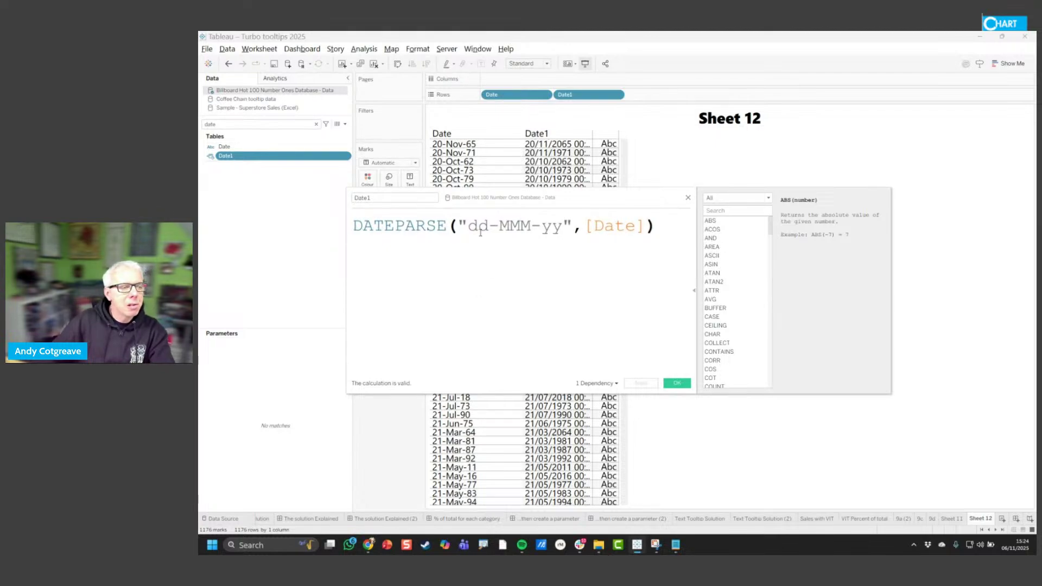
{"action": "left_click", "coordinate": [426, 225]}
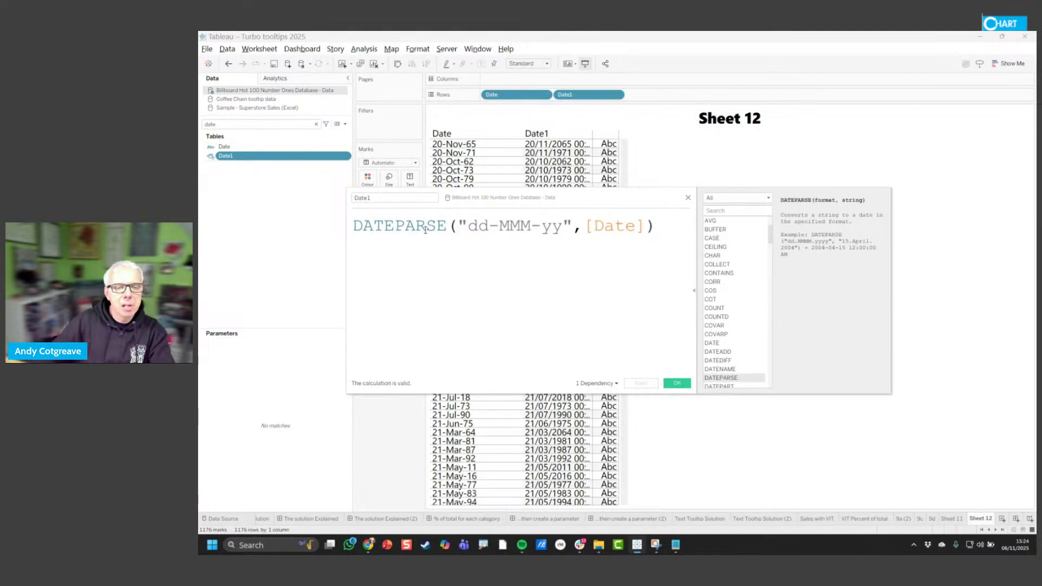
{"action": "left_click", "coordinate": [487, 225]}
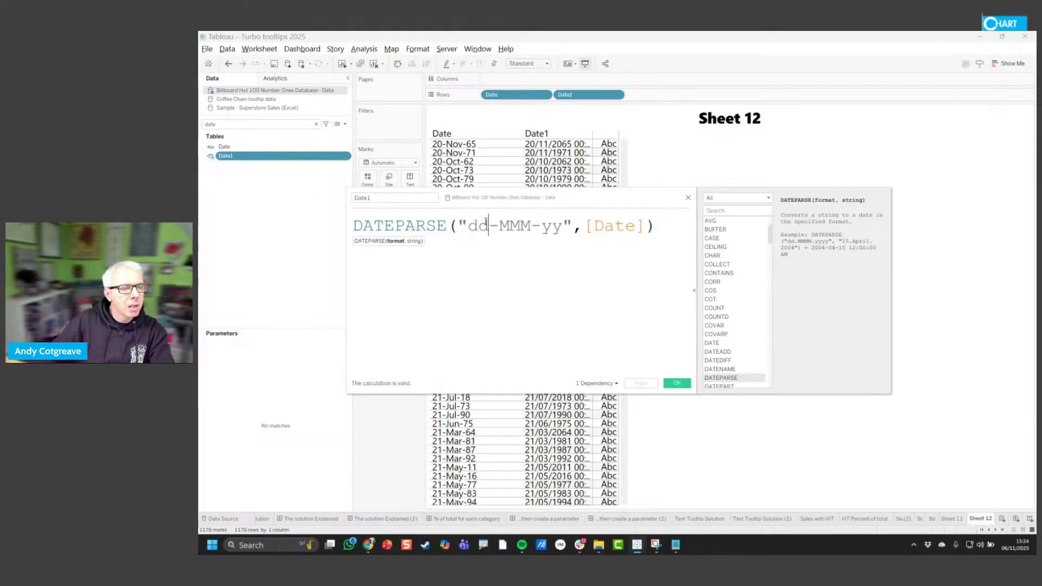
{"action": "key", "text": "BackSpace"}
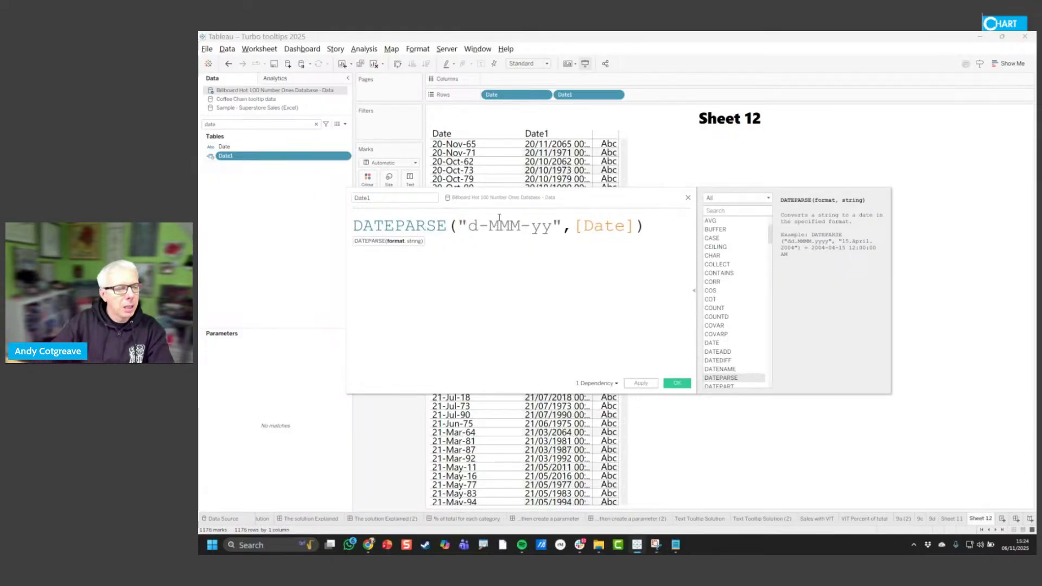
{"action": "left_click", "coordinate": [646, 385]}
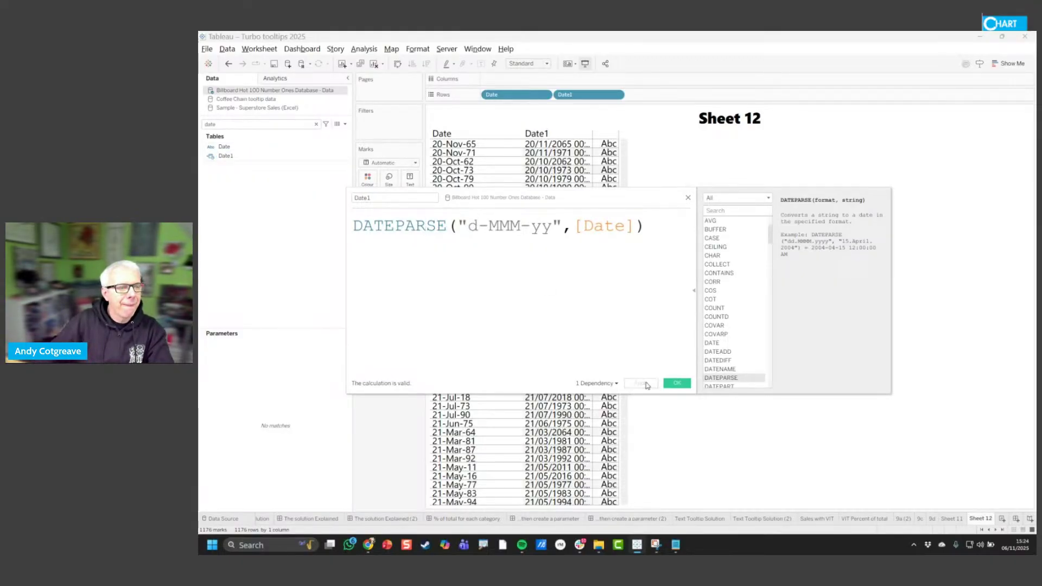
Move the calculation editor down to uncover the table and try the format "D-MMM-yy" in the Date1 formula
{"action": "left_click_drag", "start_coordinate": [632, 190], "coordinate": [646, 268]}
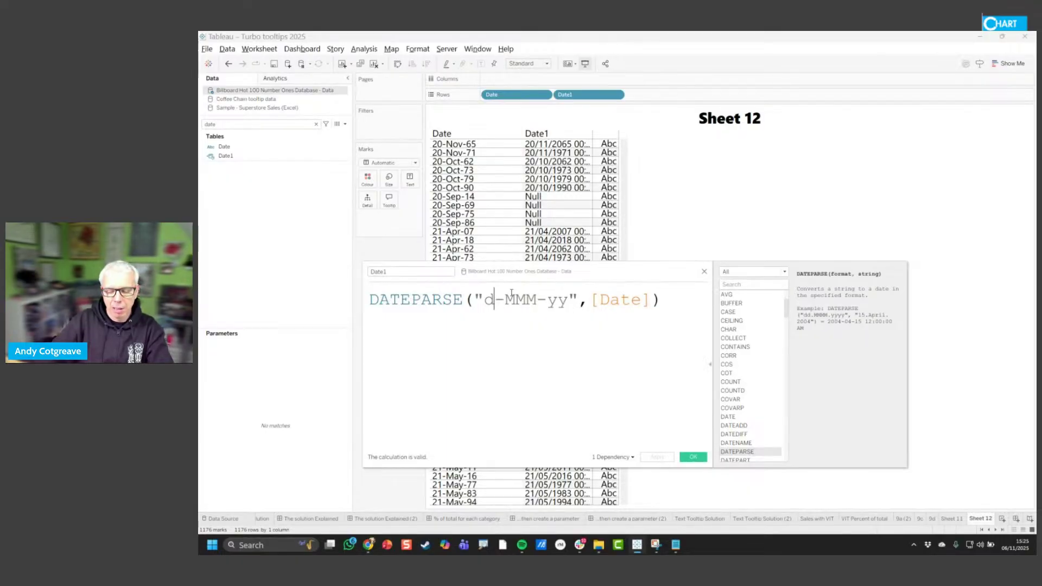
{"action": "key", "text": "BackSpace"}
{"action": "type", "text": "D"}
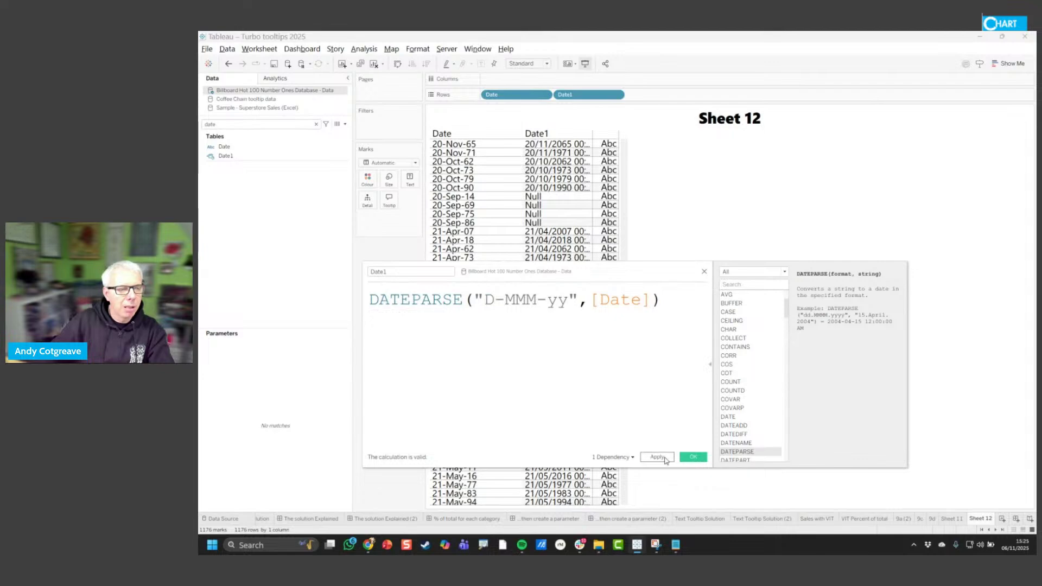
{"action": "left_click", "coordinate": [659, 458]}
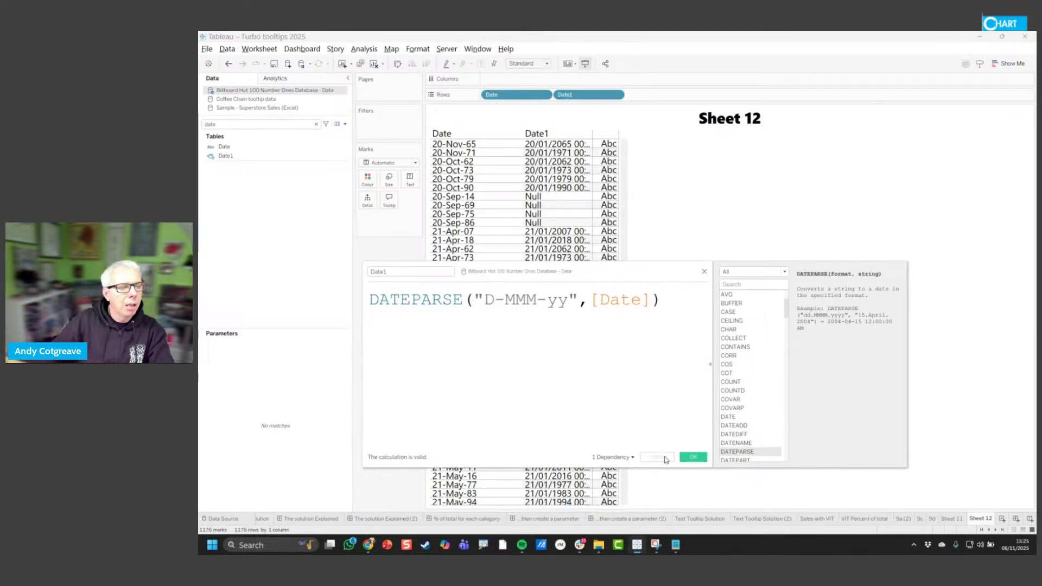
Restore the Date1 format string to "dd-MMM-yy", apply it and close the calculation editor
{"action": "left_click", "coordinate": [495, 300]}
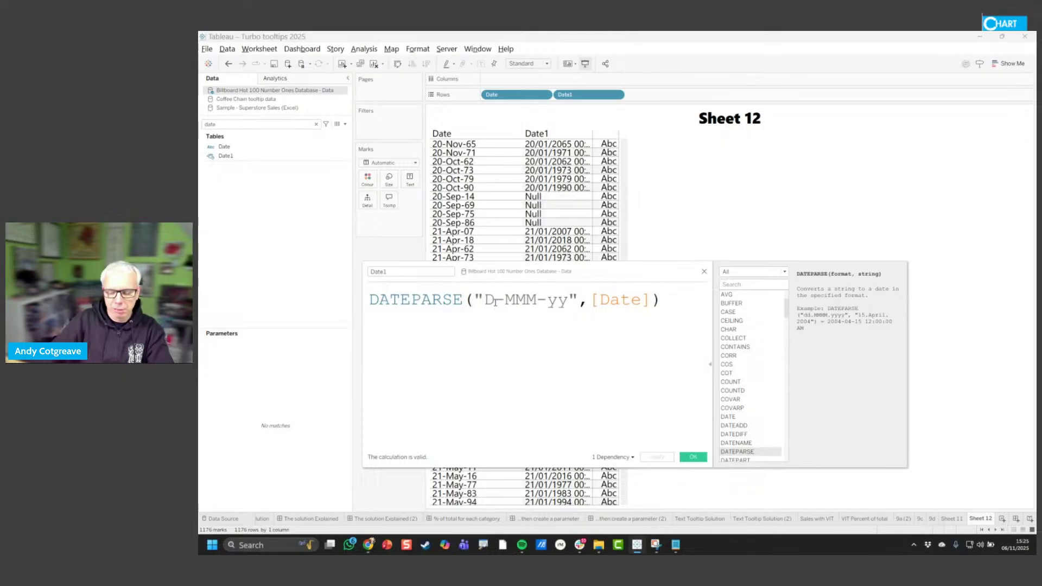
{"action": "key", "text": "BackSpace"}
{"action": "type", "text": "dd"}
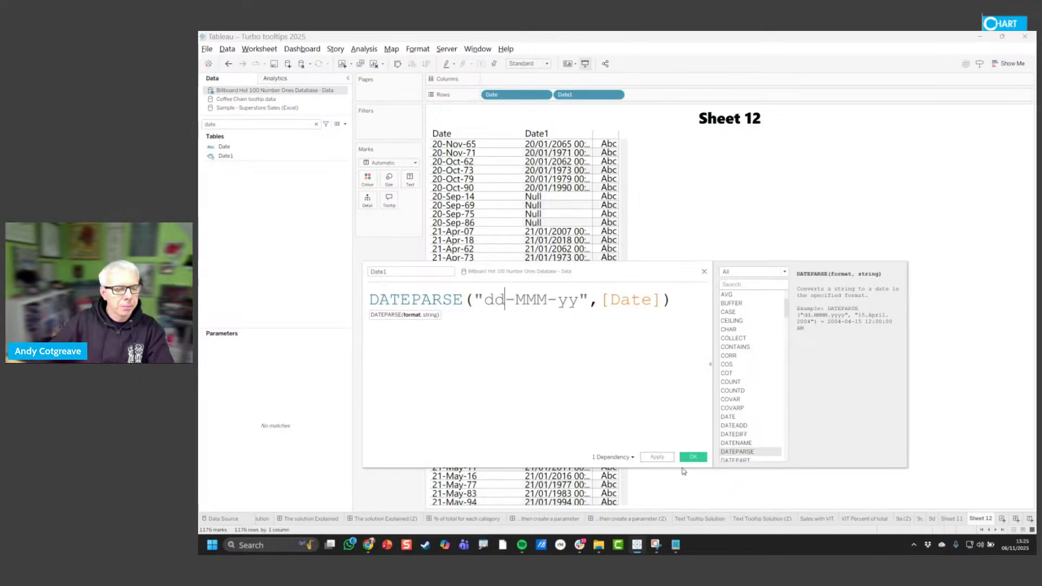
{"action": "left_click", "coordinate": [665, 459]}
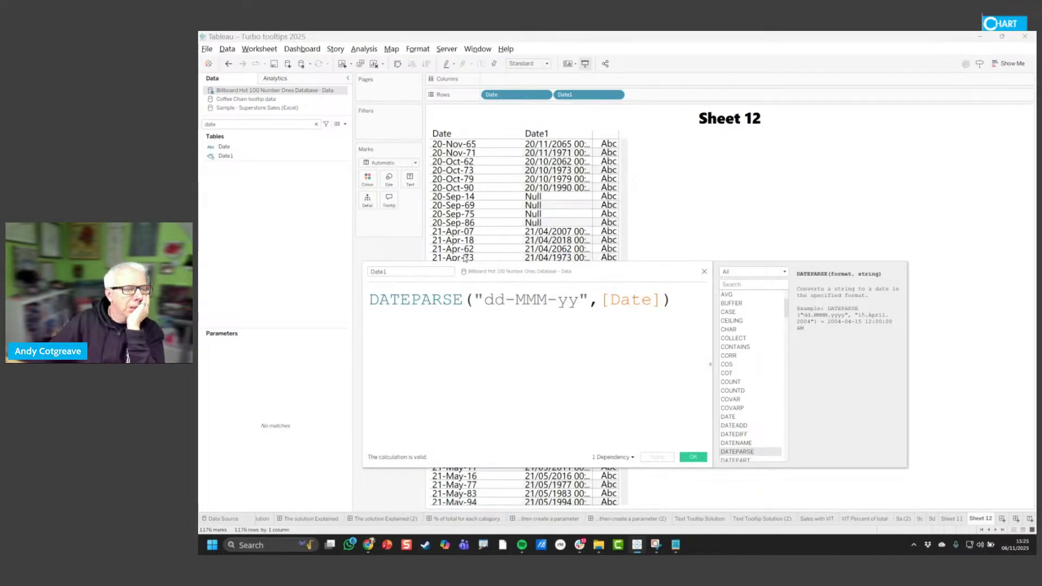
{"action": "left_click", "coordinate": [696, 459]}
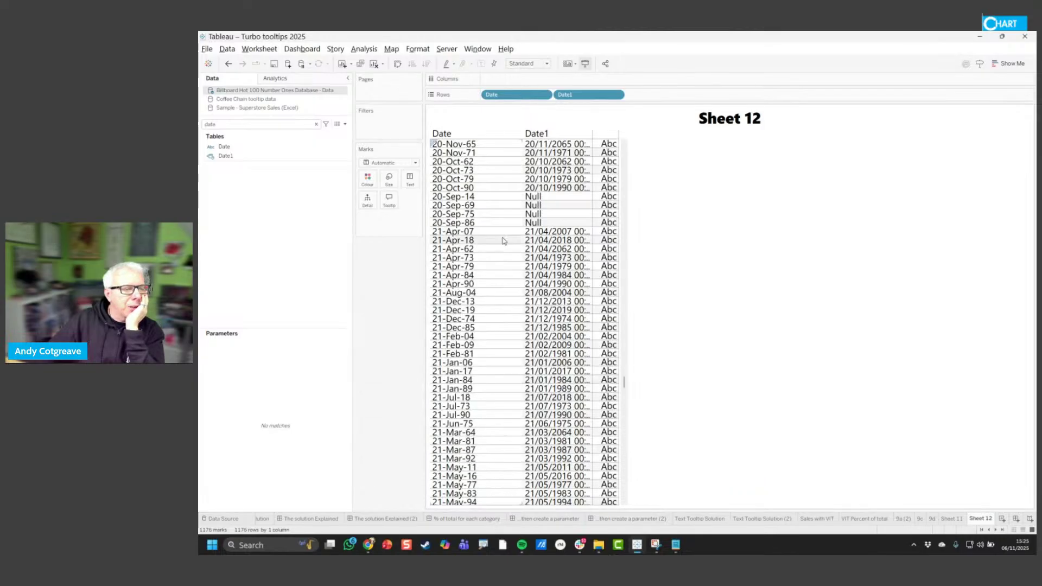
View the underlying data of the 20-Sep-69 mark, and close the data window
{"action": "left_click", "coordinate": [606, 206]}
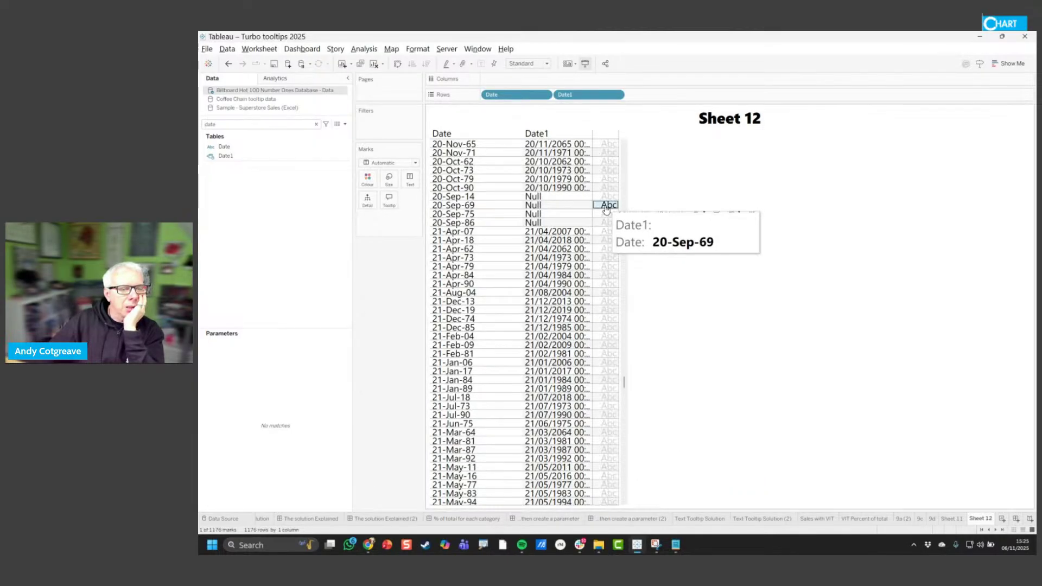
{"action": "left_click", "coordinate": [751, 210]}
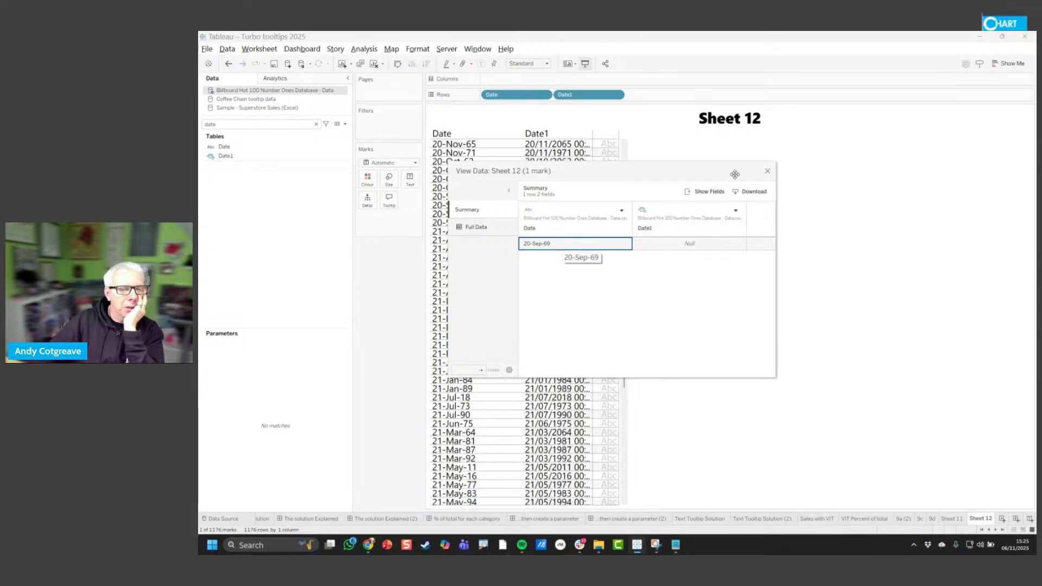
{"action": "left_click", "coordinate": [768, 171]}
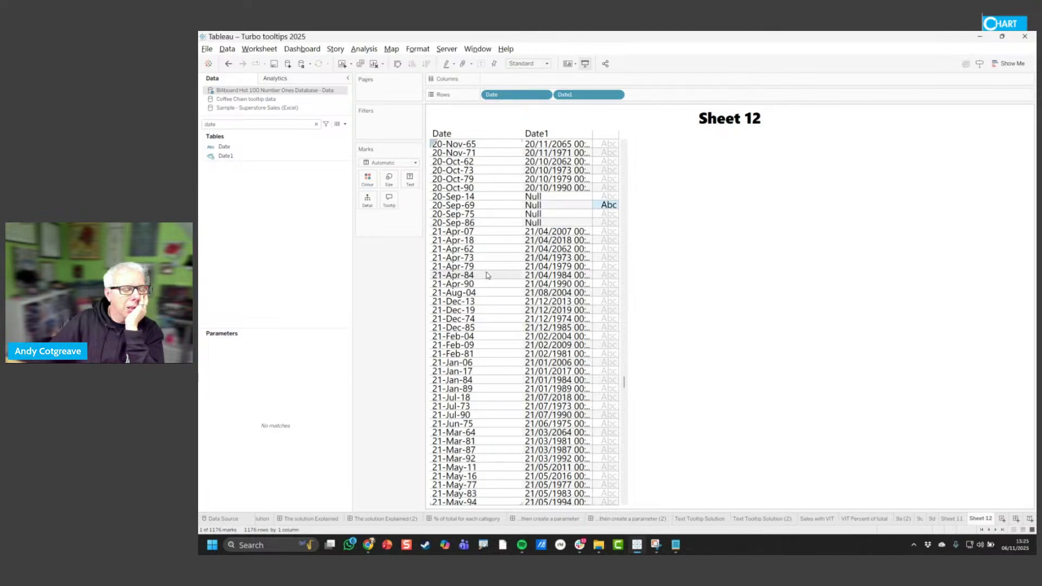
Examine the rows from 21-Dec-13 to 26-Sep-64 to see which original dates have a null Date1
{"action": "left_click", "coordinate": [503, 303]}
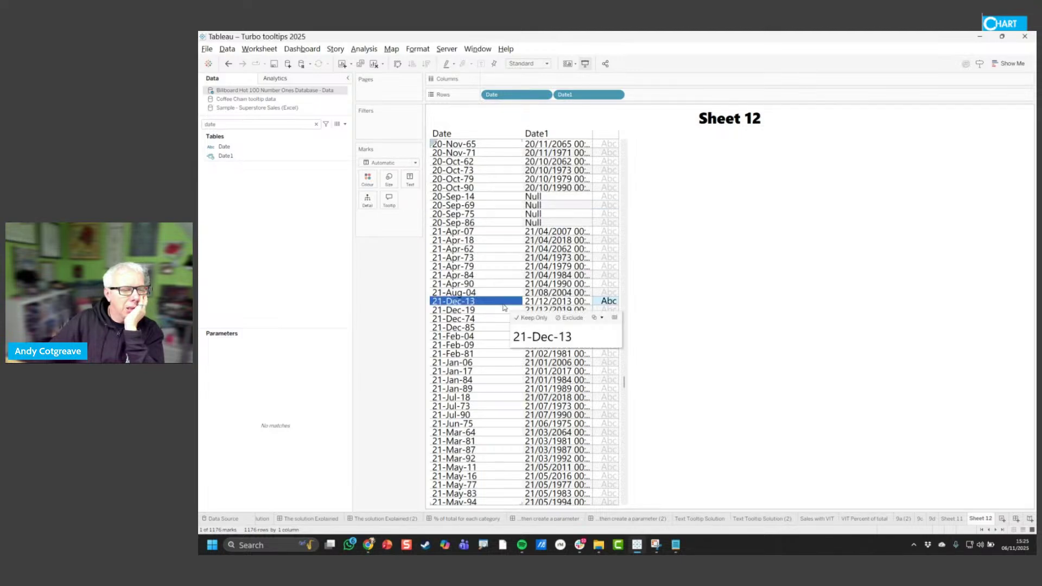
{"action": "scroll", "coordinate": [503, 307], "scroll_direction": "down", "scroll_amount": 9}
{"action": "scroll", "coordinate": [504, 306], "scroll_direction": "down", "scroll_amount": 2}
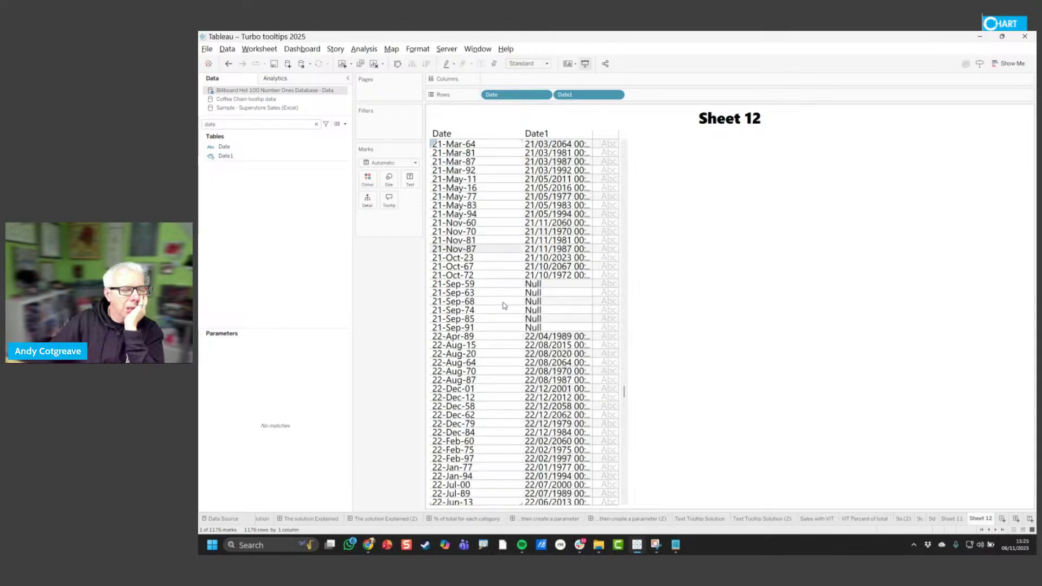
{"action": "left_click", "coordinate": [515, 286]}
{"action": "scroll", "coordinate": [513, 303], "scroll_direction": "down", "scroll_amount": 8}
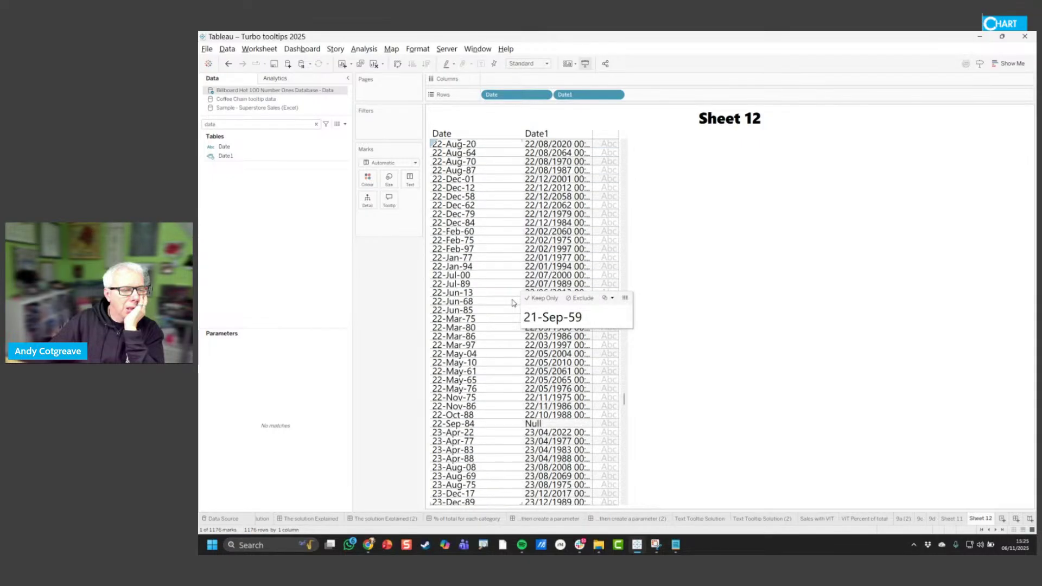
{"action": "scroll", "coordinate": [513, 302], "scroll_direction": "down", "scroll_amount": 12}
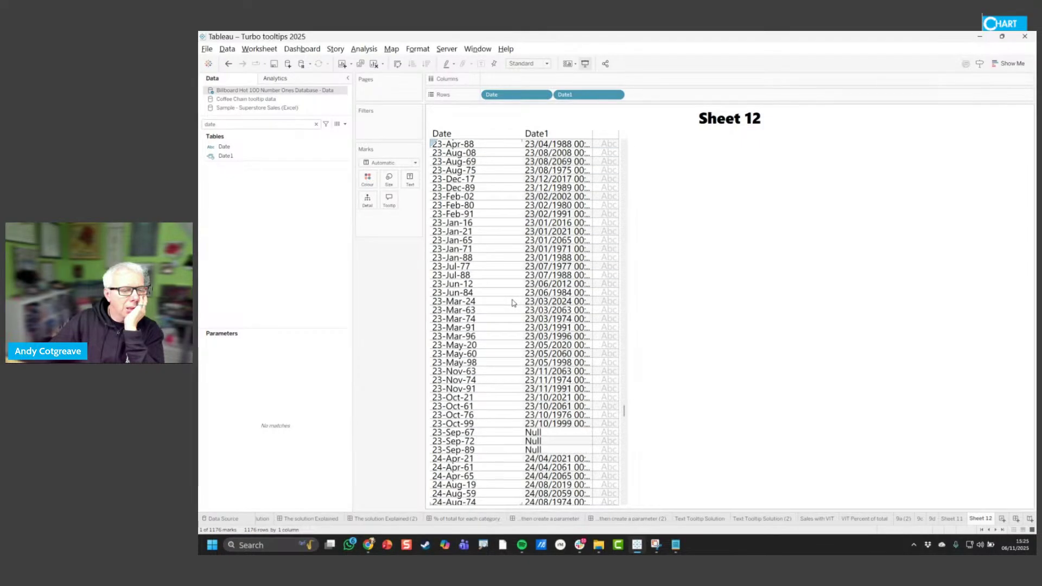
{"action": "scroll", "coordinate": [513, 303], "scroll_direction": "down", "scroll_amount": 2}
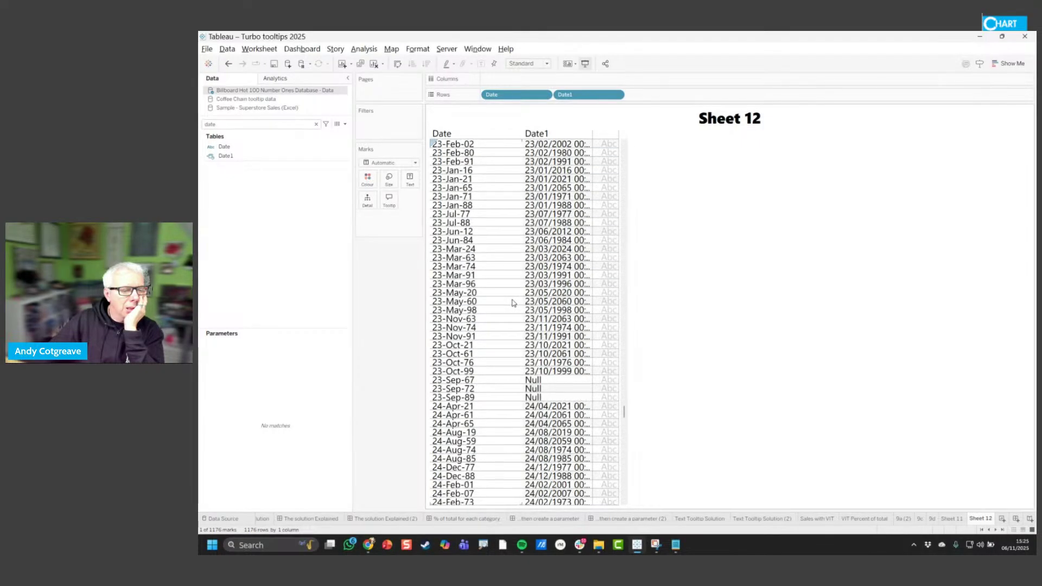
{"action": "left_click", "coordinate": [496, 383]}
{"action": "scroll", "coordinate": [497, 384], "scroll_direction": "down", "scroll_amount": 7}
{"action": "scroll", "coordinate": [499, 384], "scroll_direction": "down", "scroll_amount": 11}
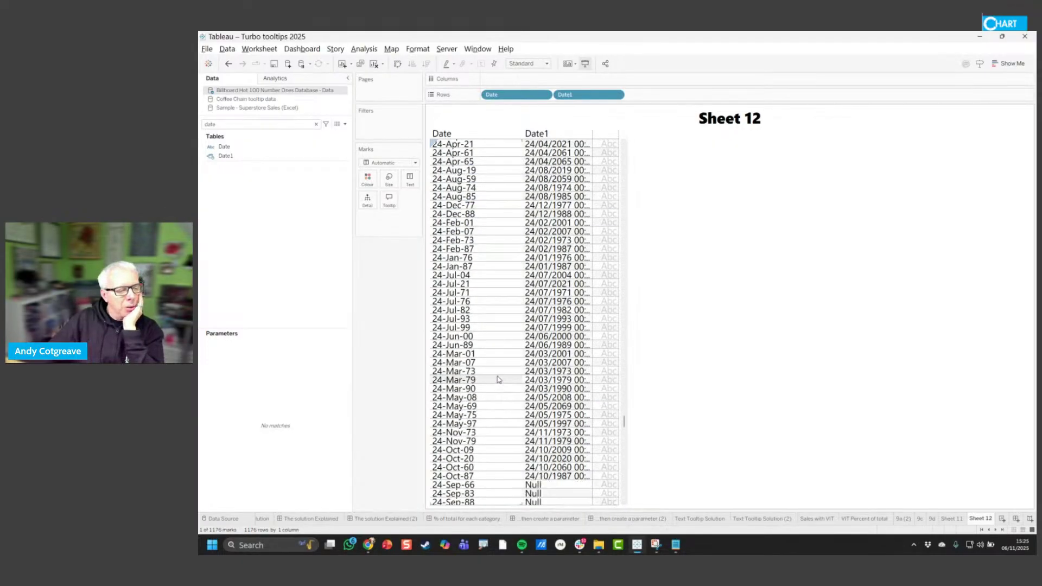
{"action": "scroll", "coordinate": [498, 326], "scroll_direction": "down", "scroll_amount": 10}
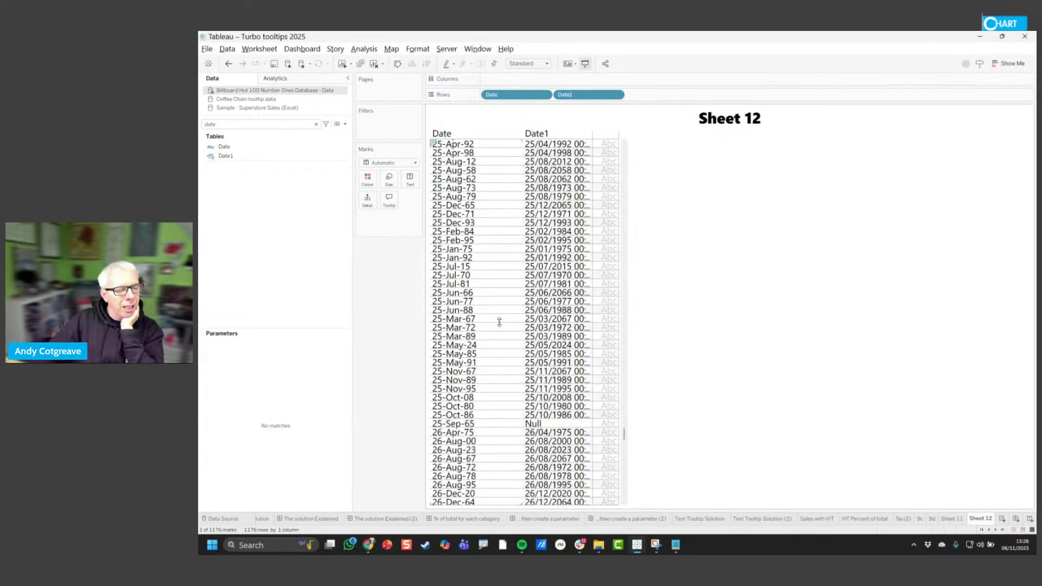
{"action": "left_click", "coordinate": [493, 347]}
{"action": "scroll", "coordinate": [493, 349], "scroll_direction": "down", "scroll_amount": 11}
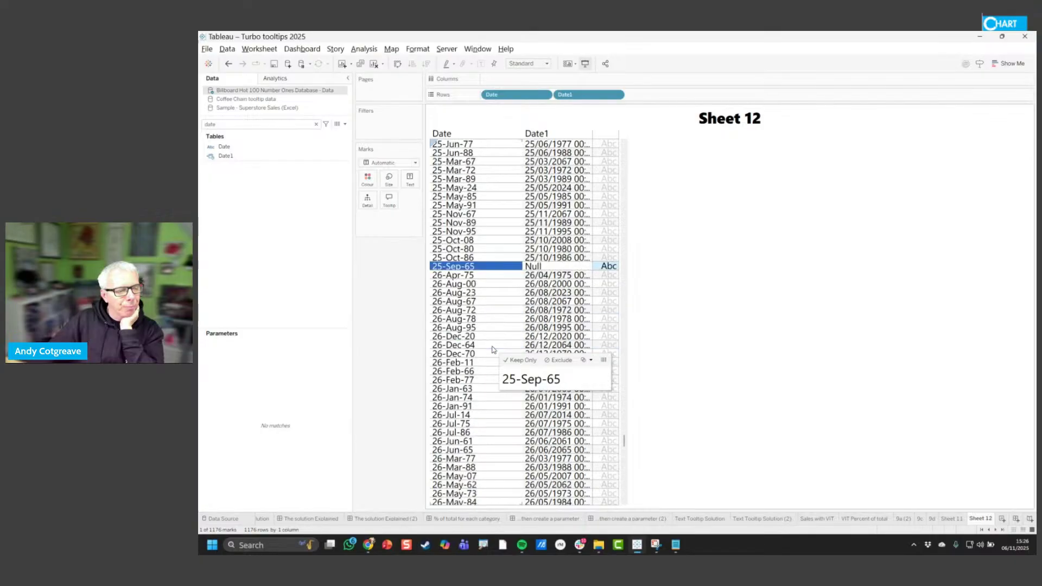
{"action": "left_click", "coordinate": [493, 347]}
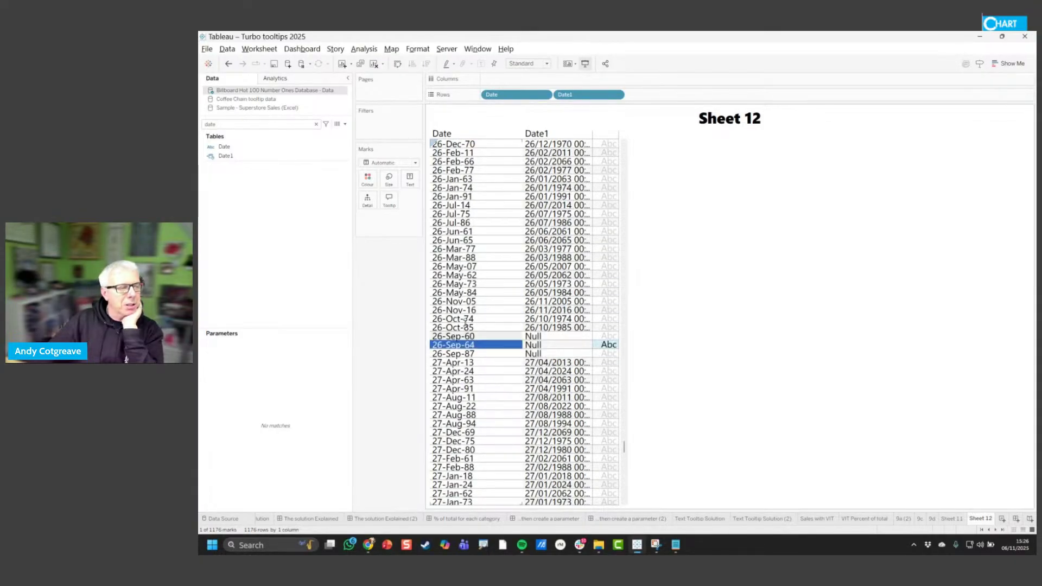
Open the Date1 calculation to review its DATEPARSE format string, and close the editor
{"action": "right_click", "coordinate": [260, 156]}
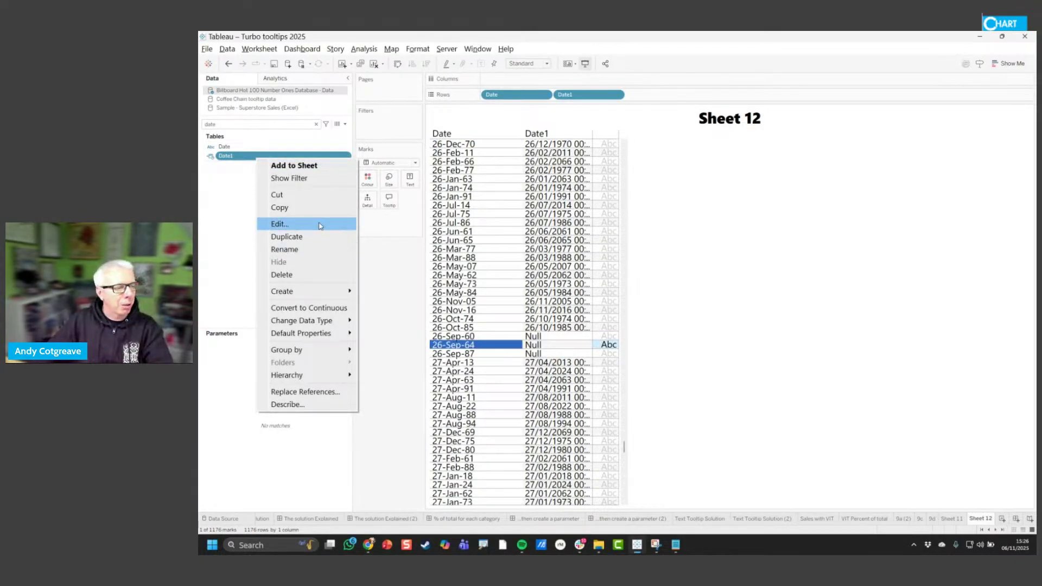
{"action": "left_click", "coordinate": [288, 224]}
{"action": "scroll", "coordinate": [442, 298], "scroll_direction": "up", "scroll_amount": 5, "text": "ctrl"}
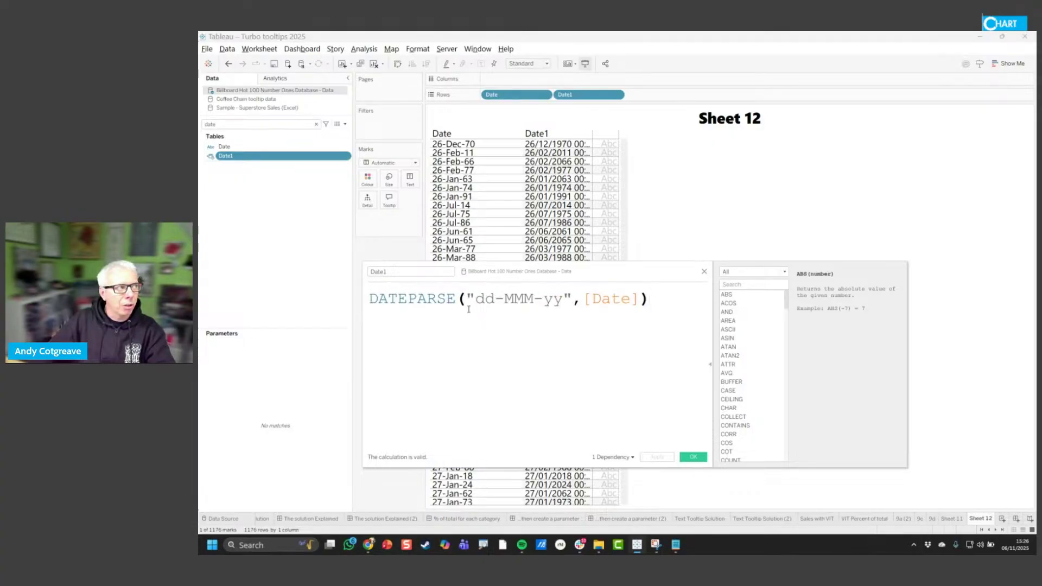
{"action": "left_click", "coordinate": [702, 462]}
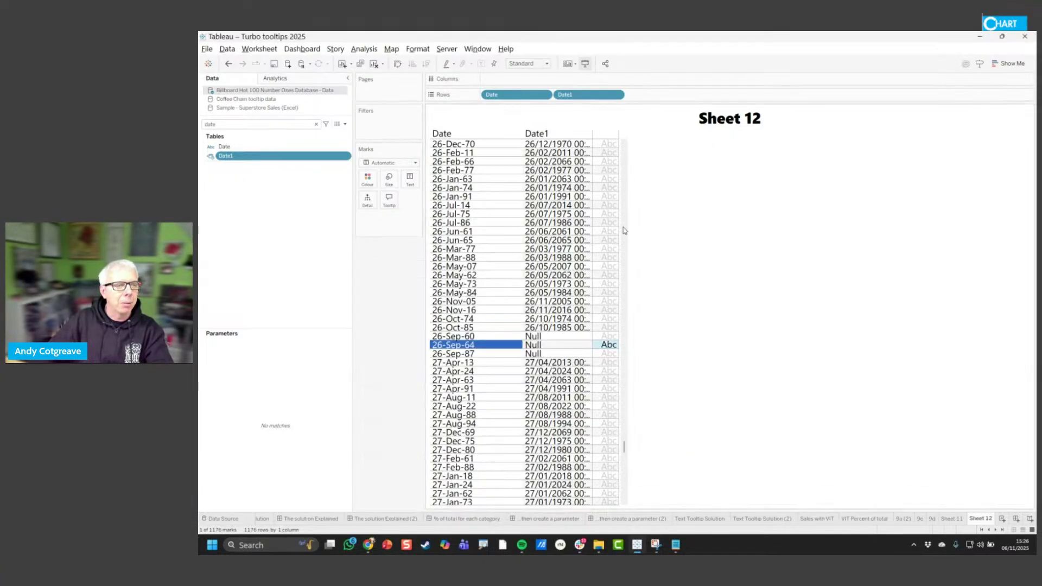
Switch the Date1 field on Rows to continuous and back to discrete
{"action": "left_click", "coordinate": [618, 95]}
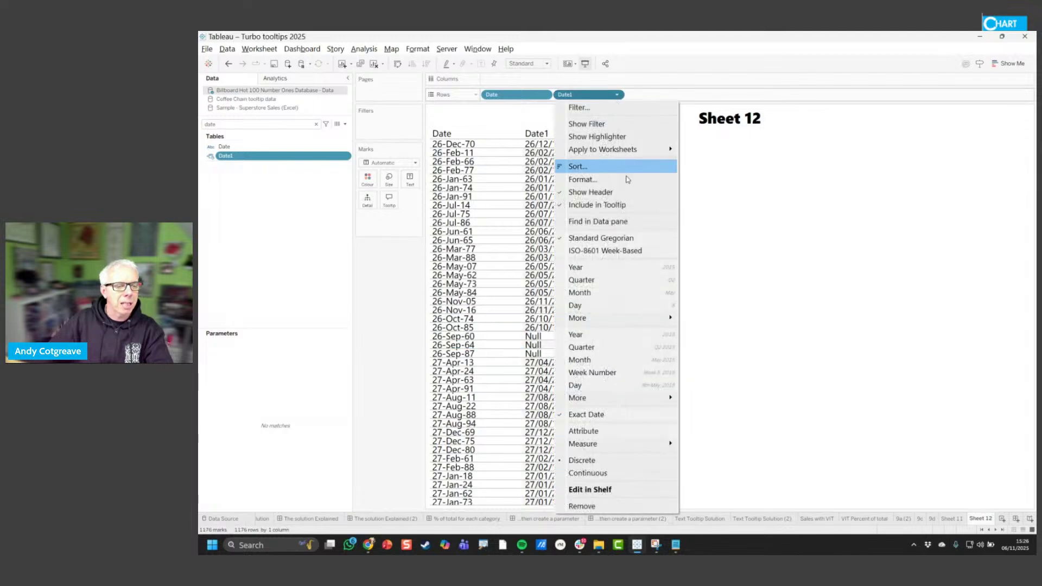
{"action": "left_click", "coordinate": [625, 253]}
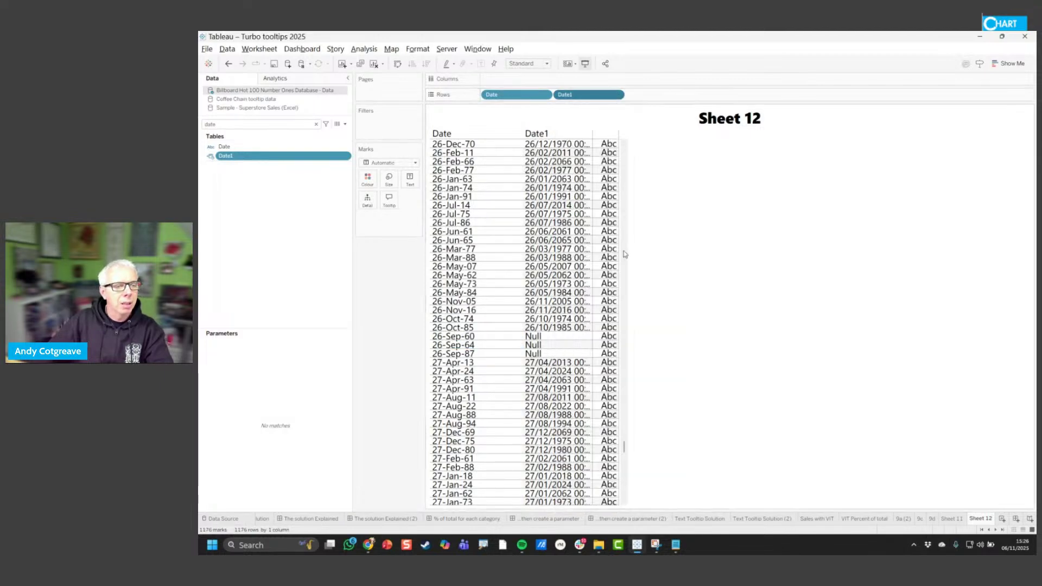
{"action": "left_click", "coordinate": [617, 95]}
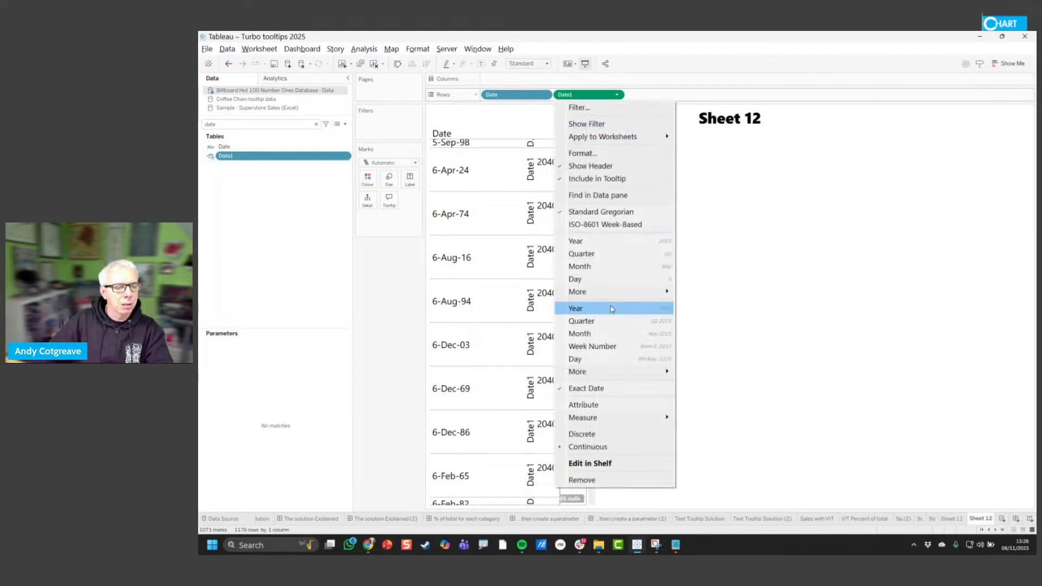
{"action": "left_click", "coordinate": [607, 435]}
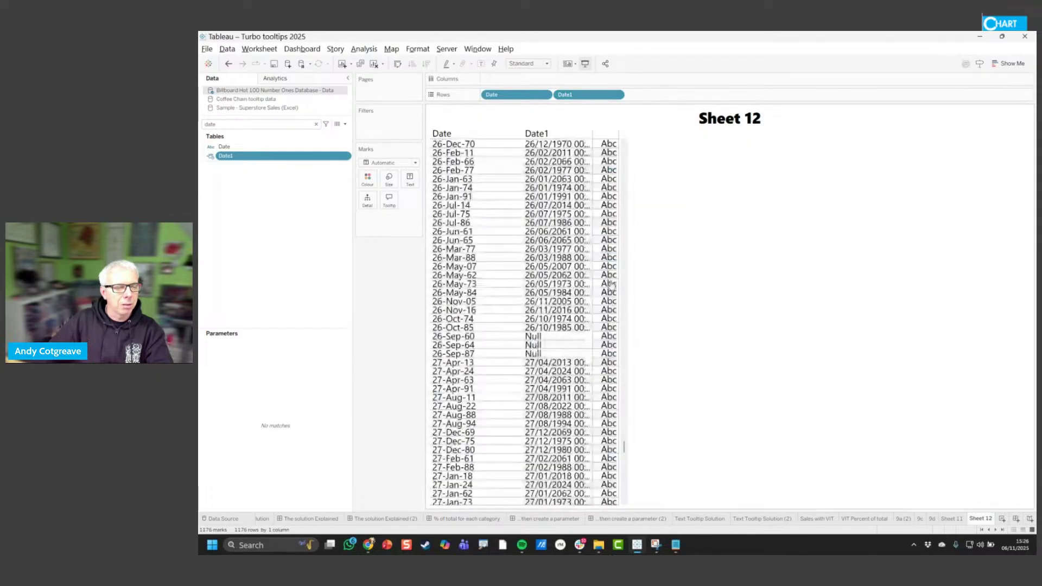
Format the Date1 header dates in the 14 March 2001 style
{"action": "right_click", "coordinate": [594, 98]}
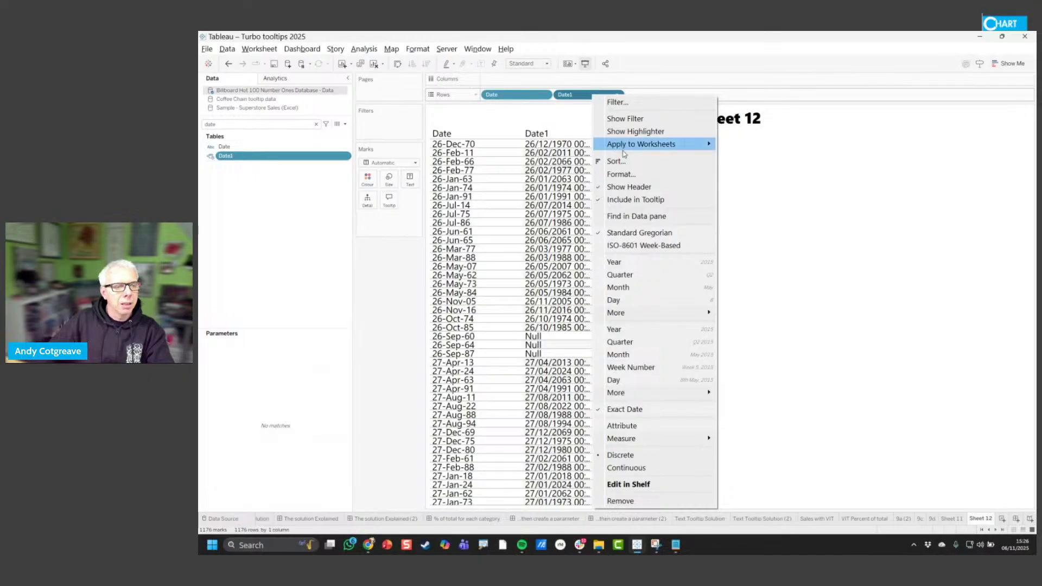
{"action": "left_click", "coordinate": [621, 174]}
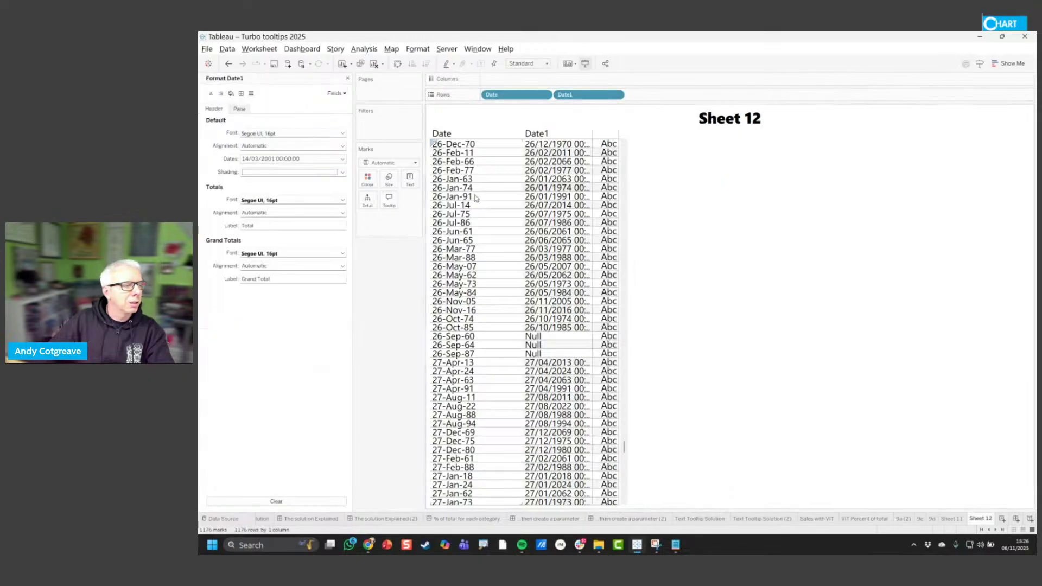
{"action": "left_click", "coordinate": [282, 159]}
{"action": "scroll", "coordinate": [283, 250], "scroll_direction": "down", "scroll_amount": 3}
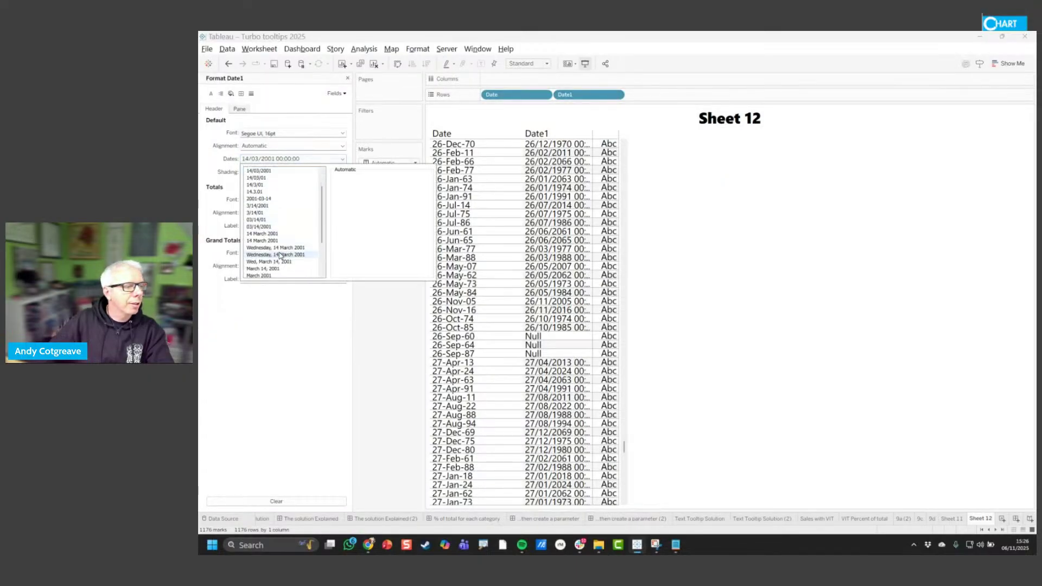
{"action": "scroll", "coordinate": [285, 242], "scroll_direction": "up", "scroll_amount": 2}
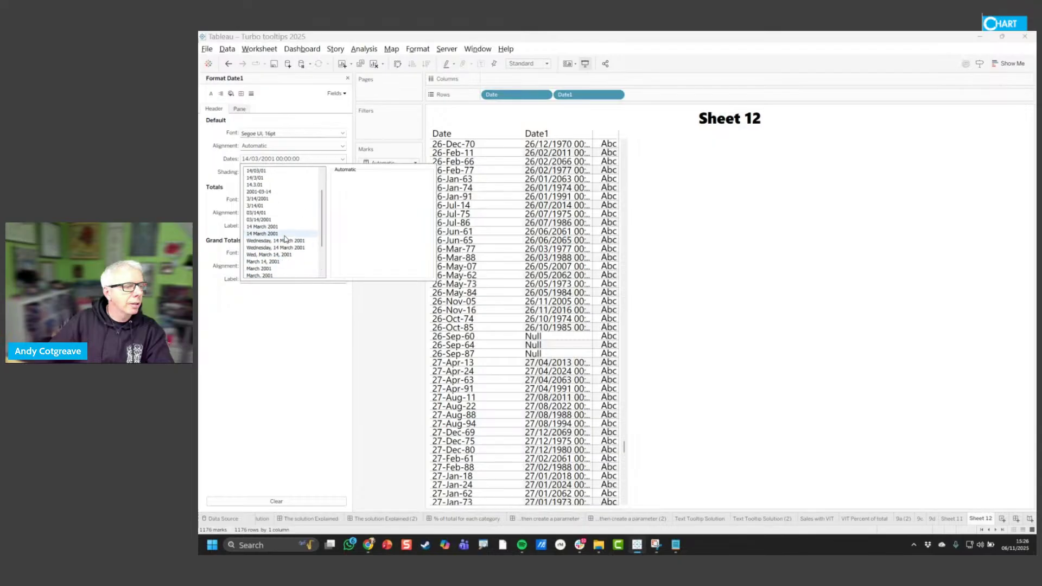
{"action": "left_click", "coordinate": [282, 235]}
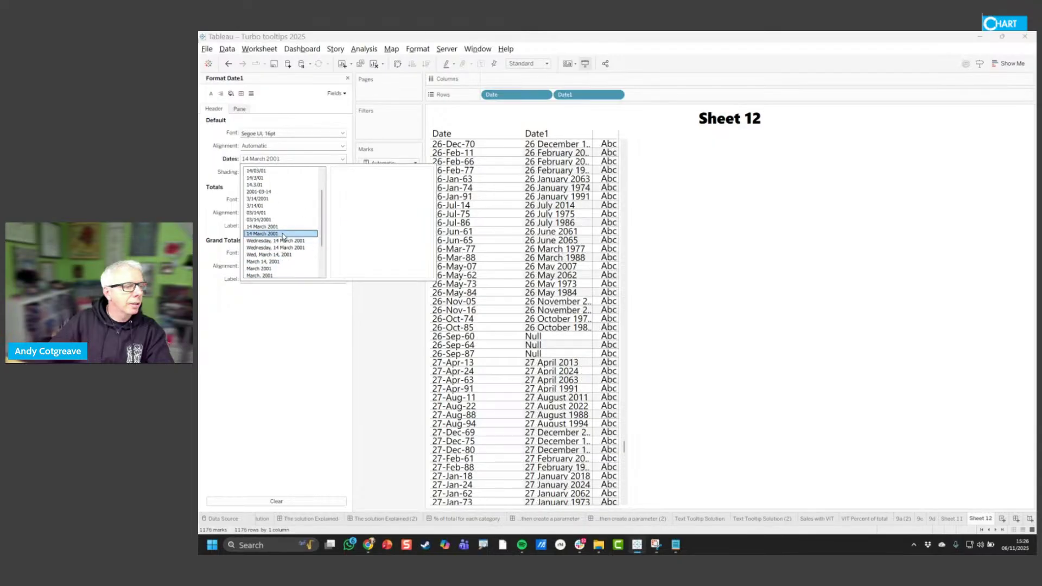
Shorten the Date1 header dates to the custom format "d mmm yyyy" and close the formatting settings
{"action": "scroll", "coordinate": [283, 238], "scroll_direction": "down", "scroll_amount": 2}
{"action": "left_click", "coordinate": [258, 268]}
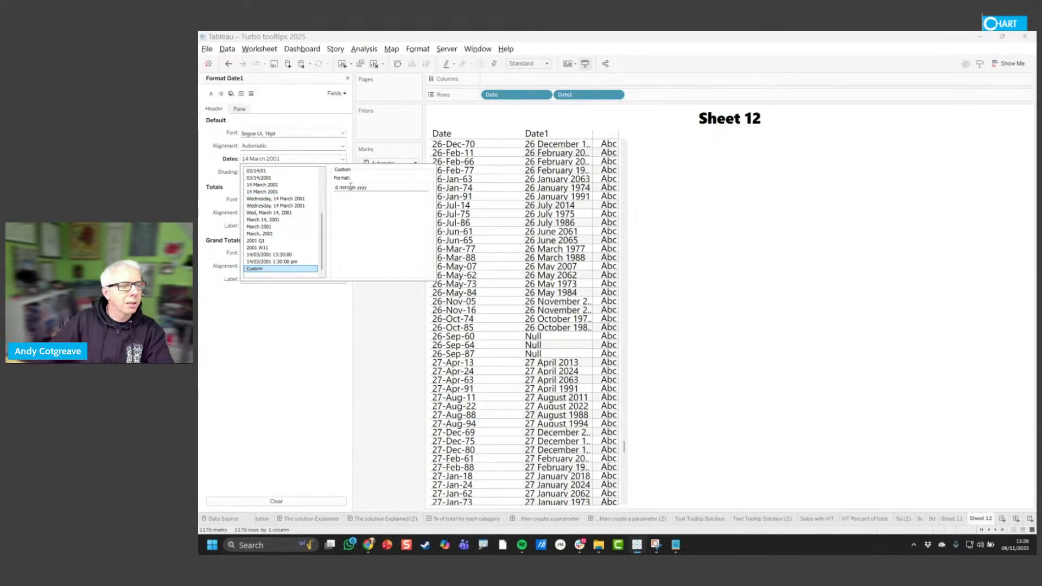
{"action": "key", "text": "BackSpace"}
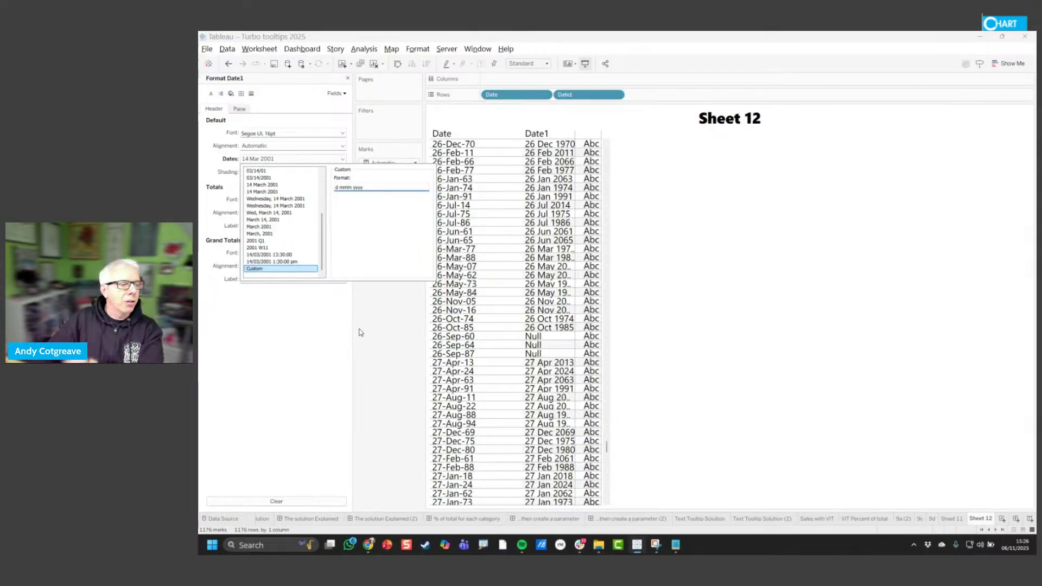
{"action": "left_click", "coordinate": [324, 335]}
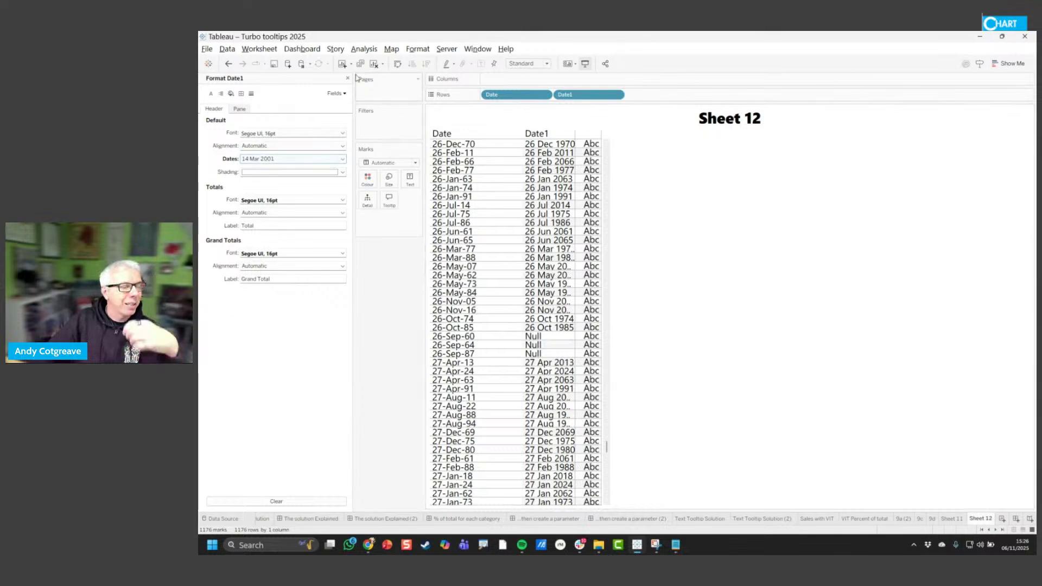
{"action": "left_click", "coordinate": [348, 78]}
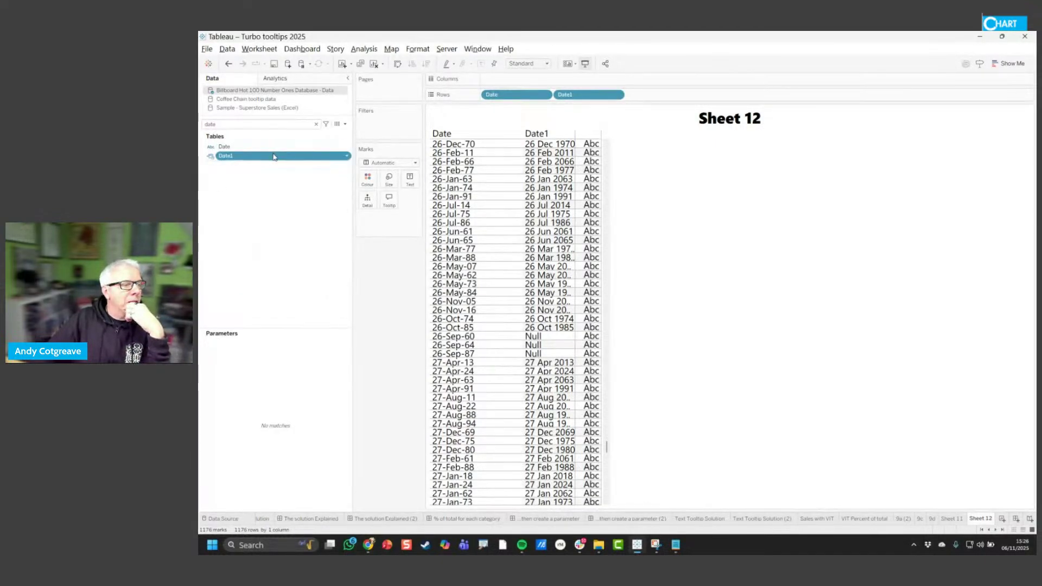
Change the Date1 formula's format string to "dd-MMMM-yy", apply it and move the editor off the null September rows
{"action": "right_click", "coordinate": [274, 157]}
{"action": "left_click", "coordinate": [303, 222]}
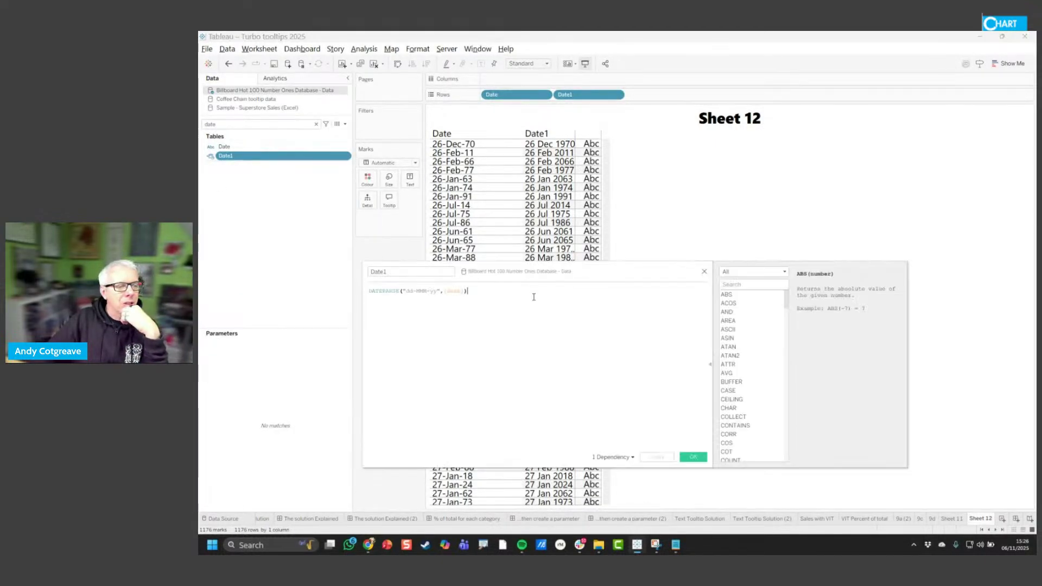
{"action": "scroll", "coordinate": [473, 320], "scroll_direction": "up", "scroll_amount": 5, "text": "ctrl"}
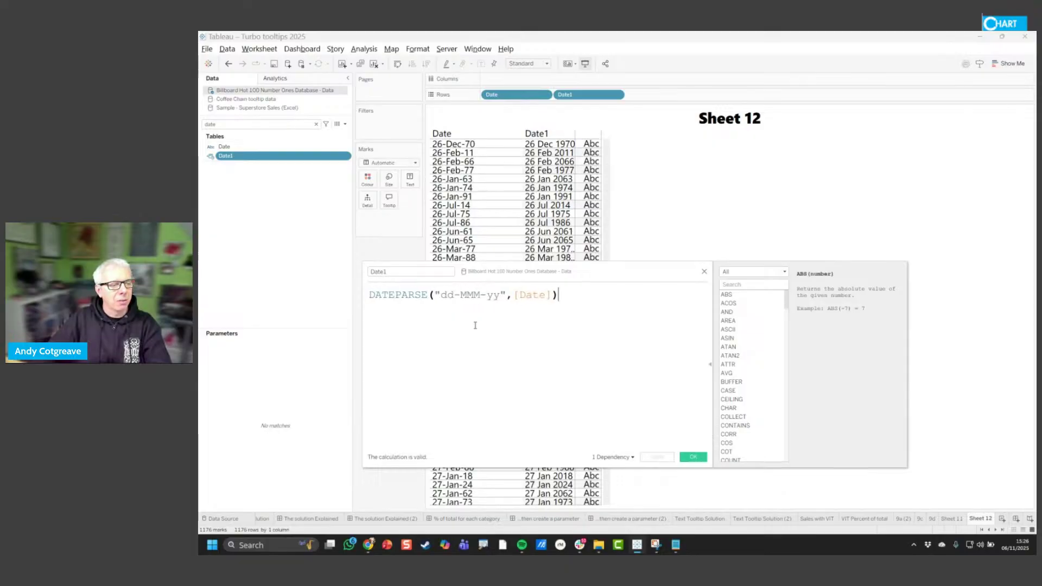
{"action": "left_click", "coordinate": [512, 297]}
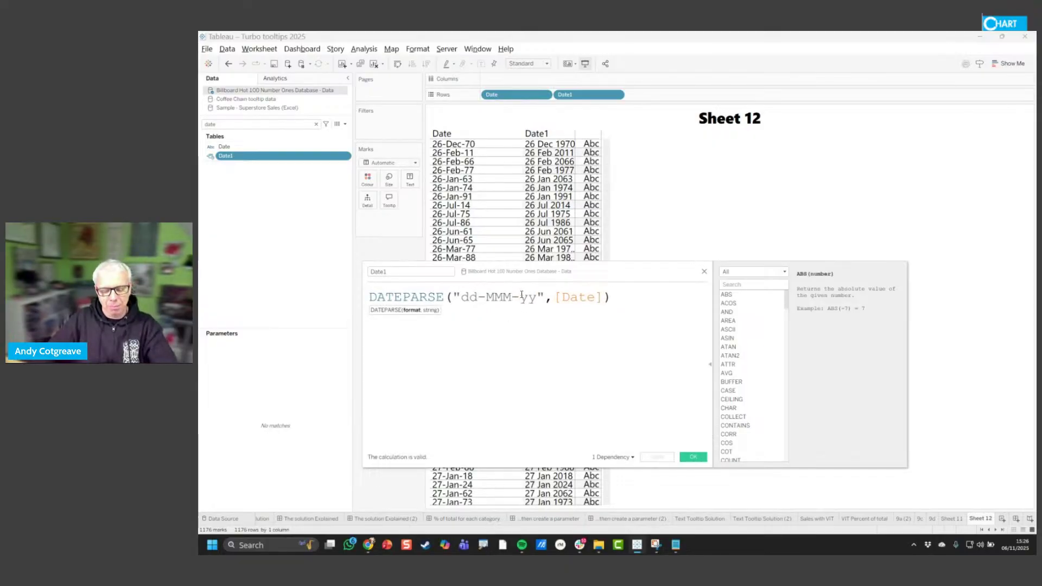
{"action": "type", "text": "M"}
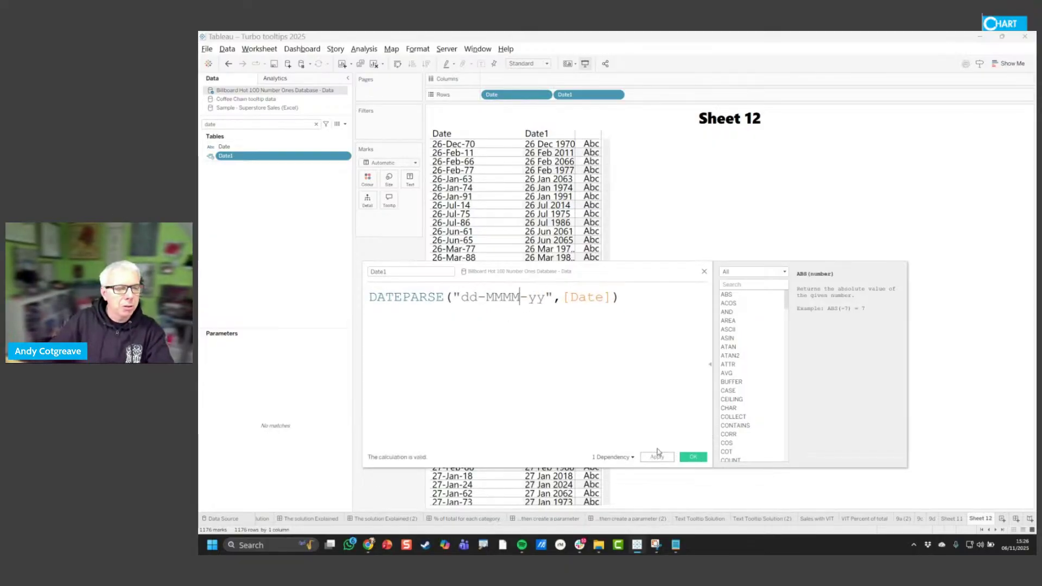
{"action": "left_click", "coordinate": [657, 457]}
{"action": "left_click_drag", "start_coordinate": [645, 272], "coordinate": [710, 121]}
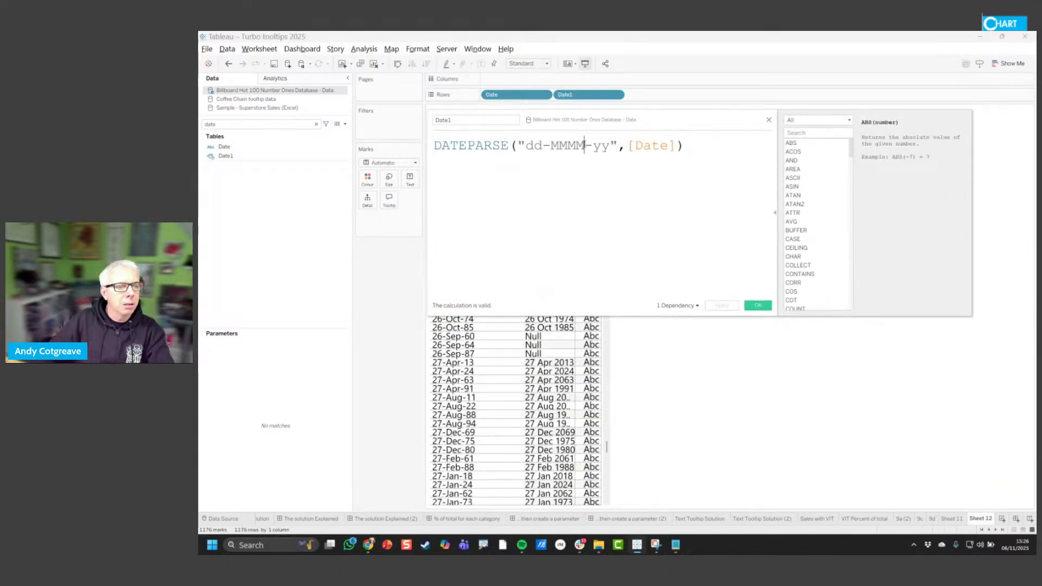
Try the format string "dd-MM-yy" in the Date1 formula and apply it
{"action": "key", "text": "BackSpace"}
{"action": "key", "text": "BackSpace"}
{"action": "key", "text": "BackSpace"}
{"action": "key", "text": "BackSpace"}
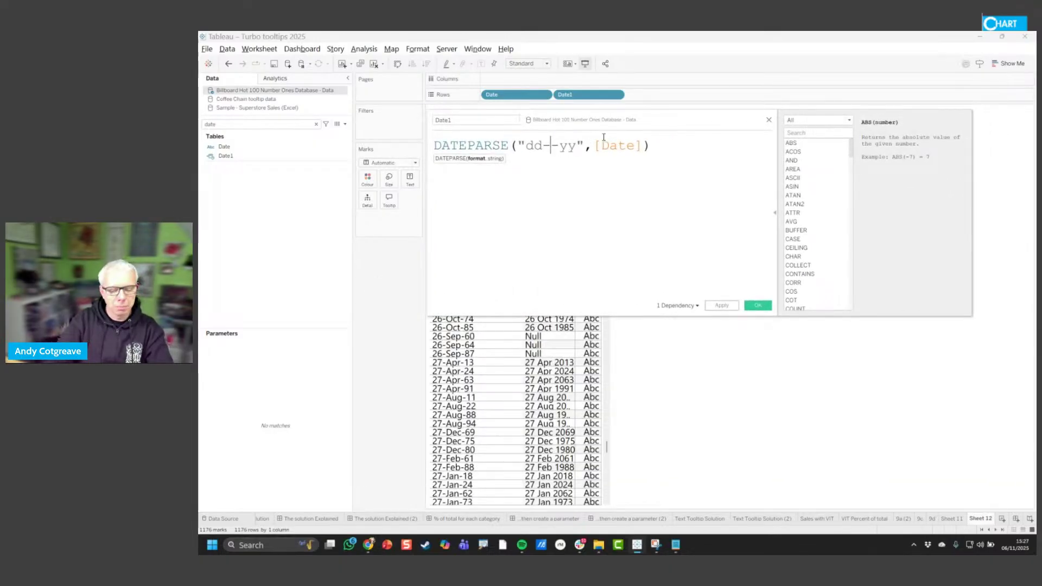
{"action": "type", "text": "MM"}
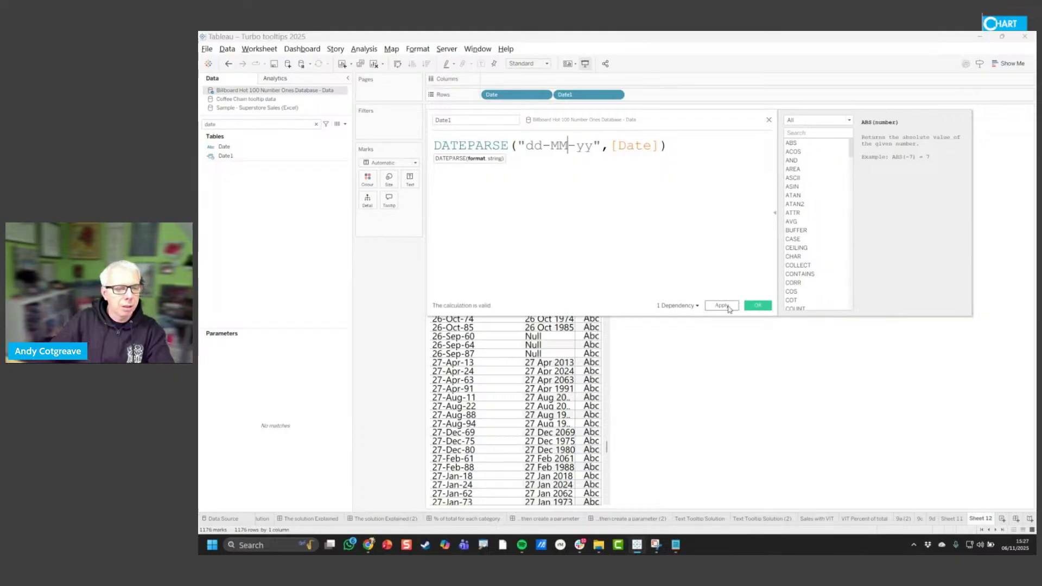
{"action": "left_click", "coordinate": [727, 306]}
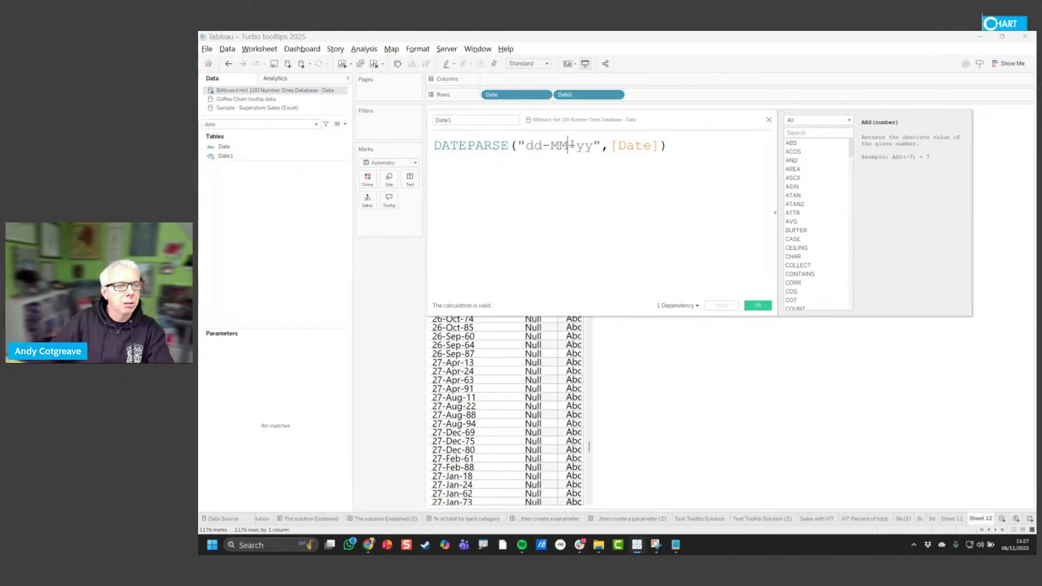
Set the Date1 format string back to "dd-MMMM-yy", apply it and close the calculation editor
{"action": "type", "text": "MM"}
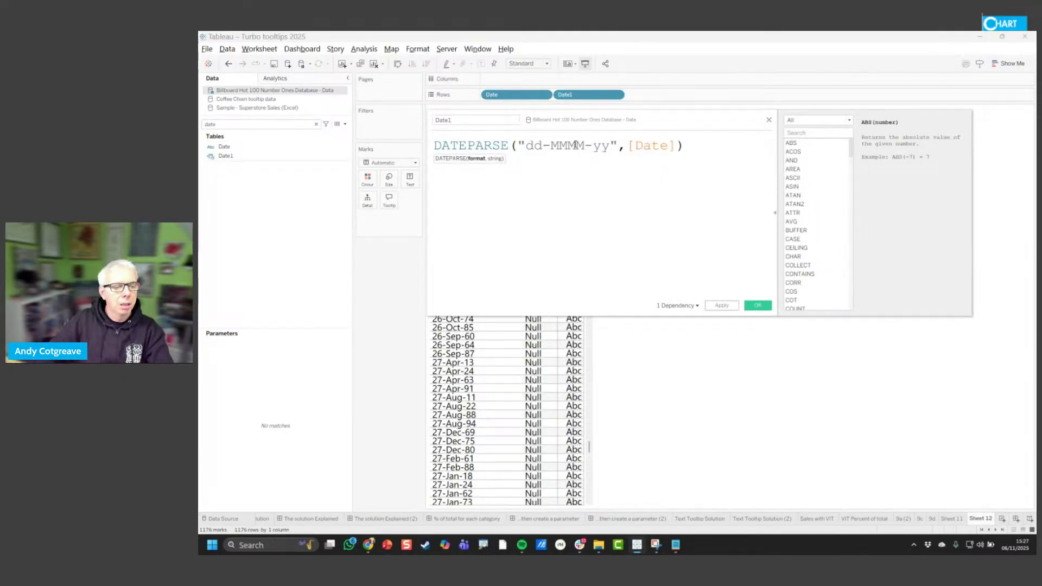
{"action": "left_click", "coordinate": [725, 306]}
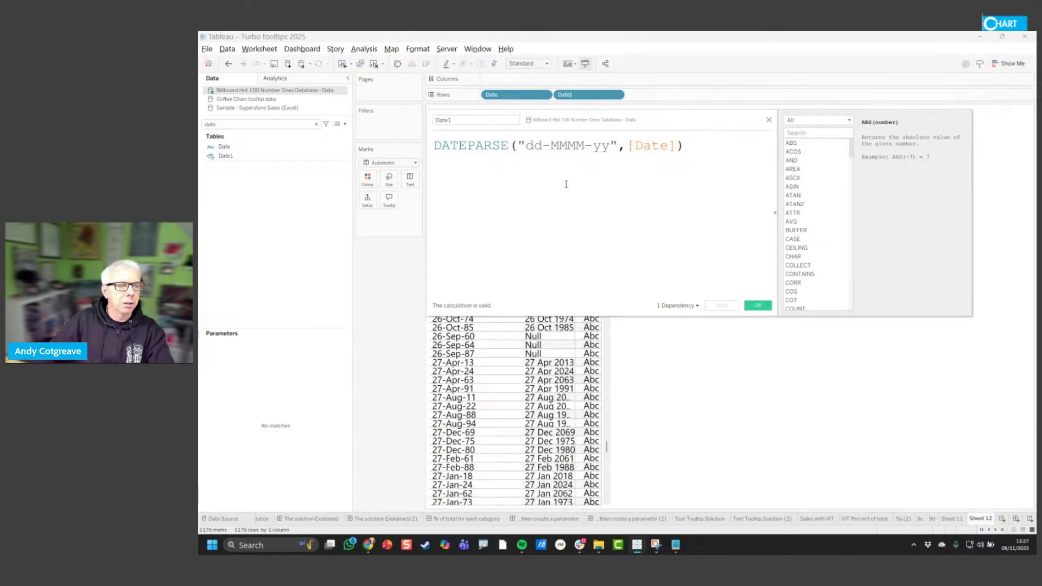
{"action": "left_click", "coordinate": [758, 305]}
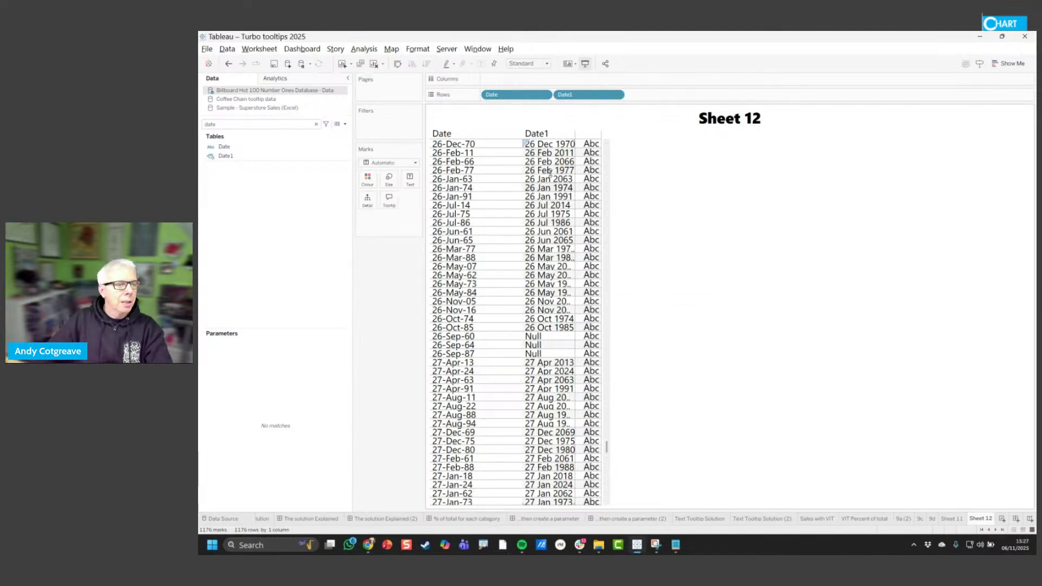
Remove Date and Date1 from Rows, and place Date1 on Columns as a continuous year
{"action": "left_click_drag", "start_coordinate": [565, 95], "coordinate": [412, 266]}
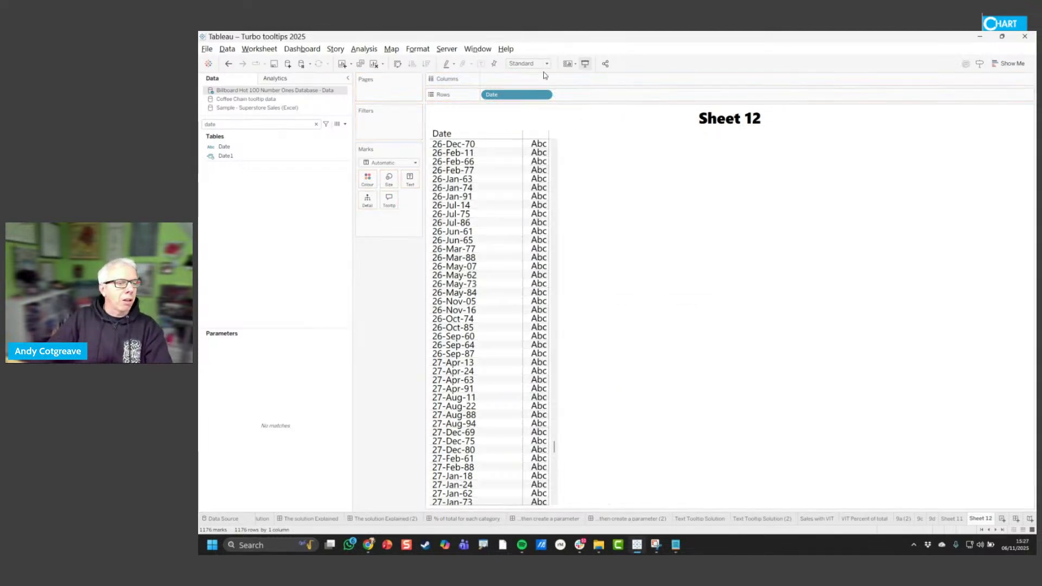
{"action": "left_click_drag", "start_coordinate": [505, 95], "coordinate": [300, 186]}
{"action": "left_click", "coordinate": [246, 157]}
{"action": "left_click_drag", "start_coordinate": [246, 157], "coordinate": [512, 82]}
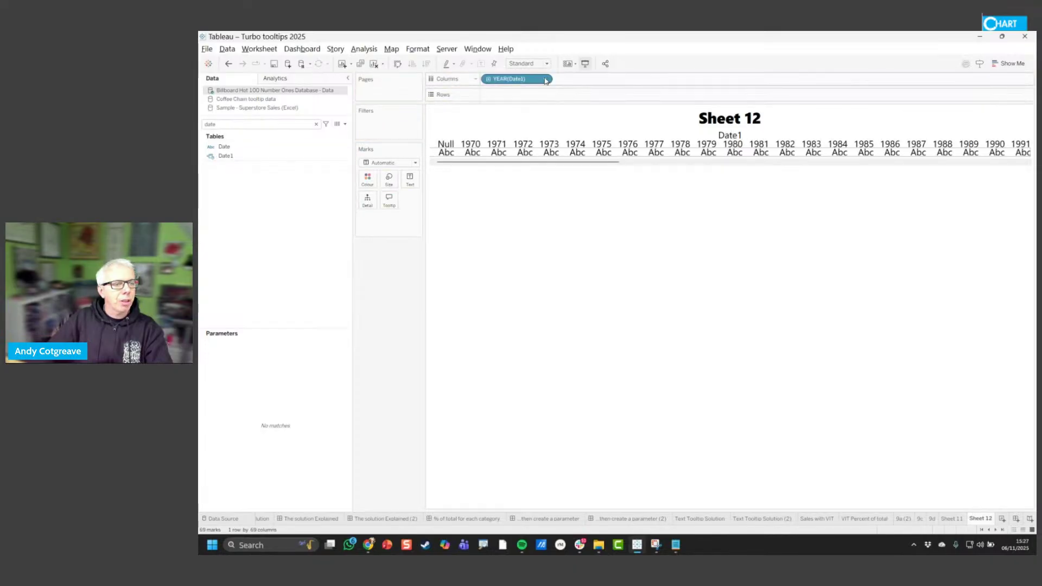
{"action": "left_click", "coordinate": [547, 79]}
{"action": "left_click", "coordinate": [524, 336]}
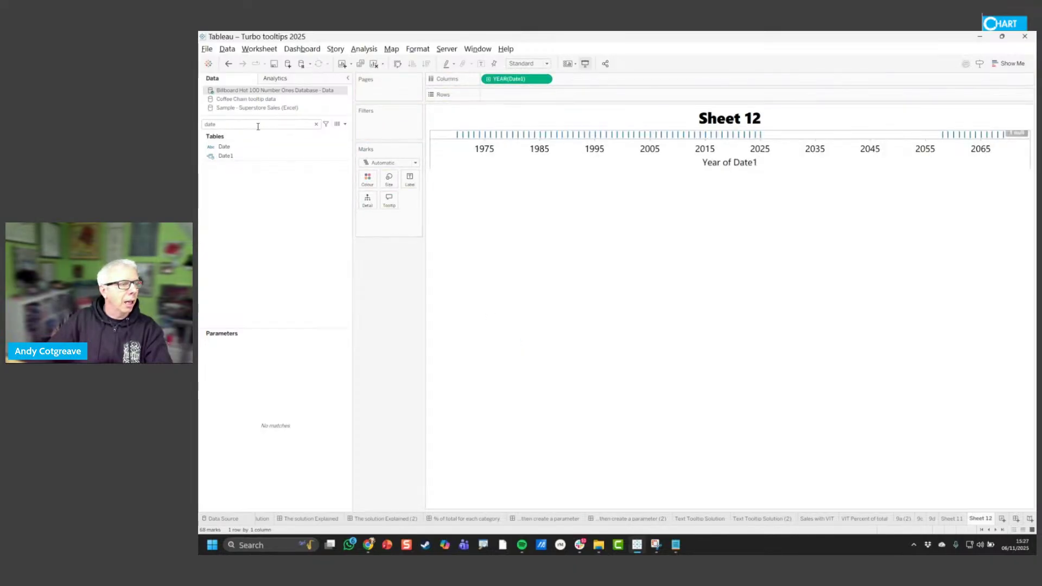
Find the Lyrical Topic field and filter the sheet to the single topic "Lost Love"
{"action": "key", "text": "alt+Tab"}
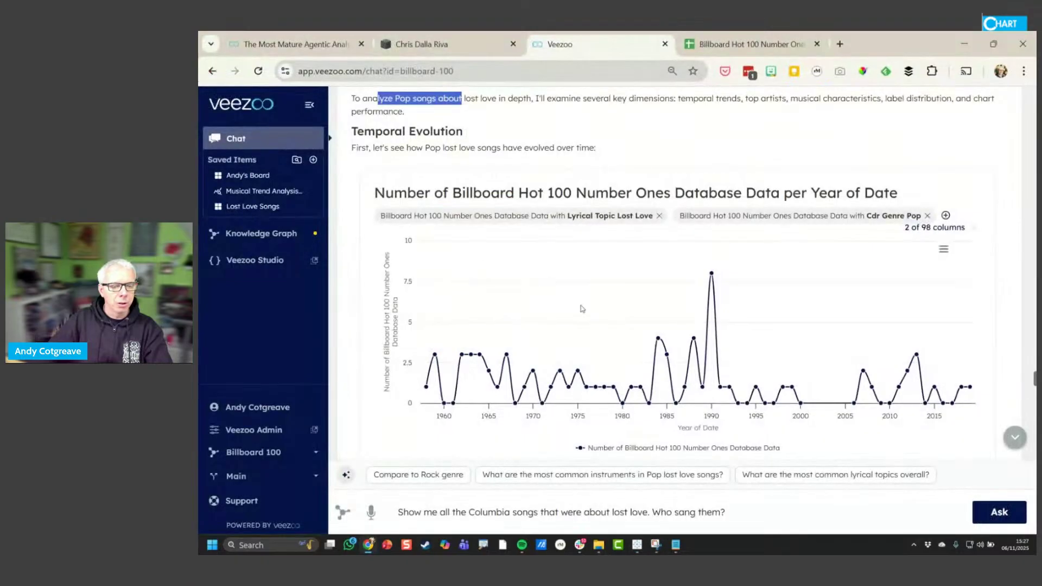
{"action": "key", "text": "alt+Tab"}
{"action": "type", "text": "date"}
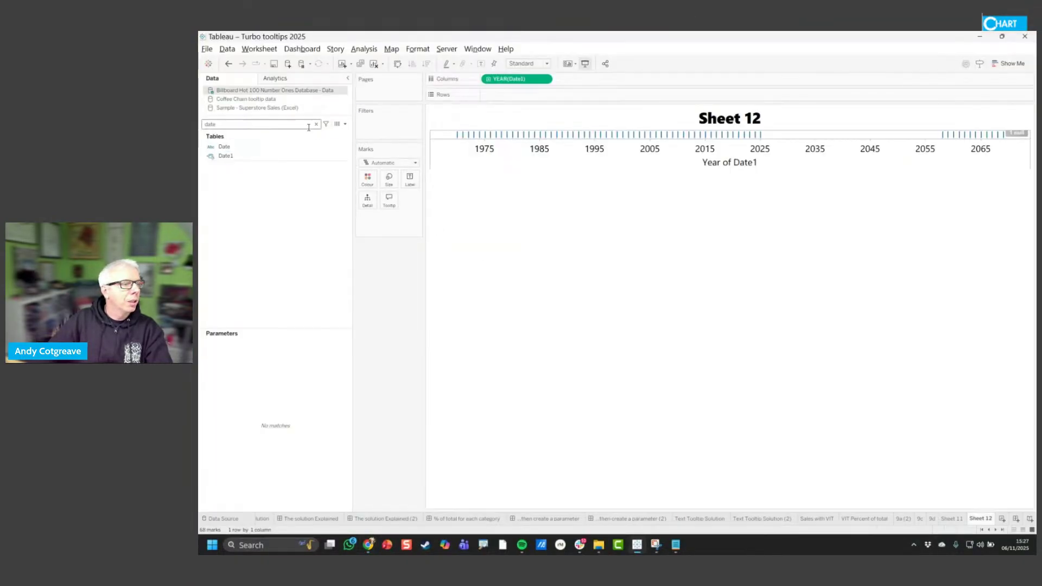
{"action": "left_click", "coordinate": [316, 126]}
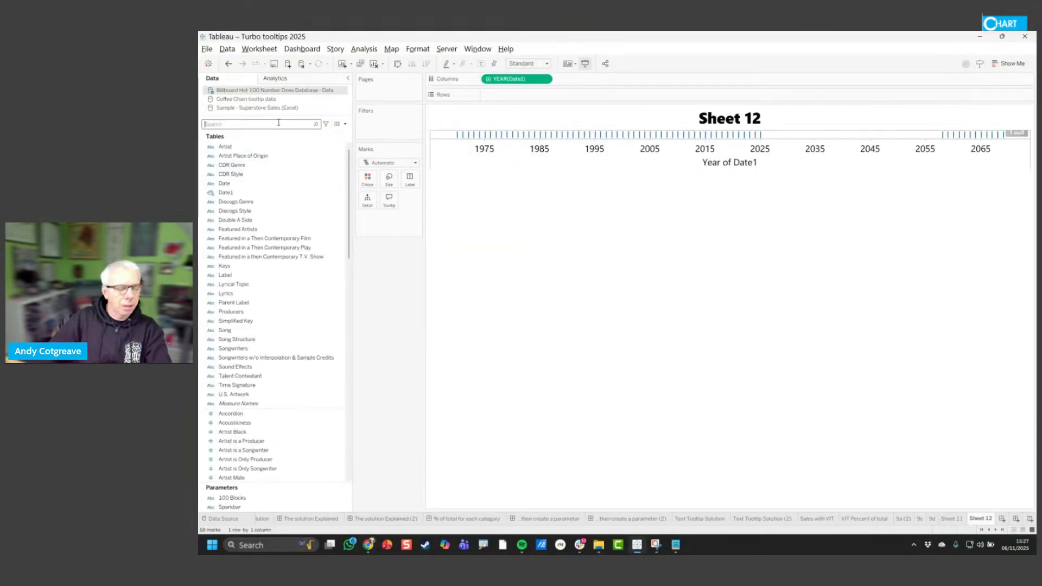
{"action": "type", "text": "lyri"}
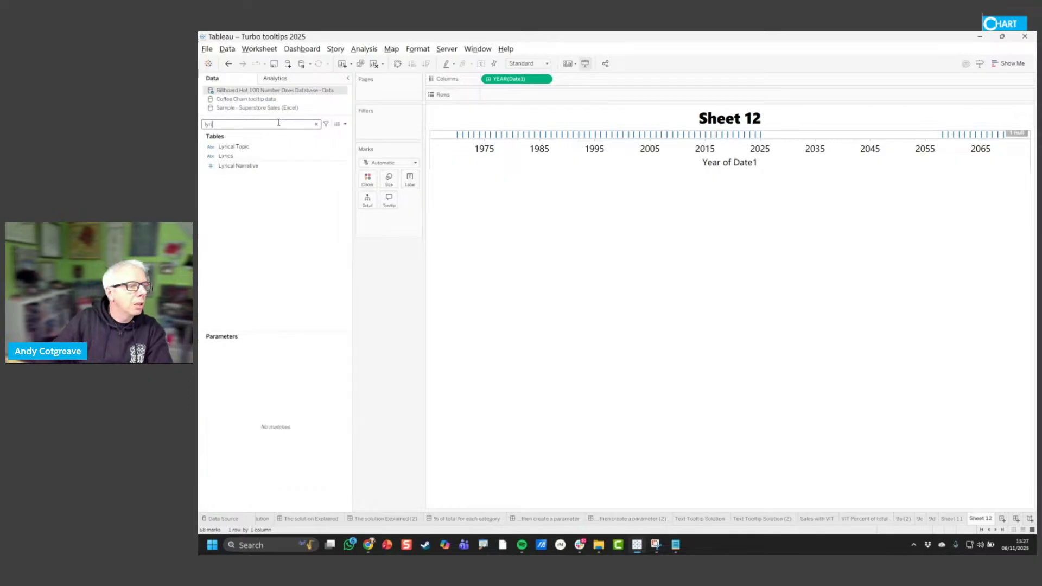
{"action": "left_click_drag", "start_coordinate": [272, 146], "coordinate": [404, 130]}
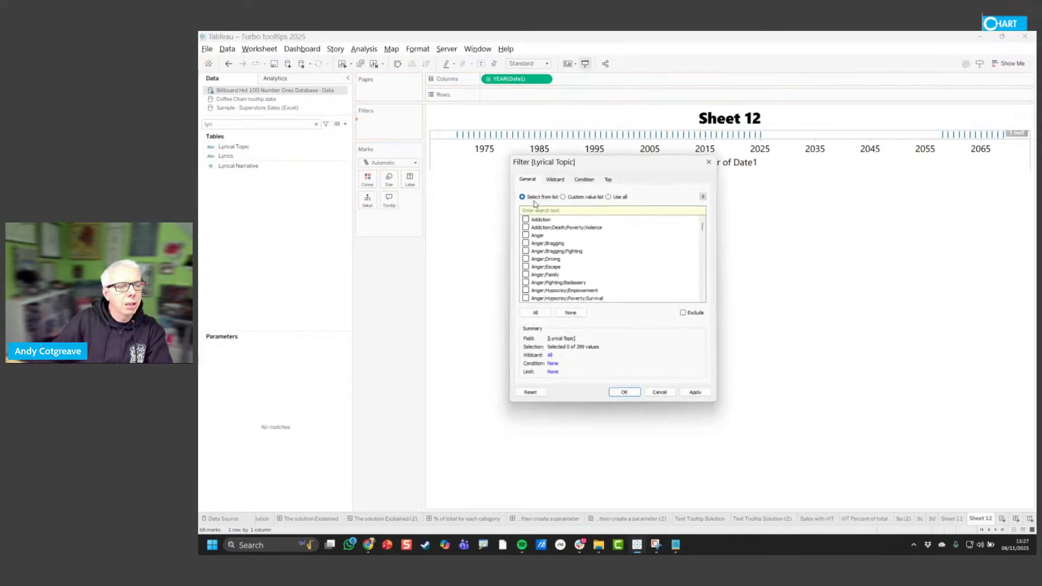
{"action": "type", "text": "lost l"}
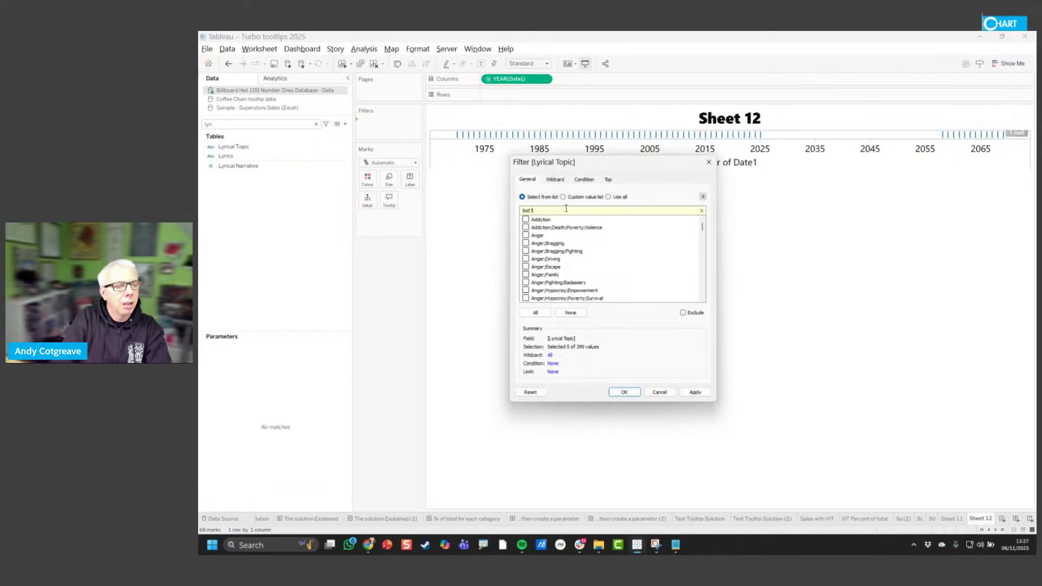
{"action": "type", "text": "ove"}
{"action": "scroll", "coordinate": [570, 245], "scroll_direction": "down", "scroll_amount": 2}
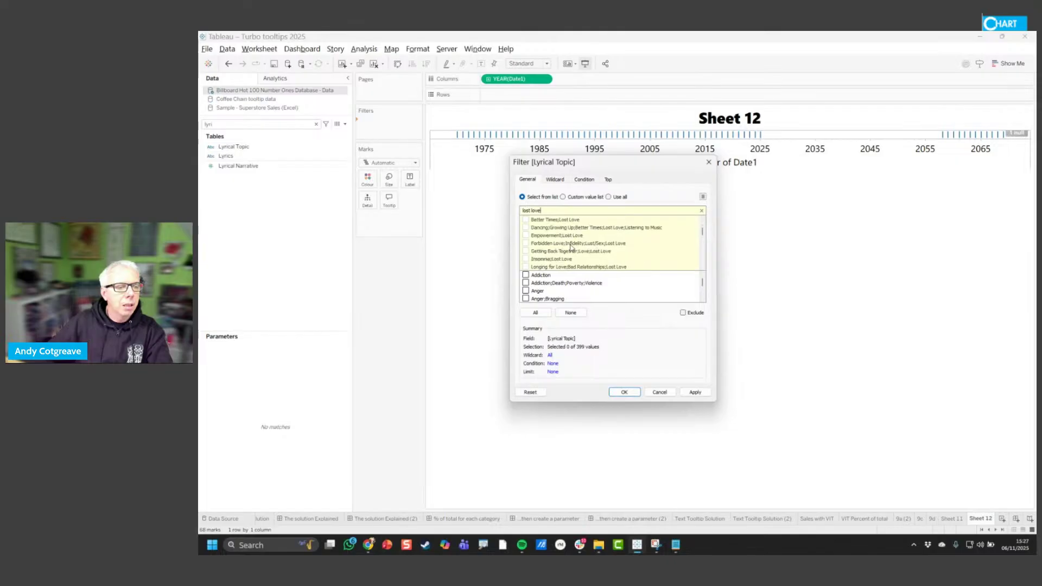
{"action": "scroll", "coordinate": [597, 252], "scroll_direction": "down", "scroll_amount": 5}
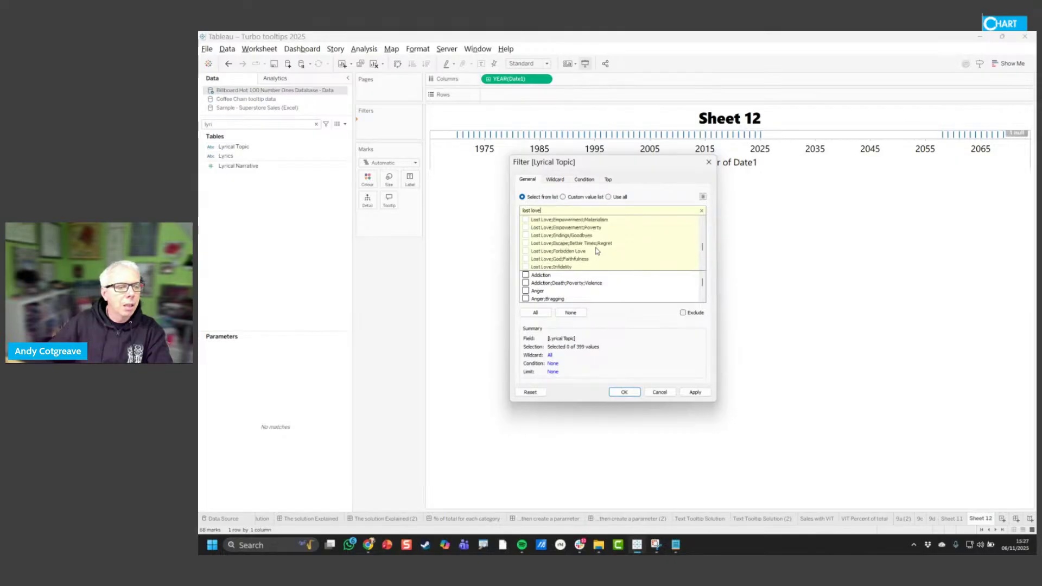
{"action": "scroll", "coordinate": [595, 247], "scroll_direction": "up", "scroll_amount": 1}
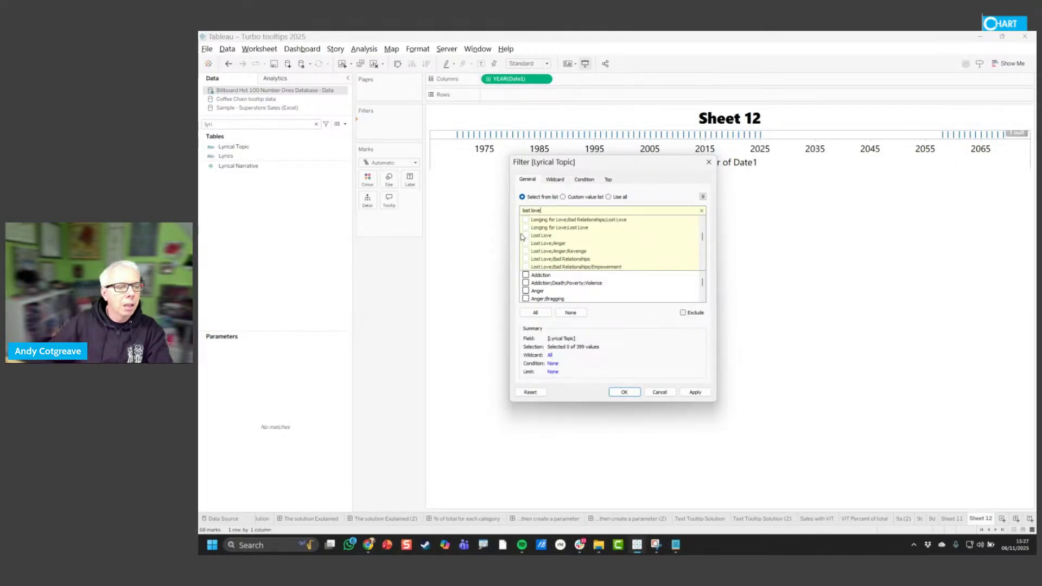
{"action": "left_click", "coordinate": [624, 392]}
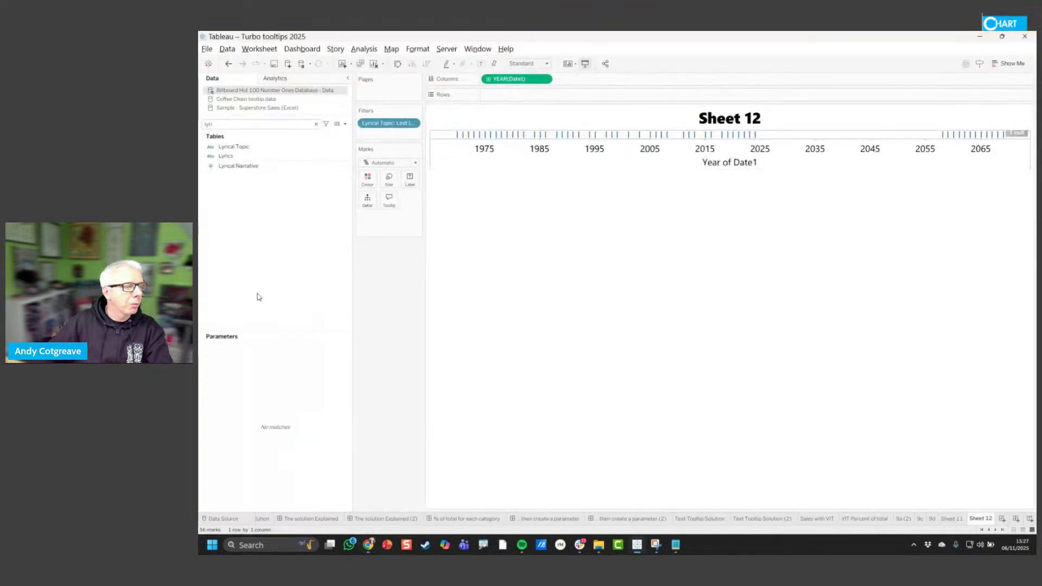
Place the count of the Billboard Hot 100 Number Ones Database table on Rows to plot songs per year
{"action": "left_click", "coordinate": [316, 124]}
{"action": "scroll", "coordinate": [260, 462], "scroll_direction": "down", "scroll_amount": 10}
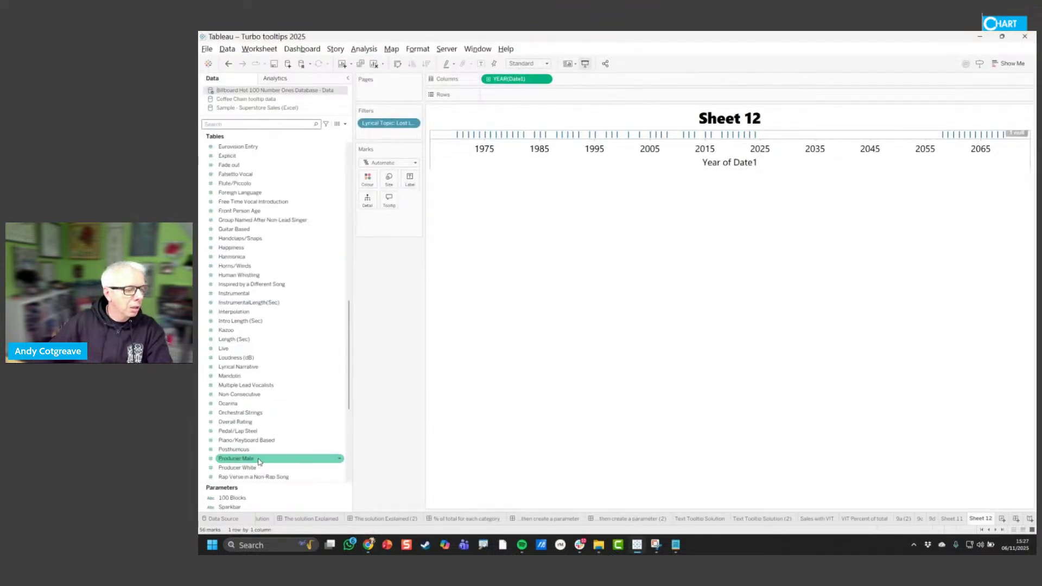
{"action": "left_click_drag", "start_coordinate": [260, 469], "coordinate": [549, 96]}
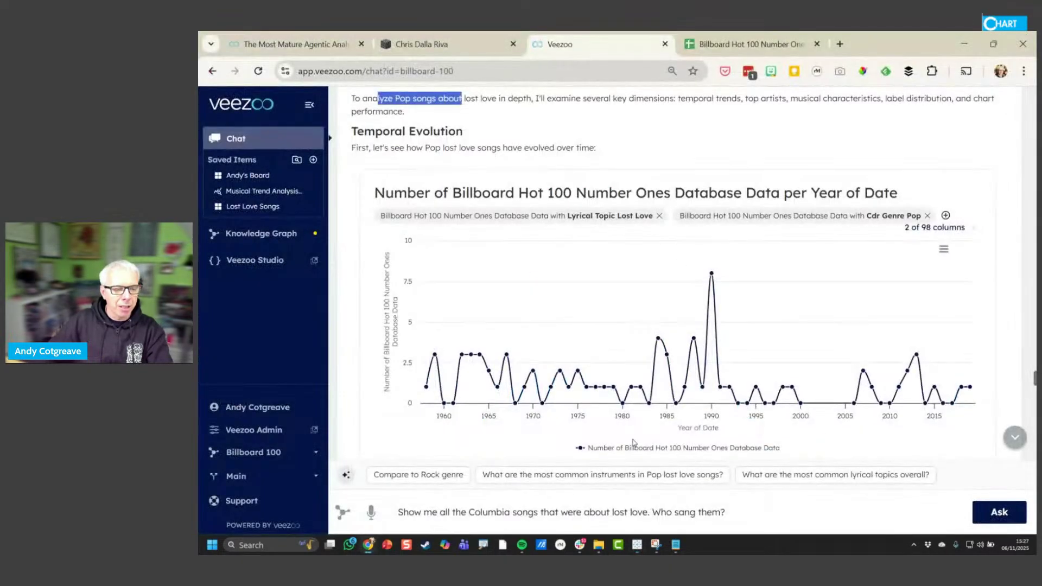
Check Veezoo's yearly chart, then filter the Tableau sheet by CDR Genre to keep only "Pop"
{"action": "mouse_move", "coordinate": [693, 341]}
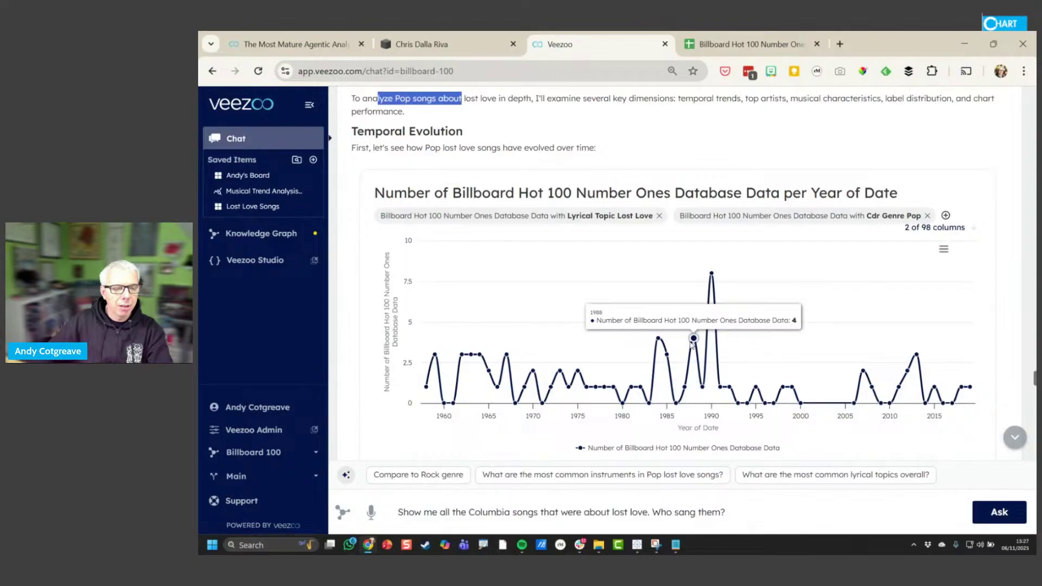
{"action": "mouse_move", "coordinate": [667, 353]}
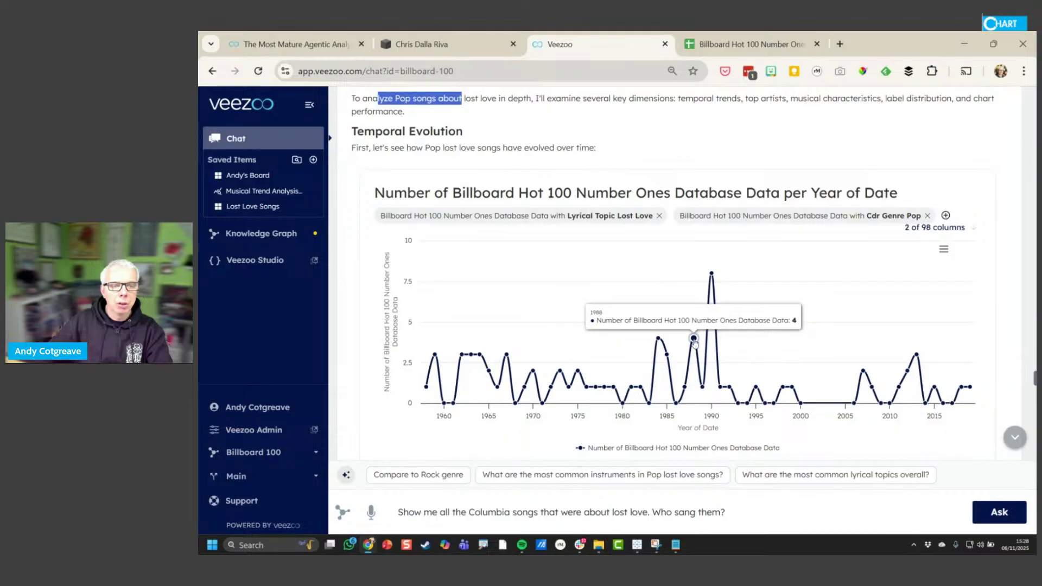
{"action": "key", "text": "alt+Tab"}
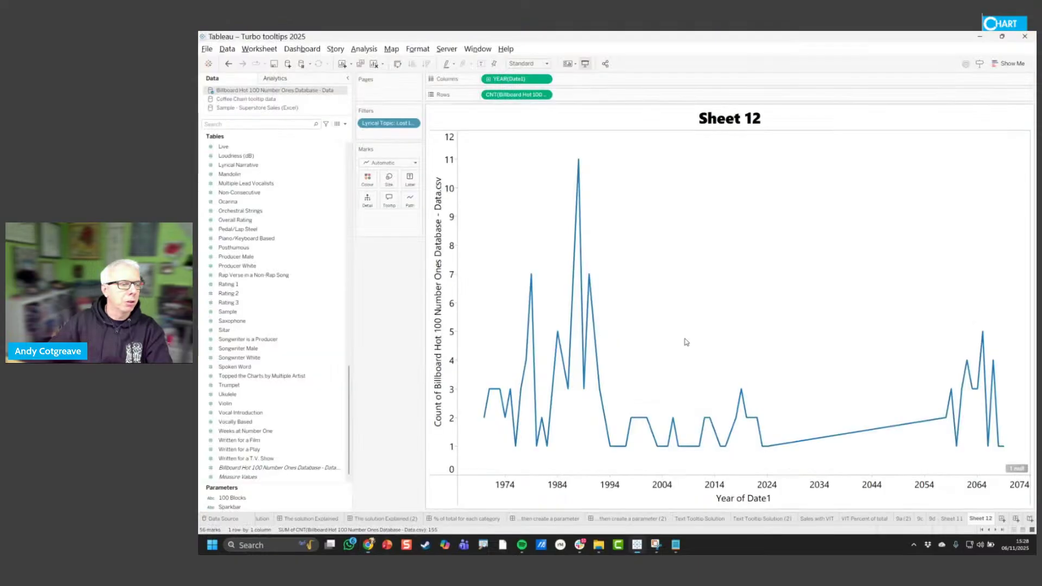
{"action": "left_click", "coordinate": [267, 126]}
{"action": "type", "text": "genre"}
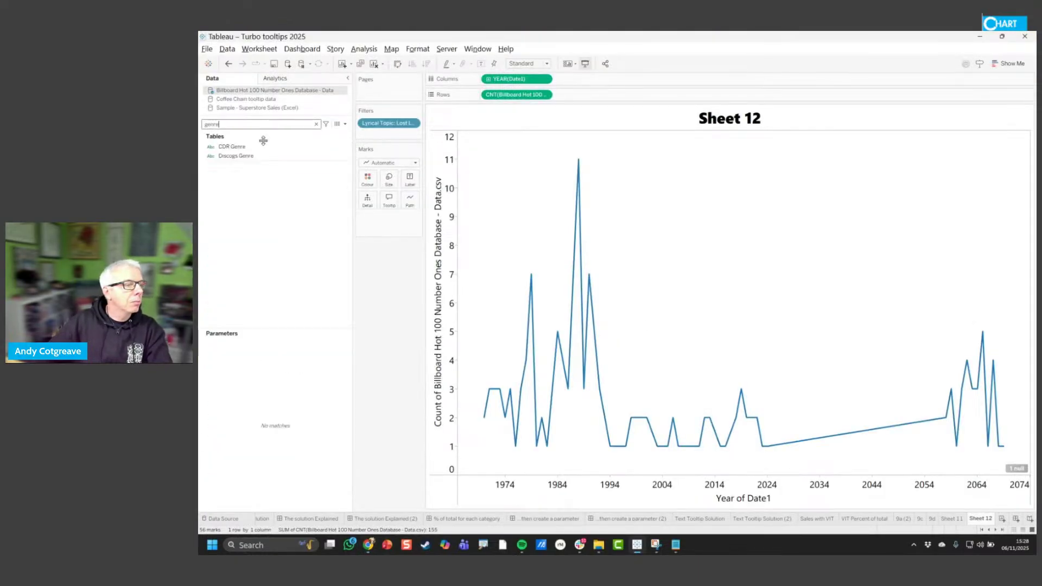
{"action": "left_click", "coordinate": [261, 146]}
{"action": "left_click_drag", "start_coordinate": [260, 147], "coordinate": [380, 137]}
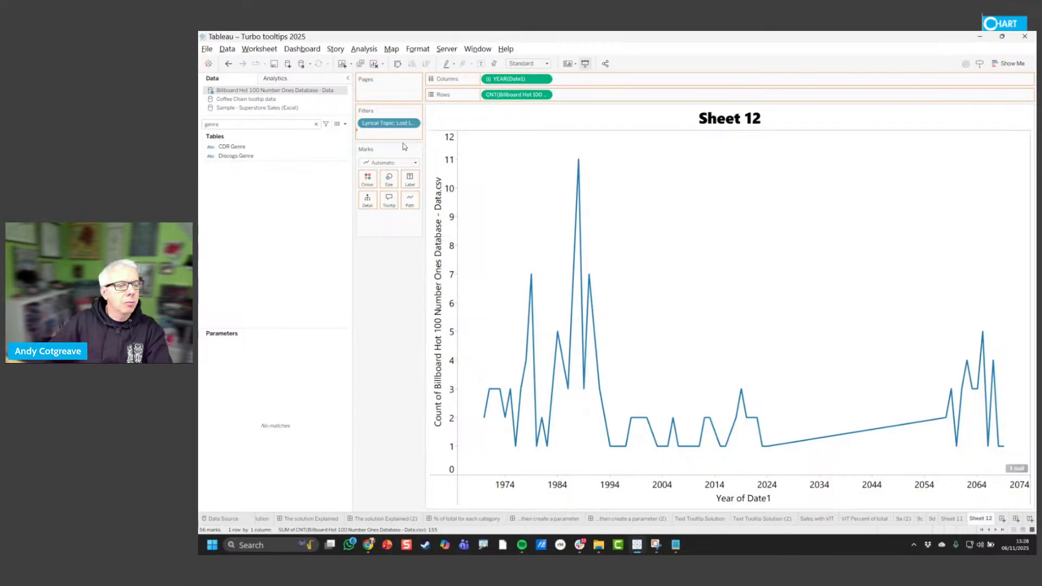
{"action": "left_click", "coordinate": [567, 210]}
{"action": "type", "text": "po"}
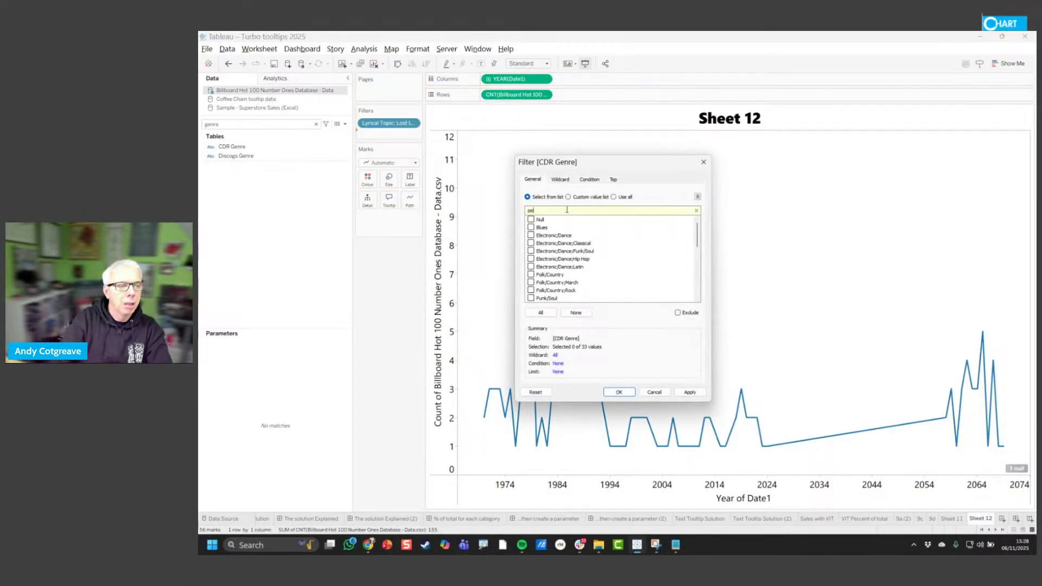
{"action": "type", "text": "p"}
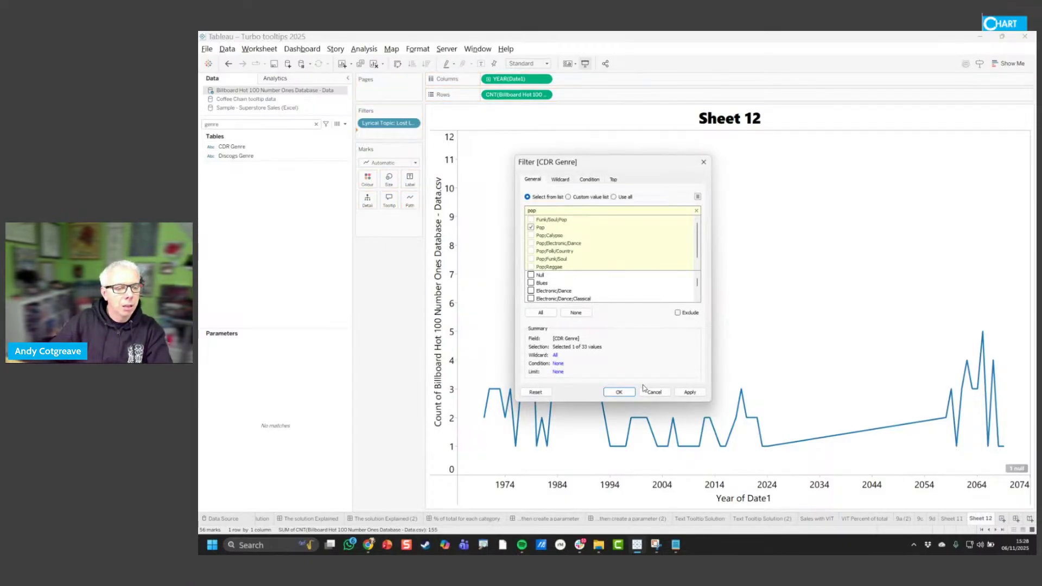
{"action": "left_click", "coordinate": [625, 392]}
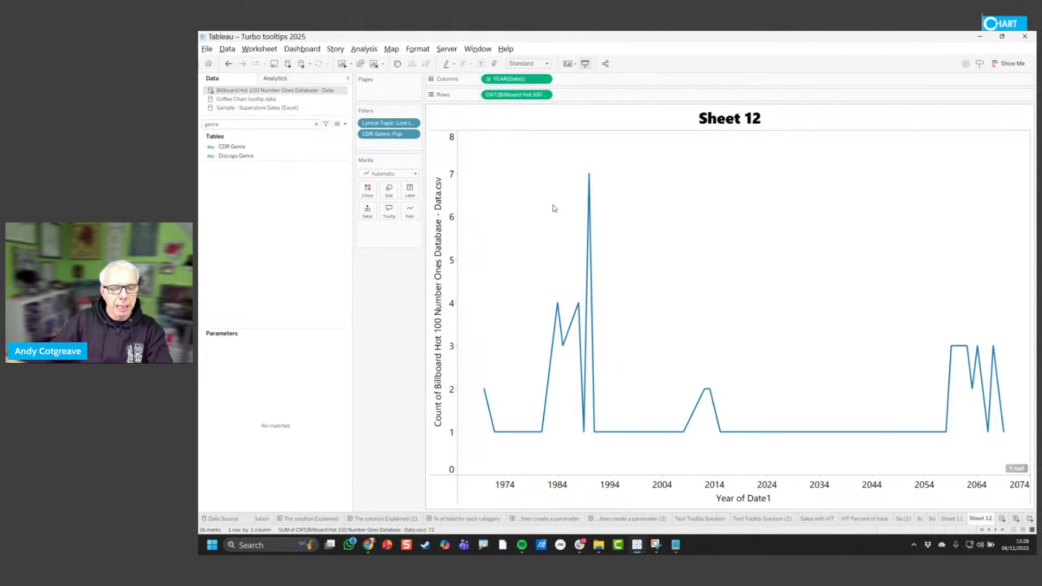
Show the filtered fields as chart headers, with Lyrical Topic on Rows and CDR Genre on Columns
{"action": "key", "text": "alt+Tab"}
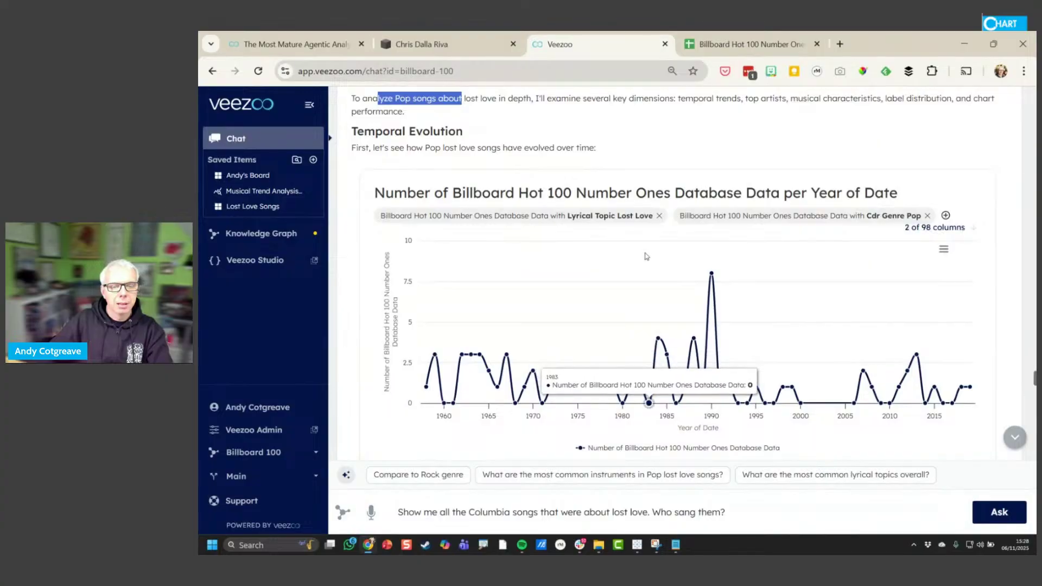
{"action": "key", "text": "alt+Tab"}
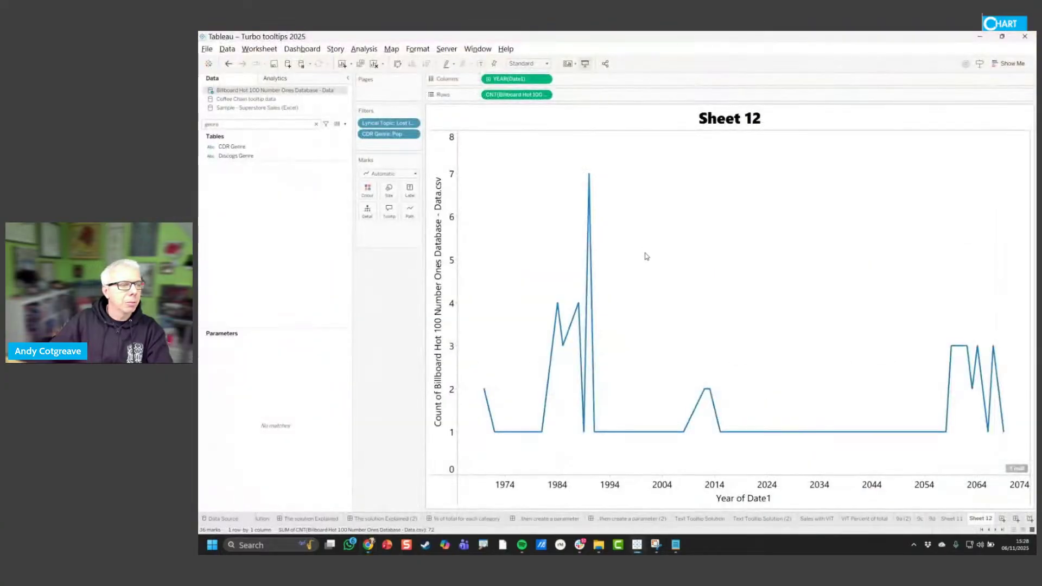
{"action": "left_click_drag", "start_coordinate": [389, 122], "coordinate": [503, 98]}
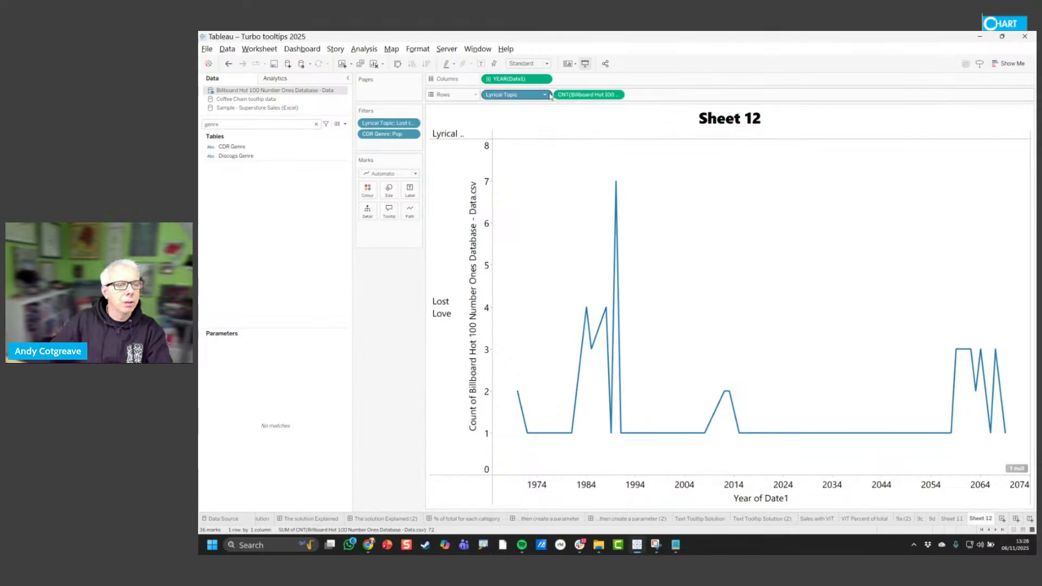
{"action": "mouse_move", "coordinate": [612, 187]}
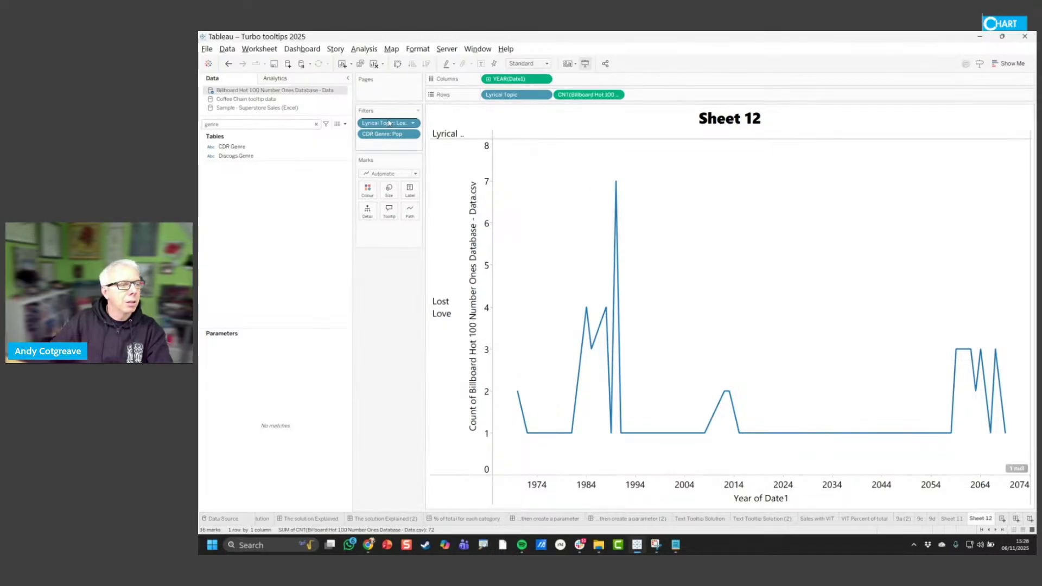
{"action": "left_click_drag", "start_coordinate": [382, 133], "coordinate": [491, 80]}
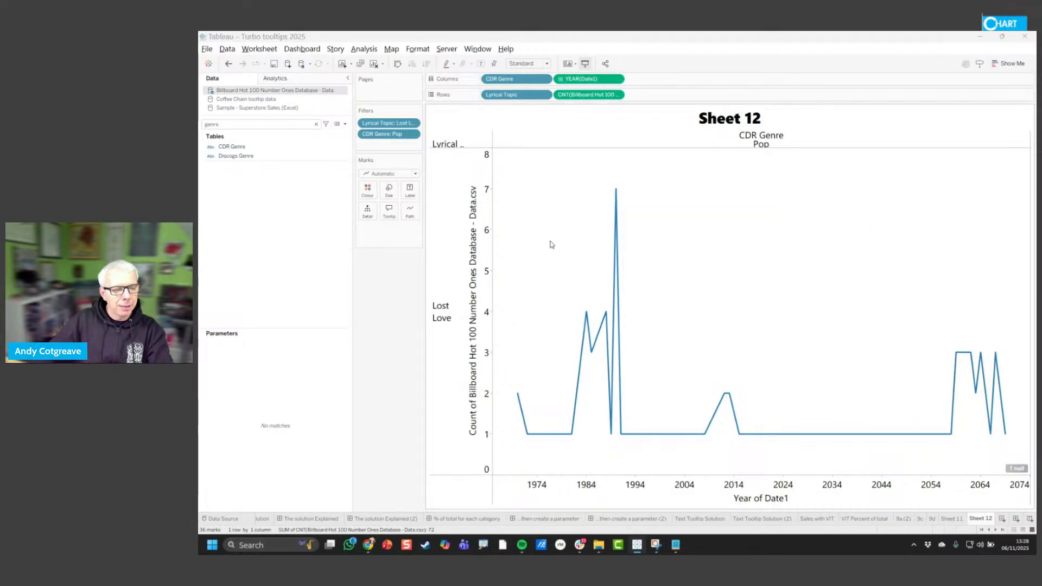
Compare the yearly counts in Veezoo's Temporal Evolution chart, including 1959 and 1990, with the Tableau line chart
{"action": "key", "text": "alt+Tab"}
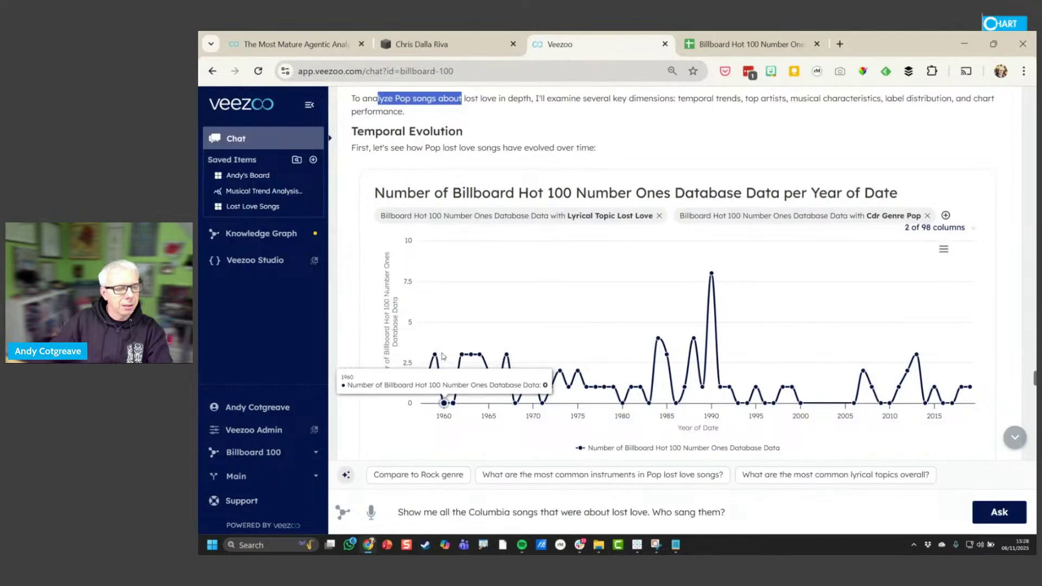
{"action": "mouse_move", "coordinate": [435, 356]}
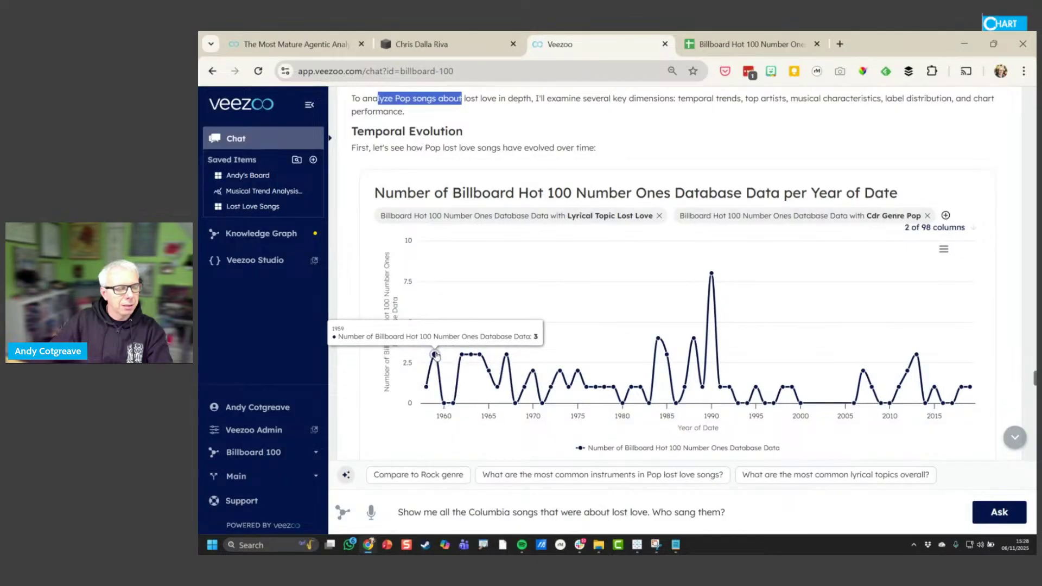
{"action": "mouse_move", "coordinate": [711, 279]}
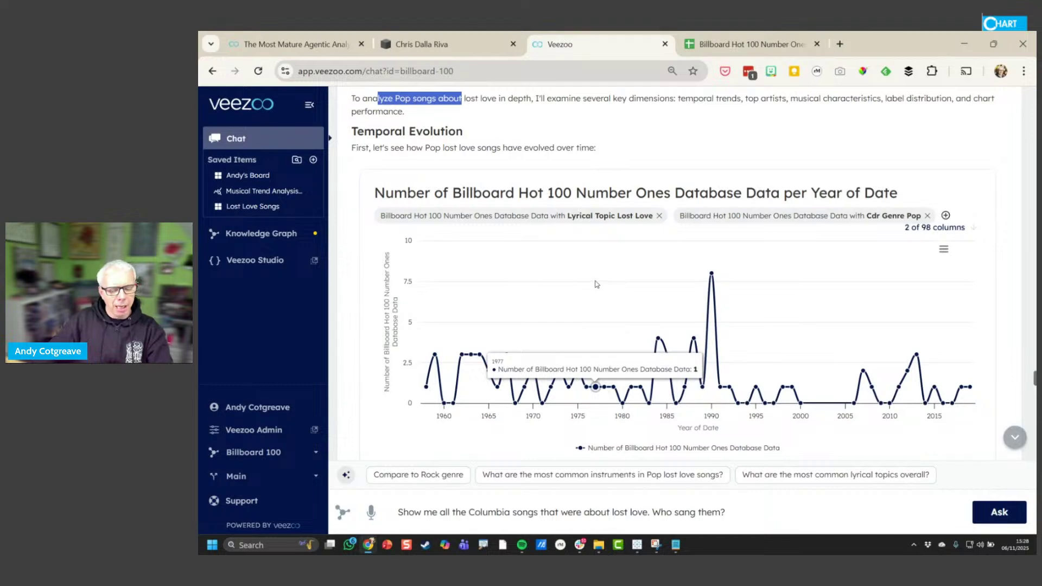
{"action": "key", "text": "alt+Tab"}
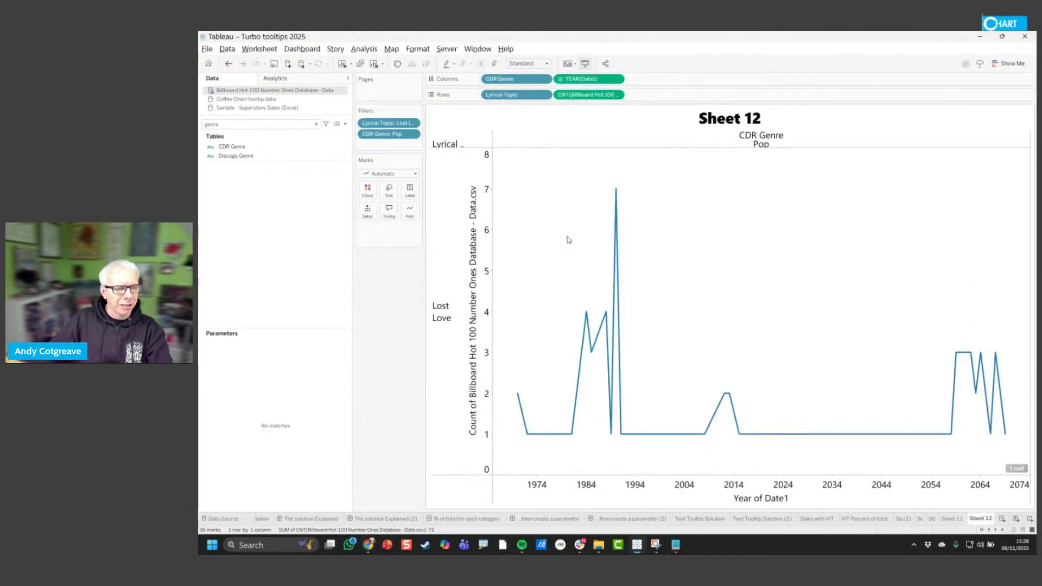
{"action": "key", "text": "alt+Tab"}
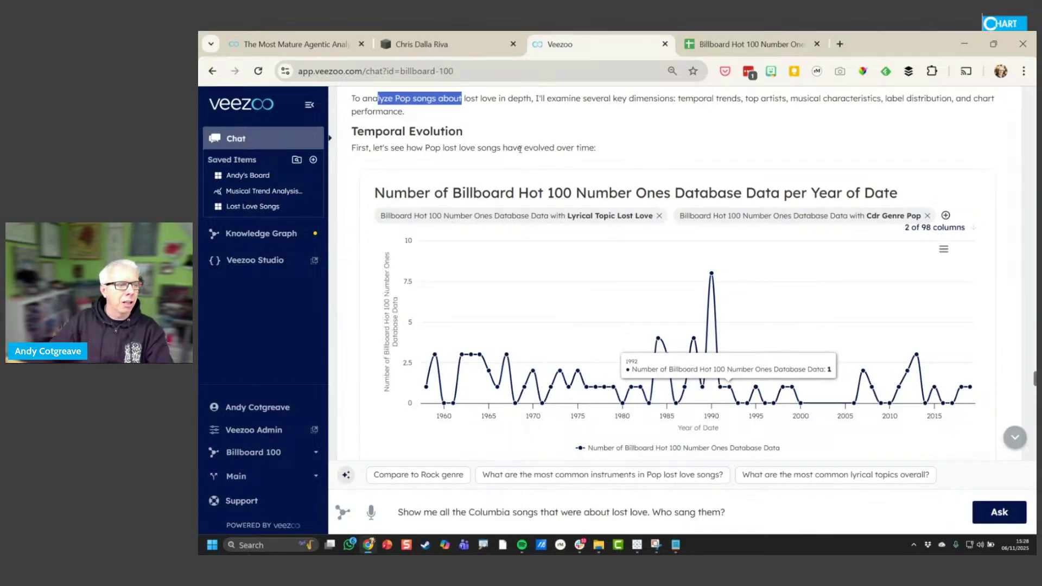
{"action": "scroll", "coordinate": [495, 199], "scroll_direction": "up", "scroll_amount": 1}
{"action": "left_click_drag", "start_coordinate": [387, 213], "coordinate": [643, 224]}
{"action": "scroll", "coordinate": [694, 213], "scroll_direction": "down", "scroll_amount": 2}
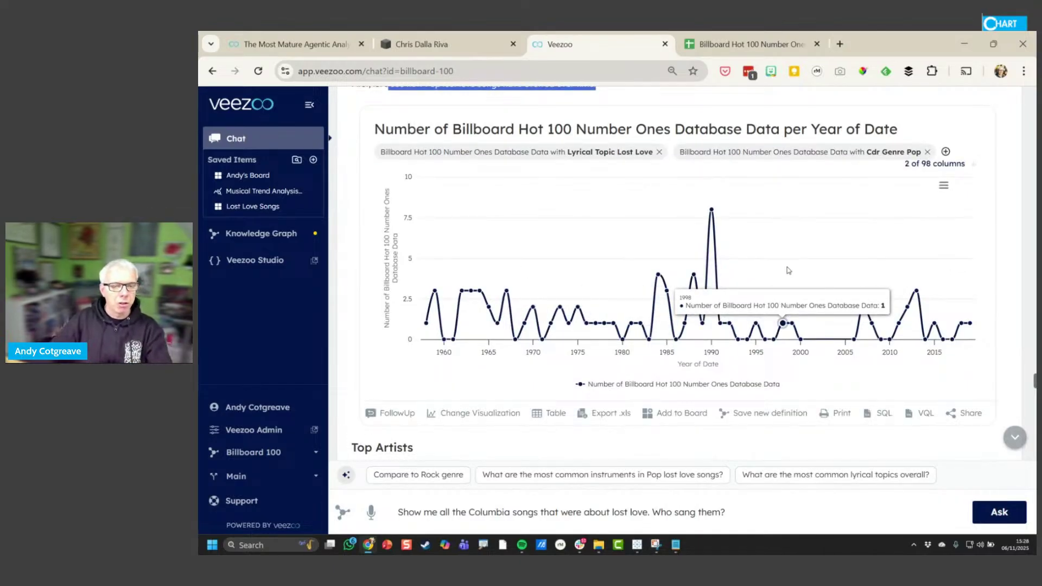
Review the Top Artists chart and the Musical Characteristics averages for Pop lost love songs, highlighting the average happiness figure
{"action": "scroll", "coordinate": [789, 269], "scroll_direction": "down", "scroll_amount": 3}
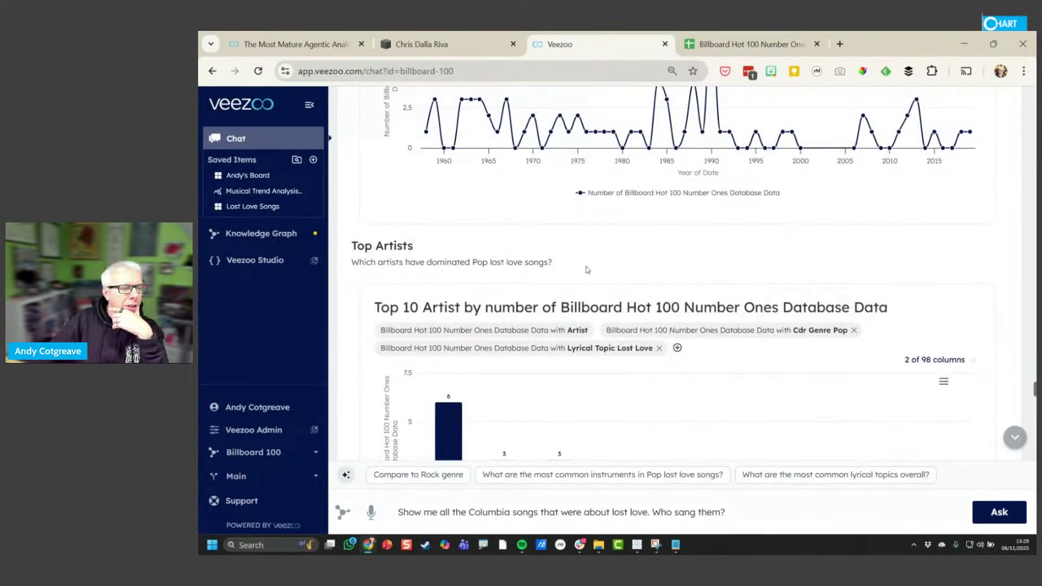
{"action": "scroll", "coordinate": [589, 266], "scroll_direction": "down", "scroll_amount": 2}
{"action": "scroll", "coordinate": [589, 267], "scroll_direction": "down", "scroll_amount": 1}
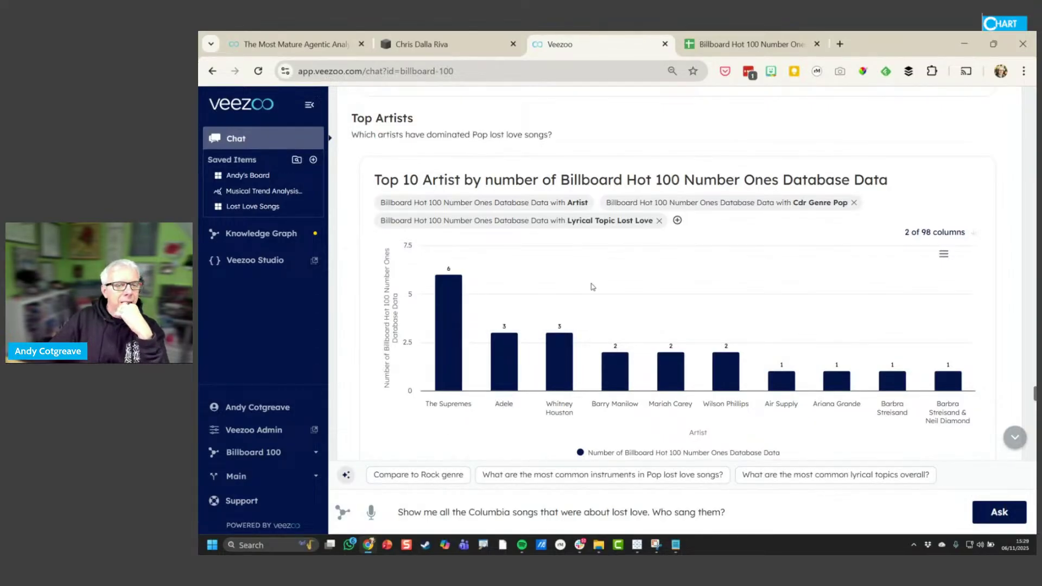
{"action": "scroll", "coordinate": [593, 287], "scroll_direction": "down", "scroll_amount": 3}
{"action": "scroll", "coordinate": [593, 286], "scroll_direction": "down", "scroll_amount": 4}
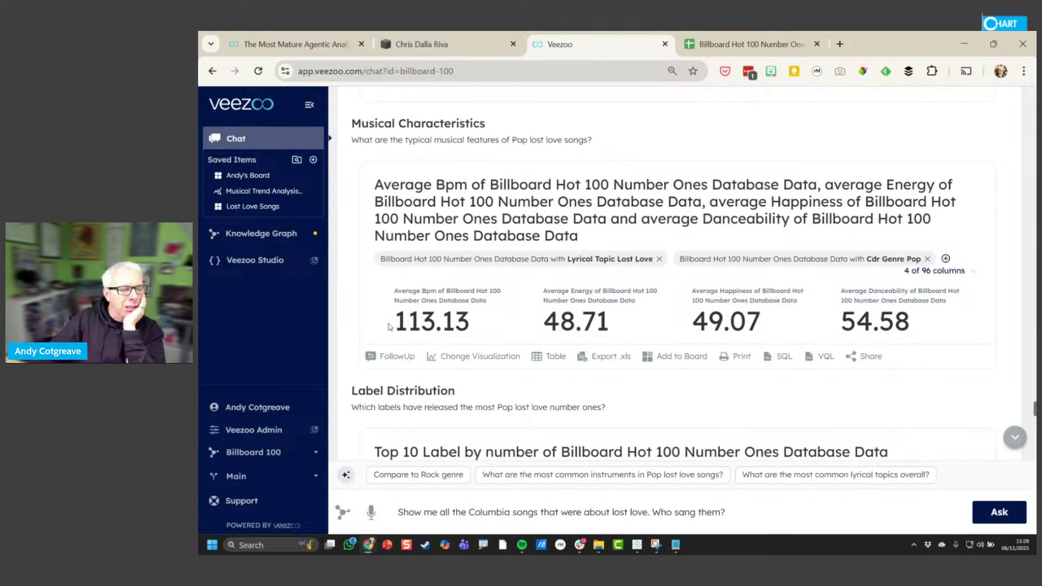
{"action": "left_click_drag", "start_coordinate": [389, 326], "coordinate": [704, 292]}
{"action": "left_click", "coordinate": [824, 328]}
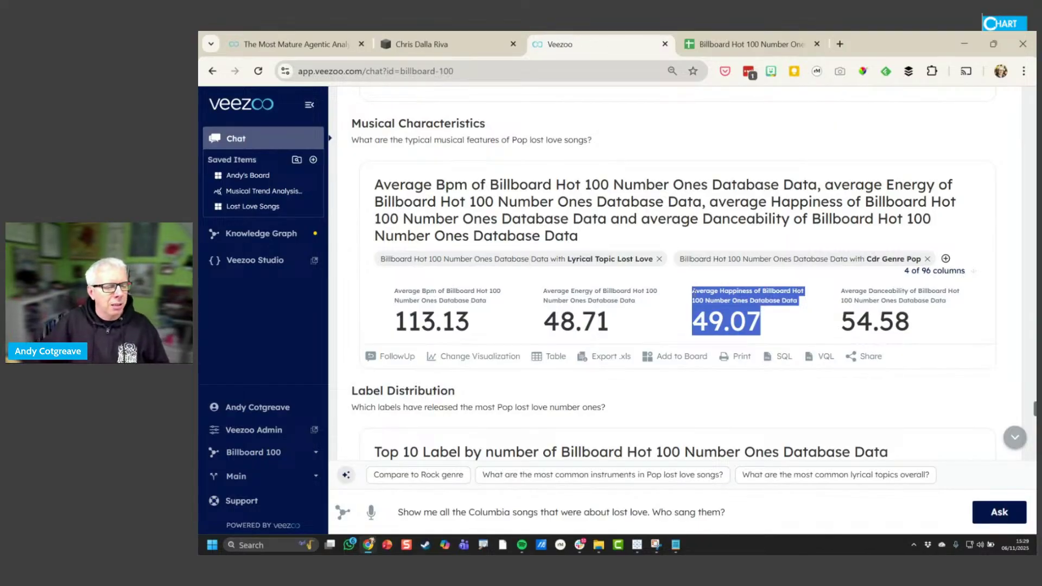
Review Veezoo's Label Distribution chart and Chart Performance figures for Pop lost love songs, highlighting the highest weeks at number one
{"action": "scroll", "coordinate": [690, 294], "scroll_direction": "down", "scroll_amount": 4}
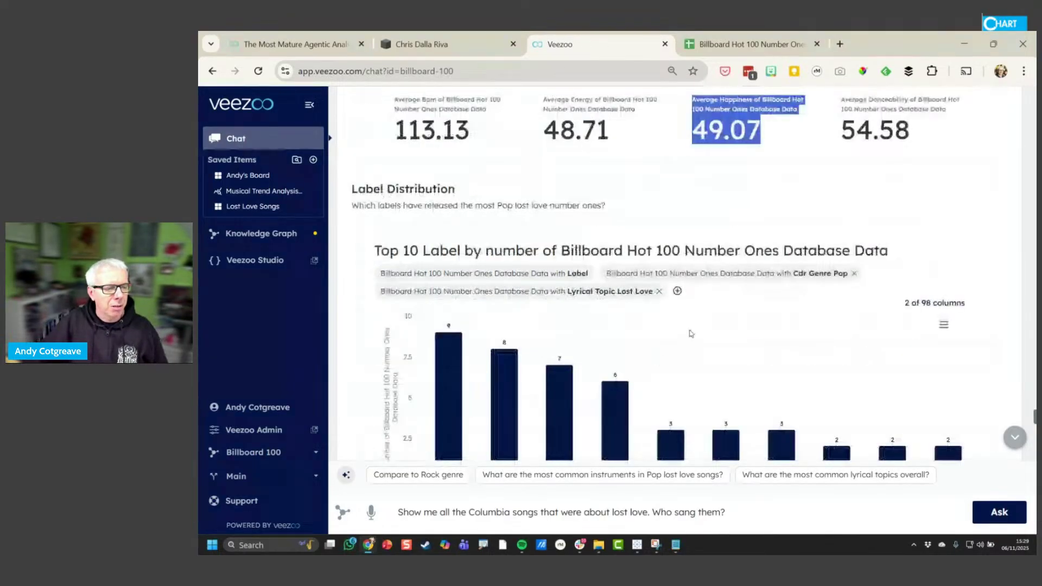
{"action": "scroll", "coordinate": [691, 341], "scroll_direction": "down", "scroll_amount": 1}
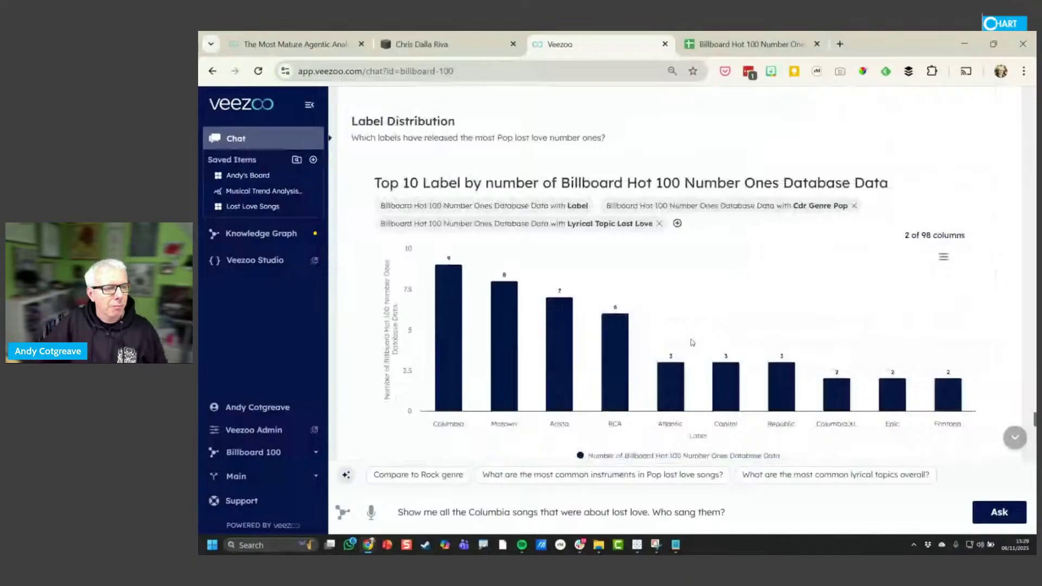
{"action": "scroll", "coordinate": [692, 342], "scroll_direction": "down", "scroll_amount": 5}
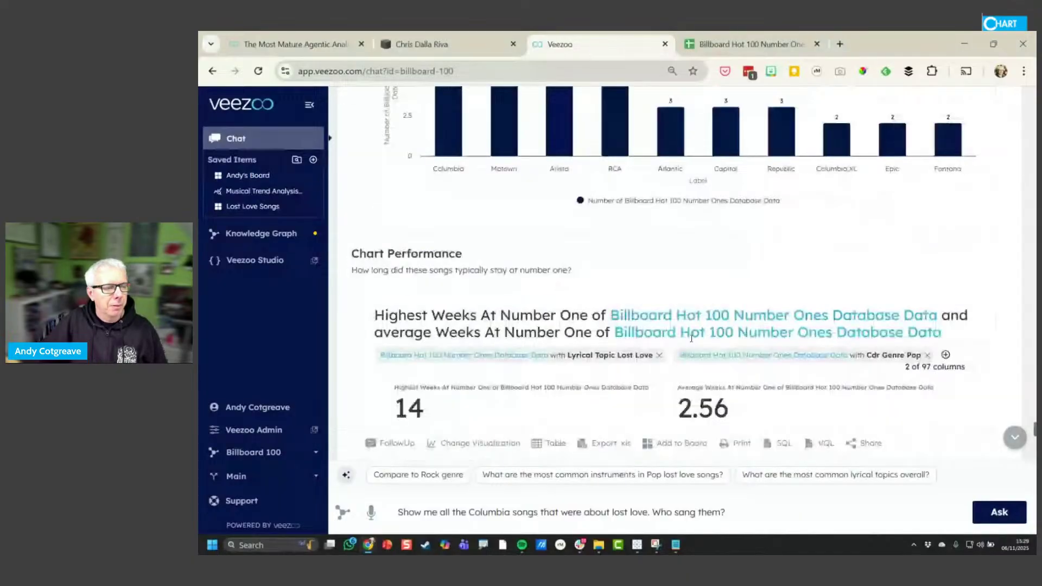
{"action": "scroll", "coordinate": [691, 338], "scroll_direction": "down", "scroll_amount": 2}
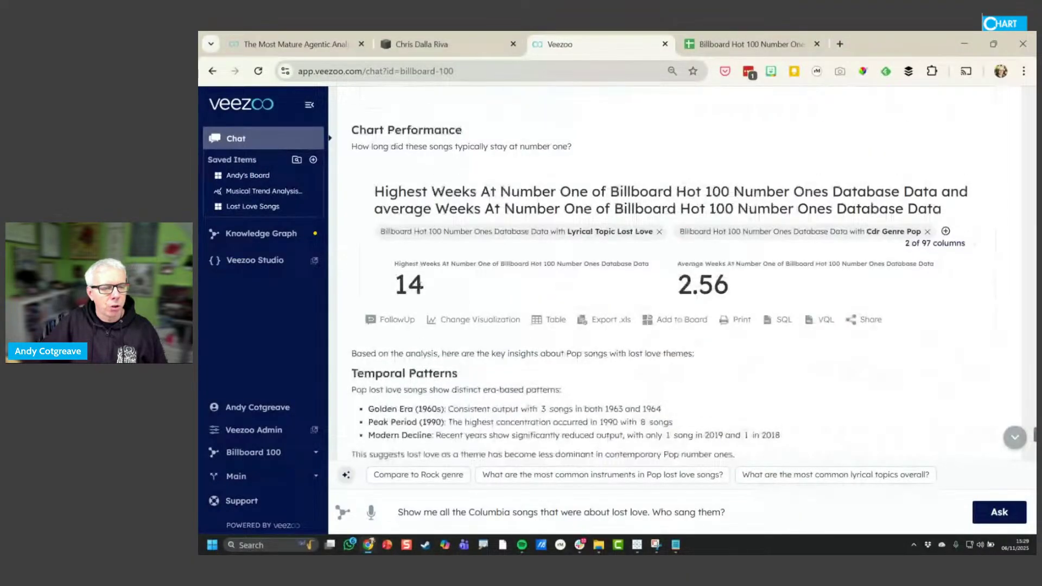
{"action": "double_click", "coordinate": [403, 288]}
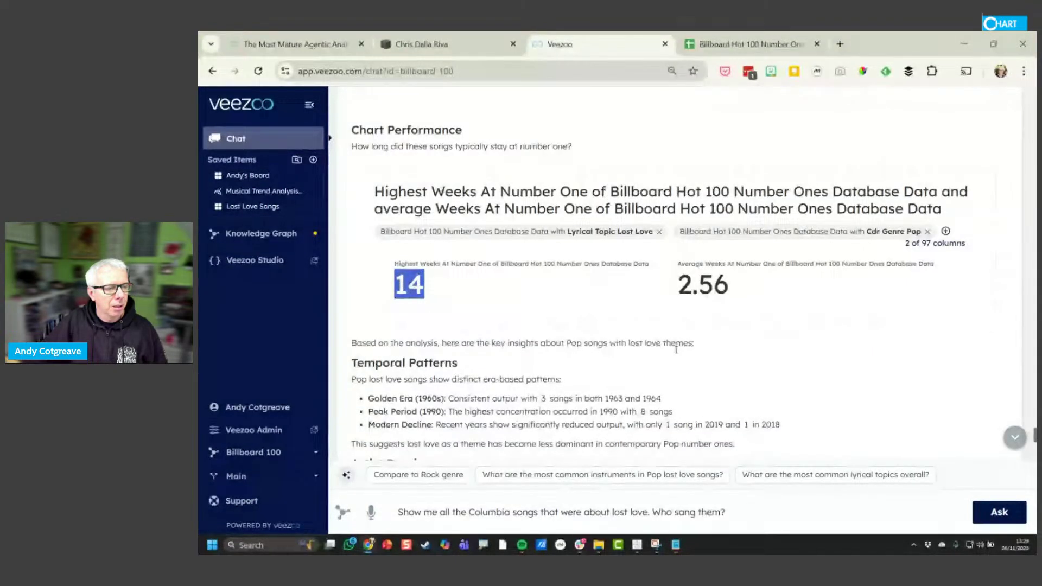
Read Veezoo's written insights through to the suggested further analysis, highlighting the Temporal Patterns points and checking the source of the average BPM
{"action": "scroll", "coordinate": [677, 350], "scroll_direction": "down", "scroll_amount": 2}
{"action": "left_click_drag", "start_coordinate": [368, 271], "coordinate": [463, 297]}
{"action": "scroll", "coordinate": [463, 297], "scroll_direction": "down", "scroll_amount": 1}
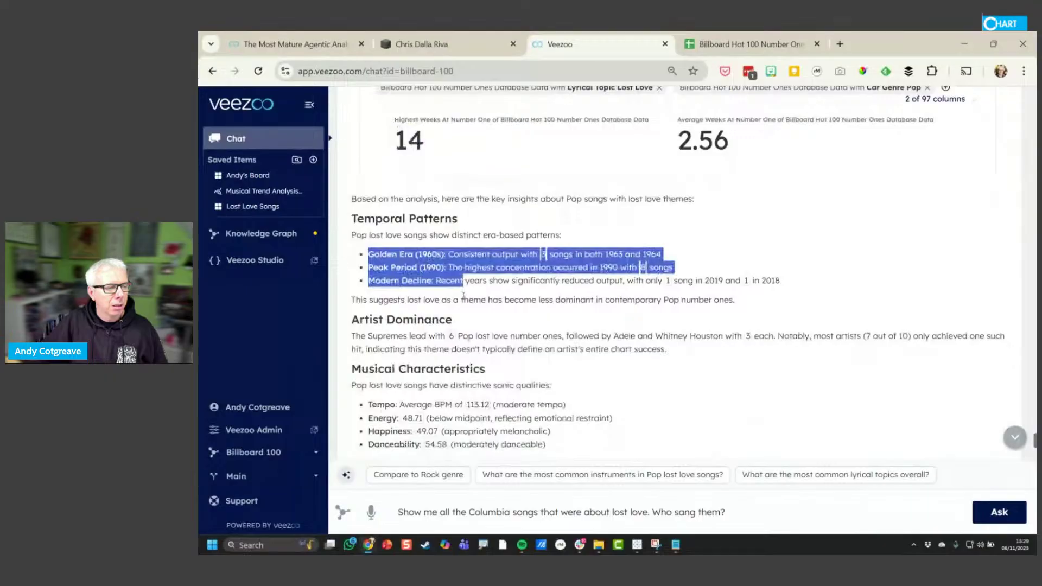
{"action": "scroll", "coordinate": [463, 297], "scroll_direction": "down", "scroll_amount": 1}
{"action": "mouse_move", "coordinate": [467, 300]}
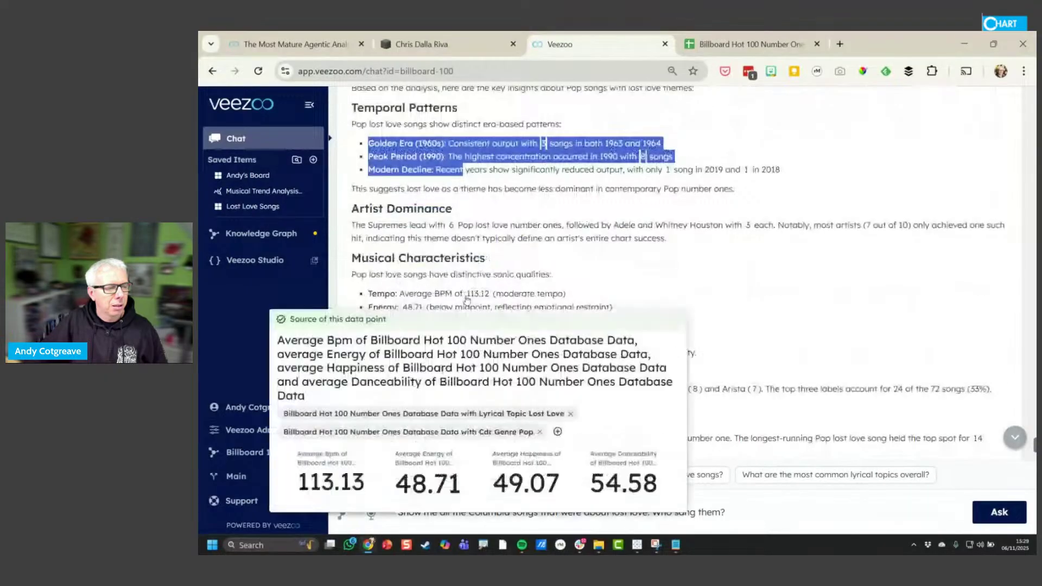
{"action": "scroll", "coordinate": [668, 293], "scroll_direction": "down", "scroll_amount": 1}
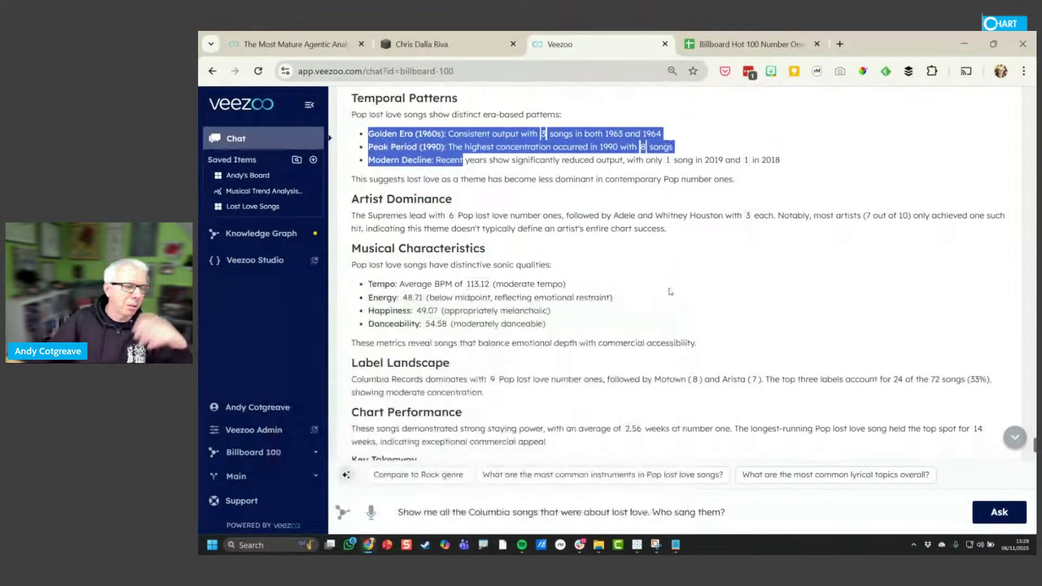
{"action": "scroll", "coordinate": [670, 291], "scroll_direction": "down", "scroll_amount": 3}
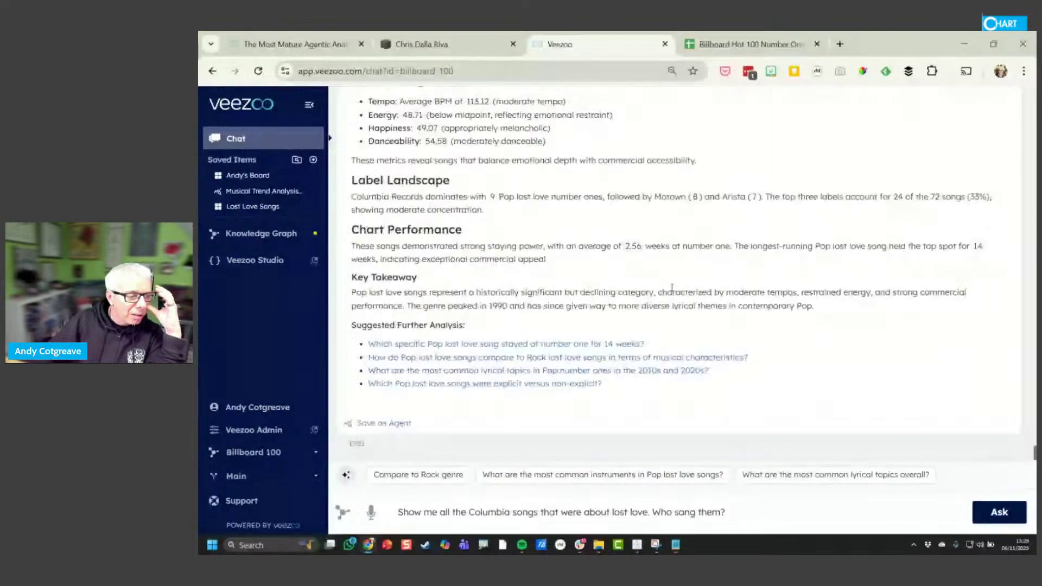
Start saving the analysis as a new agent and name it "Billboard Pop Genre Breakdown"
{"action": "left_click", "coordinate": [392, 428]}
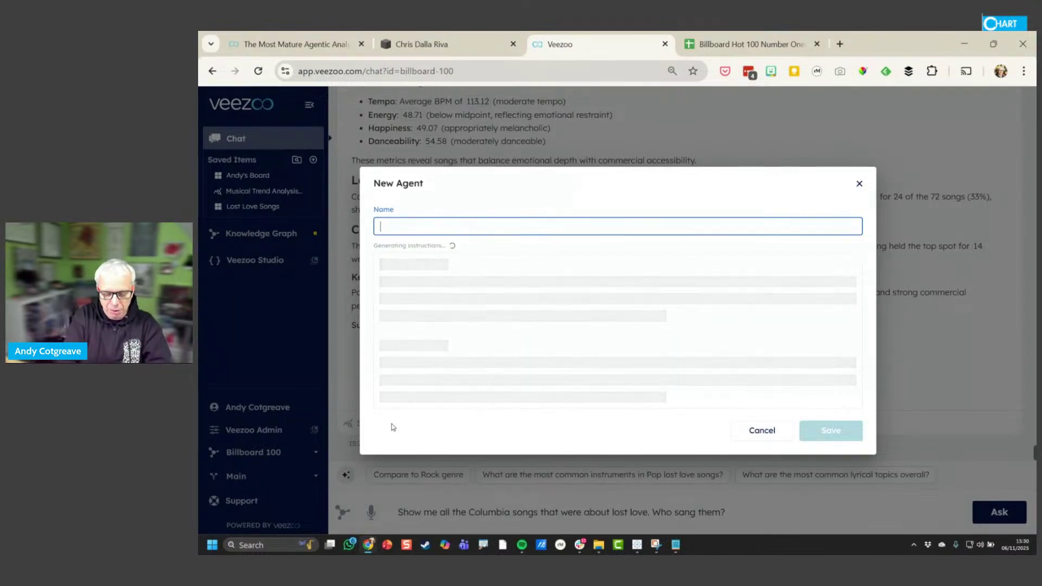
{"action": "type", "text": "llboard Pop"}
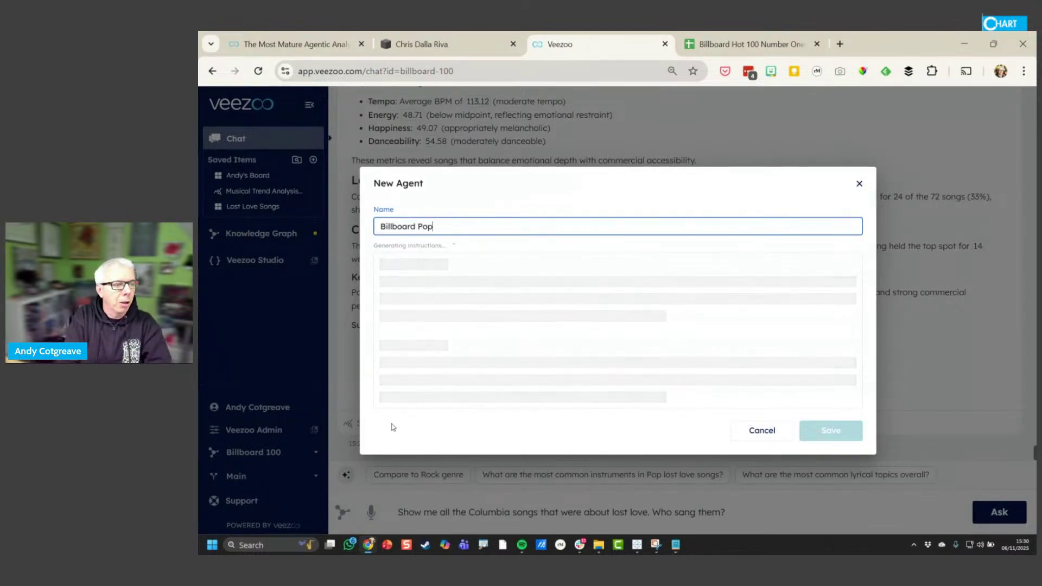
{"action": "type", "text": " Genre Break"}
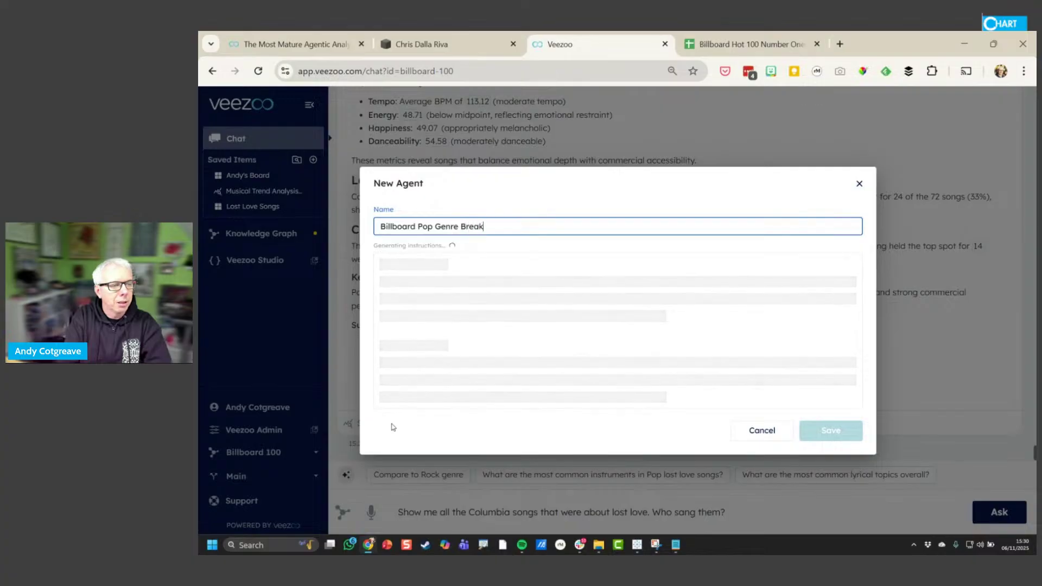
{"action": "key", "text": "BackSpace"}
{"action": "type", "text": "ow"}
{"action": "key", "text": "BackSpace"}
{"action": "key", "text": "BackSpace"}
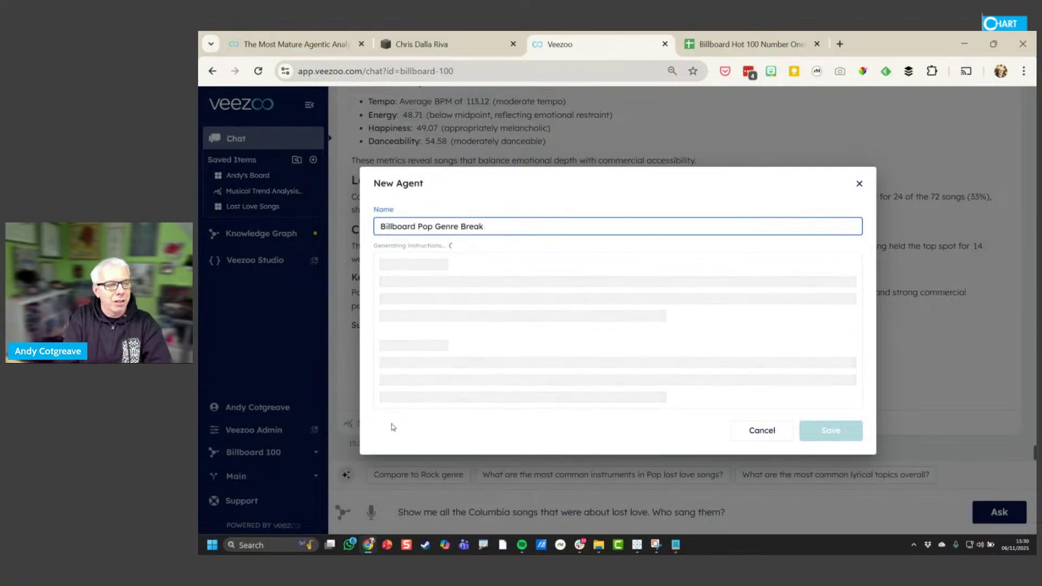
{"action": "type", "text": "down"}
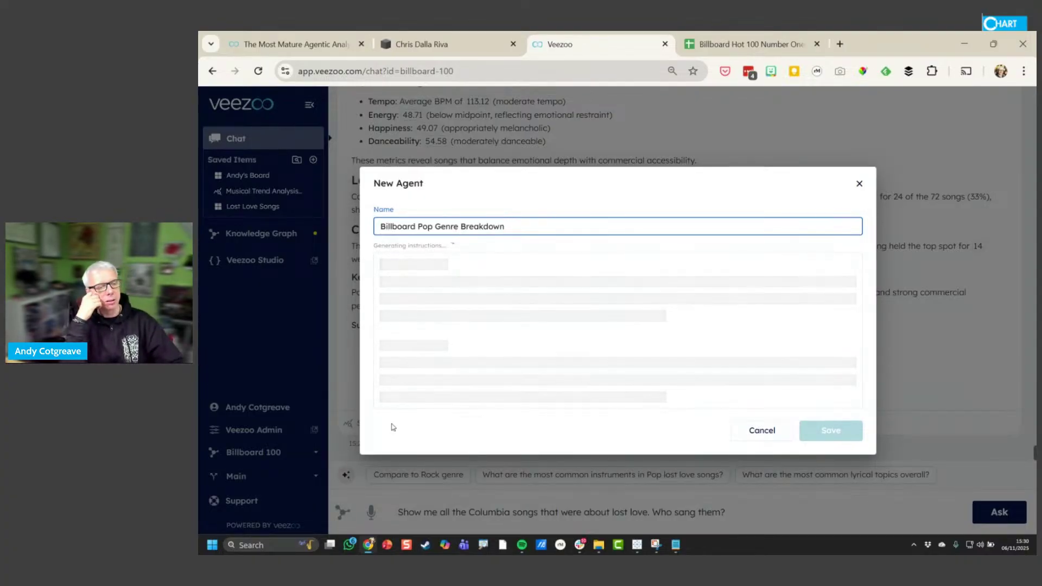
Review the generated agent instructions, highlighting the lyrical topic selection and the analysis steps, and save the agent
{"action": "key", "text": "alt+Tab"}
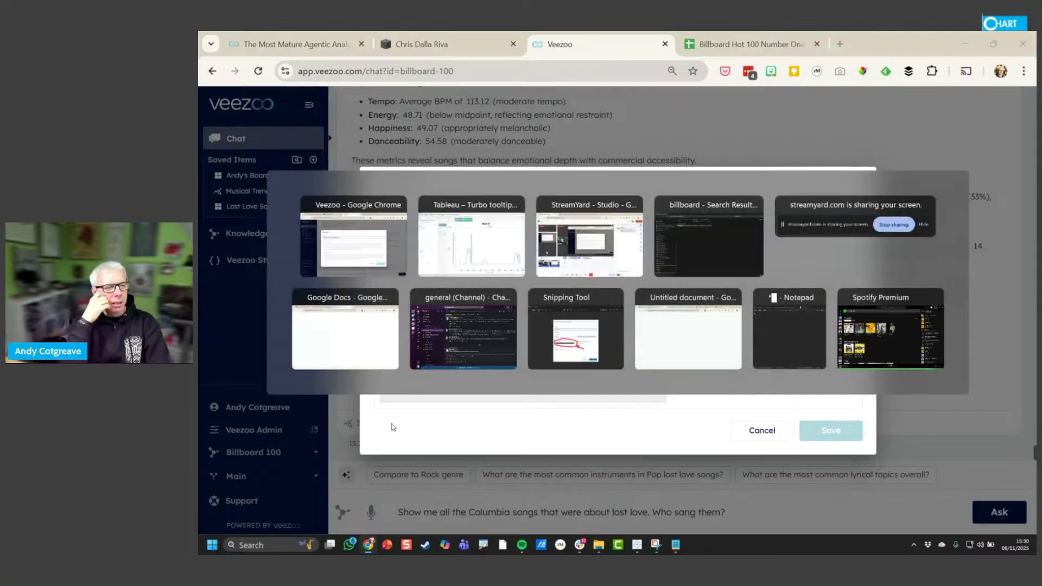
{"action": "key", "text": "alt+Tab"}
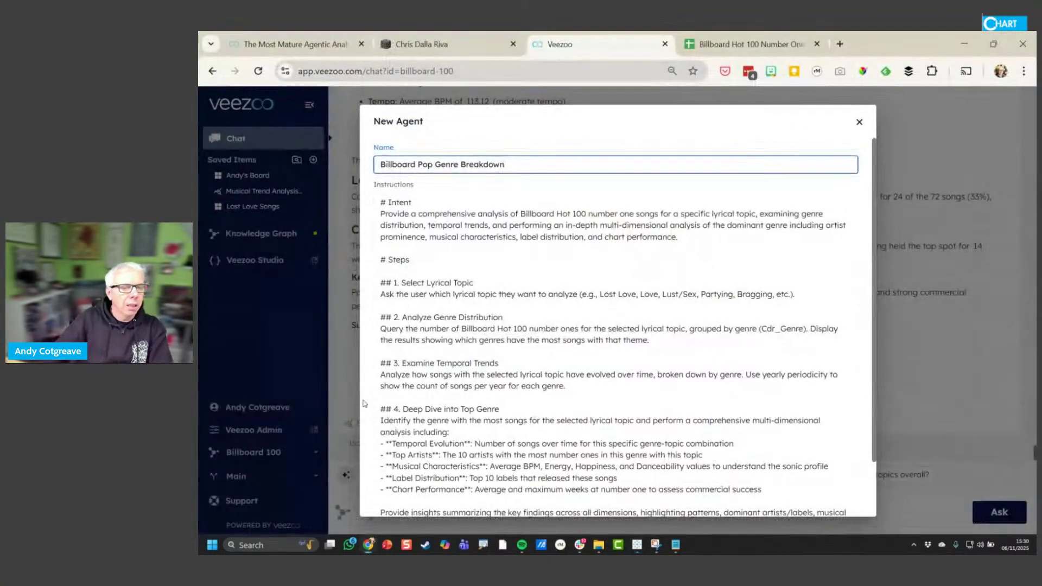
{"action": "scroll", "coordinate": [544, 282], "scroll_direction": "down", "scroll_amount": 2}
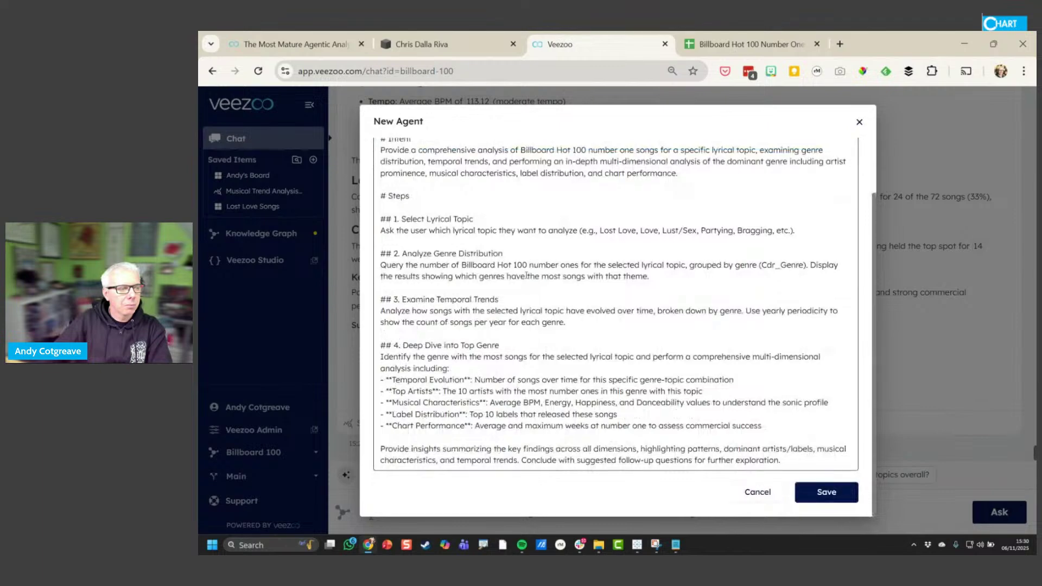
{"action": "left_click_drag", "start_coordinate": [428, 231], "coordinate": [796, 232]}
{"action": "left_click", "coordinate": [406, 235]}
{"action": "left_click_drag", "start_coordinate": [379, 235], "coordinate": [585, 426]}
{"action": "left_click", "coordinate": [820, 492]}
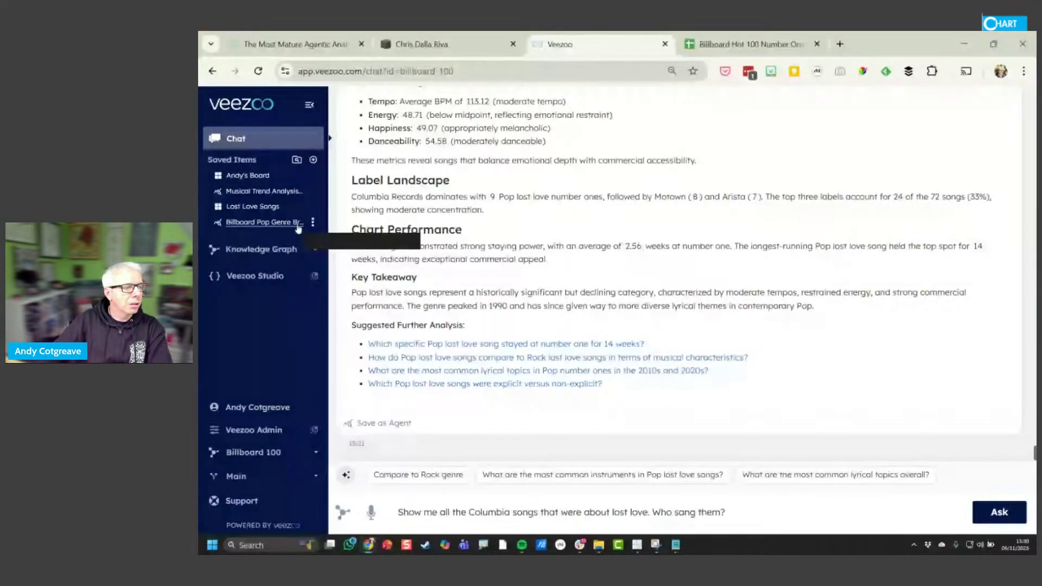
Run the saved Billboard Pop Genre Breakdown agent and place the text cursor before the question already in the chat prompt
{"action": "left_click", "coordinate": [256, 227]}
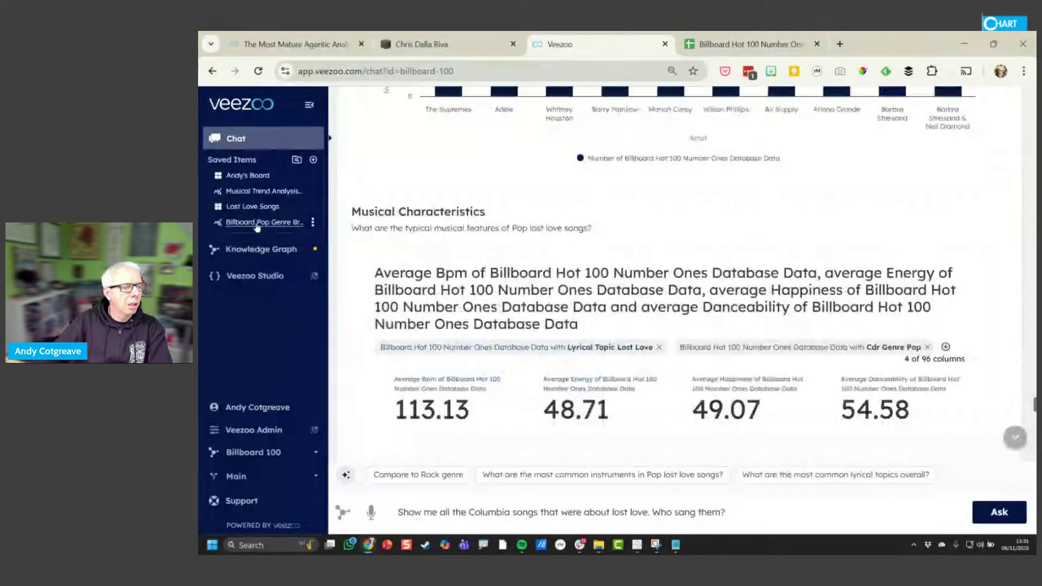
{"action": "left_click", "coordinate": [313, 222]}
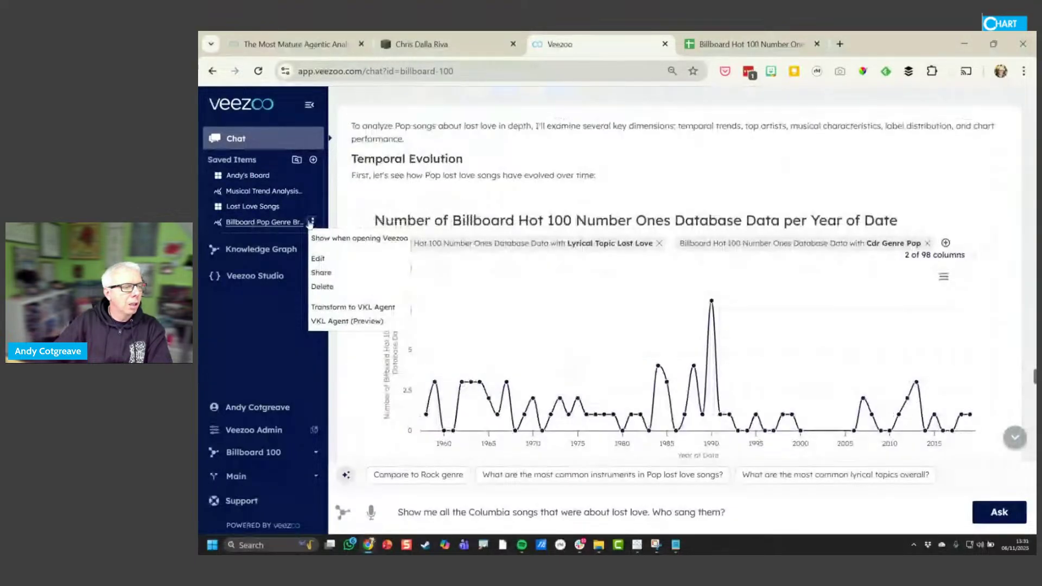
{"action": "left_click", "coordinate": [295, 225]}
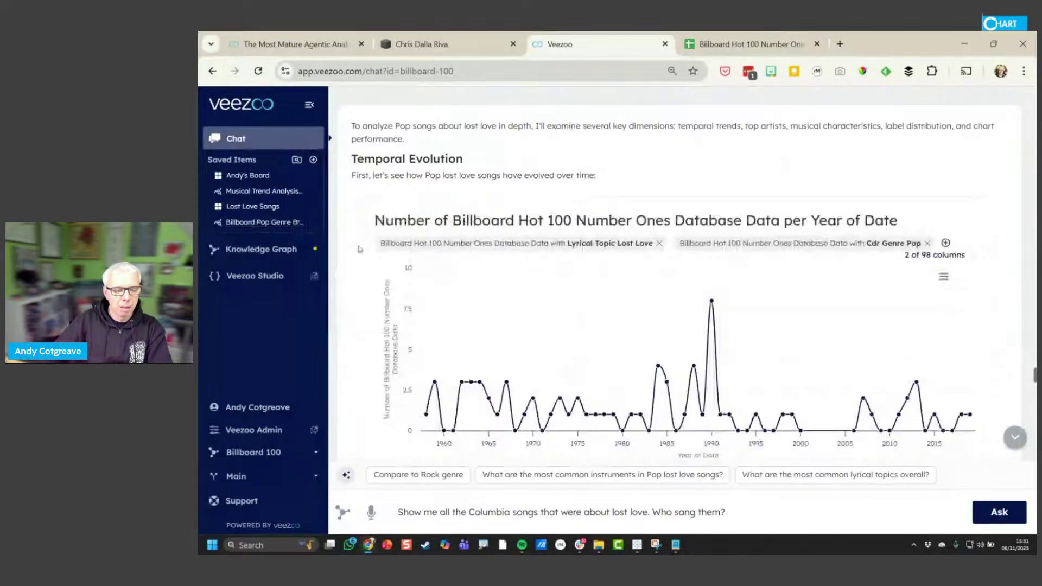
{"action": "scroll", "coordinate": [631, 325], "scroll_direction": "down", "scroll_amount": 8}
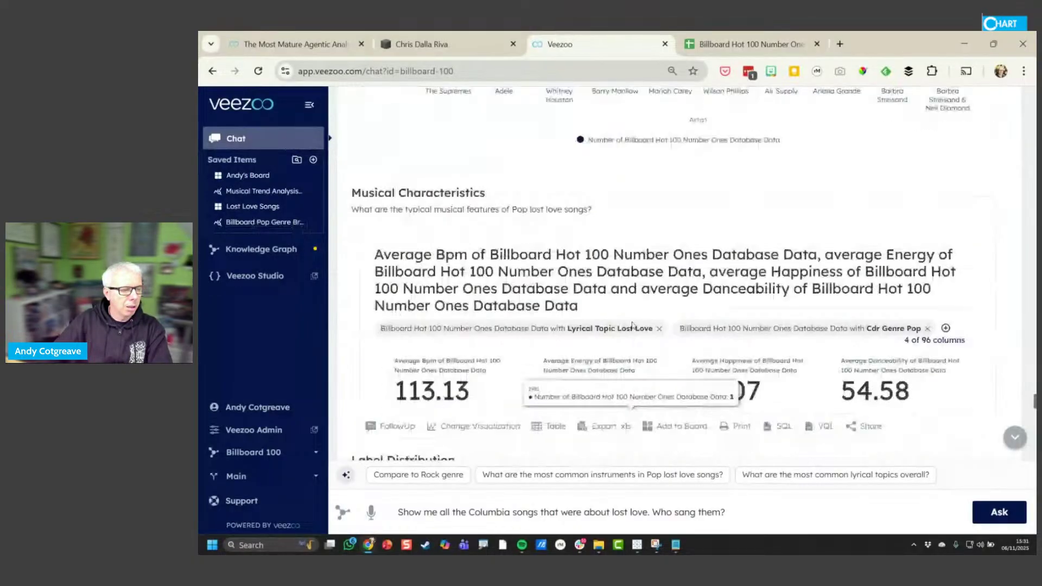
{"action": "left_click", "coordinate": [496, 477]}
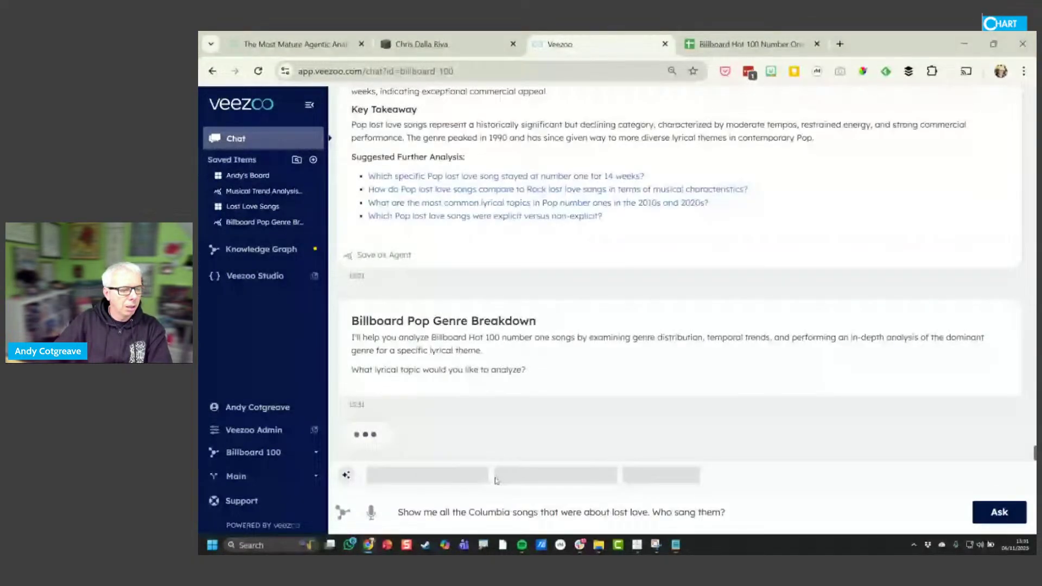
{"action": "left_click", "coordinate": [411, 512]}
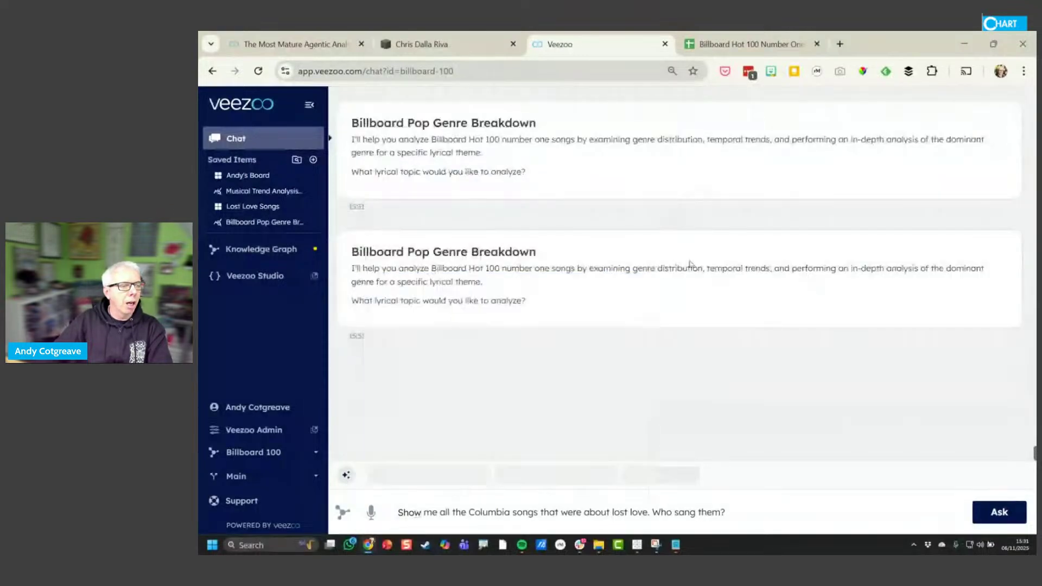
{"action": "left_click", "coordinate": [408, 513]}
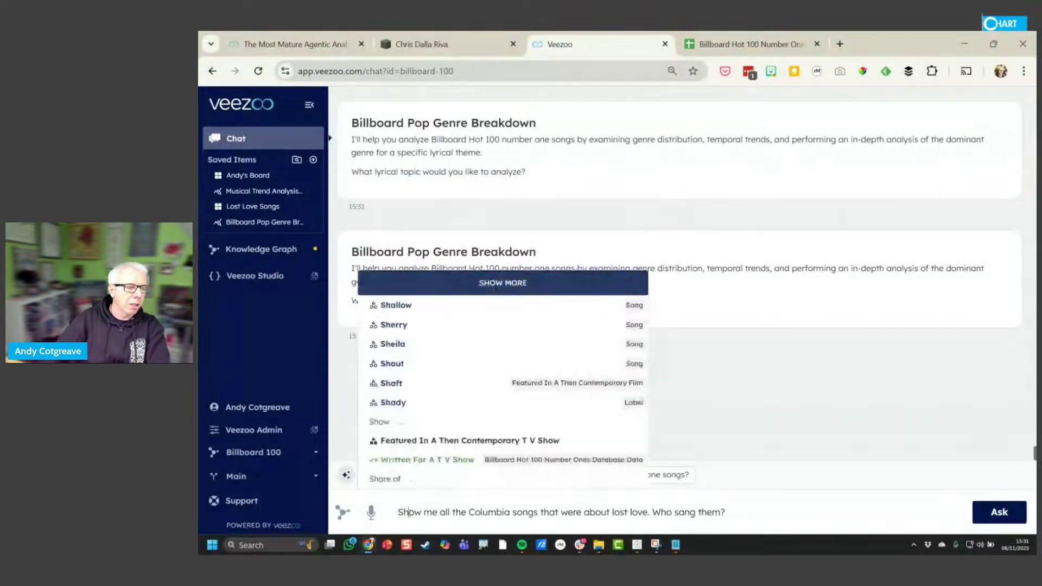
{"action": "key", "text": "Home"}
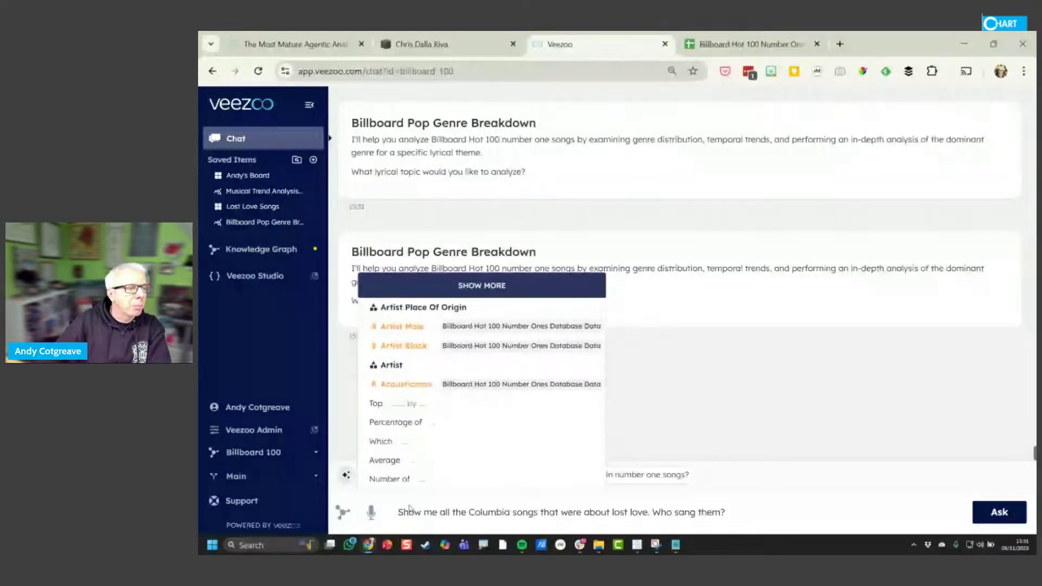
Switch to Tableau, clear Sheet 12, and find the Lyrical Topic field and place it on Rows
{"action": "key", "text": "alt+Tab"}
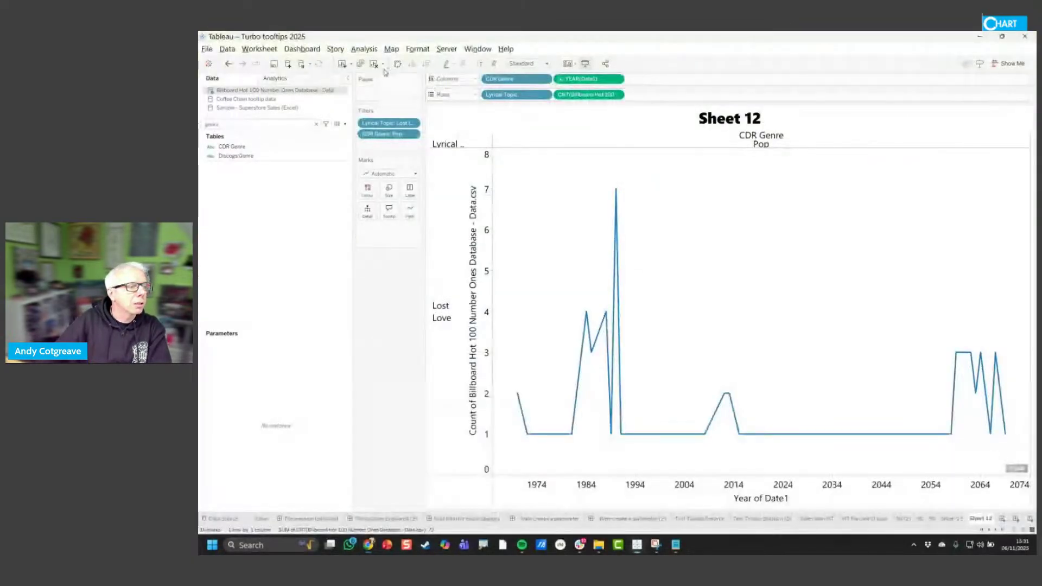
{"action": "left_click", "coordinate": [374, 66]}
{"action": "left_click", "coordinate": [252, 125]}
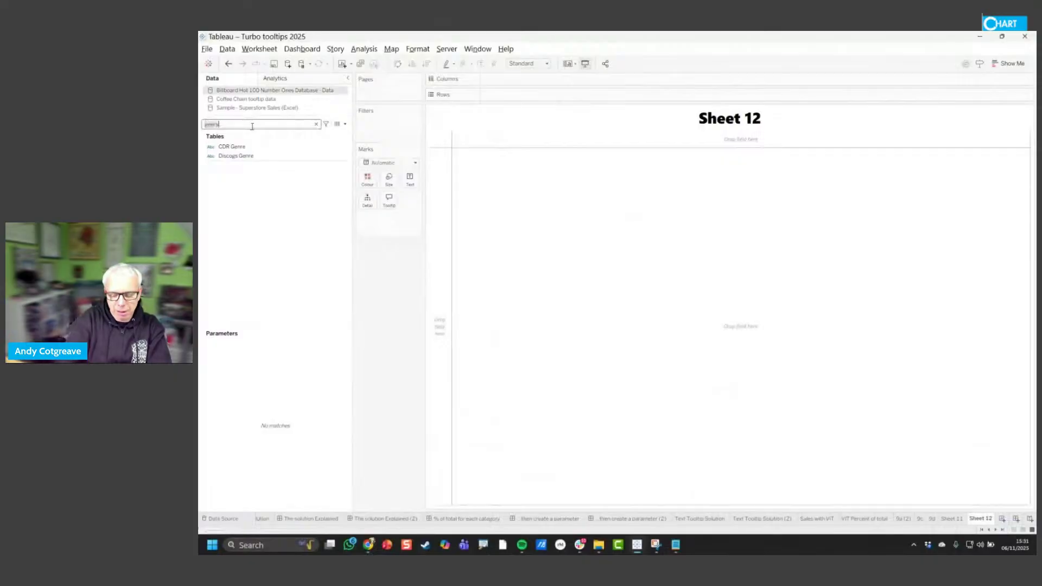
{"action": "type", "text": "lyrical"}
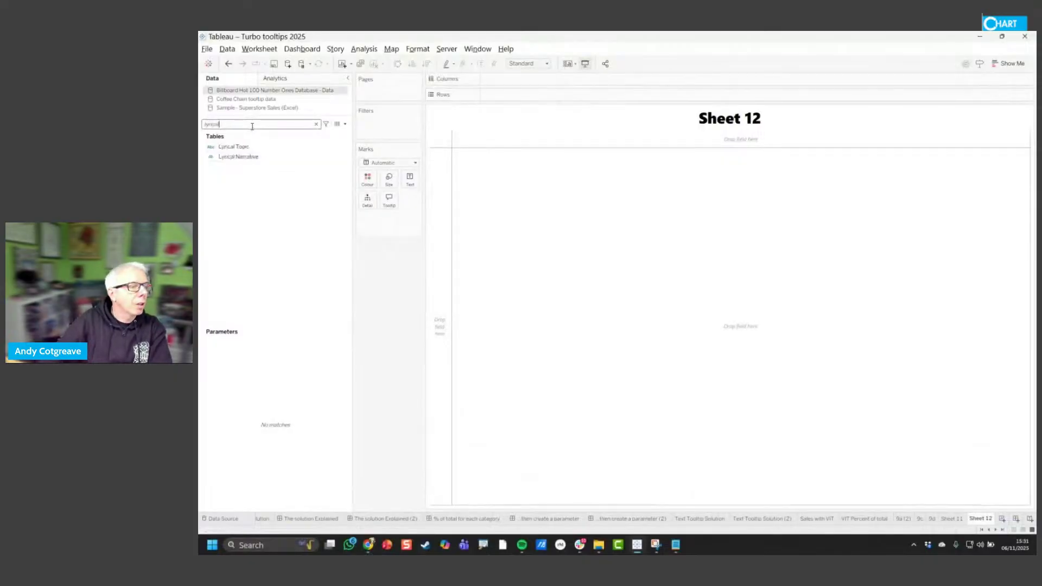
{"action": "left_click", "coordinate": [243, 147]}
{"action": "left_click_drag", "start_coordinate": [243, 147], "coordinate": [449, 224]}
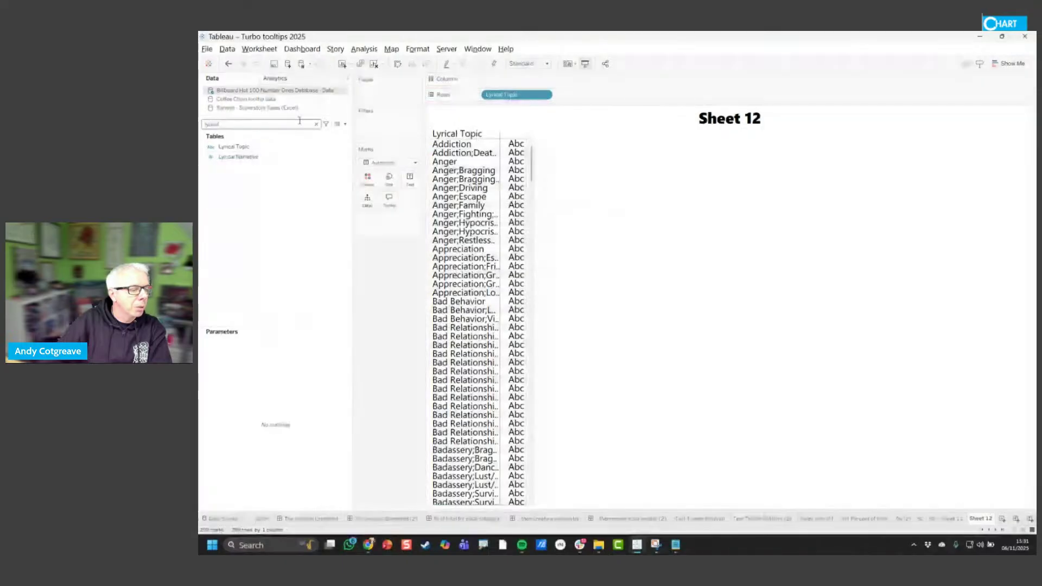
Chart the count of Billboard Hot 100 Number Ones Database records per Lyrical Topic as bars, sorted in descending order
{"action": "left_click", "coordinate": [316, 124]}
{"action": "scroll", "coordinate": [282, 272], "scroll_direction": "down", "scroll_amount": 10}
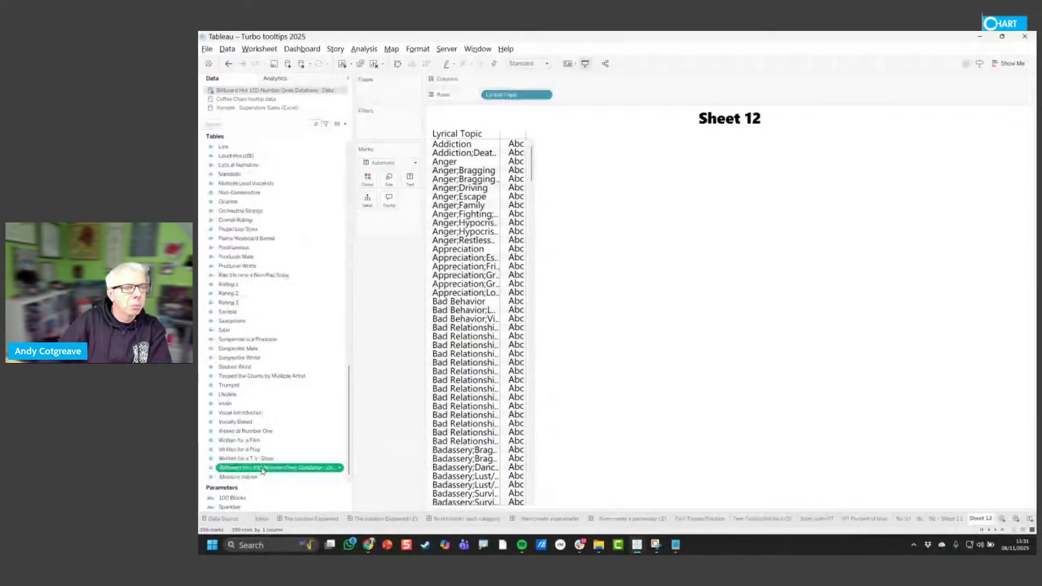
{"action": "left_click_drag", "start_coordinate": [271, 468], "coordinate": [516, 79]}
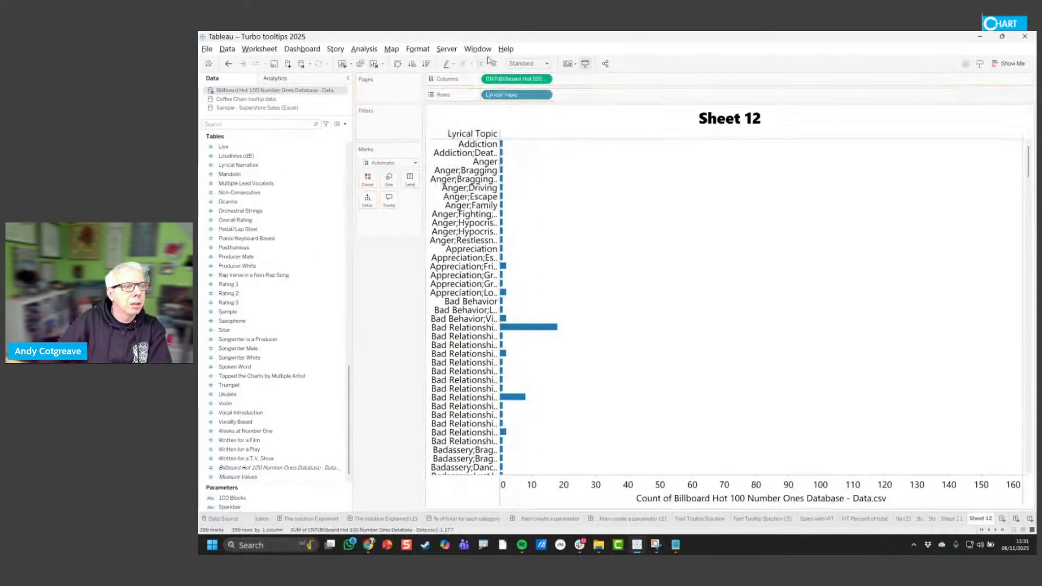
{"action": "left_click", "coordinate": [428, 64]}
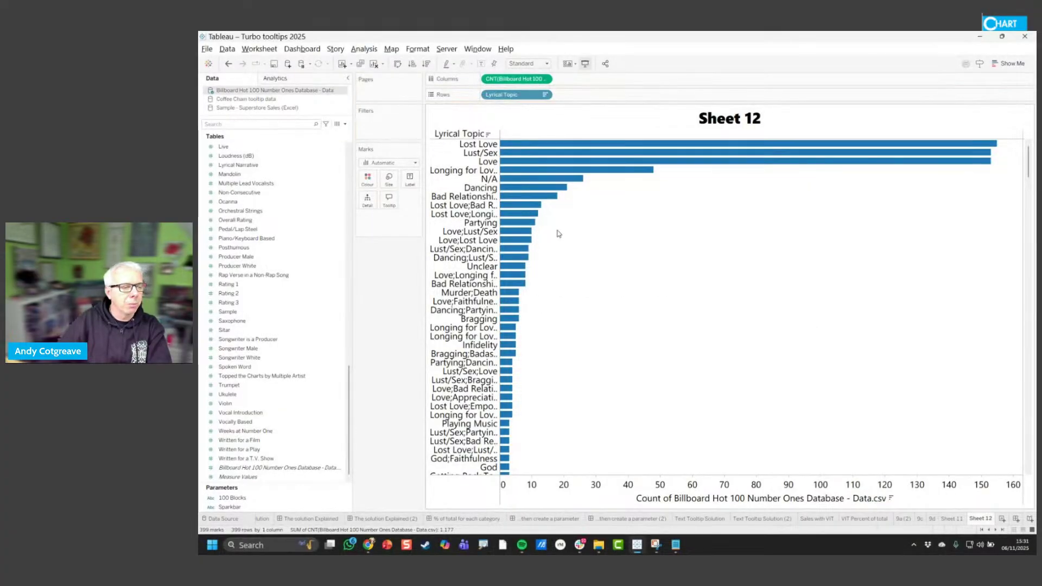
Switch back to Veezoo, replace the question in the chat prompt with "partying" as the agent's lyrical topic, and submit it
{"action": "key", "text": "alt+Tab"}
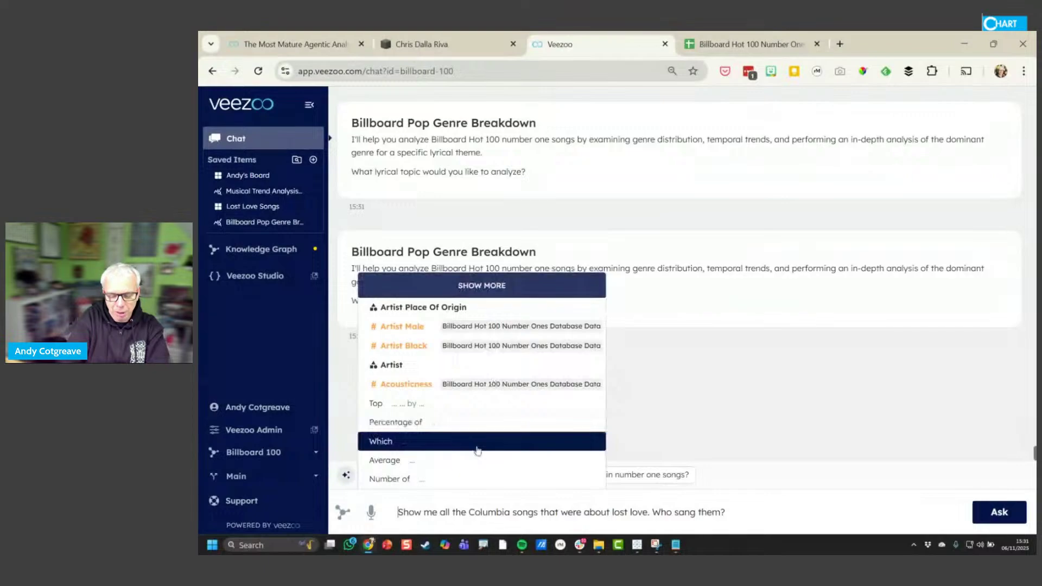
{"action": "type", "text": "partying"}
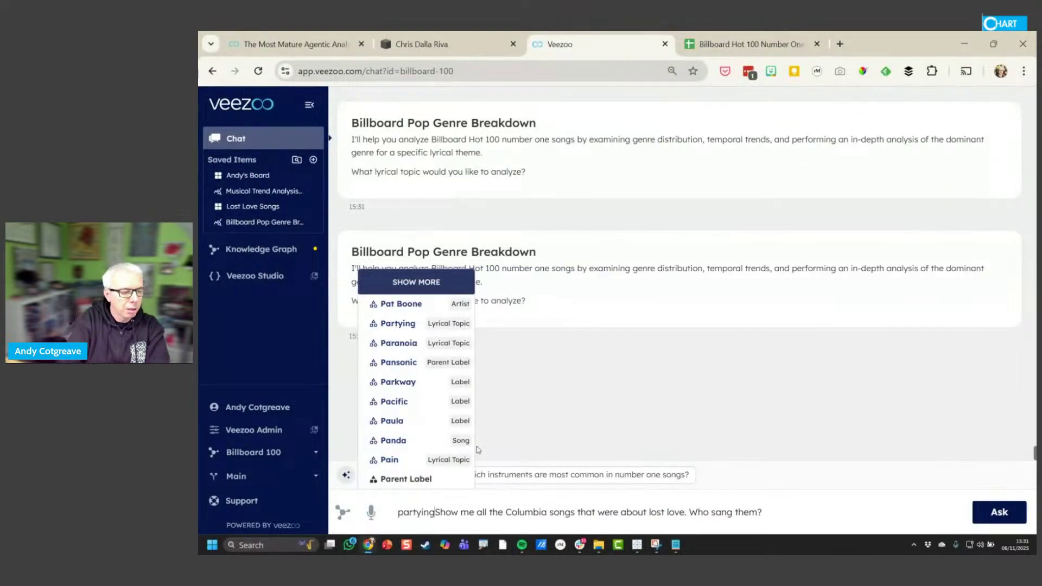
{"action": "key", "text": "shift+End"}
{"action": "key", "text": "Delete"}
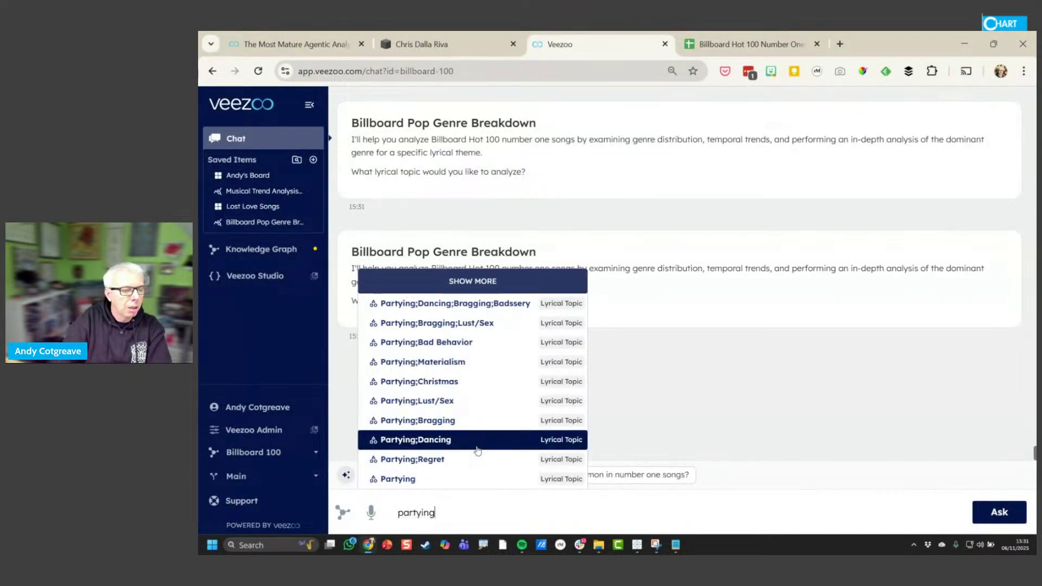
{"action": "key", "text": "Return"}
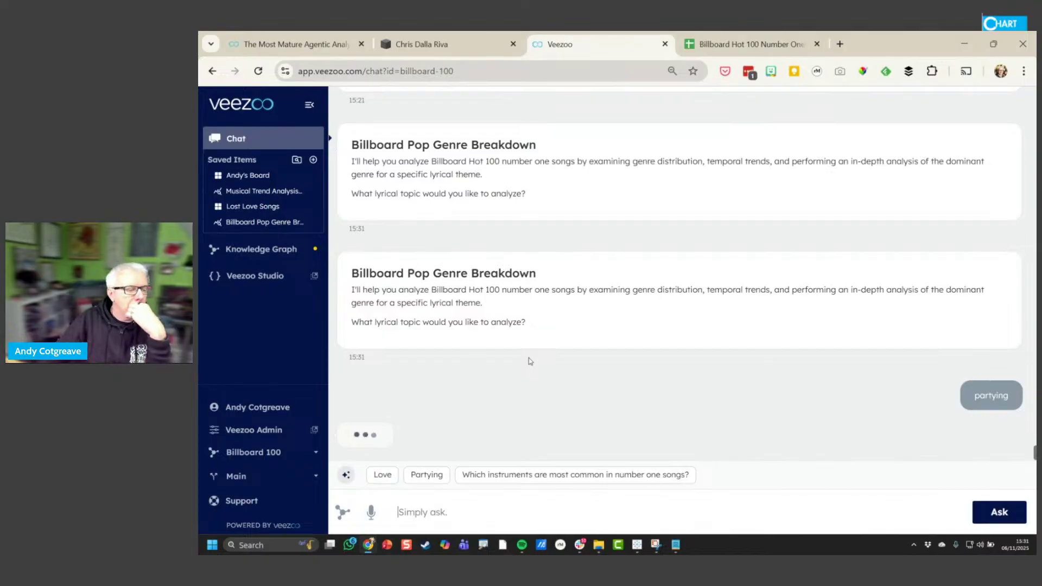
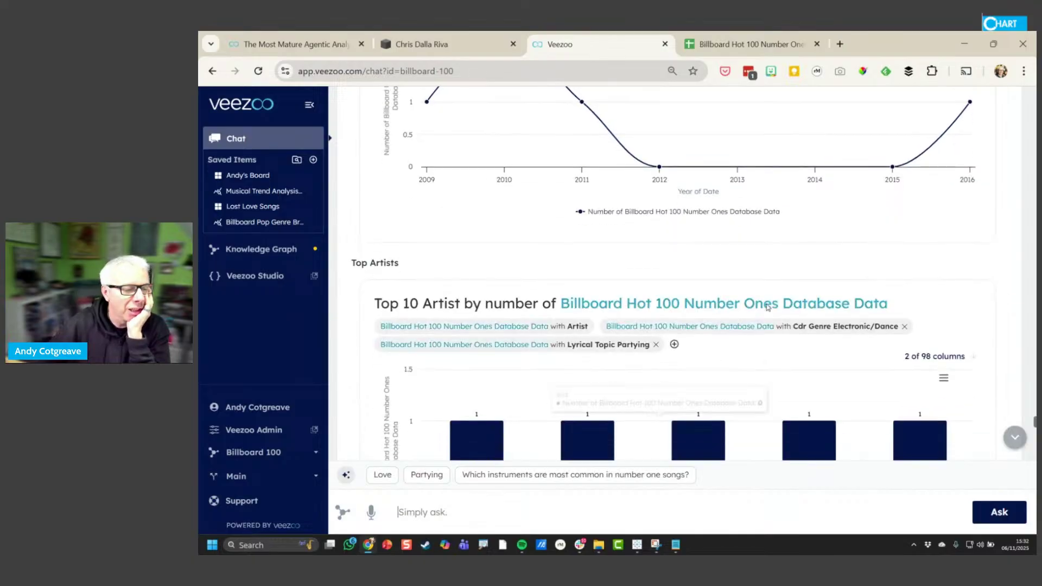
Review the partying analysis: top artists, musical characteristics, label distribution, chart performance, the source behind the sonic profile figures, key insights and summary
{"action": "mouse_move", "coordinate": [791, 298]}
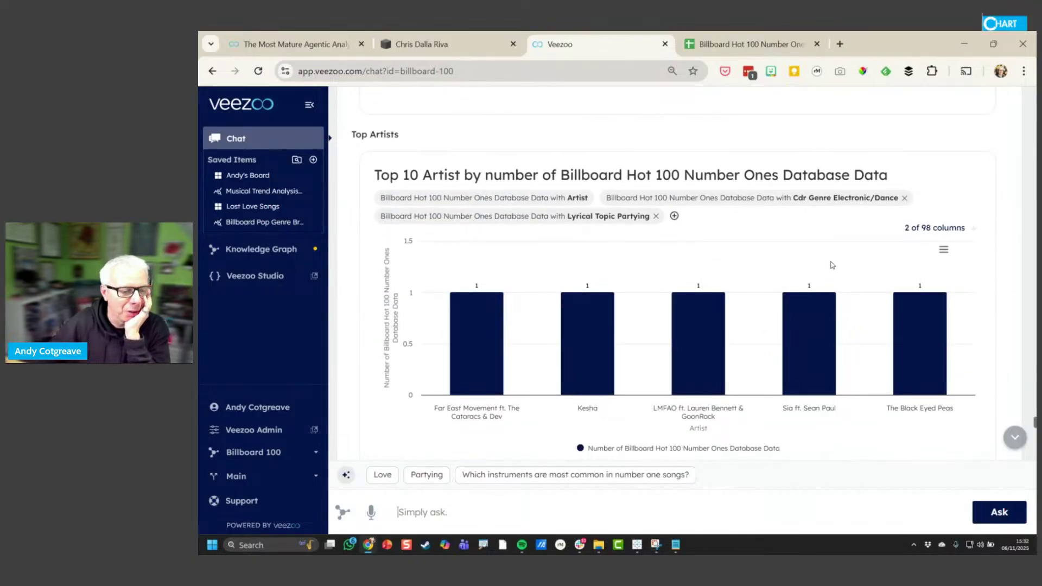
{"action": "scroll", "coordinate": [816, 279], "scroll_direction": "down", "scroll_amount": 5}
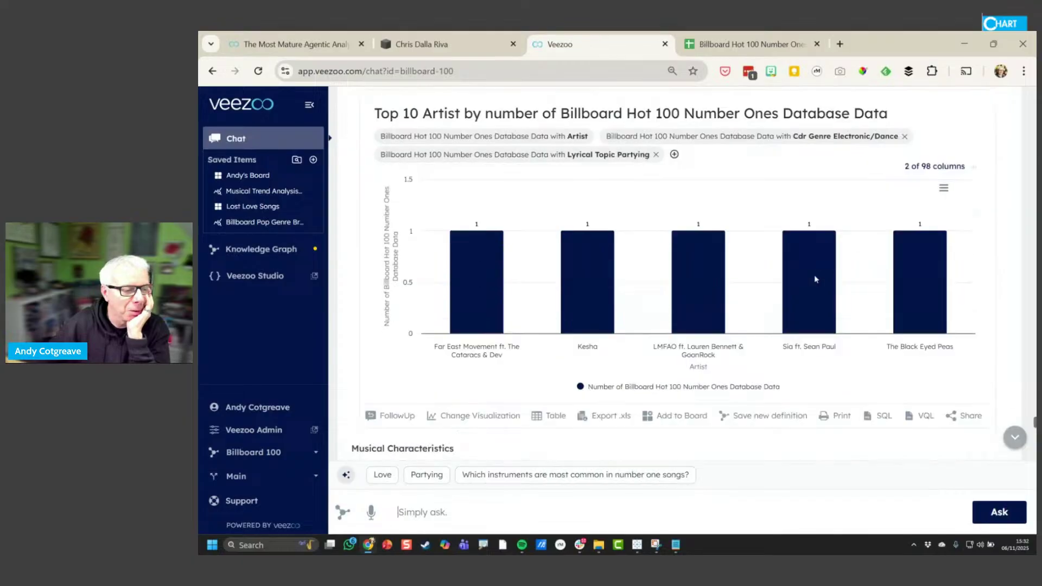
{"action": "scroll", "coordinate": [816, 278], "scroll_direction": "down", "scroll_amount": 6}
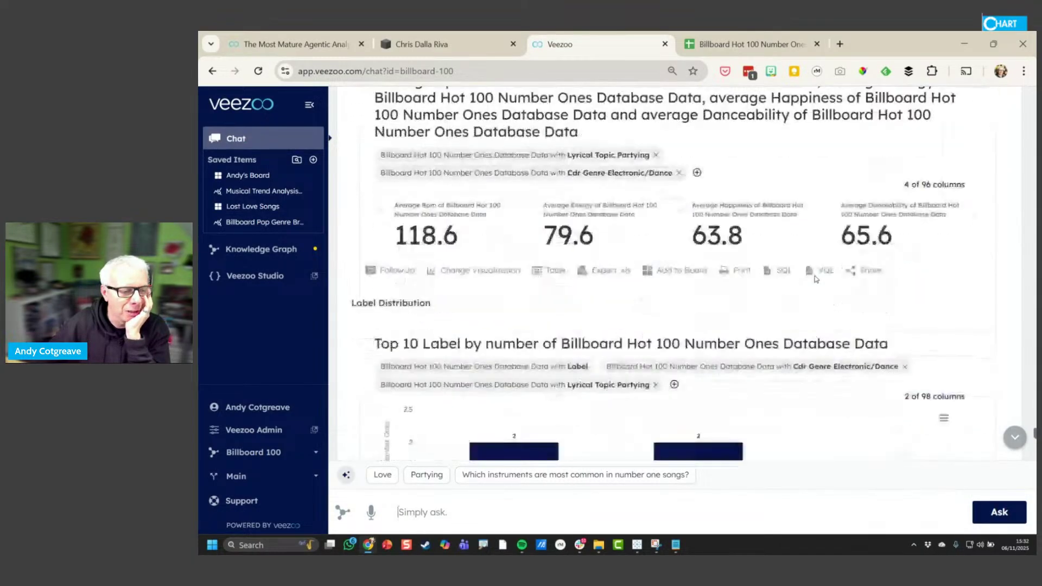
{"action": "scroll", "coordinate": [816, 278], "scroll_direction": "down", "scroll_amount": 8}
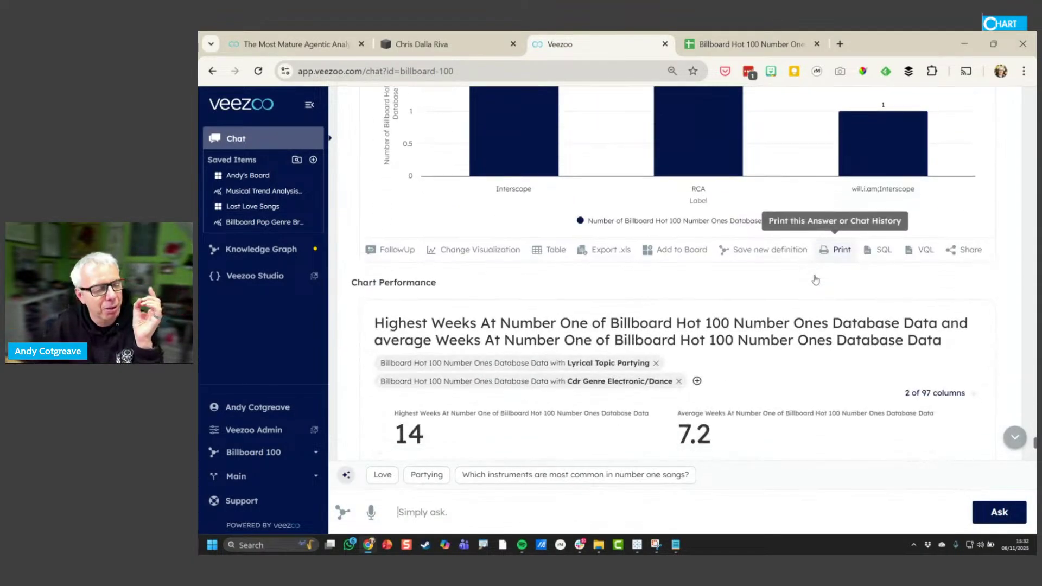
{"action": "scroll", "coordinate": [816, 278], "scroll_direction": "down", "scroll_amount": 4}
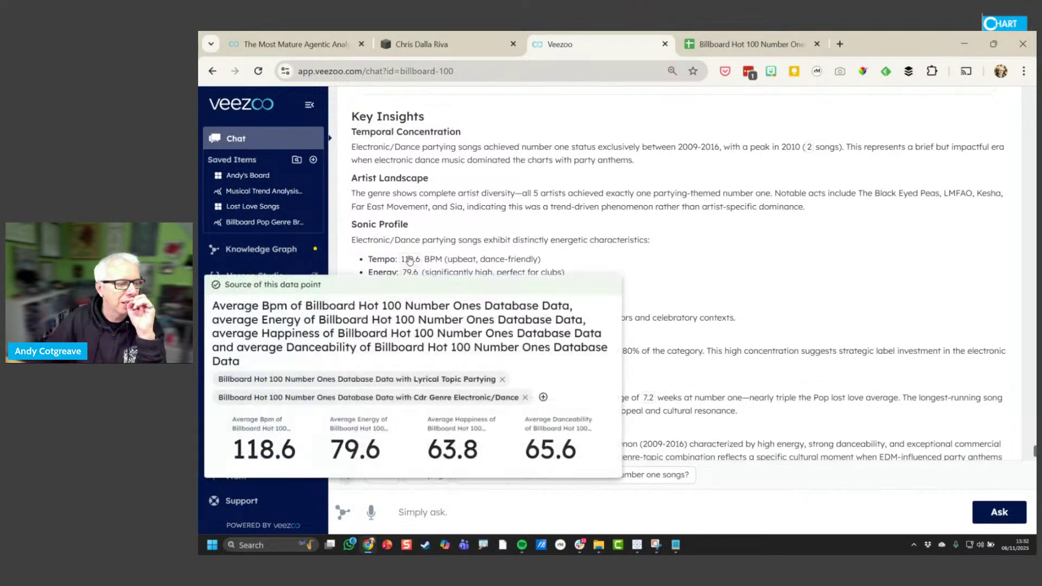
{"action": "mouse_move", "coordinate": [410, 276]}
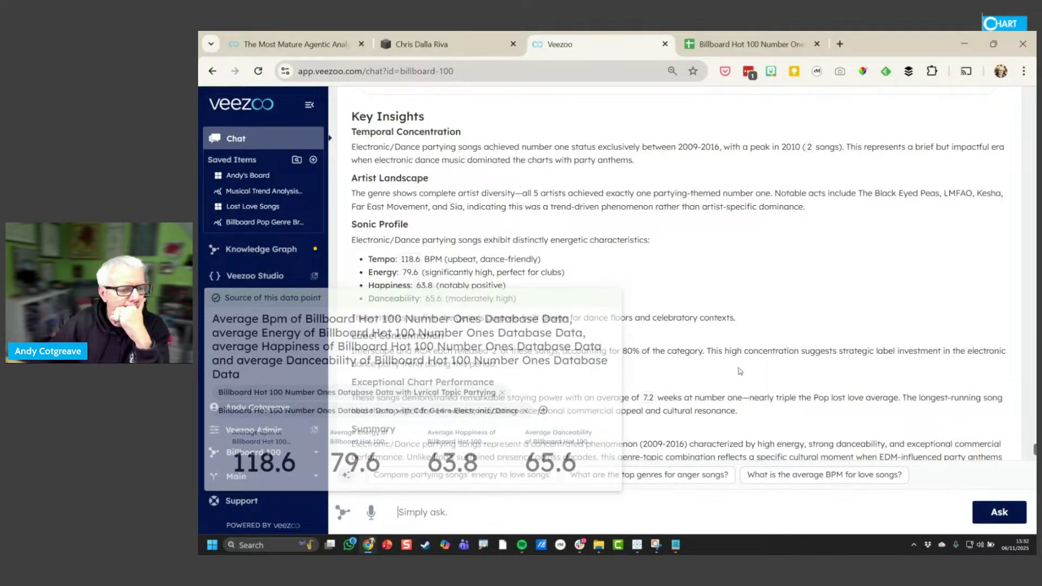
{"action": "scroll", "coordinate": [740, 371], "scroll_direction": "down", "scroll_amount": 3}
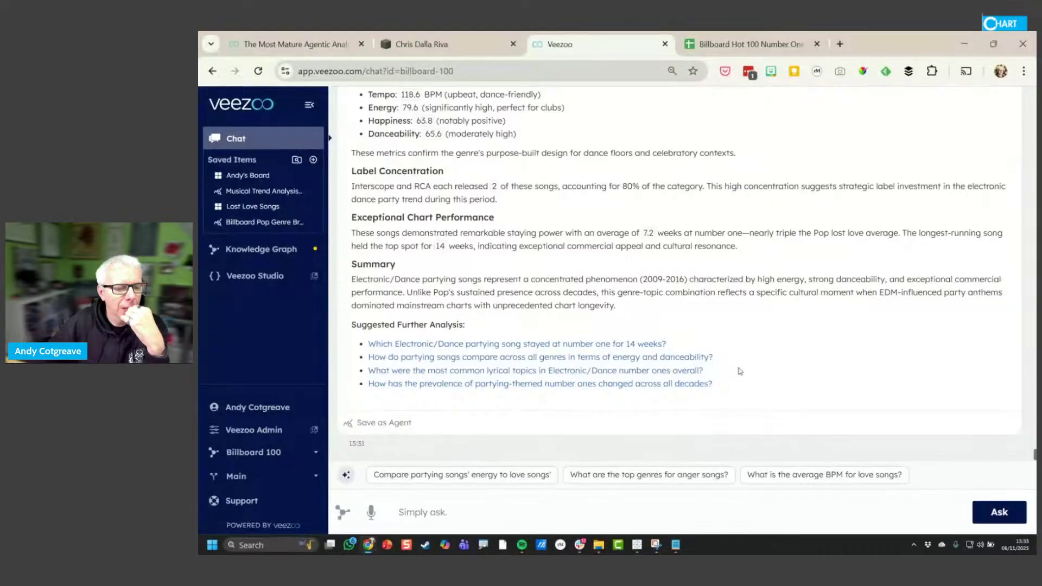
{"action": "scroll", "coordinate": [620, 298], "scroll_direction": "up", "scroll_amount": 15}
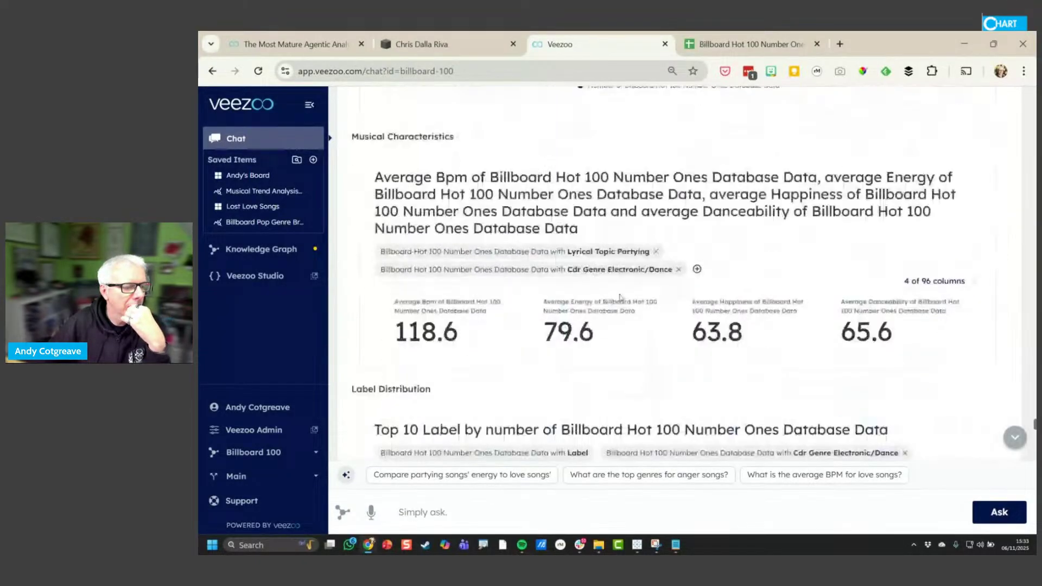
{"action": "scroll", "coordinate": [620, 298], "scroll_direction": "up", "scroll_amount": 3}
{"action": "scroll", "coordinate": [597, 298], "scroll_direction": "down", "scroll_amount": 12}
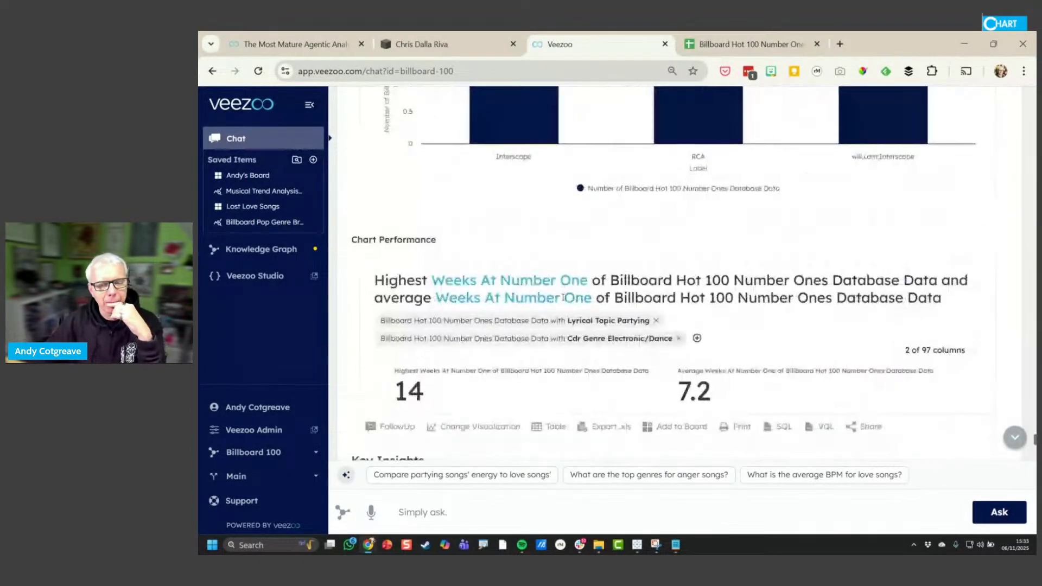
{"action": "scroll", "coordinate": [563, 297], "scroll_direction": "down", "scroll_amount": 10}
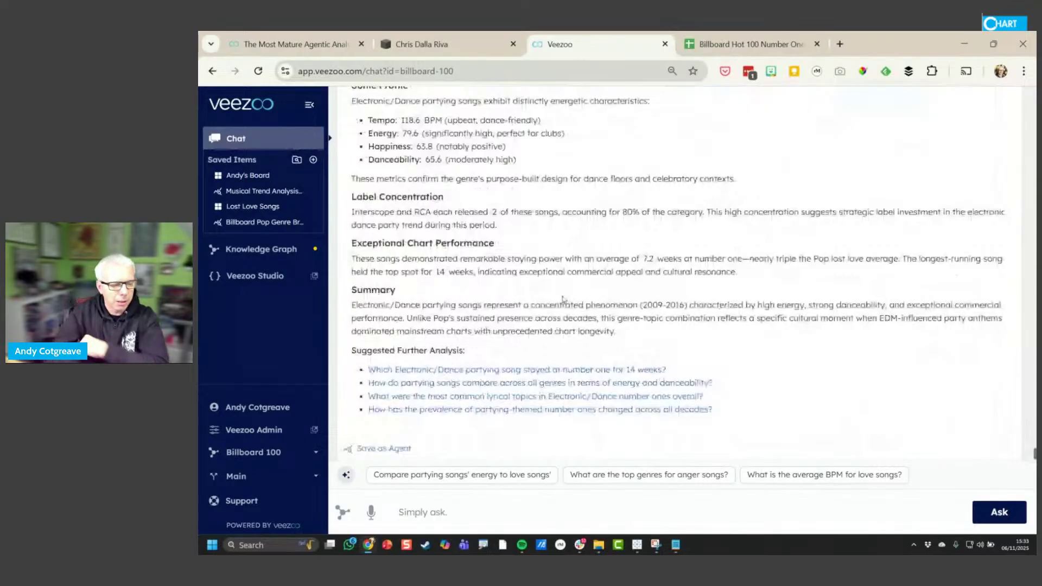
{"action": "scroll", "coordinate": [564, 299], "scroll_direction": "down", "scroll_amount": 1}
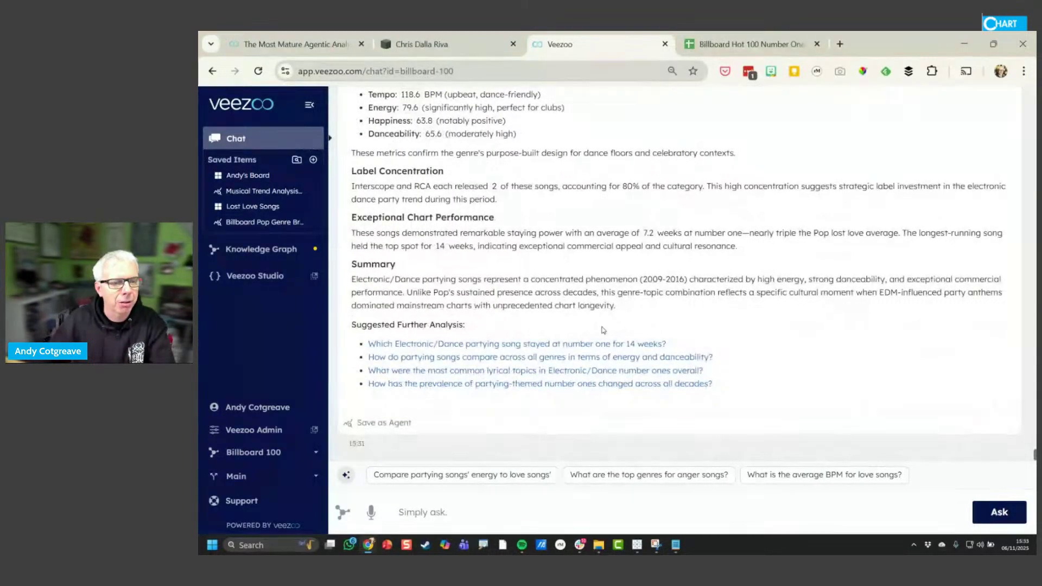
Return to the earlier chart of songs per lyrical topic and draft a chat request for a new lyrical topic field "Contains Lost Love"
{"action": "scroll", "coordinate": [614, 315], "scroll_direction": "up", "scroll_amount": 20}
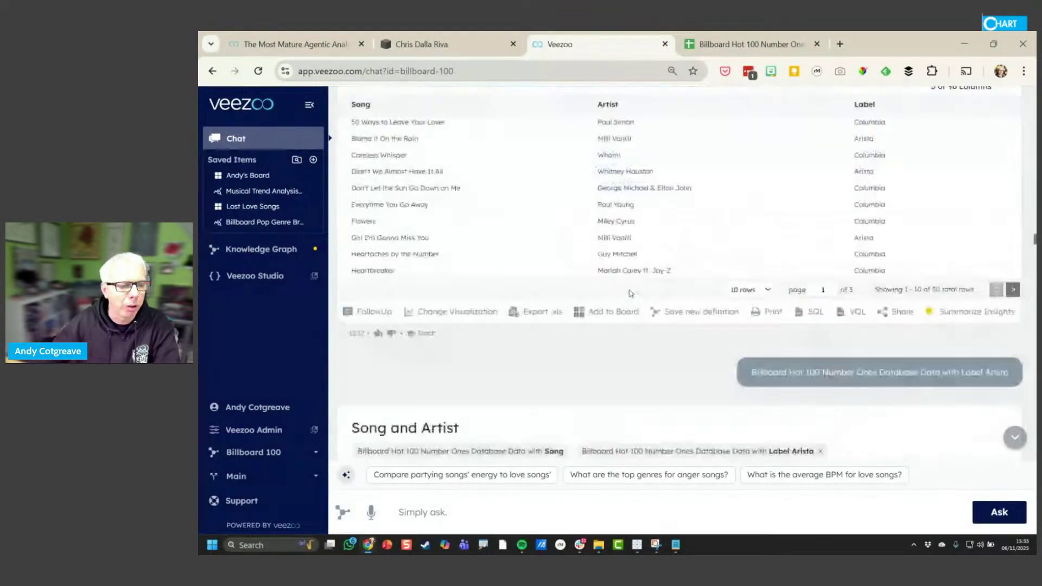
{"action": "scroll", "coordinate": [630, 294], "scroll_direction": "up", "scroll_amount": 20}
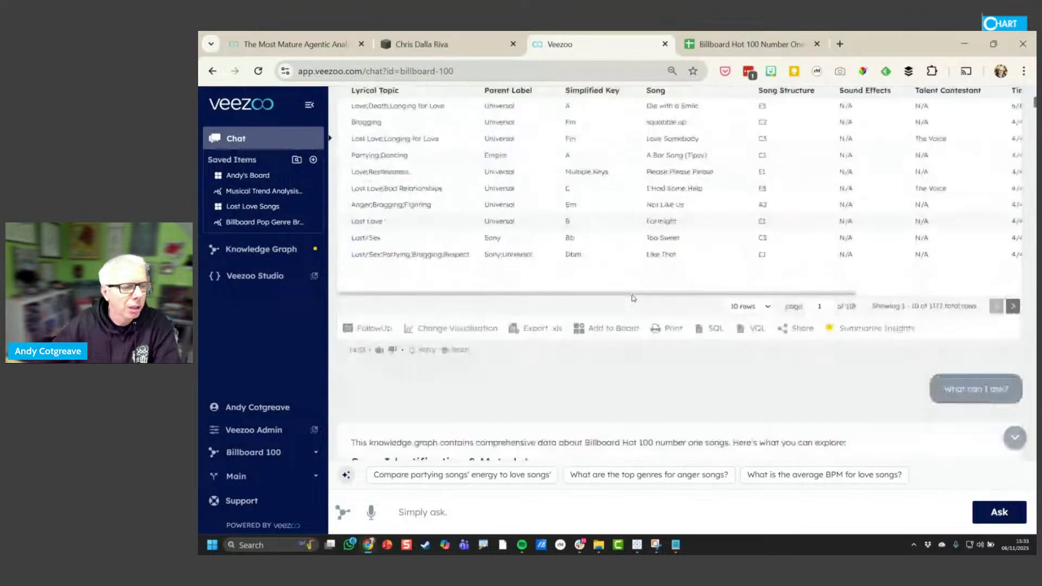
{"action": "scroll", "coordinate": [631, 298], "scroll_direction": "down", "scroll_amount": 10}
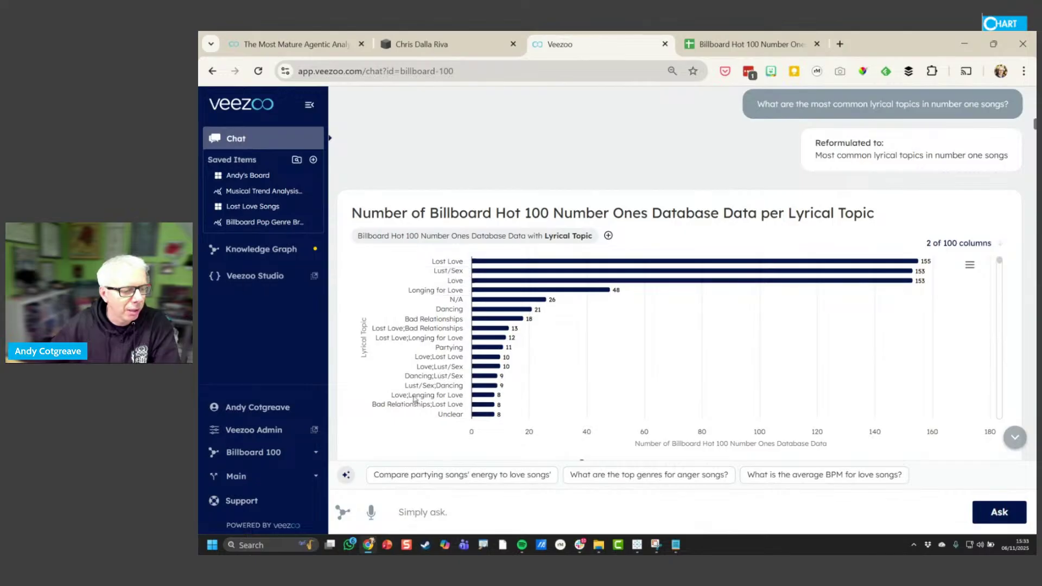
{"action": "left_click", "coordinate": [438, 514]}
{"action": "type", "text": "Ca"}
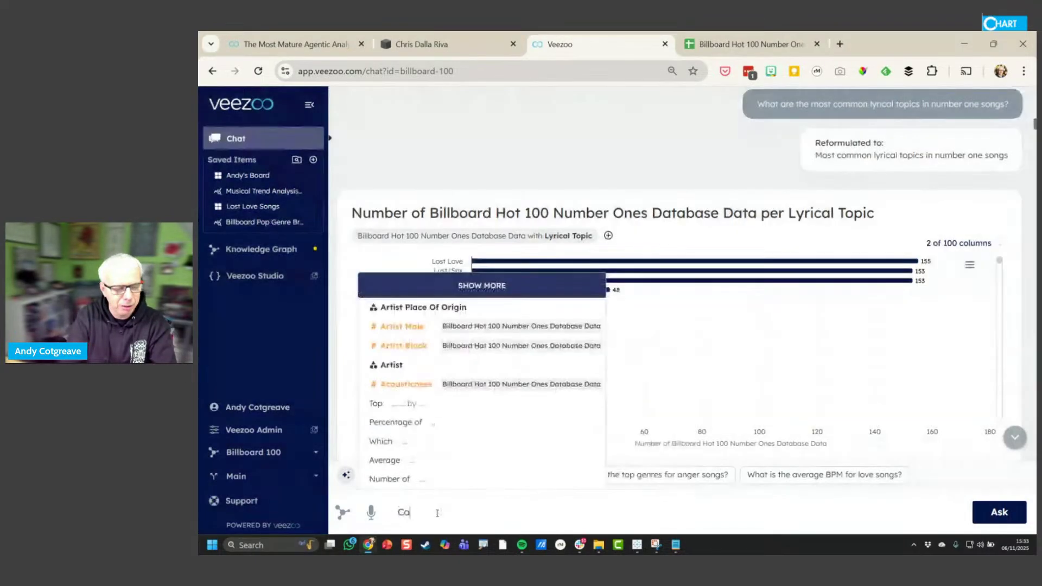
{"action": "type", "text": "n you create a "}
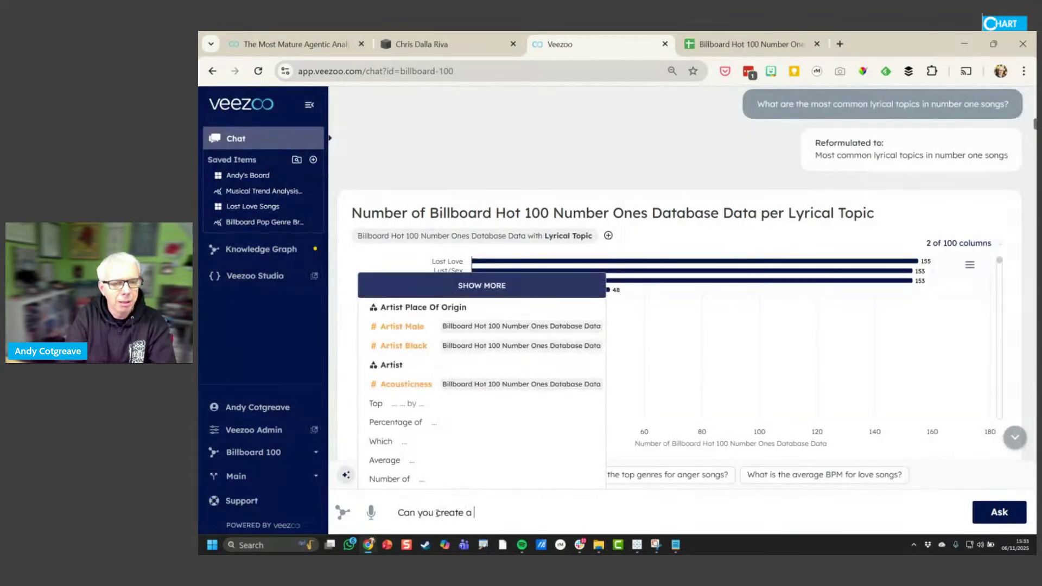
{"action": "type", "text": "new lyri"}
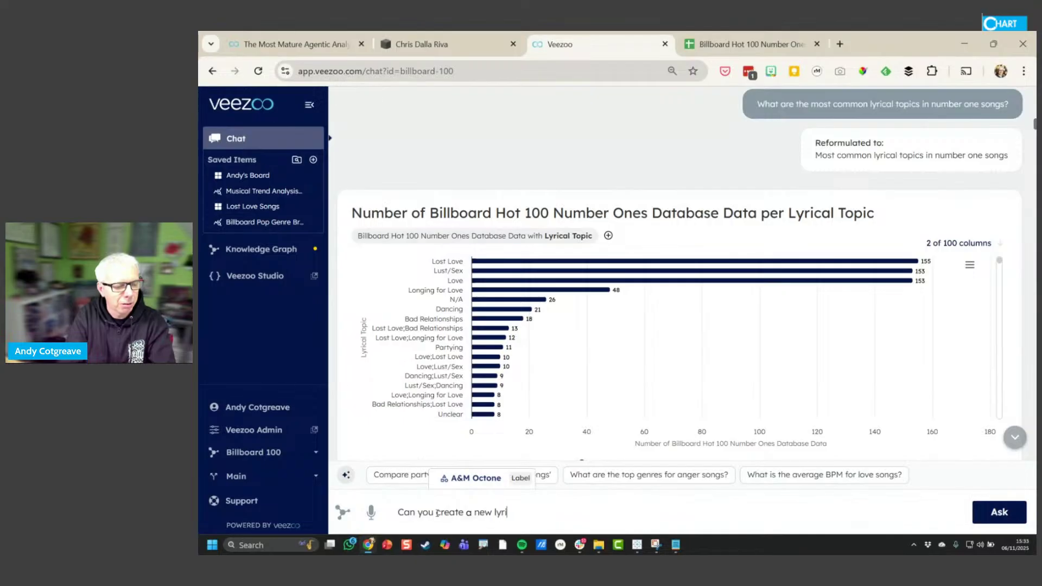
{"action": "type", "text": "cal topic fiel"}
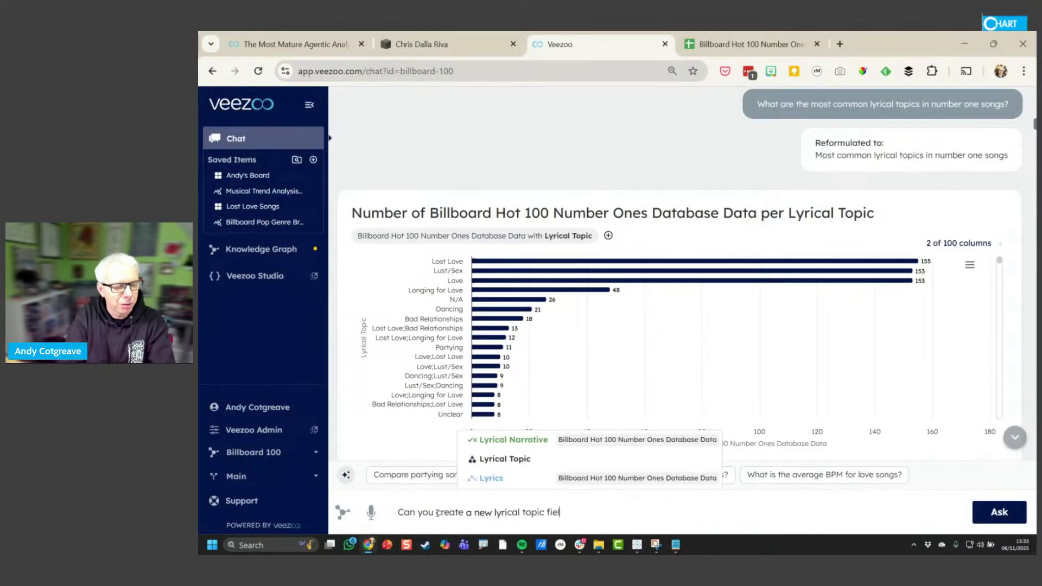
{"action": "type", "text": "d that con"}
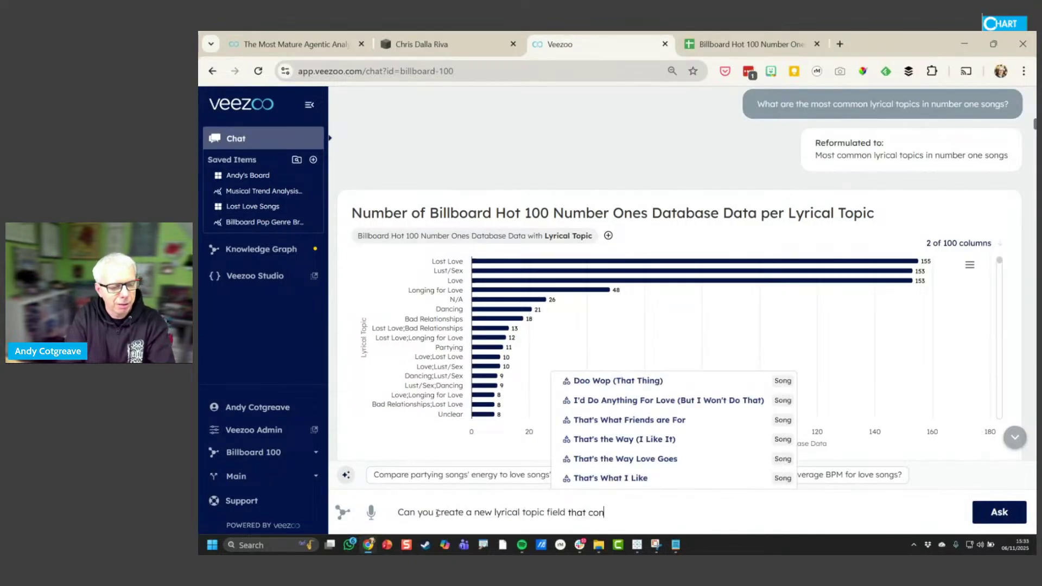
{"action": "type", "text": "tains"}
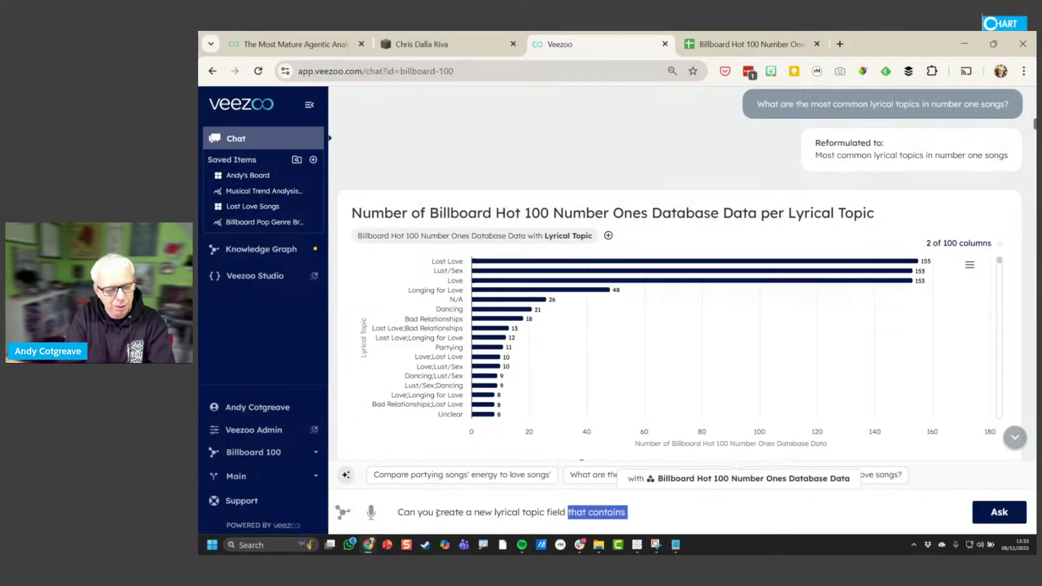
{"action": "type", "text": "\"Conta"}
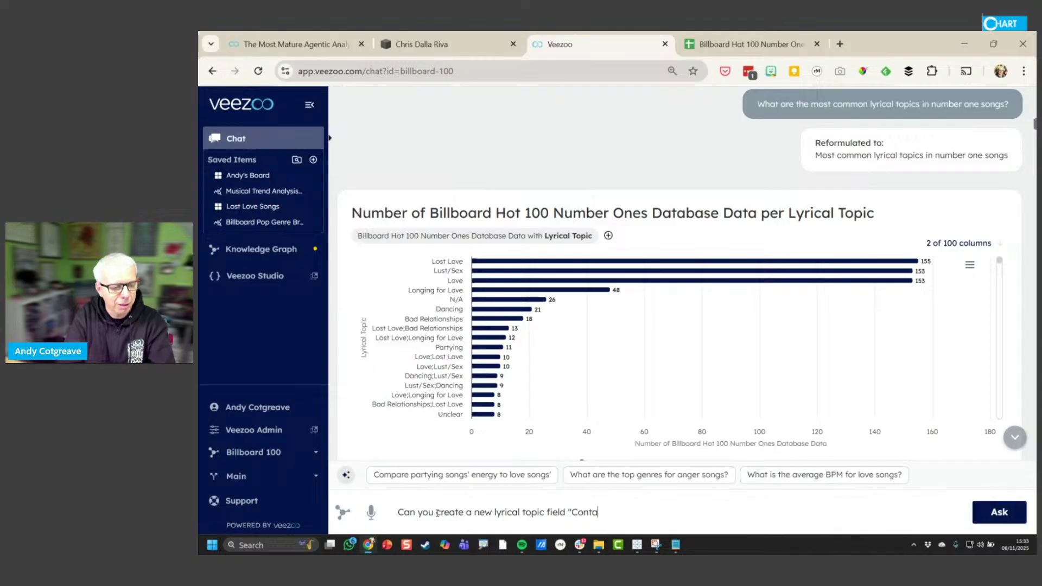
{"action": "type", "text": "ins Lost Love\""}
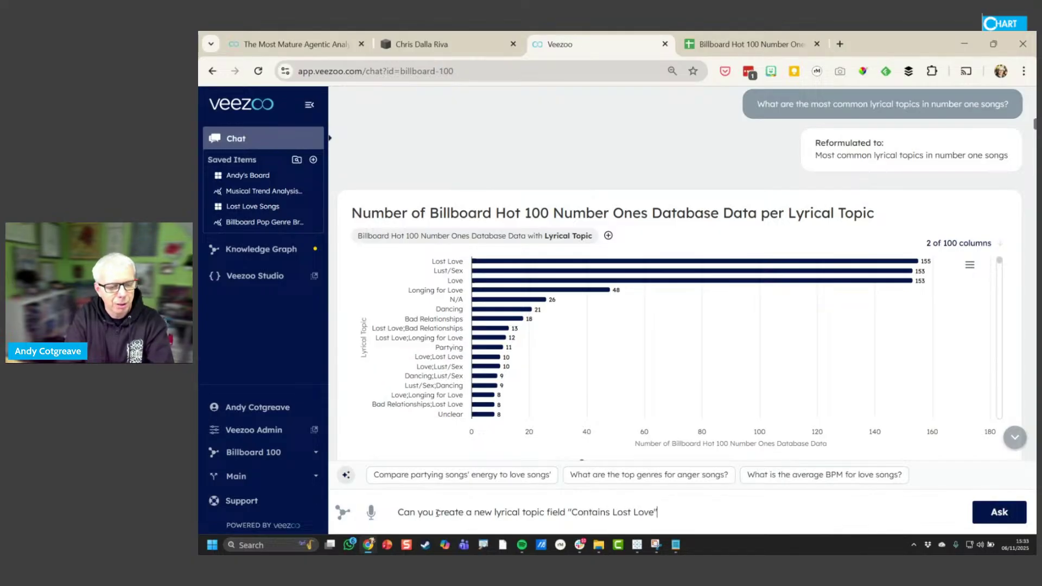
Extend the request so the field looks in ALL Lyrical Topic fields and returns TRUE if Lyrical Topic contains the text "Lost Love", and submit it
{"action": "type", "text": " that looks in A"}
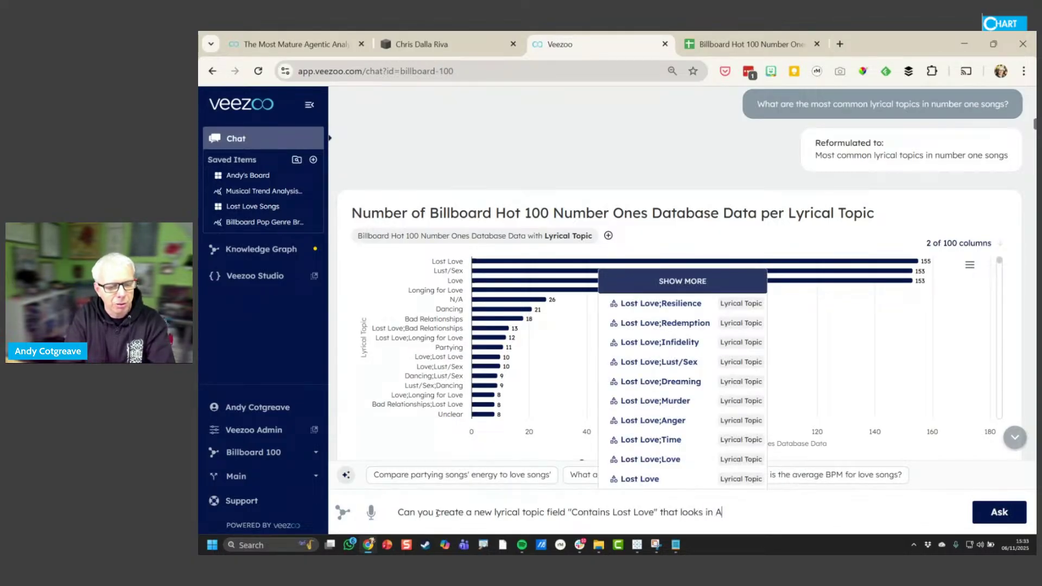
{"action": "type", "text": "LL"}
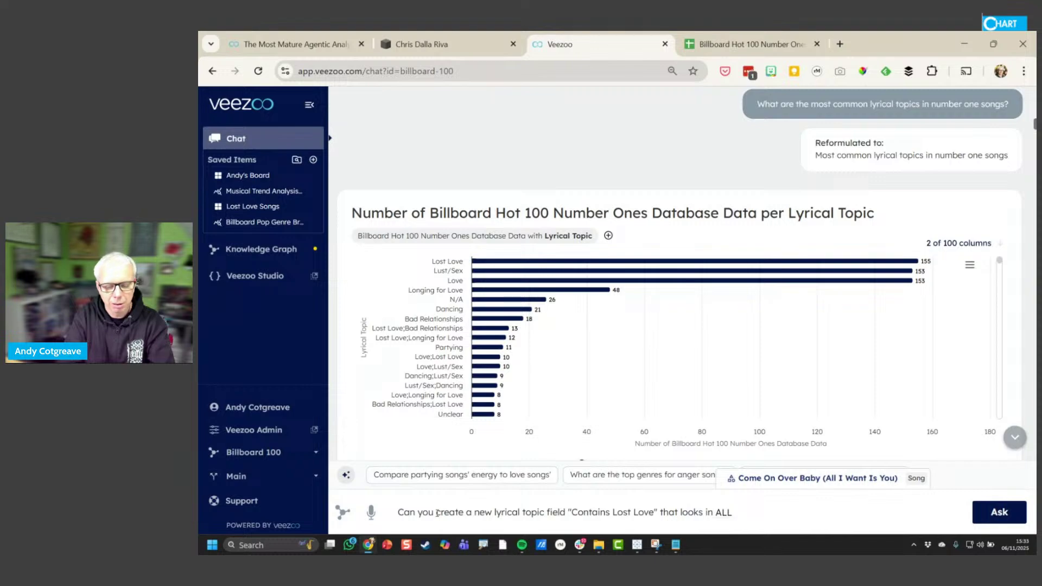
{"action": "type", "text": " Lyrical Topic"}
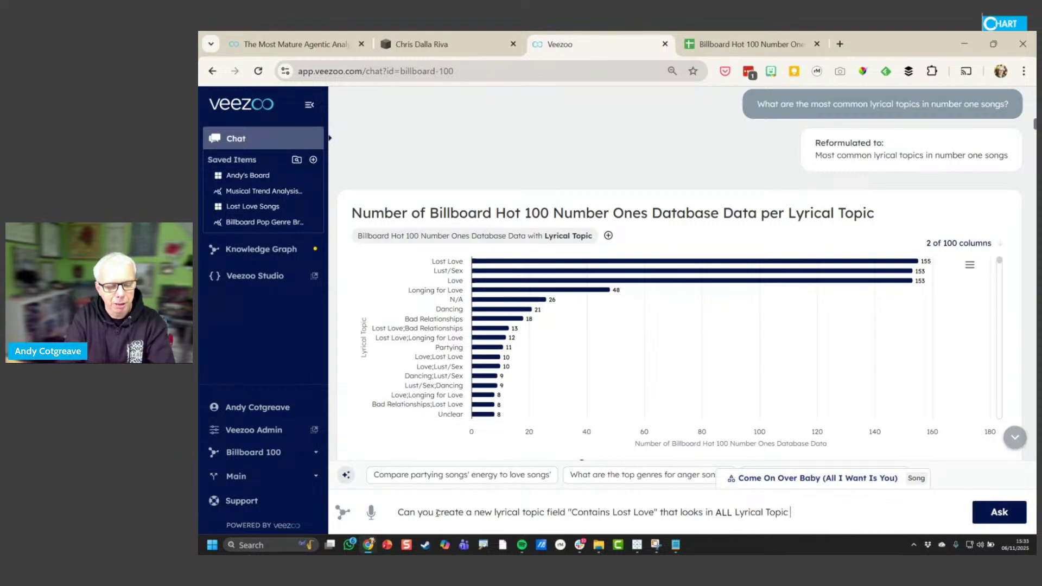
{"action": "type", "text": " fields and re"}
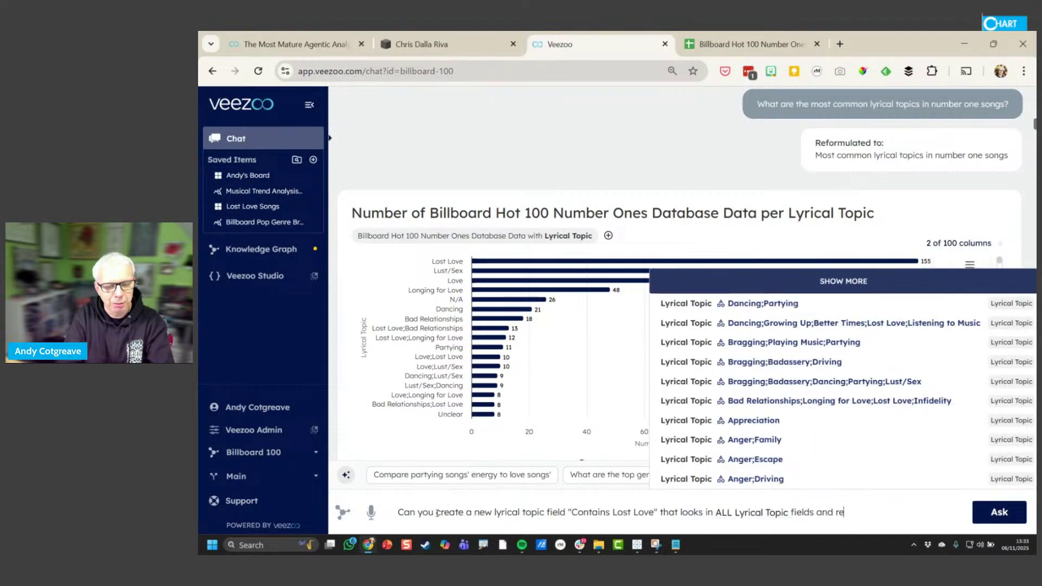
{"action": "type", "text": "turns TRUE if "}
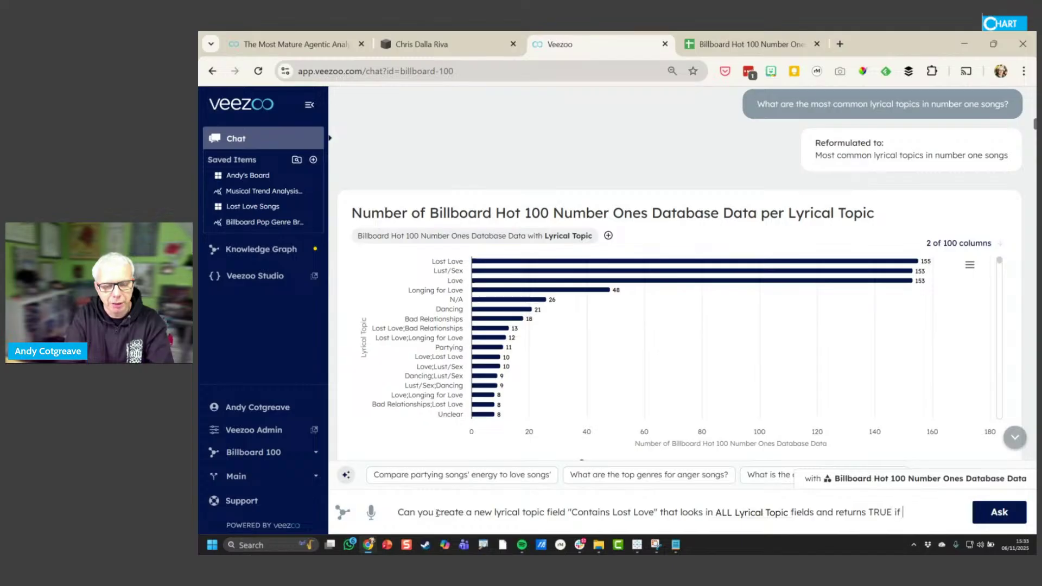
{"action": "type", "text": "Lyrica"}
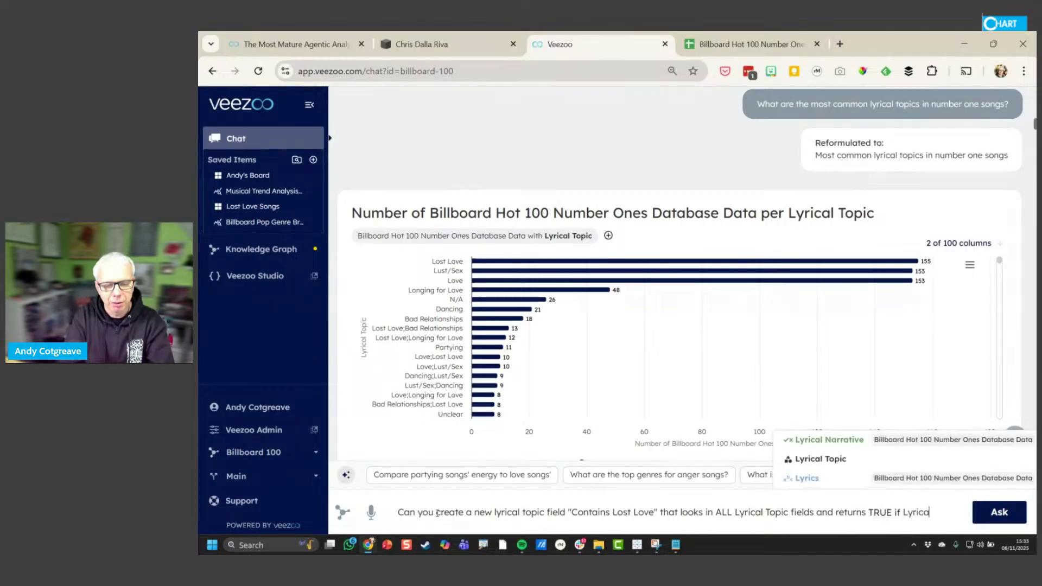
{"action": "type", "text": "l Topic"}
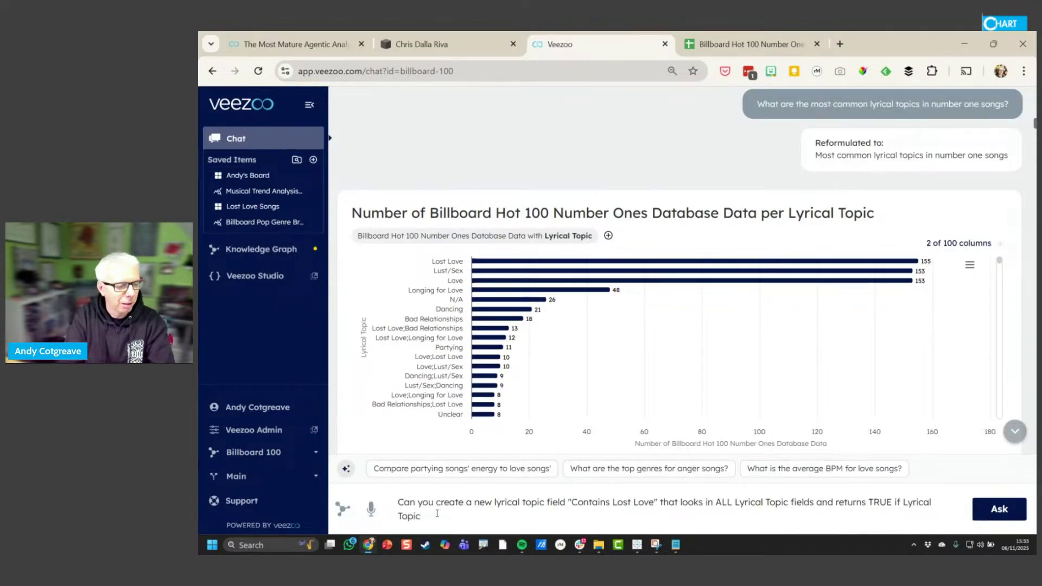
{"action": "type", "text": " contains the tex"}
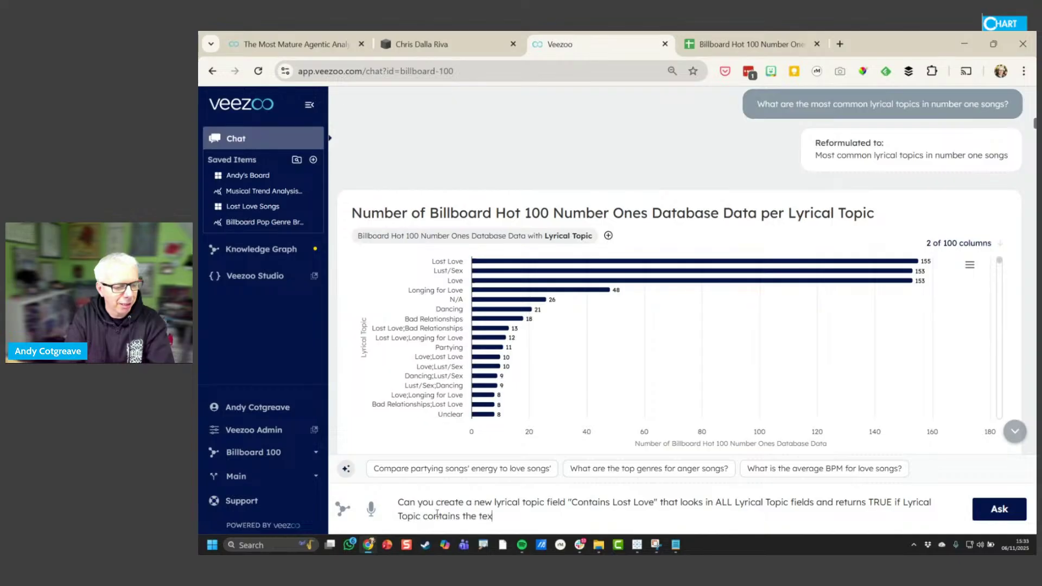
{"action": "type", "text": "t \"Lost Love"}
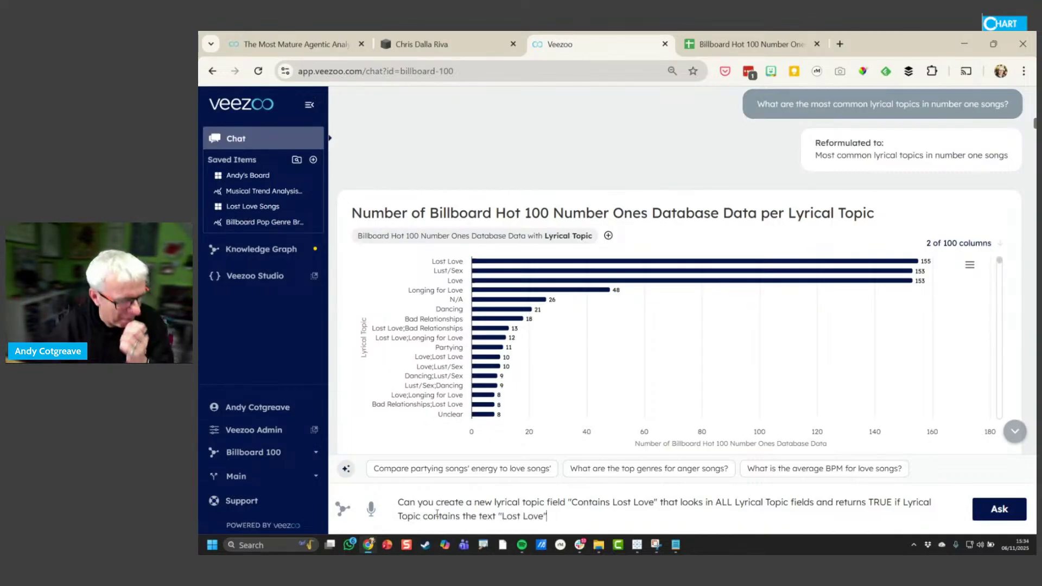
{"action": "key", "text": "Return"}
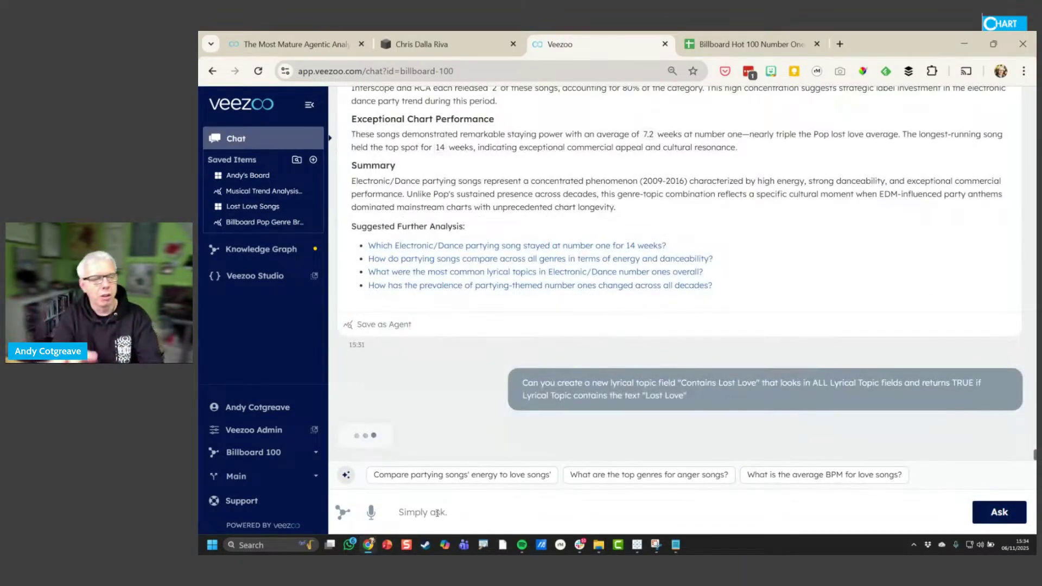
Switch to Tableau, select the Lost Love and Love;Lost Love rows of the lyrical topic chart, and widen the row labels to show full names
{"action": "key", "text": "alt+Tab"}
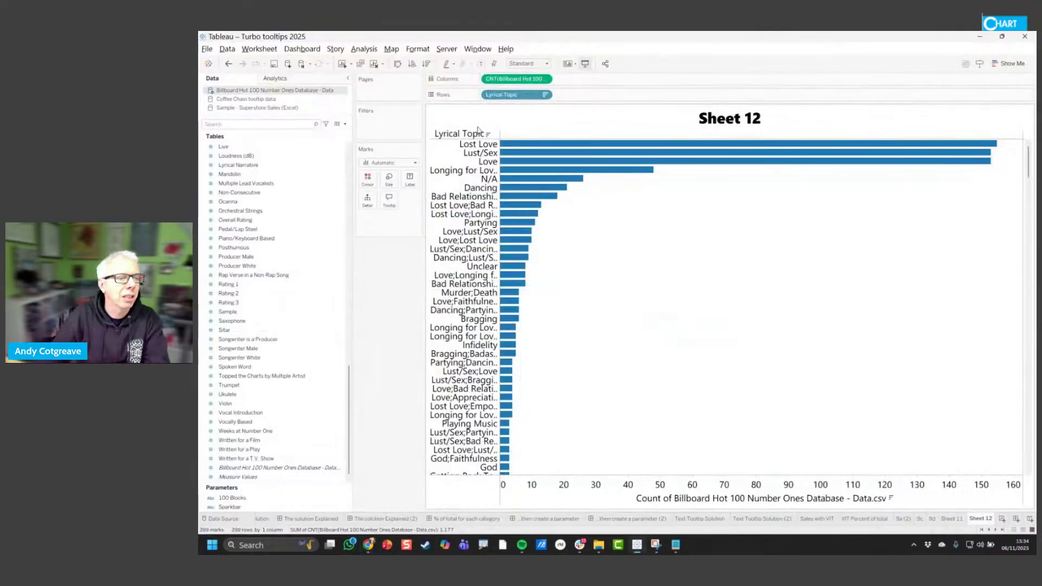
{"action": "left_click", "coordinate": [480, 144]}
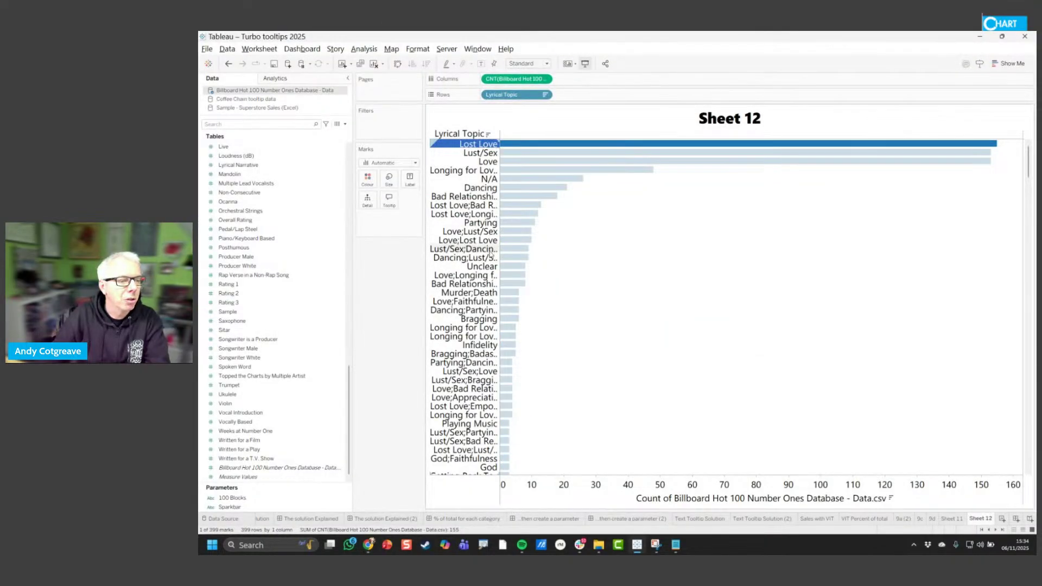
{"action": "left_click", "coordinate": [492, 243], "text": "ctrl"}
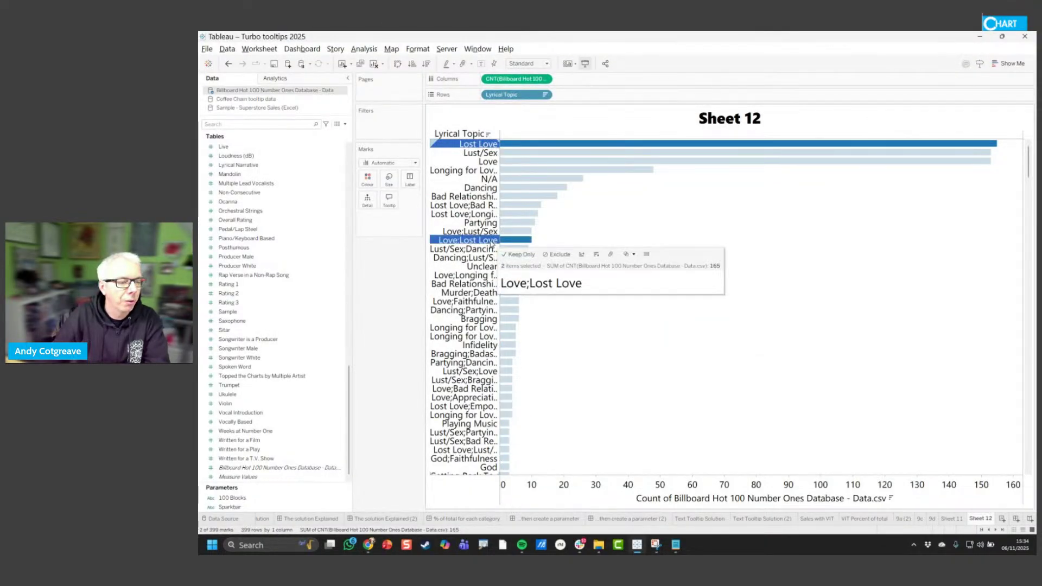
{"action": "left_click_drag", "start_coordinate": [501, 187], "coordinate": [596, 196]}
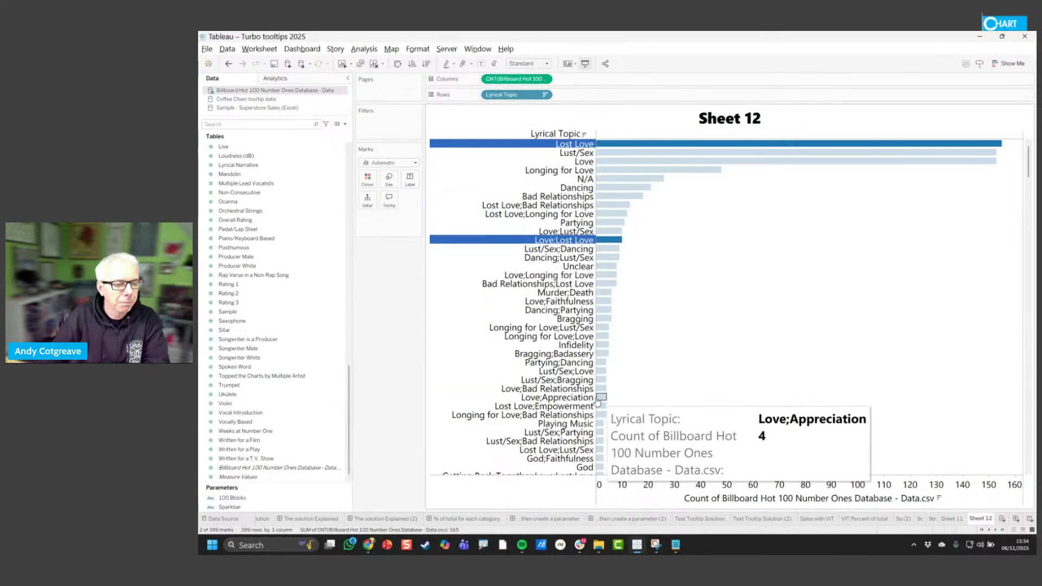
Add the Lust/Sex;Lost Love and Lost Love;Love rows to the selected lyrical topics
{"action": "scroll", "coordinate": [575, 363], "scroll_direction": "down", "scroll_amount": 4}
{"action": "scroll", "coordinate": [575, 364], "scroll_direction": "down", "scroll_amount": 5}
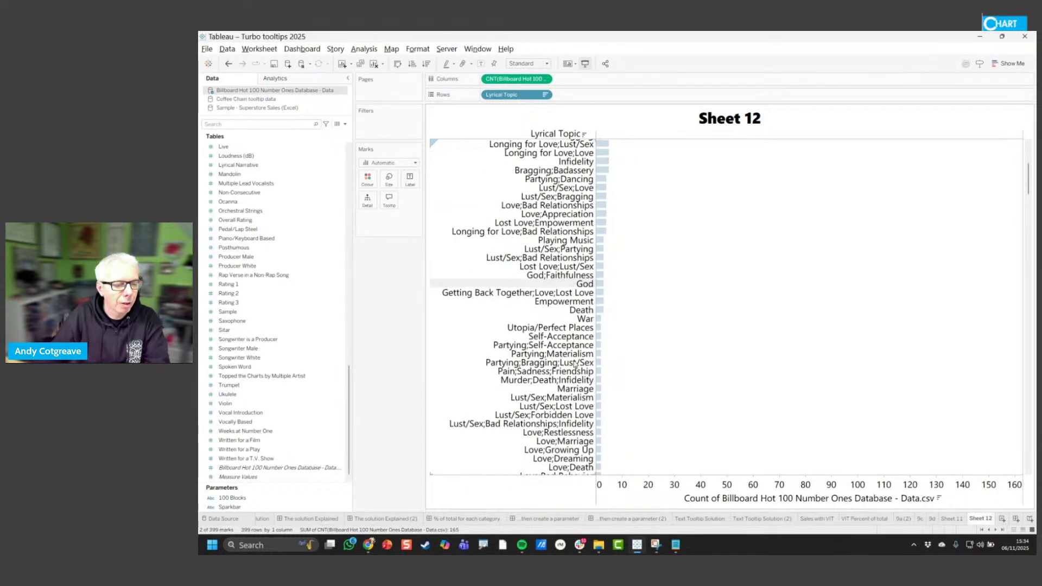
{"action": "left_click", "coordinate": [579, 354]}
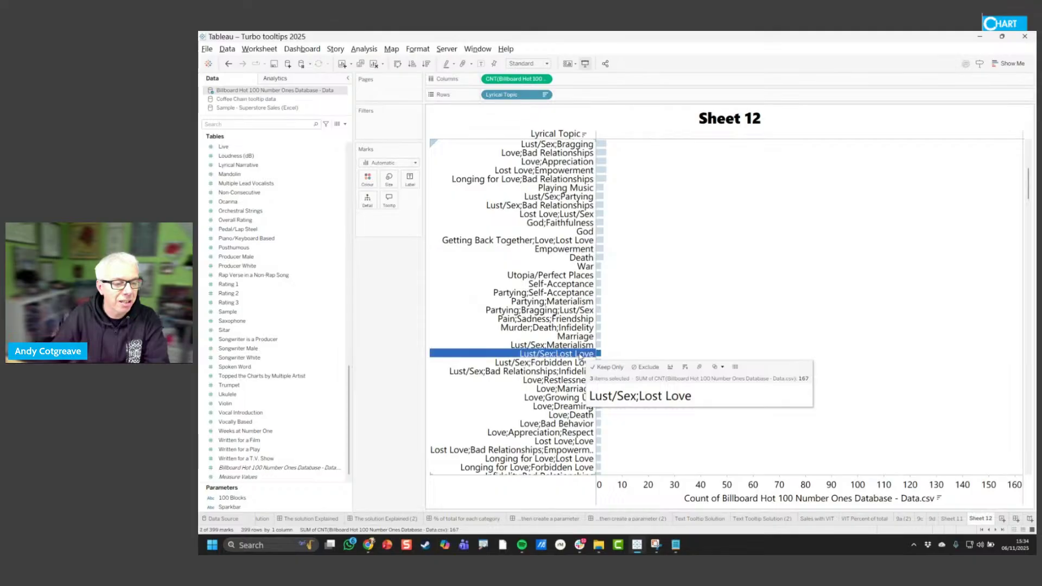
{"action": "scroll", "coordinate": [580, 357], "scroll_direction": "down", "scroll_amount": 4}
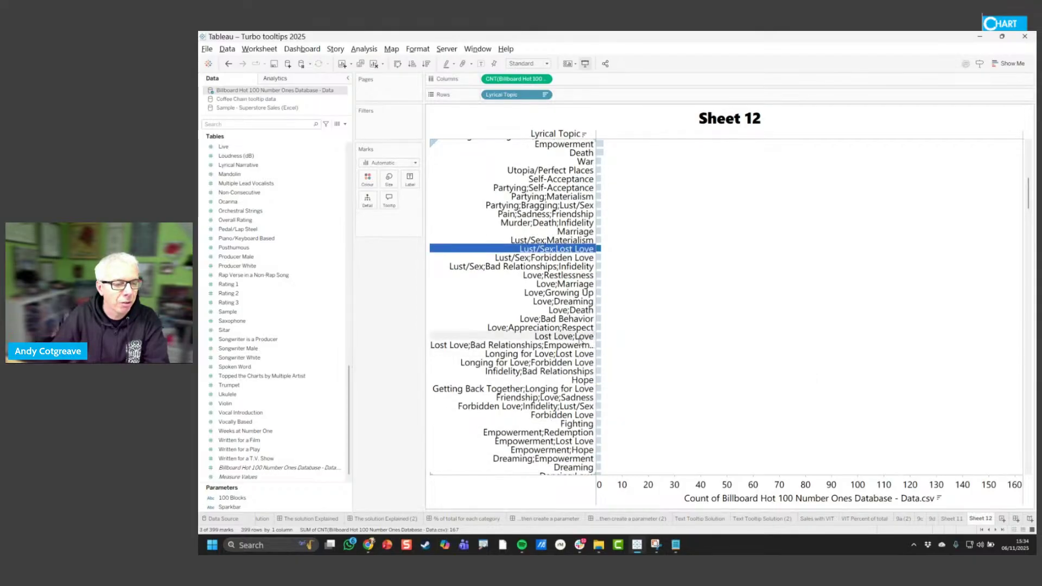
{"action": "left_click", "coordinate": [580, 337], "text": "ctrl"}
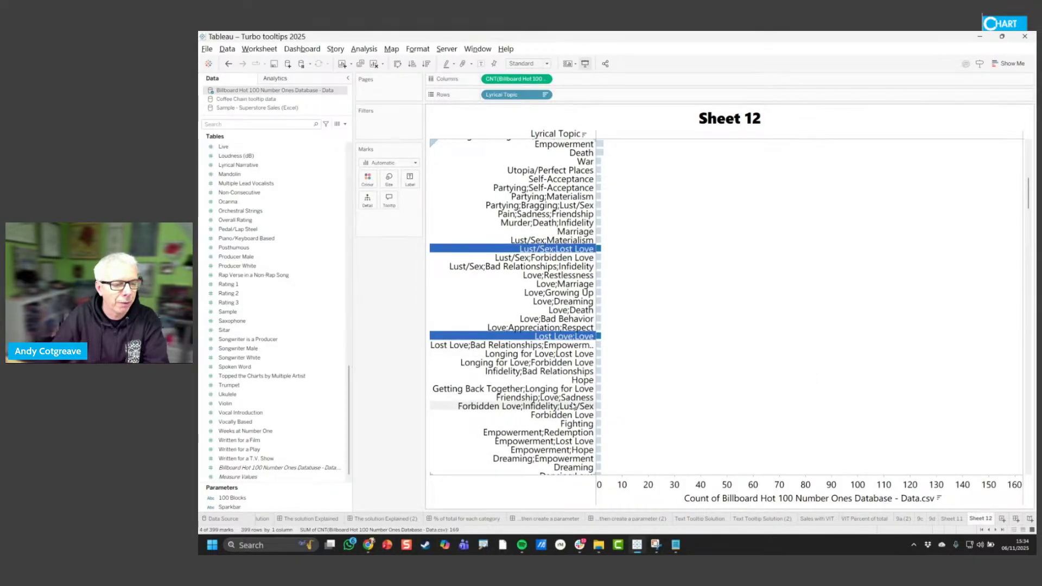
Switch back to Veezoo and examine the proposed Contains_Lost_Love boolean in the code comparison, including the LIKE condition of its SQL expression
{"action": "key", "text": "alt+Tab"}
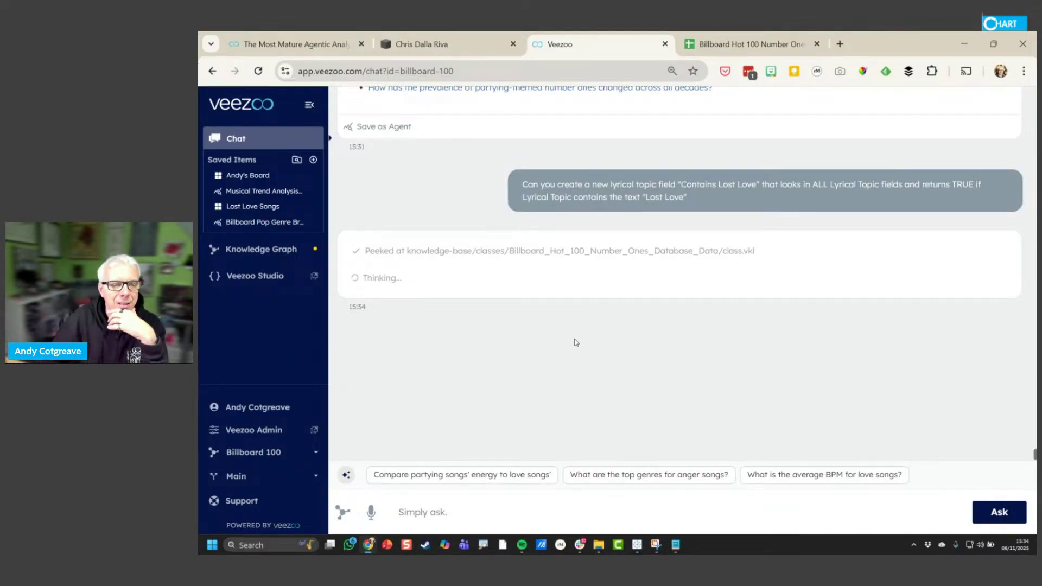
{"action": "key", "text": "ctrl"}
{"action": "key", "text": "ctrl"}
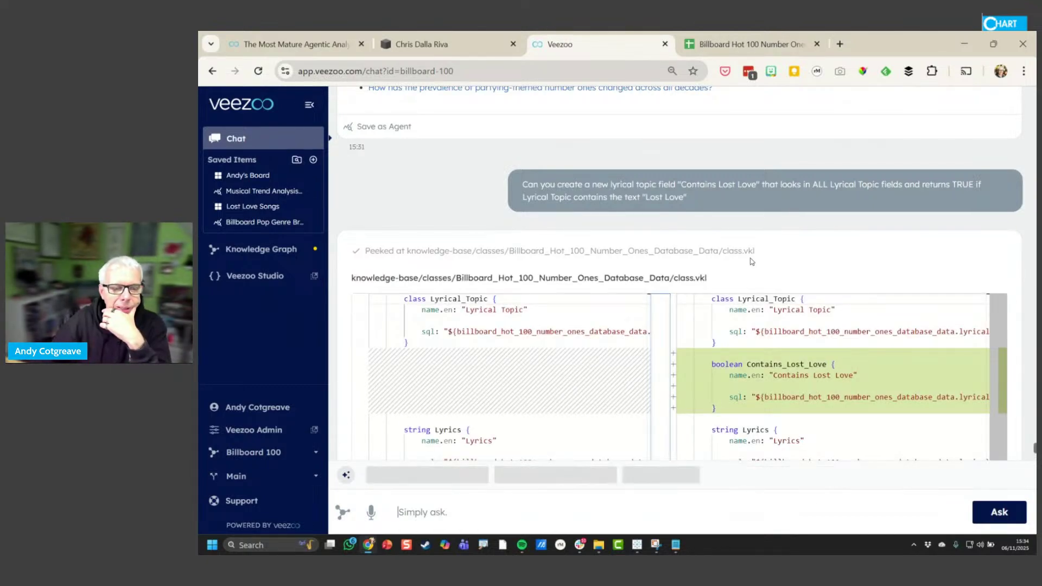
{"action": "scroll", "coordinate": [771, 222], "scroll_direction": "down", "scroll_amount": 3}
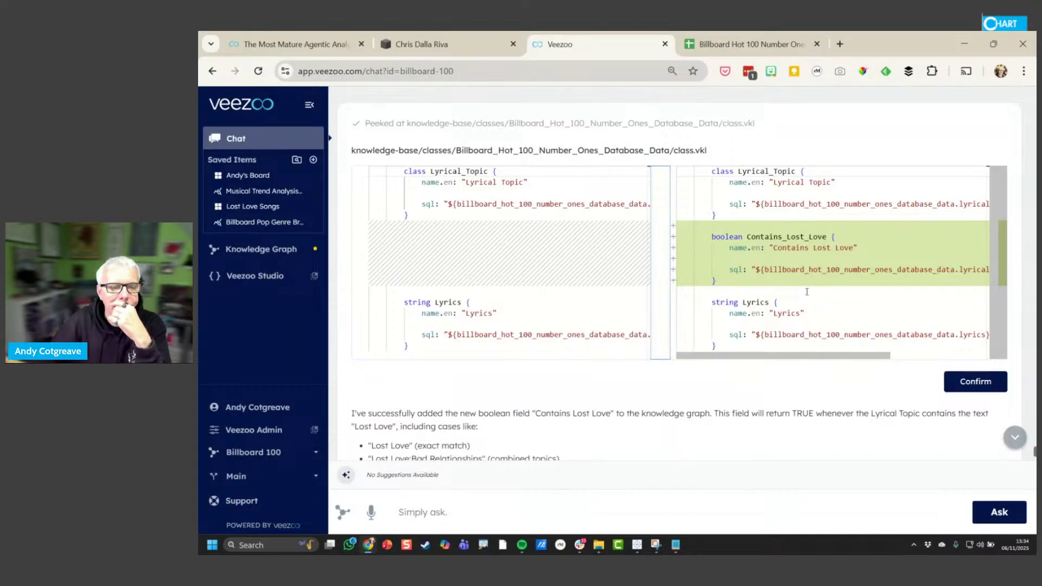
{"action": "scroll", "coordinate": [779, 358], "scroll_direction": "right", "scroll_amount": 2}
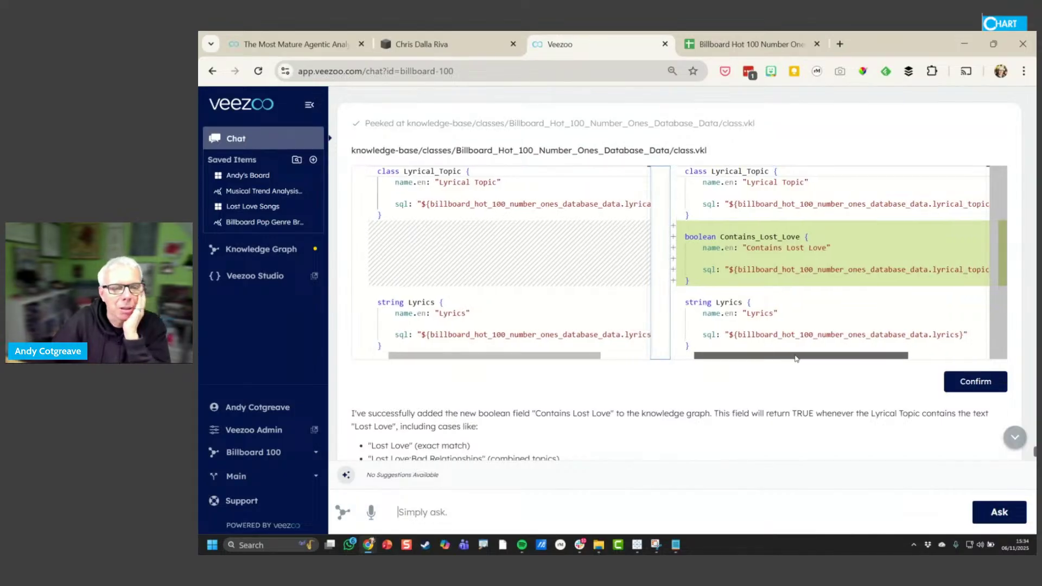
{"action": "scroll", "coordinate": [826, 288], "scroll_direction": "right", "scroll_amount": 2}
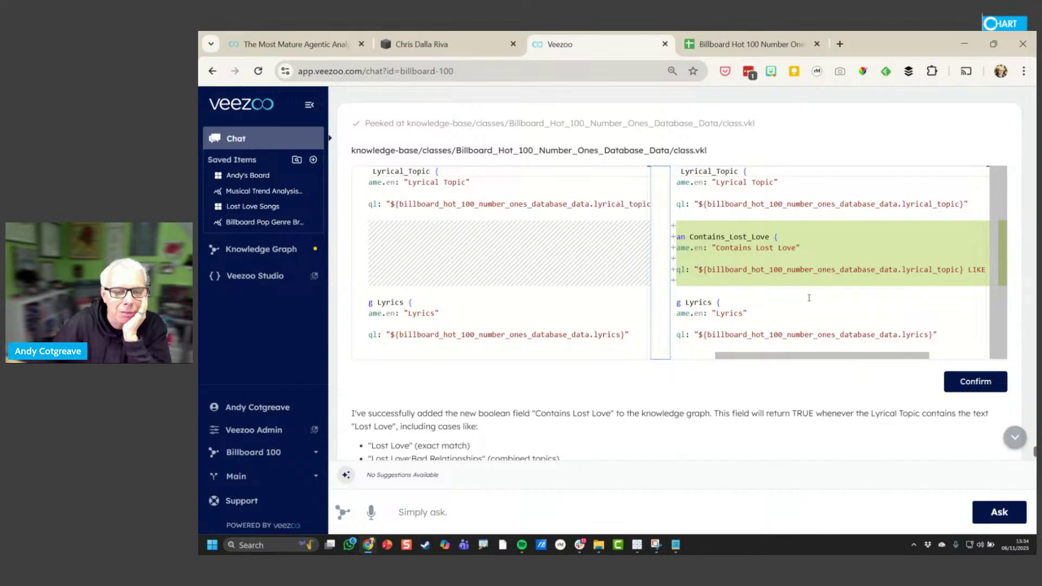
{"action": "scroll", "coordinate": [801, 359], "scroll_direction": "right", "scroll_amount": 1}
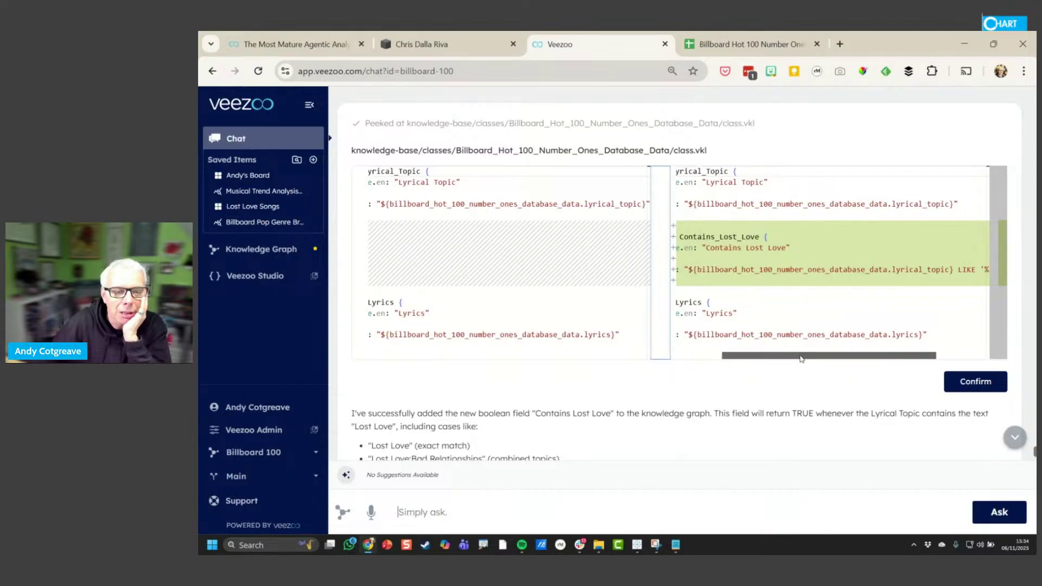
{"action": "left_click_drag", "start_coordinate": [706, 270], "coordinate": [964, 269]}
{"action": "scroll", "coordinate": [829, 357], "scroll_direction": "right", "scroll_amount": 4}
{"action": "scroll", "coordinate": [843, 358], "scroll_direction": "left", "scroll_amount": 2}
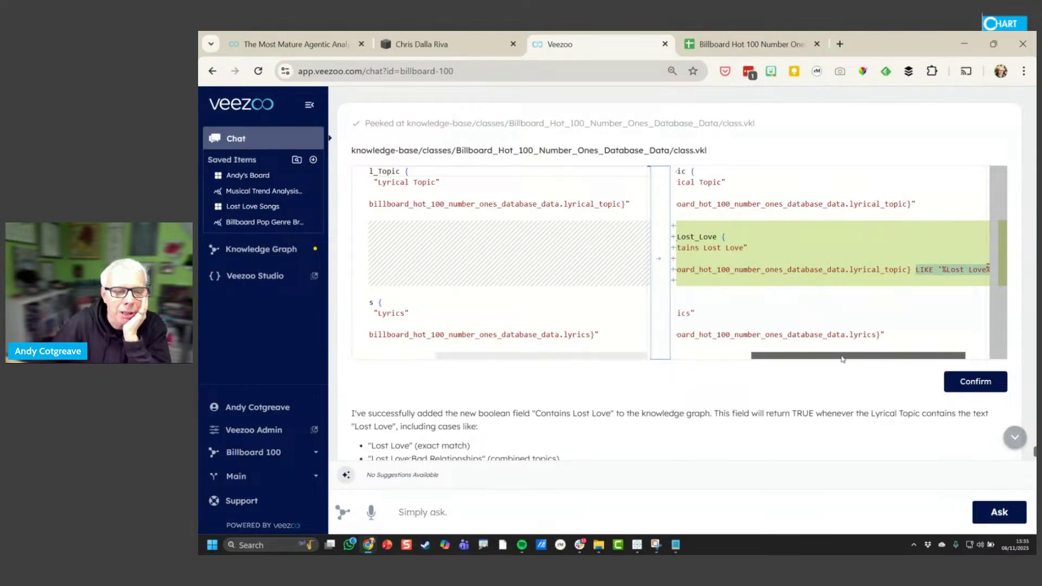
{"action": "scroll", "coordinate": [843, 358], "scroll_direction": "left", "scroll_amount": 5}
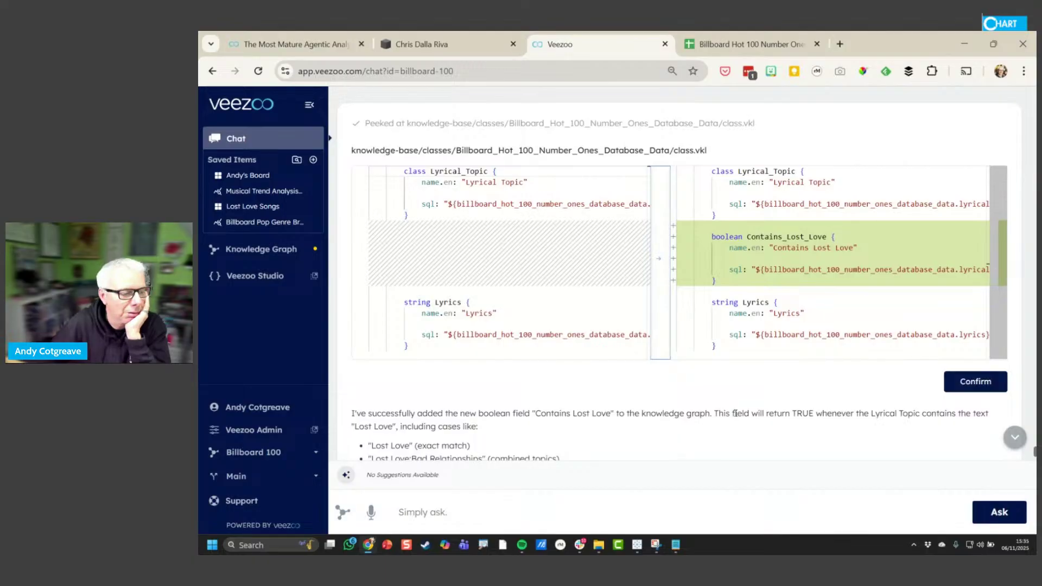
Read the explanation of which lyrical topic cases the new field matches, and approve the proposed knowledge graph edit
{"action": "scroll", "coordinate": [718, 400], "scroll_direction": "down", "scroll_amount": 1}
{"action": "scroll", "coordinate": [718, 400], "scroll_direction": "down", "scroll_amount": 1}
{"action": "left_click_drag", "start_coordinate": [429, 306], "coordinate": [628, 370]}
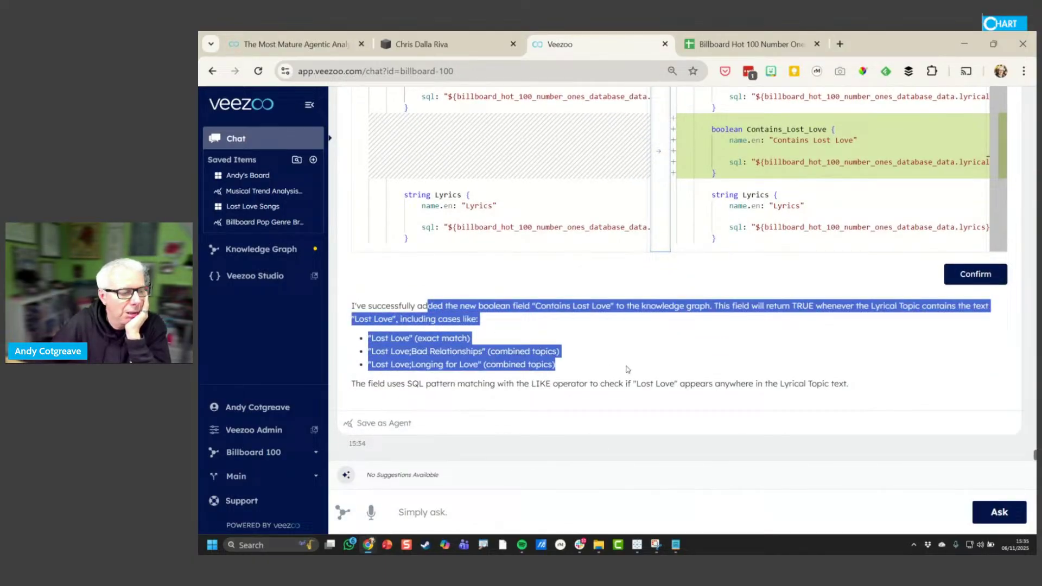
{"action": "left_click", "coordinate": [627, 369]}
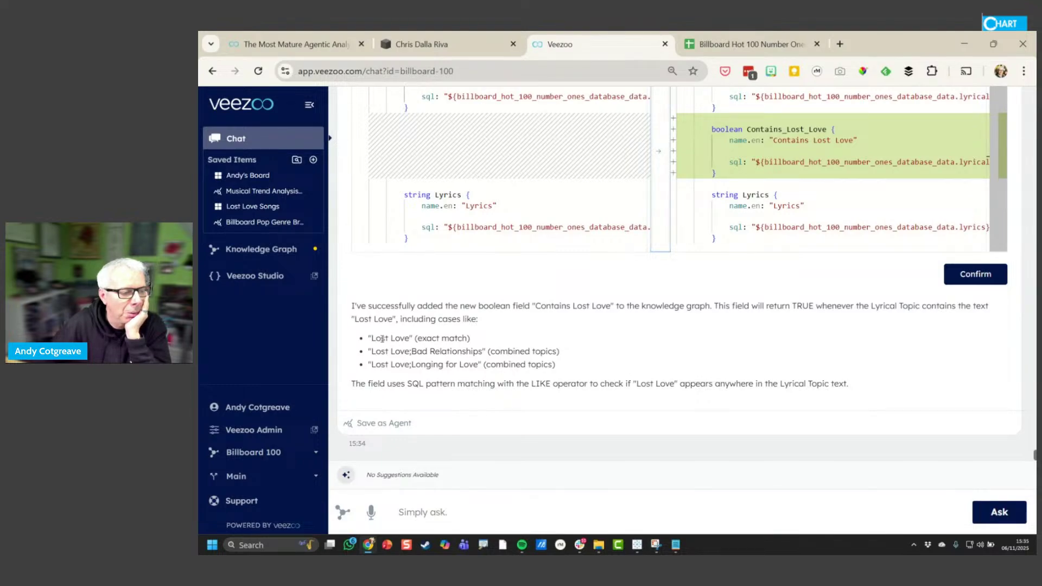
{"action": "left_click_drag", "start_coordinate": [381, 338], "coordinate": [572, 370]}
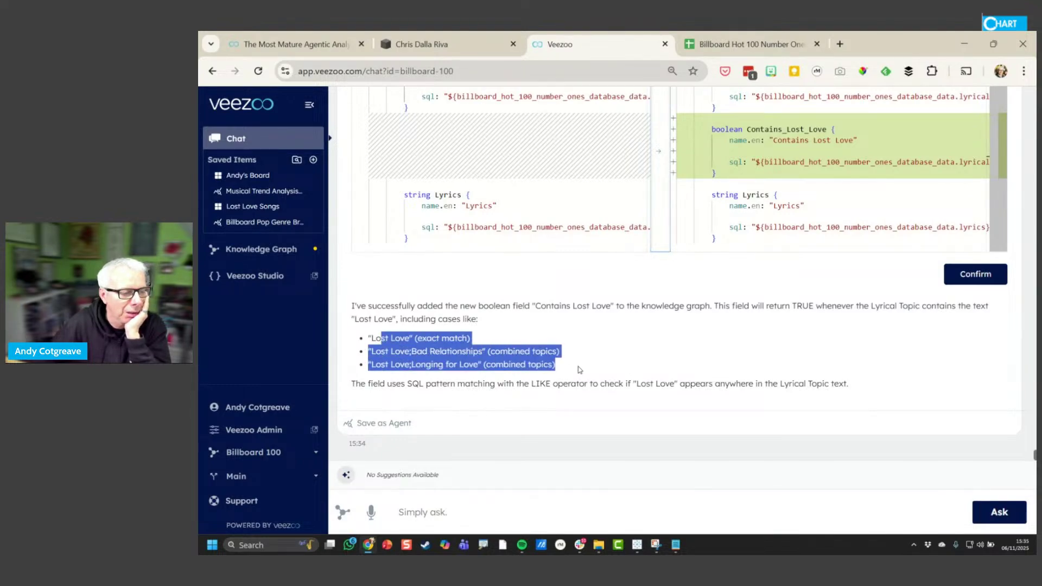
{"action": "left_click", "coordinate": [959, 279]}
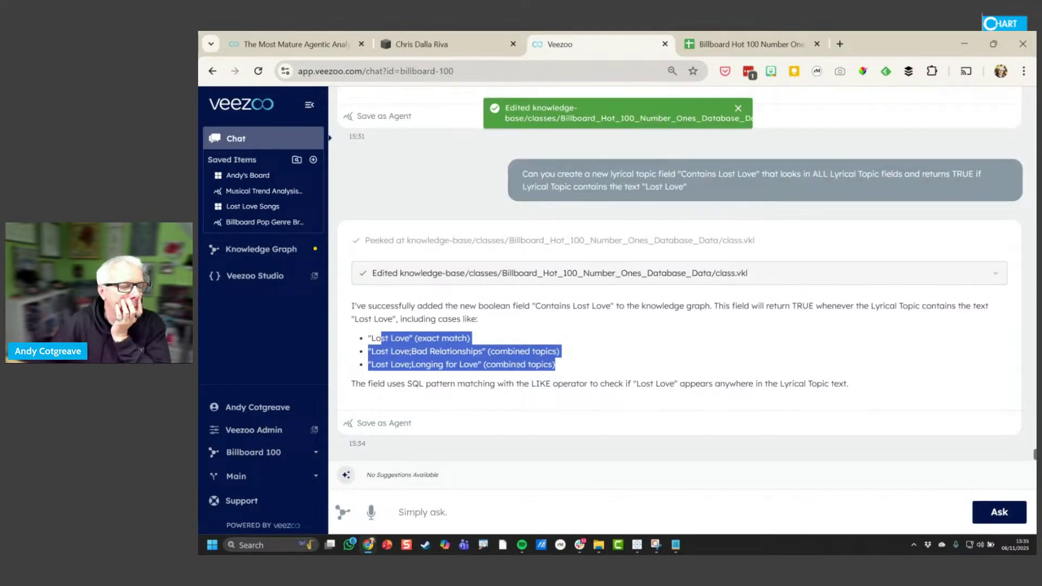
Ask Veezoo: Show me a breakdown of Number Ones based on the new field "Contains Lost Love"
{"action": "left_click", "coordinate": [442, 510]}
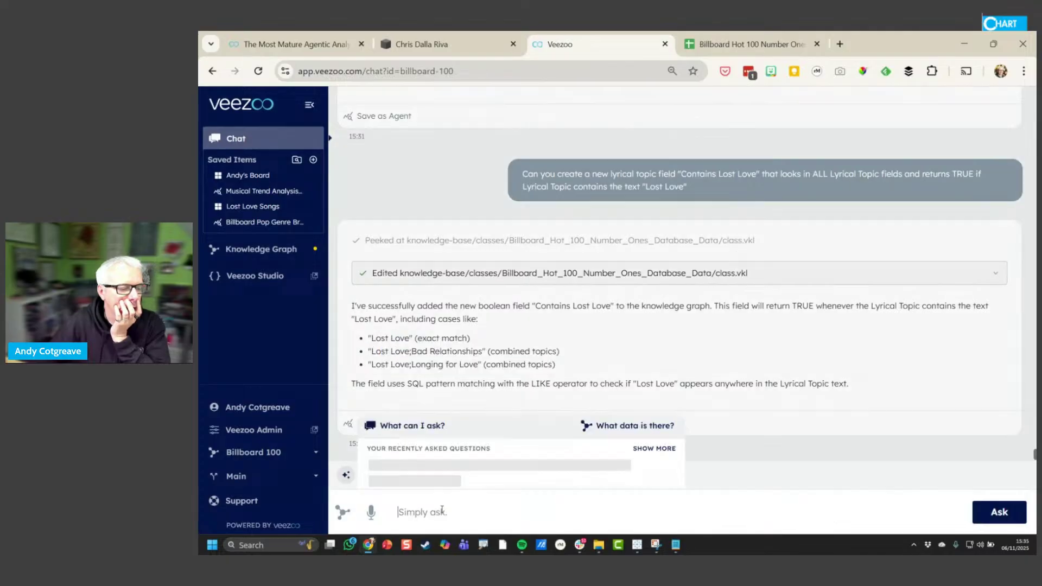
{"action": "type", "text": "Show me "}
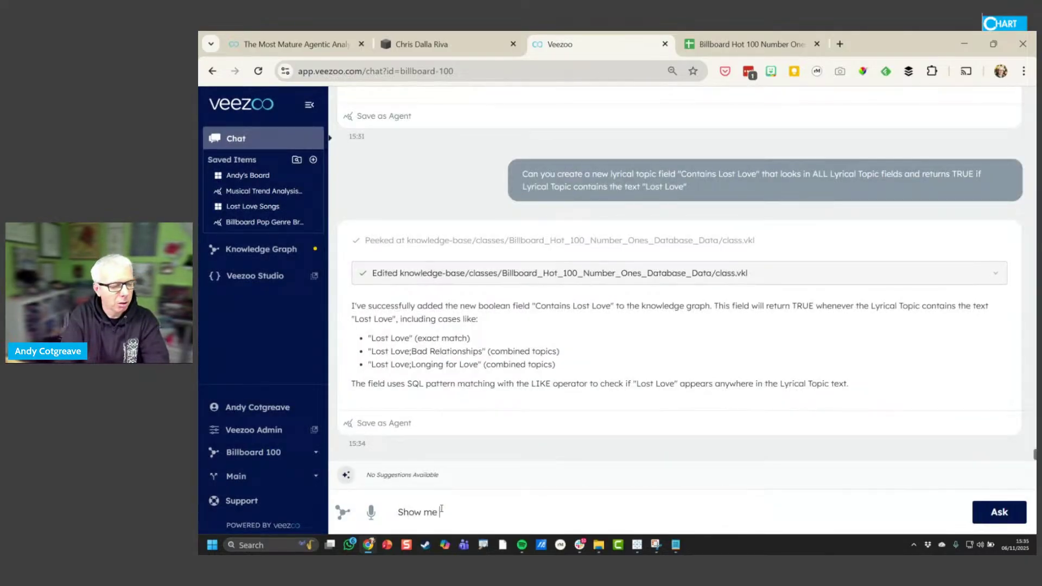
{"action": "type", "text": "oa bre"}
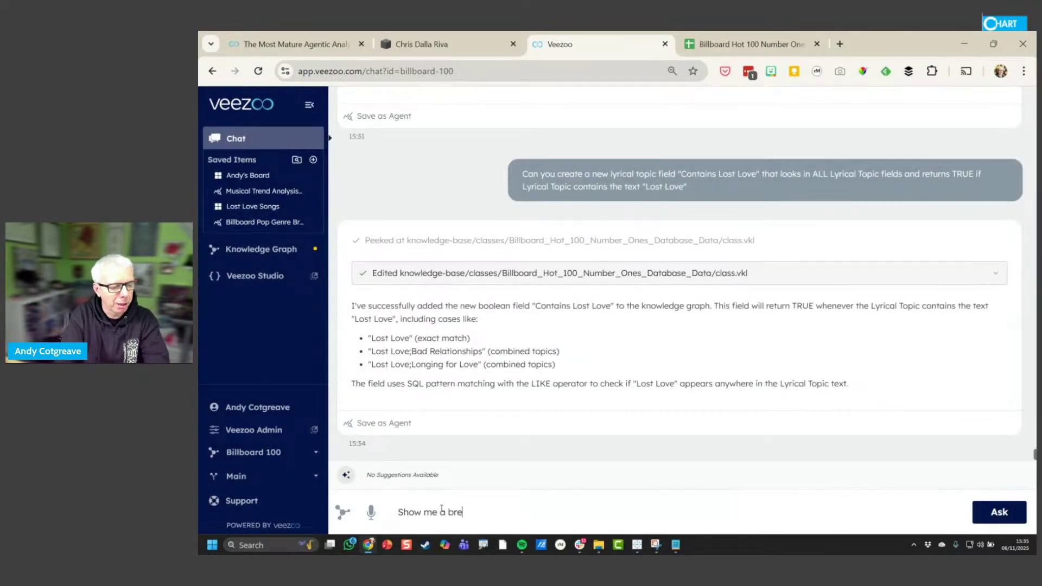
{"action": "type", "text": "akdown the"}
{"action": "key", "text": "BackSpace"}
{"action": "key", "text": "BackSpace"}
{"action": "key", "text": "BackSpace"}
{"action": "key", "text": "BackSpace"}
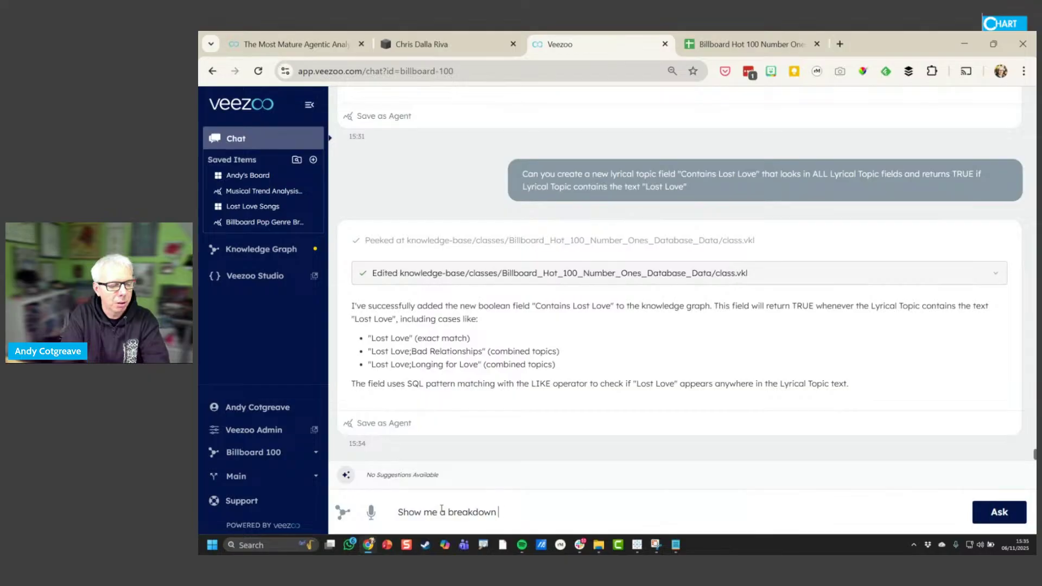
{"action": "type", "text": "of Numbers"}
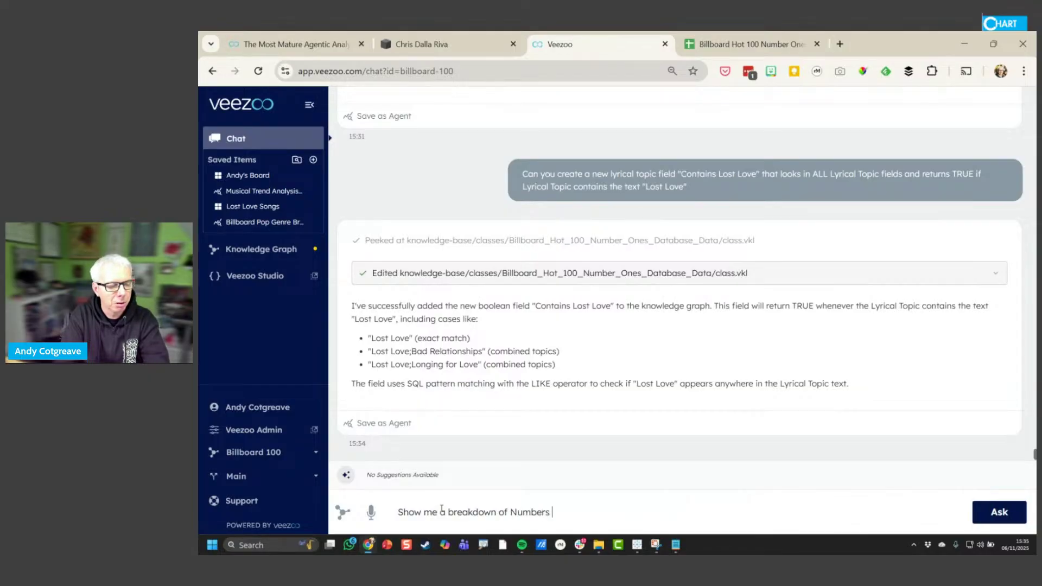
{"action": "key", "text": "BackSpace"}
{"action": "type", "text": "Ones "}
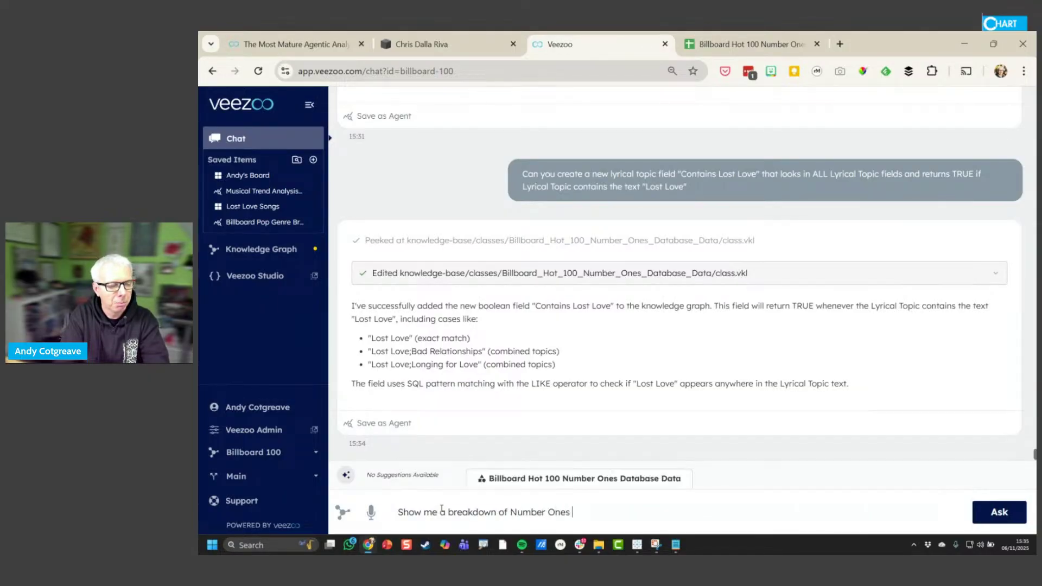
{"action": "type", "text": "based on the new fi"}
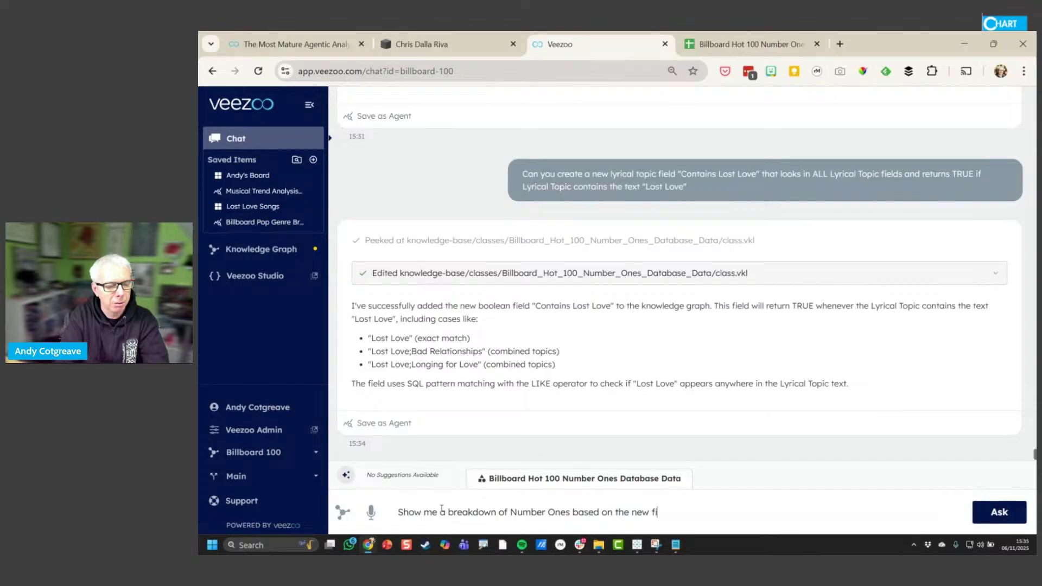
{"action": "type", "text": "eld \"Contains"}
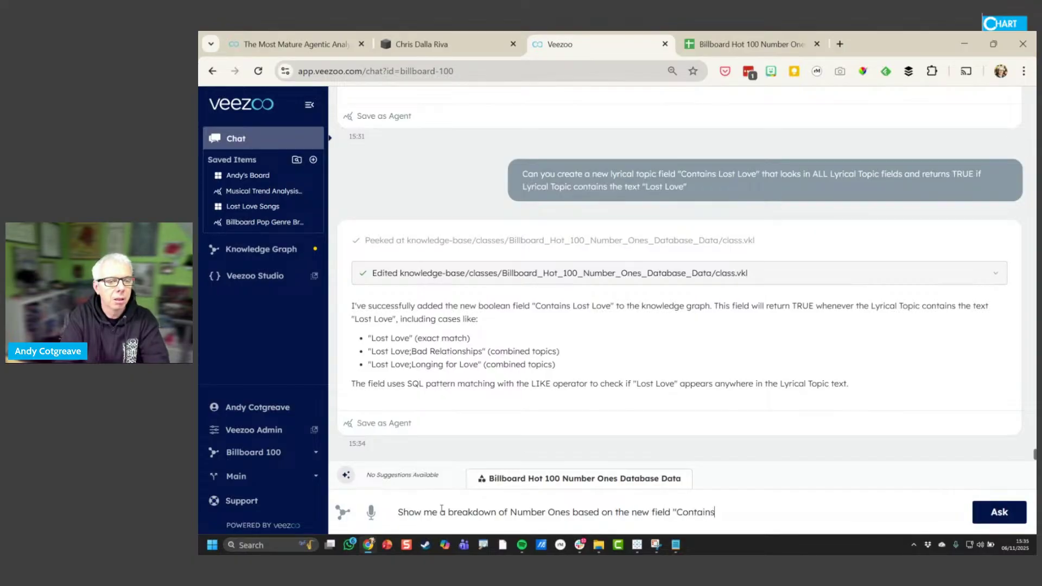
{"action": "type", "text": " Lost L"}
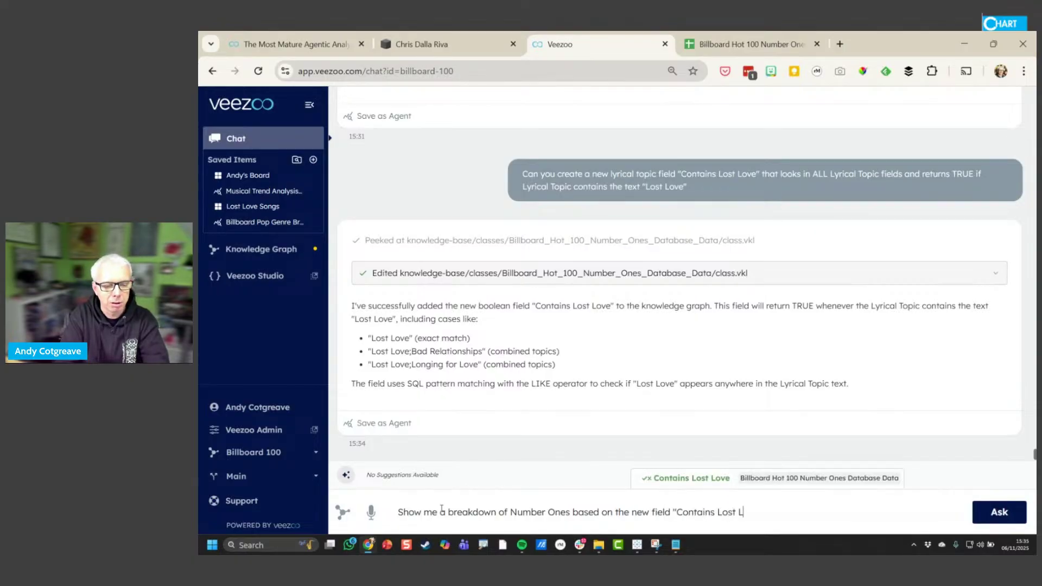
{"action": "type", "text": "ove"}
{"action": "key", "text": "Return"}
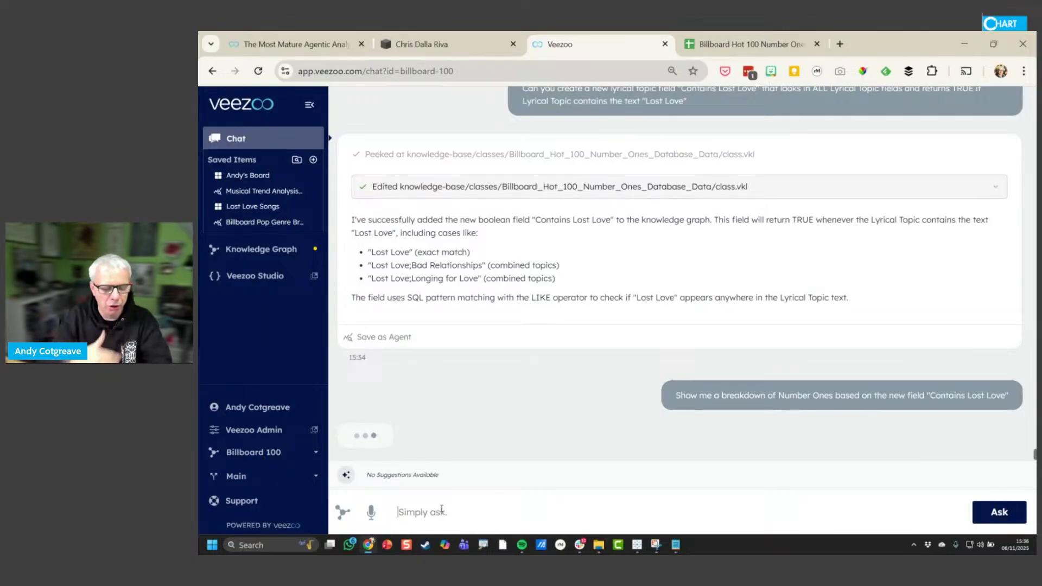
Switch to Tableau, search the data fields for Lyrical Topic, and start a new calculated field based on it
{"action": "key", "text": "alt+Tab"}
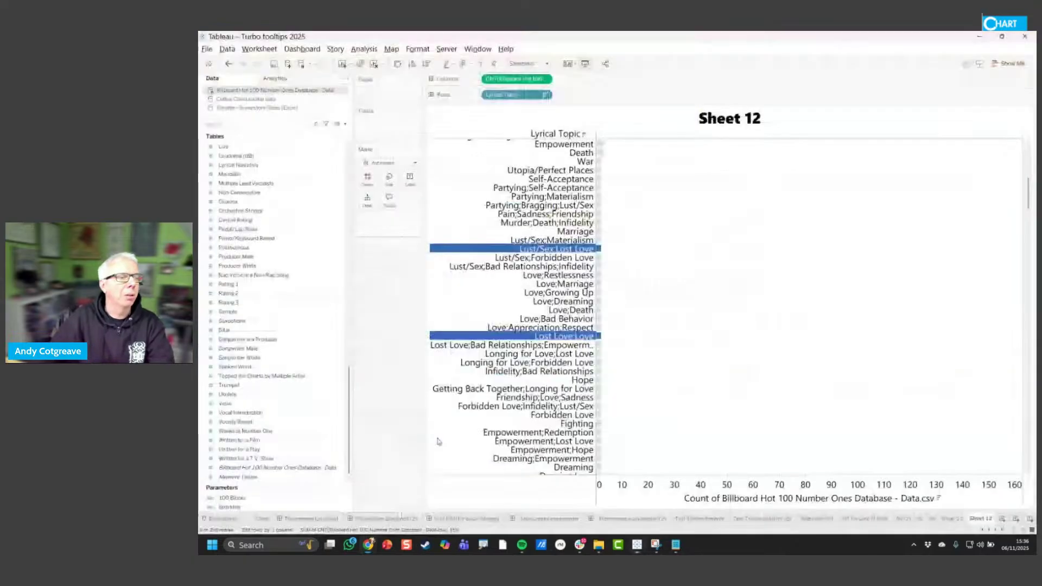
{"action": "right_click", "coordinate": [497, 95]}
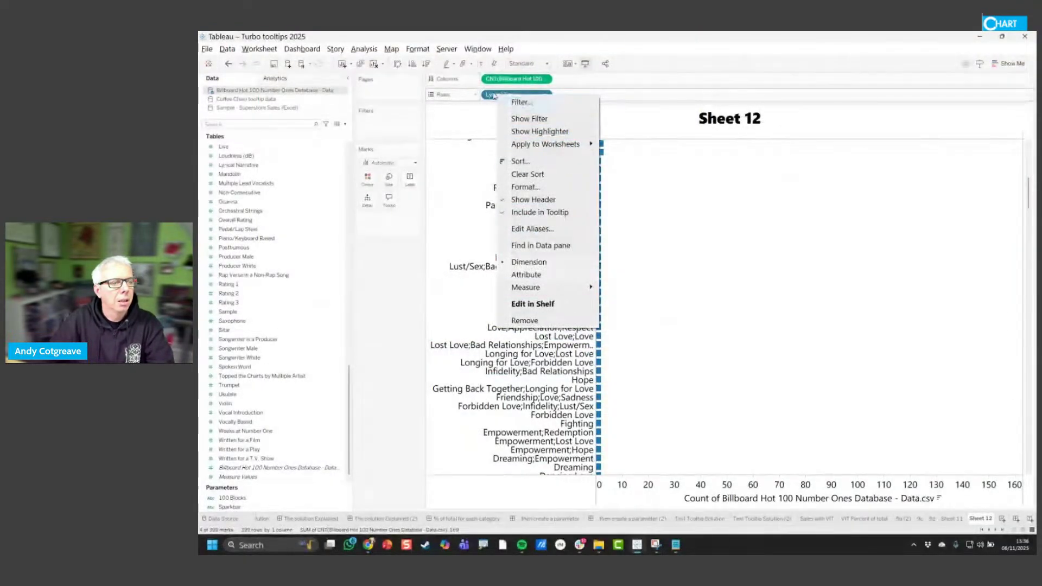
{"action": "left_click", "coordinate": [251, 183]}
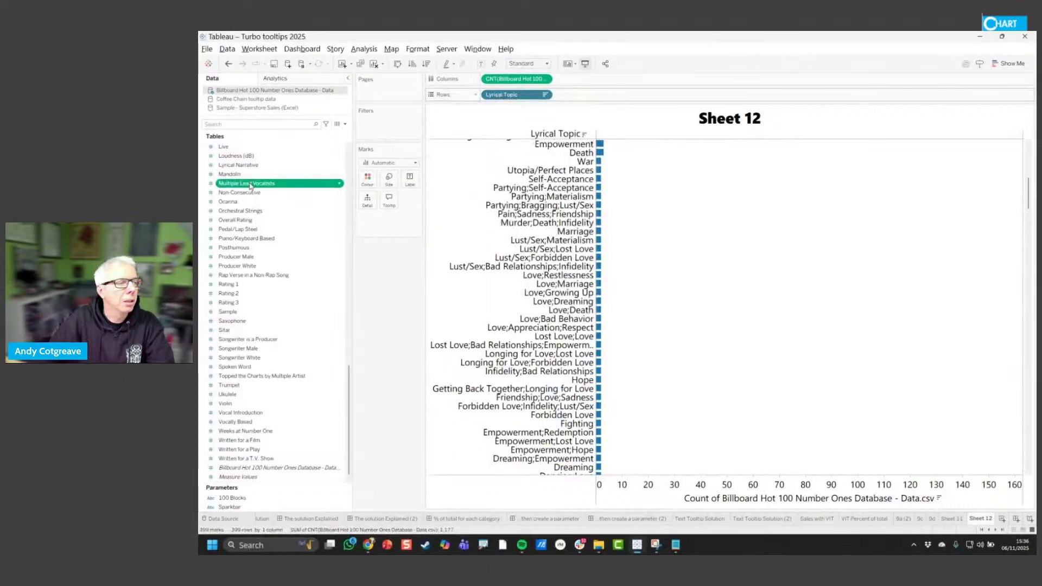
{"action": "scroll", "coordinate": [252, 195], "scroll_direction": "up", "scroll_amount": 2}
{"action": "scroll", "coordinate": [252, 194], "scroll_direction": "up", "scroll_amount": 2}
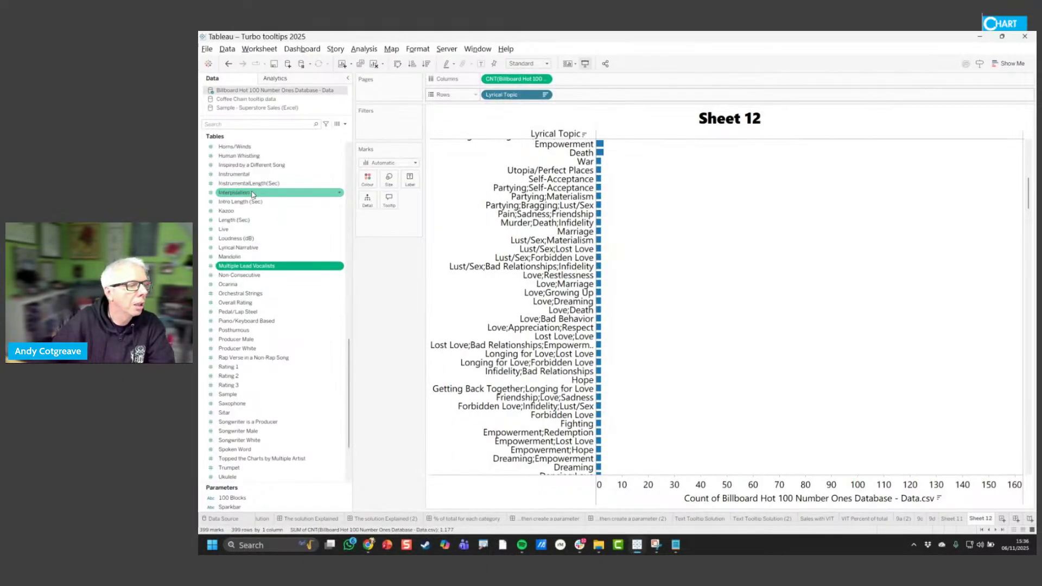
{"action": "left_click", "coordinate": [262, 124]}
{"action": "type", "text": "topi"}
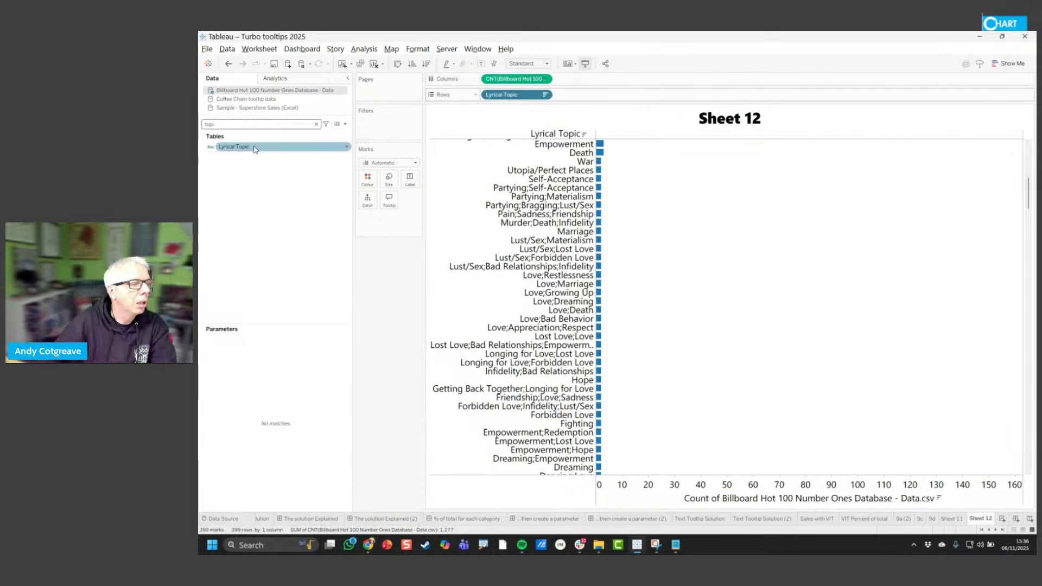
{"action": "right_click", "coordinate": [255, 148]}
{"action": "mouse_move", "coordinate": [295, 236]}
{"action": "left_click", "coordinate": [380, 237]}
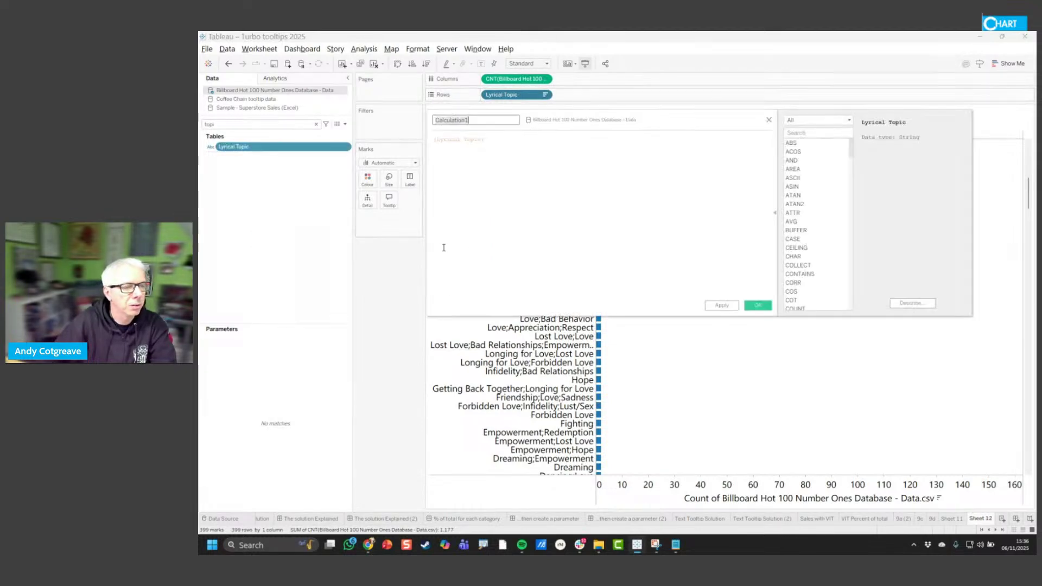
Begin the calculation with a CONTAINS function on [Lyrical Topic], starting its search text with "Lost"
{"action": "left_click", "coordinate": [511, 141]}
{"action": "key", "text": "Home"}
{"action": "type", "text": "CONTAINS"}
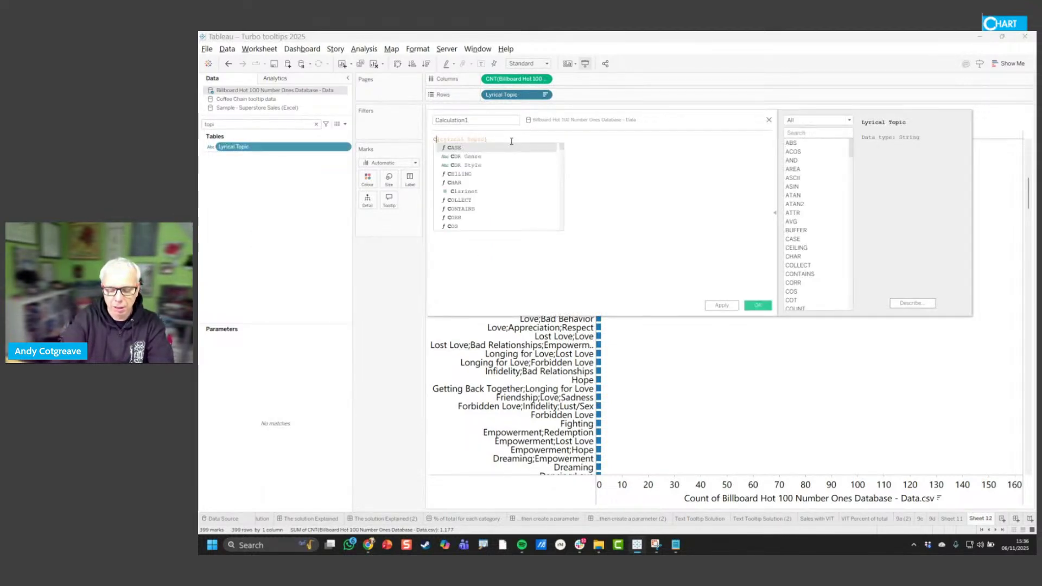
{"action": "type", "text": "([Lyrical Topic]"}
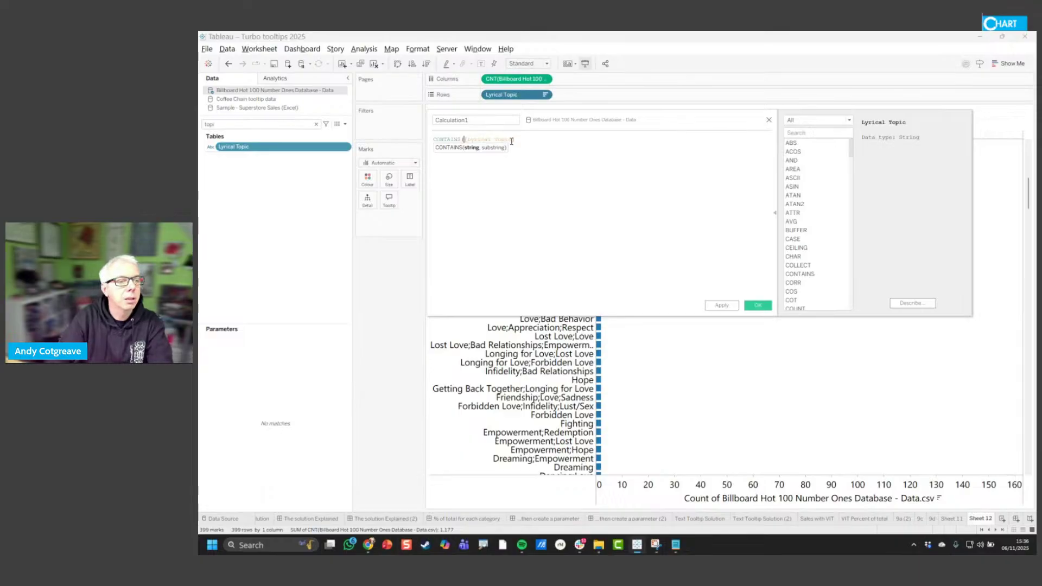
{"action": "type", "text": ",\"Lost"}
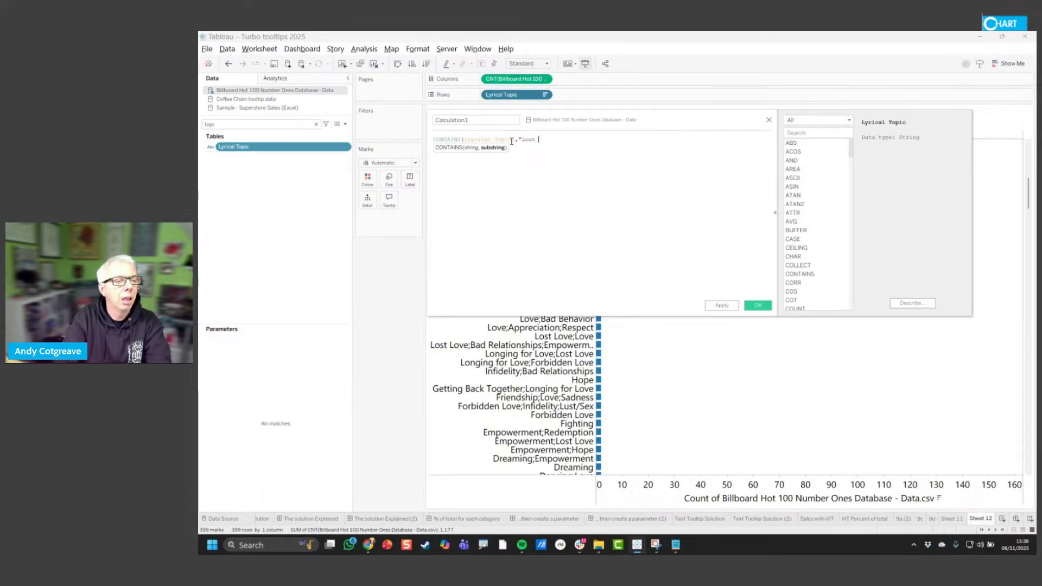
Wrap [Lyrical Topic] inside the CONTAINS formula in an UPPER function
{"action": "key", "text": "Left"}
{"action": "key", "text": "Left"}
{"action": "key", "text": "Left"}
{"action": "key", "text": "Left"}
{"action": "key", "text": "Left"}
{"action": "key", "text": "Left"}
{"action": "key", "text": "Left"}
{"action": "key", "text": "Left"}
{"action": "key", "text": "Left"}
{"action": "key", "text": "Left"}
{"action": "key", "text": "Left"}
{"action": "key", "text": "Left"}
{"action": "key", "text": "Left"}
{"action": "key", "text": "Left"}
{"action": "key", "text": "Left"}
{"action": "key", "text": "Left"}
{"action": "key", "text": "Left"}
{"action": "key", "text": "Left"}
{"action": "key", "text": "Left"}
{"action": "key", "text": "Left"}
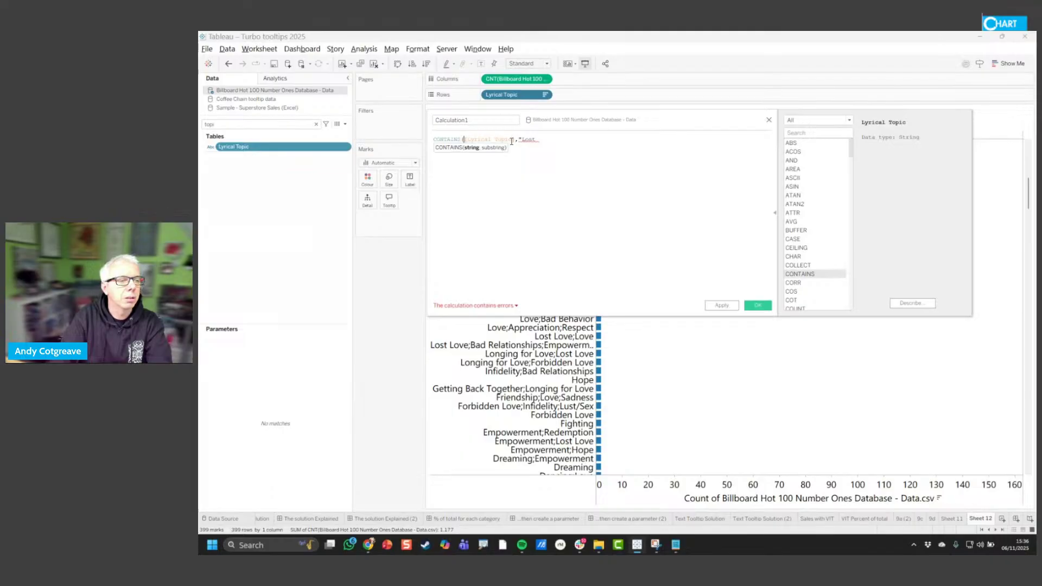
{"action": "type", "text": "u"}
{"action": "key", "text": "Return"}
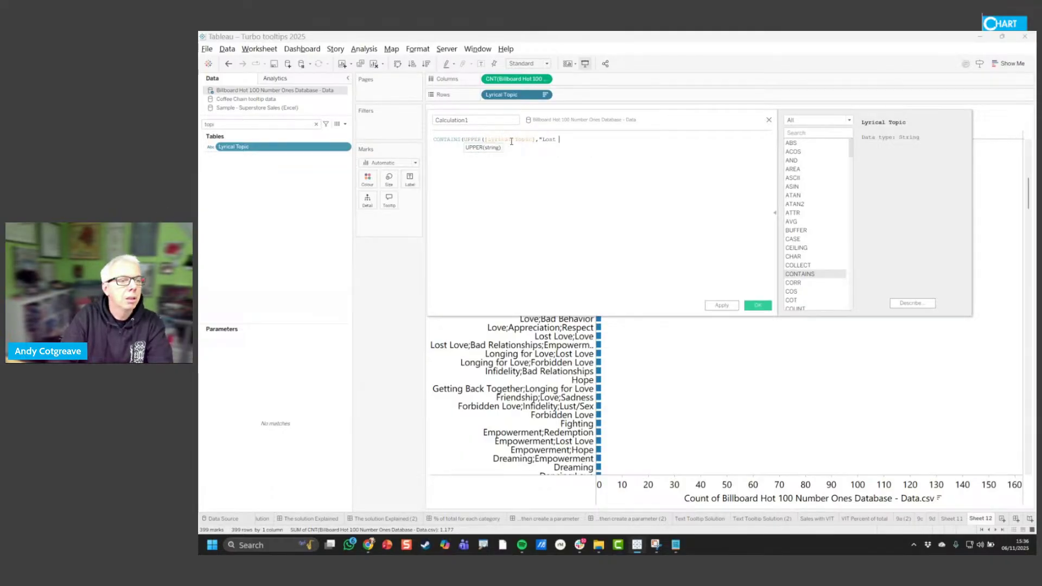
{"action": "key", "text": "Left"}
{"action": "key", "text": "Left"}
{"action": "key", "text": "Left"}
{"action": "key", "text": "Left"}
{"action": "key", "text": "Left"}
{"action": "key", "text": "Left"}
{"action": "key", "text": "Left"}
{"action": "type", "text": ")"}
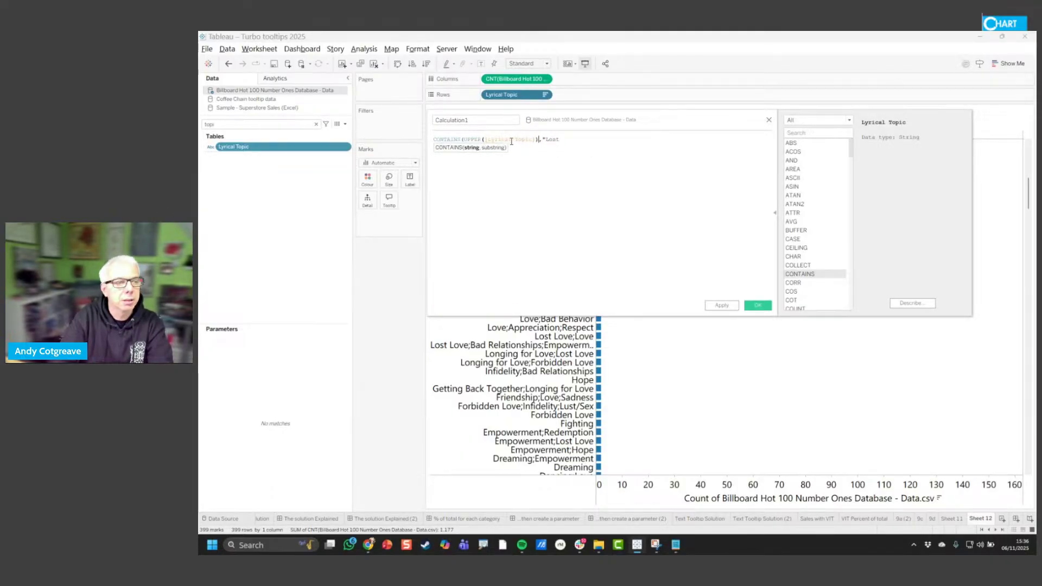
Replace the search text with UPPER("LOST LOVE") and close the CONTAINS formula
{"action": "type", "text": "up"}
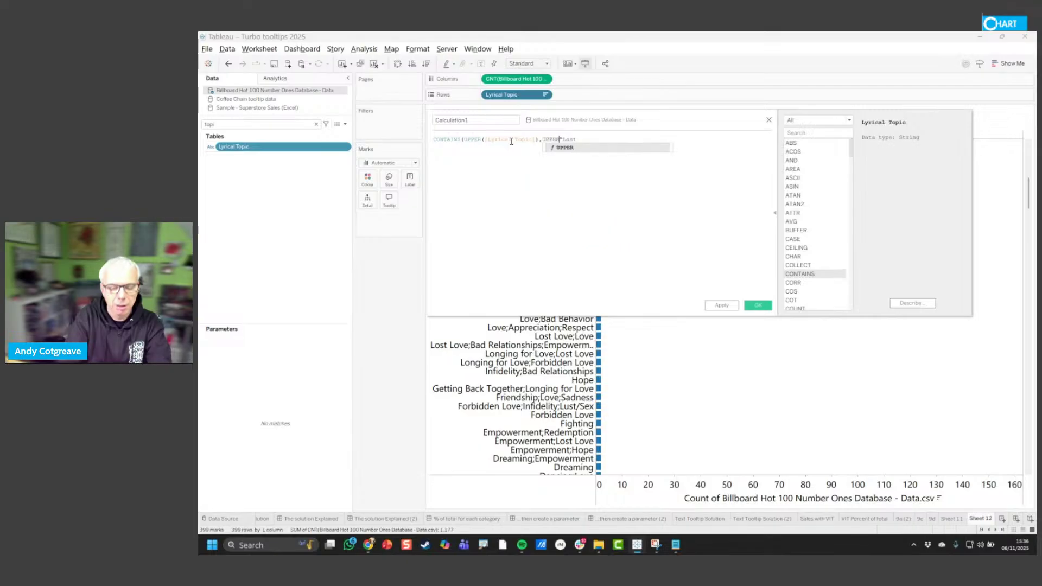
{"action": "key", "text": "Return"}
{"action": "key", "text": "BackSpace"}
{"action": "key", "text": "BackSpace"}
{"action": "key", "text": "BackSpace"}
{"action": "key", "text": "BackSpace"}
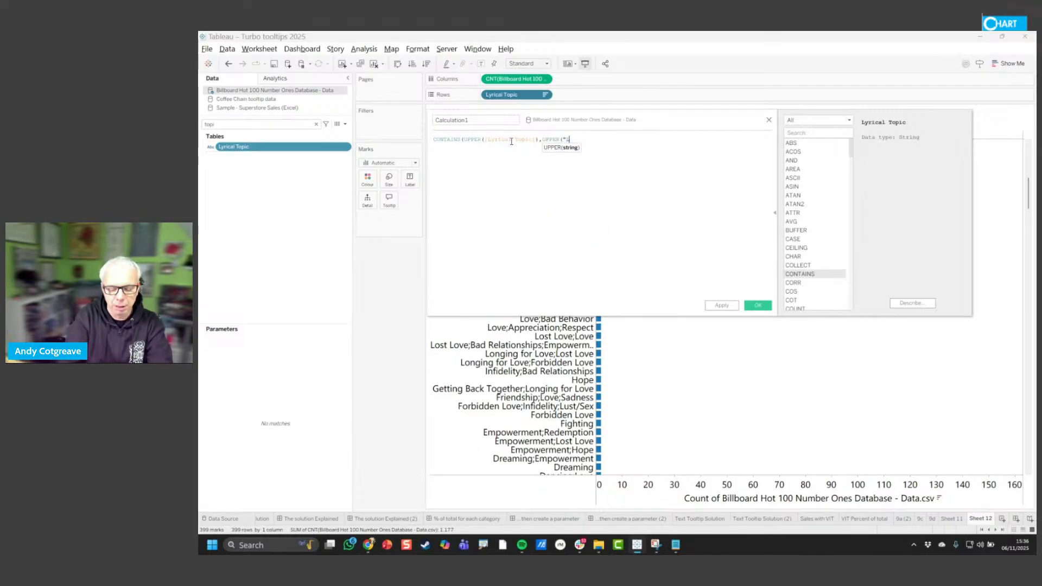
{"action": "type", "text": "OST LOVE\")"}
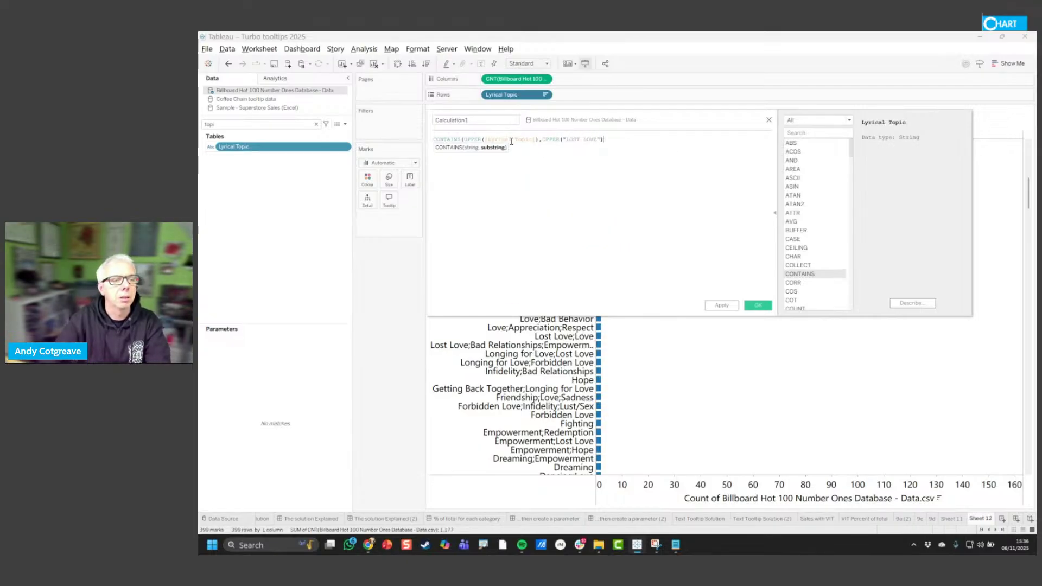
{"action": "type", "text": ")"}
{"action": "scroll", "coordinate": [513, 143], "scroll_direction": "up", "scroll_amount": 2}
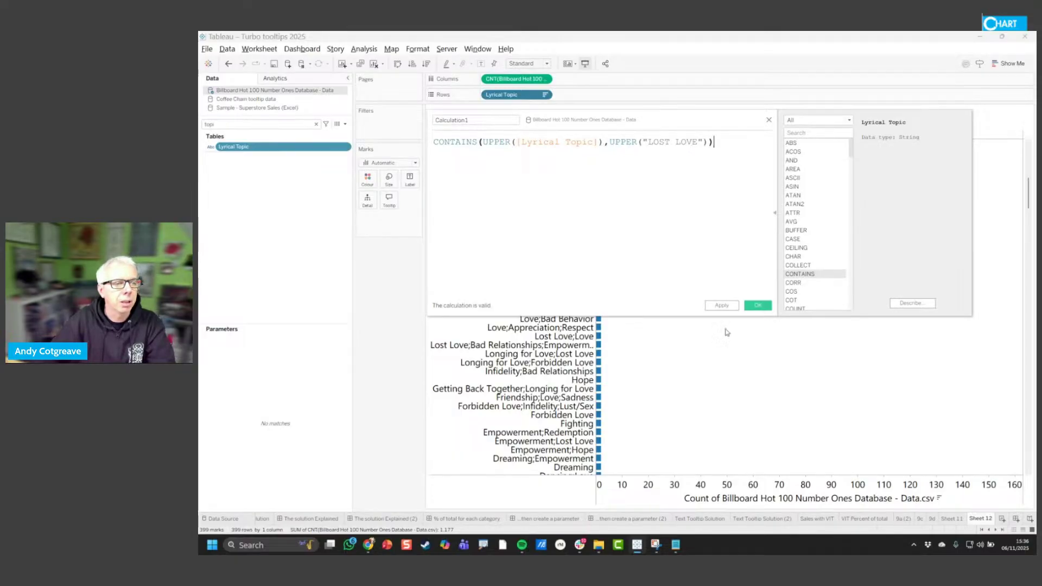
Name the calculated field Contains Lost Love and save it
{"action": "left_click_drag", "start_coordinate": [516, 120], "coordinate": [374, 116]}
{"action": "type", "text": "C"}
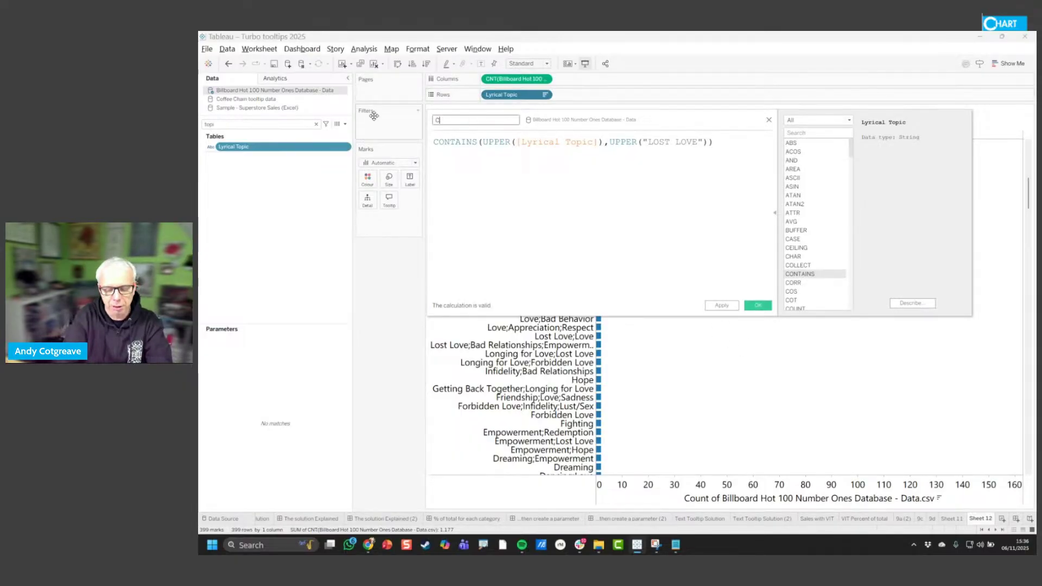
{"action": "type", "text": "ontains Lost Love"}
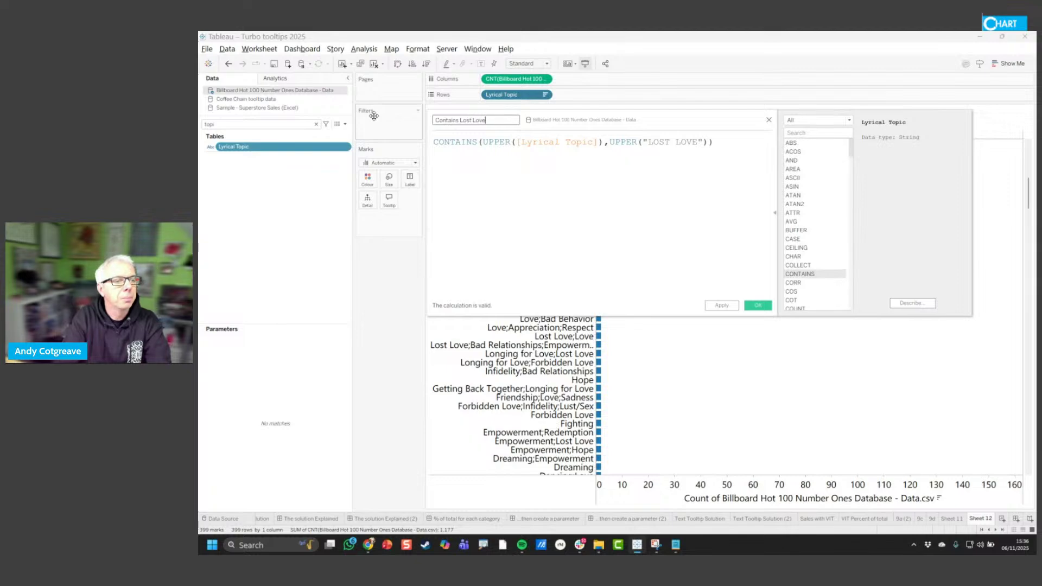
{"action": "left_click", "coordinate": [758, 305]}
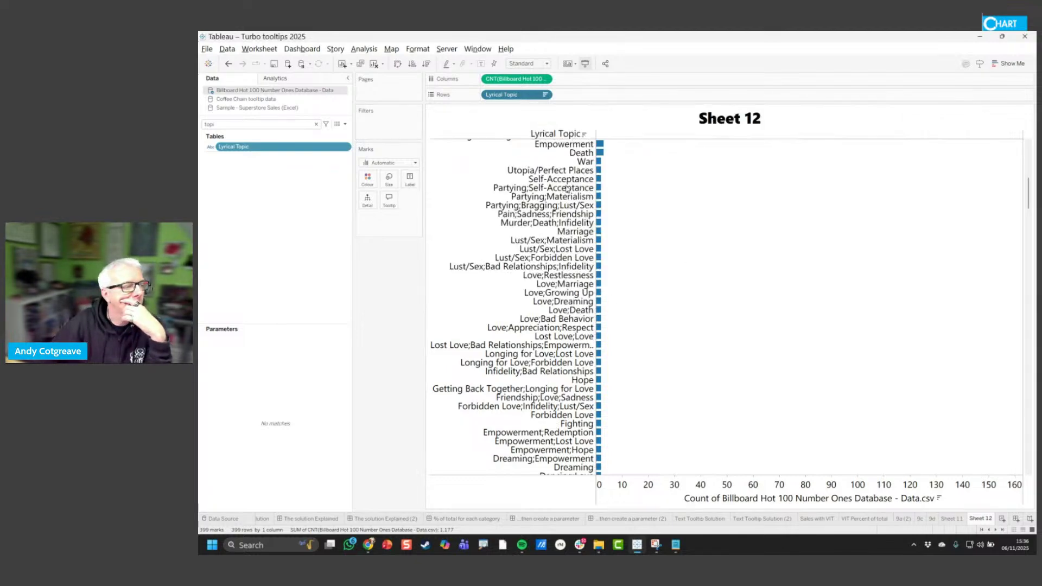
Clear the field search, colour the bars by Contains Lost Love, and remove Lyrical Topic from the rows
{"action": "left_click", "coordinate": [316, 124]}
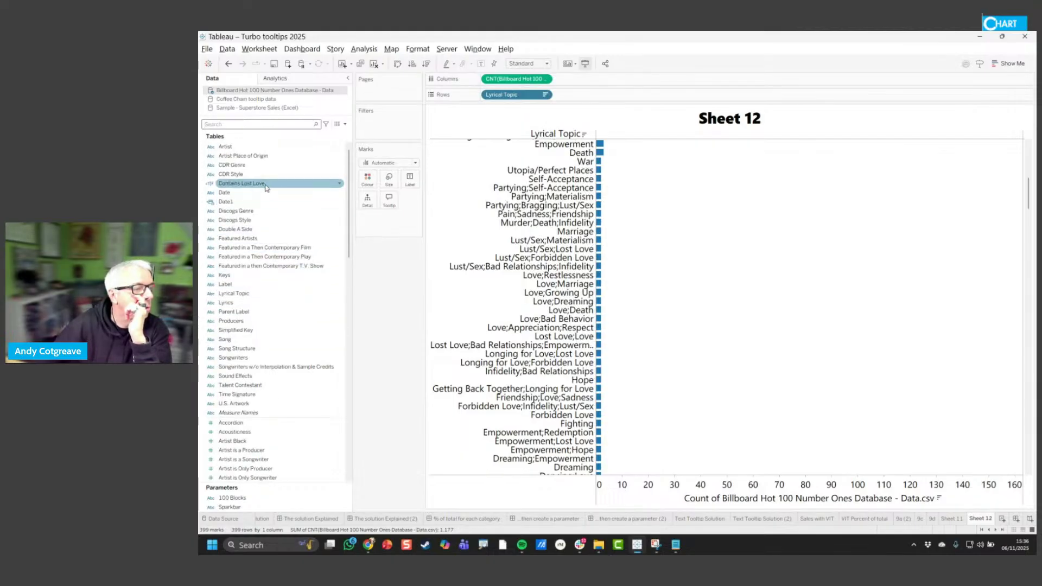
{"action": "left_click_drag", "start_coordinate": [266, 188], "coordinate": [369, 180]}
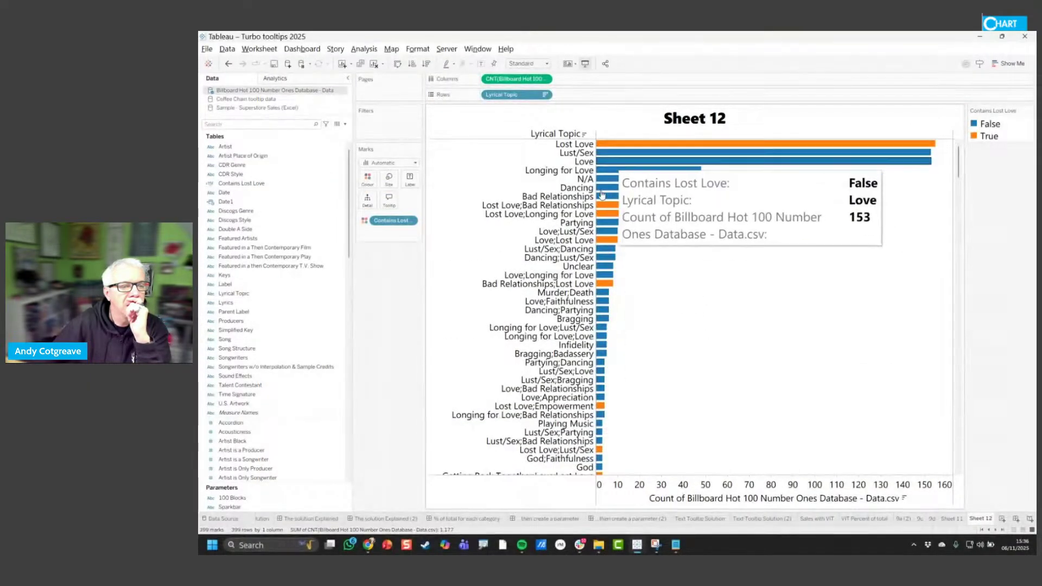
{"action": "left_click_drag", "start_coordinate": [502, 95], "coordinate": [439, 304]}
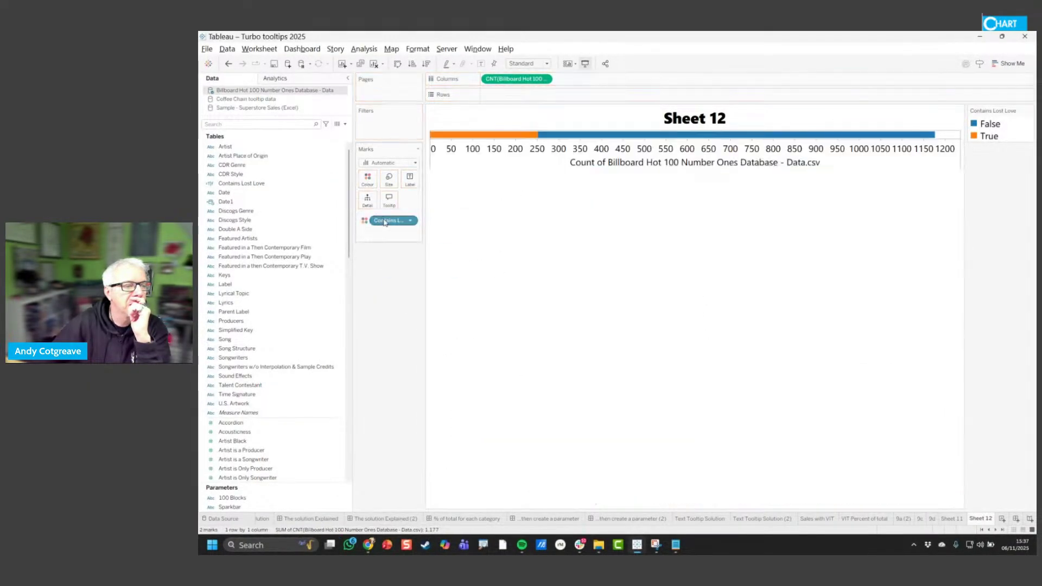
Split the chart into rows by Contains Lost Love instead of colour, and inspect the count of the True bar
{"action": "left_click_drag", "start_coordinate": [384, 222], "coordinate": [405, 312]}
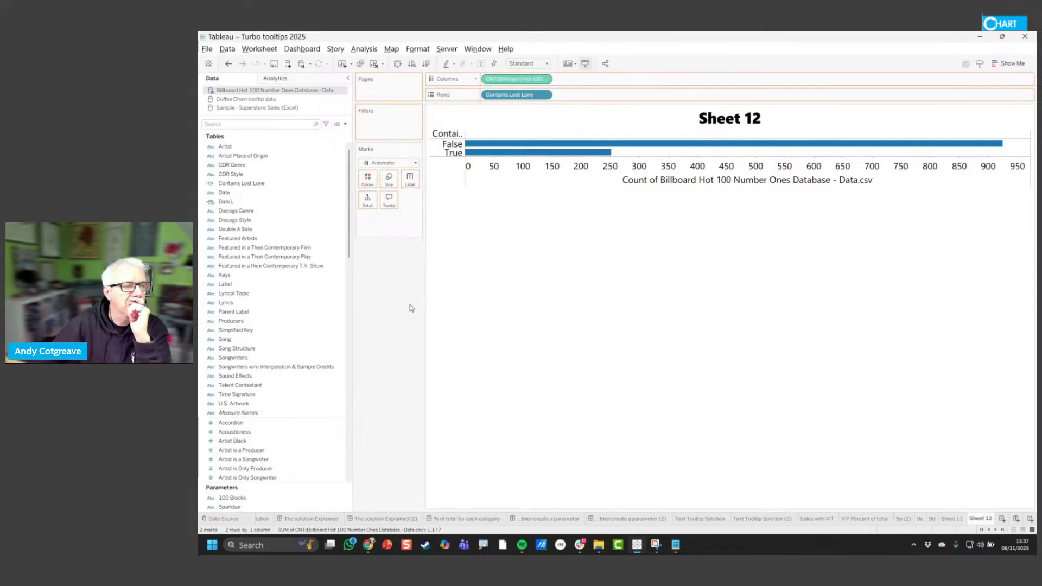
{"action": "key", "text": "ctrl+z"}
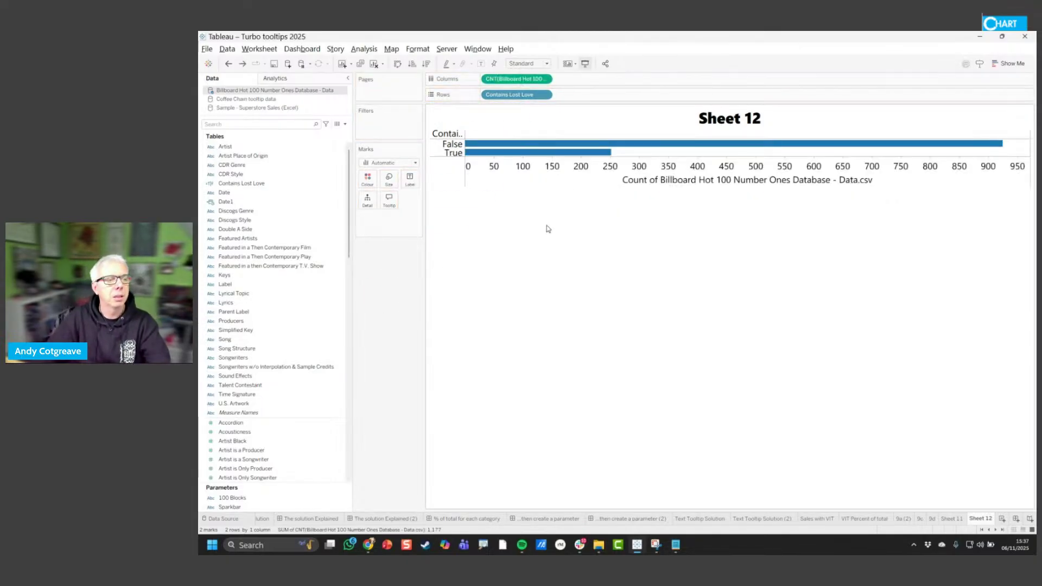
{"action": "mouse_move", "coordinate": [585, 155]}
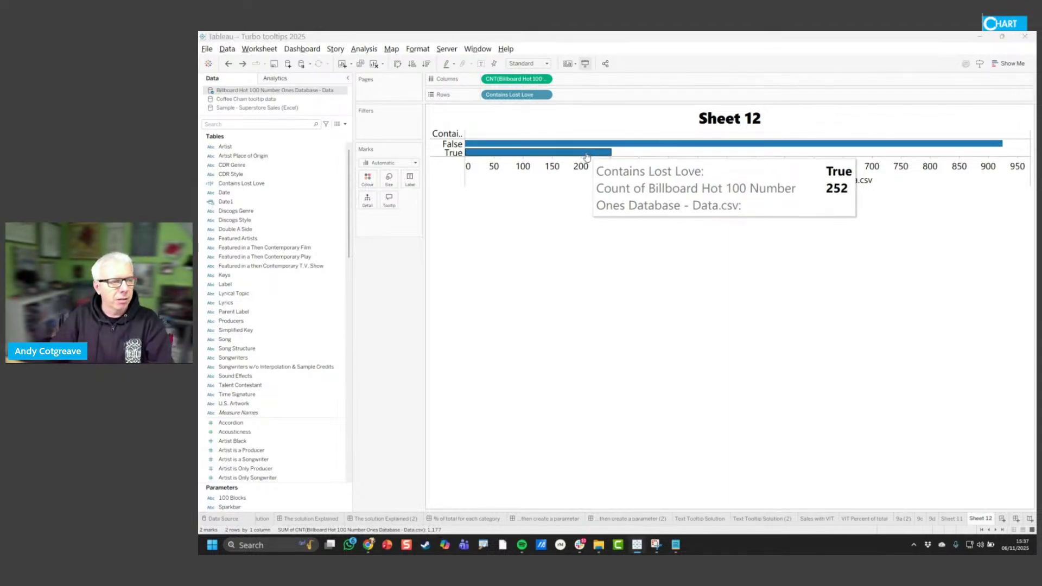
Compare the Contains Lost Love counts in Veezoo's chat chart with the Tableau bars, ending in Veezoo
{"action": "key", "text": "alt+Tab"}
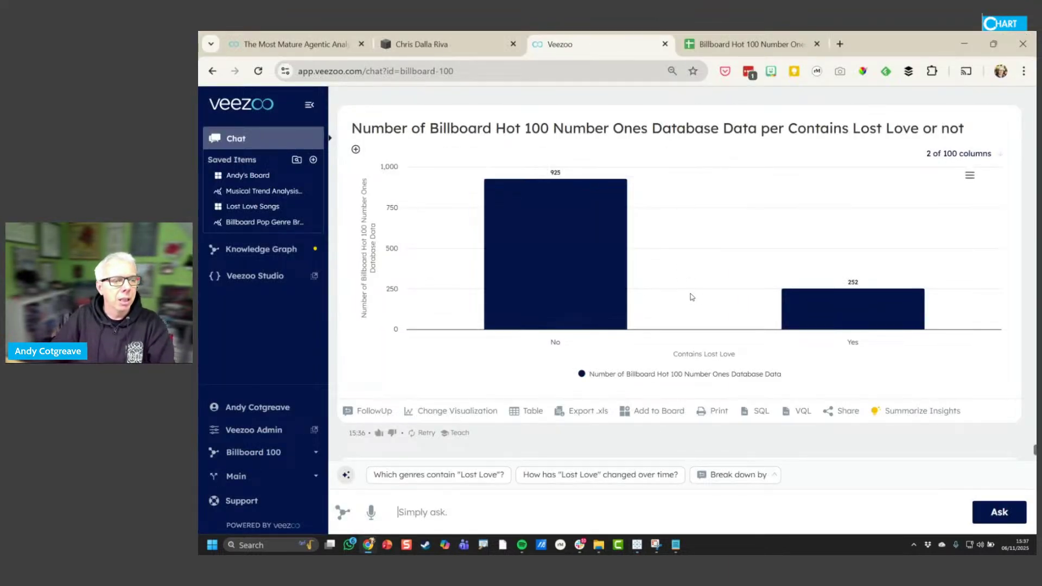
{"action": "key", "text": "alt+Tab"}
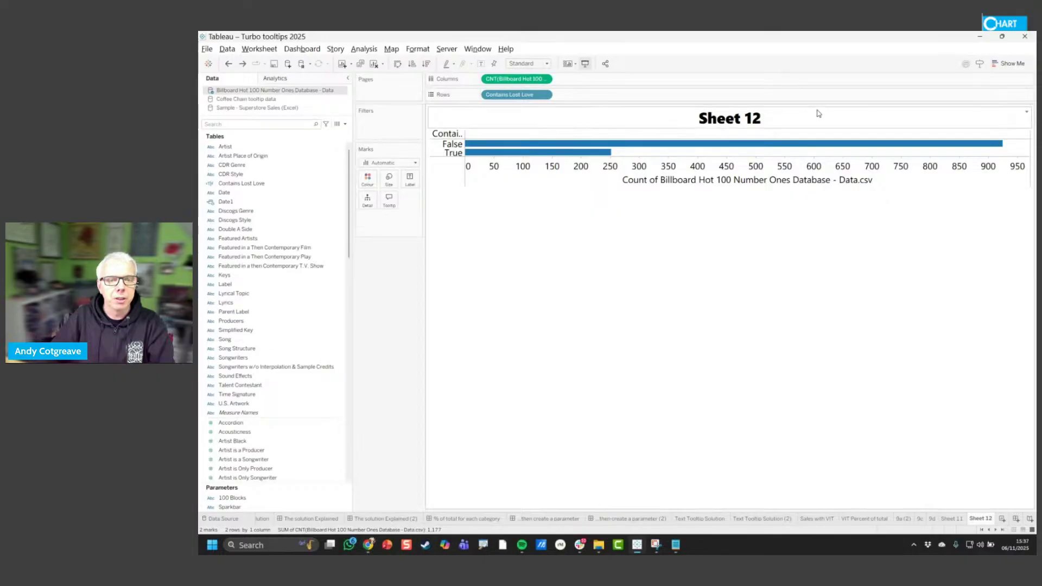
{"action": "mouse_move", "coordinate": [782, 148]}
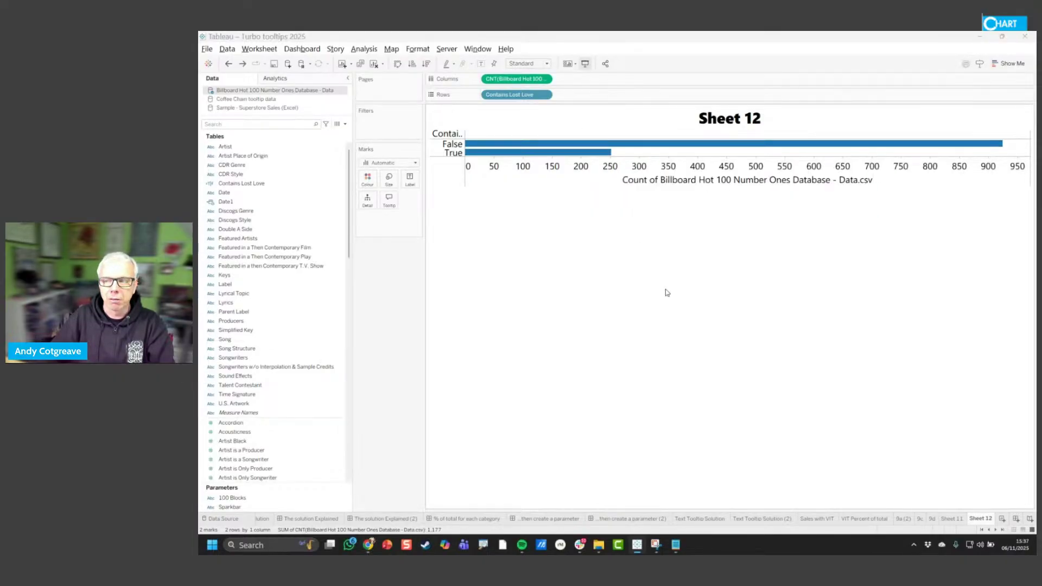
{"action": "key", "text": "alt+Tab"}
{"action": "scroll", "coordinate": [669, 283], "scroll_direction": "up", "scroll_amount": 10}
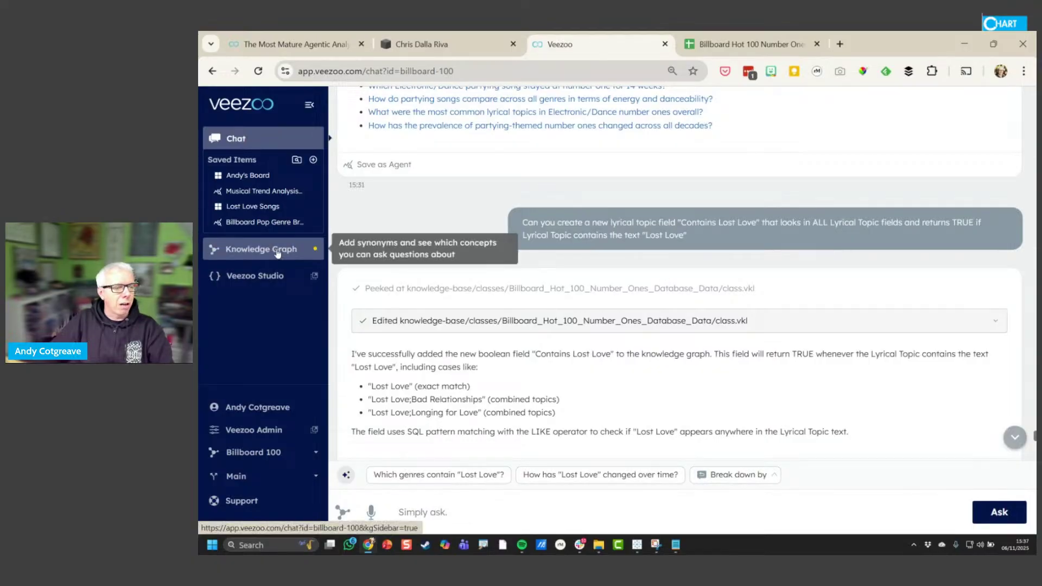
{"action": "scroll", "coordinate": [522, 274], "scroll_direction": "down", "scroll_amount": 10}
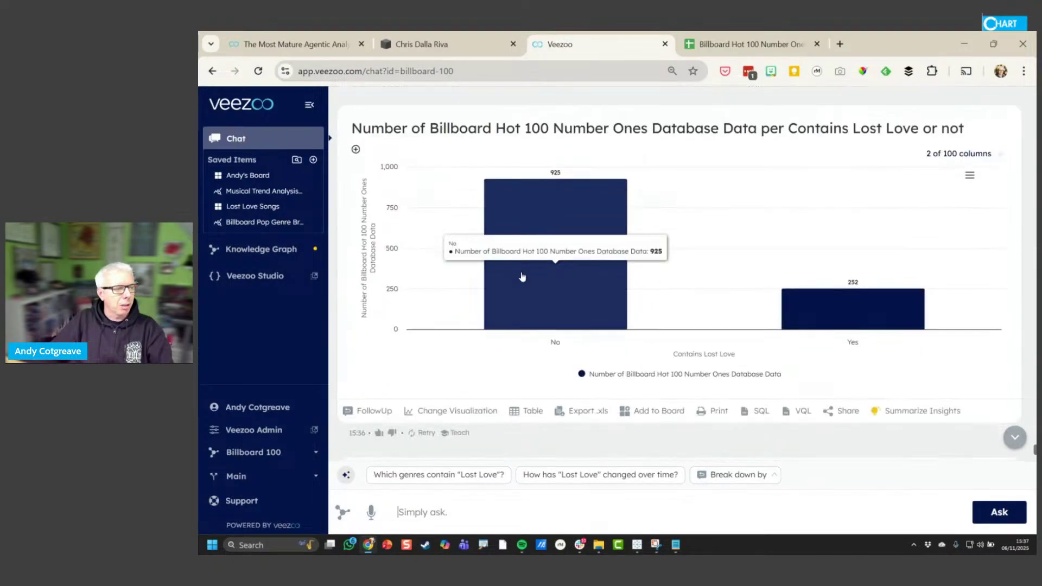
Show the Knowledge Graph in visual mode as a network and inspect individual field nodes such as Flute Piccolo and Artist Black
{"action": "left_click", "coordinate": [281, 253]}
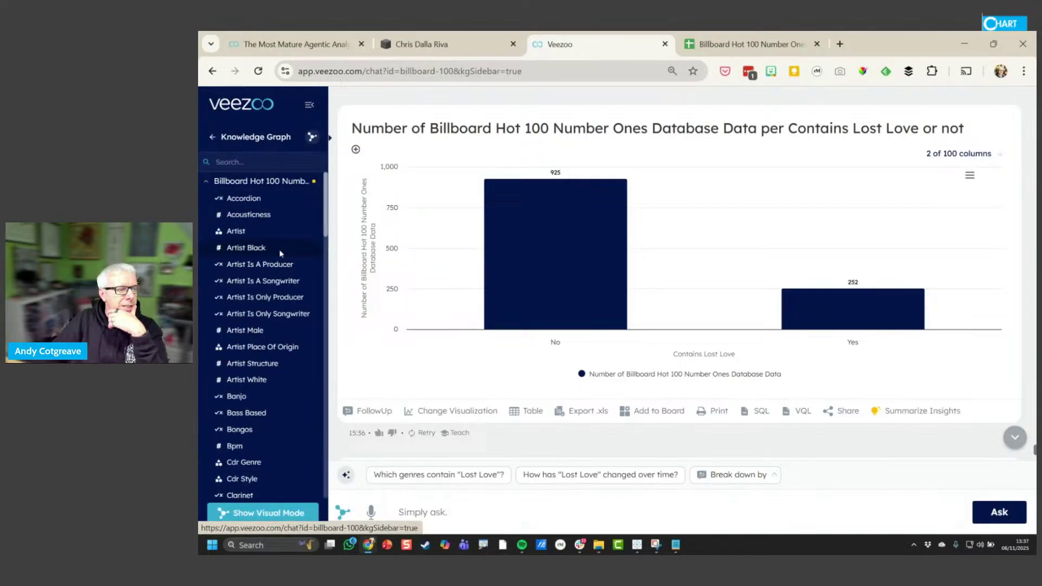
{"action": "left_click", "coordinate": [313, 137]}
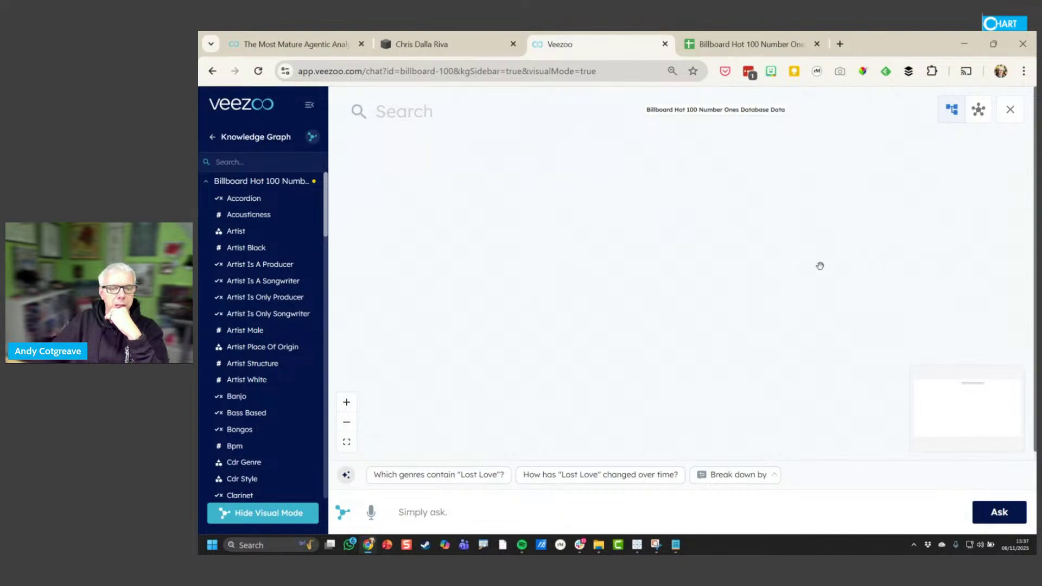
{"action": "left_click", "coordinate": [979, 111]}
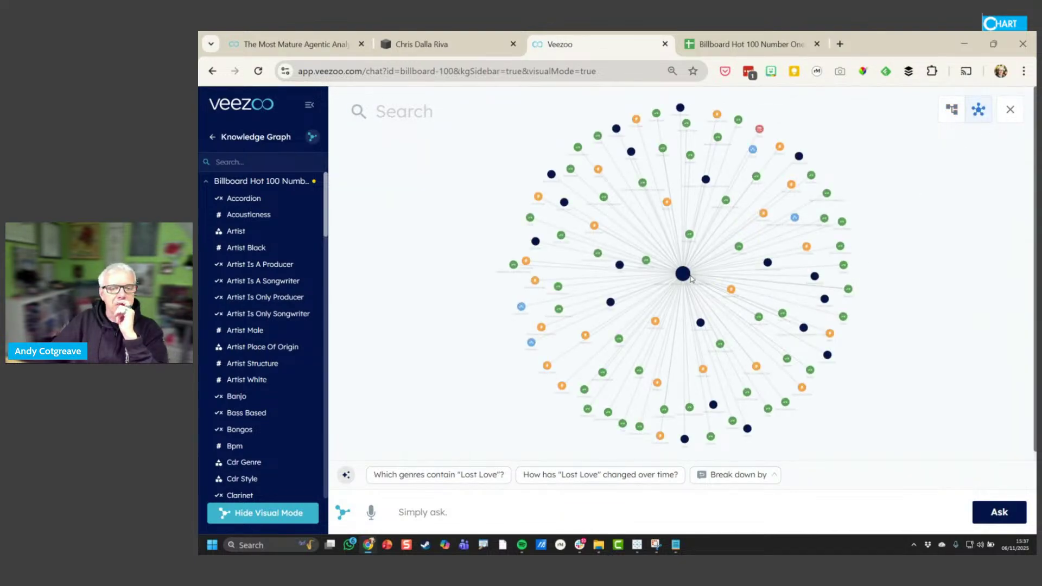
{"action": "mouse_move", "coordinate": [740, 248]}
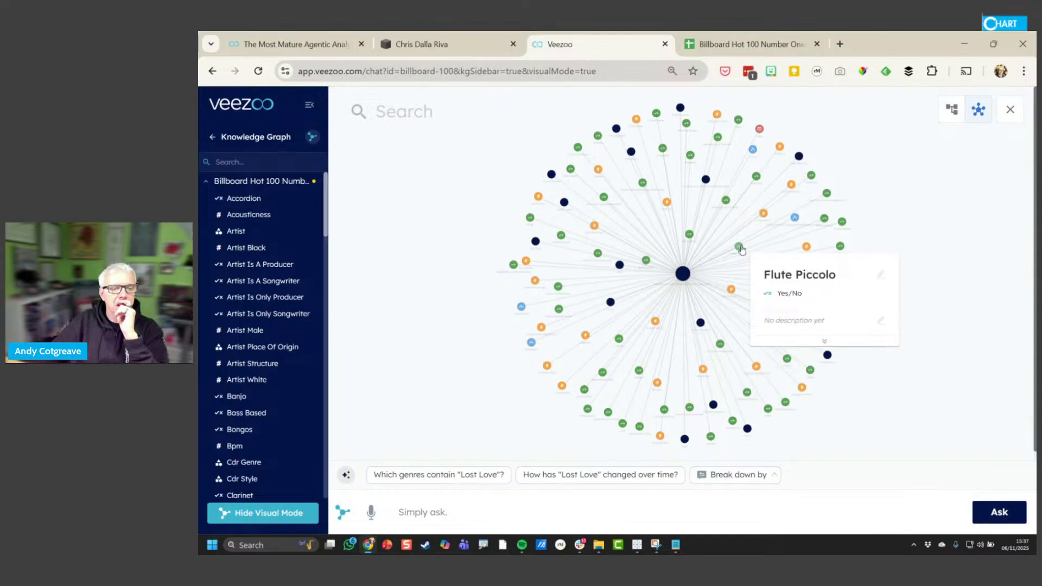
{"action": "mouse_move", "coordinate": [809, 250]}
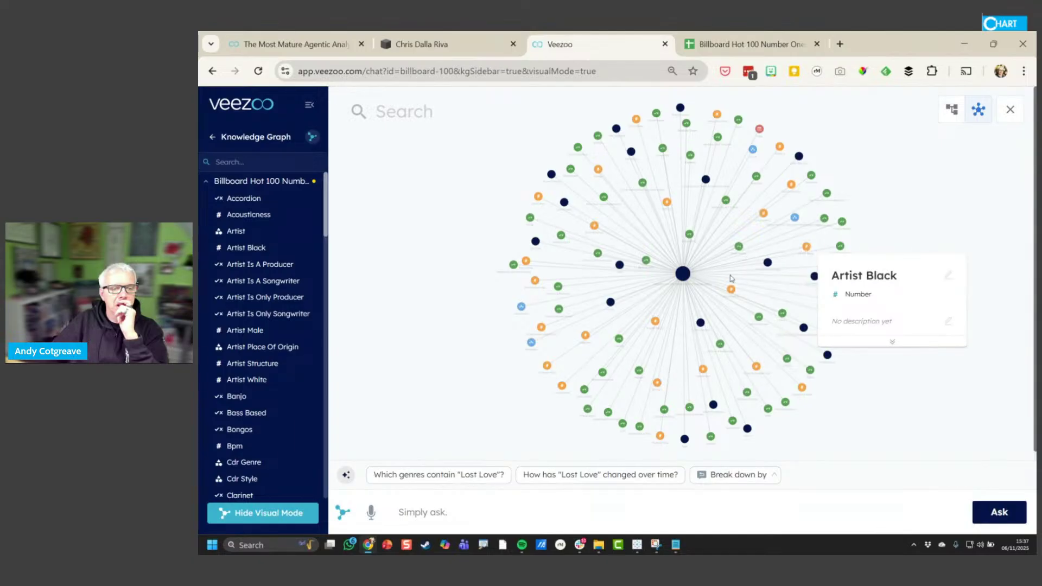
Switch the Knowledge Graph to the tree layout, expand the Billboard Hot 100 Number Ones Database Data table and read through its fields
{"action": "left_click", "coordinate": [952, 110]}
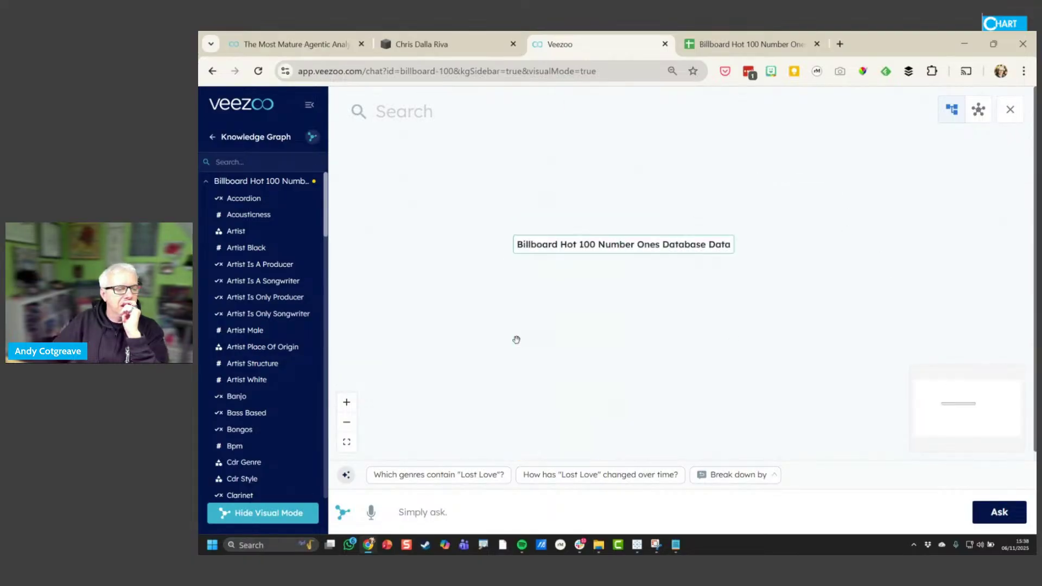
{"action": "left_click", "coordinate": [612, 259]}
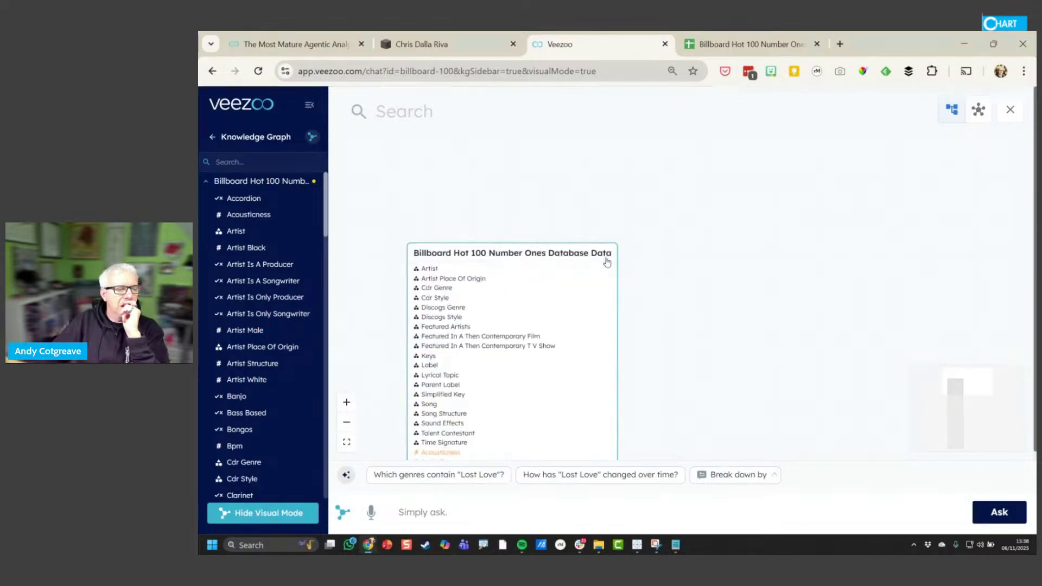
{"action": "scroll", "coordinate": [554, 328], "scroll_direction": "up", "scroll_amount": 5}
{"action": "scroll", "coordinate": [729, 358], "scroll_direction": "down", "scroll_amount": 3}
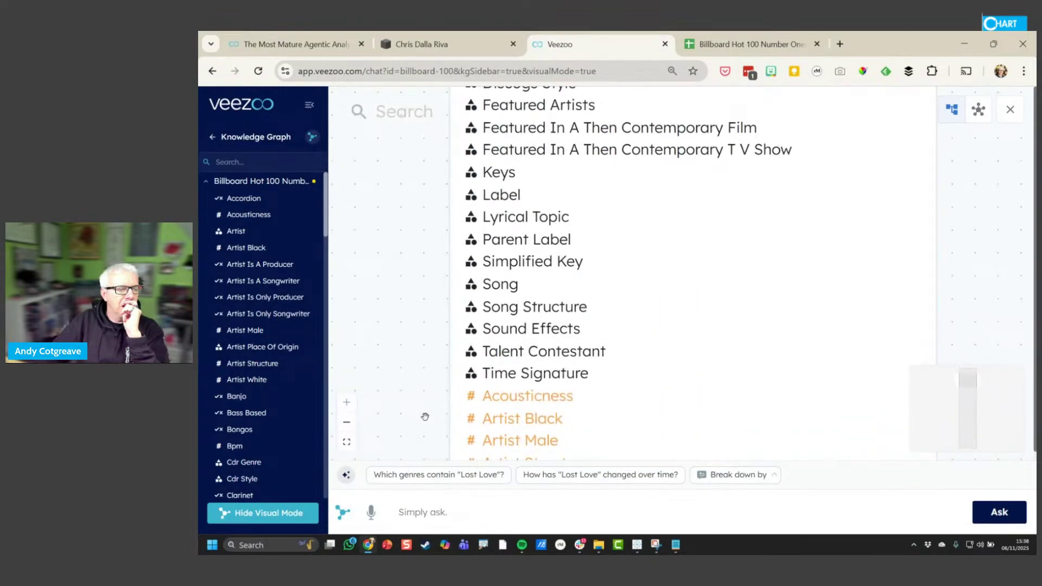
{"action": "scroll", "coordinate": [495, 339], "scroll_direction": "down", "scroll_amount": 5}
{"action": "scroll", "coordinate": [495, 338], "scroll_direction": "down", "scroll_amount": 9}
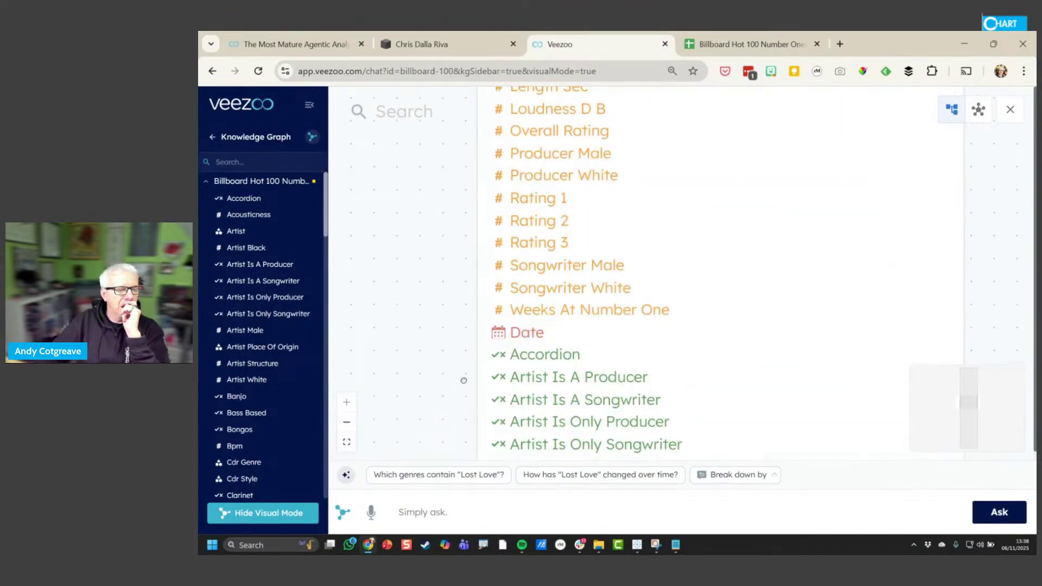
{"action": "scroll", "coordinate": [483, 386], "scroll_direction": "down", "scroll_amount": 9}
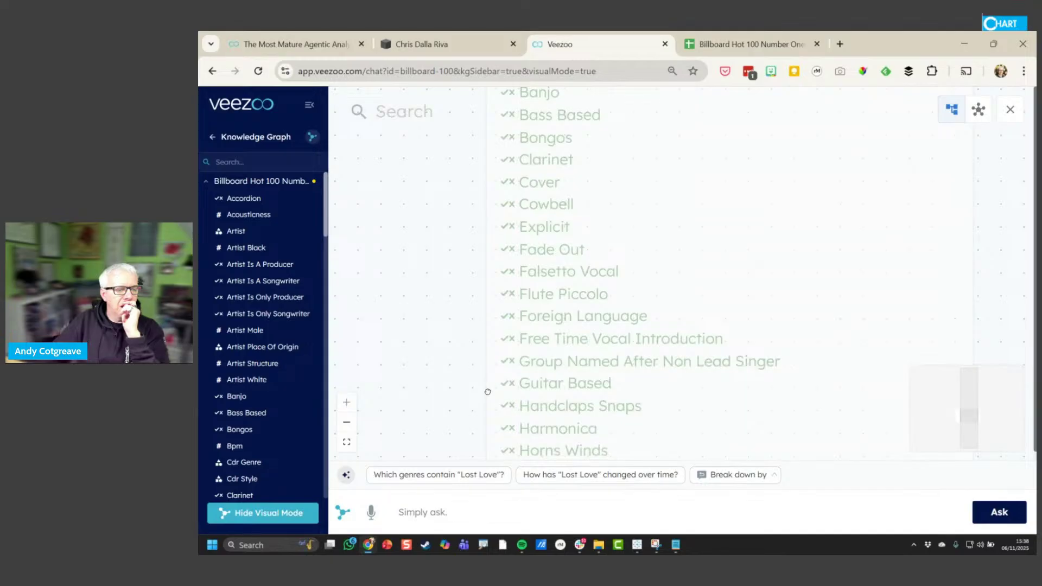
{"action": "scroll", "coordinate": [499, 336], "scroll_direction": "down", "scroll_amount": 9}
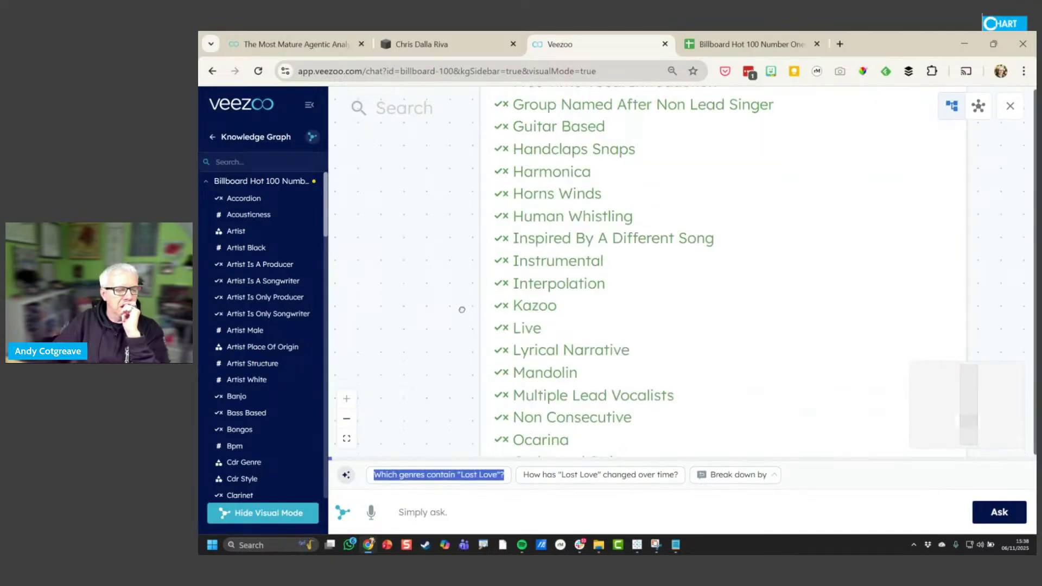
{"action": "scroll", "coordinate": [481, 320], "scroll_direction": "down", "scroll_amount": 5}
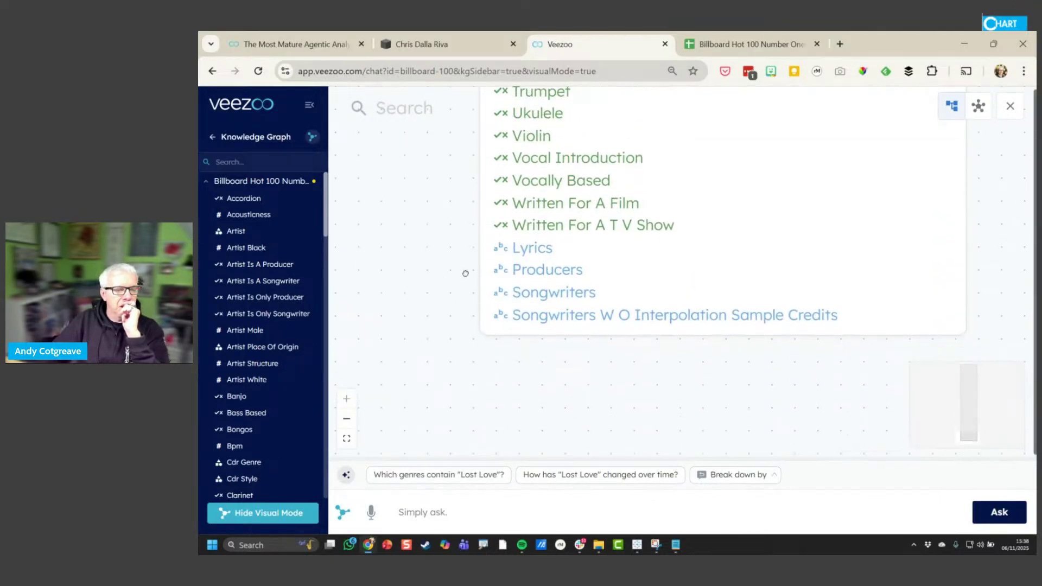
{"action": "scroll", "coordinate": [443, 319], "scroll_direction": "down", "scroll_amount": 5}
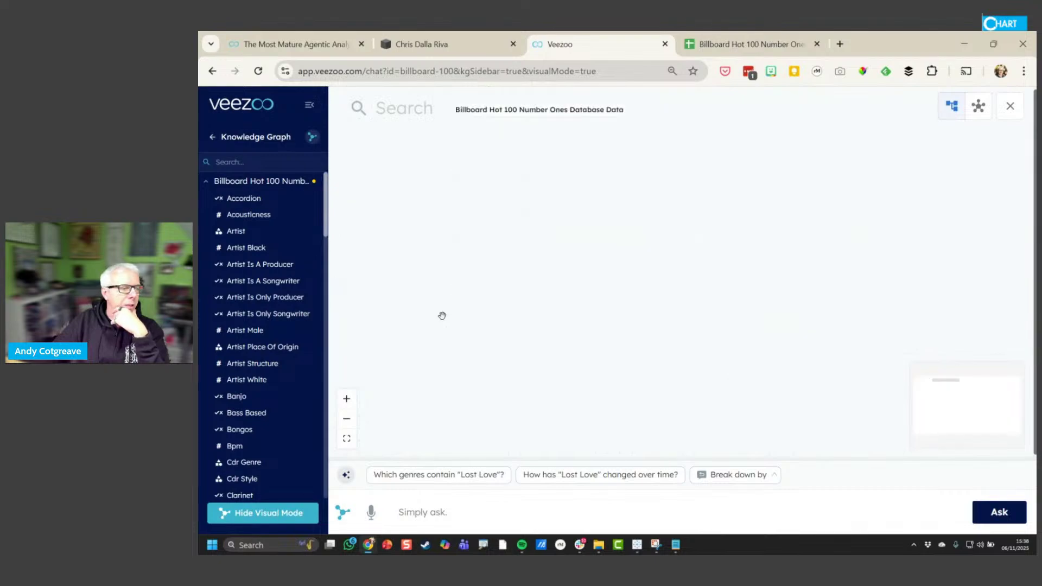
Leave the Knowledge Graph for the chat and review the Contains Lost Love breakdown chart
{"action": "left_click", "coordinate": [206, 181]}
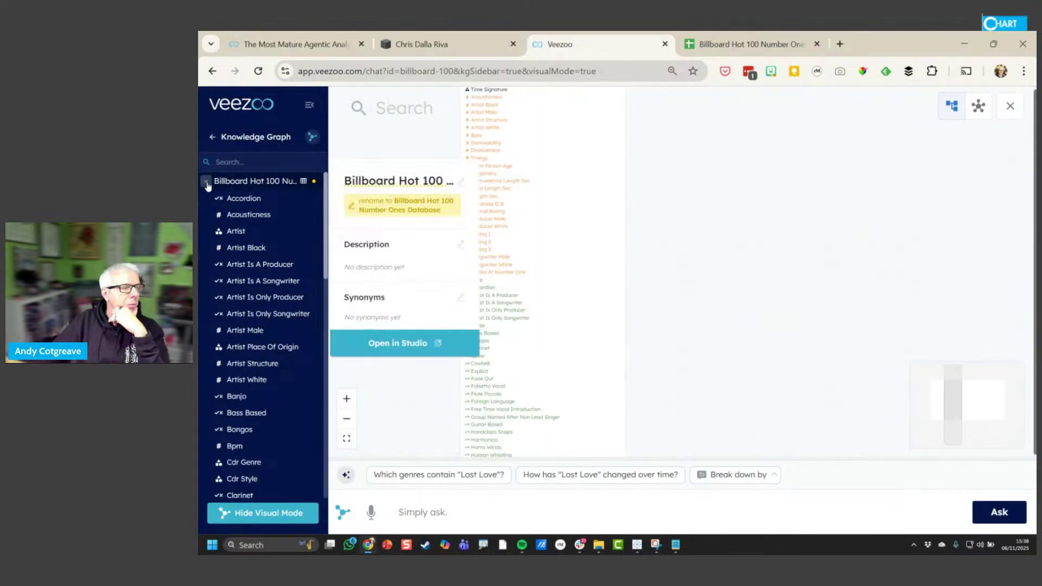
{"action": "left_click", "coordinate": [217, 137]}
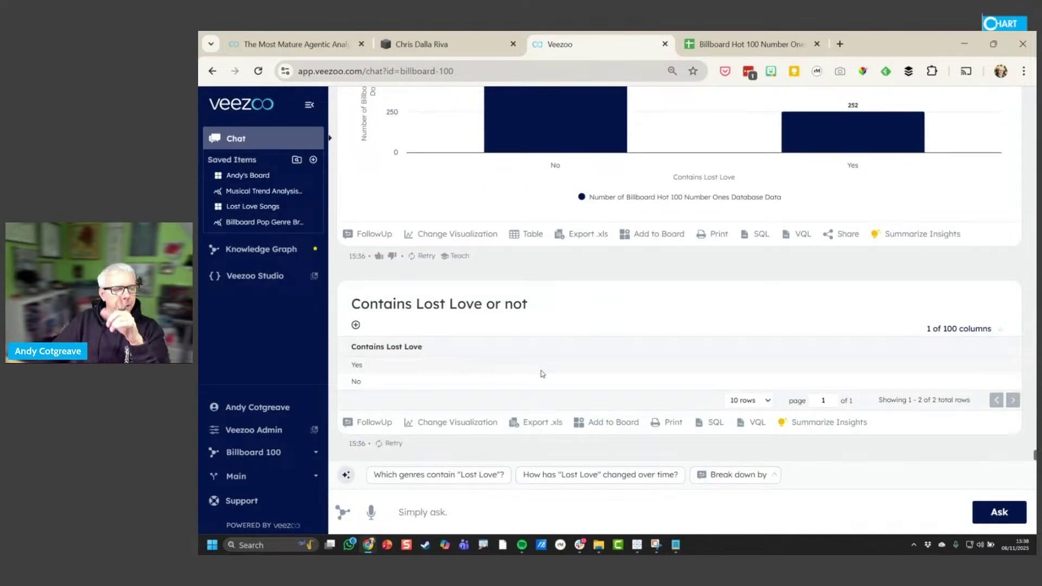
{"action": "scroll", "coordinate": [540, 381], "scroll_direction": "up", "scroll_amount": 5}
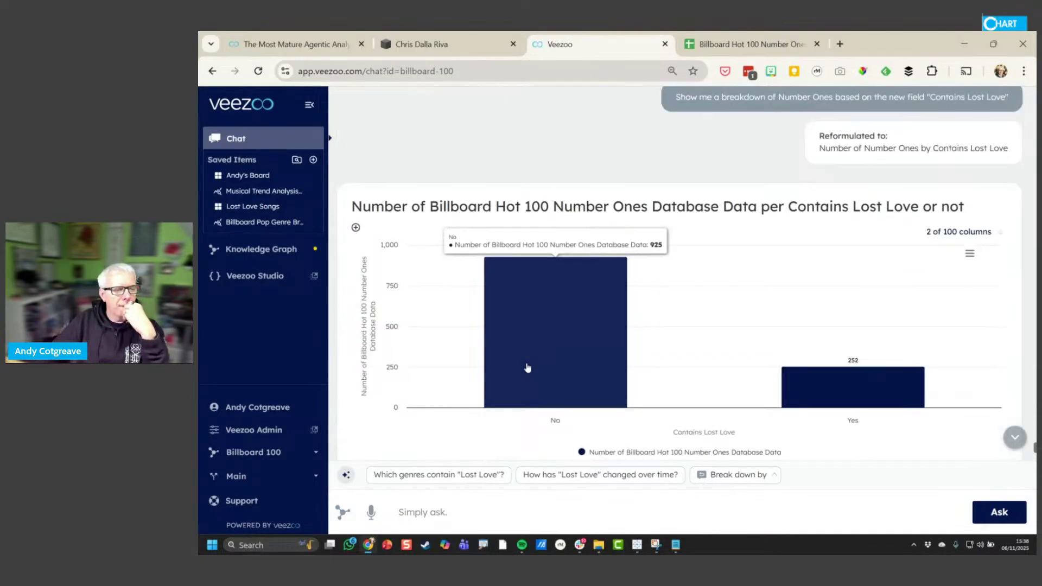
{"action": "scroll", "coordinate": [527, 368], "scroll_direction": "down", "scroll_amount": 5}
Ask Veezoo to analyse "Contains Lost Love" songs over time and genre
{"action": "left_click", "coordinate": [421, 511]}
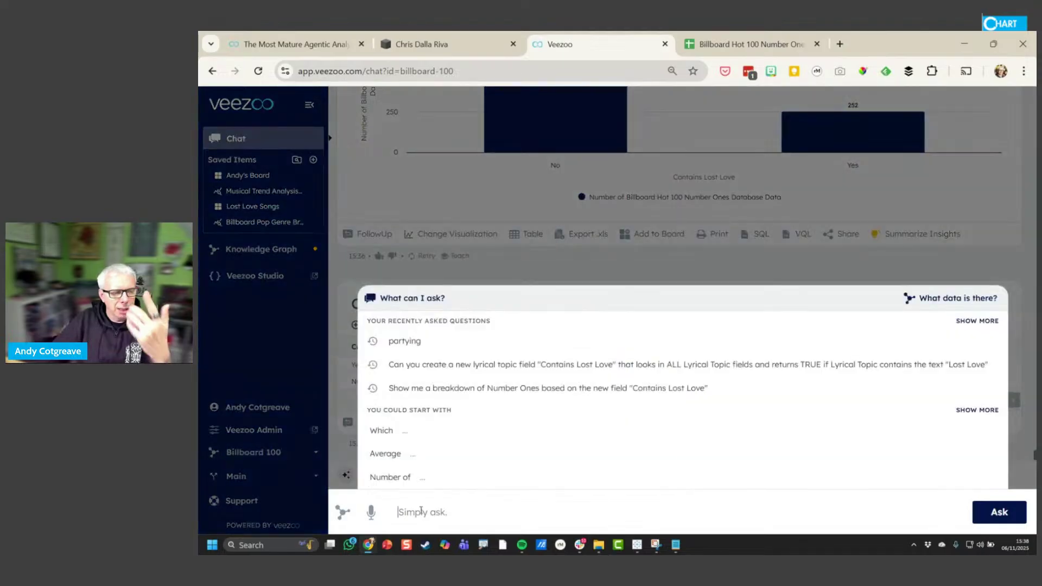
{"action": "type", "text": "Give me"}
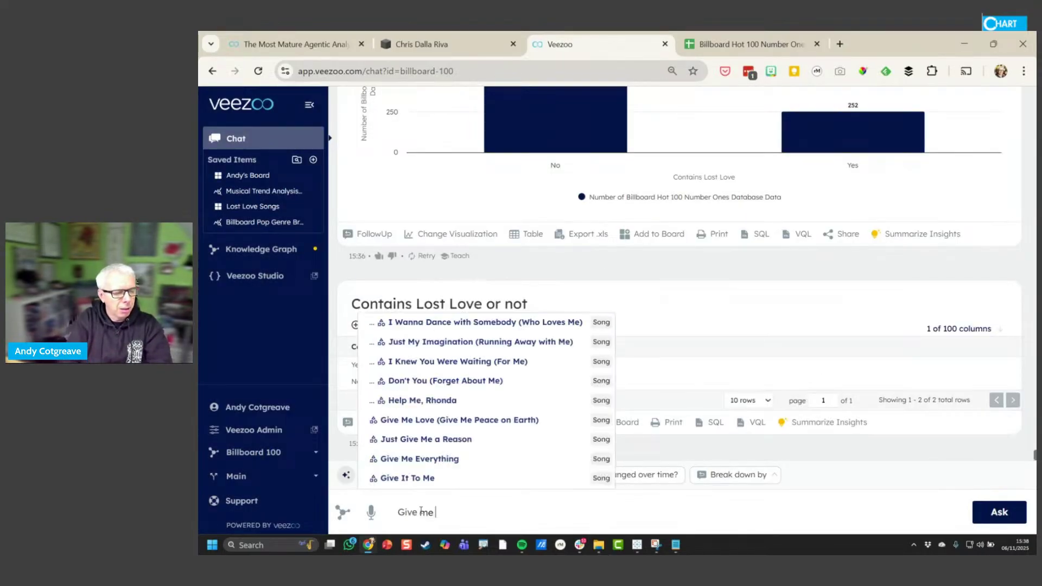
{"action": "key", "text": "ctrl+a"}
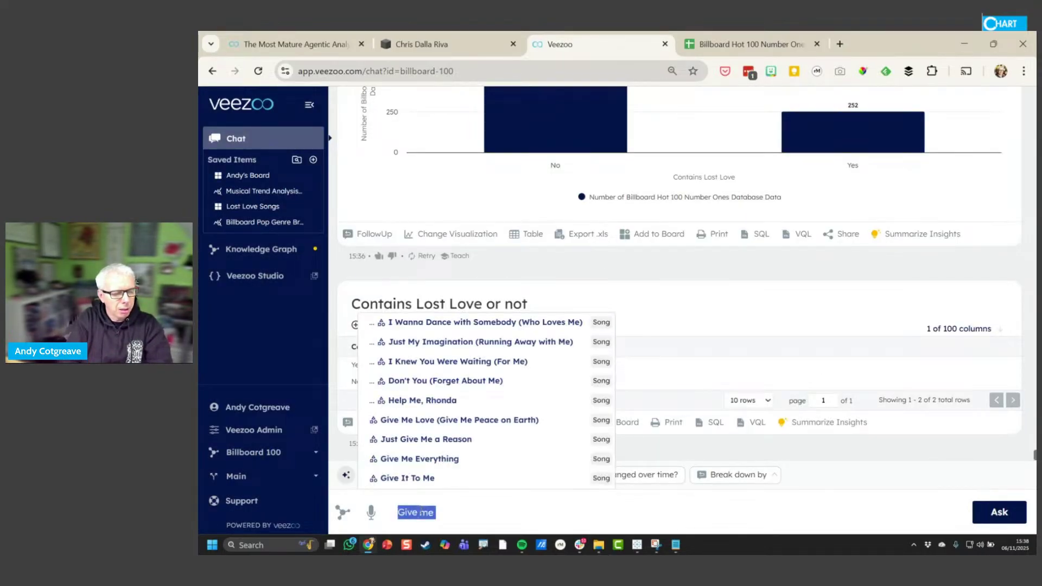
{"action": "type", "text": "Ananyse \"Co"}
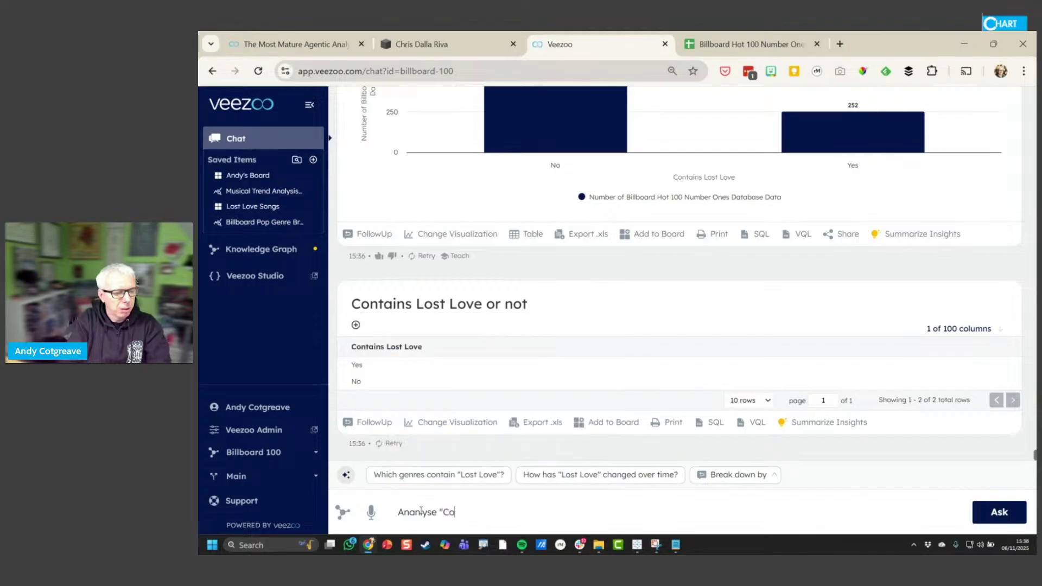
{"action": "type", "text": "ntains Lost Lov"}
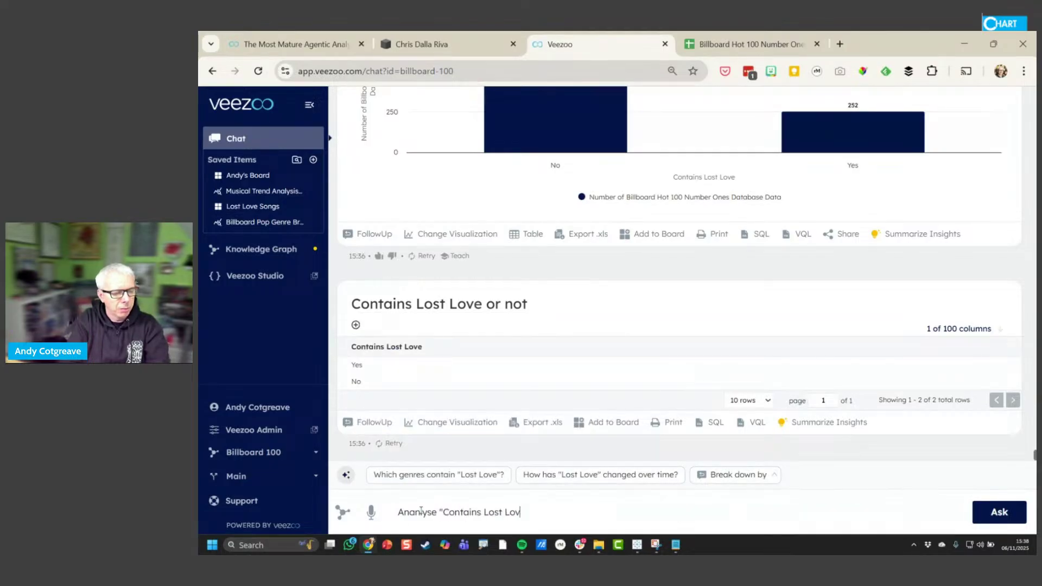
{"action": "type", "text": "e\" song"}
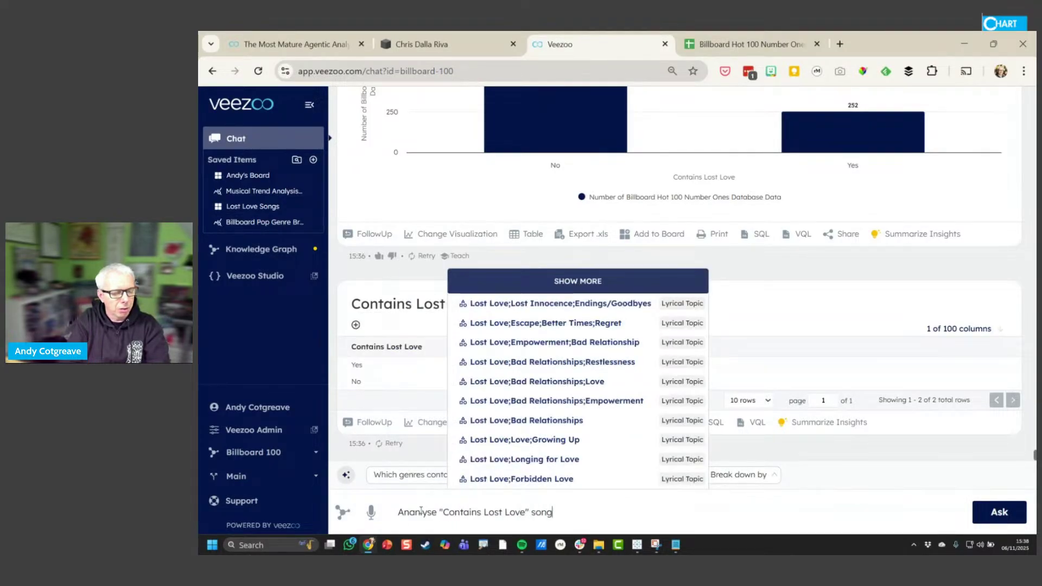
{"action": "type", "text": "s over time, genre, and"}
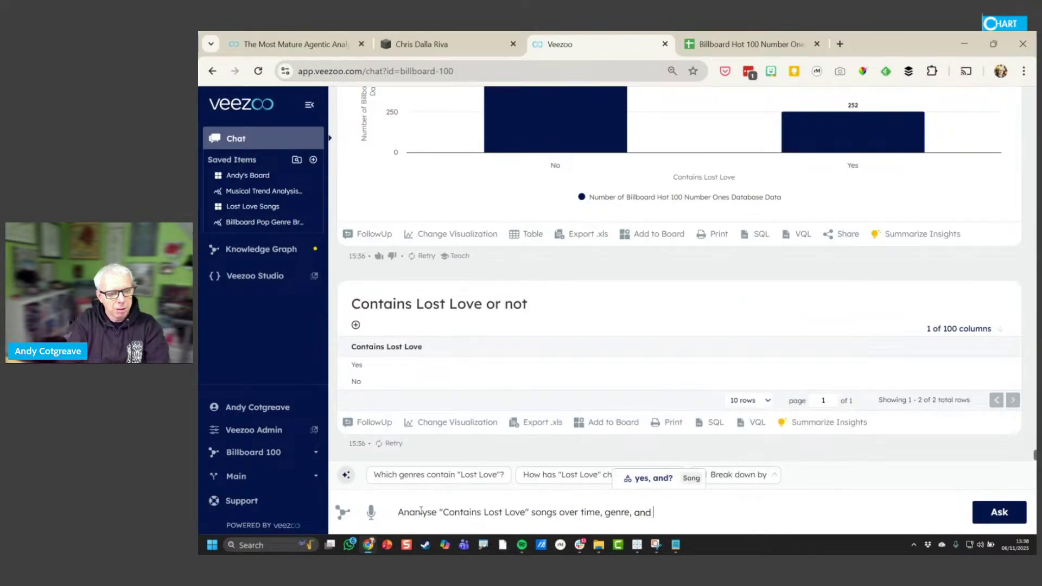
{"action": "key", "text": "BackSpace"}
{"action": "key", "text": "BackSpace"}
{"action": "key", "text": "BackSpace"}
{"action": "key", "text": "BackSpace"}
{"action": "key", "text": "BackSpace"}
{"action": "key", "text": "BackSpace"}
{"action": "key", "text": "BackSpace"}
{"action": "key", "text": "BackSpace"}
{"action": "key", "text": "BackSpace"}
{"action": "key", "text": "BackSpace"}
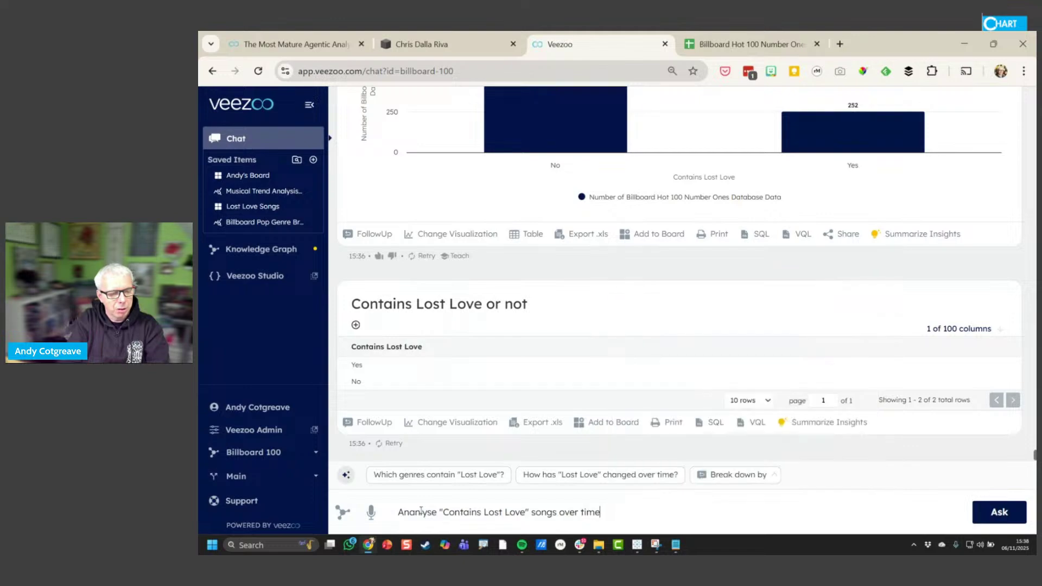
{"action": "type", "text": "and genre"}
{"action": "key", "text": "Return"}
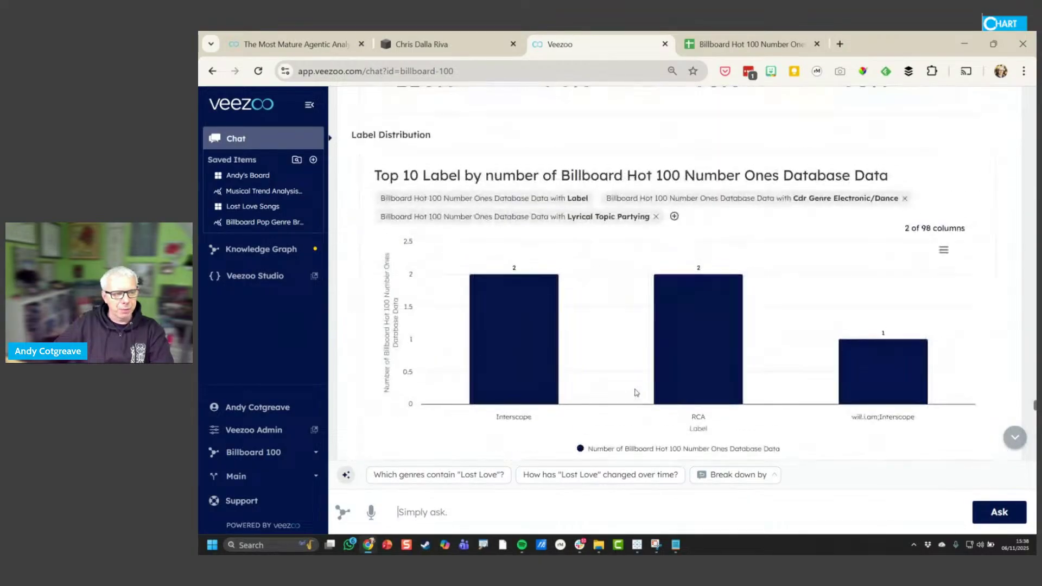
Examine the yearly line chart of Contains Lost Love songs in the new analysis
{"action": "scroll", "coordinate": [637, 392], "scroll_direction": "up", "scroll_amount": 20}
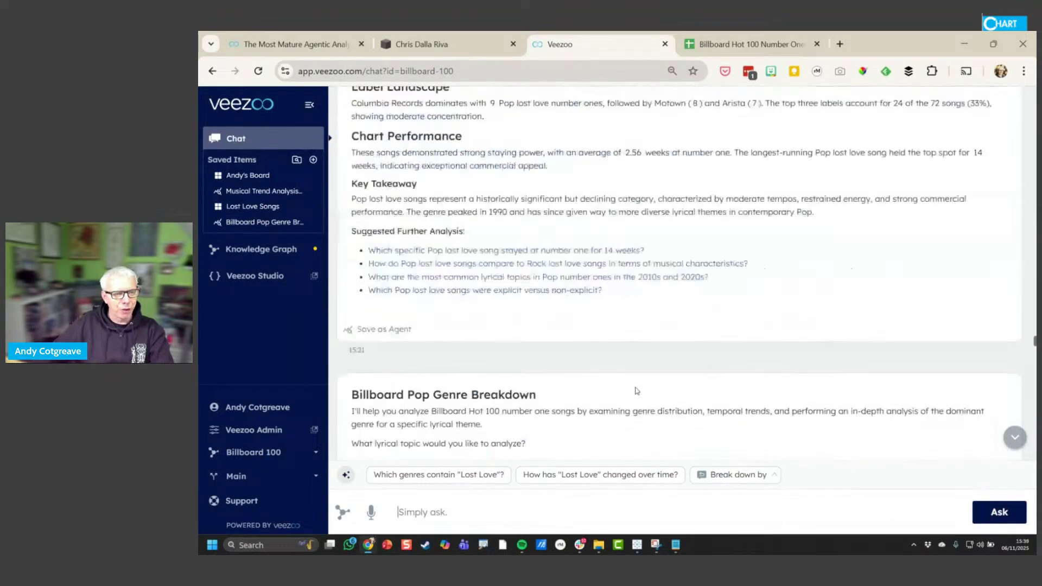
{"action": "scroll", "coordinate": [637, 391], "scroll_direction": "down", "scroll_amount": 15}
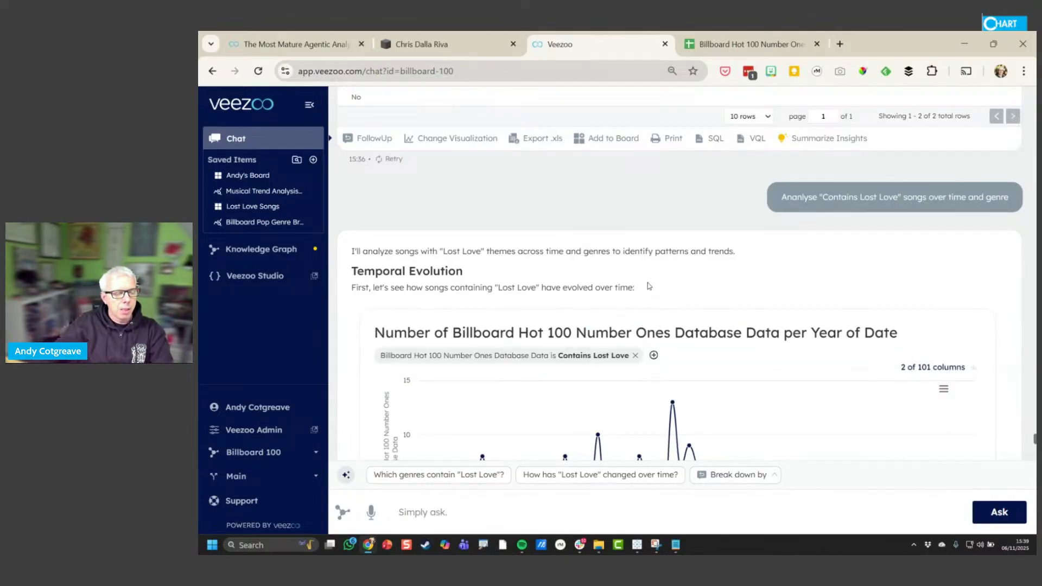
{"action": "scroll", "coordinate": [653, 272], "scroll_direction": "down", "scroll_amount": 3}
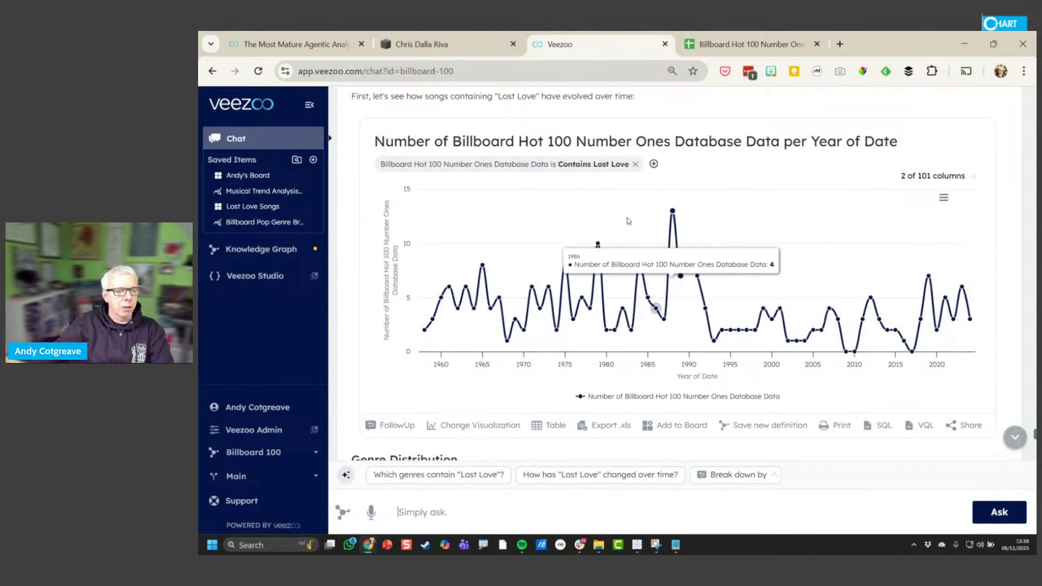
Switch to Tableau and filter Sheet 12 to the songs where Contains Lost Love is True
{"action": "key", "text": "alt+Tab"}
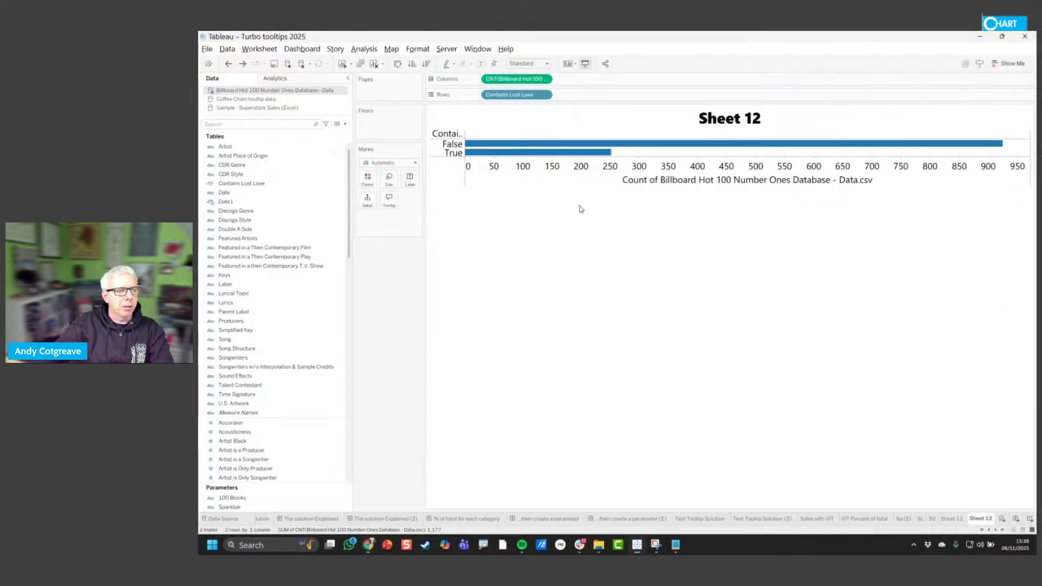
{"action": "left_click_drag", "start_coordinate": [520, 96], "coordinate": [394, 132]}
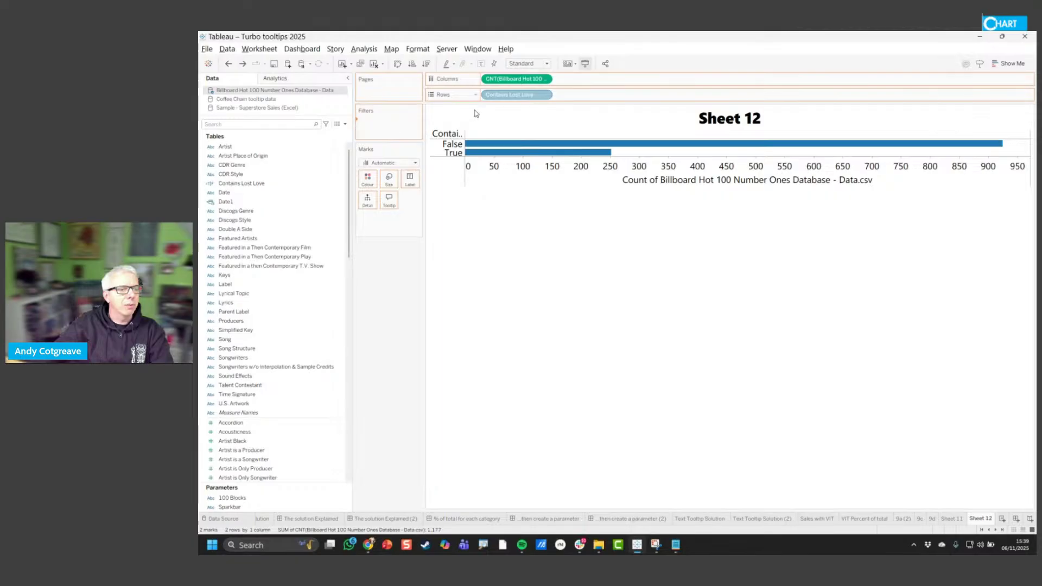
{"action": "left_click", "coordinate": [619, 392]}
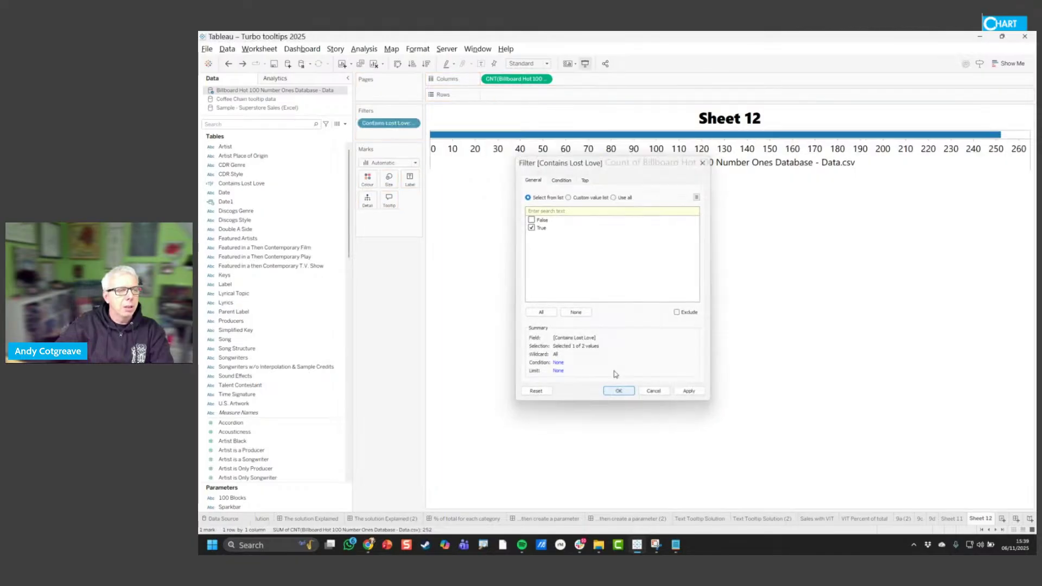
Plot the count of number ones vertically against the year of Date1 and exclude the point with no year
{"action": "left_click_drag", "start_coordinate": [521, 82], "coordinate": [519, 96]}
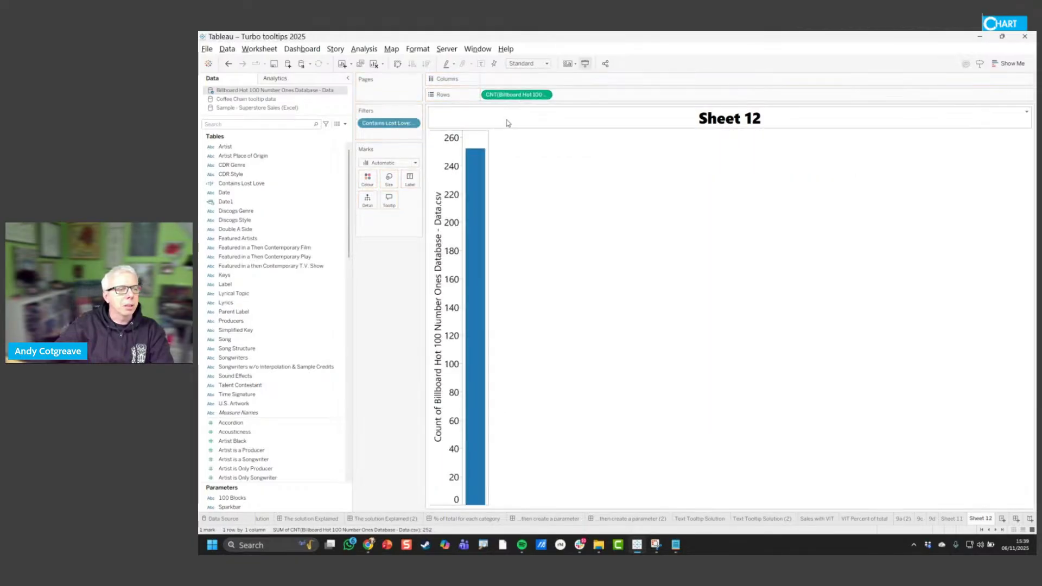
{"action": "left_click_drag", "start_coordinate": [258, 201], "coordinate": [505, 79]}
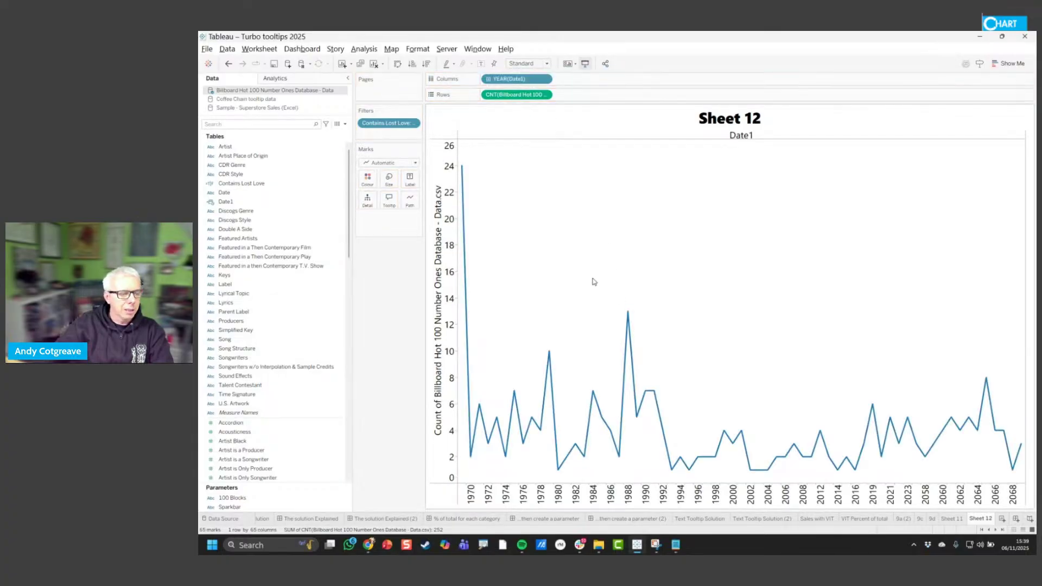
{"action": "mouse_move", "coordinate": [465, 171]}
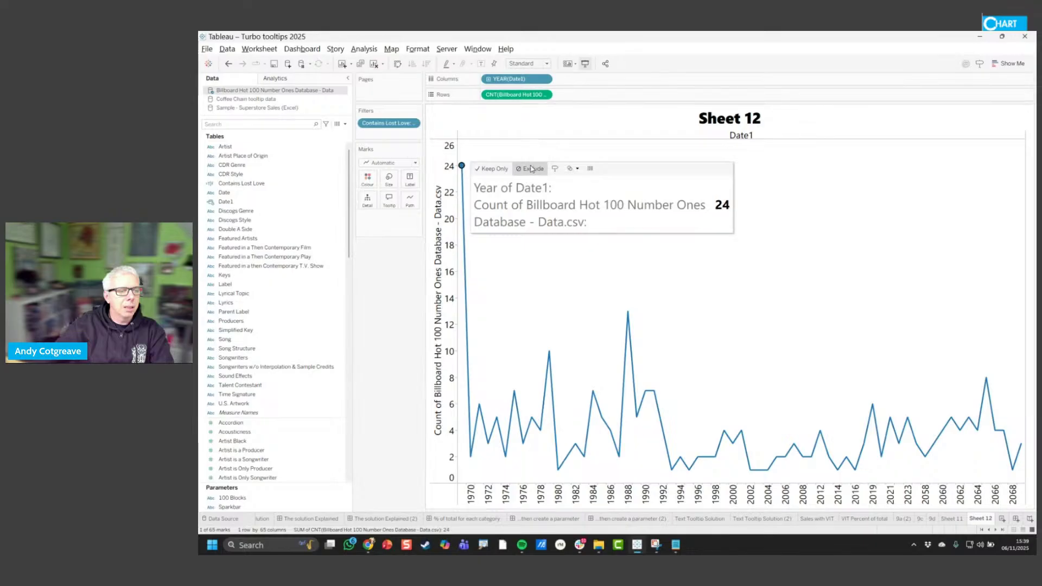
{"action": "left_click", "coordinate": [530, 168]}
Compare the yearly Contains Lost Love line charts in Tableau and Veezoo, checking the 1988 count in both
{"action": "key", "text": "alt+Tab"}
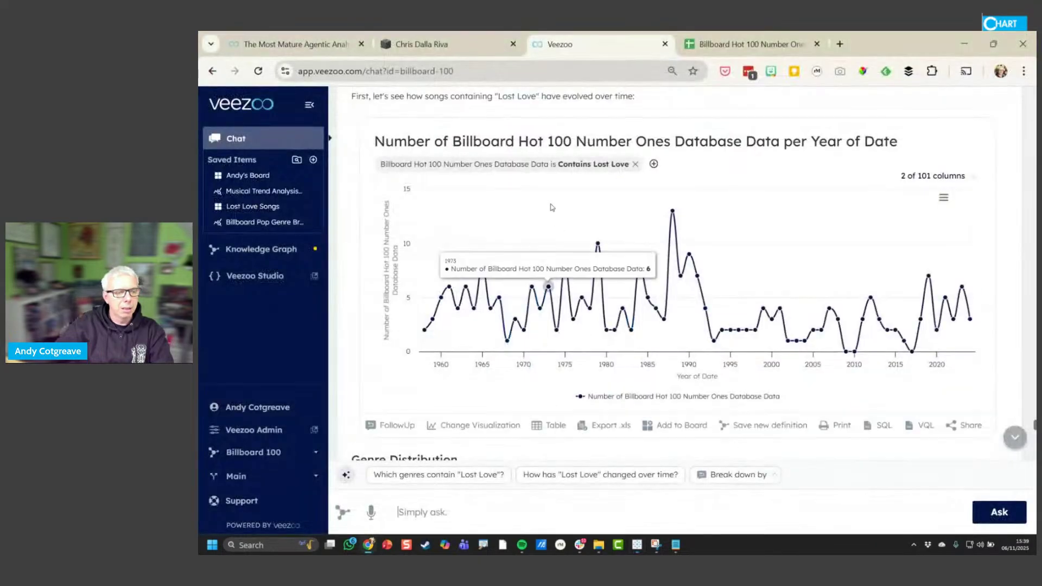
{"action": "key", "text": "alt+Tab"}
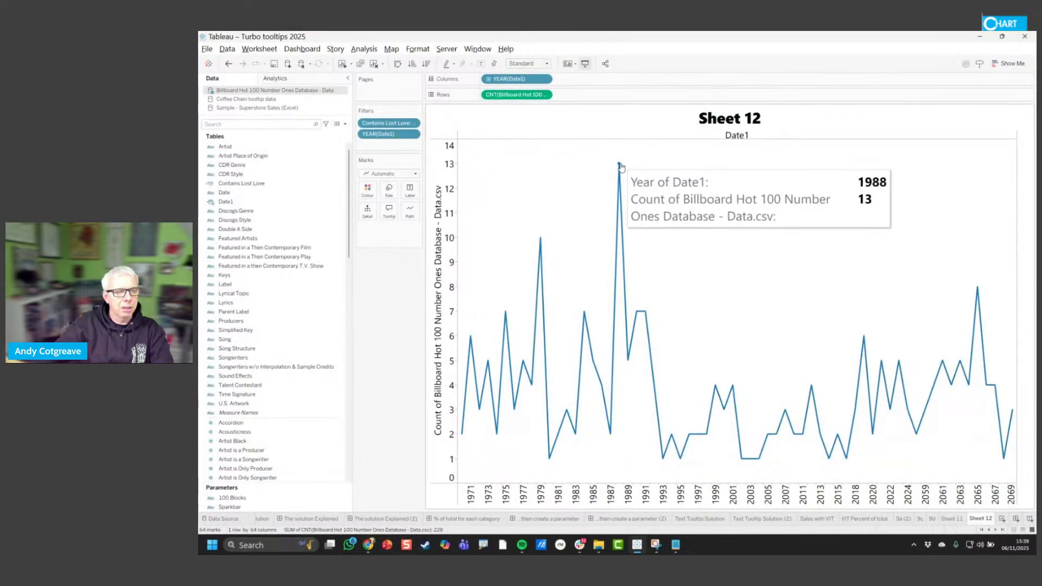
{"action": "key", "text": "alt+Tab"}
{"action": "mouse_move", "coordinate": [674, 213]}
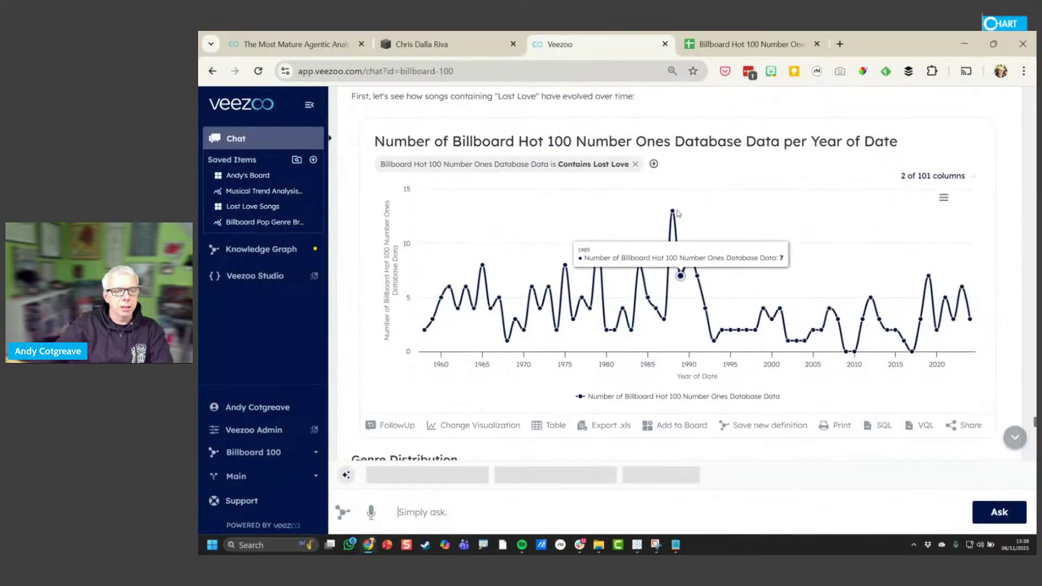
{"action": "key", "text": "alt+Tab"}
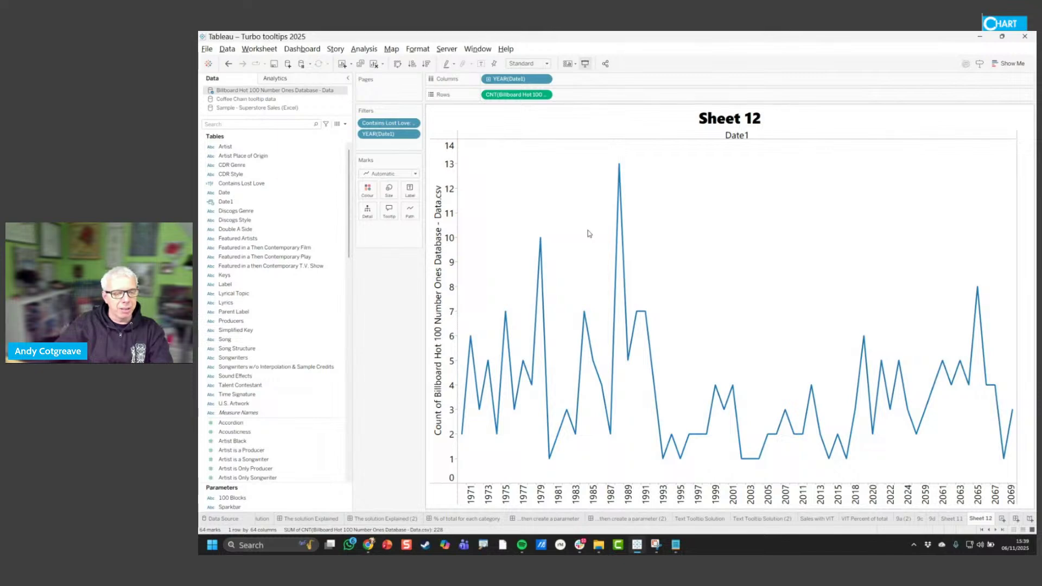
{"action": "key", "text": "alt+Tab"}
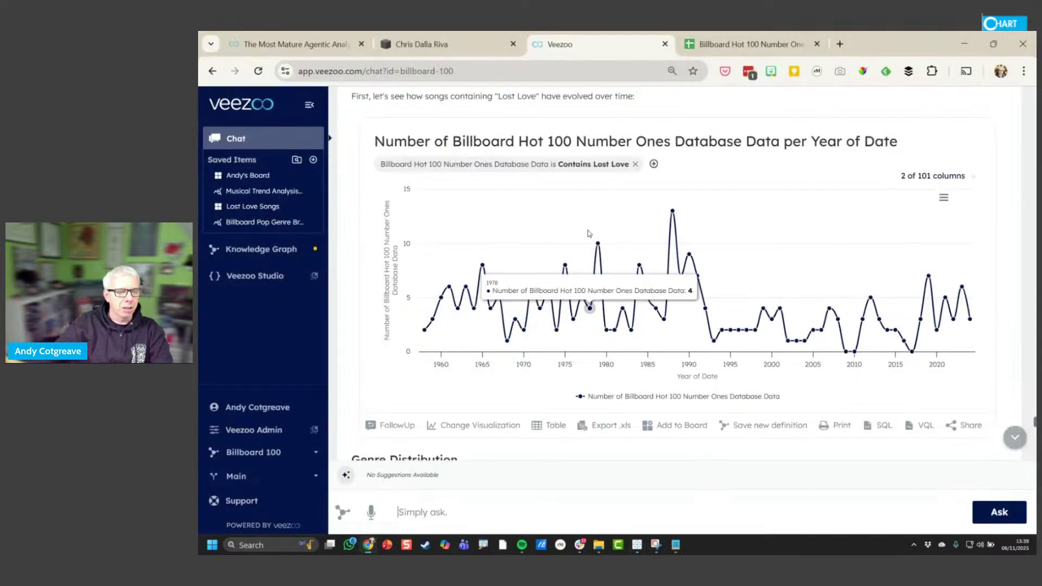
{"action": "key", "text": "alt+Tab"}
{"action": "key", "text": "alt+Tab"}
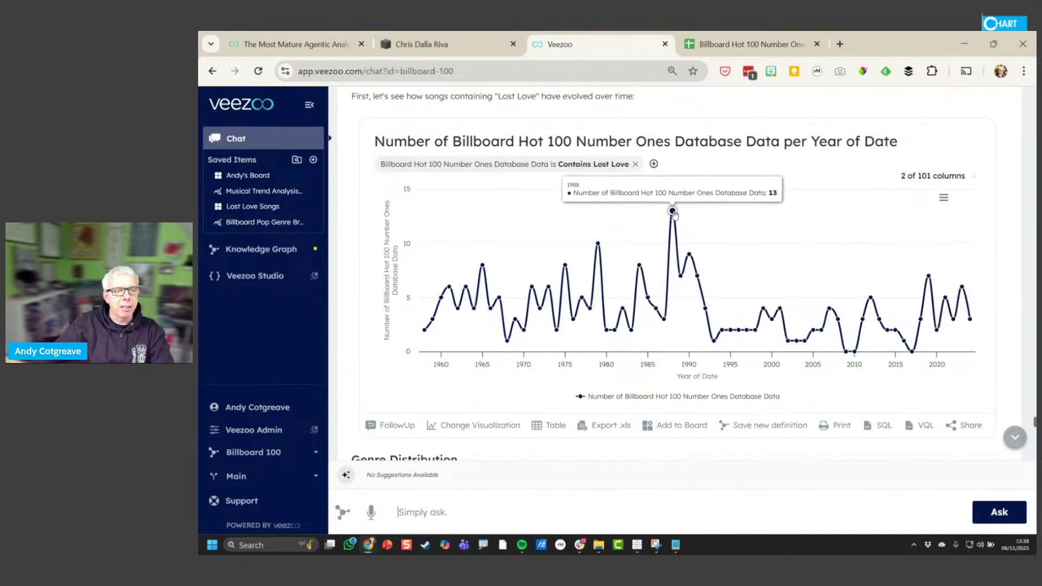
Examine Veezoo's Cdr Genre bar chart and the genre-by-year heatmap through to its most recent years
{"action": "scroll", "coordinate": [706, 245], "scroll_direction": "down", "scroll_amount": 3}
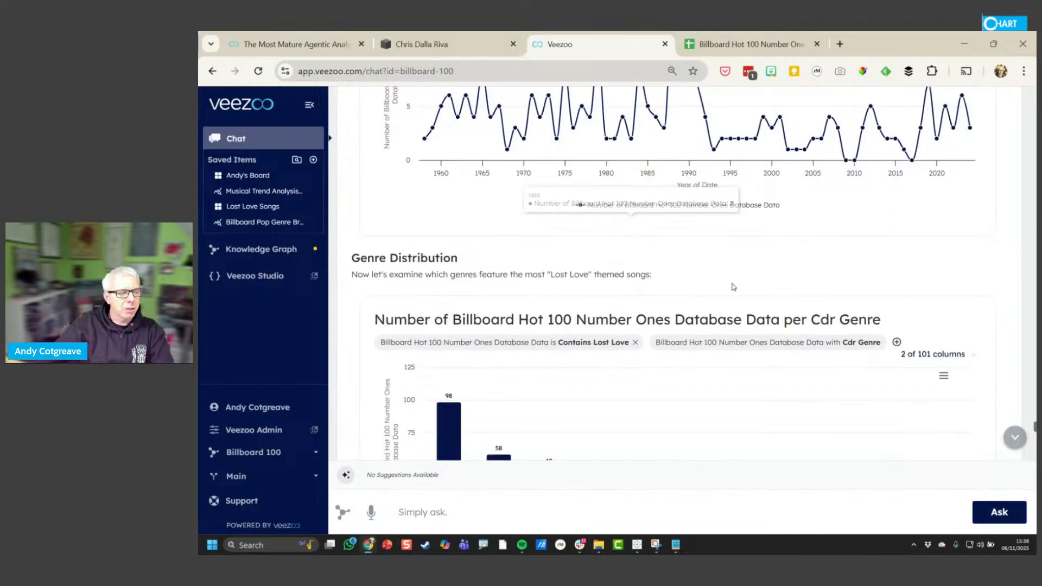
{"action": "scroll", "coordinate": [756, 278], "scroll_direction": "down", "scroll_amount": 3}
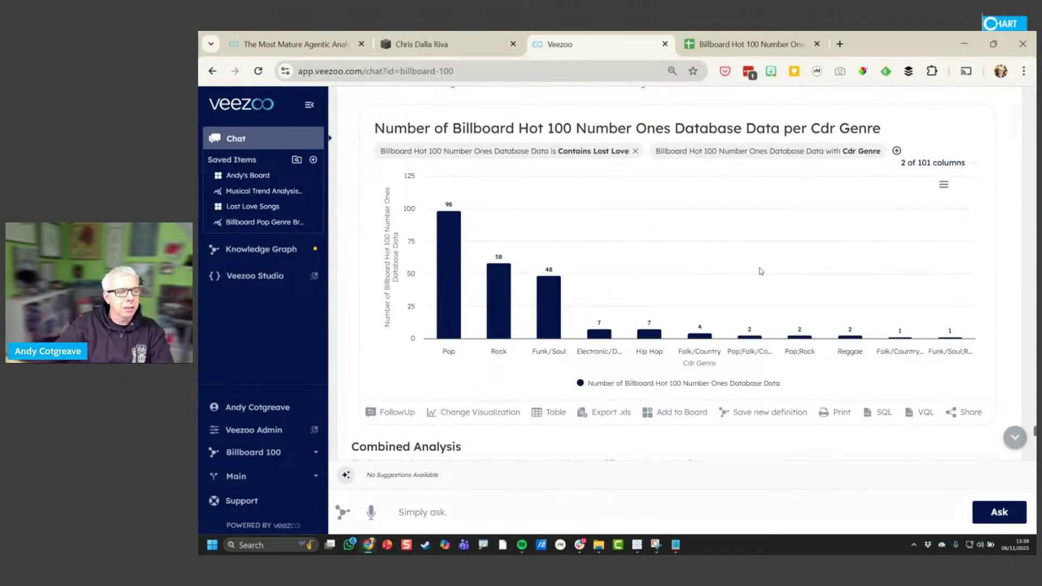
{"action": "scroll", "coordinate": [761, 271], "scroll_direction": "down", "scroll_amount": 5}
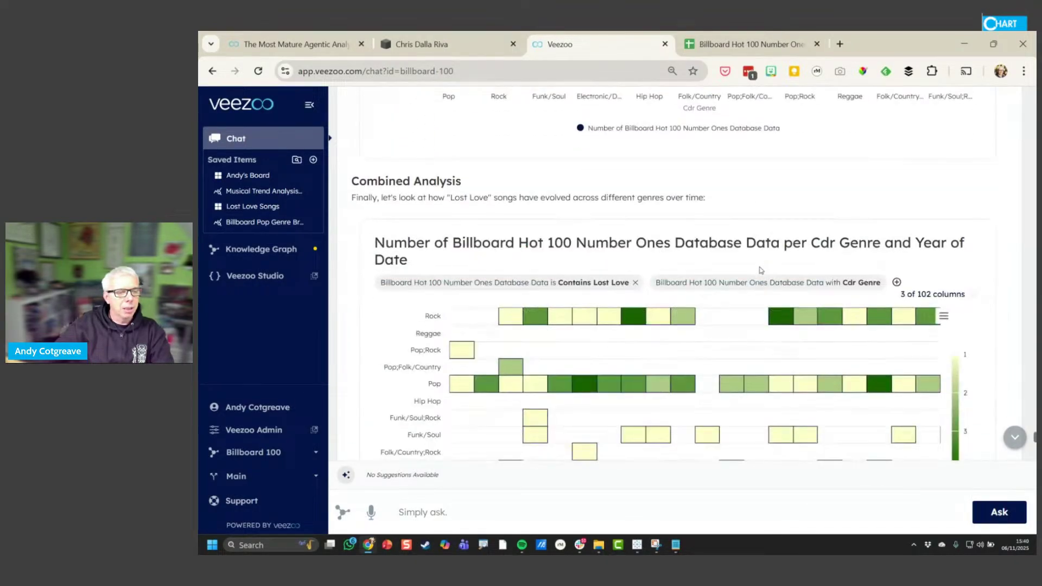
{"action": "scroll", "coordinate": [761, 271], "scroll_direction": "down", "scroll_amount": 1}
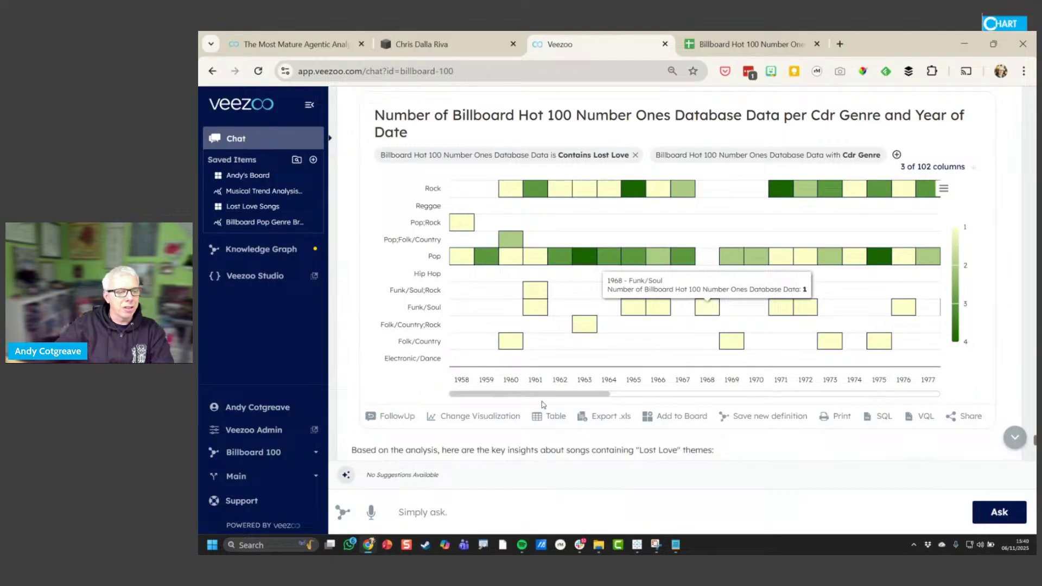
{"action": "left_click_drag", "start_coordinate": [555, 395], "coordinate": [630, 392]}
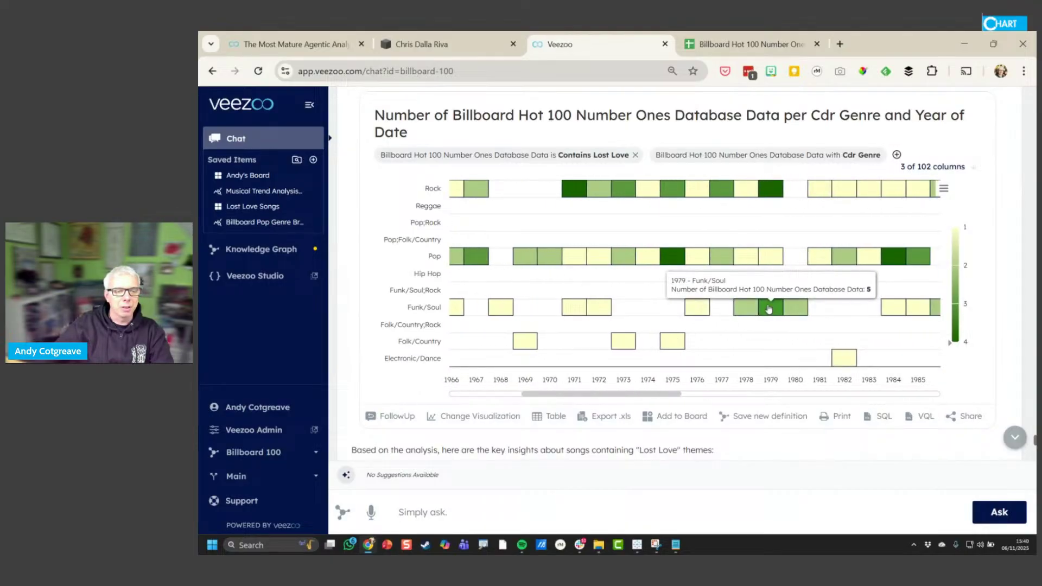
{"action": "left_click_drag", "start_coordinate": [636, 393], "coordinate": [898, 382]}
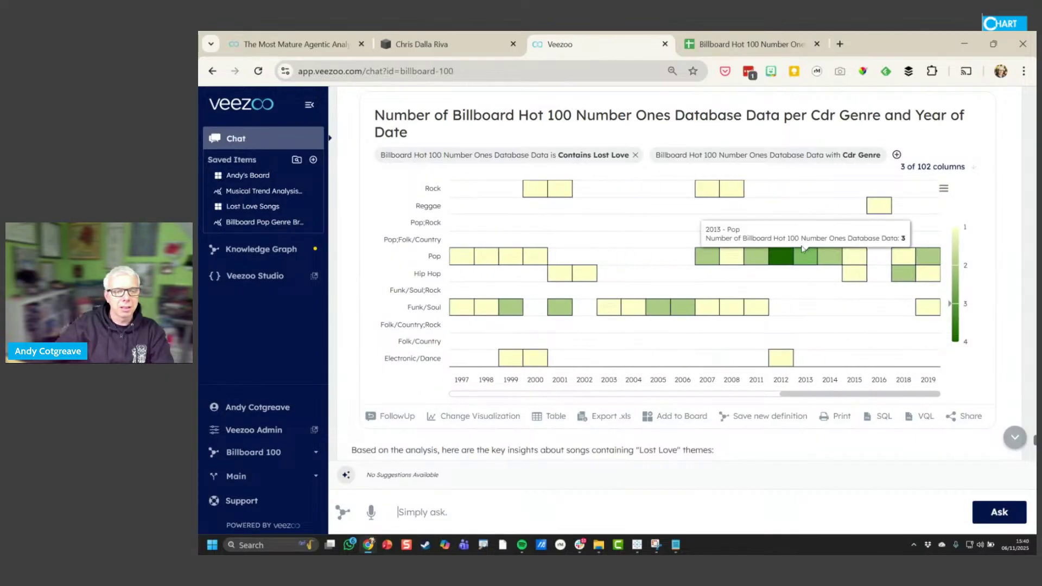
{"action": "mouse_move", "coordinate": [786, 266]}
Read Veezoo's written insights on Lost Love songs, from Temporal Patterns through Key Takeaway to the suggested further analysis
{"action": "scroll", "coordinate": [786, 266], "scroll_direction": "down", "scroll_amount": 6}
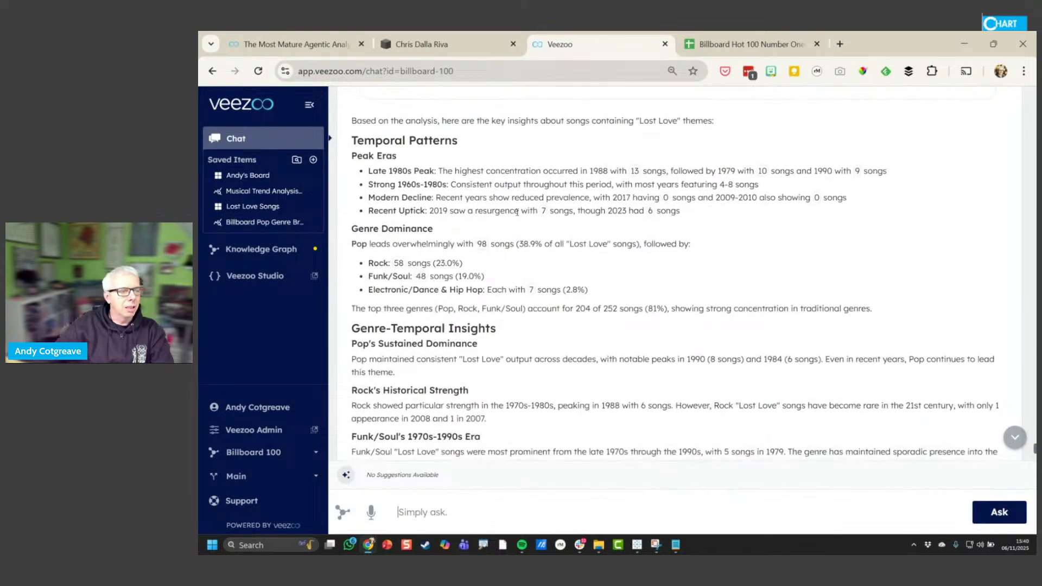
{"action": "left_click_drag", "start_coordinate": [441, 171], "coordinate": [672, 211]}
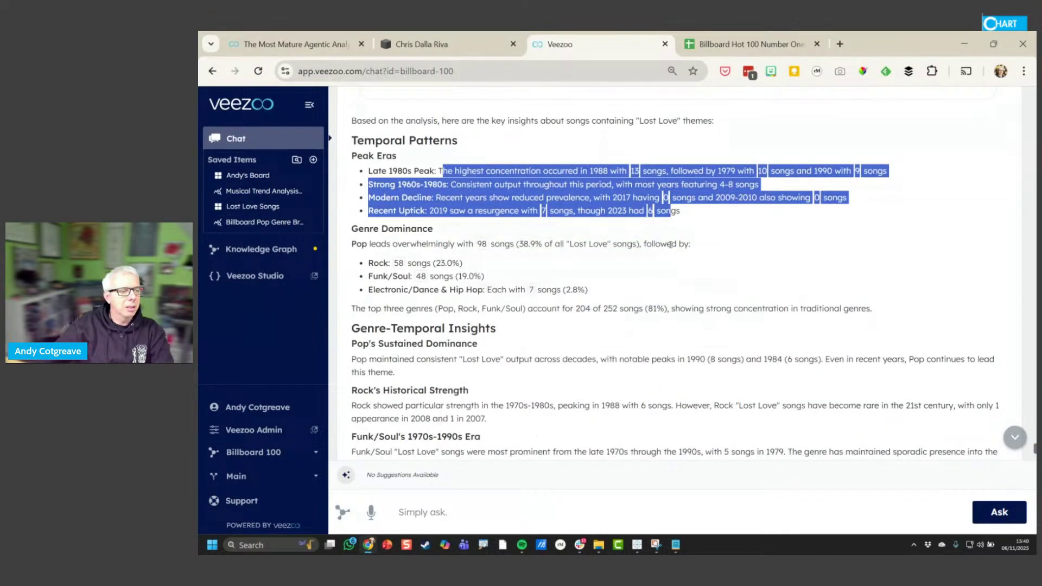
{"action": "left_click", "coordinate": [680, 213]}
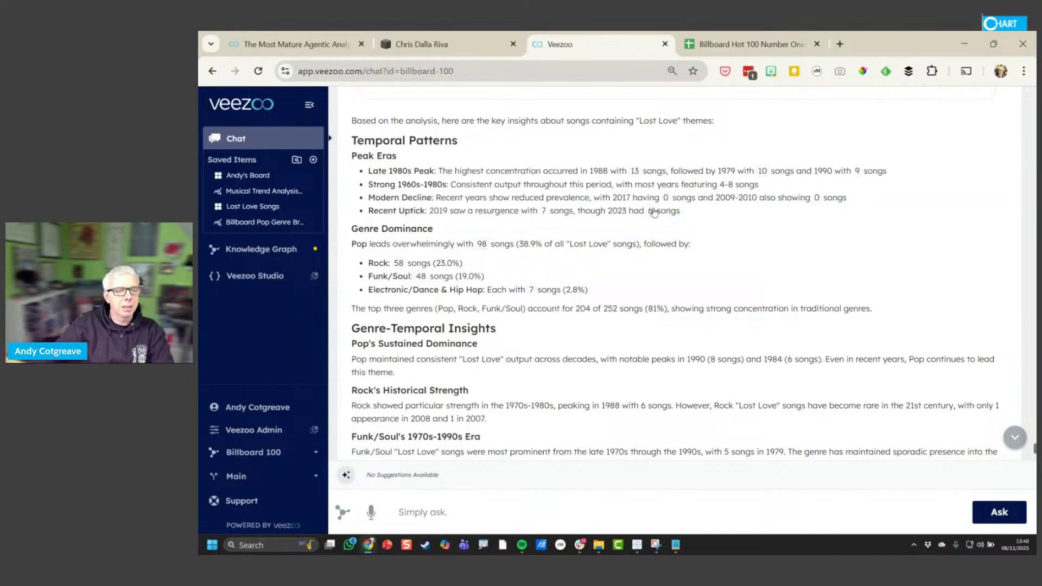
{"action": "mouse_move", "coordinate": [651, 213]}
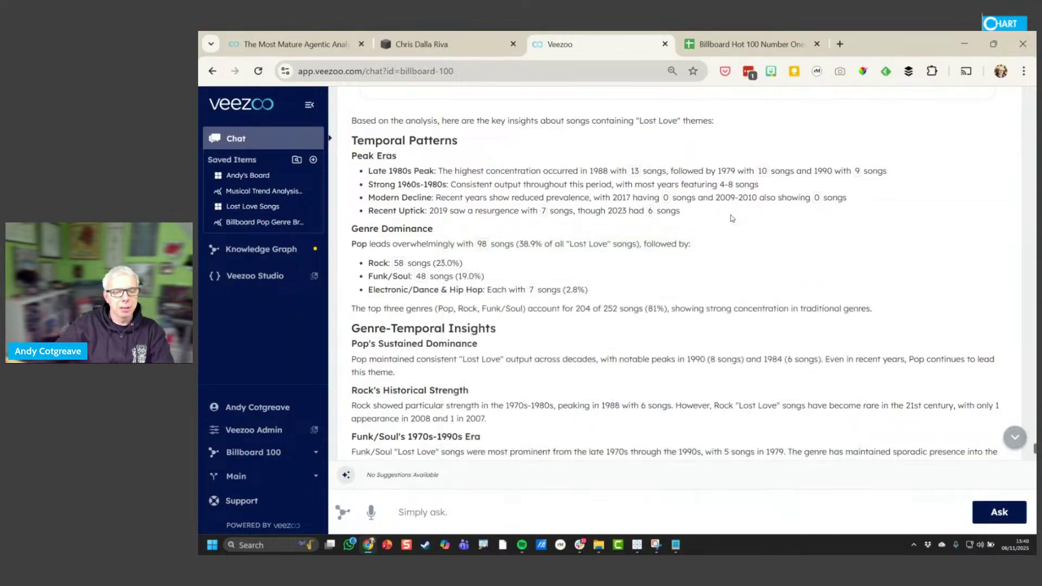
{"action": "scroll", "coordinate": [728, 217], "scroll_direction": "down", "scroll_amount": 4}
{"action": "scroll", "coordinate": [730, 219], "scroll_direction": "down", "scroll_amount": 3}
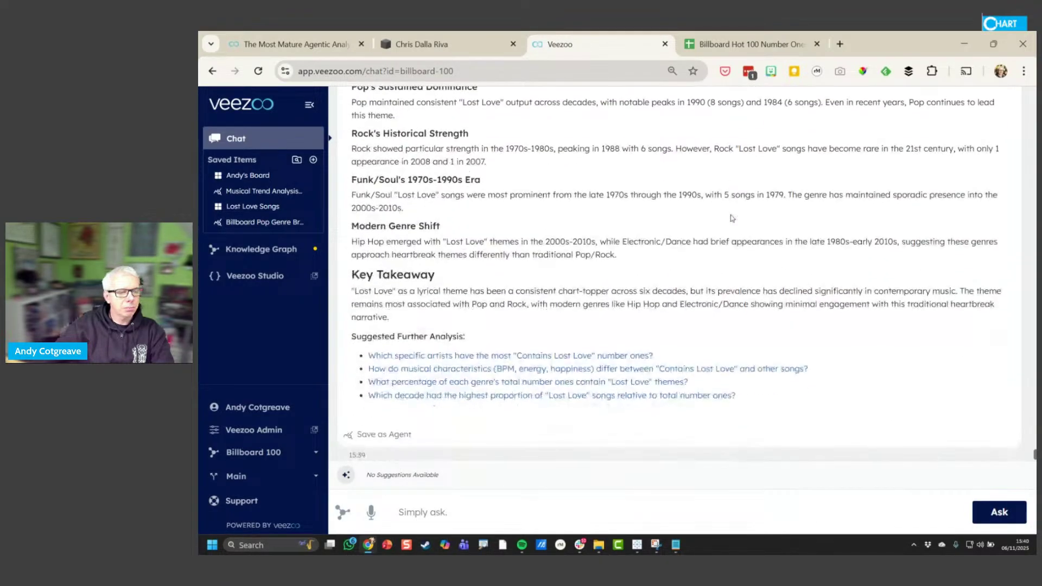
Ask the suggested question on which specific artists have the most "Contains Lost Love" number ones and inspect the leading artists' bars
{"action": "left_click", "coordinate": [628, 346]}
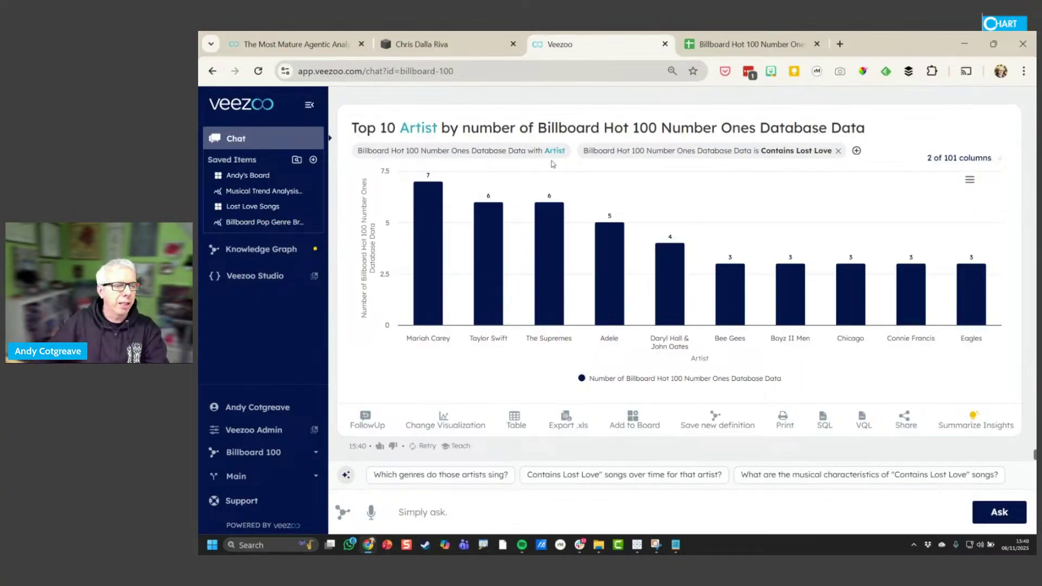
{"action": "mouse_move", "coordinate": [429, 288]}
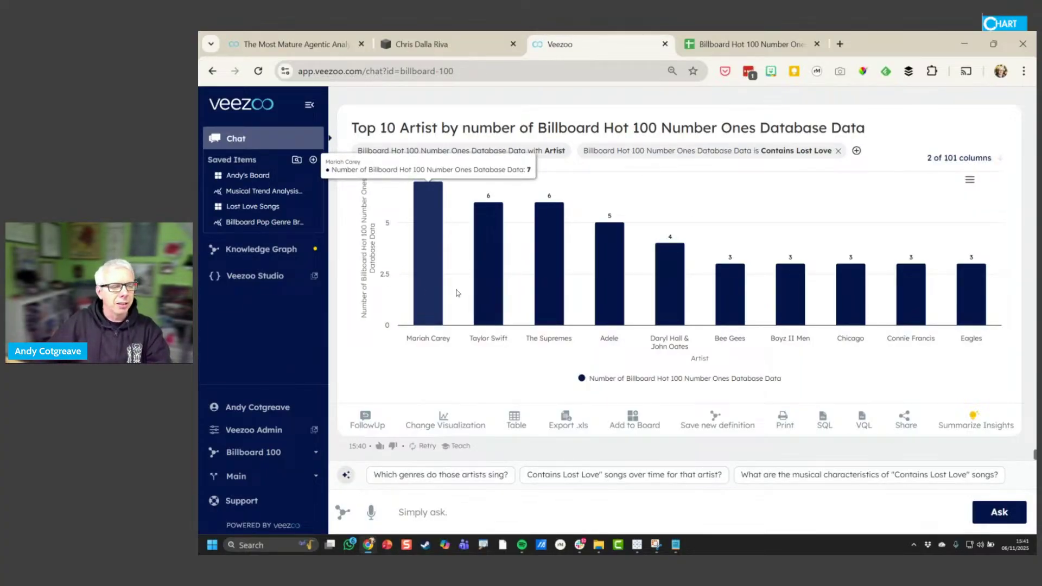
{"action": "mouse_move", "coordinate": [491, 287]}
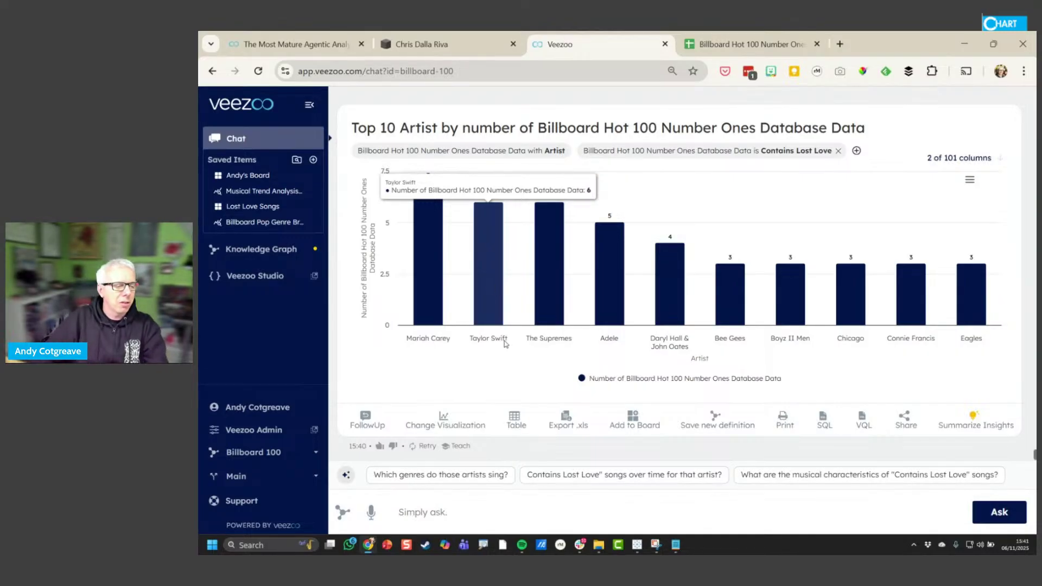
Ask about making a new number one single: "What are the characteristics of recent number ones that I should use to produce my own Number One hit?"
{"action": "left_click", "coordinate": [527, 514]}
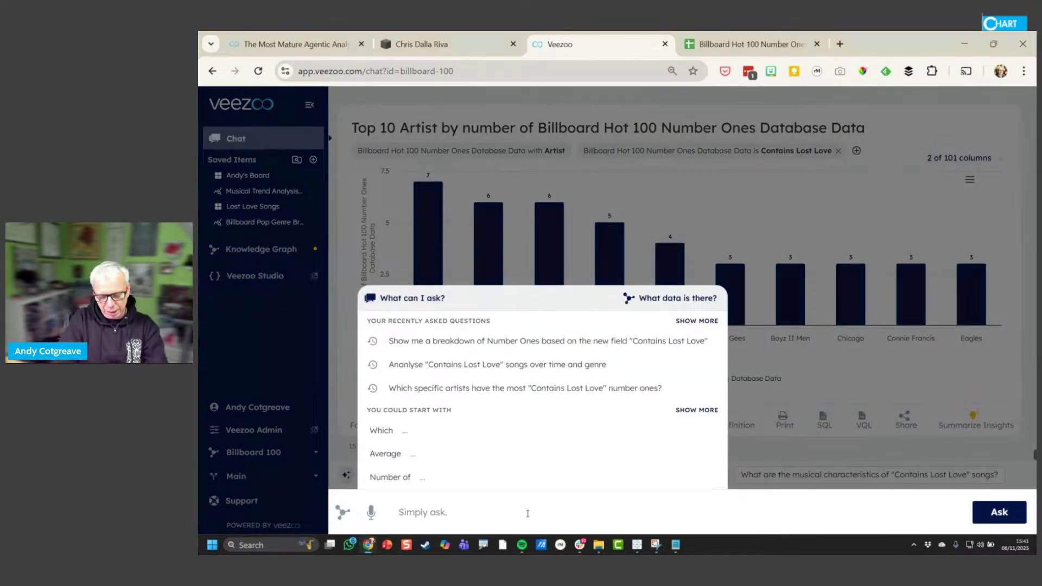
{"action": "type", "text": "Let's think about"}
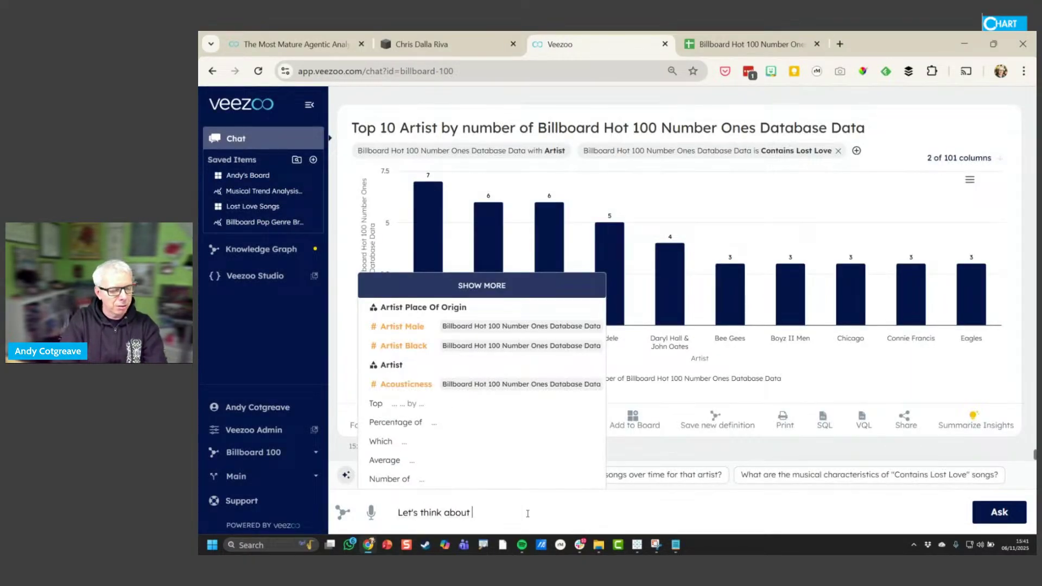
{"action": "key", "text": "Escape"}
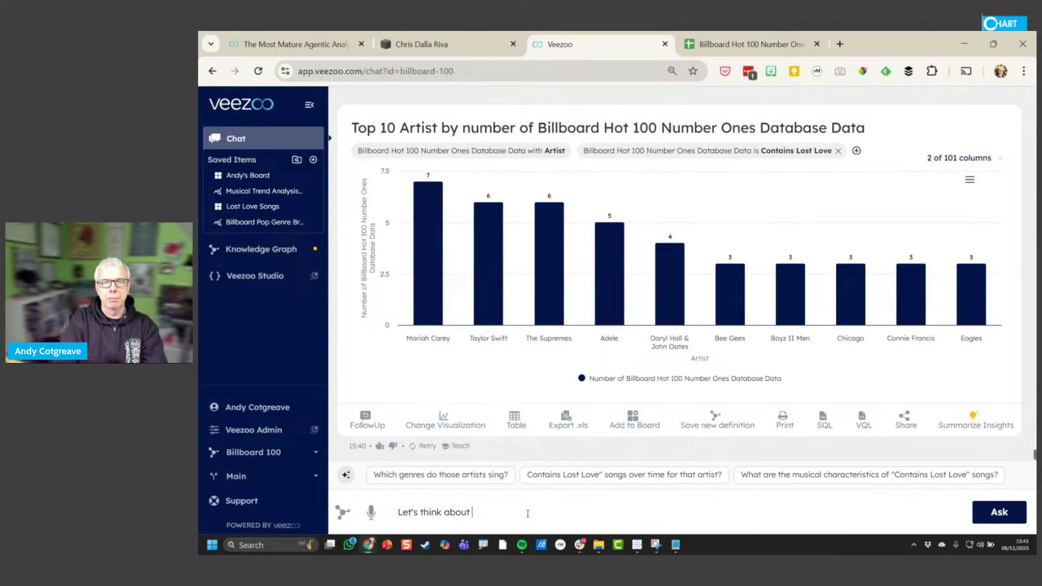
{"action": "type", "text": "mak"}
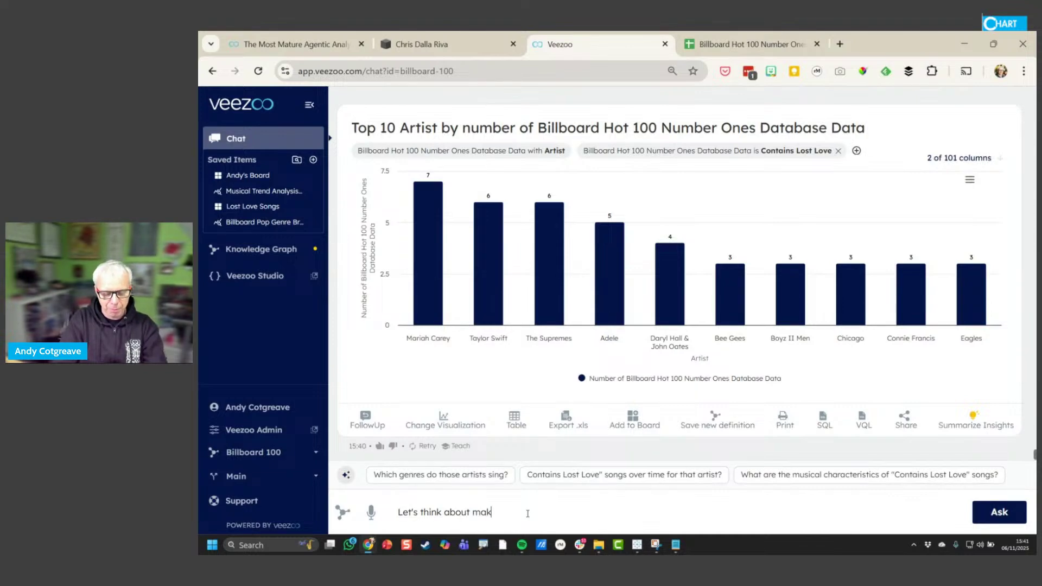
{"action": "type", "text": "ing a new numbe"}
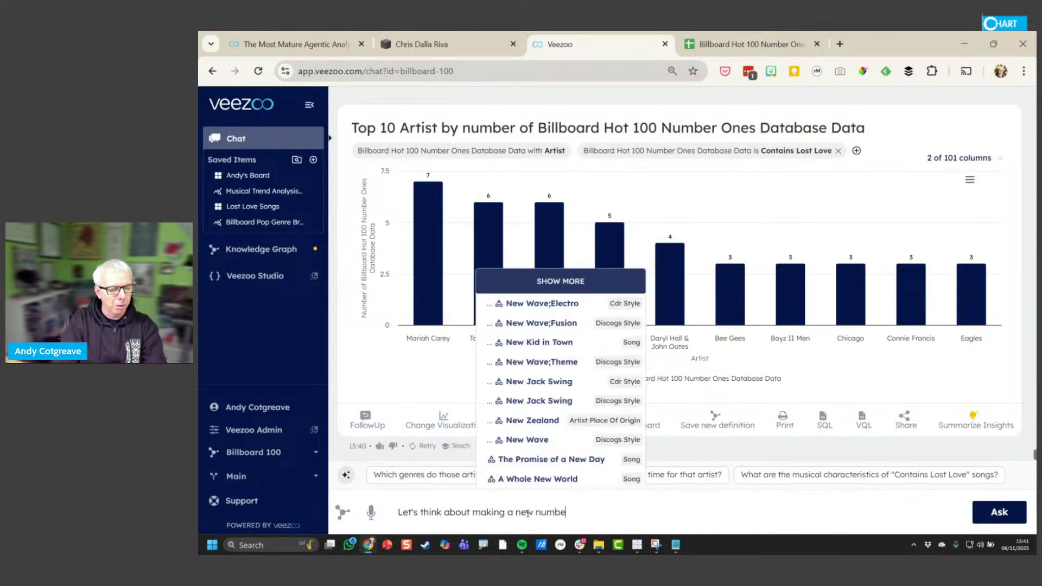
{"action": "type", "text": "r one single. "}
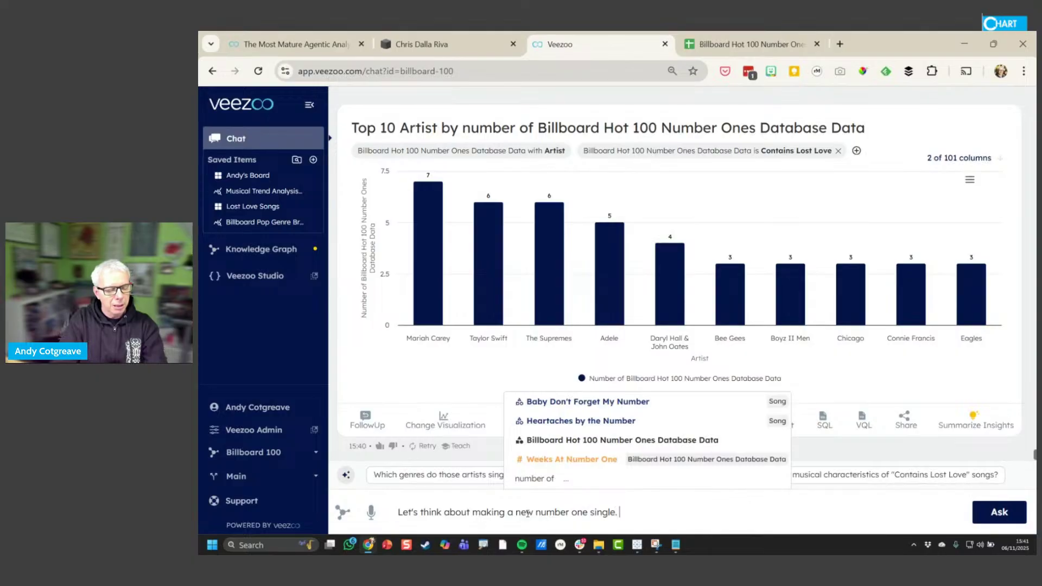
{"action": "type", "text": "What are the cha"}
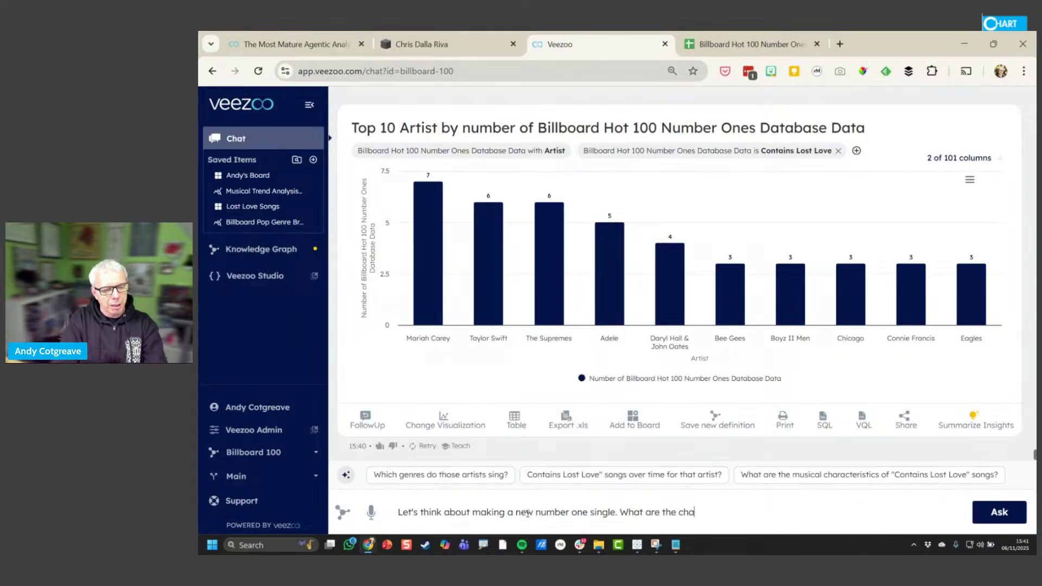
{"action": "type", "text": "ractersi"}
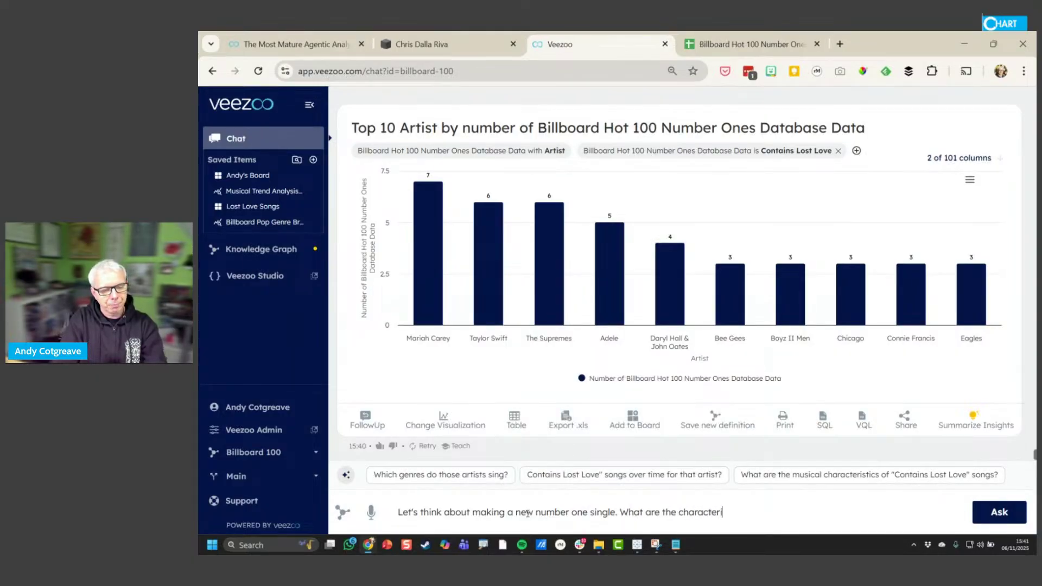
{"action": "type", "text": "stics of recent"}
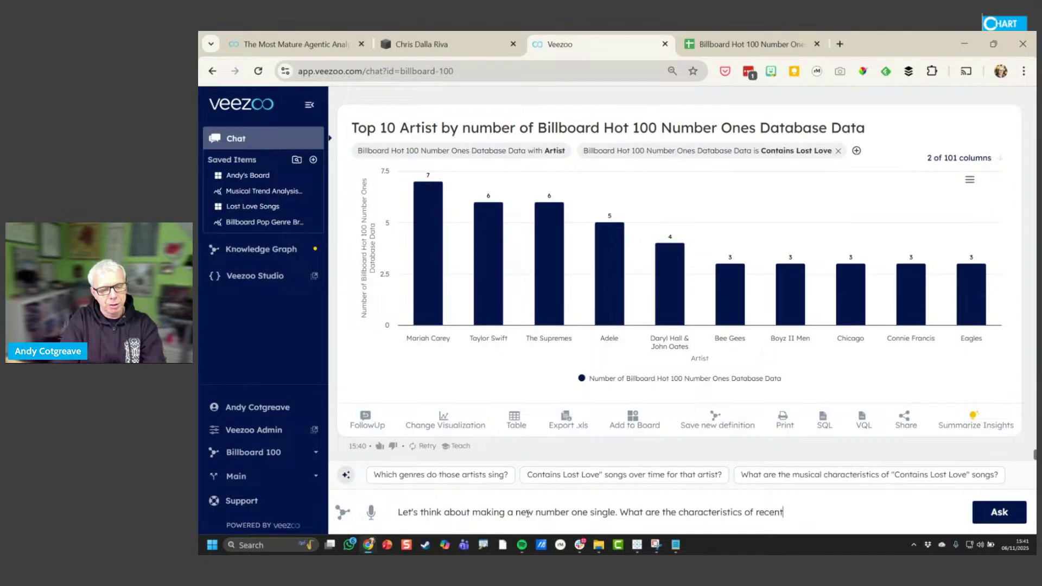
{"action": "type", "text": " number"}
{"action": "type", "text": " one"}
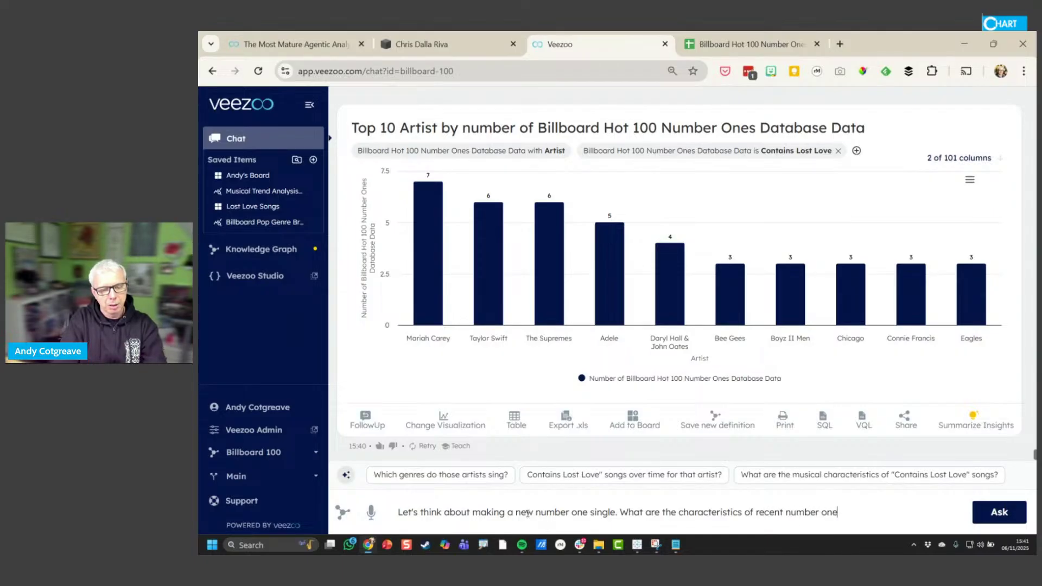
{"action": "type", "text": "s that I should use "}
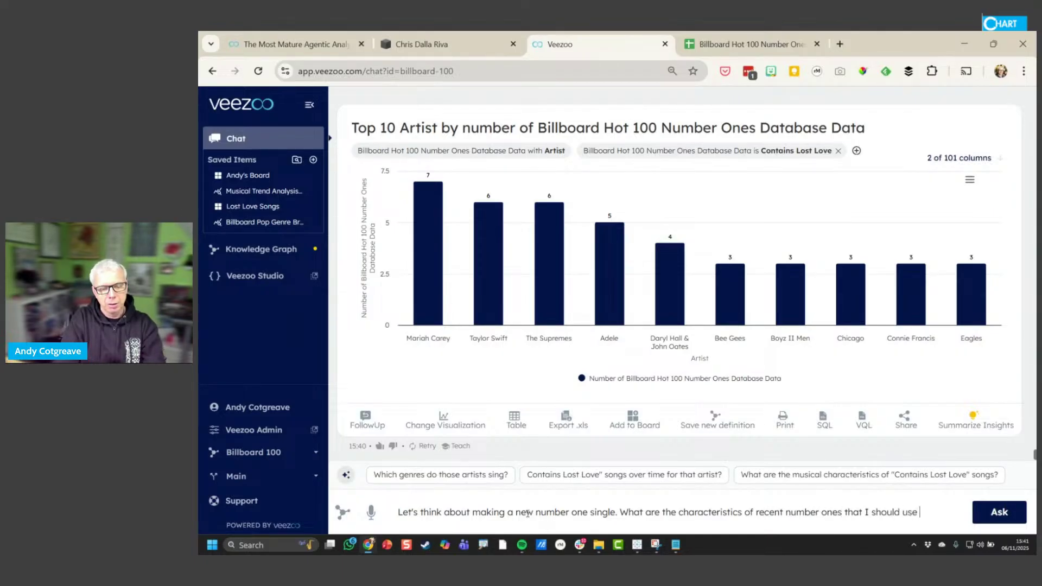
{"action": "type", "text": "to produce my own Numbe"}
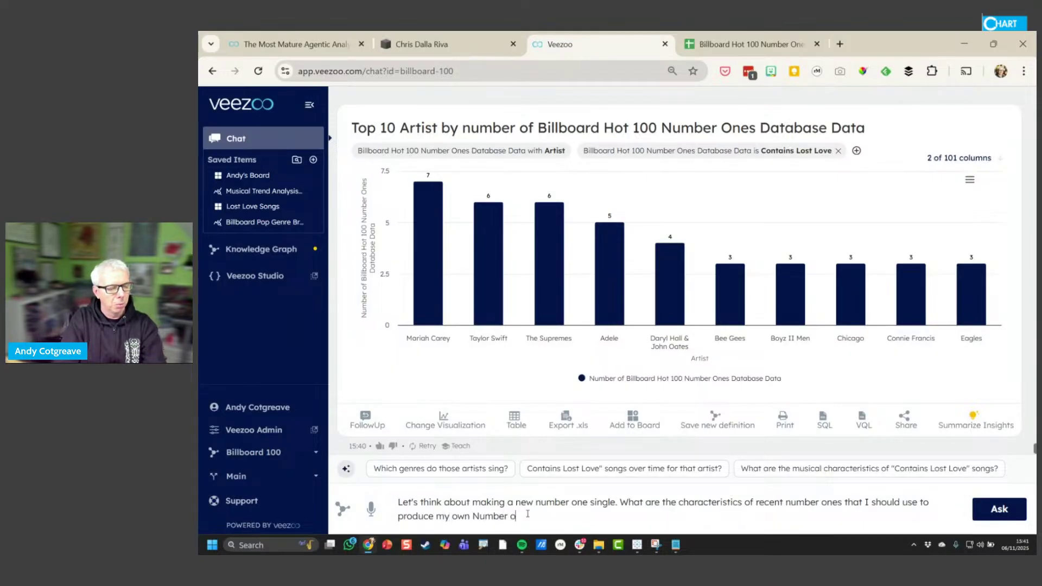
{"action": "type", "text": "r One hit?"}
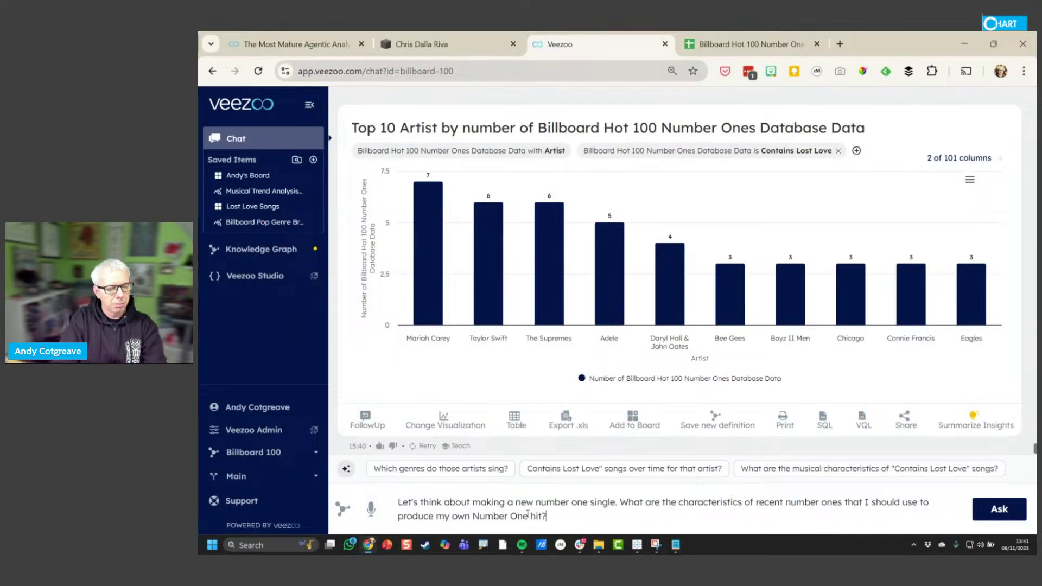
{"action": "key", "text": "Return"}
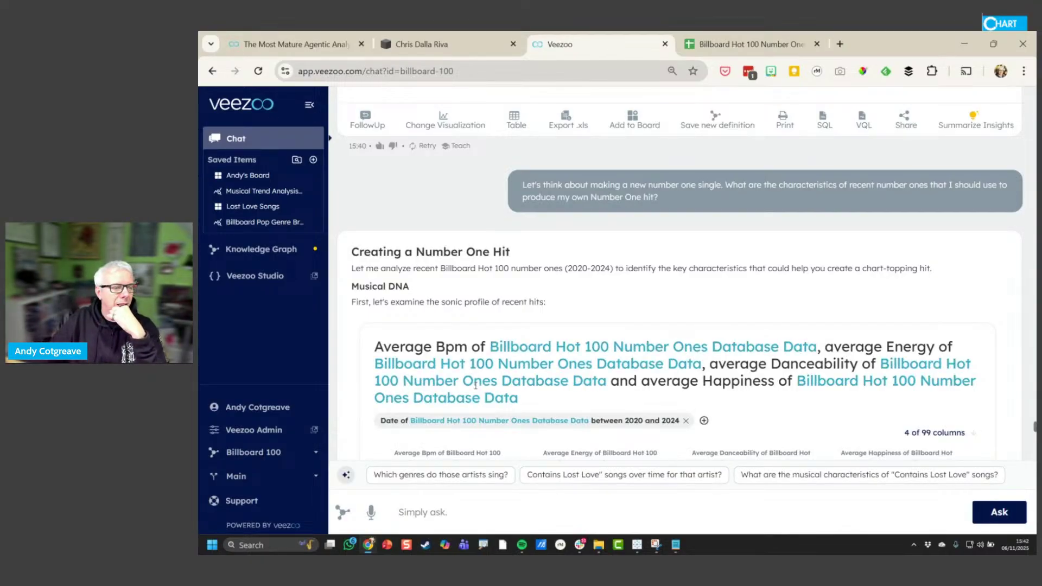
Examine the Musical DNA section's average BPM, energy, danceability and happiness figures for 2020 to 2024 number ones
{"action": "scroll", "coordinate": [651, 326], "scroll_direction": "down", "scroll_amount": 2}
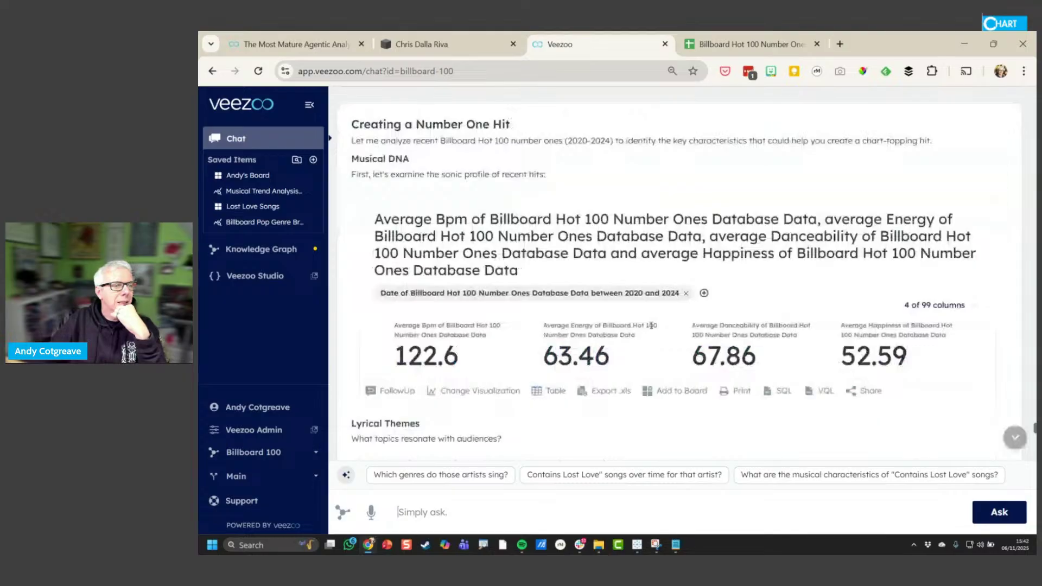
{"action": "scroll", "coordinate": [651, 325], "scroll_direction": "down", "scroll_amount": 1}
{"action": "scroll", "coordinate": [651, 330], "scroll_direction": "up", "scroll_amount": 1}
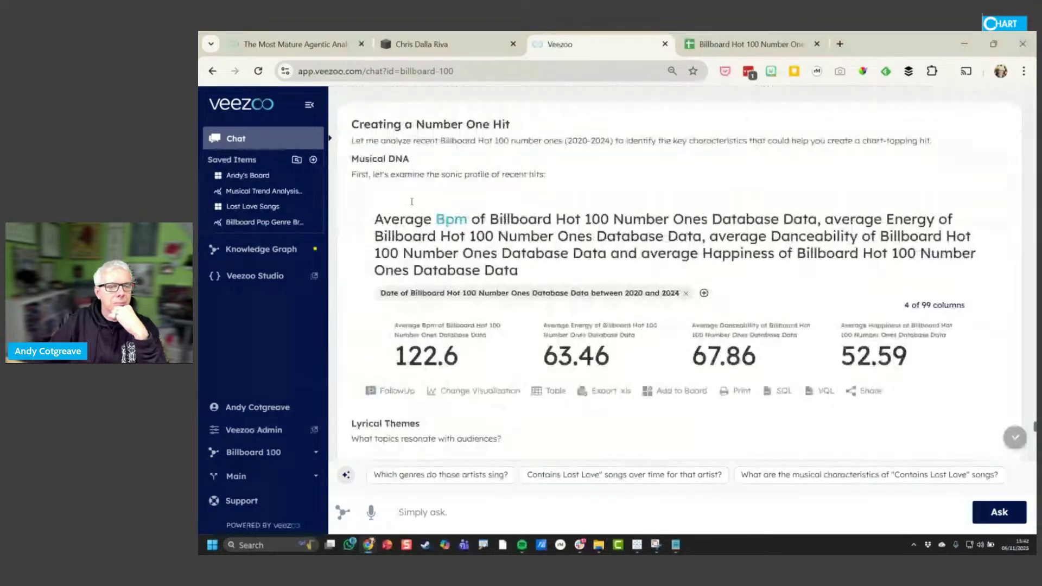
{"action": "left_click_drag", "start_coordinate": [360, 156], "coordinate": [555, 237]}
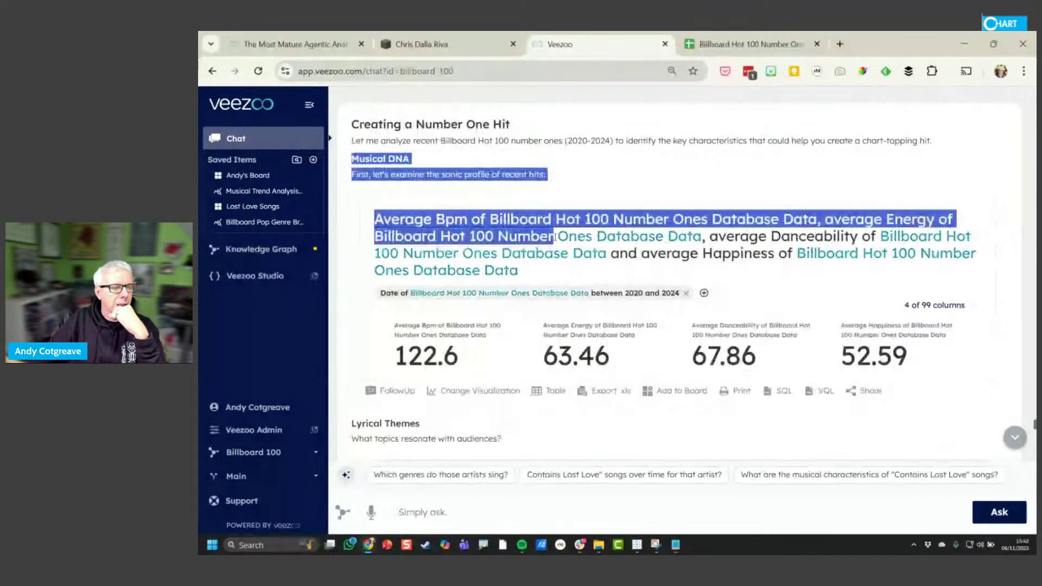
{"action": "left_click", "coordinate": [355, 320]}
{"action": "scroll", "coordinate": [358, 318], "scroll_direction": "down", "scroll_amount": 2}
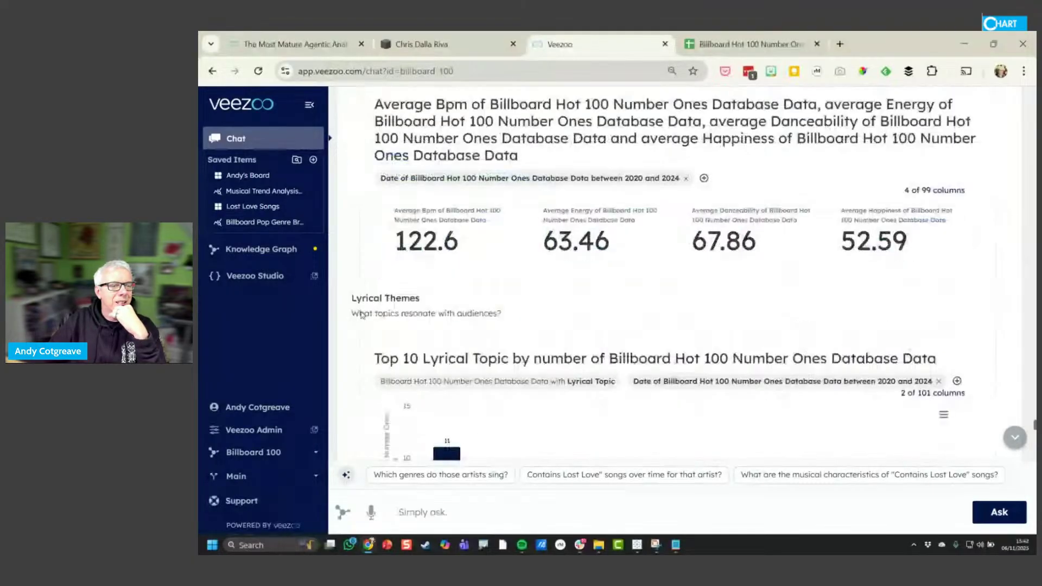
{"action": "left_click_drag", "start_coordinate": [394, 198], "coordinate": [423, 209]}
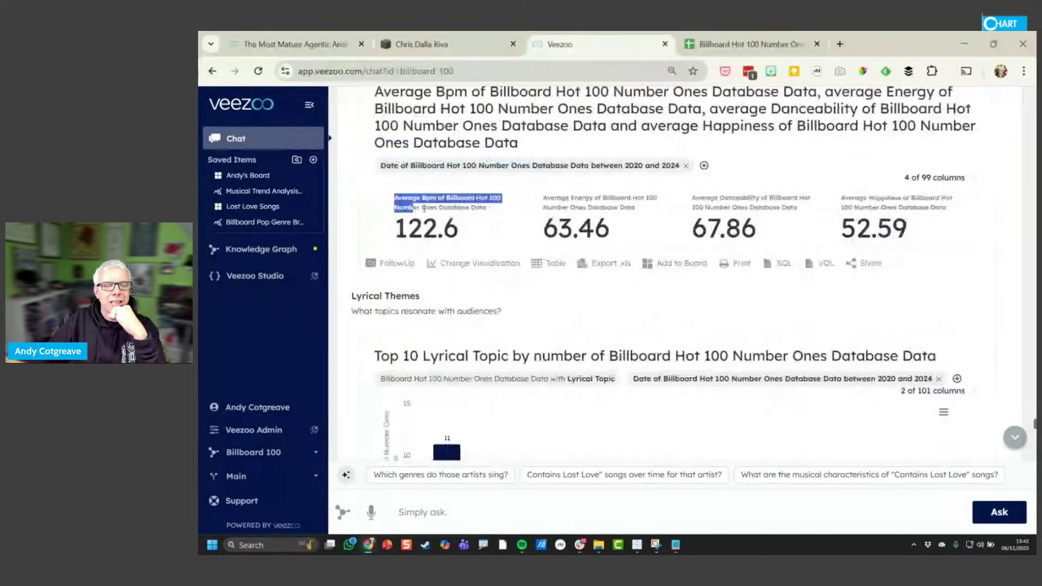
{"action": "left_click_drag", "start_coordinate": [424, 207], "coordinate": [854, 248]}
Examine the Top 10 Lyrical Topic bar chart and read the Genre Landscape result beneath it
{"action": "scroll", "coordinate": [576, 293], "scroll_direction": "down", "scroll_amount": 2}
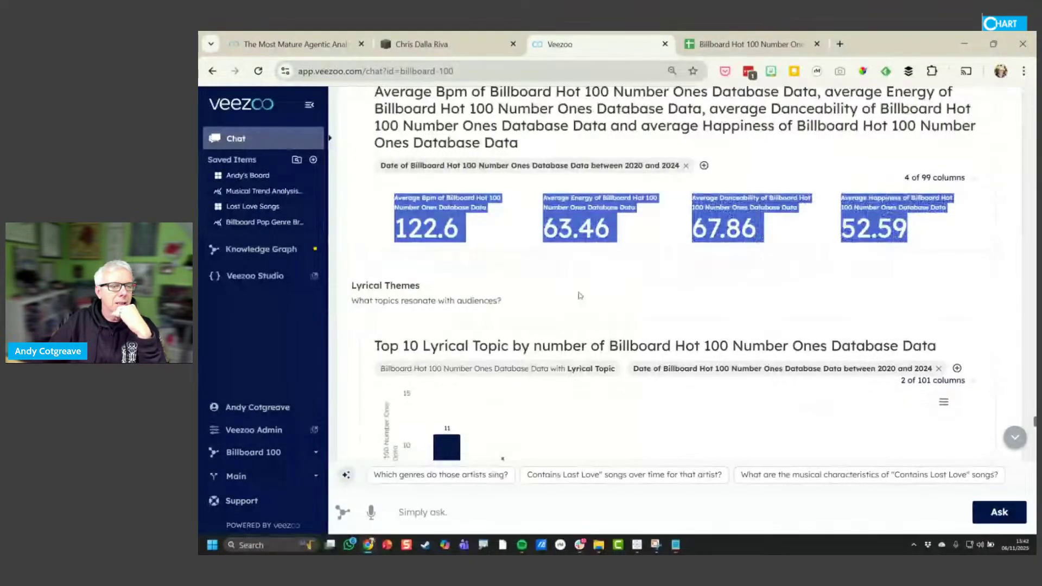
{"action": "scroll", "coordinate": [575, 294], "scroll_direction": "down", "scroll_amount": 1}
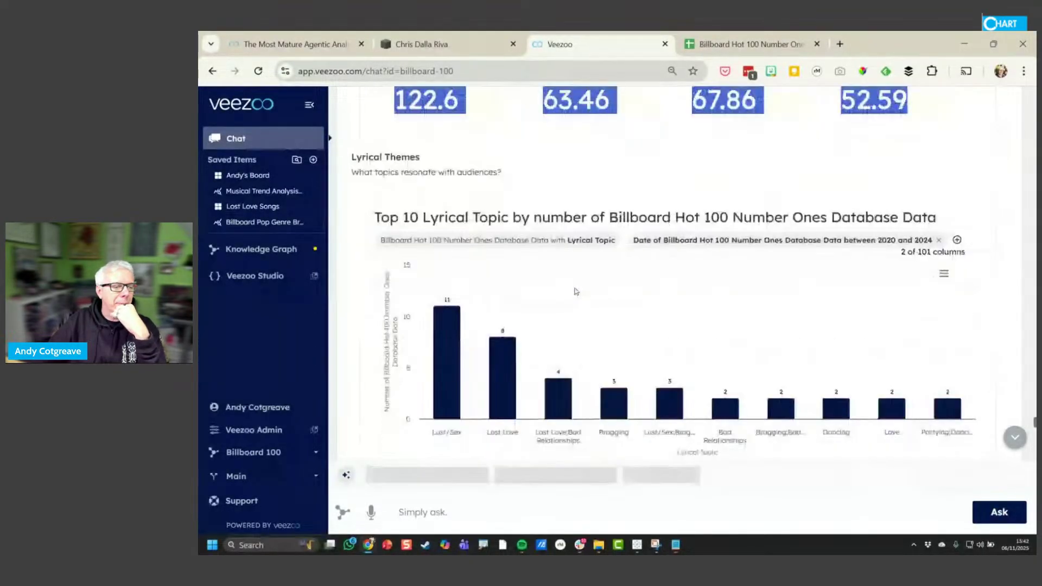
{"action": "mouse_move", "coordinate": [497, 313]}
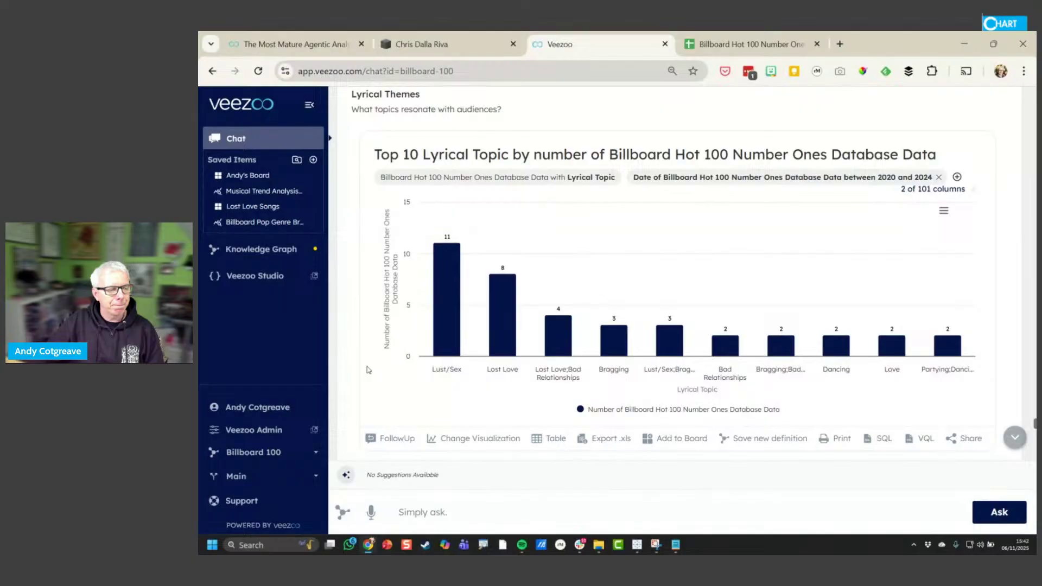
{"action": "scroll", "coordinate": [367, 369], "scroll_direction": "down", "scroll_amount": 3}
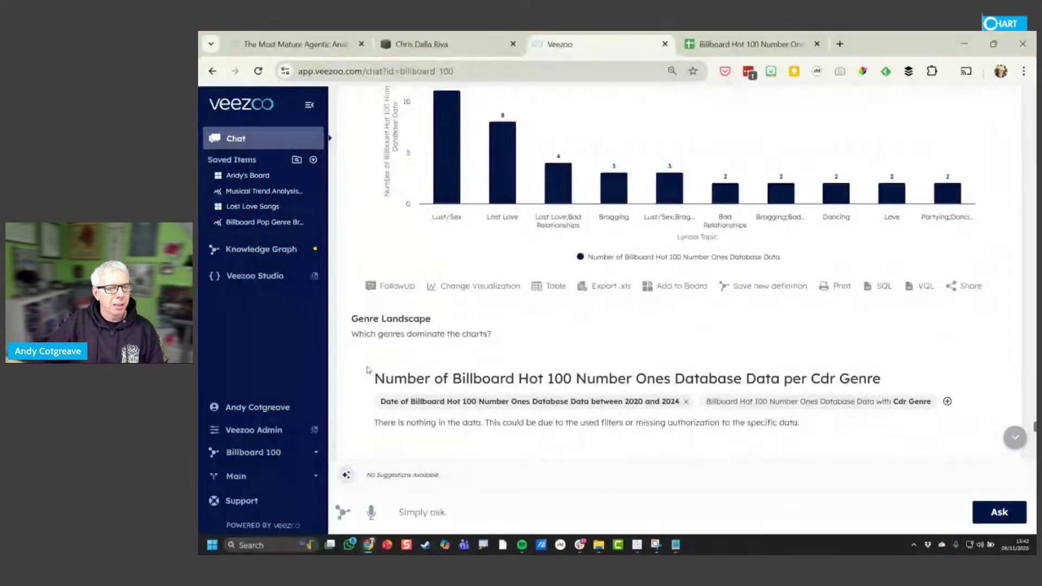
{"action": "scroll", "coordinate": [367, 370], "scroll_direction": "down", "scroll_amount": 3}
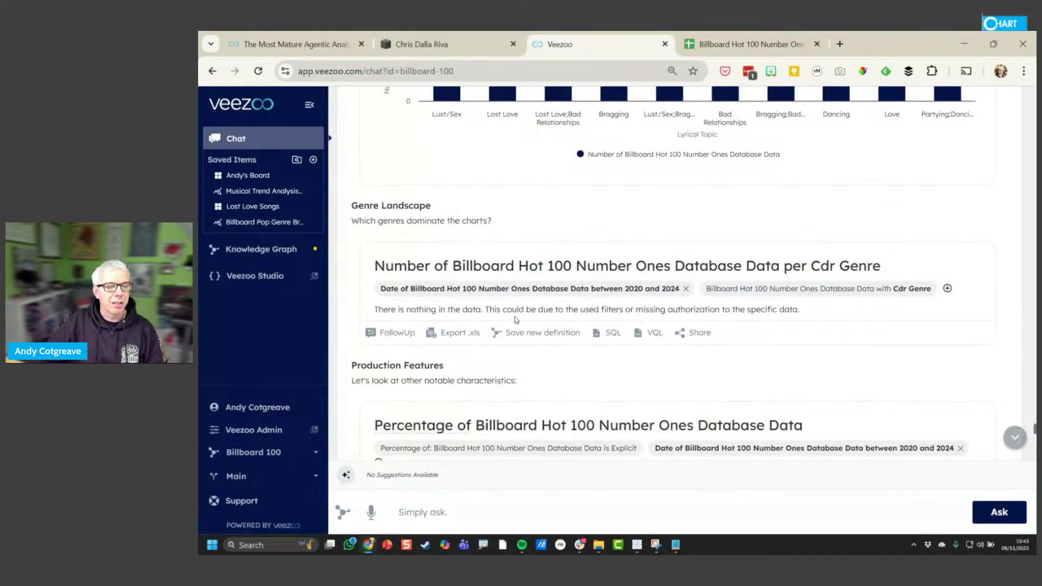
{"action": "left_click_drag", "start_coordinate": [529, 311], "coordinate": [797, 313]}
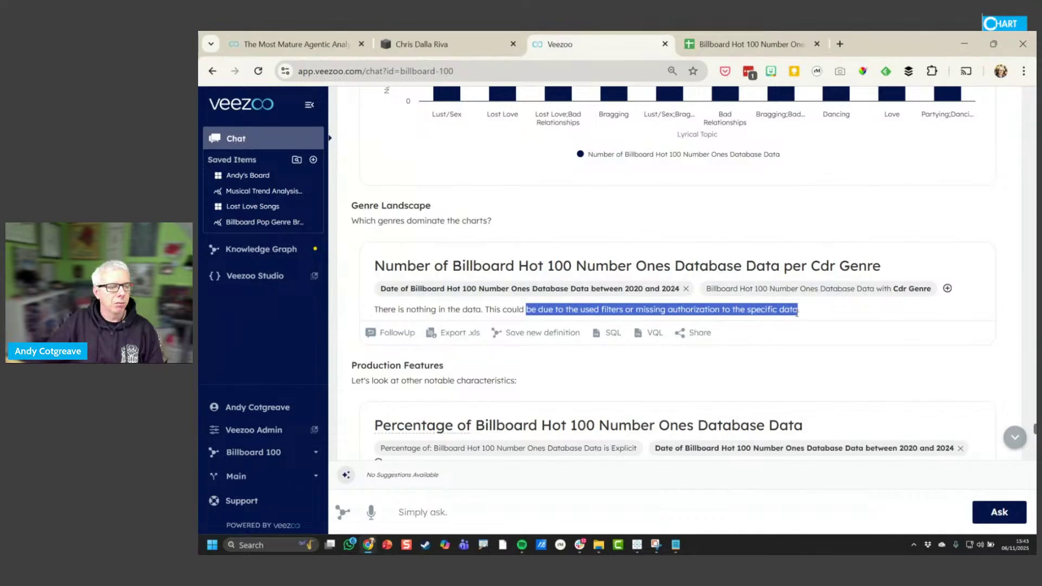
Review the Production Features section, checking the explicit-song percentage and the bars for guitar, piano/keyboard, bass and vocally based songs
{"action": "scroll", "coordinate": [524, 268], "scroll_direction": "down", "scroll_amount": 2}
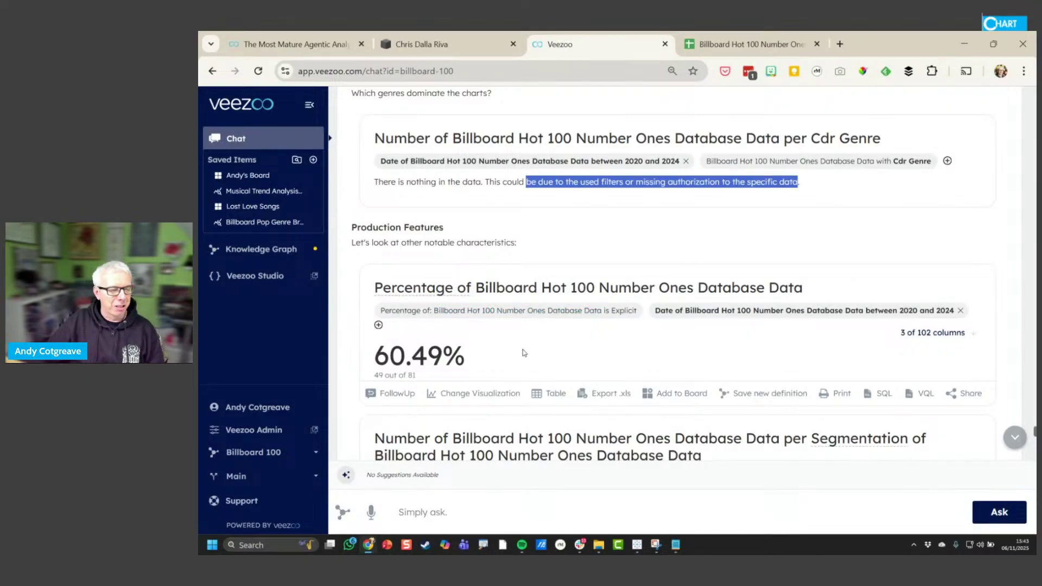
{"action": "scroll", "coordinate": [525, 353], "scroll_direction": "down", "scroll_amount": 5}
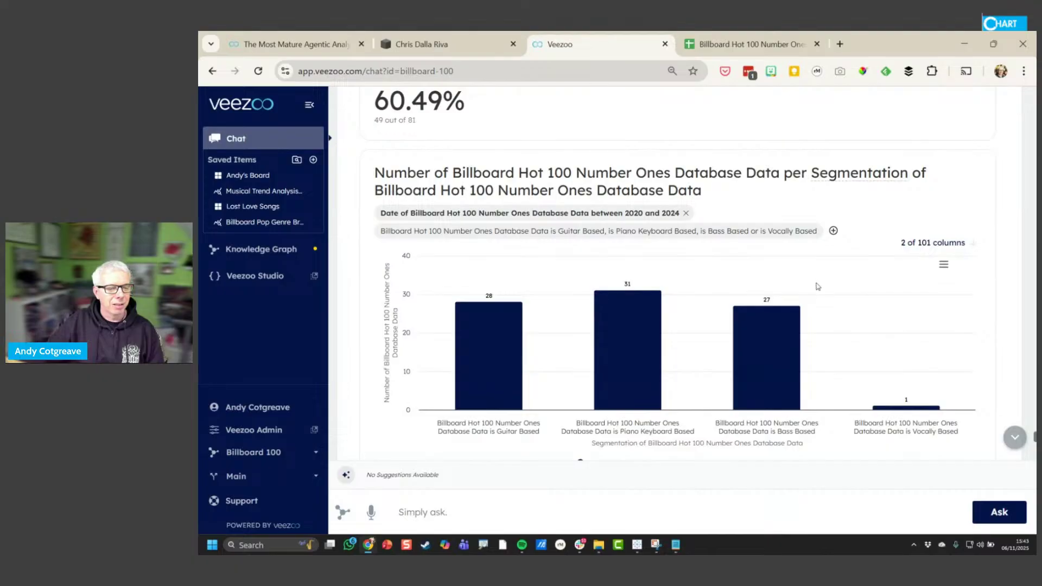
{"action": "mouse_move", "coordinate": [769, 391]}
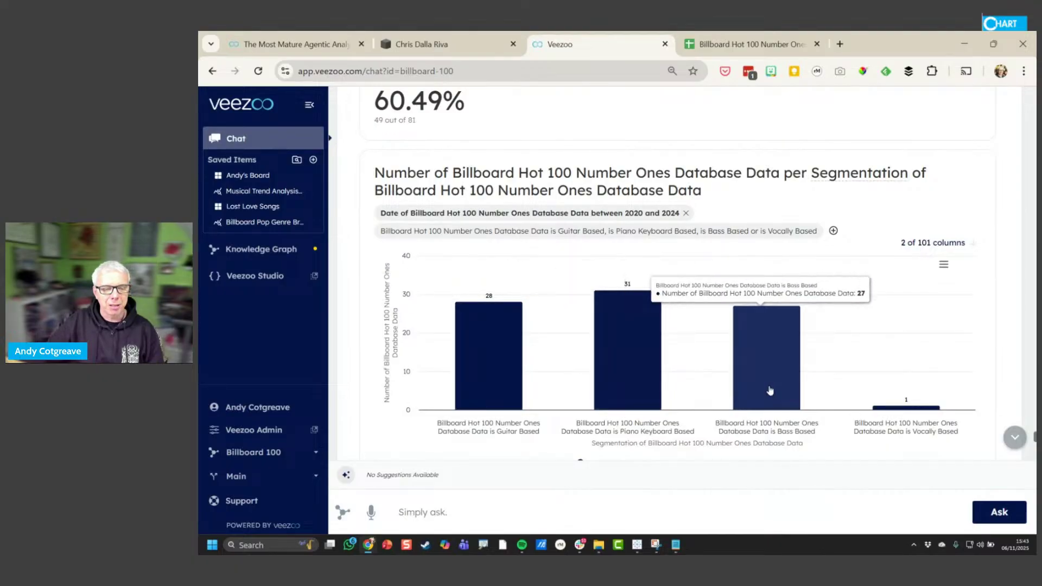
{"action": "mouse_move", "coordinate": [653, 373]}
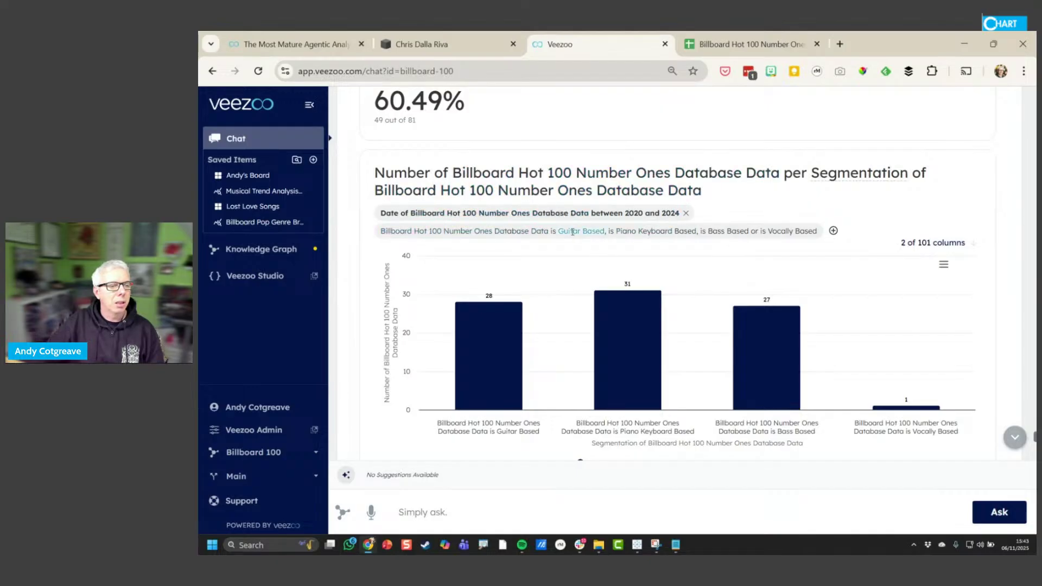
{"action": "mouse_move", "coordinate": [653, 332]}
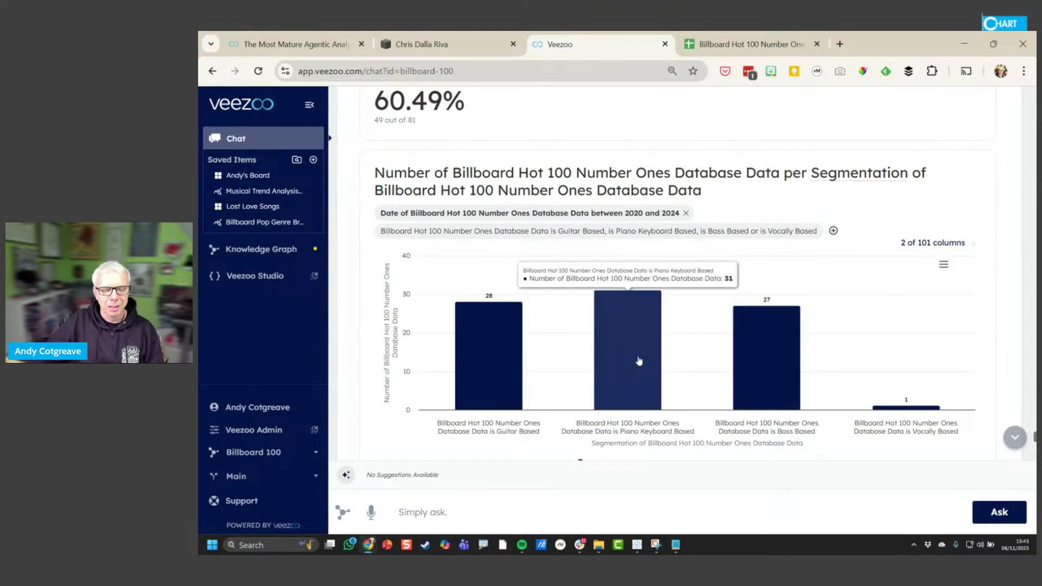
Read The Winning Formula's Tempo & Energy Profile and the Top Themes list under Lyrical Content Strategy
{"action": "scroll", "coordinate": [639, 361], "scroll_direction": "down", "scroll_amount": 4}
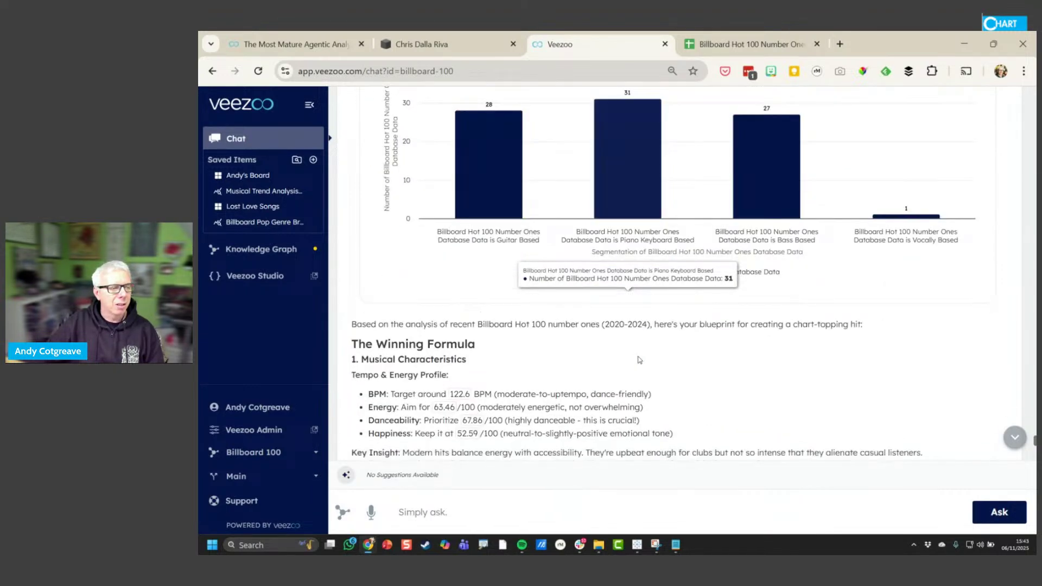
{"action": "scroll", "coordinate": [639, 360], "scroll_direction": "down", "scroll_amount": 3}
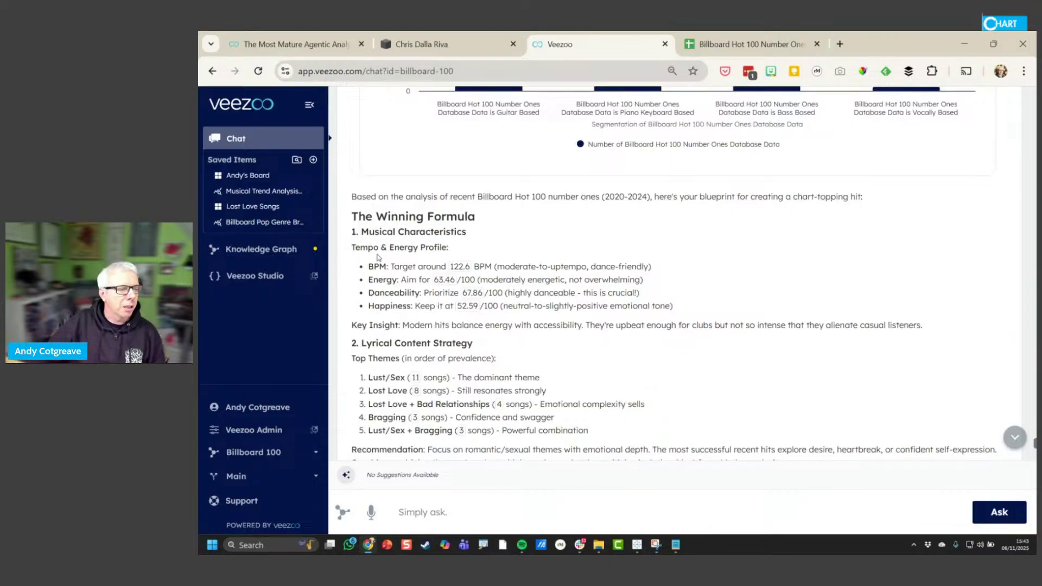
{"action": "left_click_drag", "start_coordinate": [354, 248], "coordinate": [701, 307]}
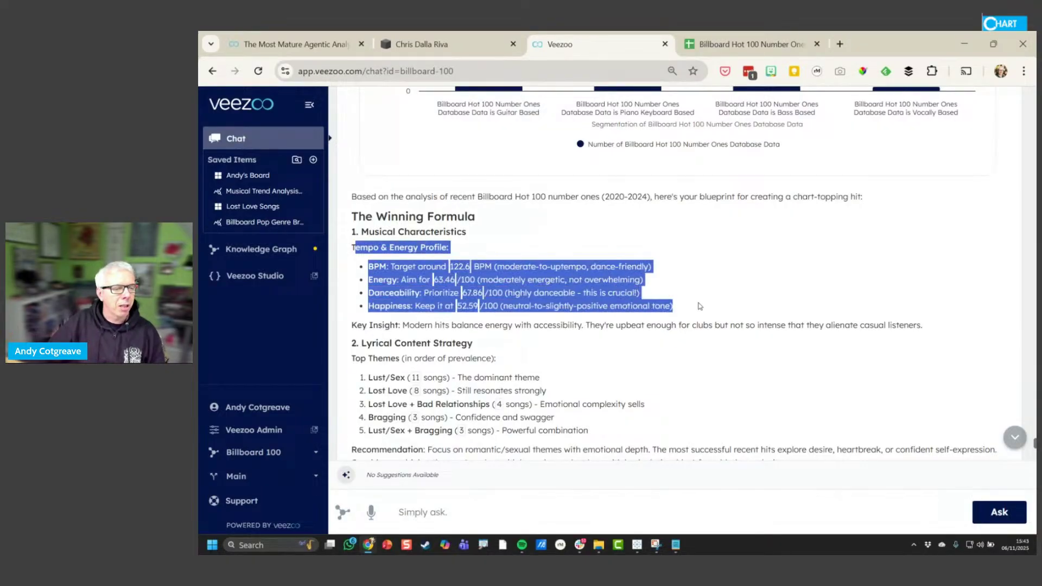
{"action": "scroll", "coordinate": [700, 306], "scroll_direction": "down", "scroll_amount": 3}
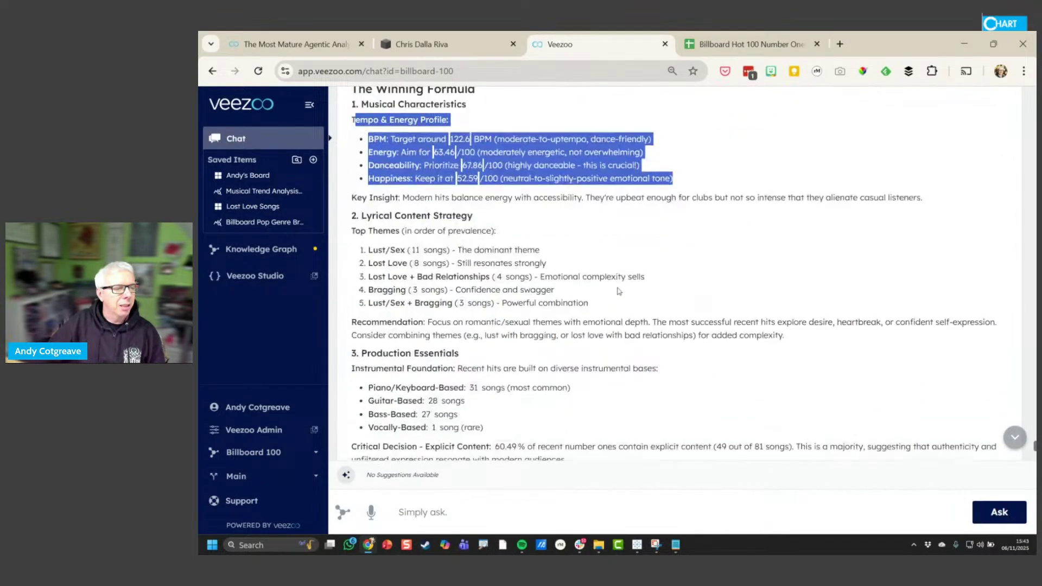
{"action": "left_click_drag", "start_coordinate": [348, 231], "coordinate": [619, 310]}
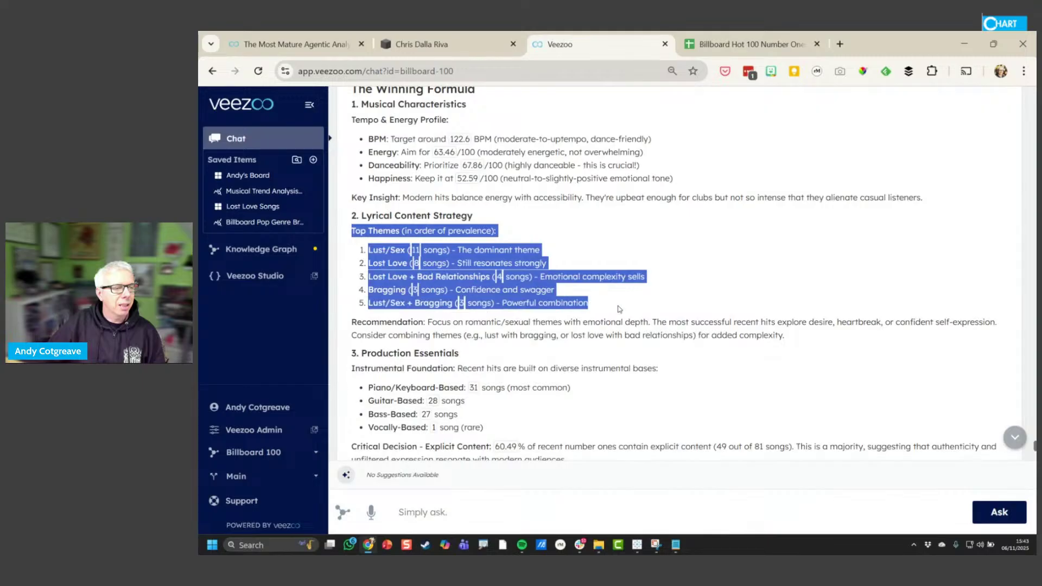
Read the Production Essentials section, covering the instrumental foundation list and the Critical Decision on explicit content
{"action": "scroll", "coordinate": [619, 309], "scroll_direction": "down", "scroll_amount": 3}
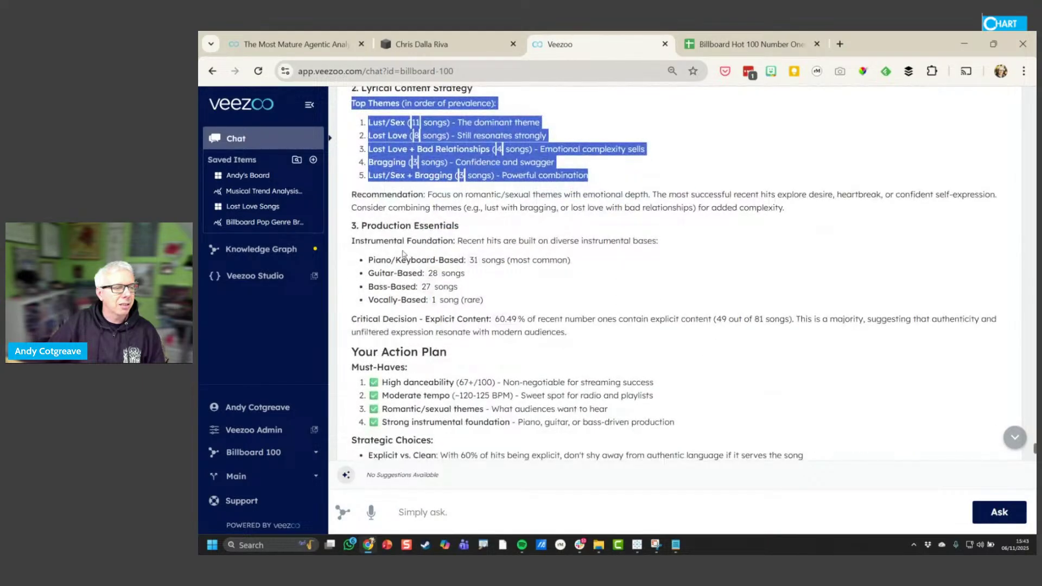
{"action": "left_click_drag", "start_coordinate": [397, 242], "coordinate": [598, 262]}
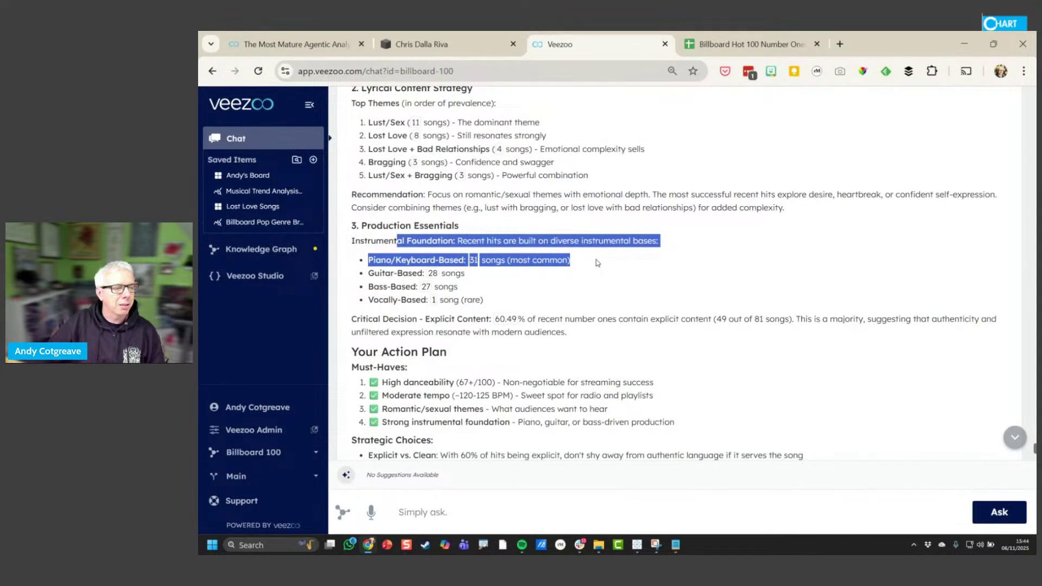
{"action": "scroll", "coordinate": [598, 263], "scroll_direction": "down", "scroll_amount": 1}
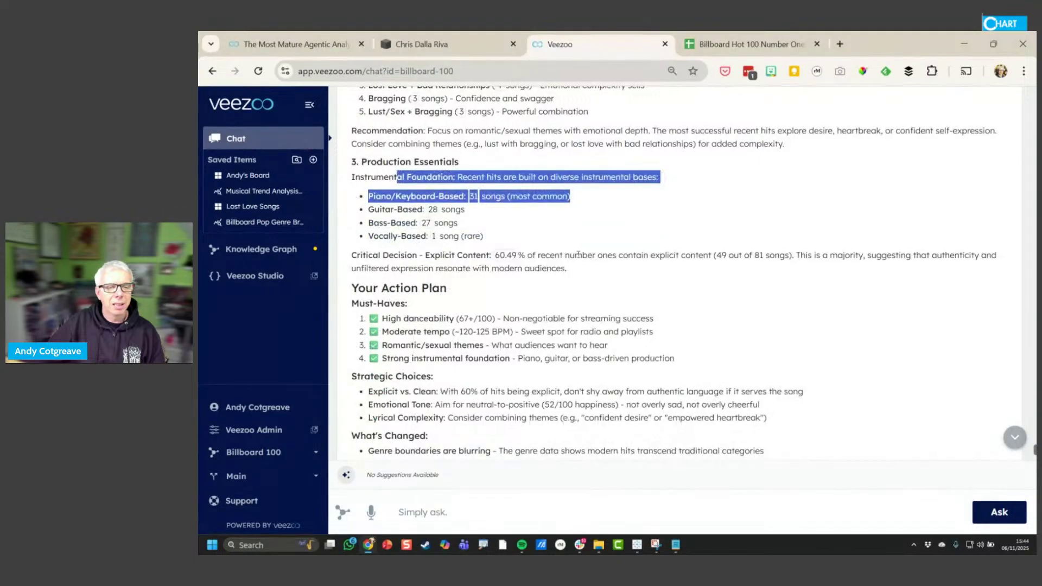
{"action": "left_click_drag", "start_coordinate": [579, 255], "coordinate": [578, 269]}
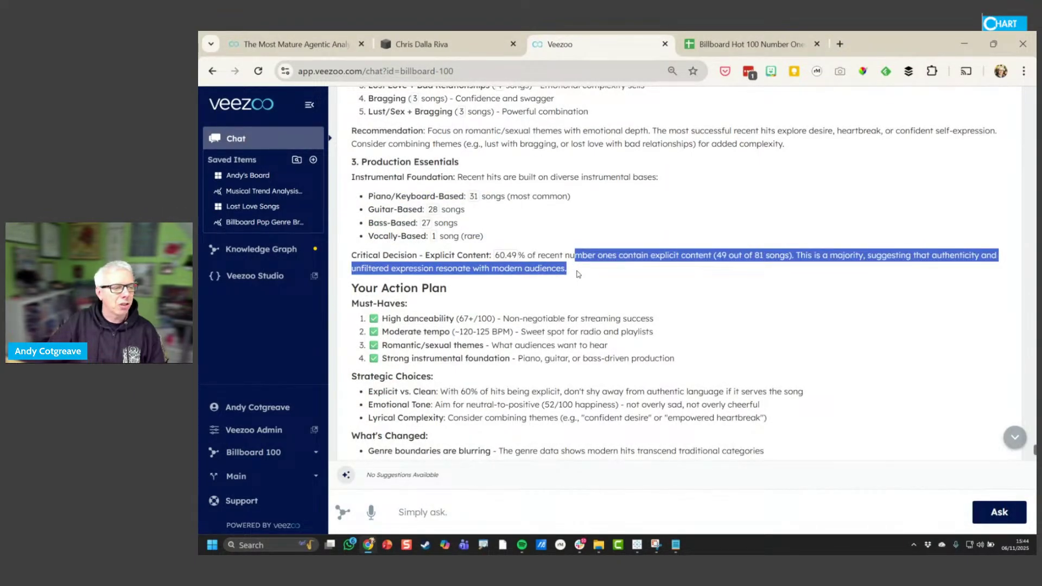
Read Your Action Plan, including the must-haves, Strategic Choices and What's Changed, through to the Final Recommendation
{"action": "scroll", "coordinate": [578, 274], "scroll_direction": "down", "scroll_amount": 1}
{"action": "scroll", "coordinate": [380, 263], "scroll_direction": "down", "scroll_amount": 1}
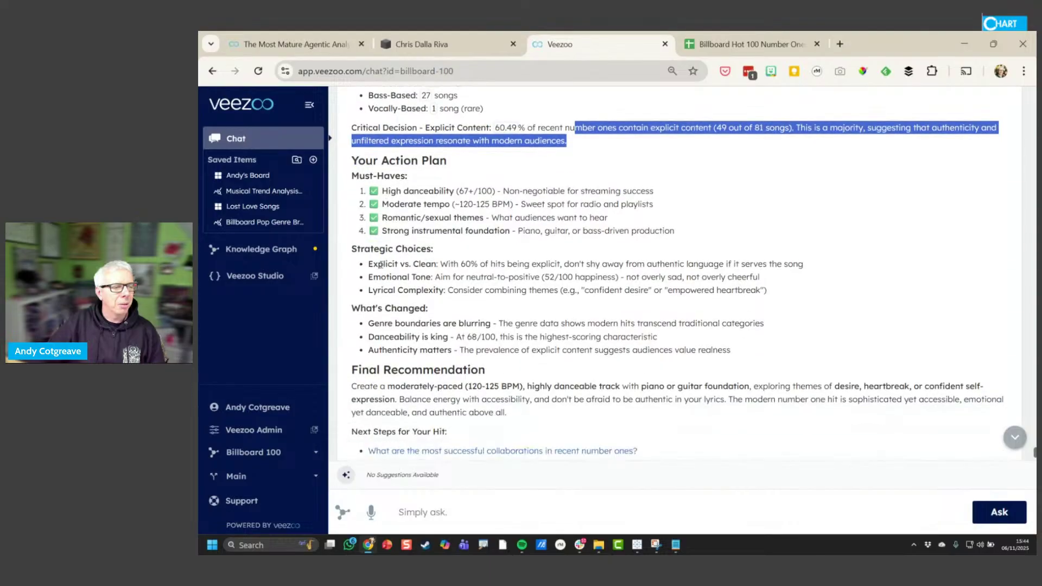
{"action": "left_click_drag", "start_coordinate": [370, 266], "coordinate": [754, 325]}
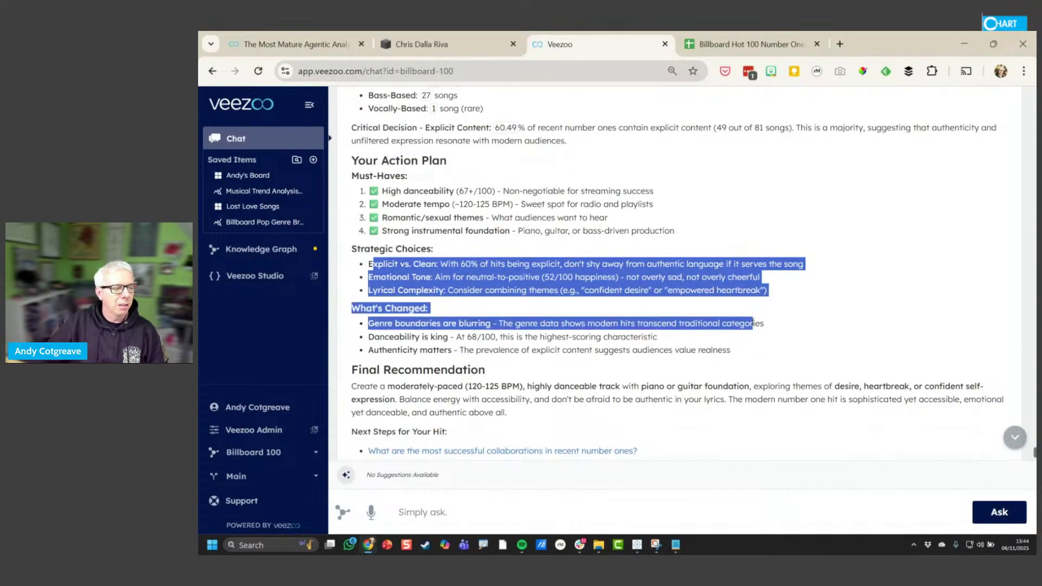
{"action": "left_click", "coordinate": [626, 366]}
{"action": "scroll", "coordinate": [616, 362], "scroll_direction": "down", "scroll_amount": 1}
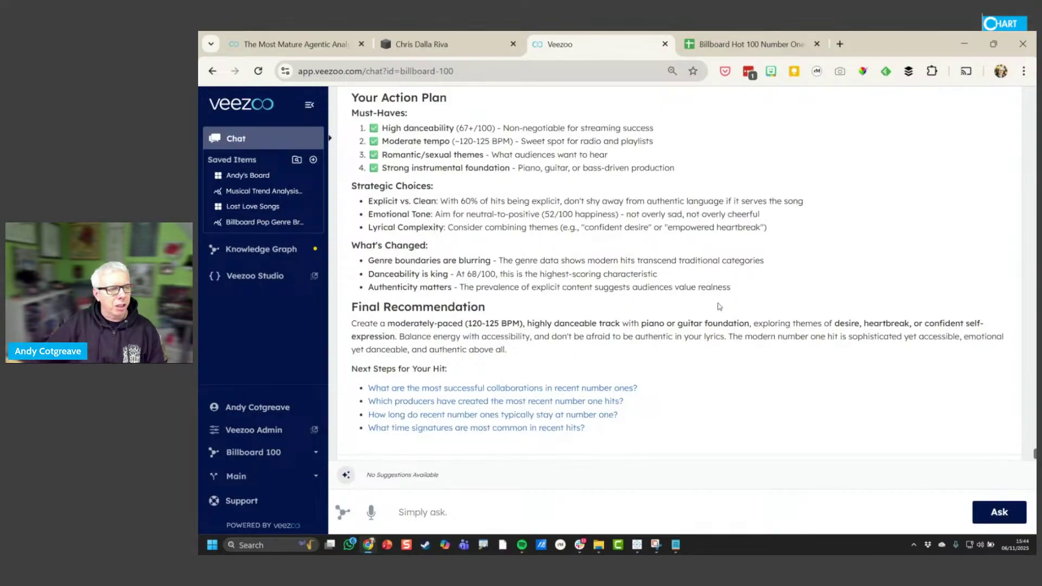
Look back through the earlier chat answers, including lost love songs over time by genre, and switch to the veezoo.com home page
{"action": "scroll", "coordinate": [720, 307], "scroll_direction": "up", "scroll_amount": 6}
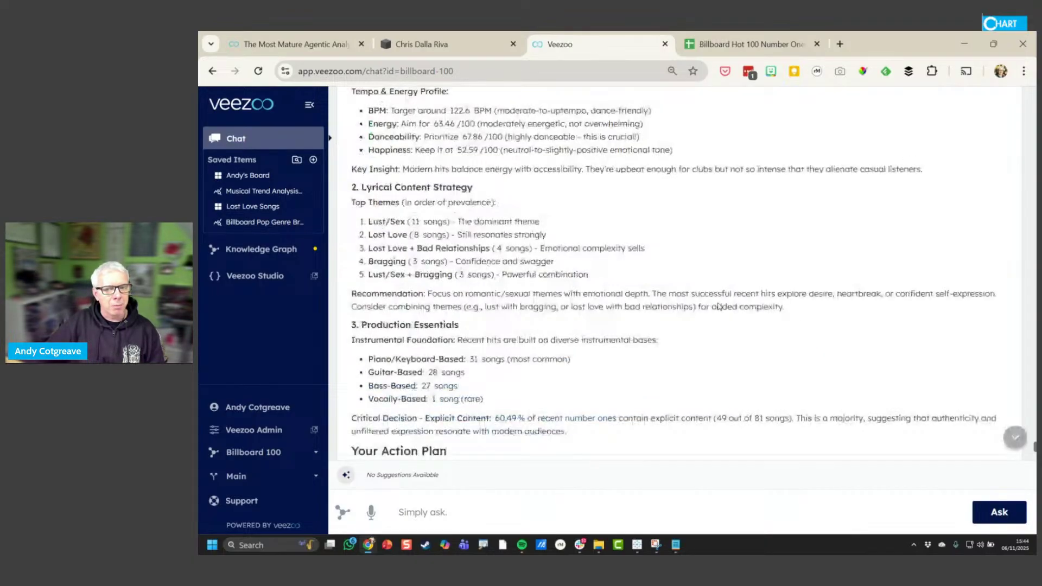
{"action": "scroll", "coordinate": [719, 307], "scroll_direction": "up", "scroll_amount": 4}
{"action": "scroll", "coordinate": [466, 200], "scroll_direction": "up", "scroll_amount": 6}
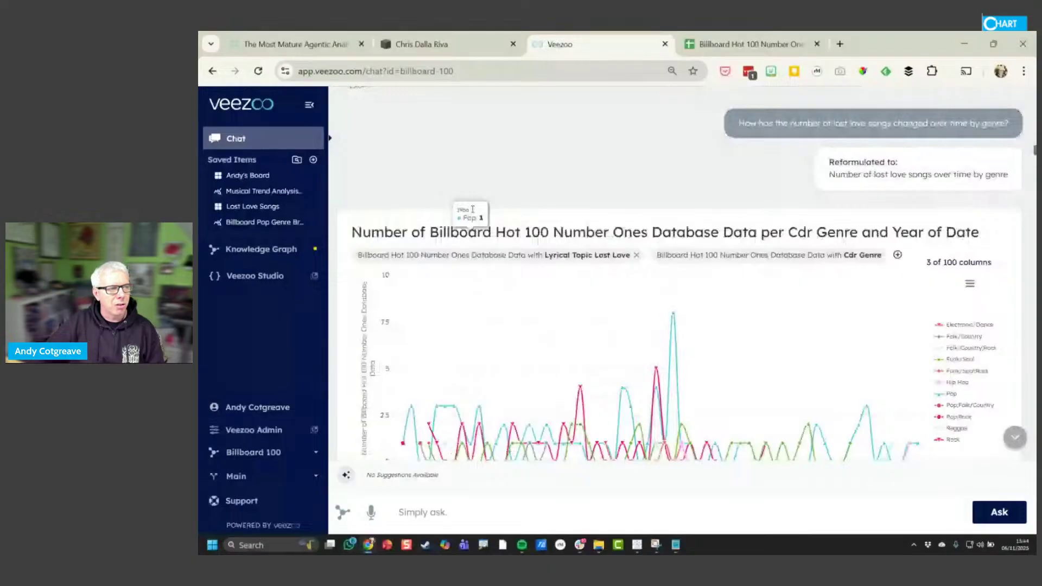
{"action": "scroll", "coordinate": [472, 209], "scroll_direction": "up", "scroll_amount": 10}
{"action": "left_click", "coordinate": [308, 46]}
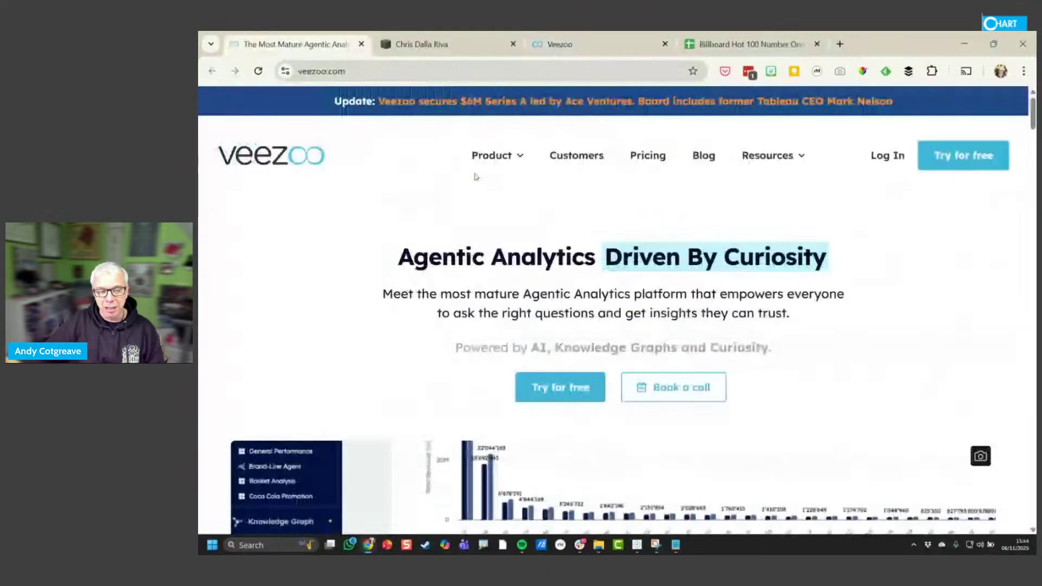